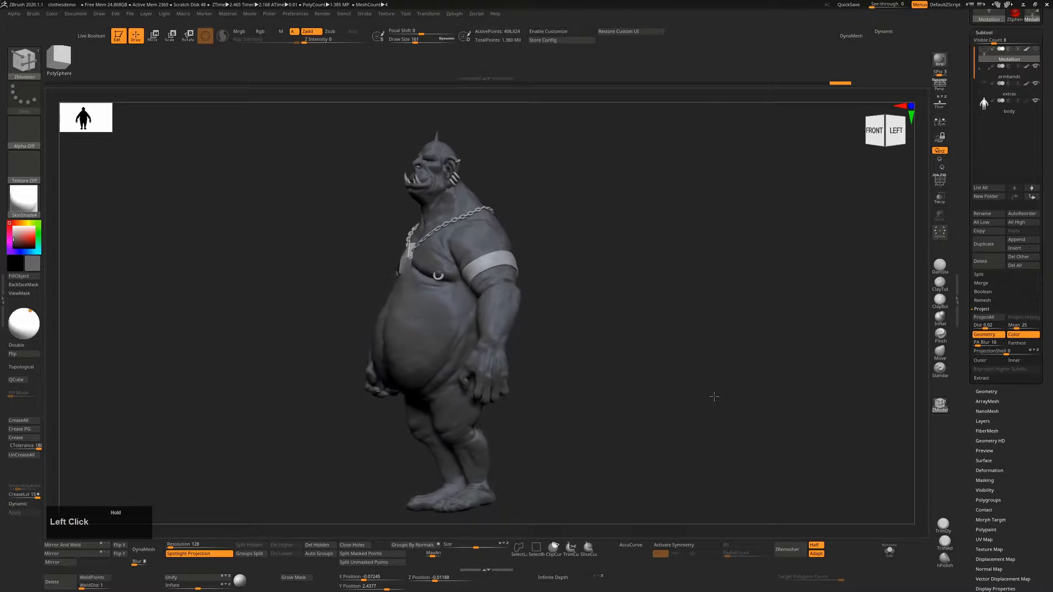
Hide the Medallion, armbands and extras subtools and make the body subtool active.
{"action": "left_click", "coordinate": [1031, 55]}
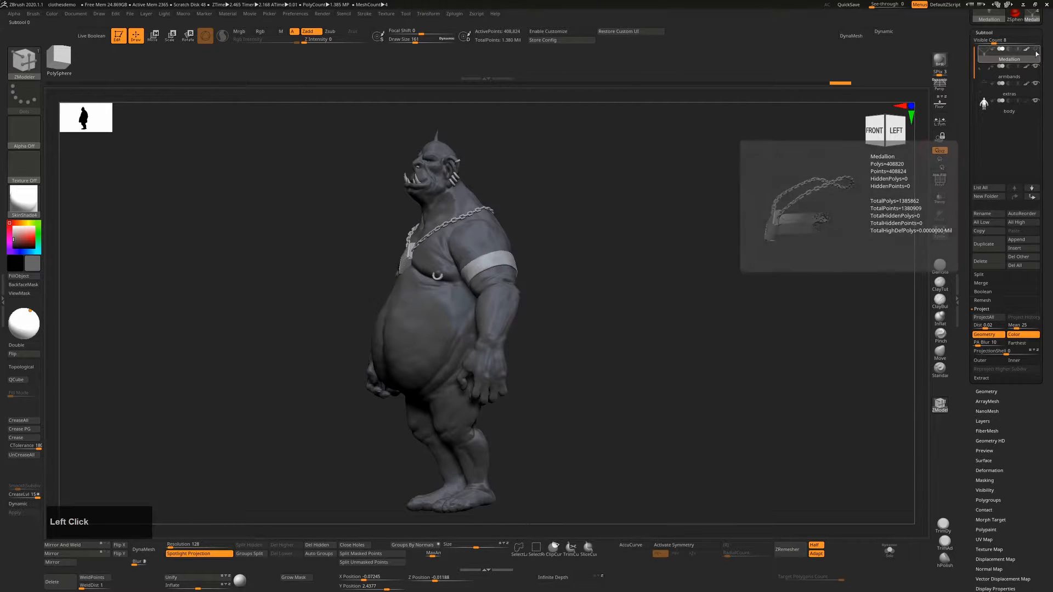
{"action": "left_click", "coordinate": [1037, 68]}
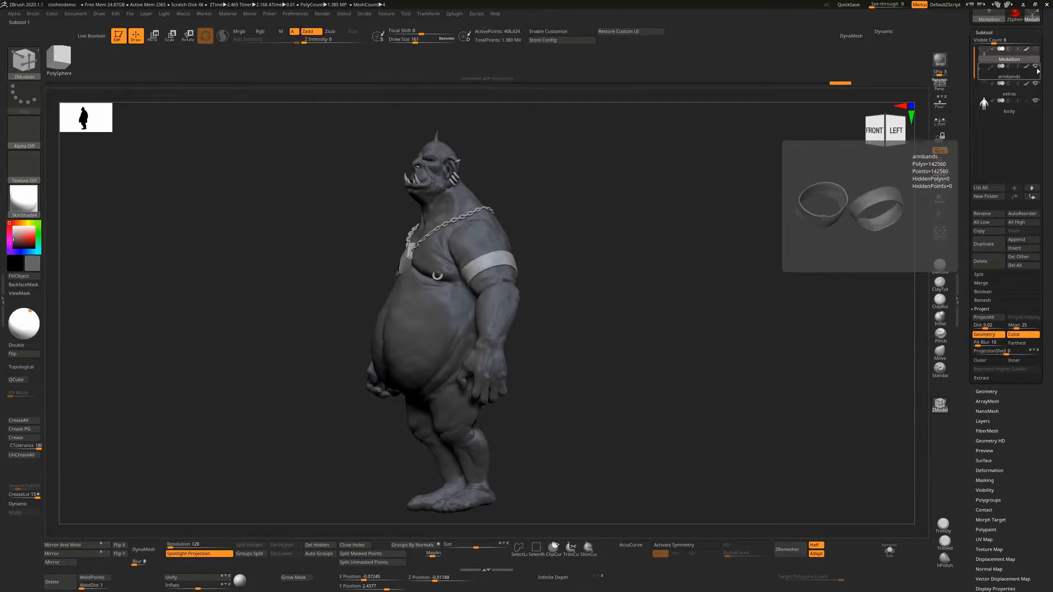
{"action": "left_click", "coordinate": [1036, 67]}
{"action": "left_click", "coordinate": [1036, 84]}
{"action": "left_click", "coordinate": [1017, 109]}
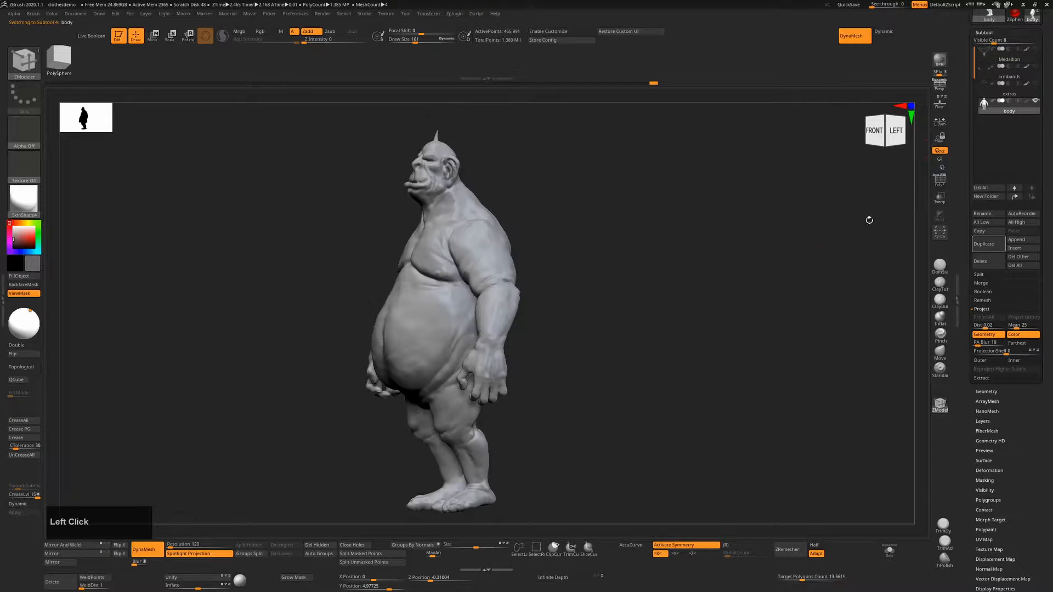
Turn on the polyframe display and examine the body from the front.
{"action": "left_click_drag", "start_coordinate": [870, 220], "coordinate": [679, 357]}
{"action": "key", "text": "shift+f"}
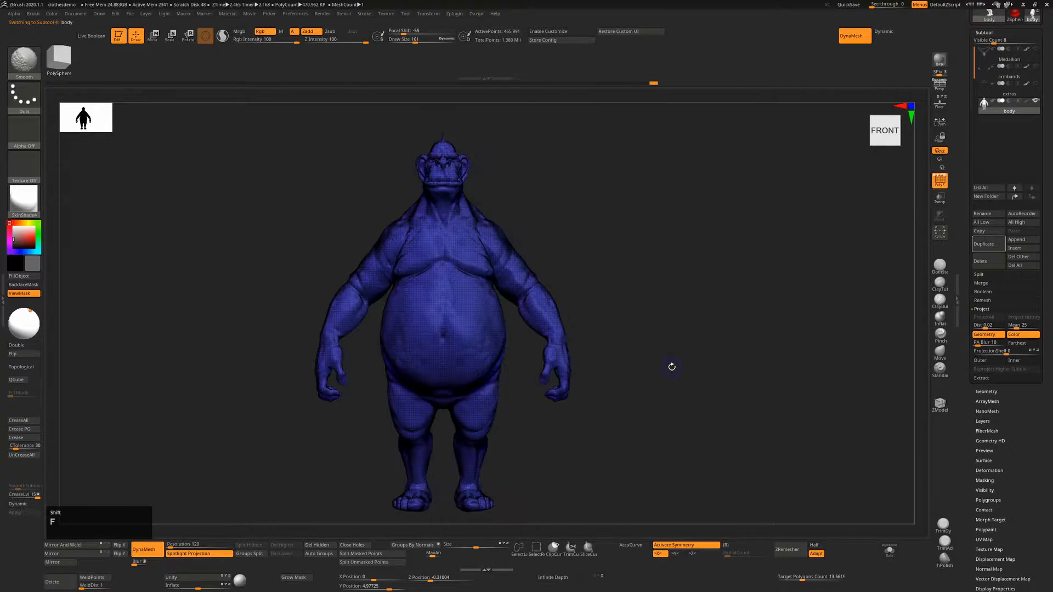
{"action": "mouse_move", "coordinate": [674, 381]}
{"action": "right_mouse_down", "text": "ctrl"}
{"action": "mouse_move", "coordinate": [667, 364]}
{"action": "mouse_move", "coordinate": [676, 392]}
{"action": "right_mouse_up", "text": "ctrl"}
{"action": "right_click_drag", "start_coordinate": [675, 392], "coordinate": [665, 365], "text": "alt"}
{"action": "mouse_move", "coordinate": [702, 361]}
{"action": "left_mouse_down"}
{"action": "mouse_move", "coordinate": [682, 346]}
{"action": "mouse_move", "coordinate": [649, 351]}
{"action": "mouse_move", "coordinate": [686, 364]}
{"action": "left_mouse_up"}
{"action": "key", "text": "shift+f"}
{"action": "key", "text": "shift+f"}
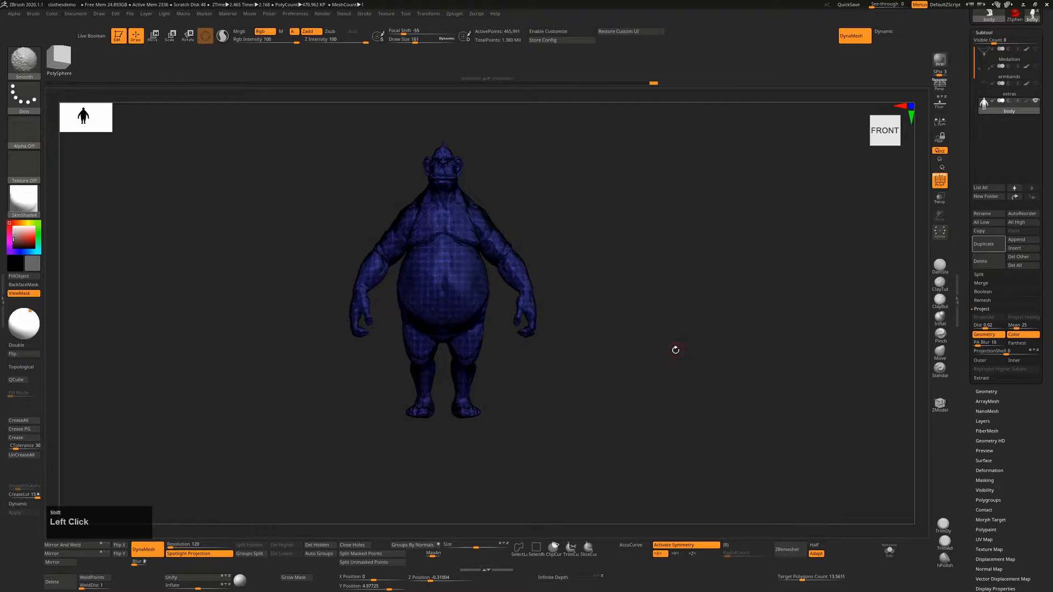
{"action": "right_click_drag", "start_coordinate": [659, 350], "coordinate": [663, 364], "text": "alt"}
Lasso-mask areas of the arms, hands, belly sides and chest in turn, assigning each masked area its own polygroup.
{"action": "mouse_move", "coordinate": [585, 272]}
{"action": "left_mouse_down", "text": "ctrl"}
{"action": "mouse_move", "coordinate": [504, 358]}
{"action": "mouse_move", "coordinate": [586, 403]}
{"action": "left_mouse_up", "text": "ctrl"}
{"action": "key", "text": "ctrl+w"}
{"action": "mouse_move", "coordinate": [561, 210]}
{"action": "left_mouse_down", "text": "ctrl"}
{"action": "mouse_move", "coordinate": [508, 223]}
{"action": "mouse_move", "coordinate": [562, 369]}
{"action": "left_mouse_up", "text": "ctrl"}
{"action": "key", "text": "ctrl+w"}
{"action": "mouse_move", "coordinate": [517, 177]}
{"action": "left_mouse_down", "text": "ctrl"}
{"action": "mouse_move", "coordinate": [494, 222]}
{"action": "mouse_move", "coordinate": [510, 211]}
{"action": "left_mouse_up", "text": "ctrl"}
{"action": "key", "text": "ctrl+w"}
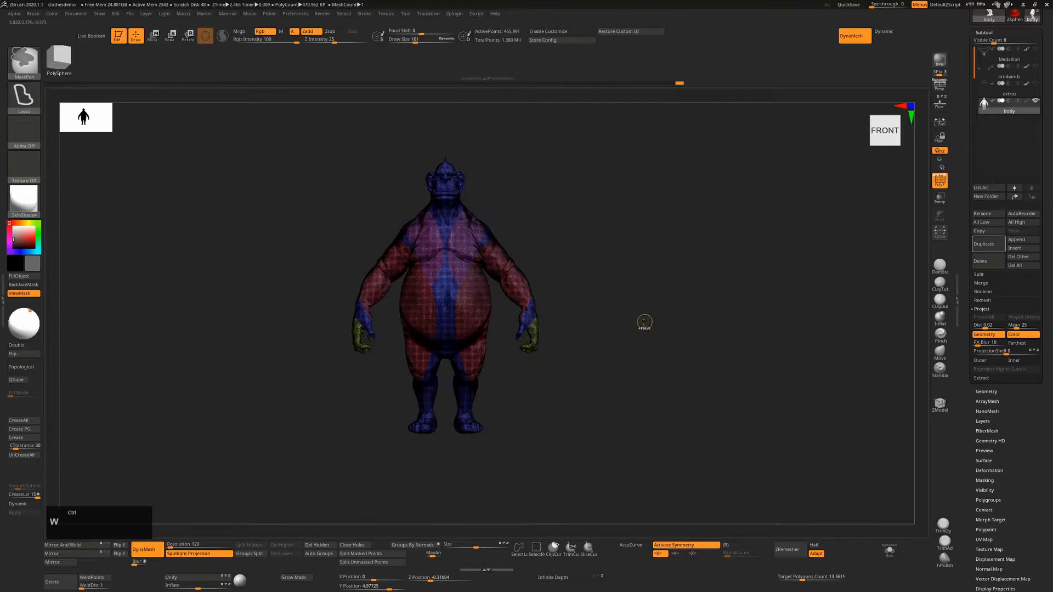
Regroup the whole body into a single polygroup and turn off the polyframe display.
{"action": "mouse_move", "coordinate": [644, 322]}
{"action": "right_mouse_down"}
{"action": "mouse_move", "coordinate": [644, 350]}
{"action": "mouse_move", "coordinate": [631, 347]}
{"action": "right_mouse_up"}
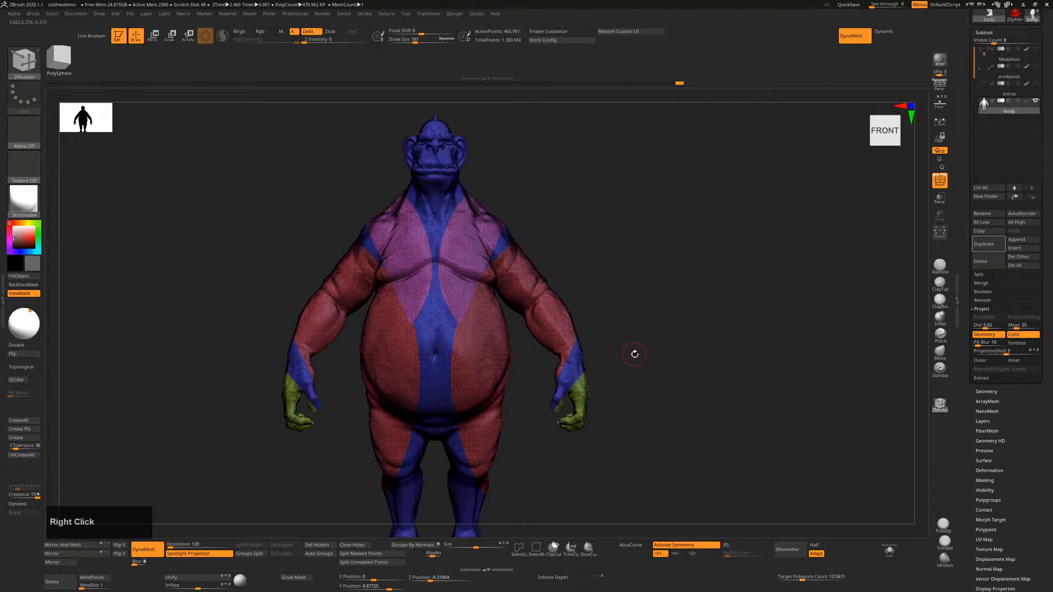
{"action": "key", "text": "ctrl+w"}
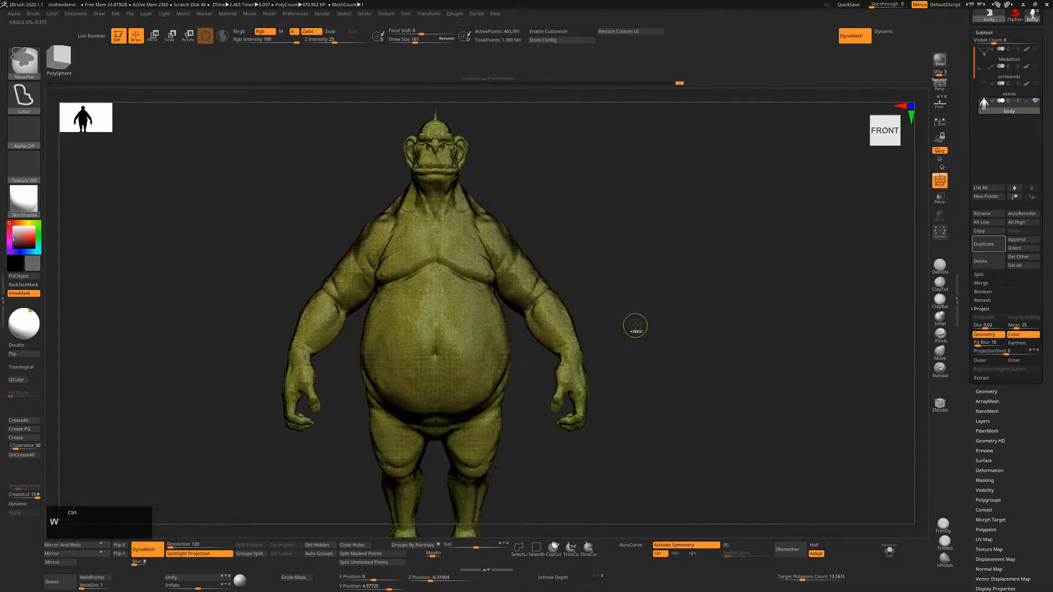
{"action": "key", "text": "ctrl+w"}
{"action": "key", "text": "ctrl+w"}
{"action": "key", "text": "ctrl+w"}
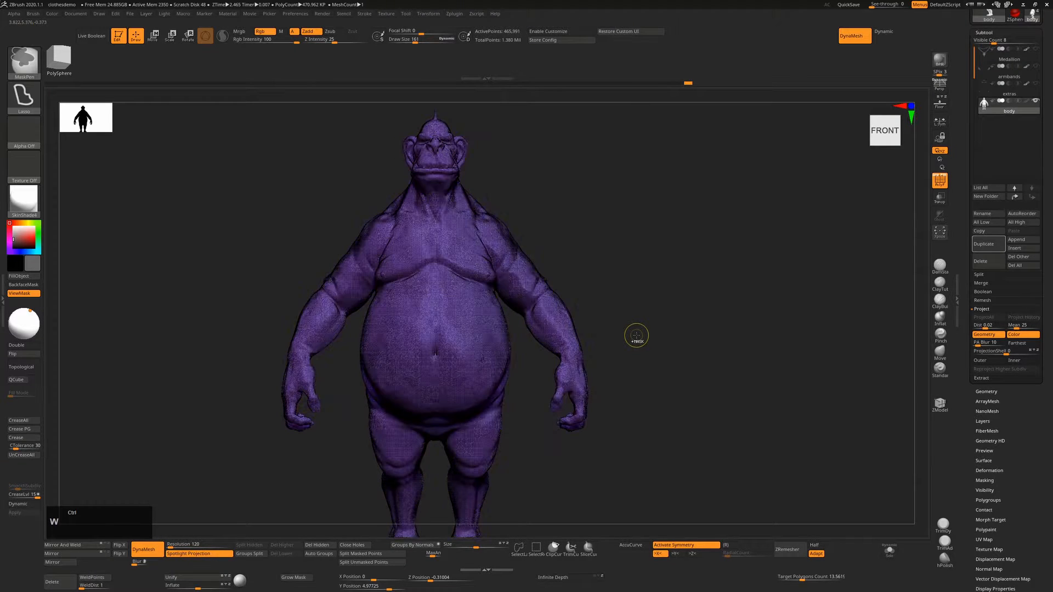
{"action": "key", "text": "ctrl+w"}
{"action": "key", "text": "ctrl+w"}
{"action": "key", "text": "ctrl+w"}
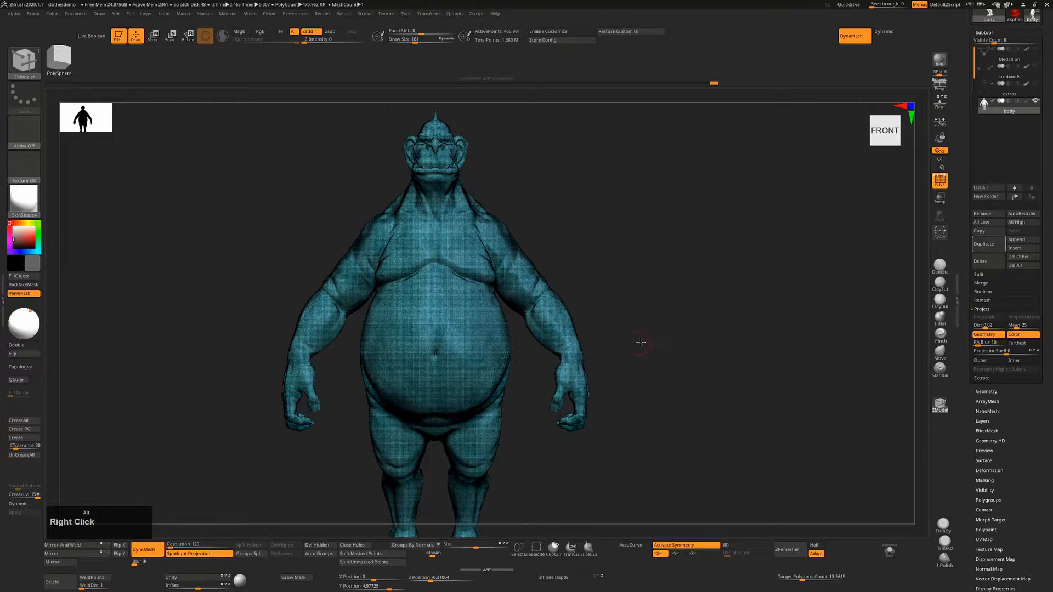
{"action": "right_click_drag", "start_coordinate": [641, 343], "coordinate": [648, 320], "text": "alt"}
{"action": "right_click", "coordinate": [638, 316]}
{"action": "key", "text": "shift+f"}
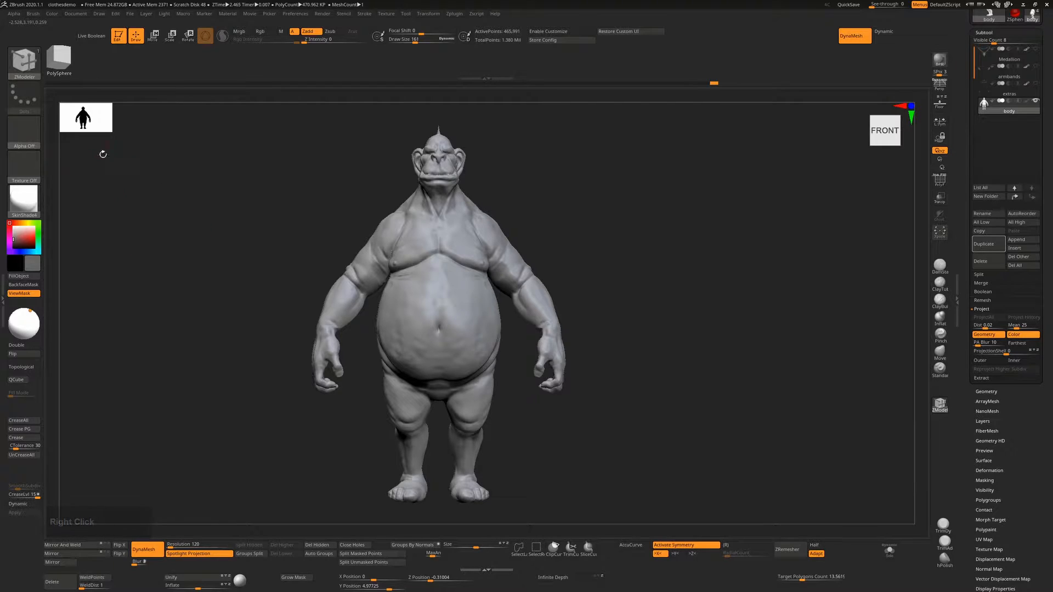
Choose the Standard brush and set the MaskPen stroke to Dots.
{"action": "key", "text": "b"}
{"action": "key", "text": "s"}
{"action": "key", "text": "t"}
{"action": "right_click_drag", "start_coordinate": [293, 346], "coordinate": [155, 173]}
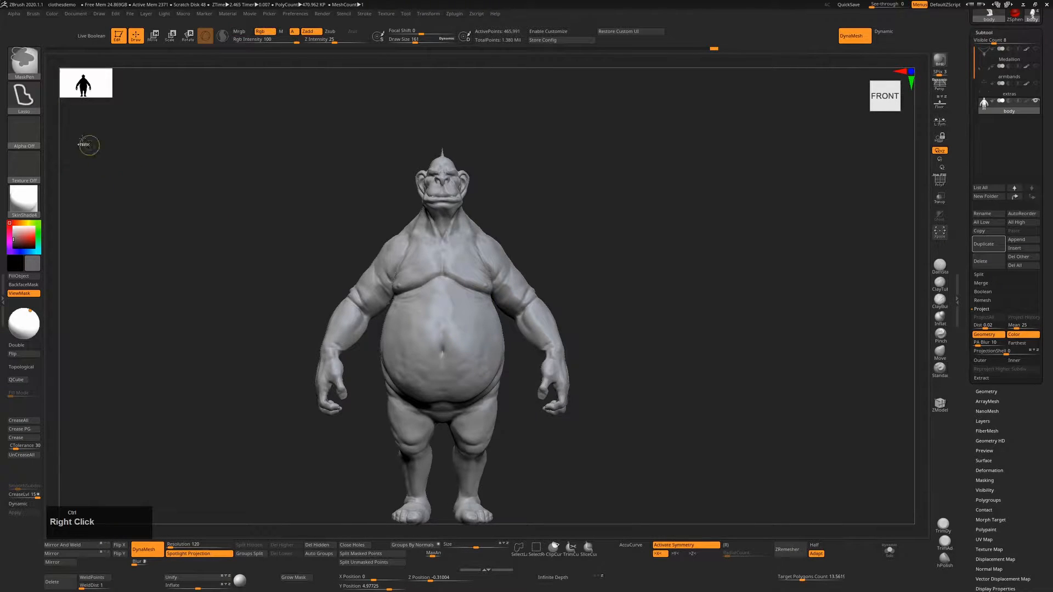
{"action": "left_click", "coordinate": [28, 96], "text": "ctrl"}
{"action": "left_click", "coordinate": [70, 105]}
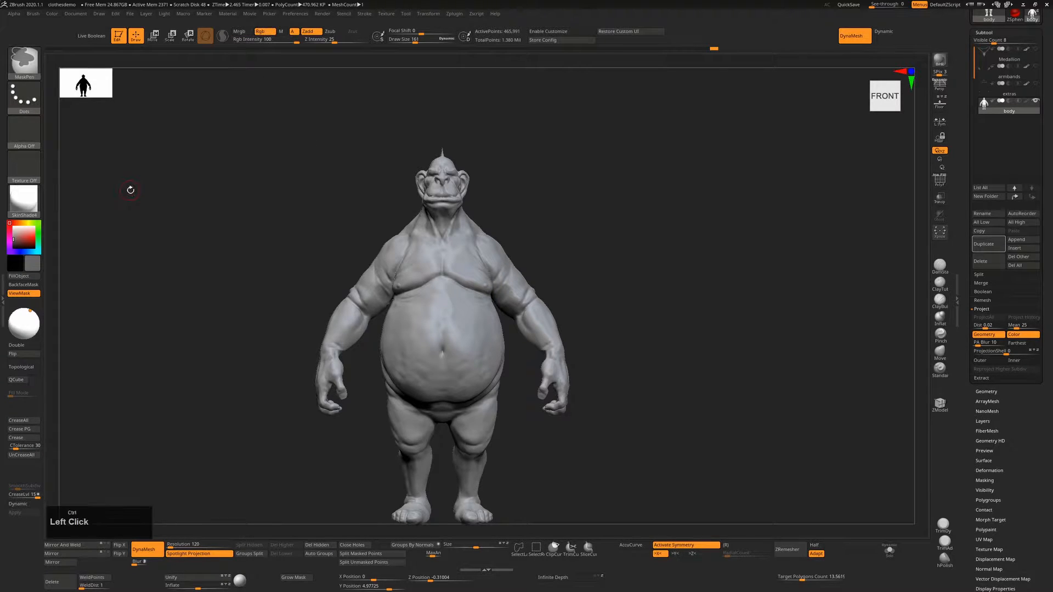
Paint a trial mask on the chest and belly, add rectangular masks over the shoulders, and clear the mask.
{"action": "mouse_move", "coordinate": [431, 275]}
{"action": "left_mouse_down", "text": "ctrl"}
{"action": "mouse_move", "coordinate": [443, 307]}
{"action": "mouse_move", "coordinate": [437, 335]}
{"action": "mouse_move", "coordinate": [422, 268]}
{"action": "mouse_move", "coordinate": [437, 267]}
{"action": "left_mouse_up", "text": "ctrl"}
{"action": "left_click_drag", "start_coordinate": [292, 198], "coordinate": [406, 262], "text": "ctrl"}
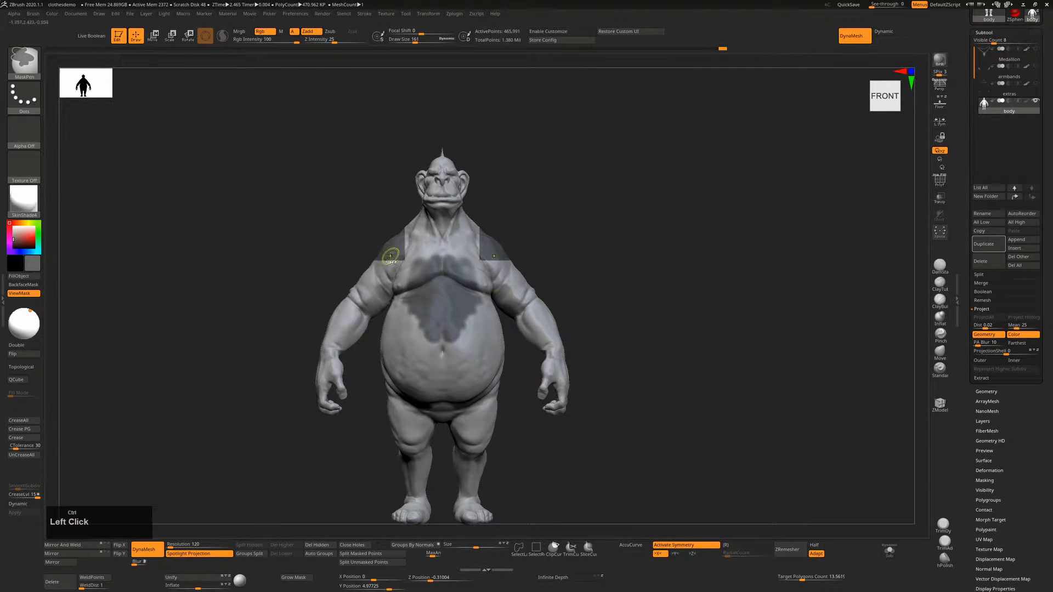
{"action": "left_click_drag", "start_coordinate": [293, 237], "coordinate": [398, 282], "text": "ctrl"}
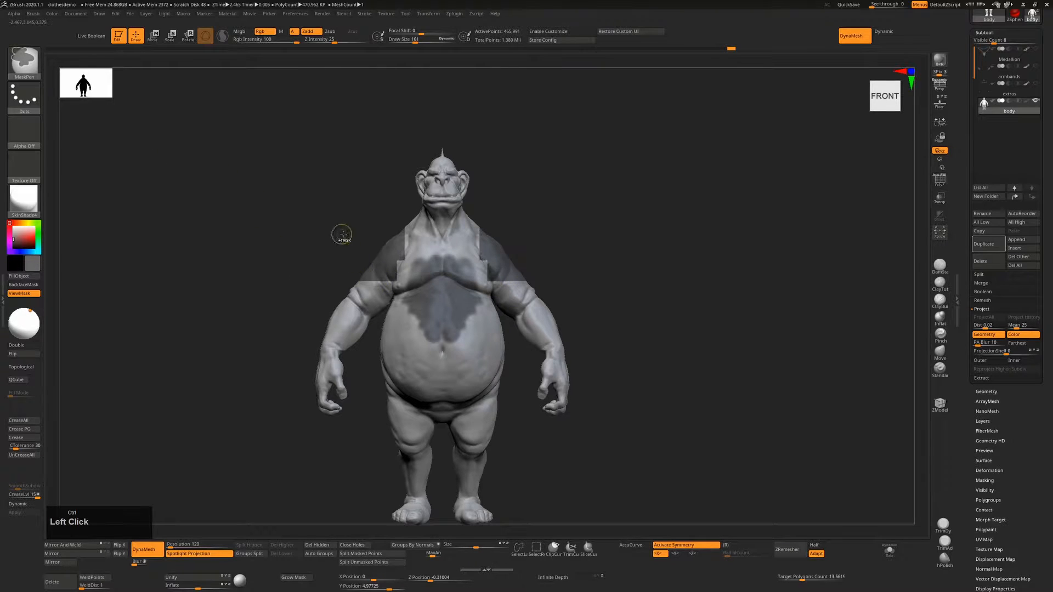
{"action": "left_click_drag", "start_coordinate": [343, 234], "coordinate": [437, 273], "text": "ctrl"}
{"action": "left_click_drag", "start_coordinate": [242, 210], "coordinate": [301, 262], "text": "ctrl"}
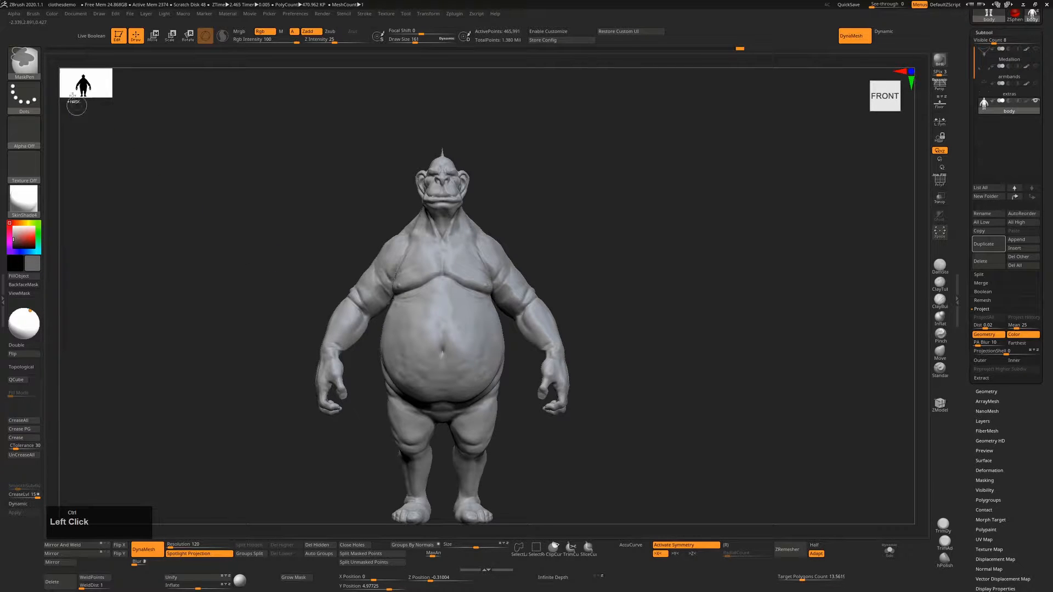
Set the masking stroke to Lasso and mask the shoulders, upper arms, chest and belly symmetrically in a T-shirt shape.
{"action": "left_click", "coordinate": [24, 98]}
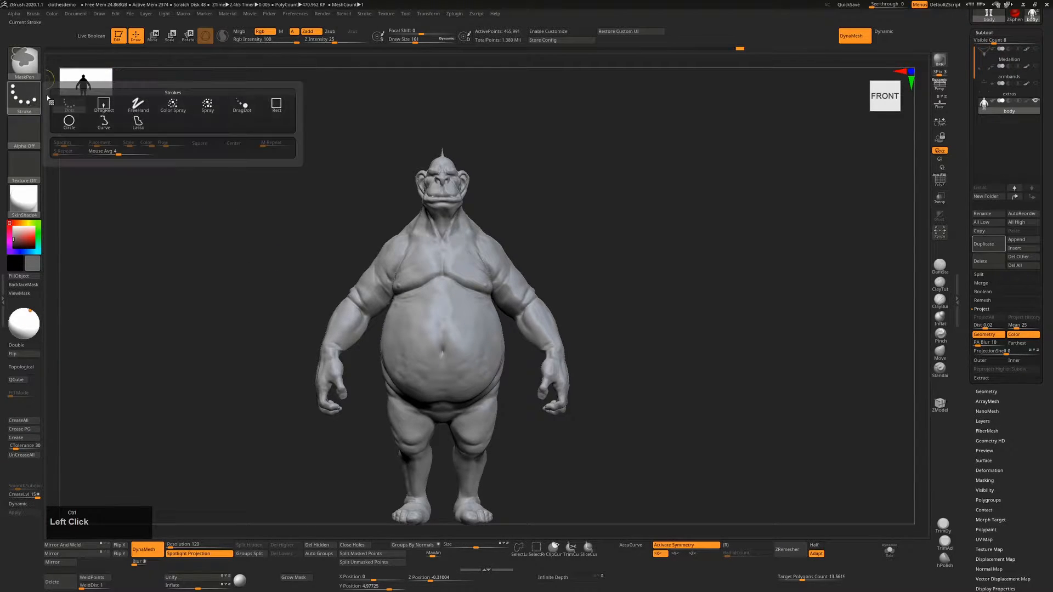
{"action": "left_click", "coordinate": [138, 124]}
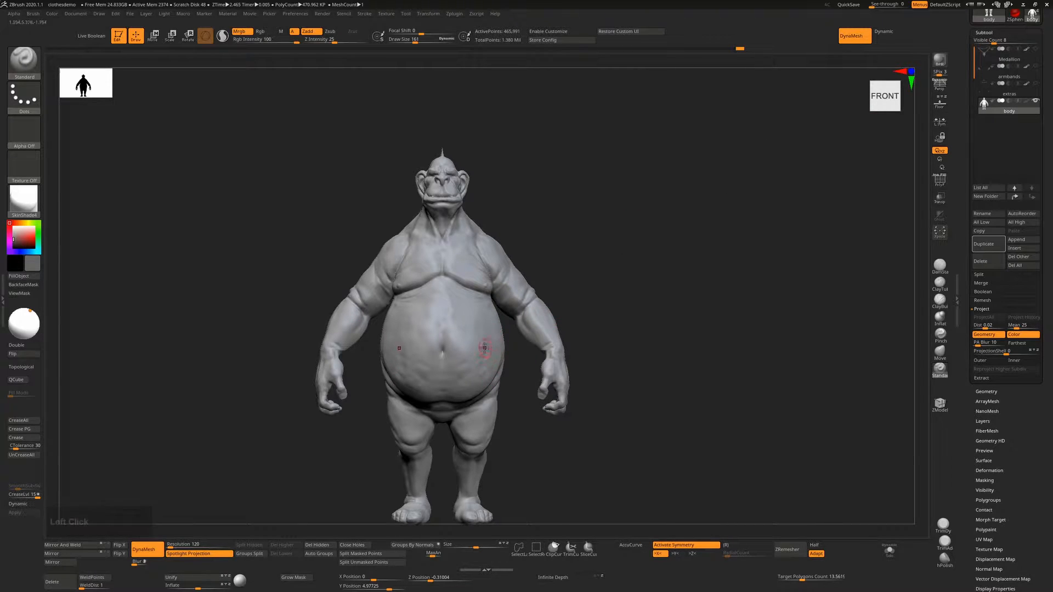
{"action": "key", "text": "x"}
{"action": "key", "text": "x"}
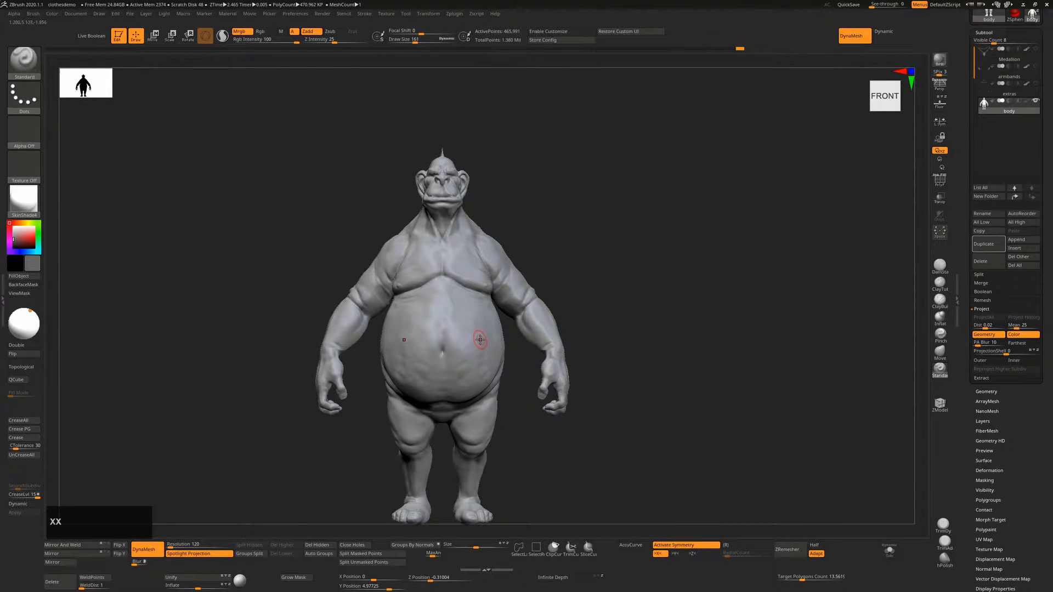
{"action": "left_click", "coordinate": [496, 219], "text": "ctrl"}
{"action": "left_click", "coordinate": [505, 223], "text": "ctrl"}
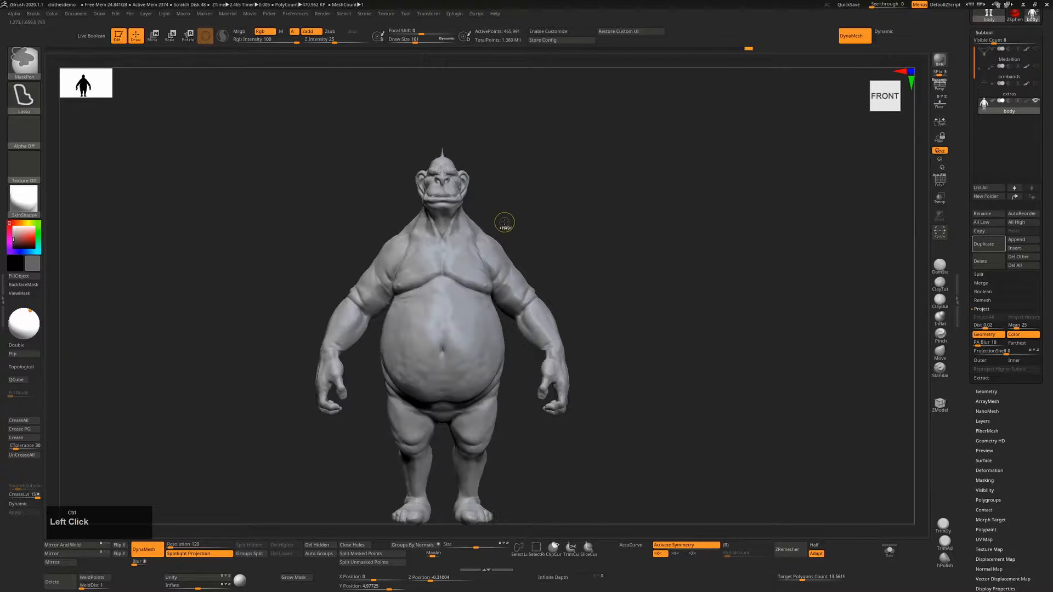
{"action": "mouse_move", "coordinate": [488, 234]}
{"action": "left_mouse_down", "text": "ctrl"}
{"action": "mouse_move", "coordinate": [474, 303]}
{"action": "mouse_move", "coordinate": [507, 288]}
{"action": "mouse_move", "coordinate": [537, 249]}
{"action": "left_mouse_up", "text": "ctrl"}
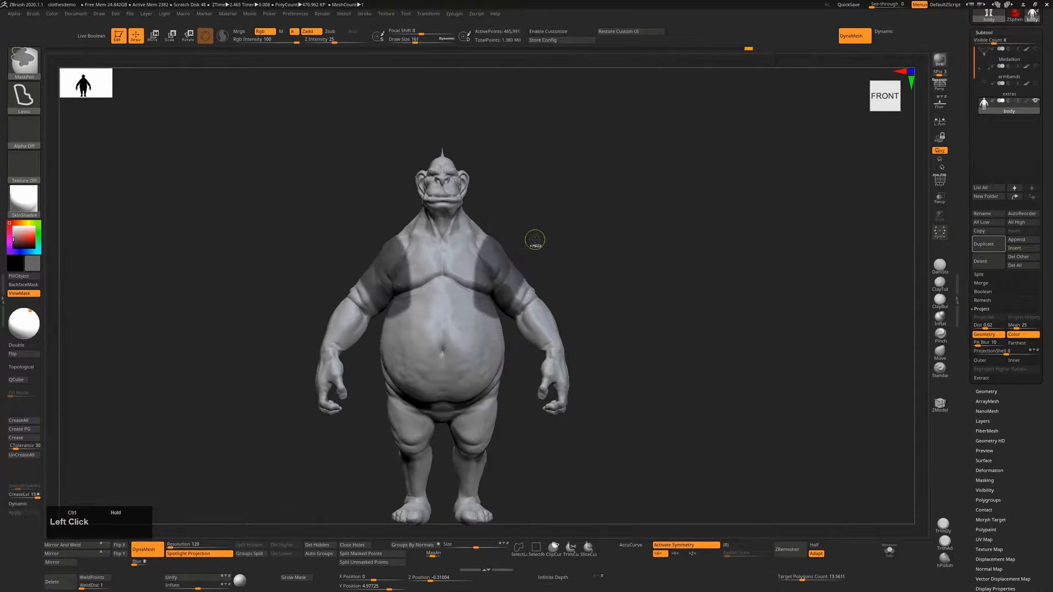
{"action": "mouse_move", "coordinate": [479, 218]}
{"action": "left_mouse_down", "text": "ctrl"}
{"action": "mouse_move", "coordinate": [436, 275]}
{"action": "mouse_move", "coordinate": [425, 395]}
{"action": "mouse_move", "coordinate": [492, 399]}
{"action": "mouse_move", "coordinate": [538, 259]}
{"action": "left_mouse_up", "text": "ctrl"}
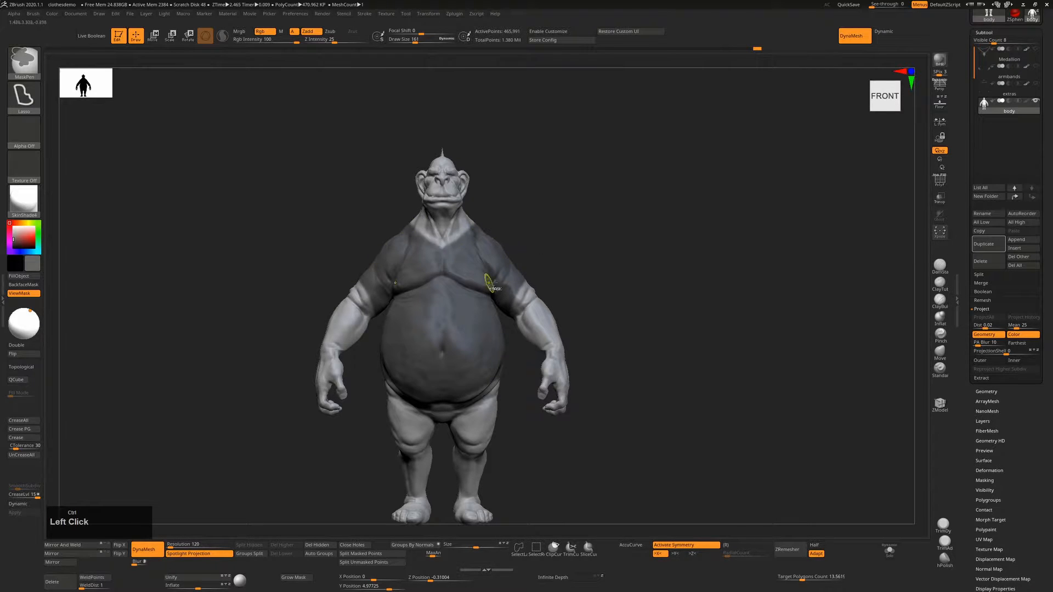
Remove the shirt mask from the buttocks to form a hem across the lower back.
{"action": "left_click_drag", "start_coordinate": [652, 268], "coordinate": [592, 263]}
{"action": "right_click_drag", "start_coordinate": [633, 263], "coordinate": [651, 343], "text": "alt"}
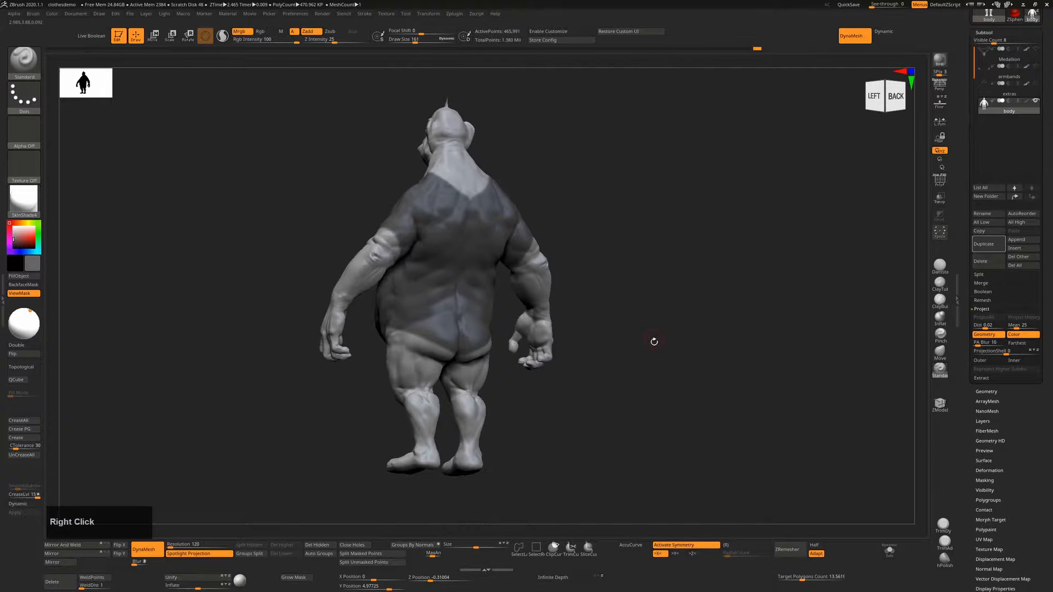
{"action": "mouse_move", "coordinate": [651, 343]}
{"action": "left_mouse_down"}
{"action": "mouse_move", "coordinate": [493, 361]}
{"action": "mouse_move", "coordinate": [499, 383]}
{"action": "mouse_move", "coordinate": [479, 346]}
{"action": "mouse_move", "coordinate": [414, 349]}
{"action": "left_mouse_up"}
{"action": "key", "text": "ctrl"}
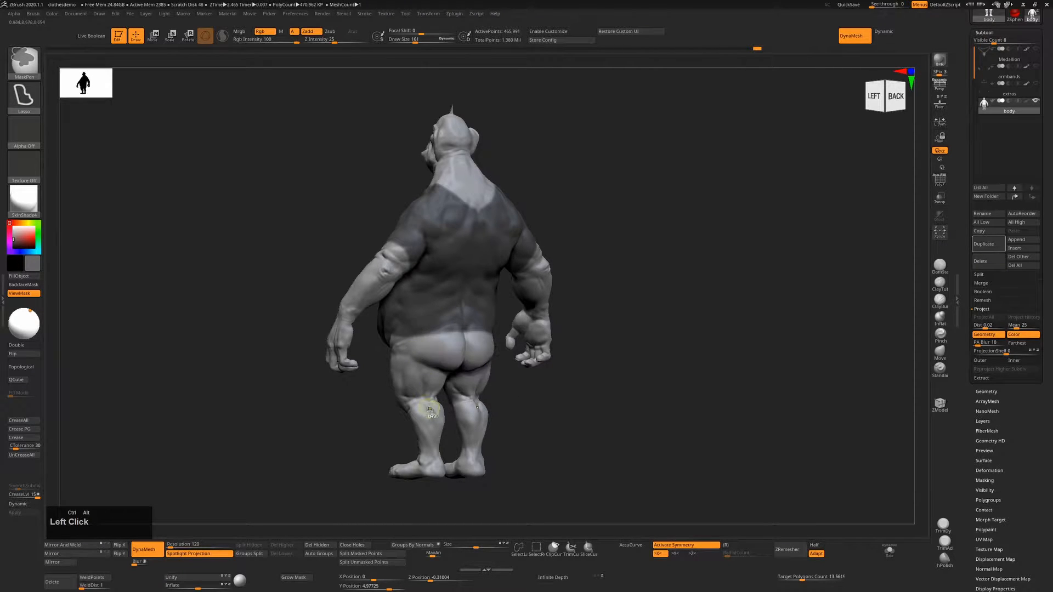
{"action": "left_click_drag", "start_coordinate": [545, 418], "coordinate": [533, 410]}
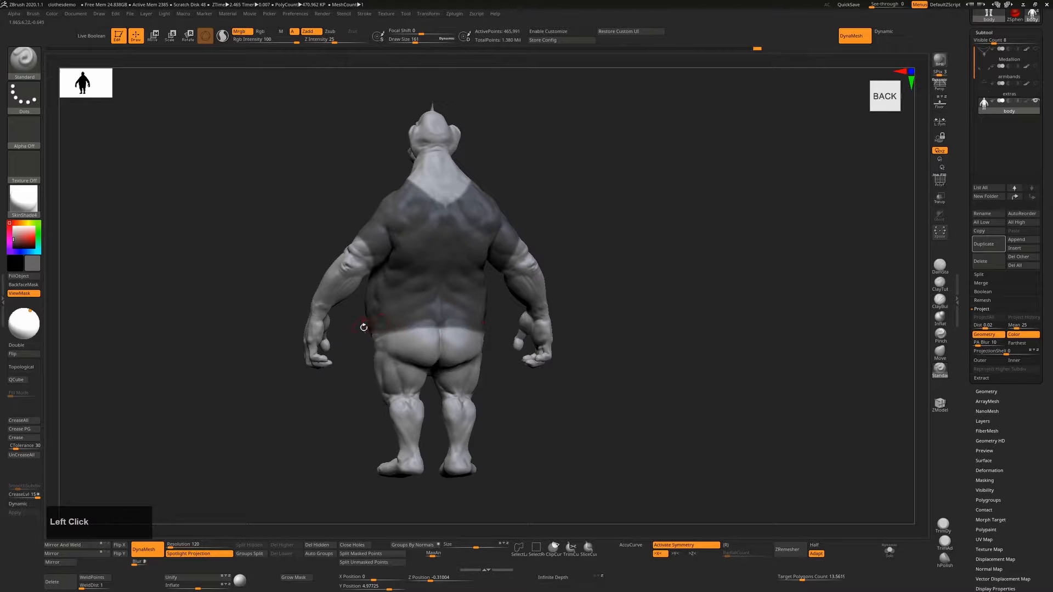
With the masking stroke set to Dots, fill the mask at the back neckline and refine the hem around the buttocks and belly.
{"action": "left_click", "coordinate": [23, 97], "text": "ctrl"}
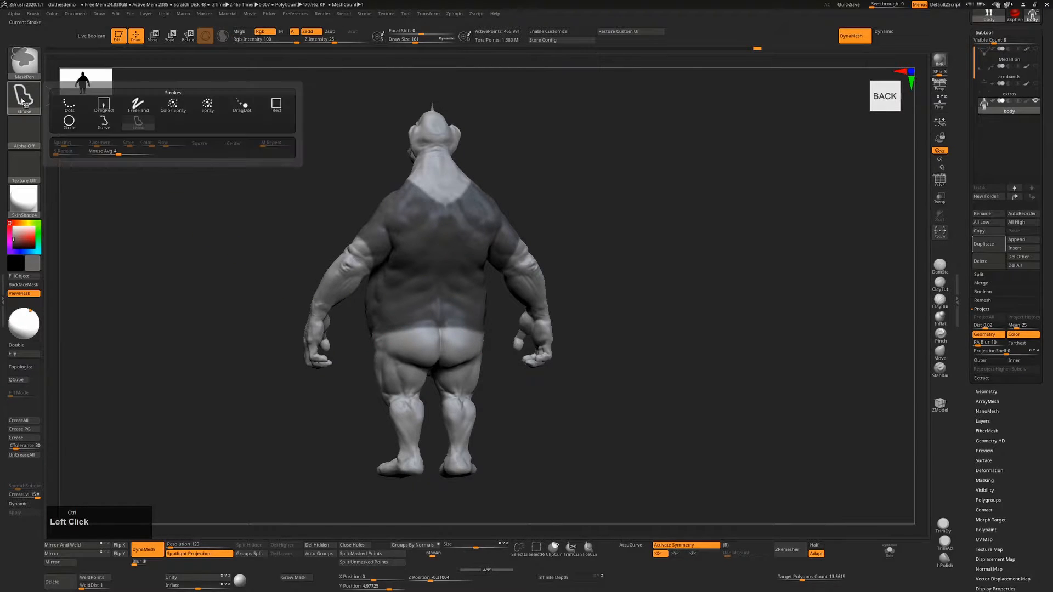
{"action": "left_click", "coordinate": [68, 105]}
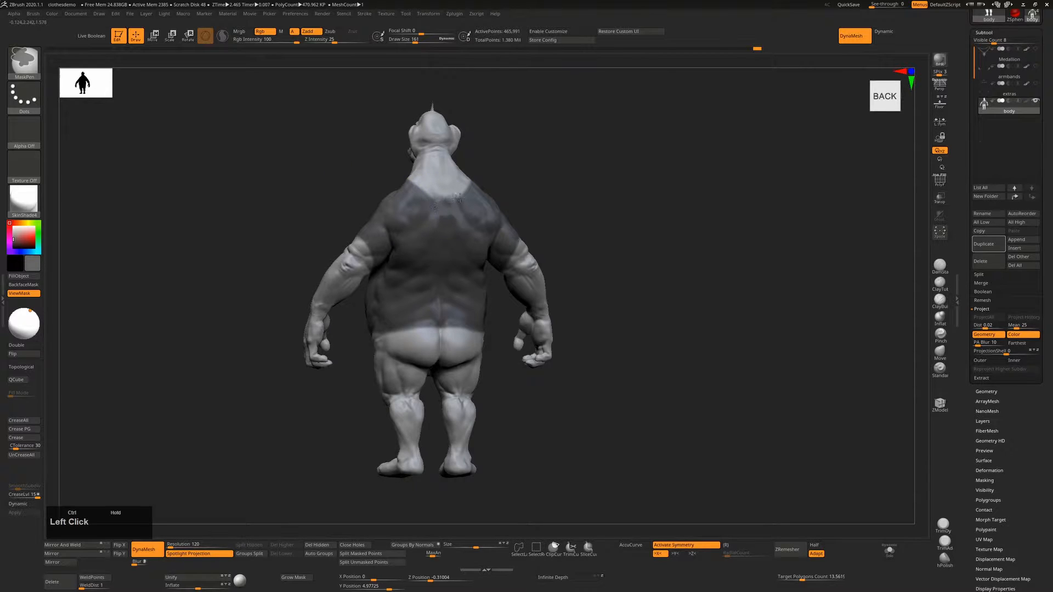
{"action": "left_click_drag", "start_coordinate": [460, 198], "coordinate": [443, 188], "text": "ctrl"}
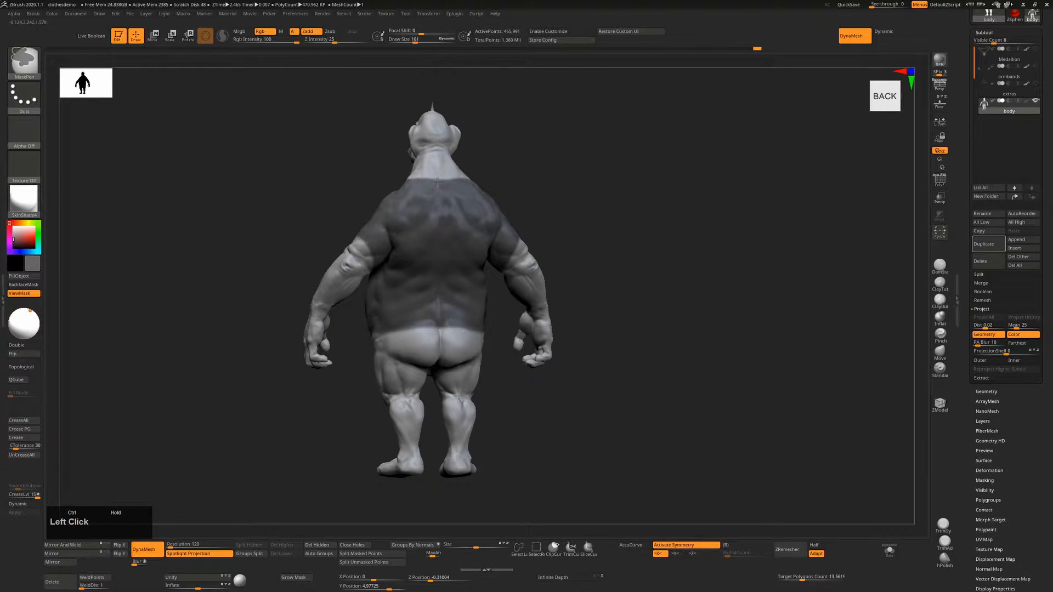
{"action": "left_click", "coordinate": [510, 320], "text": "alt"}
{"action": "left_click_drag", "start_coordinate": [474, 341], "coordinate": [400, 336], "text": "ctrl+alt"}
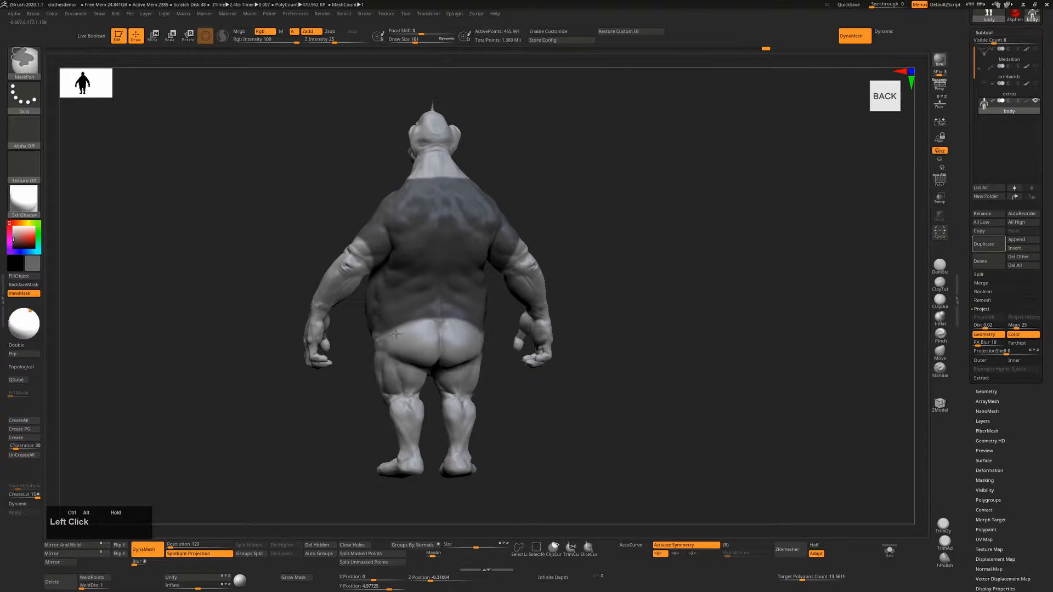
{"action": "mouse_move", "coordinate": [521, 425]}
{"action": "left_mouse_down"}
{"action": "mouse_move", "coordinate": [588, 430]}
{"action": "mouse_move", "coordinate": [631, 390]}
{"action": "mouse_move", "coordinate": [610, 371]}
{"action": "left_mouse_up"}
{"action": "mouse_move", "coordinate": [515, 282]}
{"action": "left_mouse_down", "text": "ctrl"}
{"action": "mouse_move", "coordinate": [486, 298]}
{"action": "mouse_move", "coordinate": [501, 283]}
{"action": "mouse_move", "coordinate": [522, 289]}
{"action": "left_mouse_up", "text": "ctrl"}
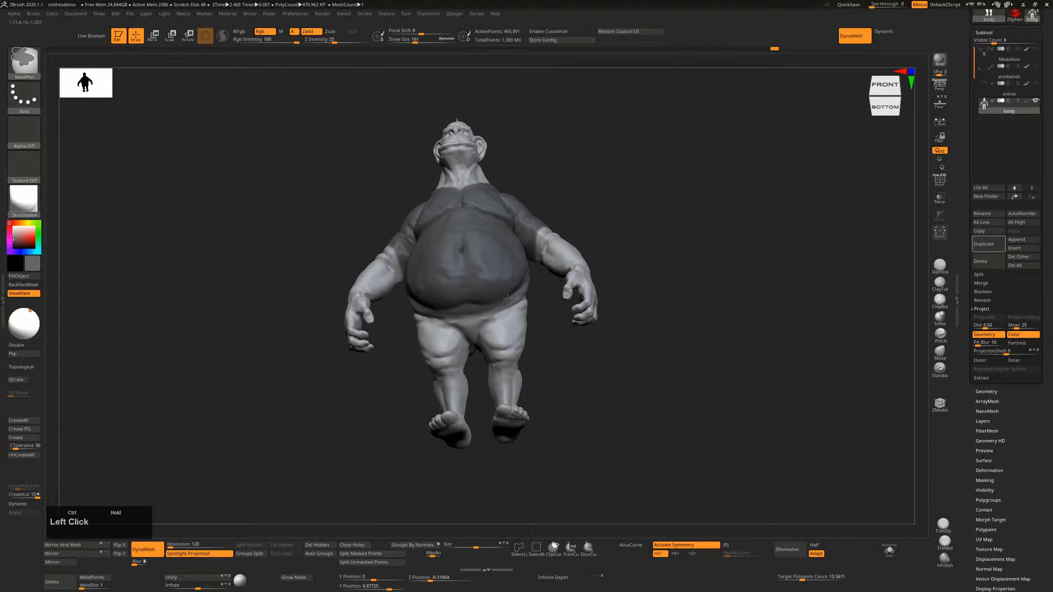
Paint the shirt mask along the front neckline to round off its V-shaped edge.
{"action": "right_click_drag", "start_coordinate": [692, 232], "coordinate": [677, 303], "text": "alt"}
{"action": "left_click_drag", "start_coordinate": [676, 274], "coordinate": [659, 310]}
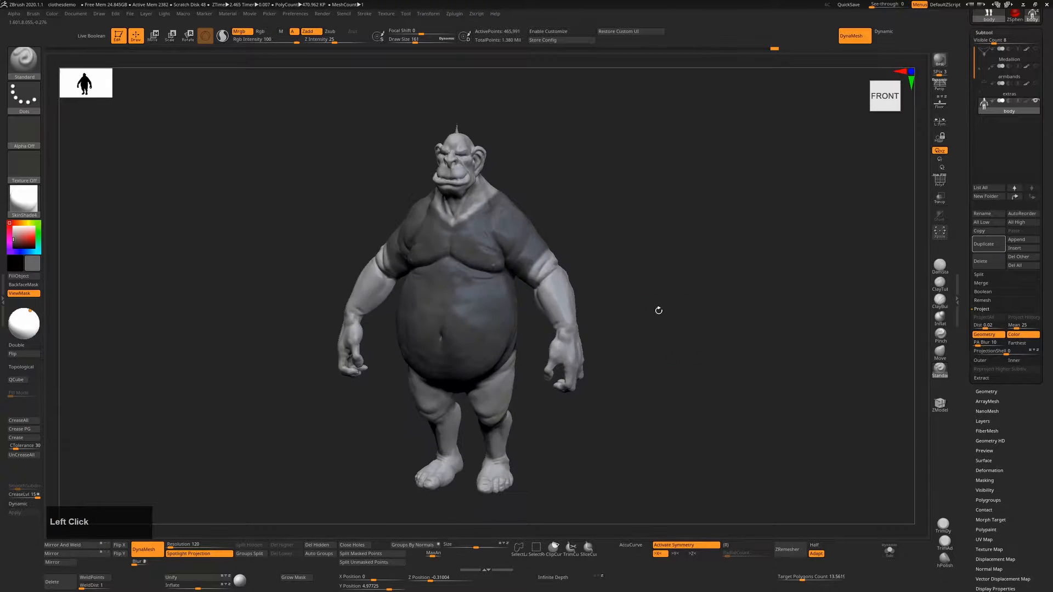
{"action": "right_click_drag", "start_coordinate": [642, 228], "coordinate": [637, 372], "text": "alt"}
{"action": "left_click_drag", "start_coordinate": [625, 321], "coordinate": [641, 313]}
{"action": "right_click_drag", "start_coordinate": [642, 313], "coordinate": [615, 353], "text": "ctrl"}
{"action": "right_click_drag", "start_coordinate": [538, 225], "coordinate": [541, 306], "text": "alt"}
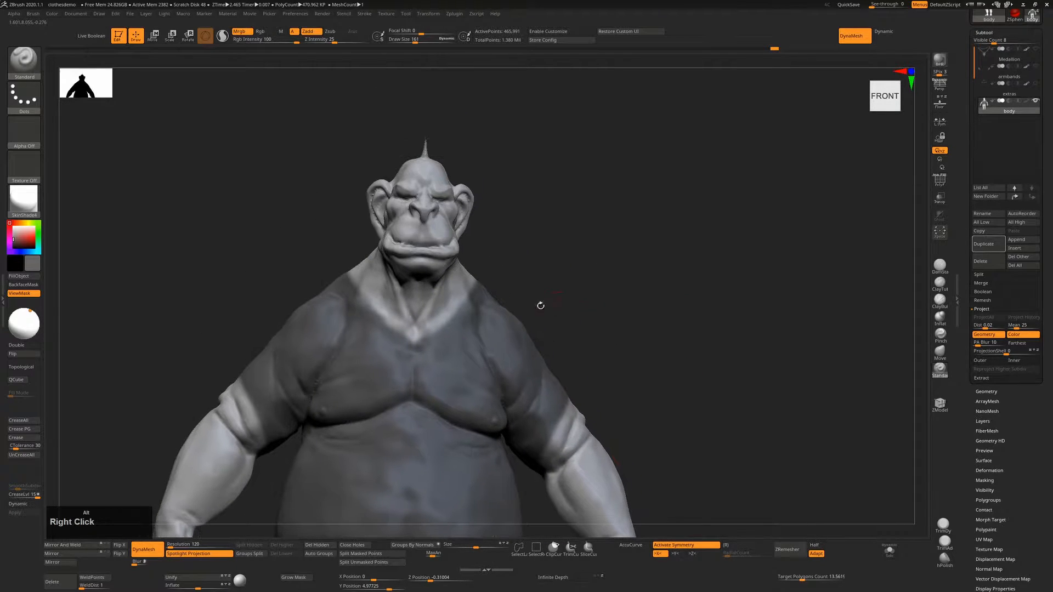
{"action": "left_click_drag", "start_coordinate": [475, 308], "coordinate": [403, 348], "text": "ctrl"}
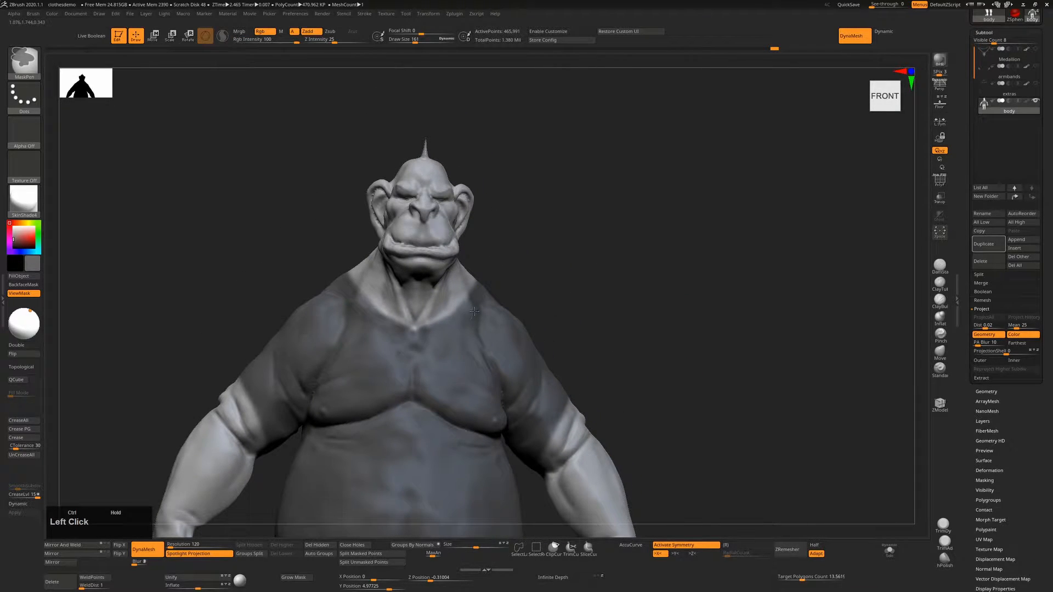
{"action": "mouse_move", "coordinate": [475, 311]}
{"action": "left_mouse_down", "text": "ctrl"}
{"action": "mouse_move", "coordinate": [439, 326]}
{"action": "mouse_move", "coordinate": [487, 286]}
{"action": "mouse_move", "coordinate": [414, 336]}
{"action": "left_mouse_up", "text": "ctrl"}
Inspect the shirt mask from the side, checking the neckline, sleeve and hem.
{"action": "mouse_move", "coordinate": [582, 313]}
{"action": "left_mouse_down"}
{"action": "mouse_move", "coordinate": [501, 287]}
{"action": "mouse_move", "coordinate": [535, 226]}
{"action": "mouse_move", "coordinate": [476, 308]}
{"action": "left_mouse_up"}
{"action": "mouse_move", "coordinate": [747, 291]}
{"action": "right_mouse_down", "text": "alt"}
{"action": "mouse_move", "coordinate": [691, 307]}
{"action": "mouse_move", "coordinate": [657, 217]}
{"action": "right_mouse_up", "text": "alt"}
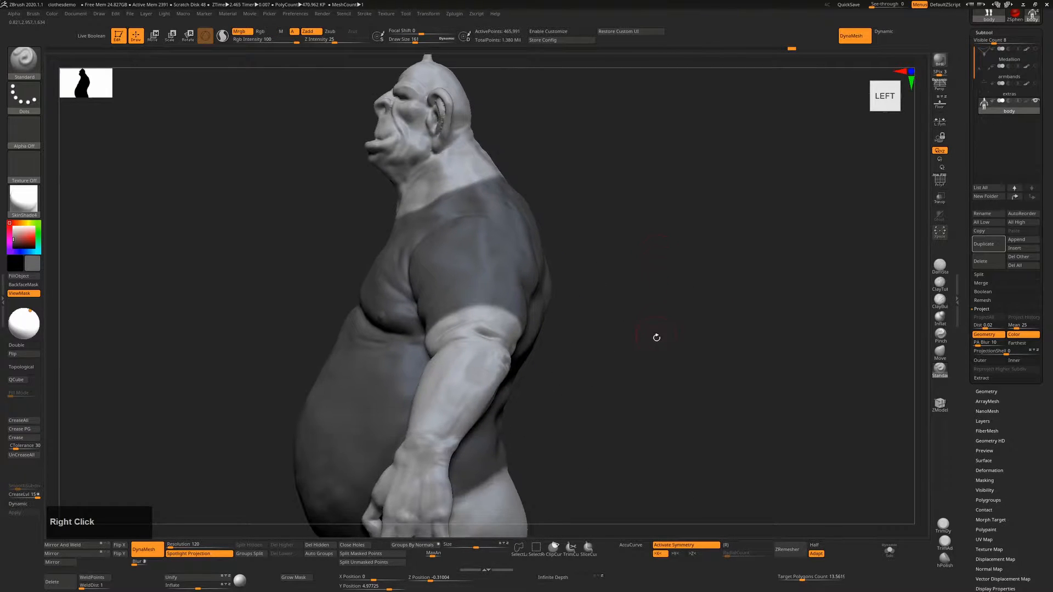
{"action": "left_click_drag", "start_coordinate": [656, 336], "coordinate": [571, 331]}
{"action": "right_click_drag", "start_coordinate": [697, 329], "coordinate": [765, 299], "text": "alt"}
{"action": "mouse_move", "coordinate": [759, 291]}
{"action": "left_mouse_down"}
{"action": "mouse_move", "coordinate": [734, 286]}
{"action": "mouse_move", "coordinate": [756, 292]}
{"action": "mouse_move", "coordinate": [716, 301]}
{"action": "mouse_move", "coordinate": [660, 347]}
{"action": "left_mouse_up"}
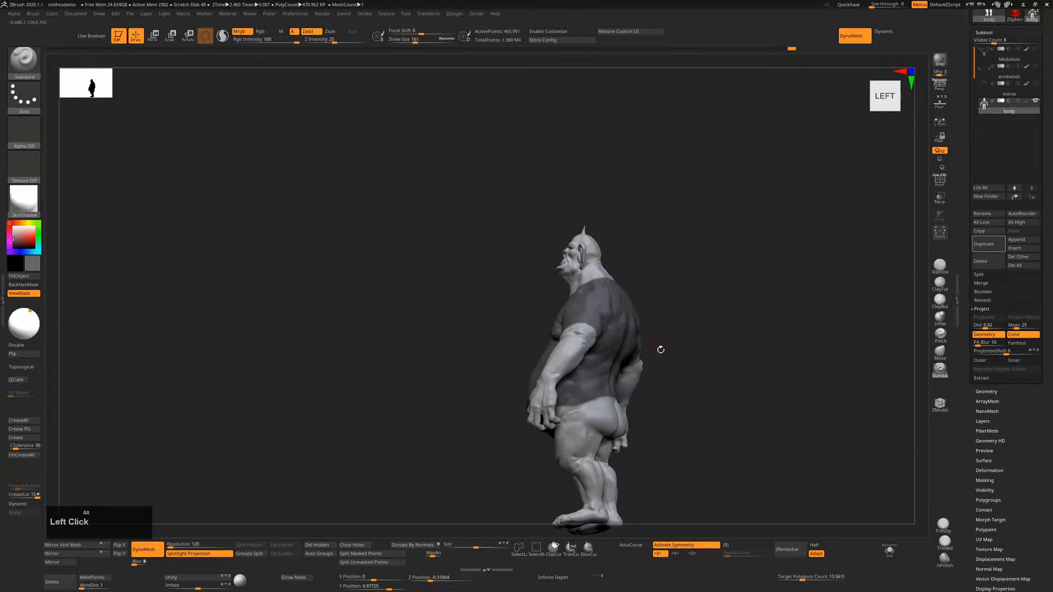
Touch up the shirt mask along the hem at the ogre's left hip.
{"action": "mouse_move", "coordinate": [660, 348]}
{"action": "right_mouse_down", "text": "alt"}
{"action": "mouse_move", "coordinate": [713, 395]}
{"action": "mouse_move", "coordinate": [752, 308]}
{"action": "right_mouse_up", "text": "alt"}
{"action": "left_click_drag", "start_coordinate": [752, 308], "coordinate": [727, 308]}
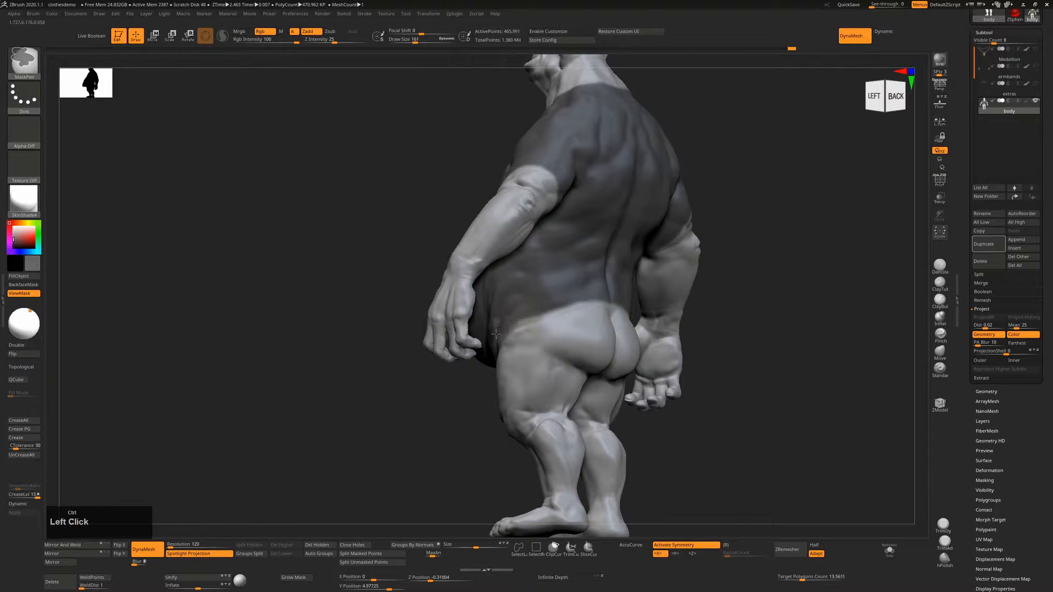
{"action": "left_click_drag", "start_coordinate": [497, 359], "coordinate": [494, 367], "text": "ctrl"}
{"action": "mouse_move", "coordinate": [416, 427]}
{"action": "left_mouse_down"}
{"action": "mouse_move", "coordinate": [446, 423]}
{"action": "mouse_move", "coordinate": [478, 369]}
{"action": "left_mouse_up"}
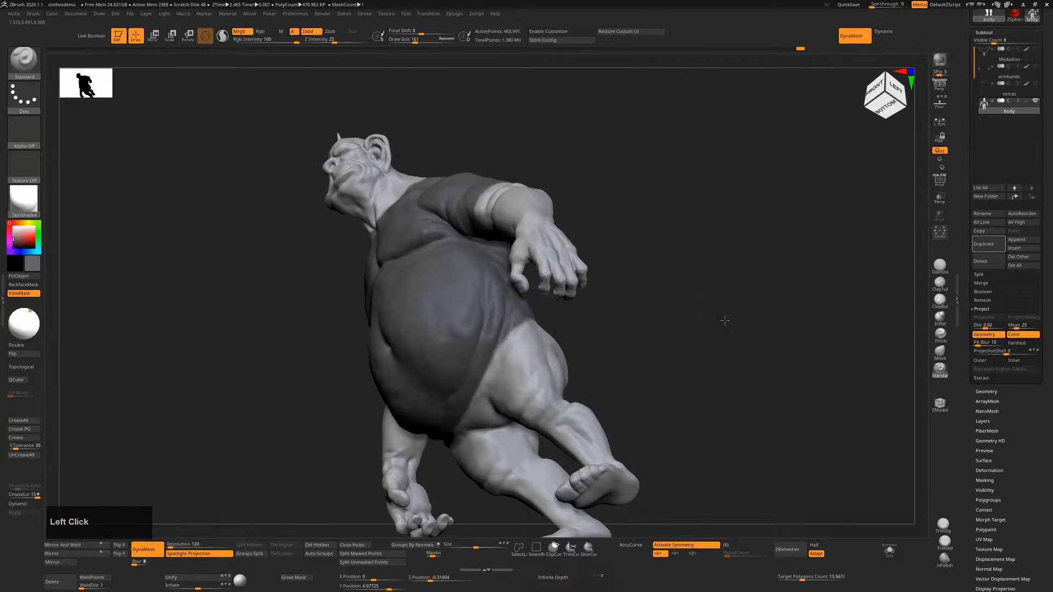
Check the shirt mask from below and the front, and duplicate the masked body subtool.
{"action": "left_click_drag", "start_coordinate": [724, 322], "coordinate": [698, 335], "text": "shift"}
{"action": "right_click_drag", "start_coordinate": [698, 298], "coordinate": [677, 241], "text": "alt"}
{"action": "left_click_drag", "start_coordinate": [684, 348], "coordinate": [732, 320]}
{"action": "right_click_drag", "start_coordinate": [692, 297], "coordinate": [692, 390], "text": "alt"}
{"action": "left_click_drag", "start_coordinate": [759, 326], "coordinate": [725, 323], "text": "shift"}
{"action": "right_click_drag", "start_coordinate": [727, 329], "coordinate": [800, 213], "text": "alt"}
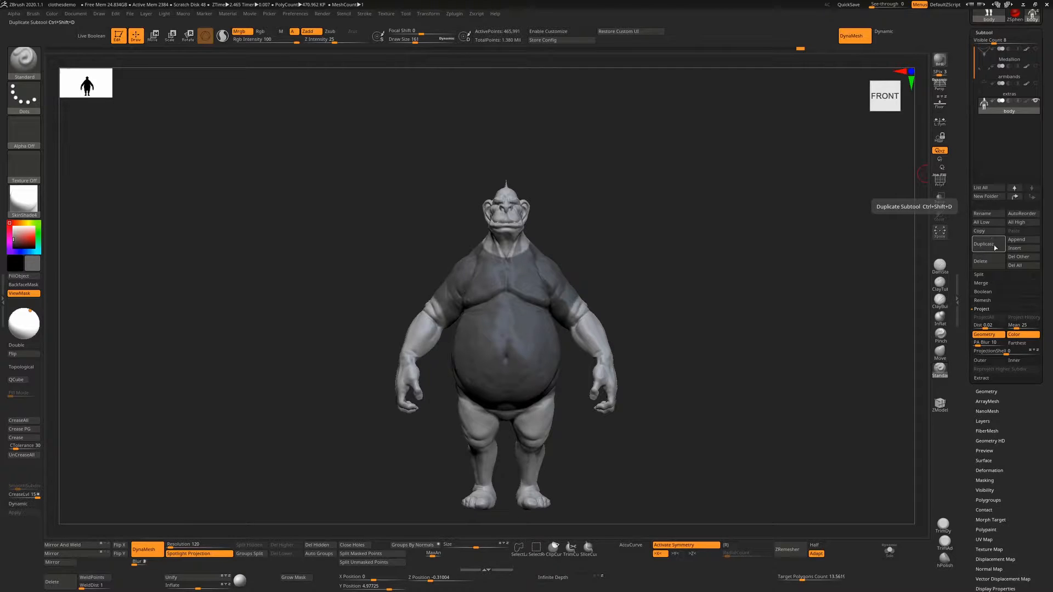
{"action": "left_click", "coordinate": [982, 378]}
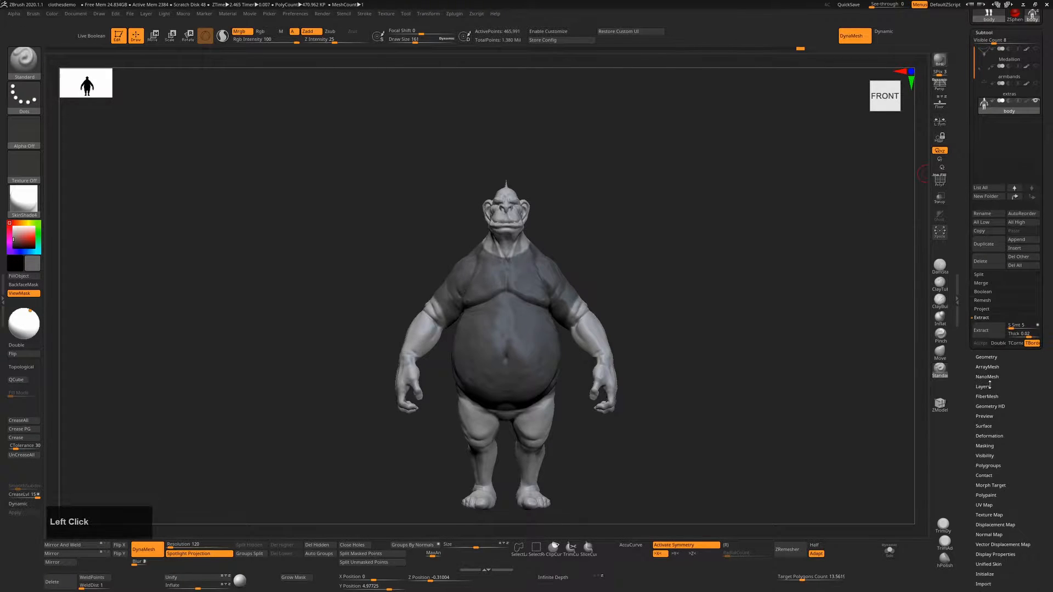
{"action": "left_click", "coordinate": [982, 317]}
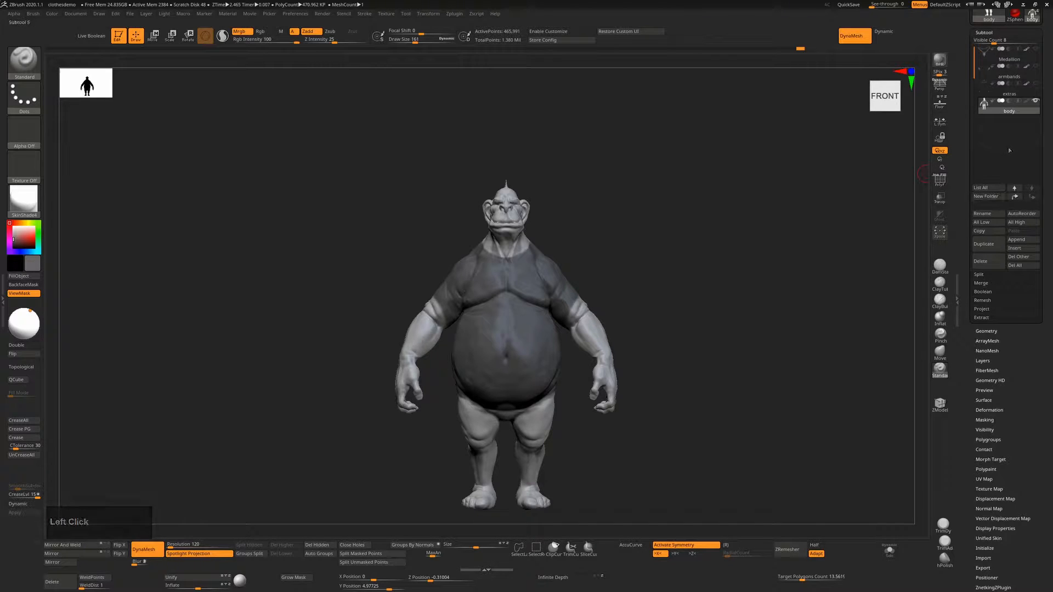
{"action": "left_click", "coordinate": [991, 247]}
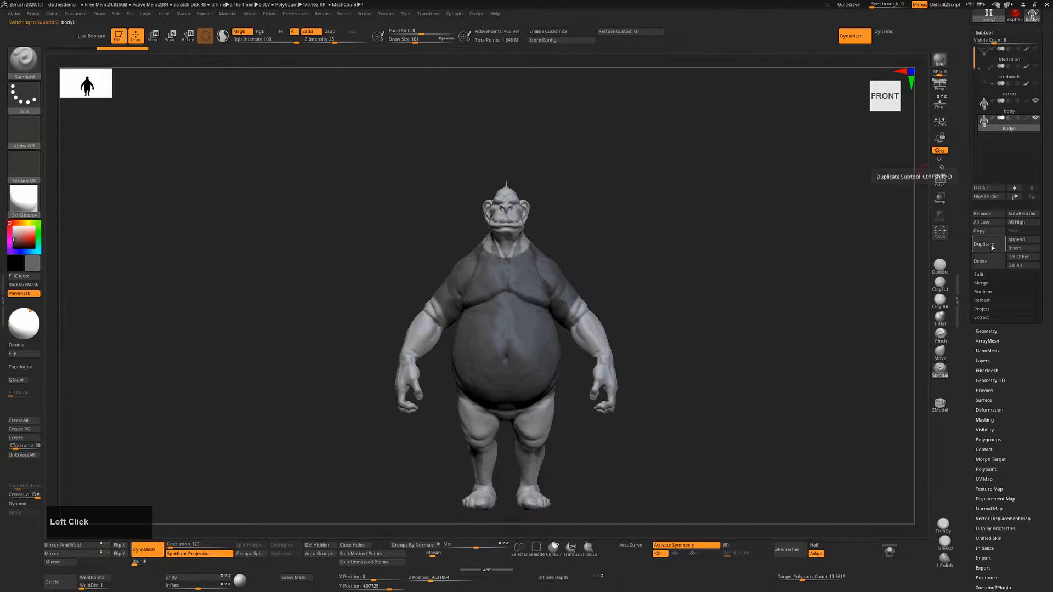
Display the polygroup wireframe on the duplicate and turn its masked shirt area into a separate polygroup.
{"action": "right_click_drag", "start_coordinate": [729, 279], "coordinate": [732, 294], "text": "ctrl"}
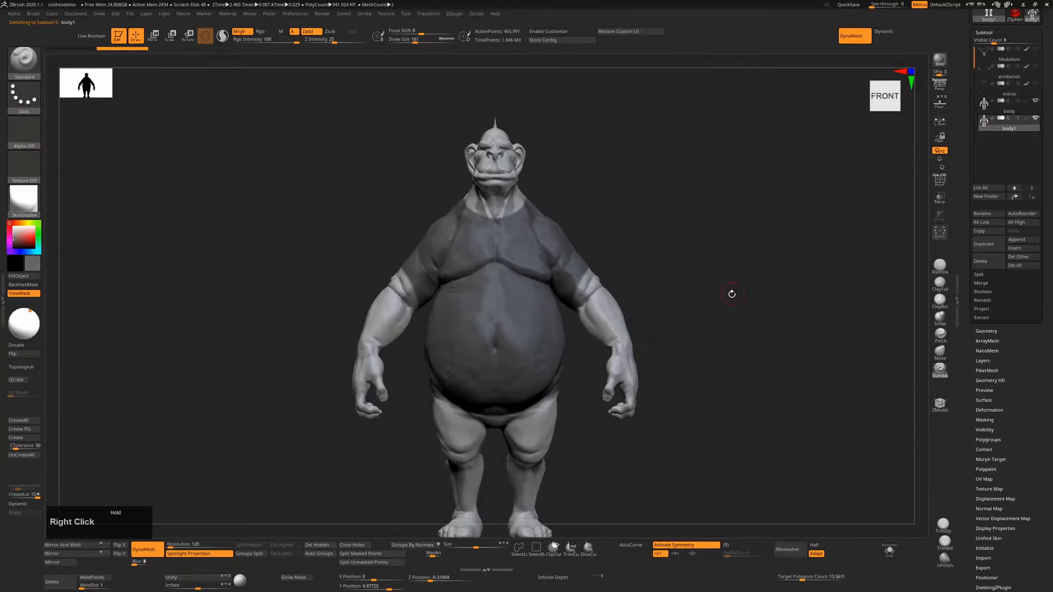
{"action": "key", "text": "shift+f"}
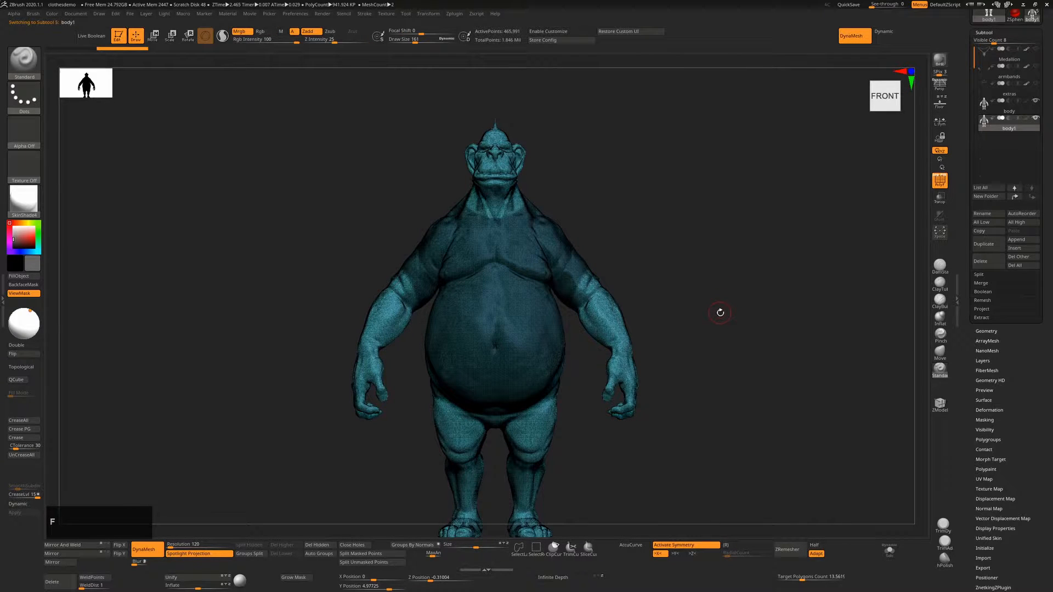
{"action": "key", "text": "ctrl"}
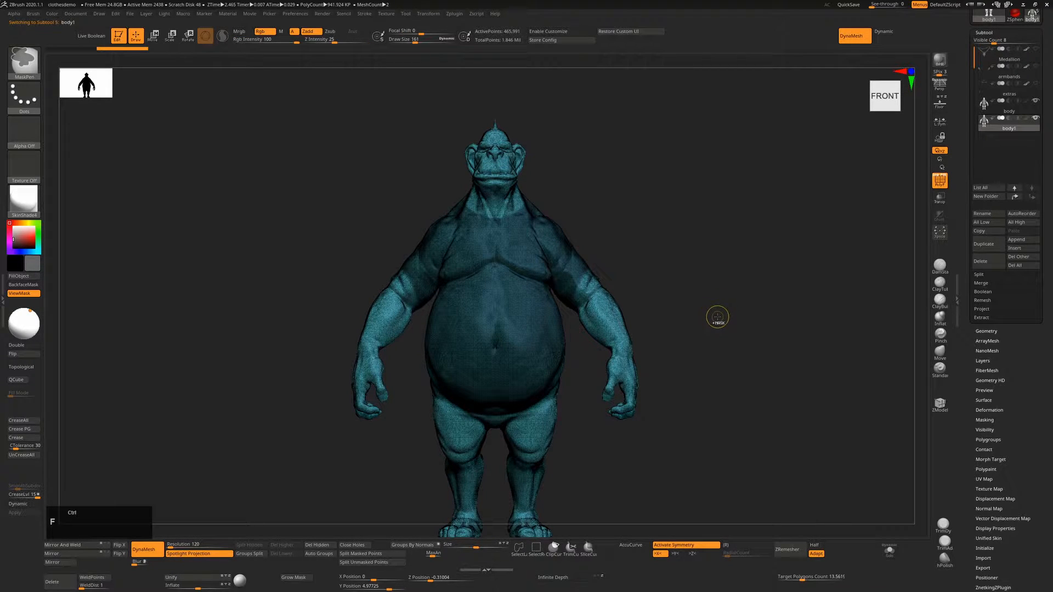
{"action": "key", "text": "ctrl+w"}
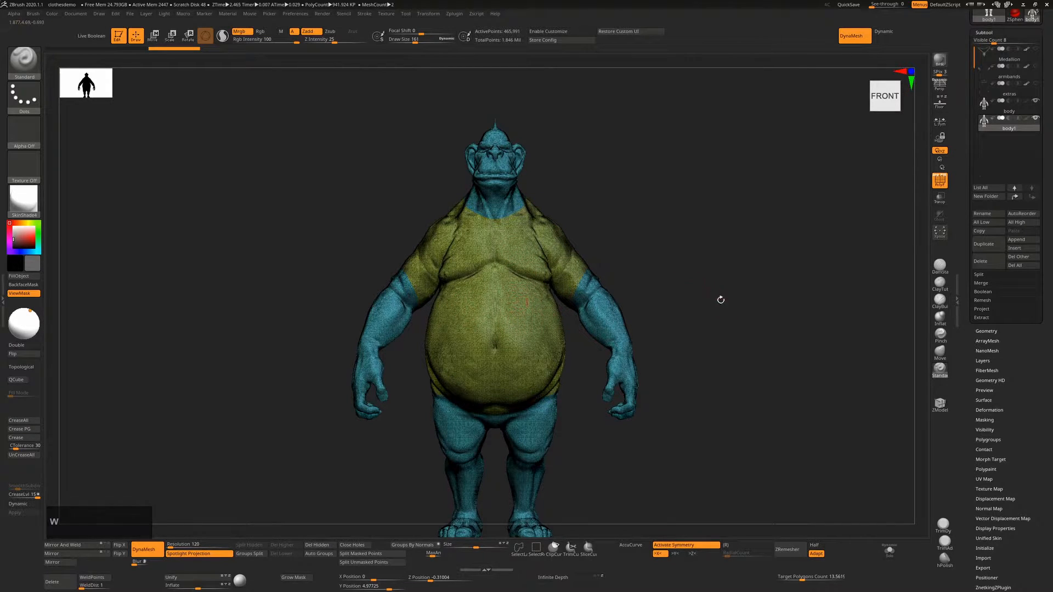
Try regrouping the unmasked duplicate into a single polygroup and undo it.
{"action": "left_click_drag", "start_coordinate": [752, 336], "coordinate": [749, 335]}
{"action": "key", "text": "ctrl+w"}
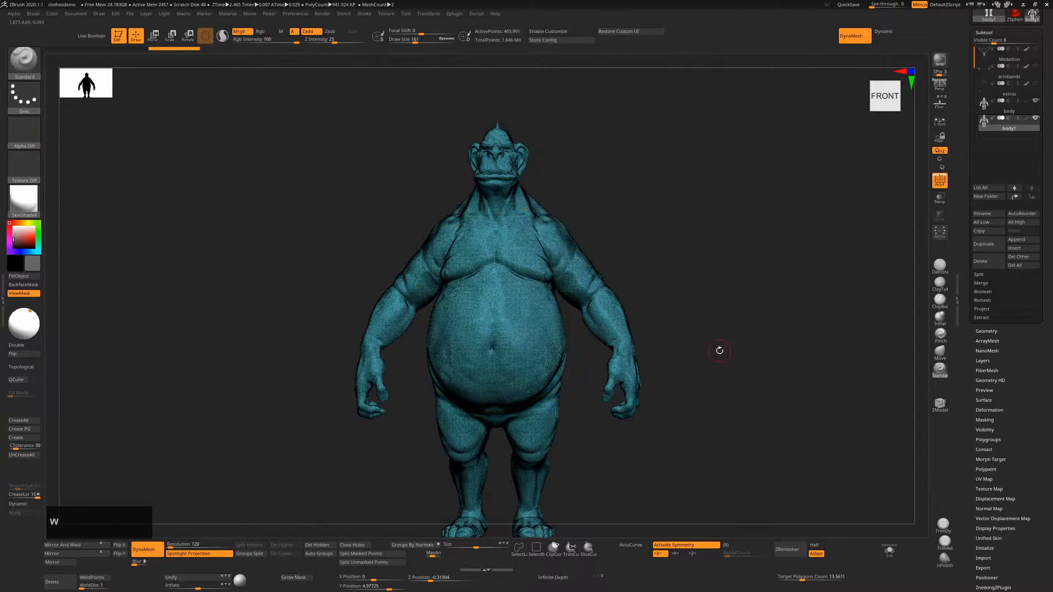
{"action": "key", "text": "ctrl+z"}
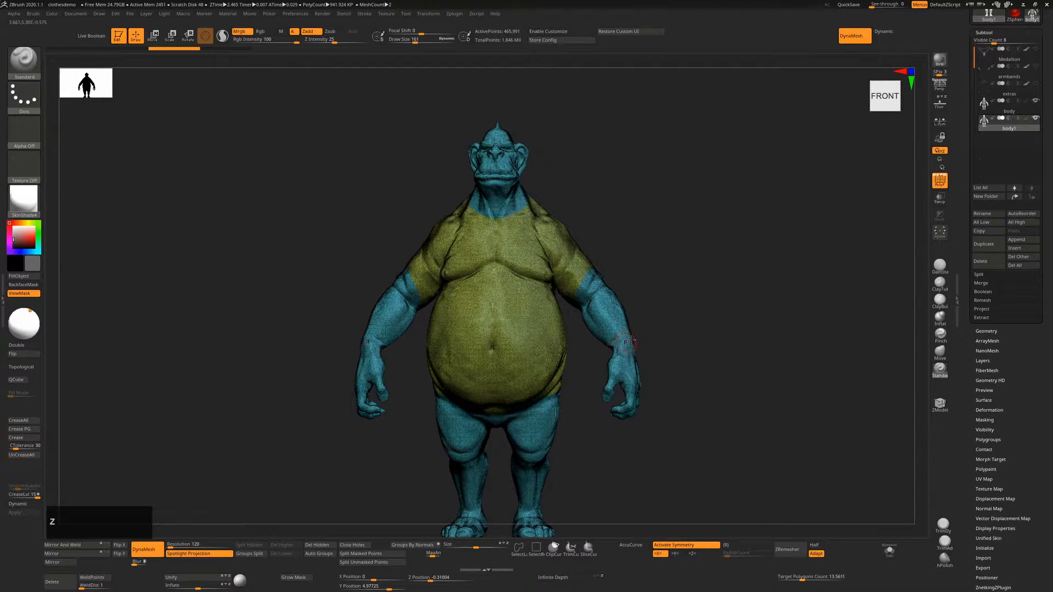
Hide the original body subtool and make the duplicate, body1, the active subtool.
{"action": "left_click_drag", "start_coordinate": [710, 306], "coordinate": [869, 212]}
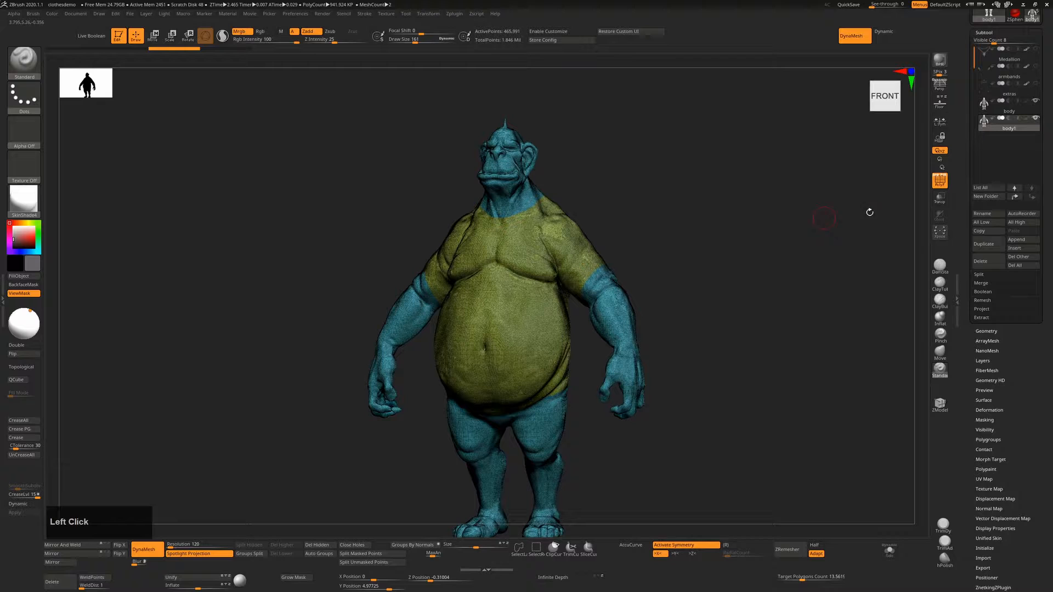
{"action": "left_click", "coordinate": [1034, 105]}
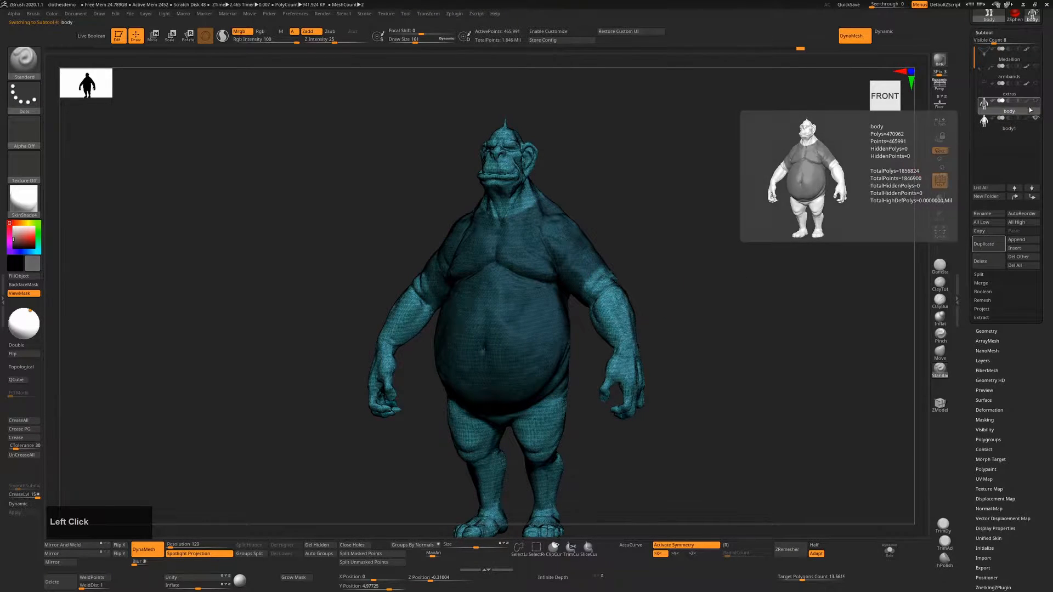
{"action": "left_click", "coordinate": [1015, 128]}
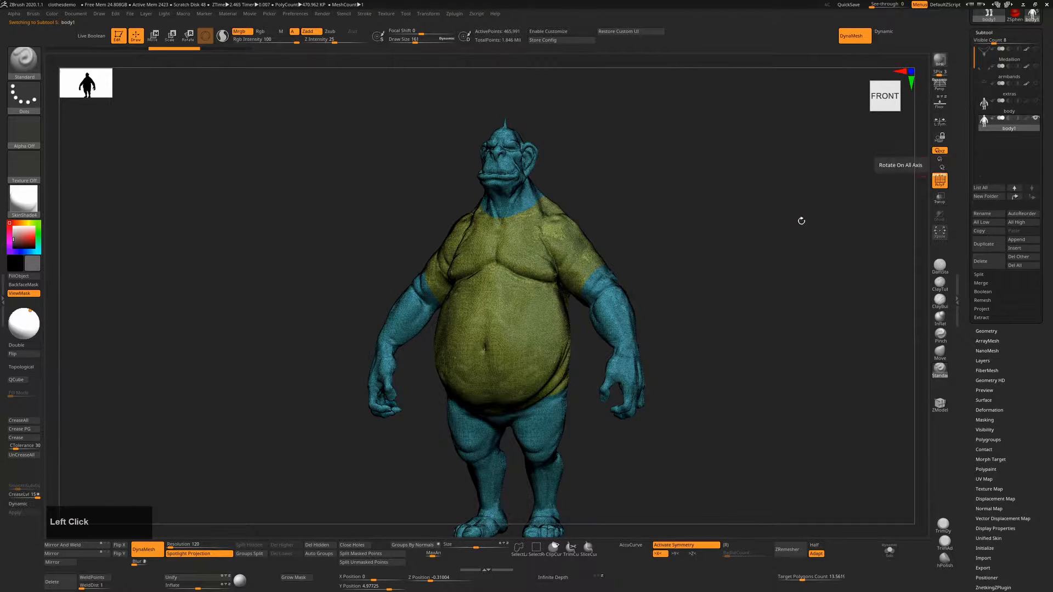
{"action": "right_click_drag", "start_coordinate": [684, 266], "coordinate": [680, 253]}
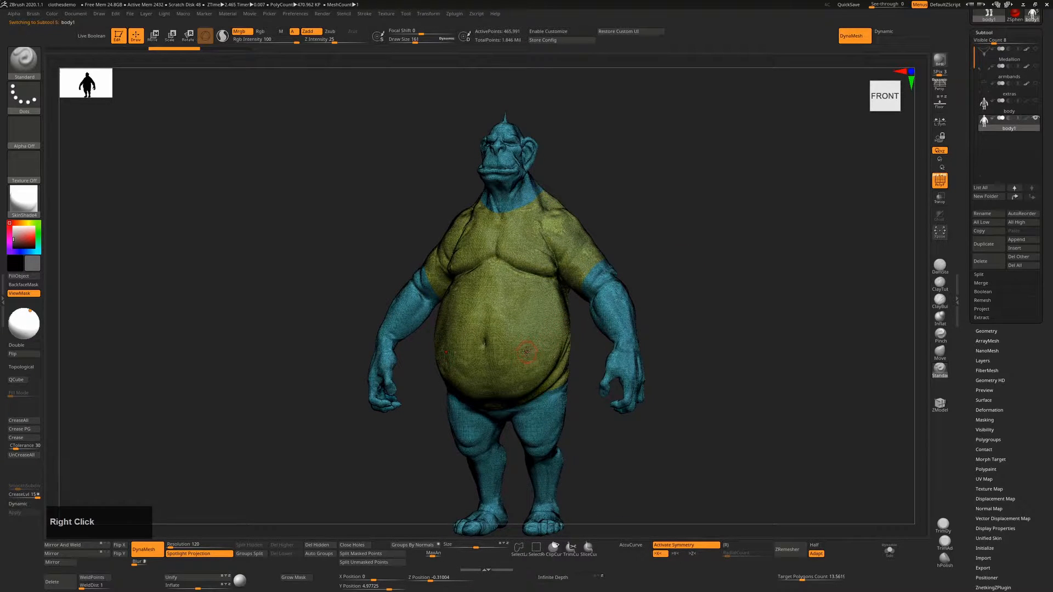
Switch the selection brush to SelectRect and isolate the shirt polygroup on the duplicate.
{"action": "key", "text": "ctrl+shift"}
{"action": "left_click", "coordinate": [523, 344], "text": "ctrl+shift"}
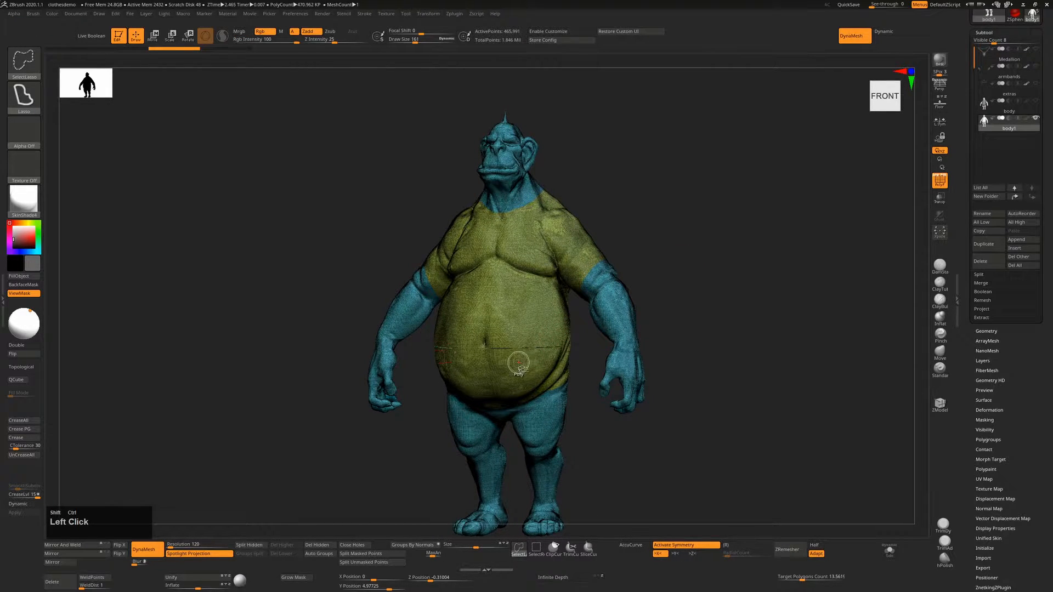
{"action": "key", "text": "ctrl+z"}
{"action": "key", "text": "ctrl+shift"}
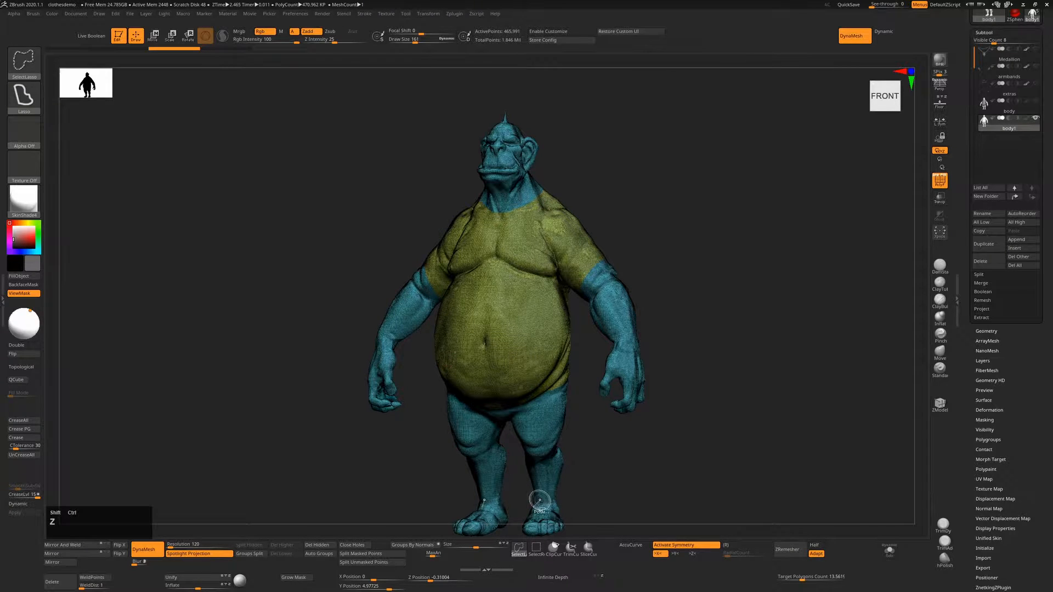
{"action": "left_click", "coordinate": [537, 548], "text": "ctrl+shift"}
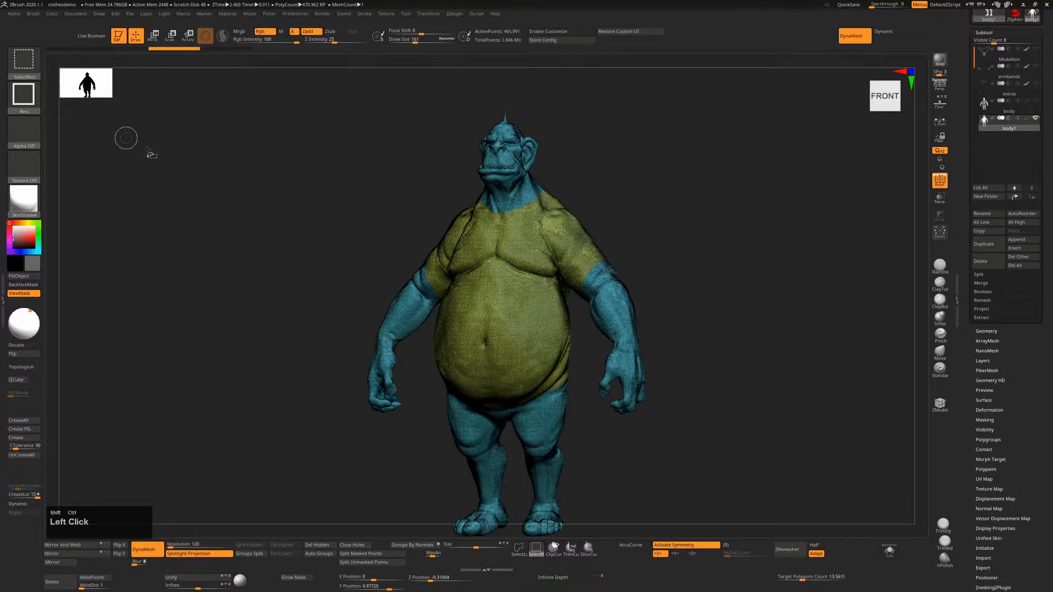
{"action": "left_click", "coordinate": [517, 318], "text": "ctrl+shift"}
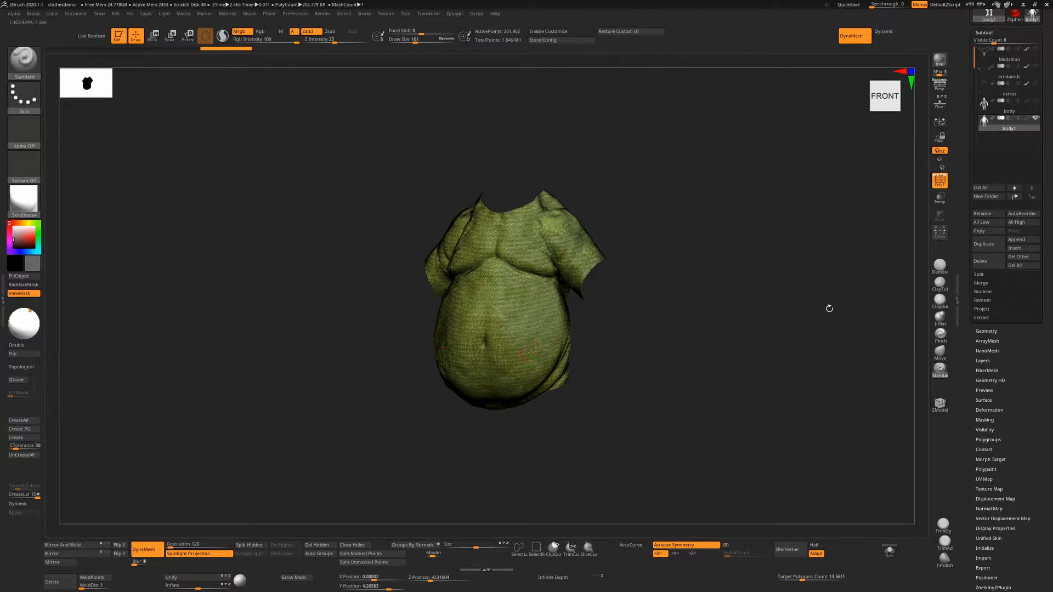
Delete the hidden geometry of the duplicate so that only the shirt mesh is kept.
{"action": "left_click", "coordinate": [986, 331]}
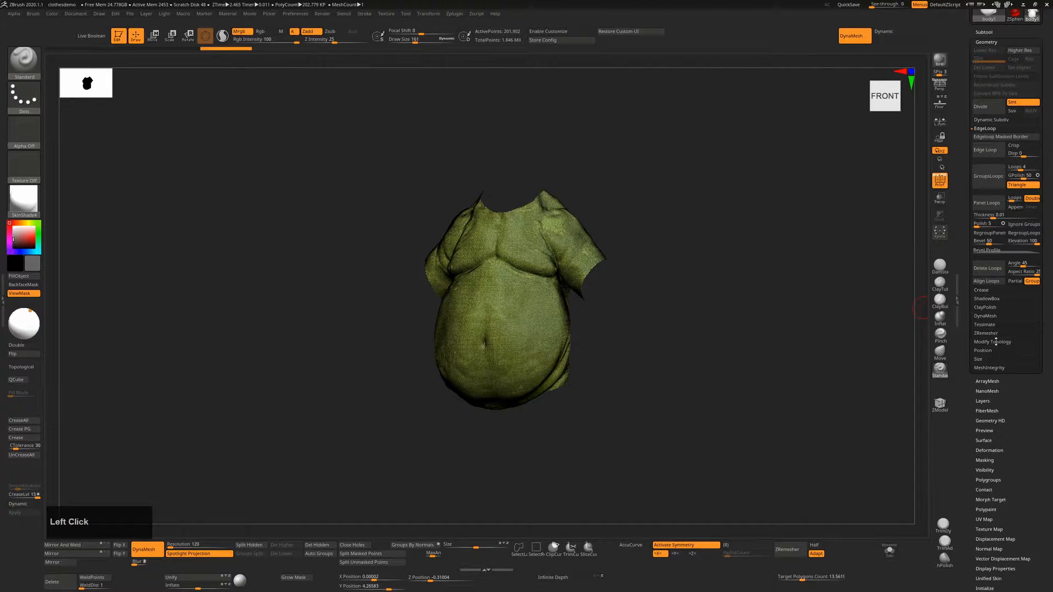
{"action": "left_click", "coordinate": [996, 342]}
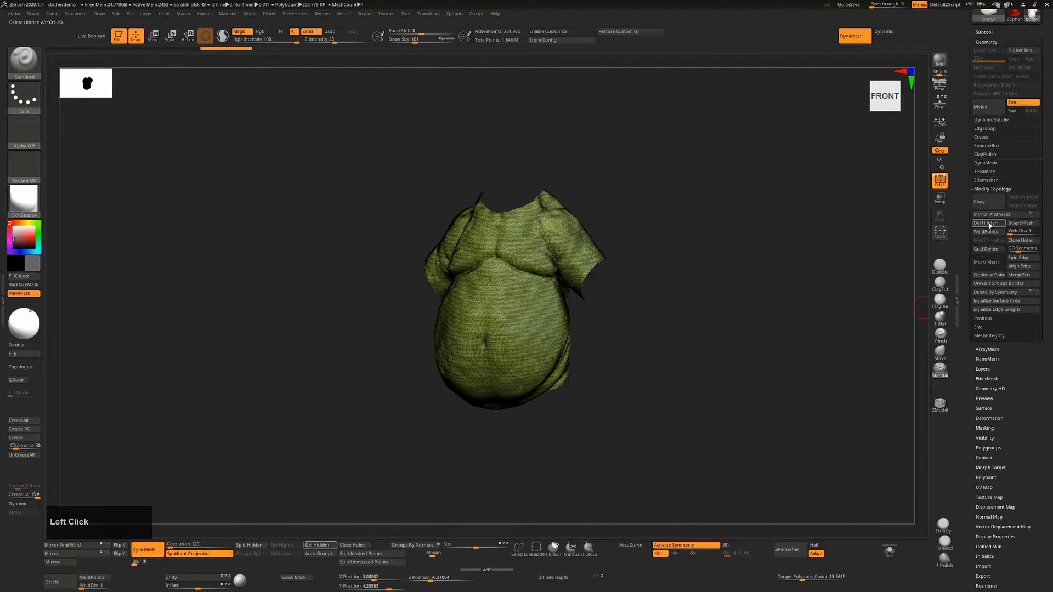
{"action": "left_click", "coordinate": [975, 224]}
Examine the shirt mesh's neckline, sleeve openings and hem with the wireframe display off and on.
{"action": "right_click_drag", "start_coordinate": [696, 336], "coordinate": [674, 372]}
{"action": "key", "text": "shift+f"}
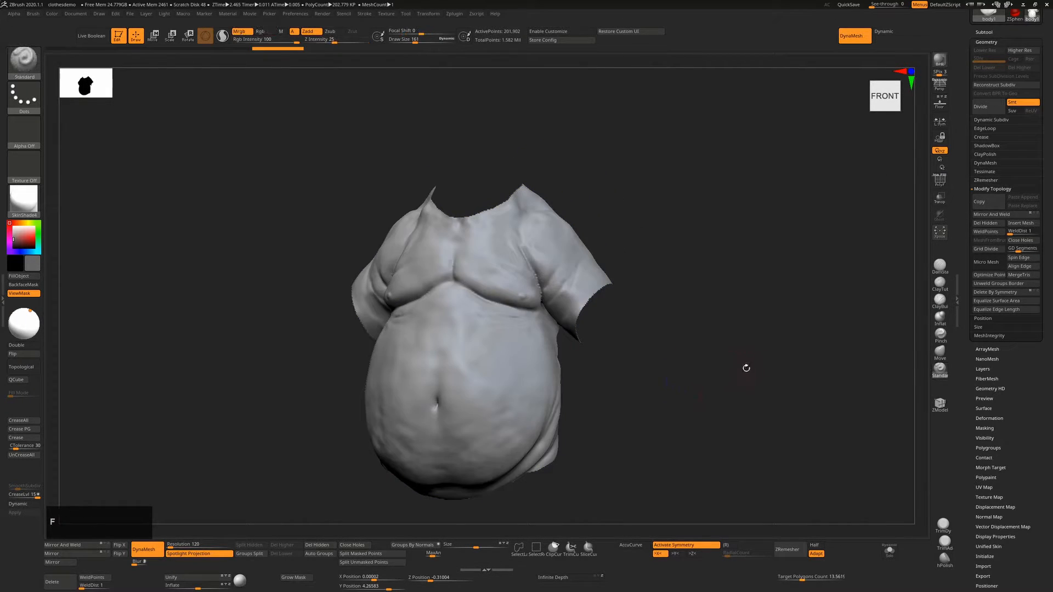
{"action": "left_click_drag", "start_coordinate": [746, 367], "coordinate": [729, 381]}
{"action": "key", "text": "shift+f"}
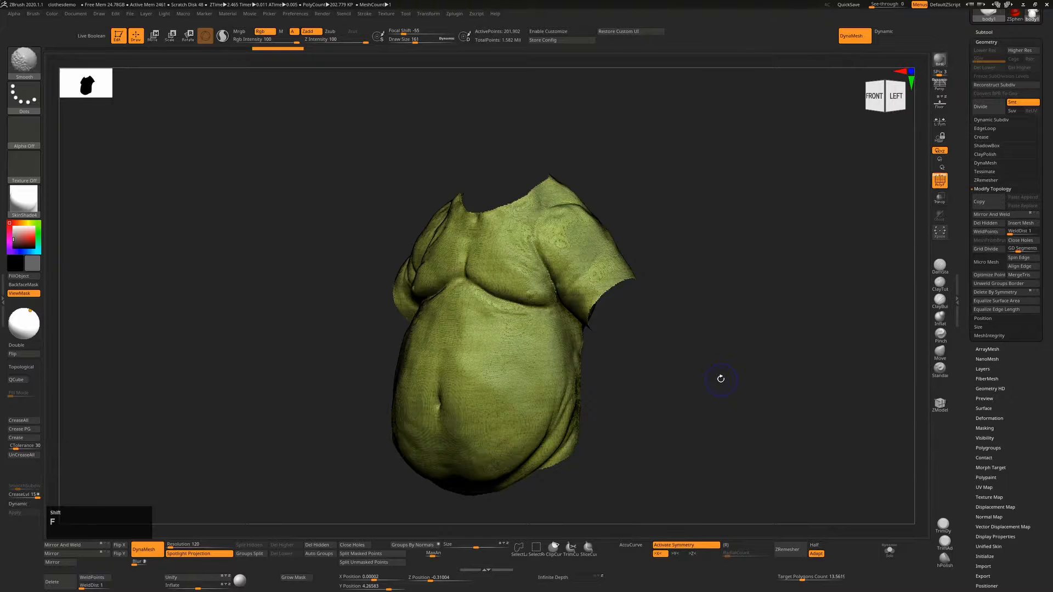
{"action": "right_click_drag", "start_coordinate": [717, 381], "coordinate": [709, 336], "text": "alt"}
{"action": "left_click_drag", "start_coordinate": [709, 335], "coordinate": [602, 416]}
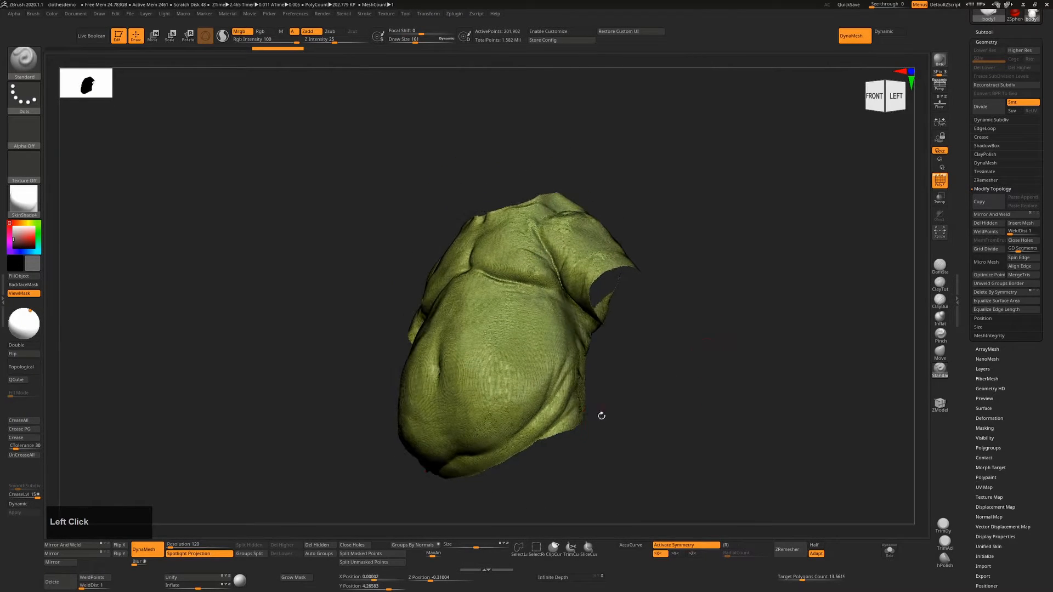
{"action": "left_click_drag", "start_coordinate": [486, 457], "coordinate": [594, 417]}
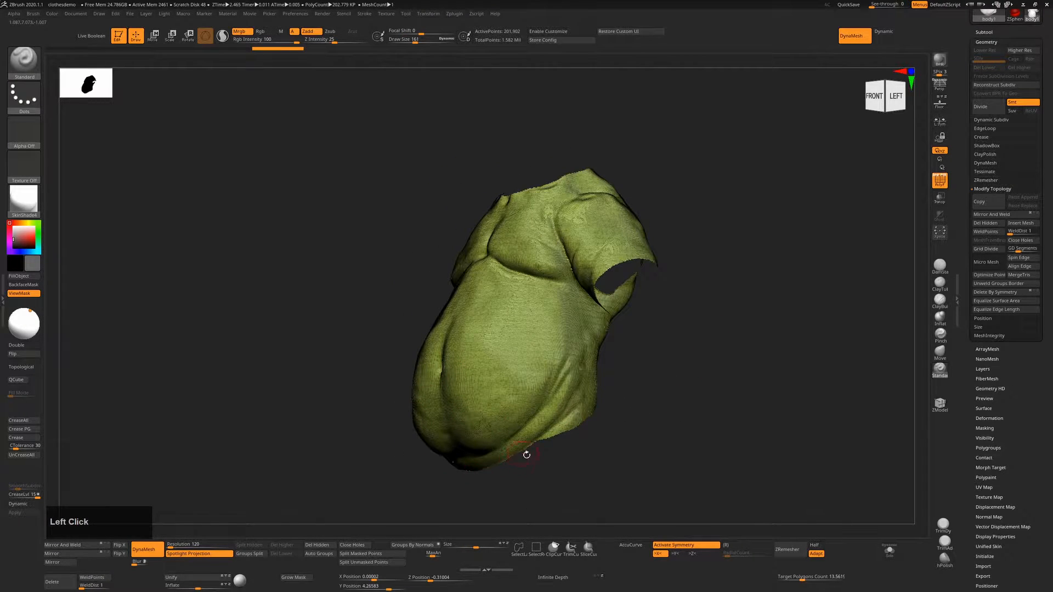
{"action": "left_click_drag", "start_coordinate": [702, 363], "coordinate": [748, 369]}
{"action": "right_click_drag", "start_coordinate": [748, 369], "coordinate": [707, 361]}
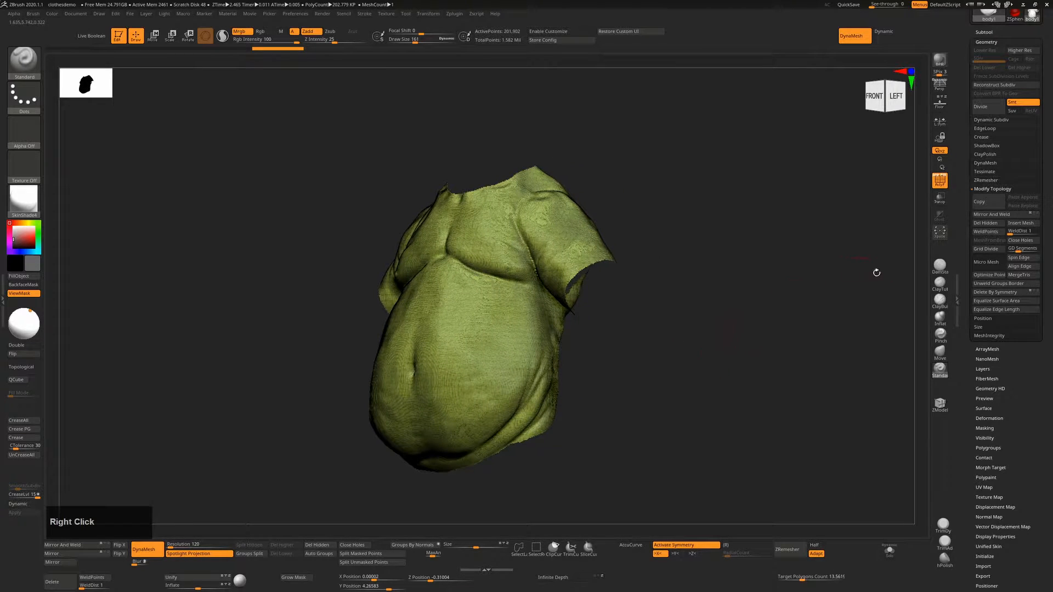
Try to remesh the shirt with ZRemesher, check the edges around its openings, and undo the remesh.
{"action": "left_click", "coordinate": [985, 180]}
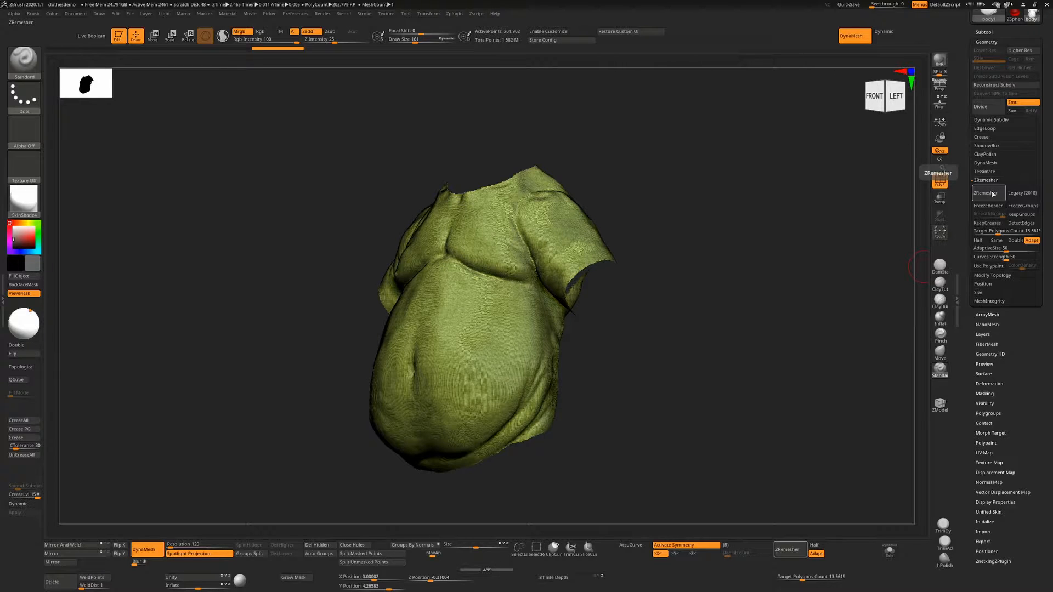
{"action": "left_click", "coordinate": [990, 193]}
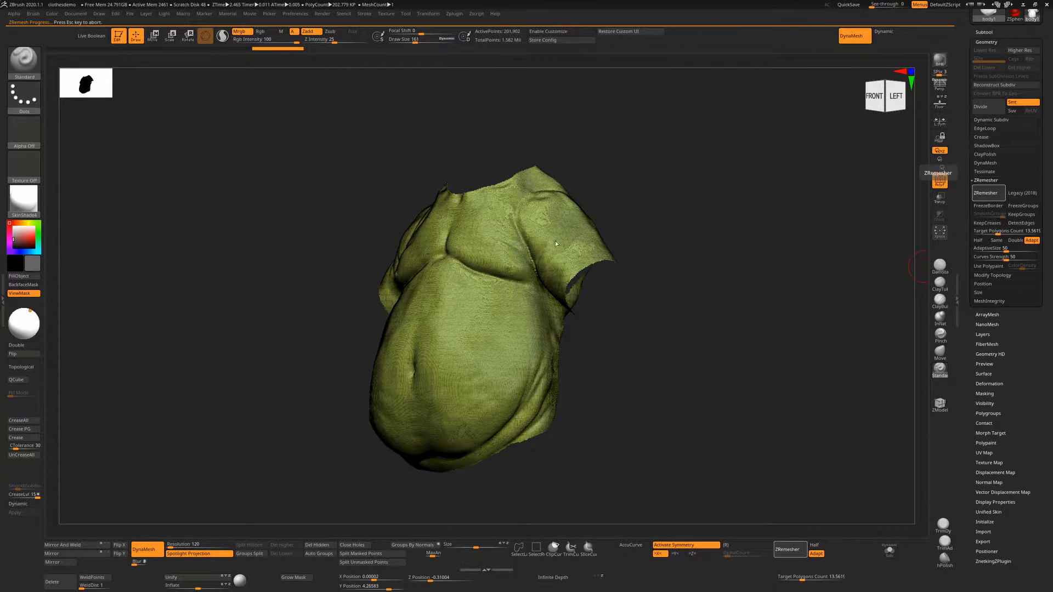
{"action": "left_click_drag", "start_coordinate": [646, 361], "coordinate": [479, 305]}
{"action": "left_click_drag", "start_coordinate": [696, 343], "coordinate": [529, 432]}
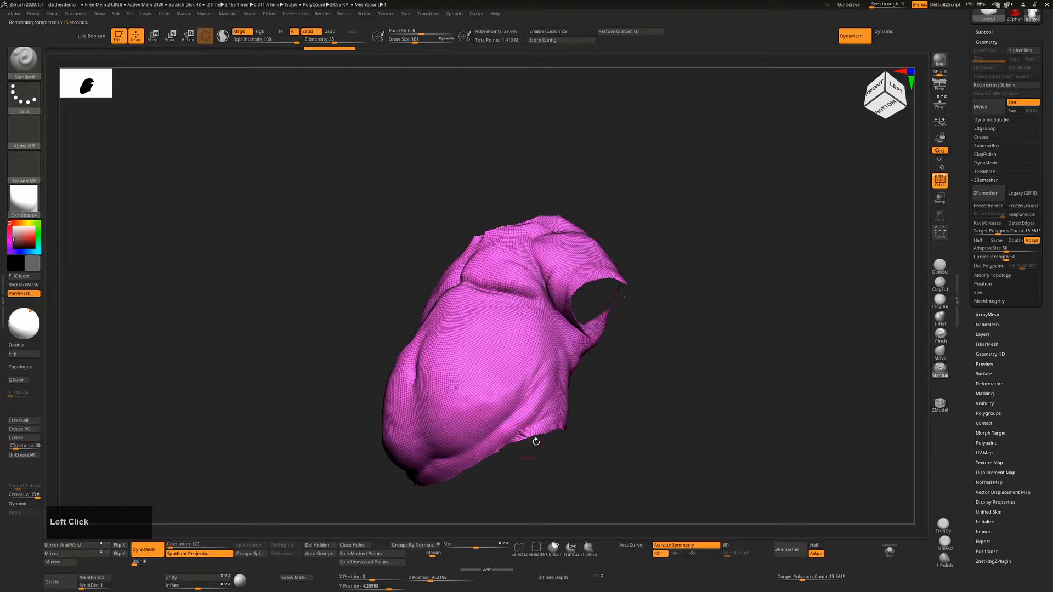
{"action": "left_click_drag", "start_coordinate": [682, 388], "coordinate": [701, 363]}
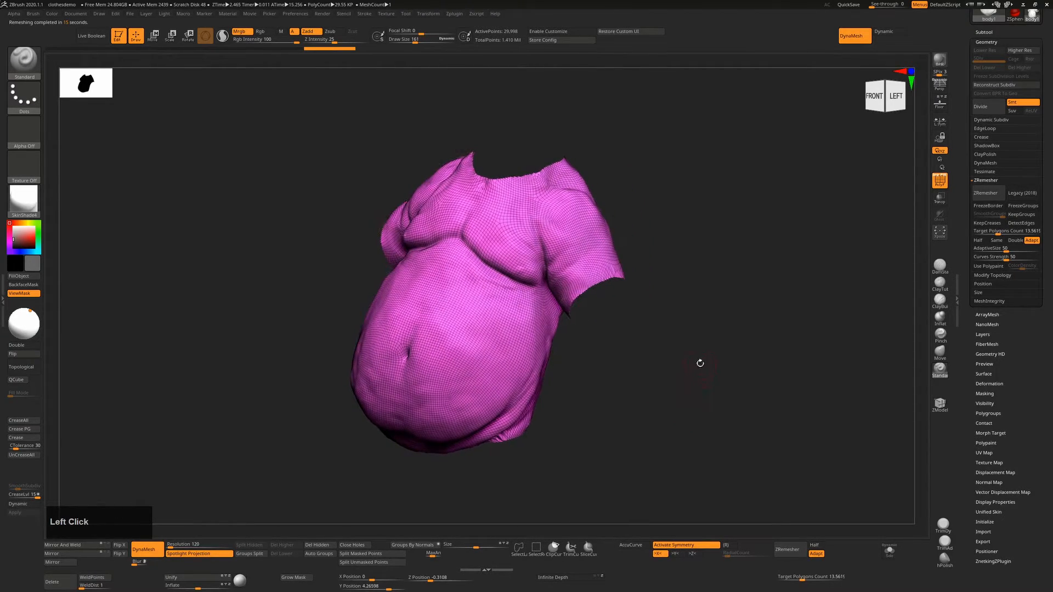
{"action": "right_click_drag", "start_coordinate": [680, 308], "coordinate": [603, 284], "text": "alt"}
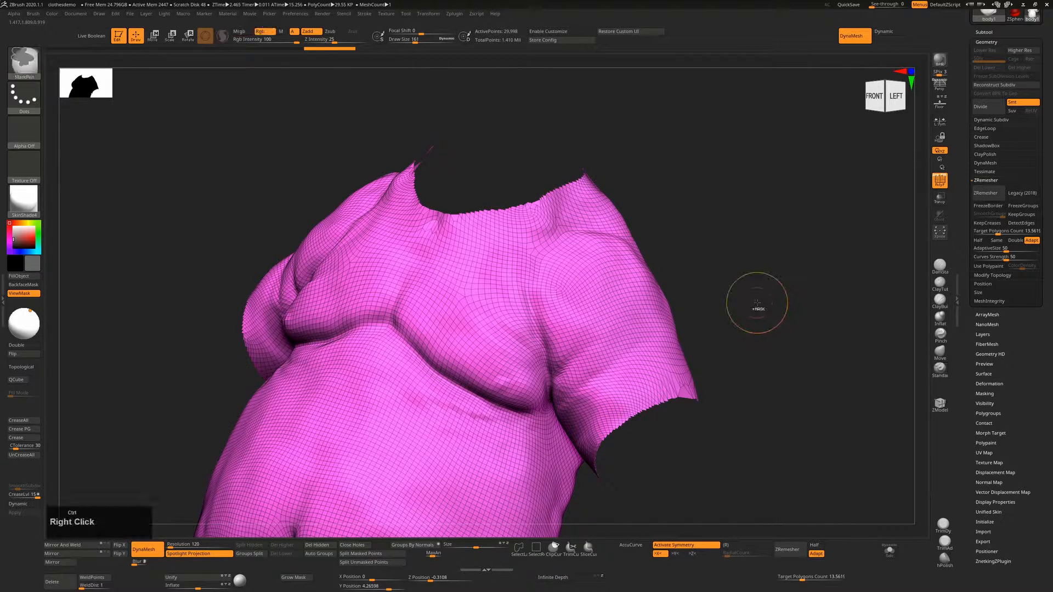
{"action": "key", "text": "ctrl+z"}
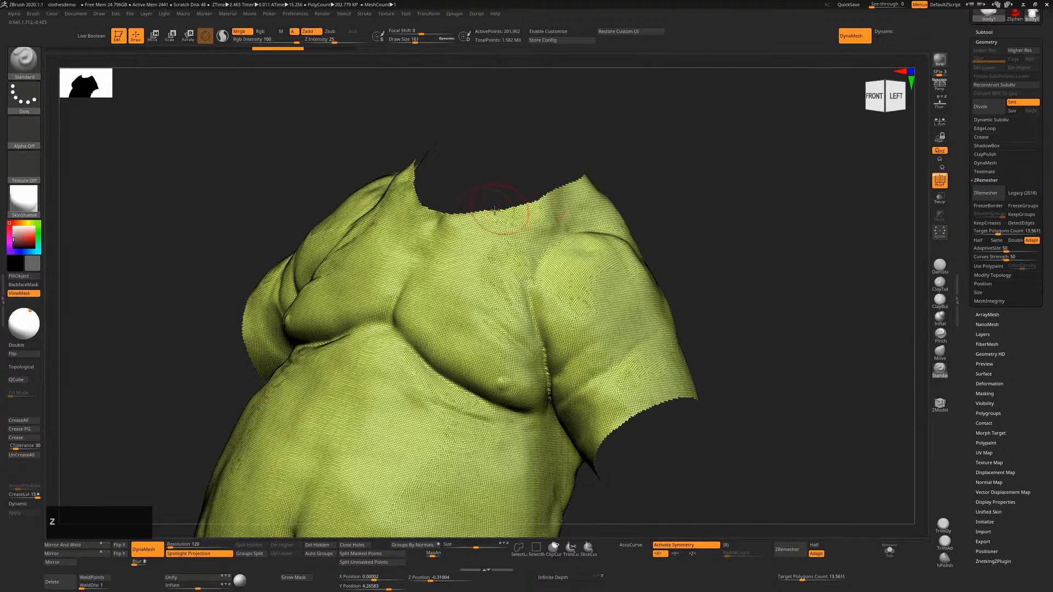
Insert four polished edge loops around the shirt polygroup's open borders with GroupsLoops, using GPolish 50.
{"action": "right_click_drag", "start_coordinate": [495, 209], "coordinate": [666, 383]}
{"action": "left_click_drag", "start_coordinate": [665, 384], "coordinate": [504, 473]}
{"action": "right_click_drag", "start_coordinate": [656, 423], "coordinate": [663, 526], "text": "alt"}
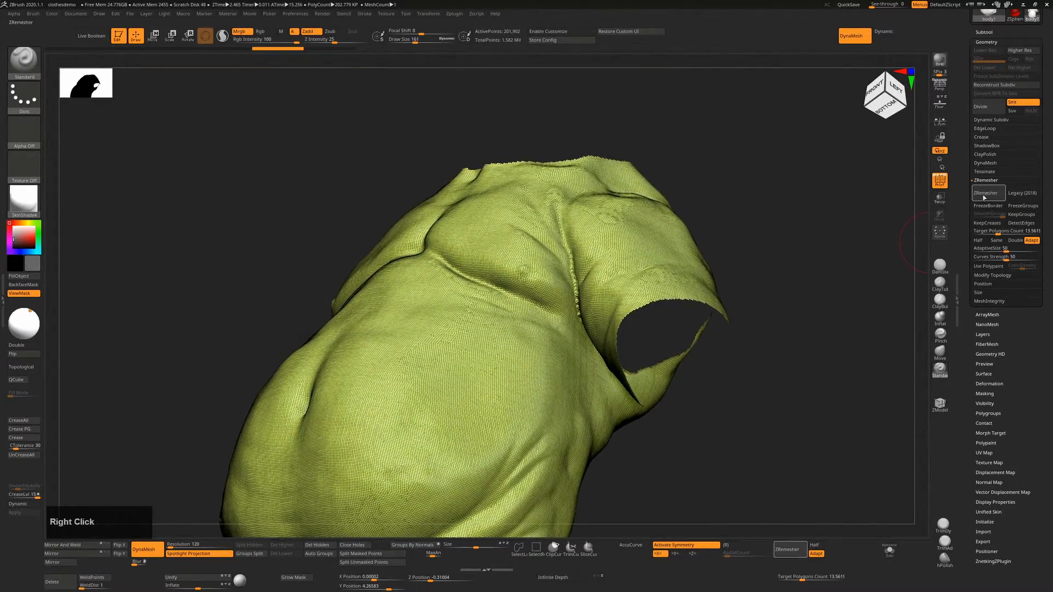
{"action": "left_click", "coordinate": [984, 129]}
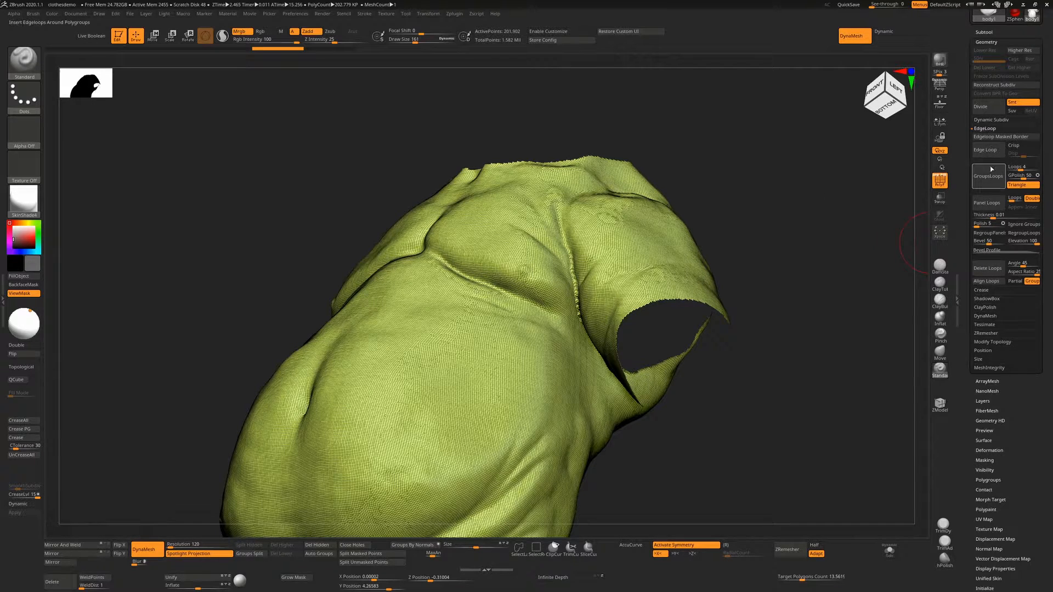
{"action": "left_click", "coordinate": [989, 176]}
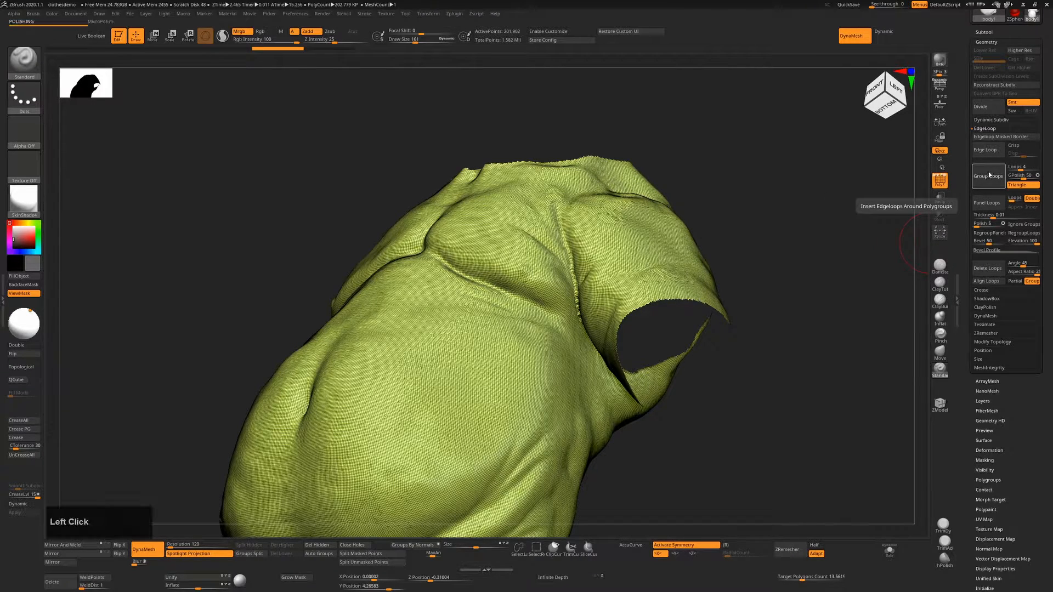
Examine the new loops and the smoothness of the shirt's neckline, sleeve openings and hem.
{"action": "left_click_drag", "start_coordinate": [828, 286], "coordinate": [701, 252]}
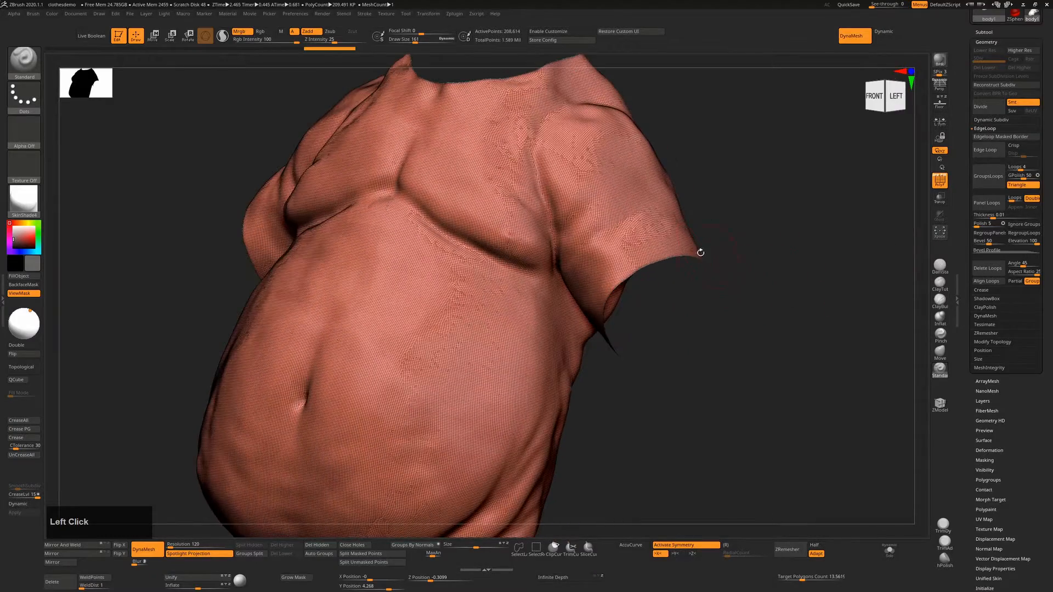
{"action": "right_click_drag", "start_coordinate": [653, 286], "coordinate": [533, 271], "text": "alt"}
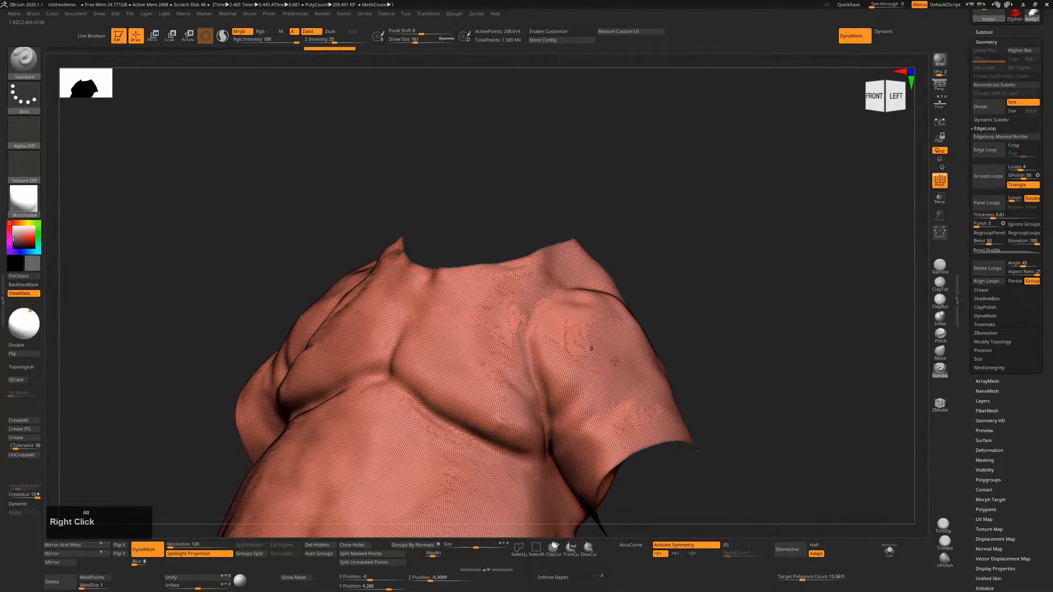
{"action": "right_click_drag", "start_coordinate": [615, 361], "coordinate": [656, 360], "text": "alt"}
{"action": "left_click_drag", "start_coordinate": [656, 360], "coordinate": [656, 331]}
{"action": "right_click_drag", "start_coordinate": [653, 402], "coordinate": [645, 526], "text": "alt"}
{"action": "left_click_drag", "start_coordinate": [707, 422], "coordinate": [740, 450], "text": "shift"}
{"action": "right_click_drag", "start_coordinate": [702, 342], "coordinate": [700, 314], "text": "alt"}
{"action": "left_click_drag", "start_coordinate": [752, 318], "coordinate": [724, 319]}
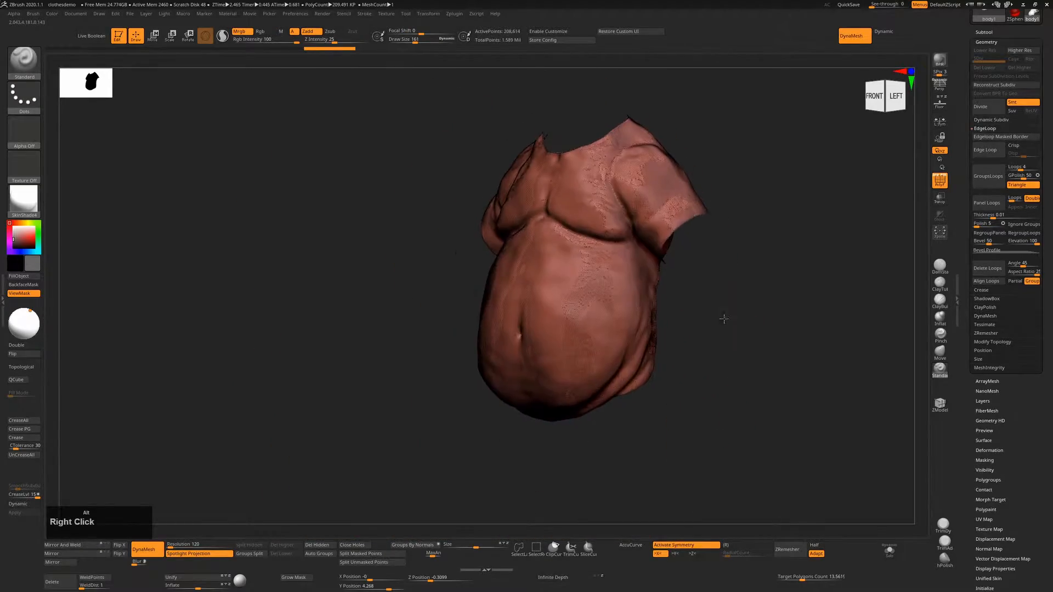
{"action": "right_click_drag", "start_coordinate": [724, 319], "coordinate": [745, 469]}
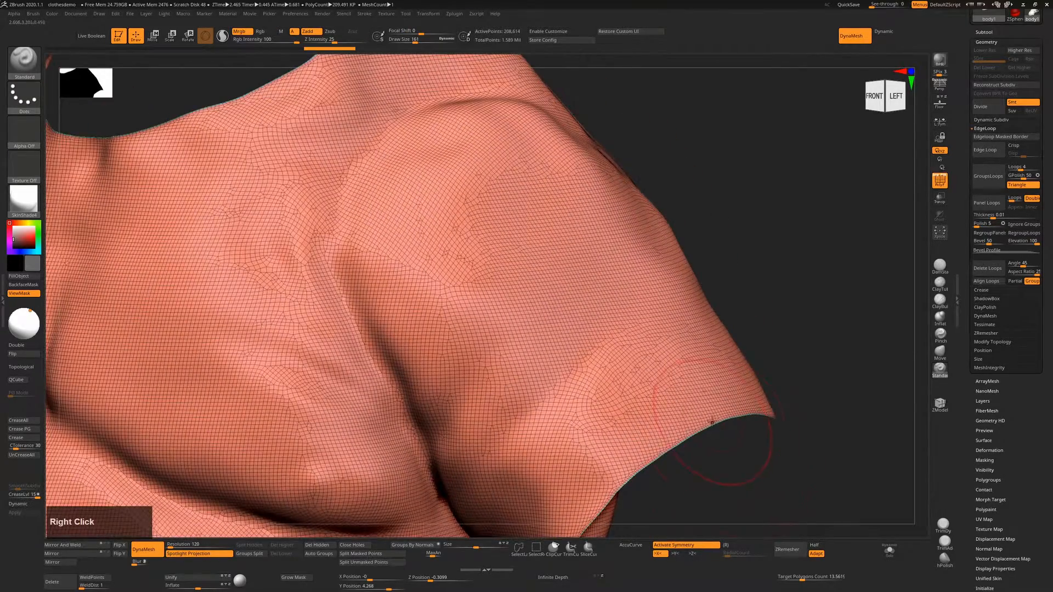
{"action": "right_click_drag", "start_coordinate": [793, 415], "coordinate": [791, 374], "text": "alt"}
{"action": "mouse_move", "coordinate": [786, 418]}
{"action": "left_mouse_down"}
{"action": "mouse_move", "coordinate": [782, 357]}
{"action": "mouse_move", "coordinate": [782, 420]}
{"action": "left_mouse_up"}
{"action": "right_click_drag", "start_coordinate": [721, 377], "coordinate": [674, 312], "text": "alt"}
{"action": "right_click_drag", "start_coordinate": [651, 367], "coordinate": [729, 454], "text": "alt"}
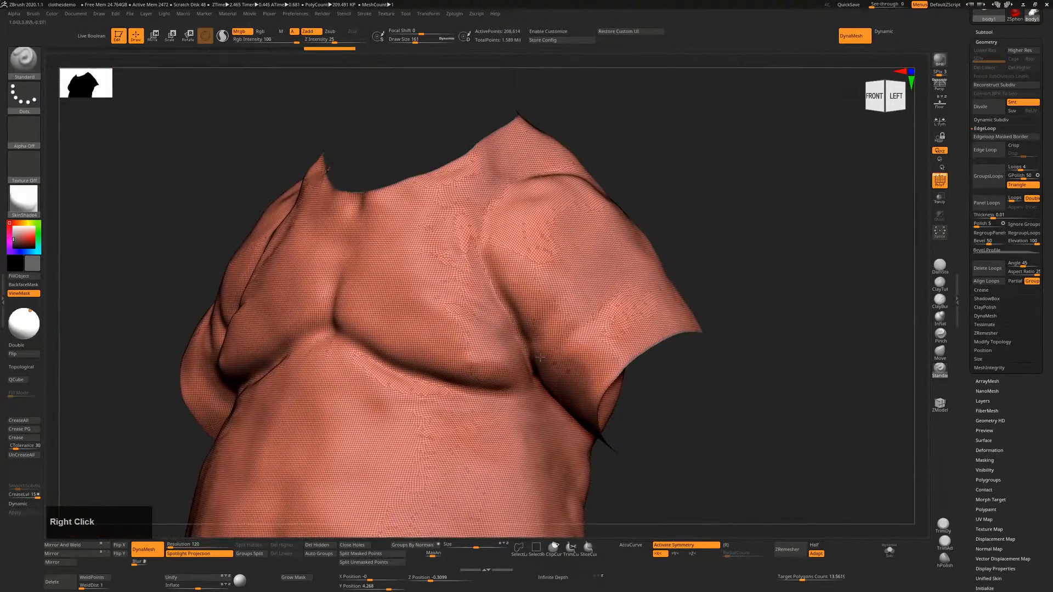
Isolate the main shirt polygroup and delete the hidden loop geometry along its borders.
{"action": "key", "text": "ctrl+shift"}
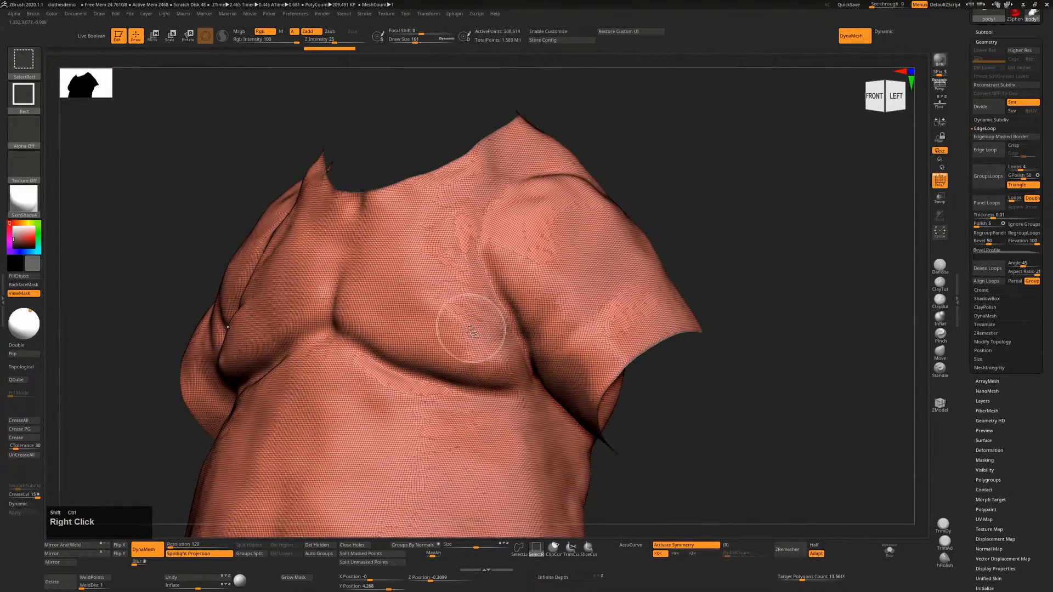
{"action": "left_click", "coordinate": [465, 328], "text": "ctrl+shift"}
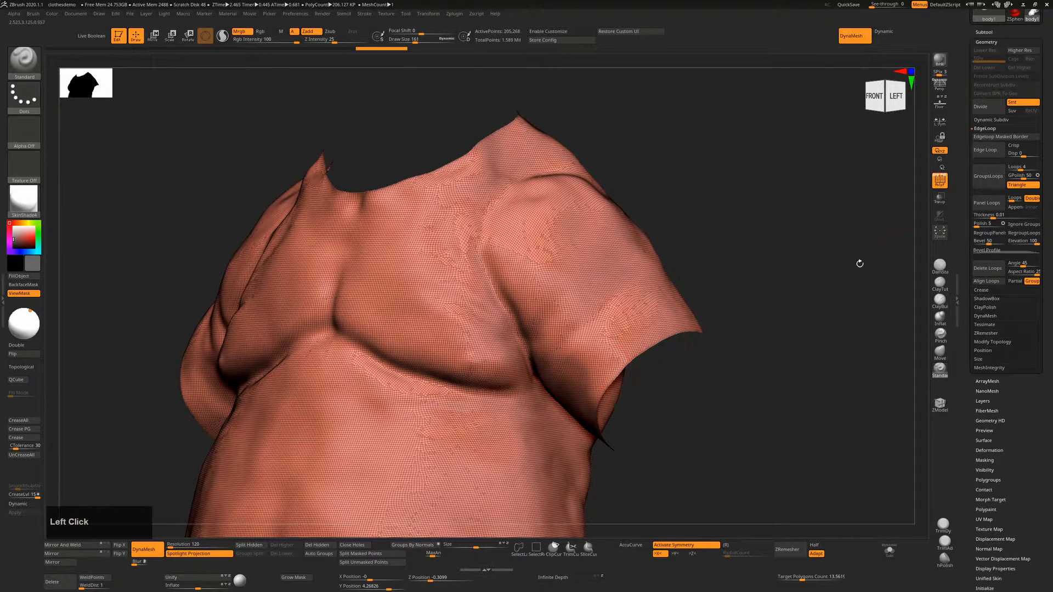
{"action": "left_click", "coordinate": [983, 341]}
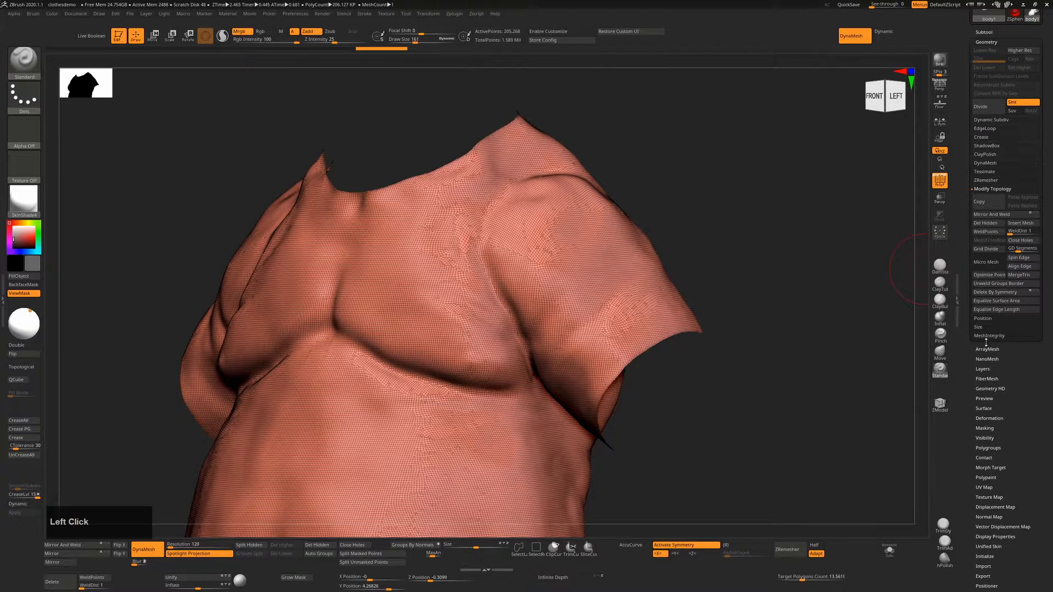
{"action": "left_click", "coordinate": [992, 223]}
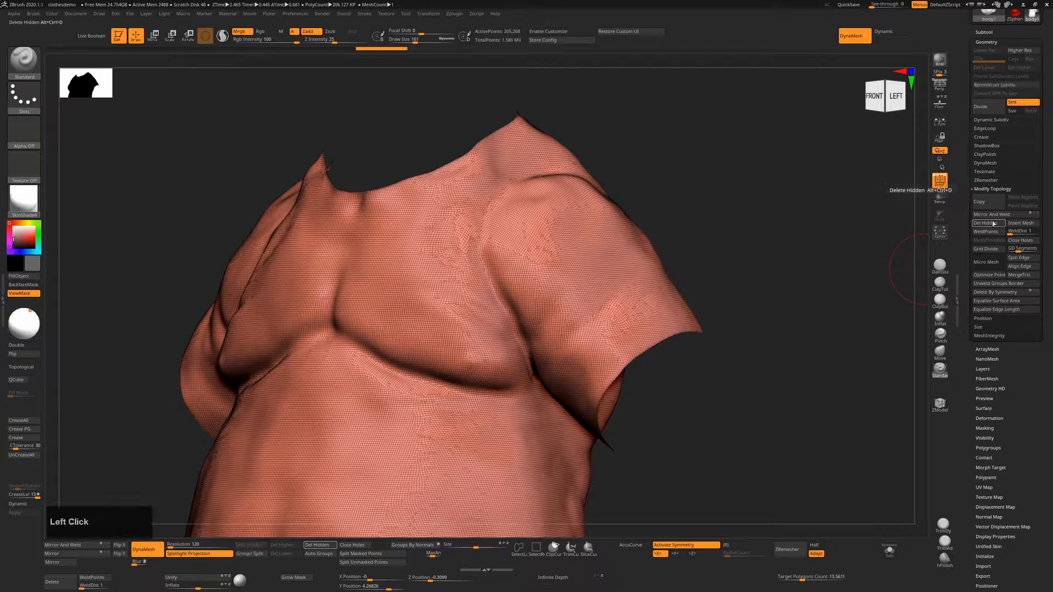
Remesh the shirt with ZRemesher at a target polygons count of 5.
{"action": "left_click", "coordinate": [988, 181]}
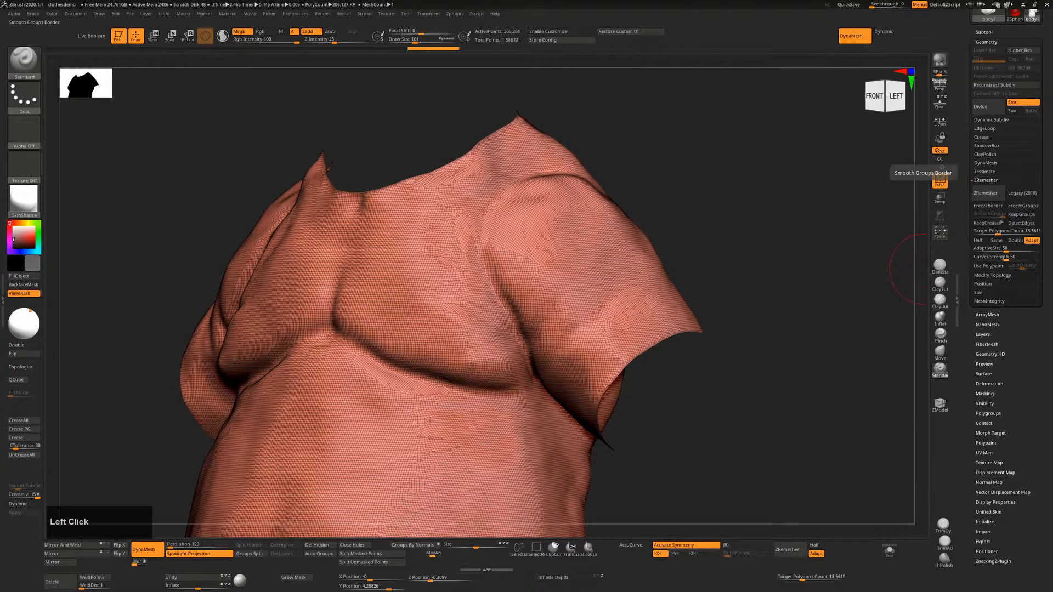
{"action": "left_click", "coordinate": [997, 240]}
{"action": "type", "text": "0.1"}
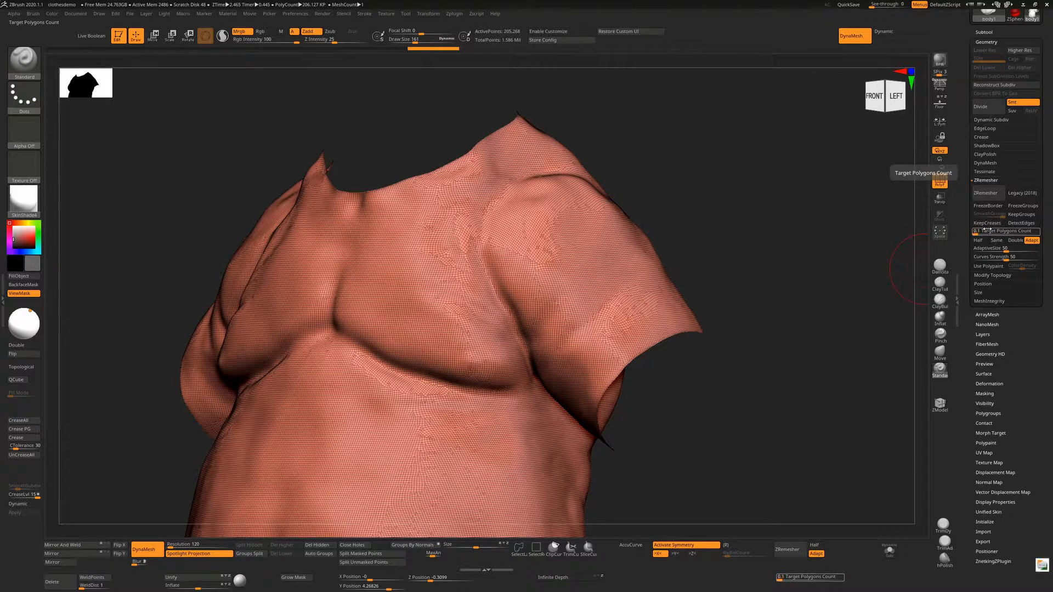
{"action": "left_click", "coordinate": [988, 231]}
{"action": "type", "text": "5"}
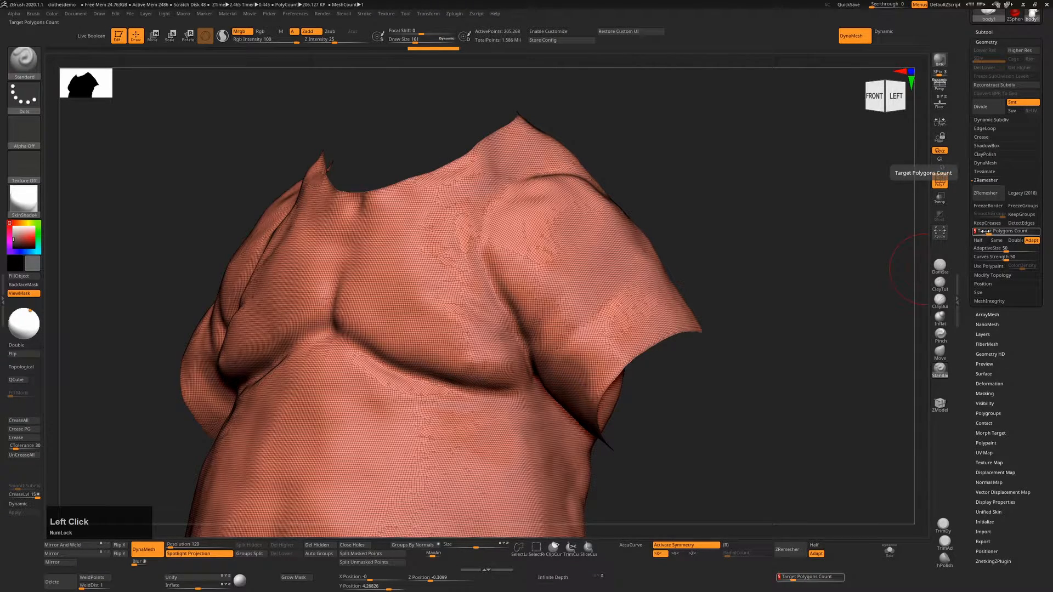
{"action": "left_click", "coordinate": [991, 196]}
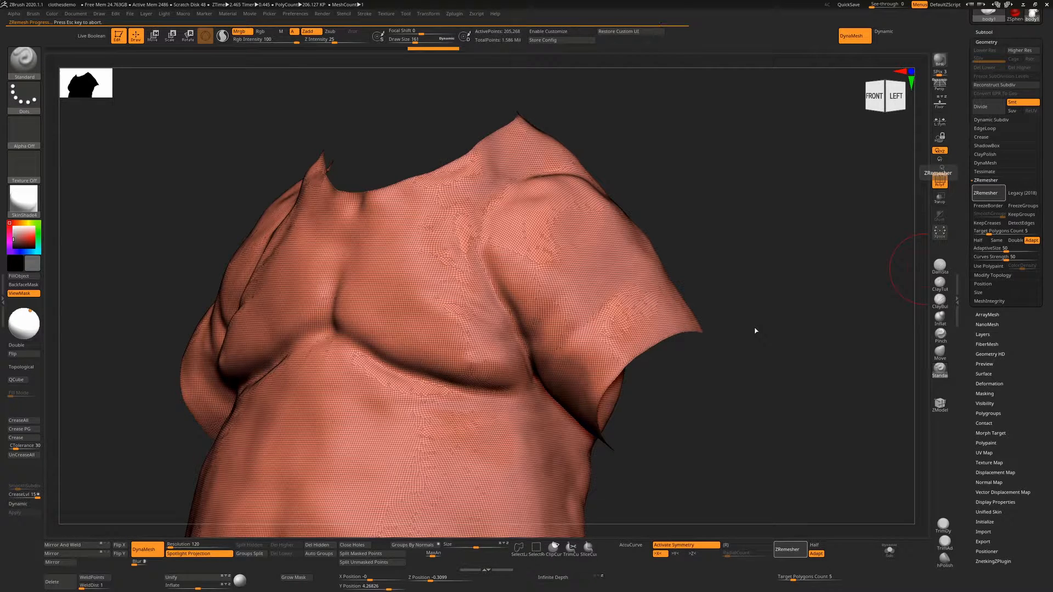
Enlarge the brush to a draw size of 393 and smooth the muscle and navel detail on the shirt's chest, belly and lower front.
{"action": "right_click_drag", "start_coordinate": [751, 349], "coordinate": [713, 288], "text": "alt"}
{"action": "left_click_drag", "start_coordinate": [674, 350], "coordinate": [717, 350]}
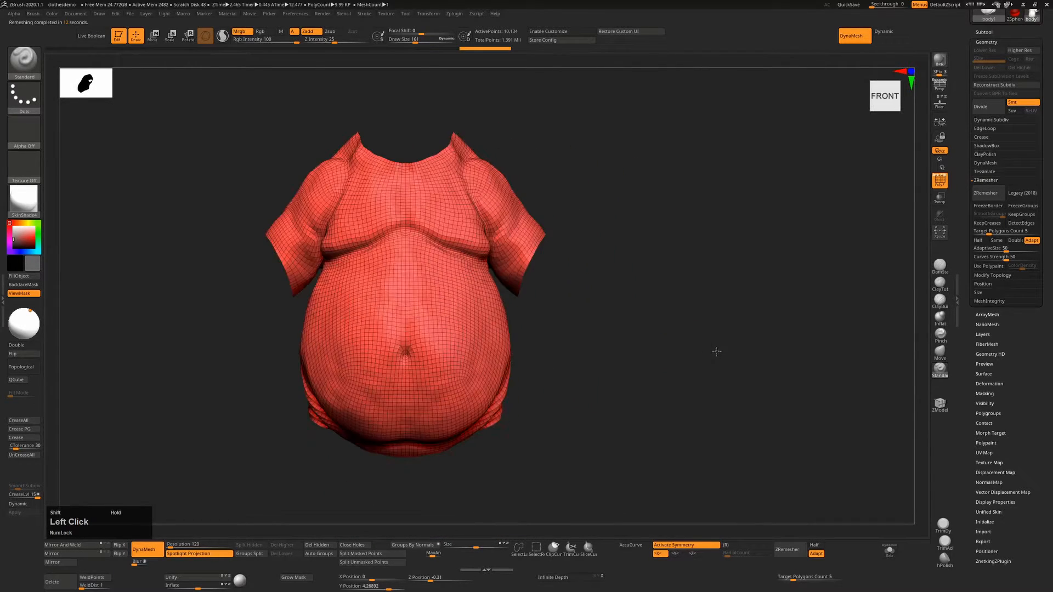
{"action": "right_click_drag", "start_coordinate": [713, 329], "coordinate": [746, 345], "text": "alt"}
{"action": "left_click_drag", "start_coordinate": [753, 343], "coordinate": [711, 335]}
{"action": "right_click_drag", "start_coordinate": [694, 314], "coordinate": [680, 377], "text": "alt"}
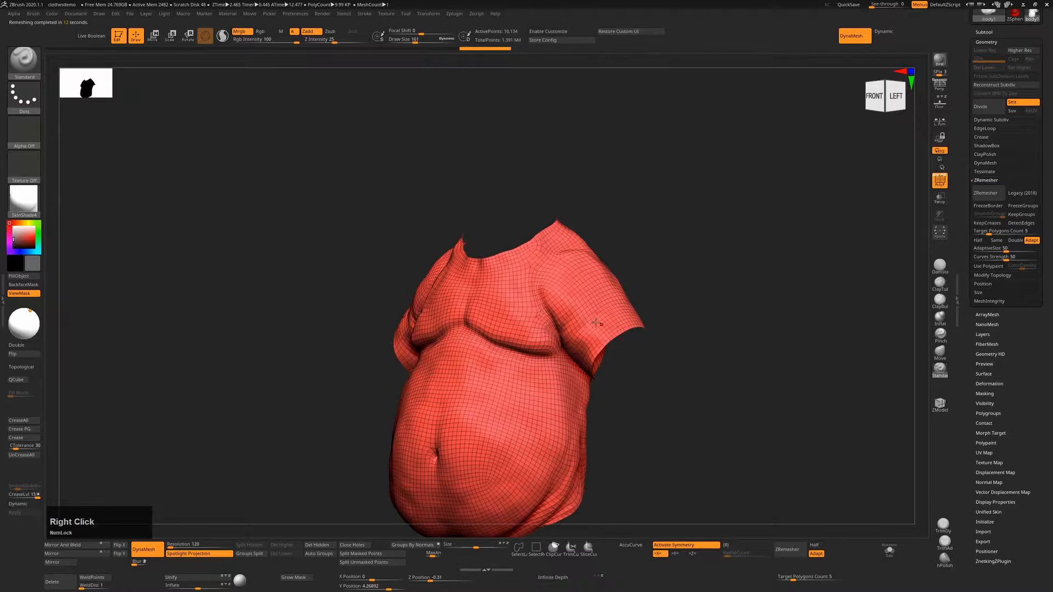
{"action": "key", "text": "s"}
{"action": "left_click_drag", "start_coordinate": [555, 291], "coordinate": [568, 290]}
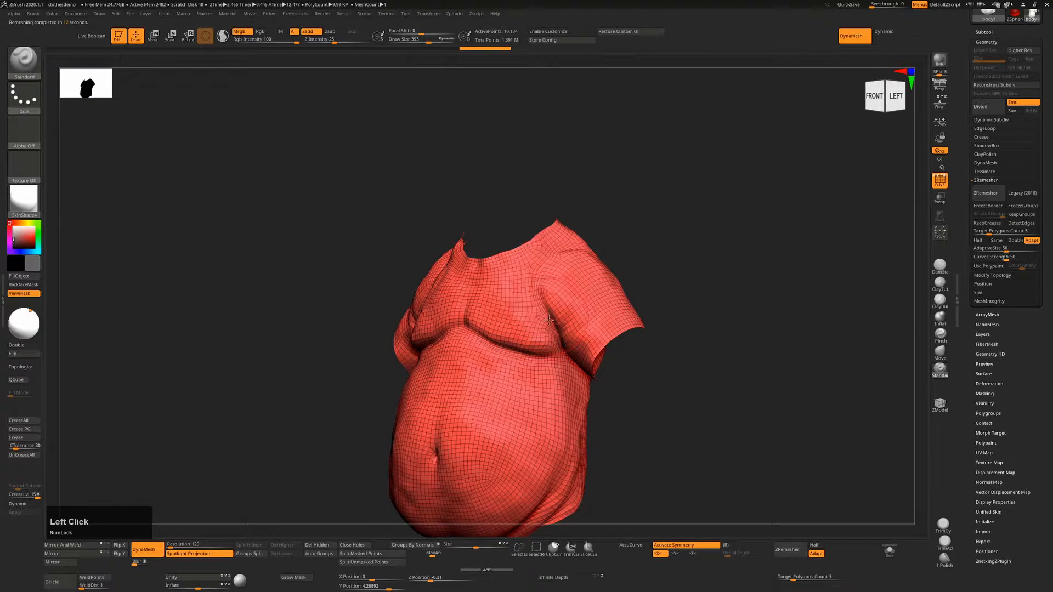
{"action": "mouse_move", "coordinate": [550, 324]}
{"action": "left_mouse_down", "text": "shift"}
{"action": "mouse_move", "coordinate": [535, 348]}
{"action": "mouse_move", "coordinate": [476, 326]}
{"action": "mouse_move", "coordinate": [533, 341]}
{"action": "mouse_move", "coordinate": [565, 274]}
{"action": "mouse_move", "coordinate": [553, 247]}
{"action": "mouse_move", "coordinate": [447, 453]}
{"action": "left_mouse_up", "text": "shift"}
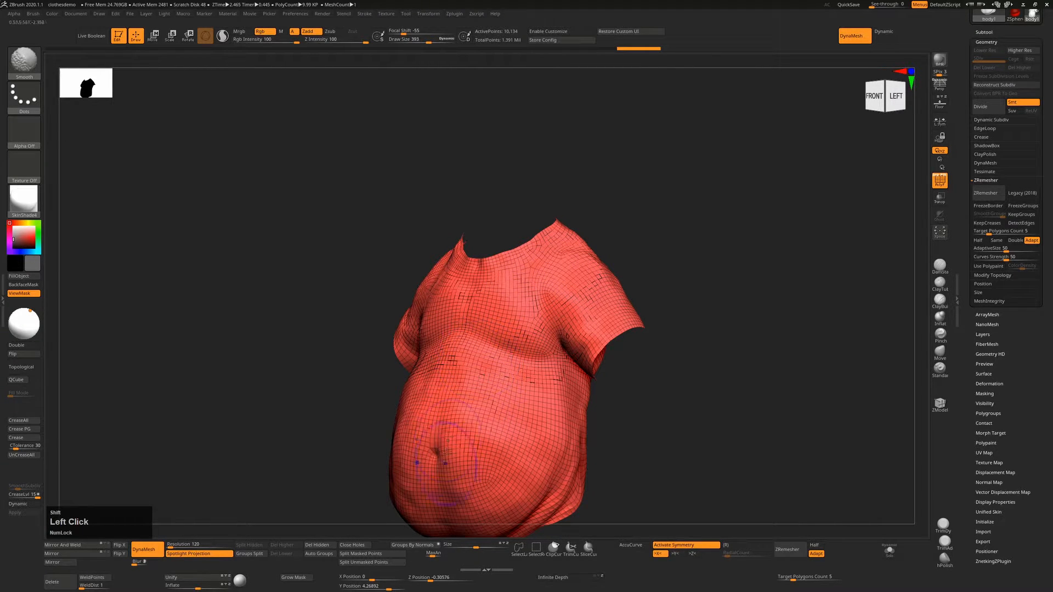
{"action": "right_click_drag", "start_coordinate": [447, 452], "coordinate": [541, 409]}
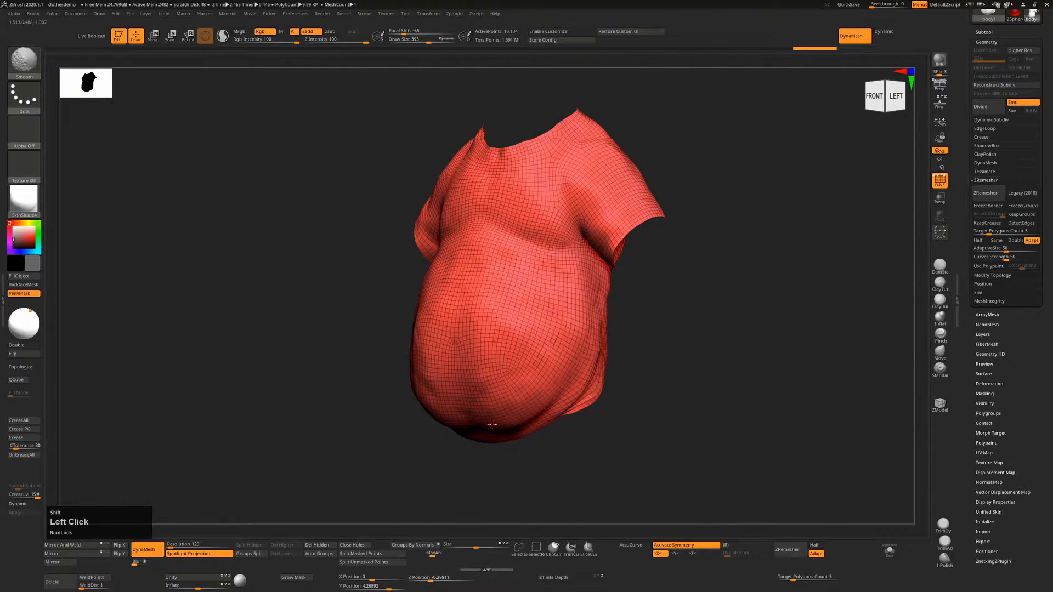
{"action": "left_click_drag", "start_coordinate": [571, 378], "coordinate": [581, 403], "text": "shift"}
Smooth the body detail on the shirt's side and back, and turn off its wireframe display.
{"action": "left_click_drag", "start_coordinate": [741, 332], "coordinate": [685, 362]}
{"action": "mouse_move", "coordinate": [582, 324]}
{"action": "left_mouse_down", "text": "shift"}
{"action": "mouse_move", "coordinate": [565, 271]}
{"action": "mouse_move", "coordinate": [590, 184]}
{"action": "mouse_move", "coordinate": [527, 149]}
{"action": "mouse_move", "coordinate": [528, 233]}
{"action": "mouse_move", "coordinate": [529, 208]}
{"action": "left_mouse_up", "text": "shift"}
{"action": "right_click_drag", "start_coordinate": [529, 208], "coordinate": [496, 305], "text": "alt"}
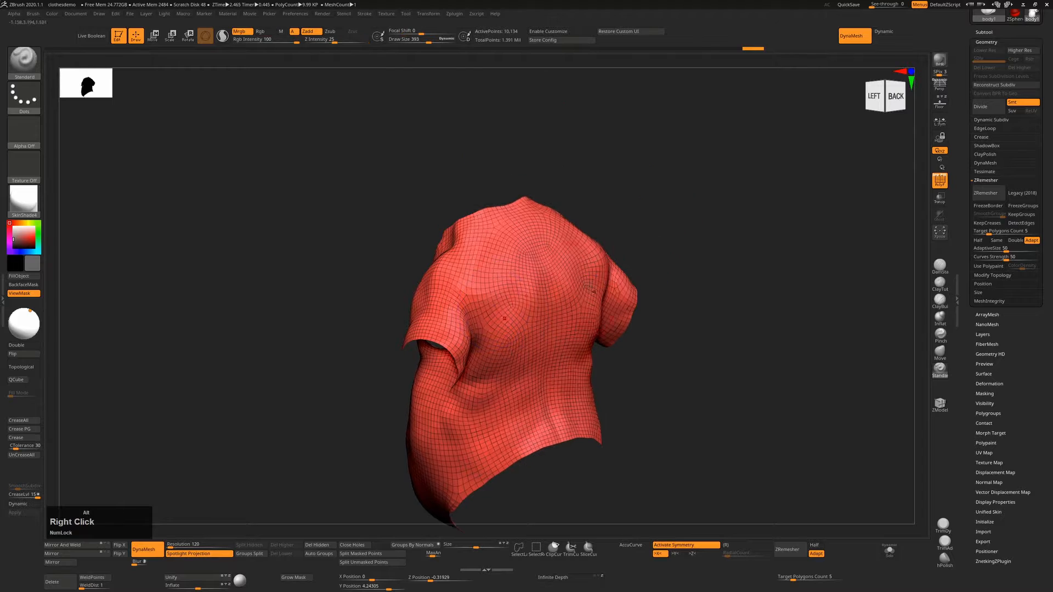
{"action": "left_click_drag", "start_coordinate": [518, 262], "coordinate": [552, 262], "text": "shift"}
{"action": "key", "text": "shift+f"}
{"action": "mouse_move", "coordinate": [705, 358]}
{"action": "left_mouse_down"}
{"action": "mouse_move", "coordinate": [717, 380]}
{"action": "mouse_move", "coordinate": [548, 275]}
{"action": "mouse_move", "coordinate": [475, 294]}
{"action": "mouse_move", "coordinate": [504, 299]}
{"action": "left_mouse_up"}
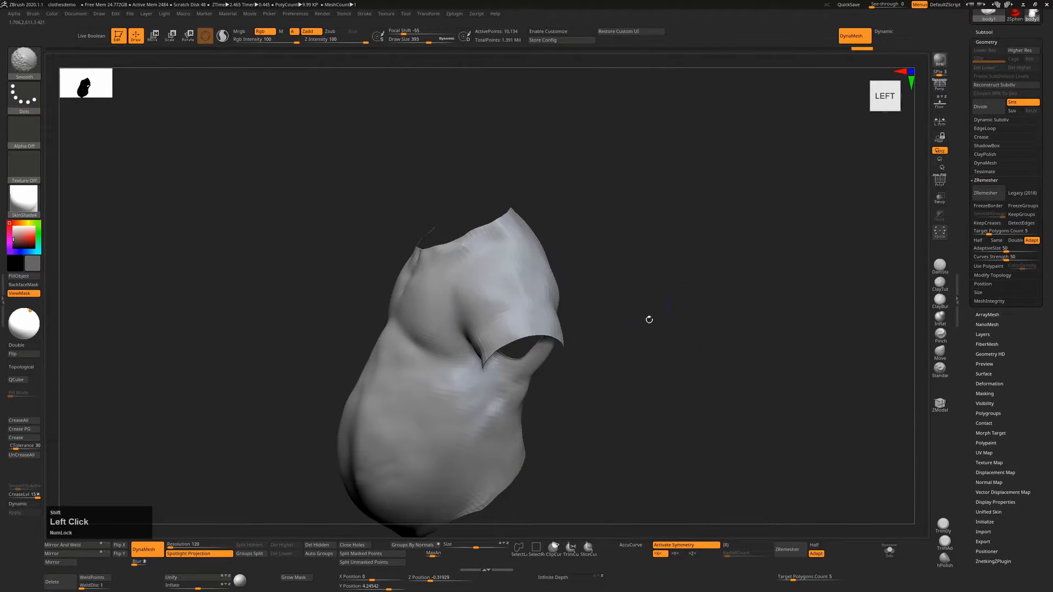
{"action": "mouse_move", "coordinate": [649, 320]}
{"action": "right_mouse_down"}
{"action": "mouse_move", "coordinate": [701, 324]}
{"action": "mouse_move", "coordinate": [677, 345]}
{"action": "right_mouse_up"}
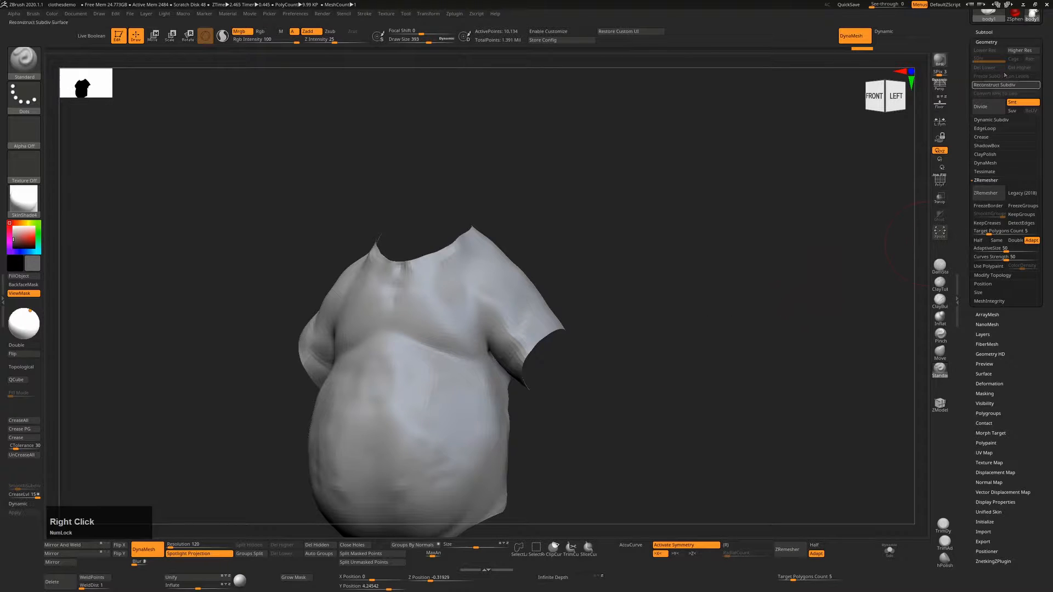
Make the body subtool visible together with the shirt.
{"action": "left_click_drag", "start_coordinate": [990, 30], "coordinate": [990, 27]}
{"action": "left_click", "coordinate": [988, 30]}
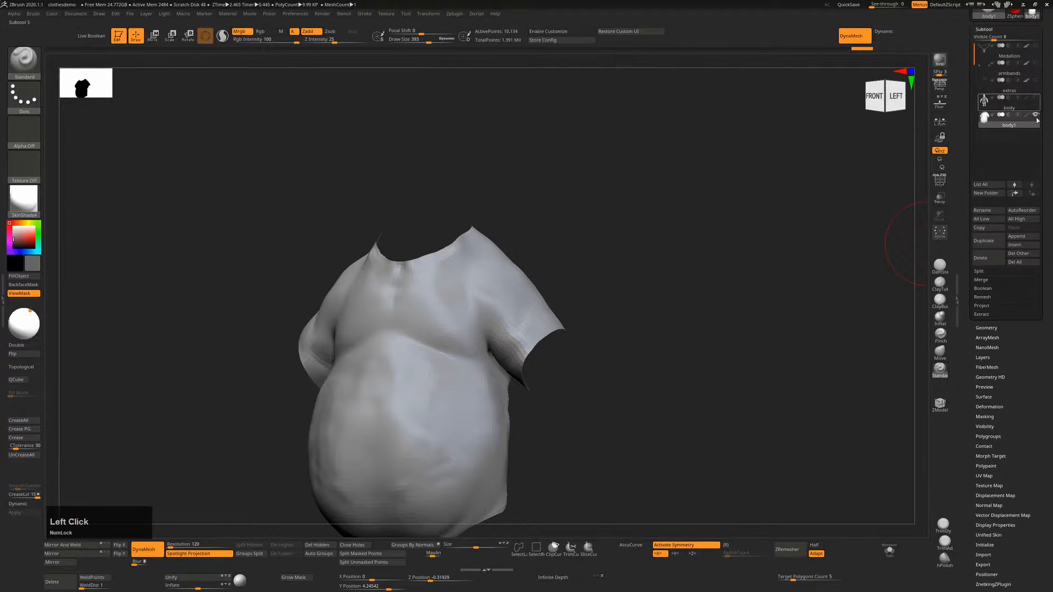
{"action": "left_click", "coordinate": [1036, 100]}
{"action": "right_click_drag", "start_coordinate": [783, 287], "coordinate": [718, 304], "text": "alt"}
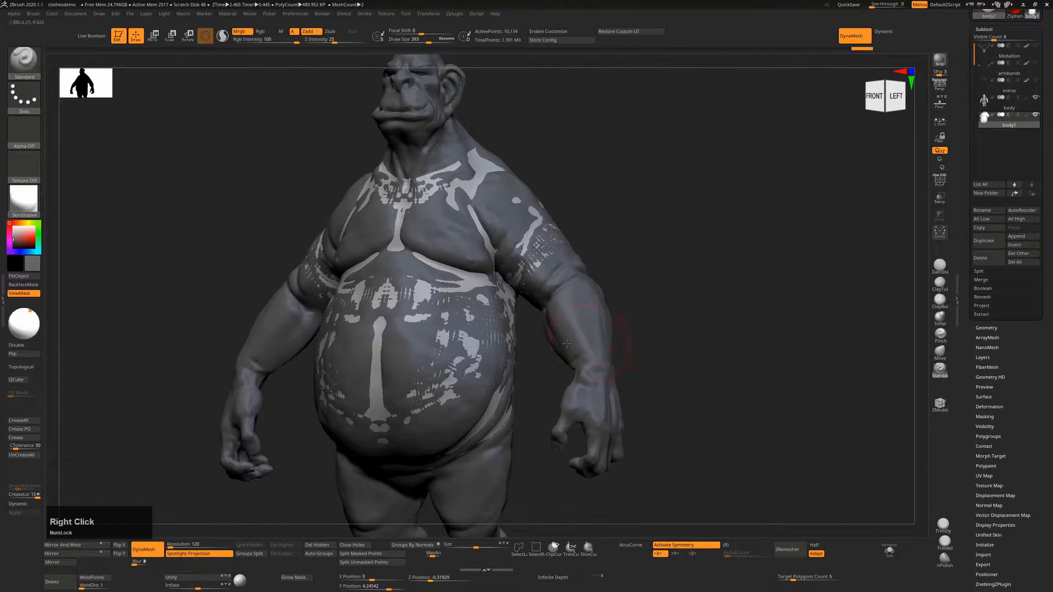
Inflate the shirt slightly with the Inflate deformation so that it sits outside the body.
{"action": "left_click", "coordinate": [989, 407]}
{"action": "left_click_drag", "start_coordinate": [1006, 450], "coordinate": [1020, 449]}
{"action": "right_click_drag", "start_coordinate": [694, 305], "coordinate": [691, 285], "text": "alt"}
{"action": "left_click_drag", "start_coordinate": [691, 297], "coordinate": [663, 325]}
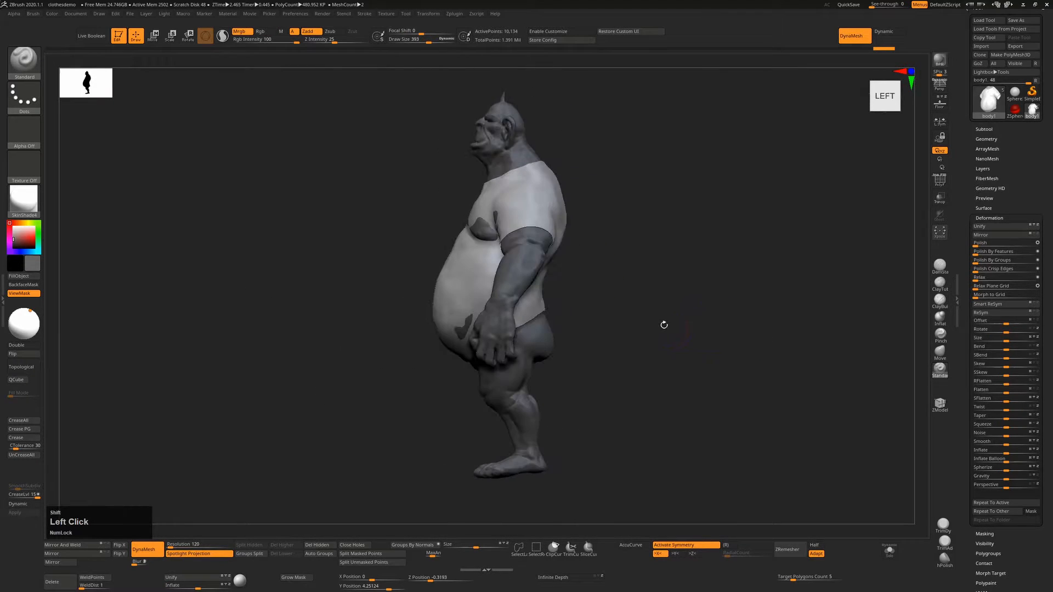
Choose the Move brush at a draw size of 706 and pull the shirt's chest and front belly out over the protruding body.
{"action": "right_click_drag", "start_coordinate": [665, 326], "coordinate": [688, 350], "text": "ctrl"}
{"action": "left_click_drag", "start_coordinate": [685, 347], "coordinate": [726, 336]}
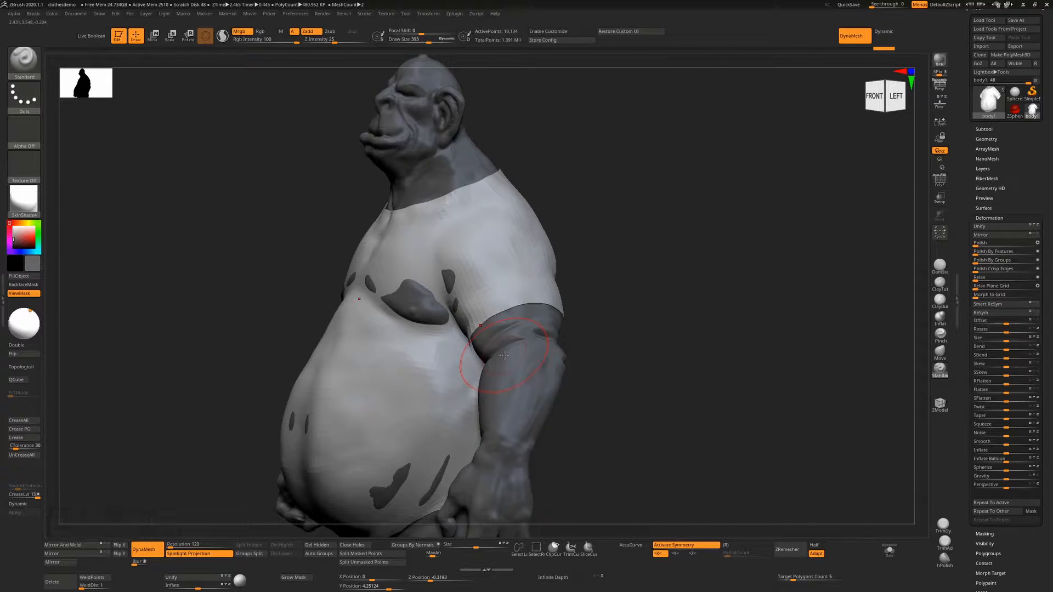
{"action": "key", "text": "b"}
{"action": "key", "text": "m"}
{"action": "key", "text": "v"}
{"action": "key", "text": "s"}
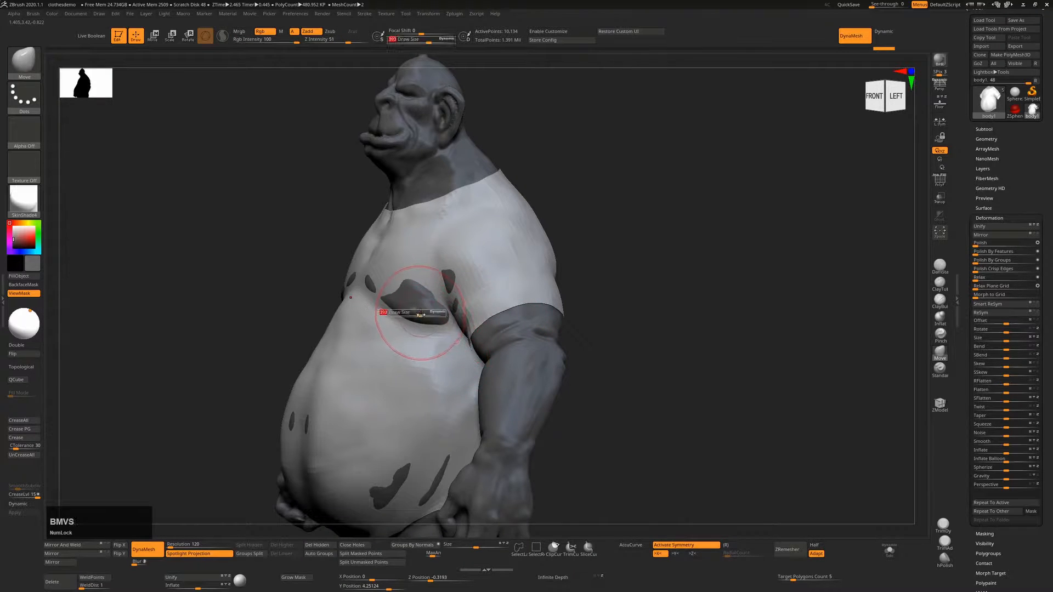
{"action": "mouse_move", "coordinate": [420, 315]}
{"action": "left_mouse_down"}
{"action": "mouse_move", "coordinate": [434, 314]}
{"action": "mouse_move", "coordinate": [408, 313]}
{"action": "left_mouse_up"}
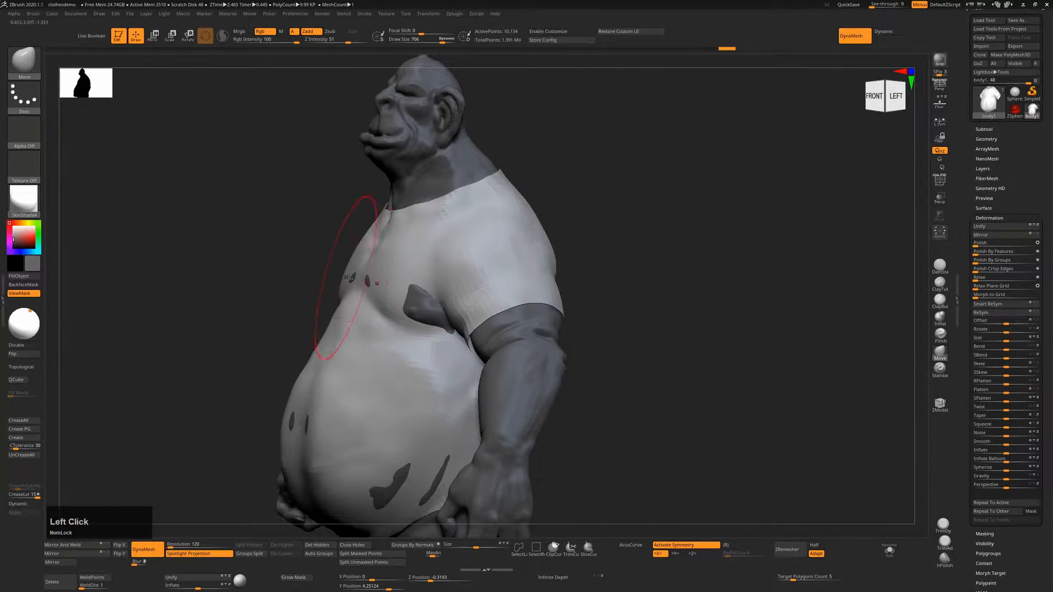
{"action": "left_click_drag", "start_coordinate": [359, 280], "coordinate": [350, 282]}
{"action": "left_click_drag", "start_coordinate": [299, 431], "coordinate": [353, 430]}
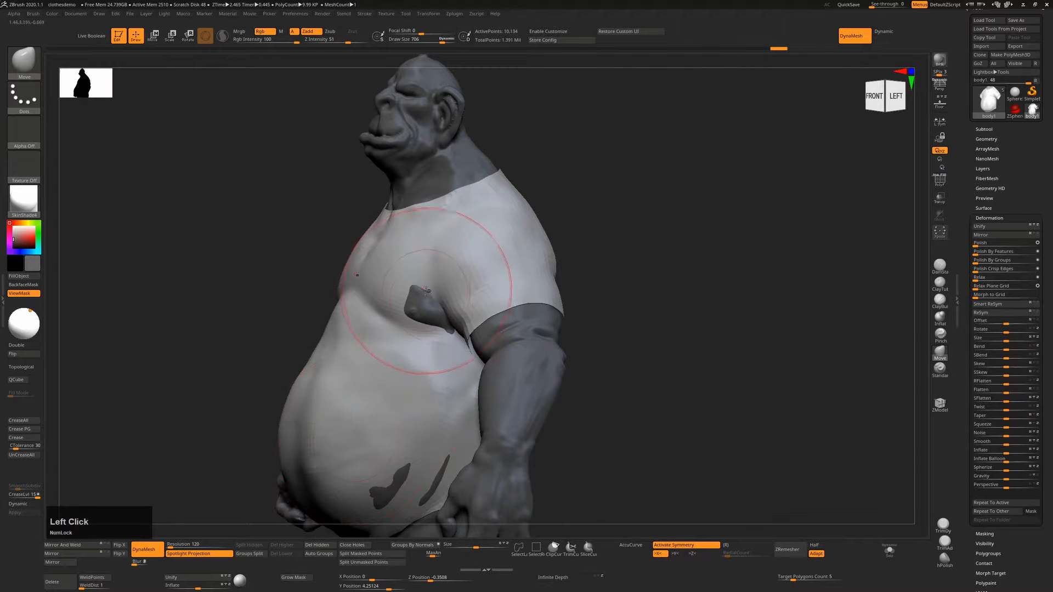
Pull the shirt over the body patch still protruding at the side of the chest near the armpit.
{"action": "mouse_move", "coordinate": [616, 297]}
{"action": "left_mouse_down"}
{"action": "mouse_move", "coordinate": [521, 296]}
{"action": "mouse_move", "coordinate": [519, 335]}
{"action": "left_mouse_up"}
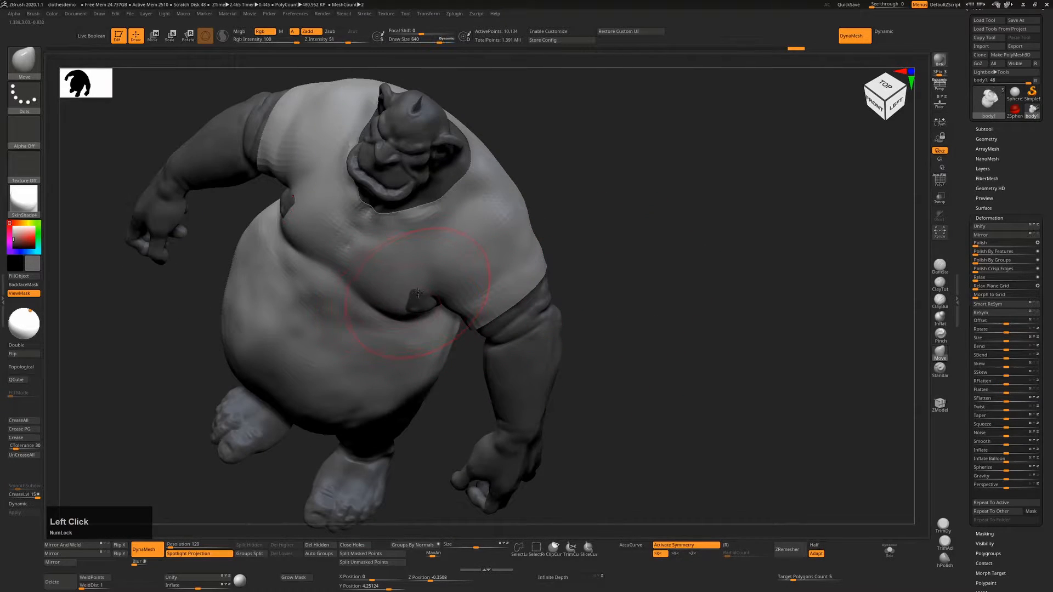
{"action": "left_click_drag", "start_coordinate": [421, 299], "coordinate": [434, 315]}
{"action": "mouse_move", "coordinate": [589, 336]}
{"action": "left_mouse_down"}
{"action": "mouse_move", "coordinate": [649, 308]}
{"action": "mouse_move", "coordinate": [653, 283]}
{"action": "left_mouse_up"}
{"action": "right_click_drag", "start_coordinate": [653, 282], "coordinate": [700, 182], "text": "alt"}
Enlarge the Move brush to a draw size of 859 and reshape the shirt's hem across the lower back.
{"action": "key", "text": "s"}
{"action": "left_click", "coordinate": [476, 379]}
{"action": "left_click_drag", "start_coordinate": [476, 378], "coordinate": [485, 379]}
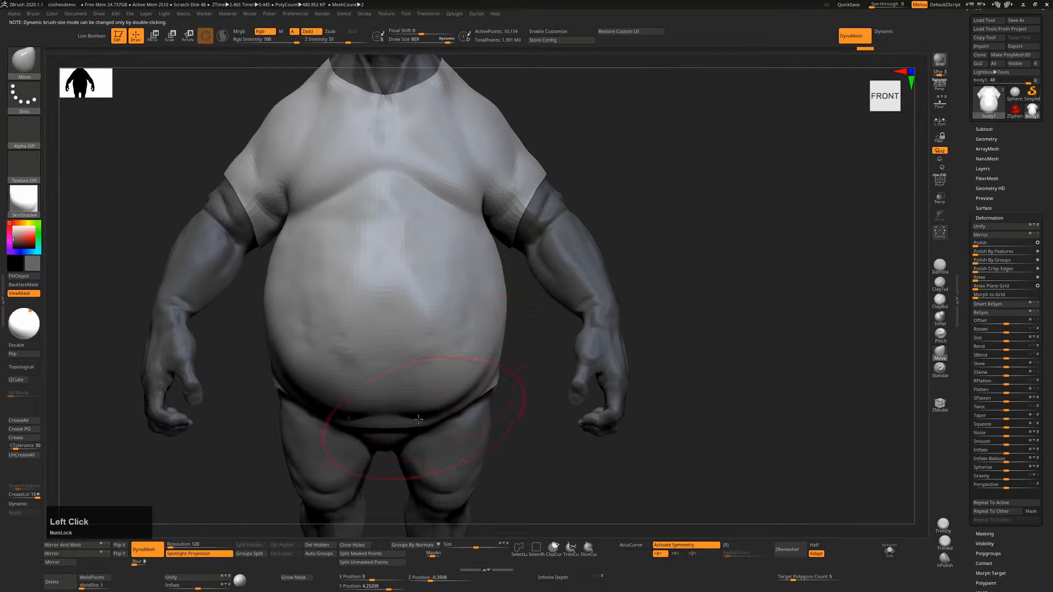
{"action": "mouse_move", "coordinate": [576, 458]}
{"action": "right_mouse_down"}
{"action": "mouse_move", "coordinate": [550, 501]}
{"action": "mouse_move", "coordinate": [534, 400]}
{"action": "right_mouse_up"}
{"action": "left_click_drag", "start_coordinate": [533, 399], "coordinate": [583, 371]}
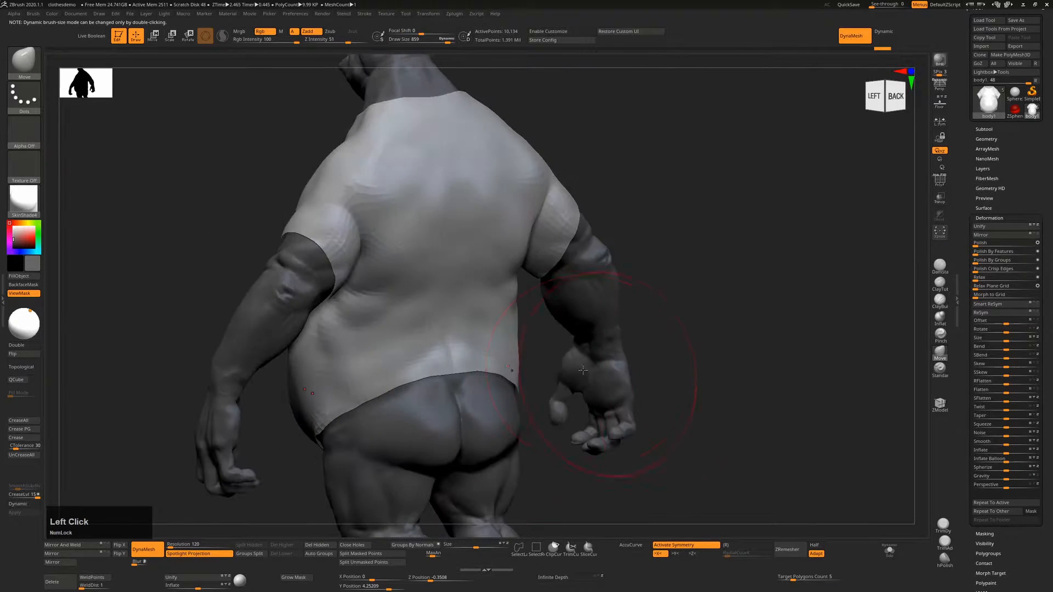
{"action": "left_click_drag", "start_coordinate": [448, 375], "coordinate": [415, 386]}
{"action": "key", "text": "shift+f"}
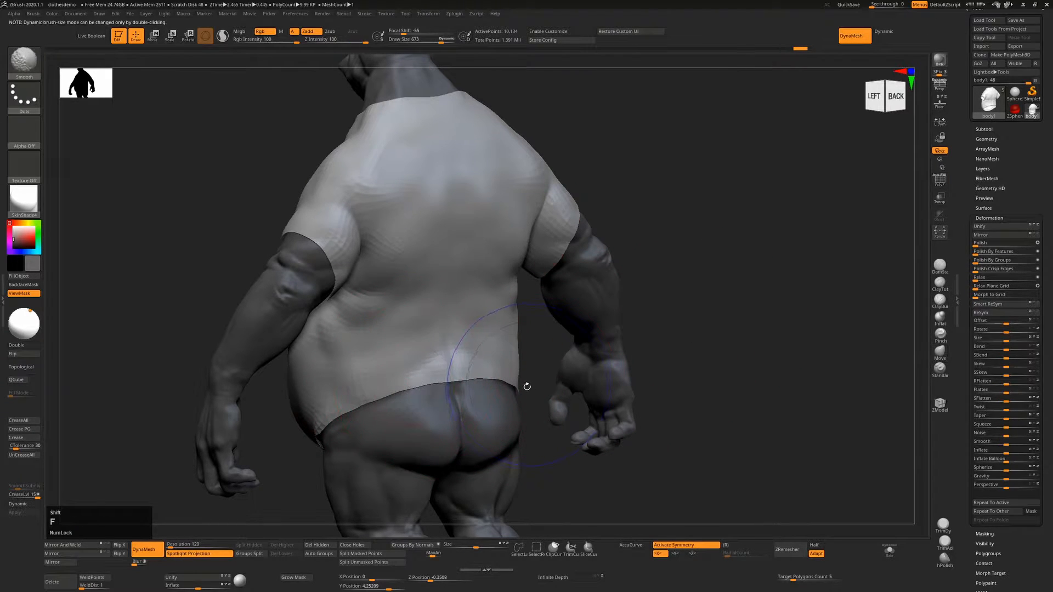
Remesh the shirt with ZRemesher set to Half the polygon count and show its polyframe.
{"action": "left_click_drag", "start_coordinate": [698, 308], "coordinate": [693, 313]}
{"action": "right_click_drag", "start_coordinate": [693, 313], "coordinate": [630, 329]}
{"action": "mouse_move", "coordinate": [630, 329]}
{"action": "left_mouse_down"}
{"action": "mouse_move", "coordinate": [638, 354]}
{"action": "mouse_move", "coordinate": [670, 350]}
{"action": "left_mouse_up"}
{"action": "key", "text": "shift+f"}
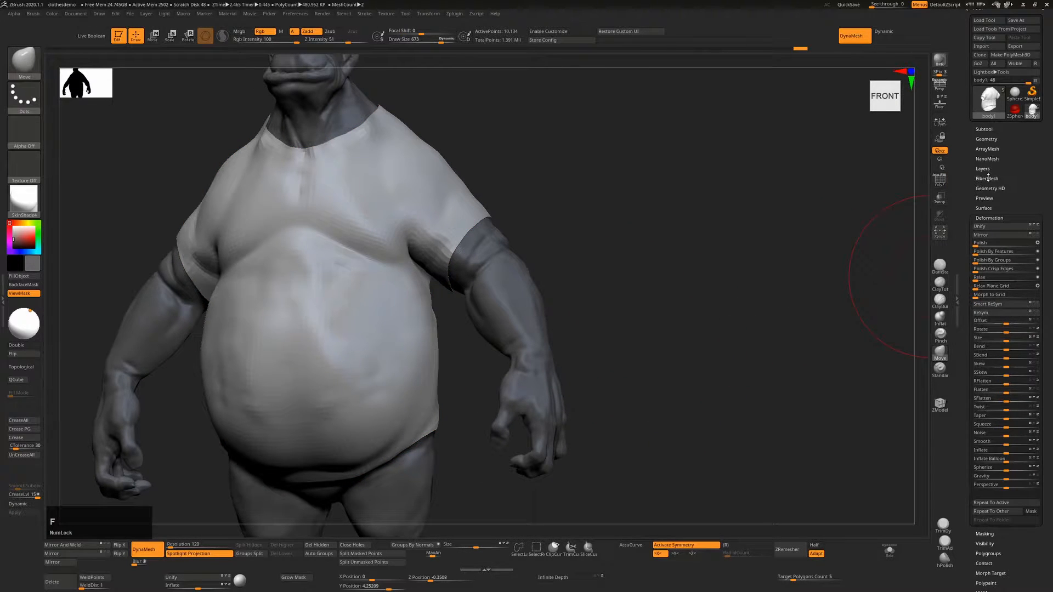
{"action": "left_click", "coordinate": [988, 139]}
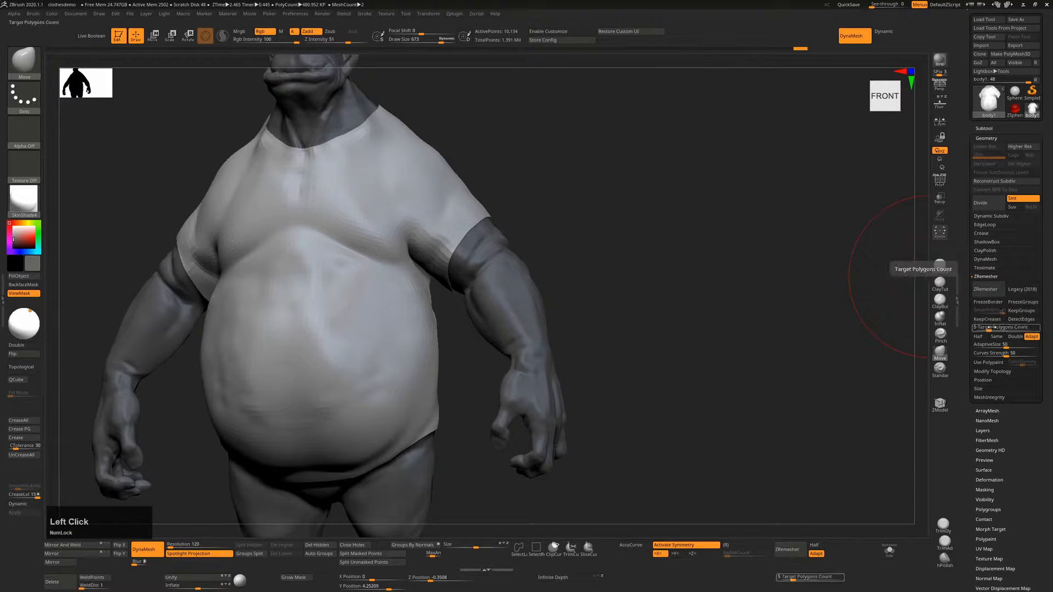
{"action": "left_click", "coordinate": [979, 337]}
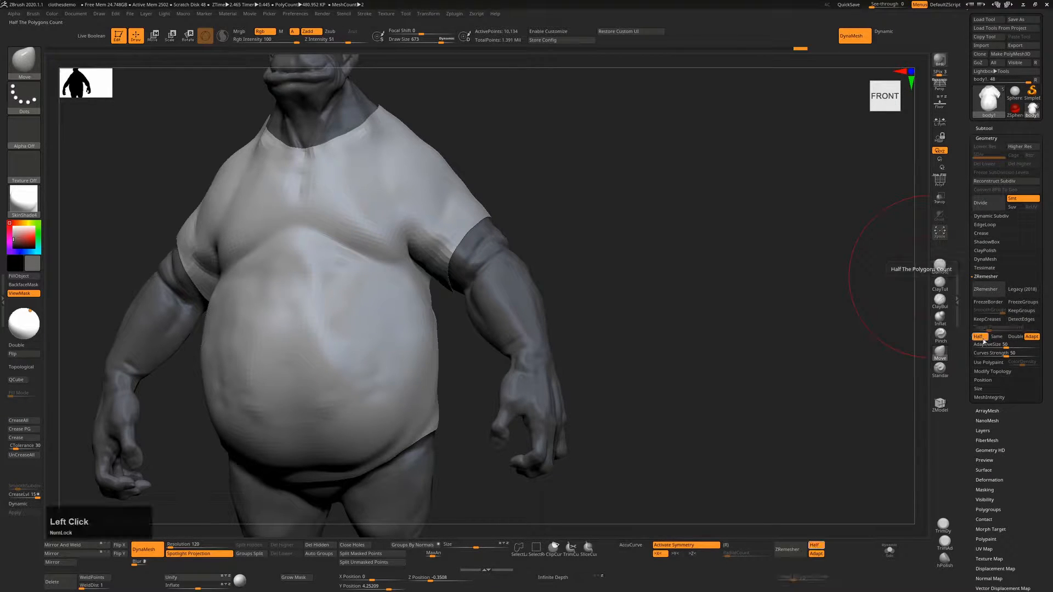
{"action": "left_click", "coordinate": [979, 289]}
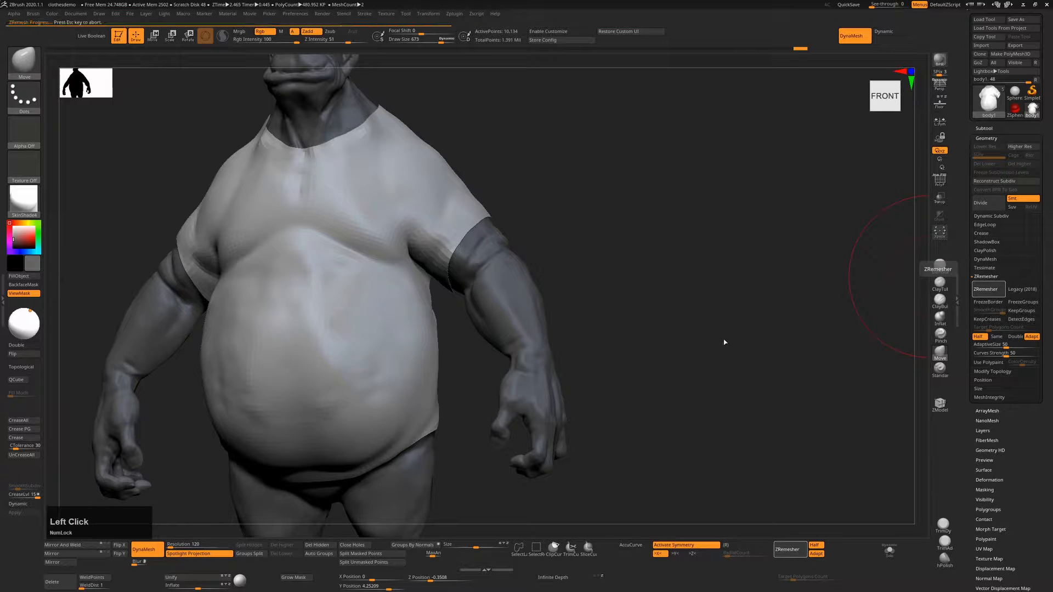
{"action": "key", "text": "shift+f"}
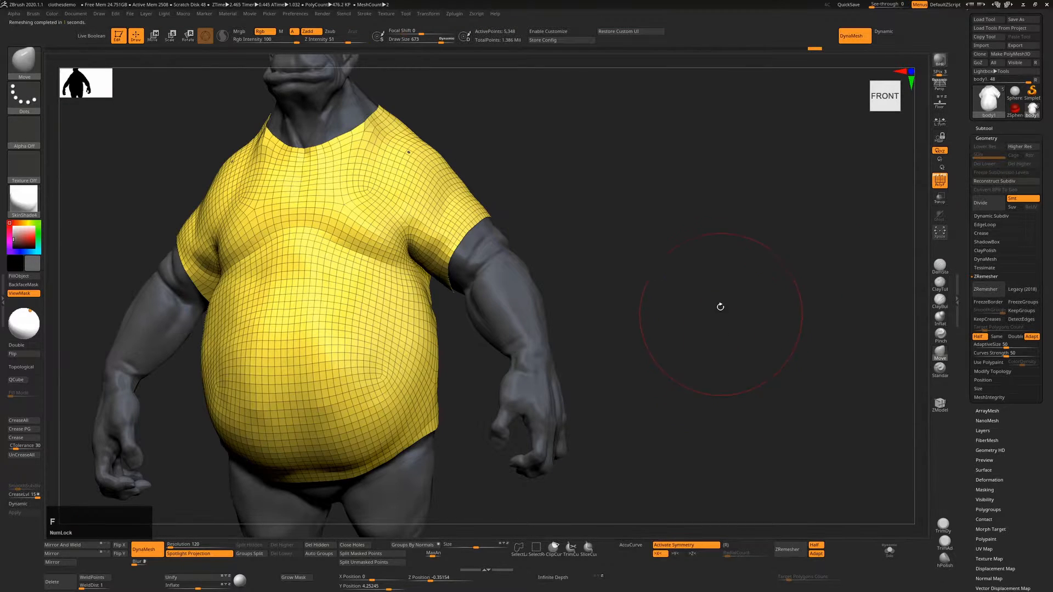
{"action": "key", "text": "ctrl+z"}
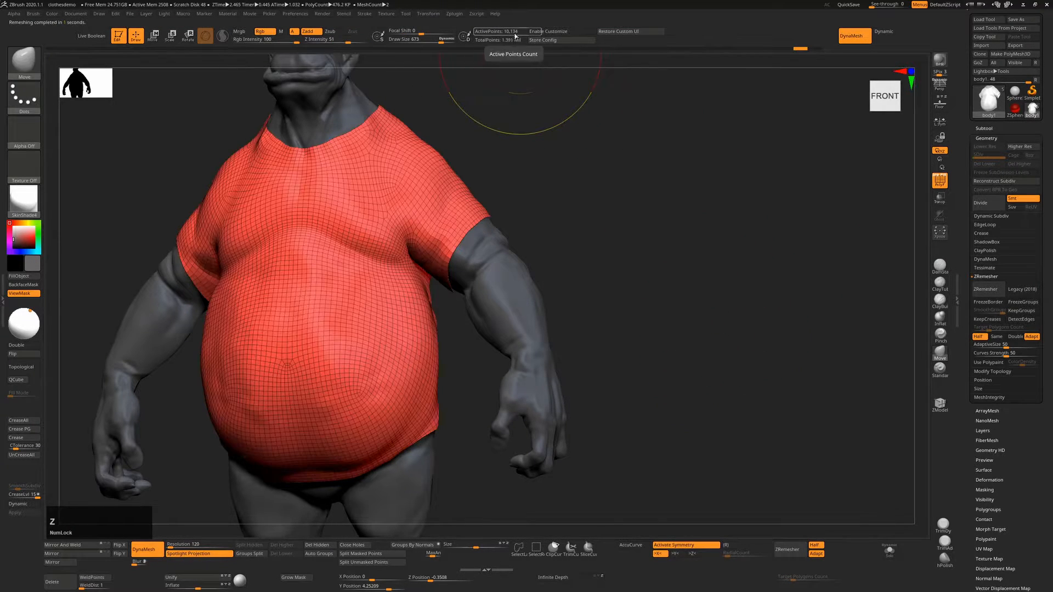
{"action": "left_click", "coordinate": [989, 289]}
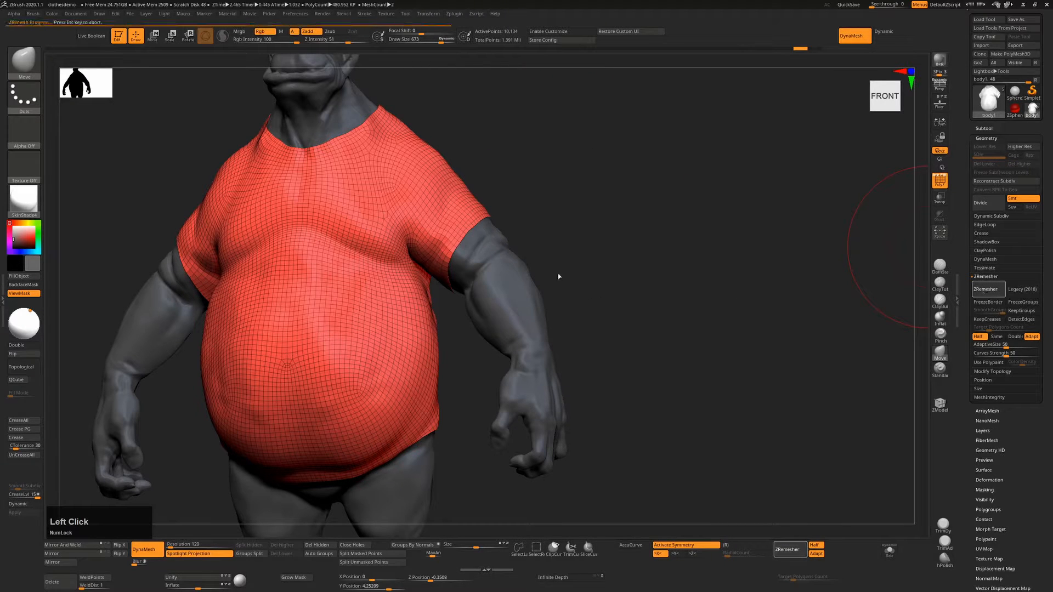
Run ZRemesher on the shirt two more times with Half still active, lowering its polygon density further.
{"action": "right_click_drag", "start_coordinate": [636, 370], "coordinate": [735, 315], "text": "alt"}
{"action": "left_click_drag", "start_coordinate": [735, 315], "coordinate": [724, 319], "text": "shift"}
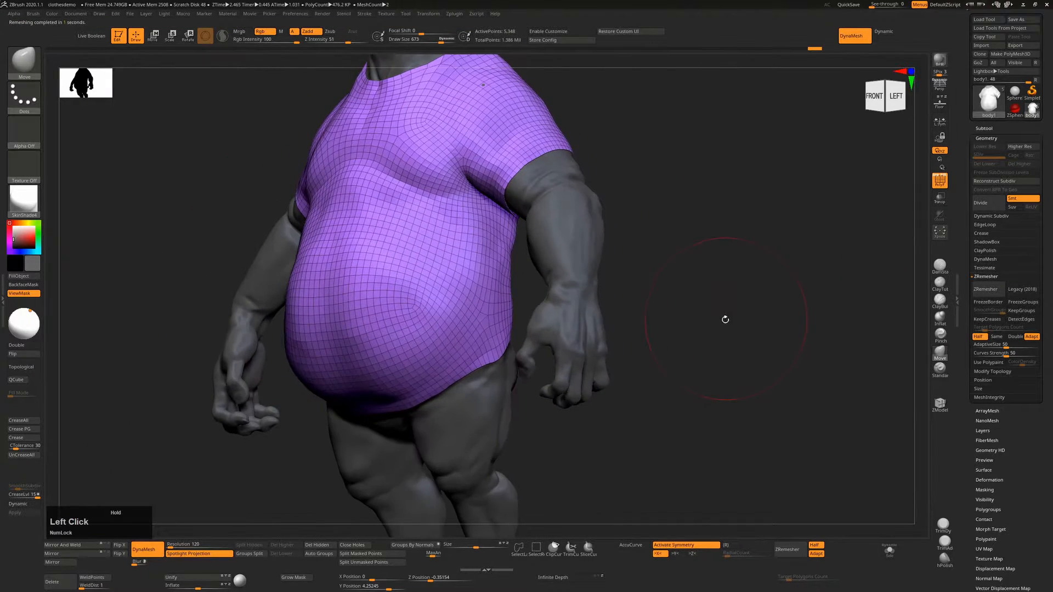
{"action": "right_click_drag", "start_coordinate": [711, 311], "coordinate": [703, 365], "text": "alt"}
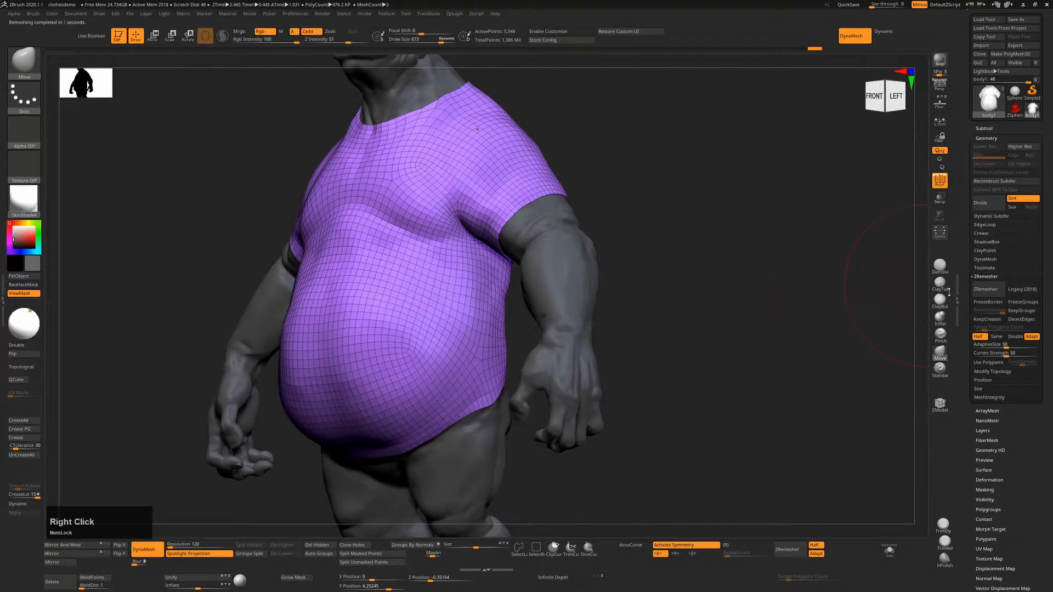
{"action": "left_click", "coordinate": [987, 296]}
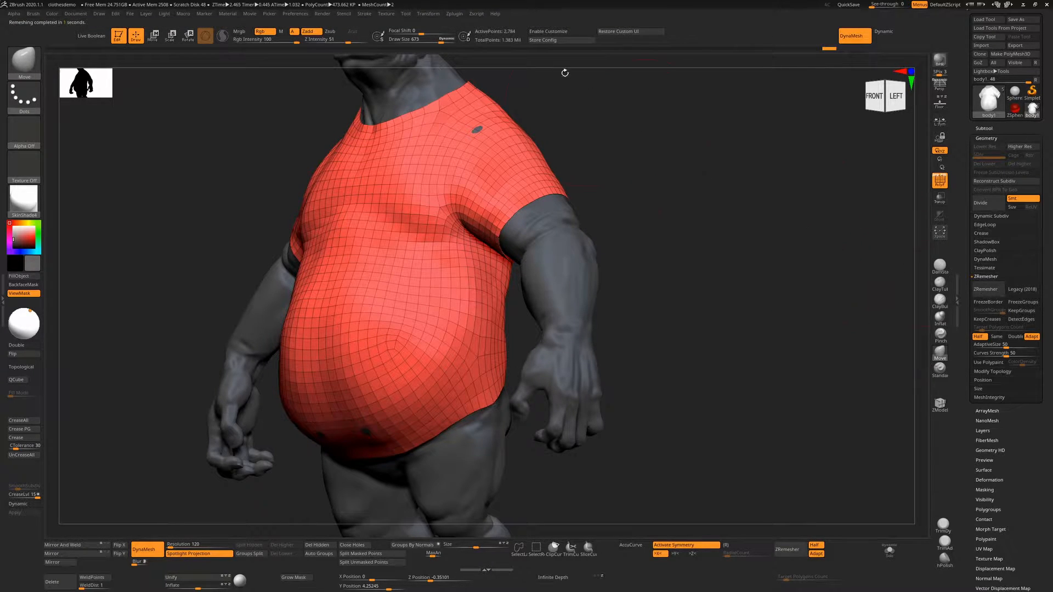
{"action": "left_click_drag", "start_coordinate": [565, 72], "coordinate": [781, 306]}
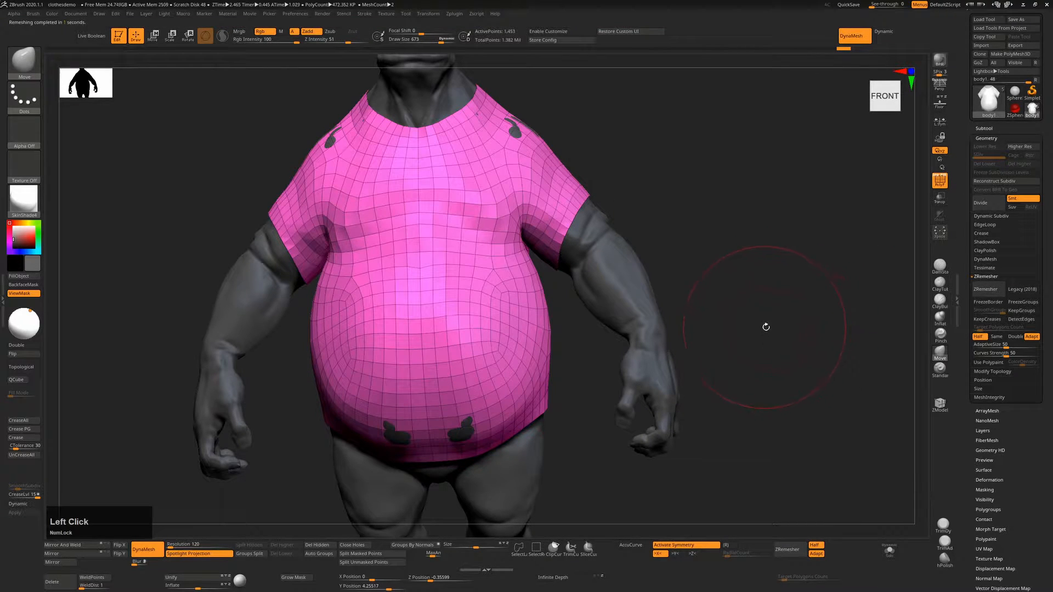
{"action": "left_click_drag", "start_coordinate": [766, 327], "coordinate": [748, 351]}
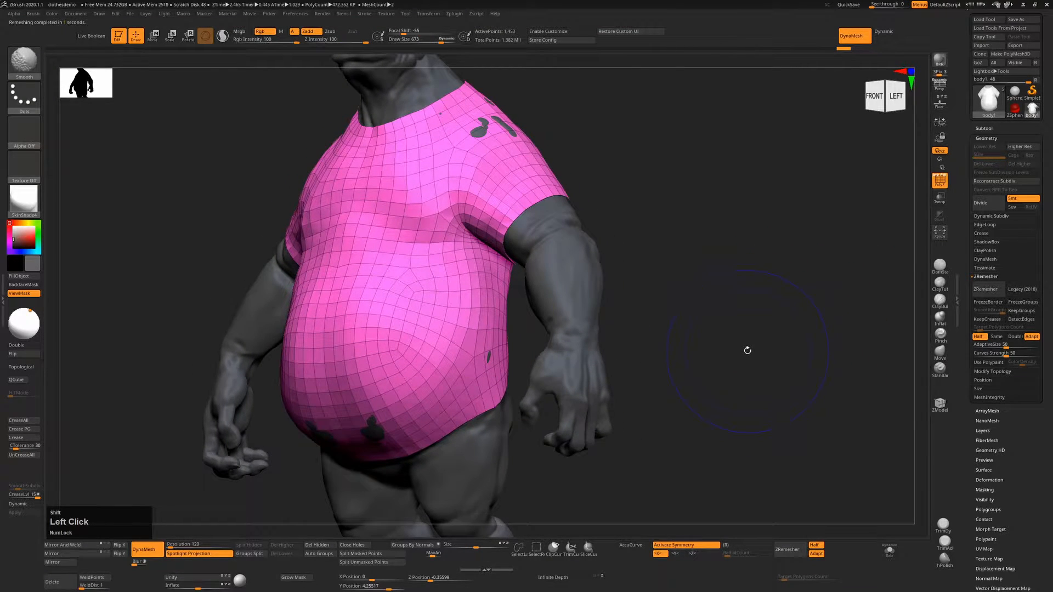
{"action": "left_click_drag", "start_coordinate": [735, 308], "coordinate": [759, 293]}
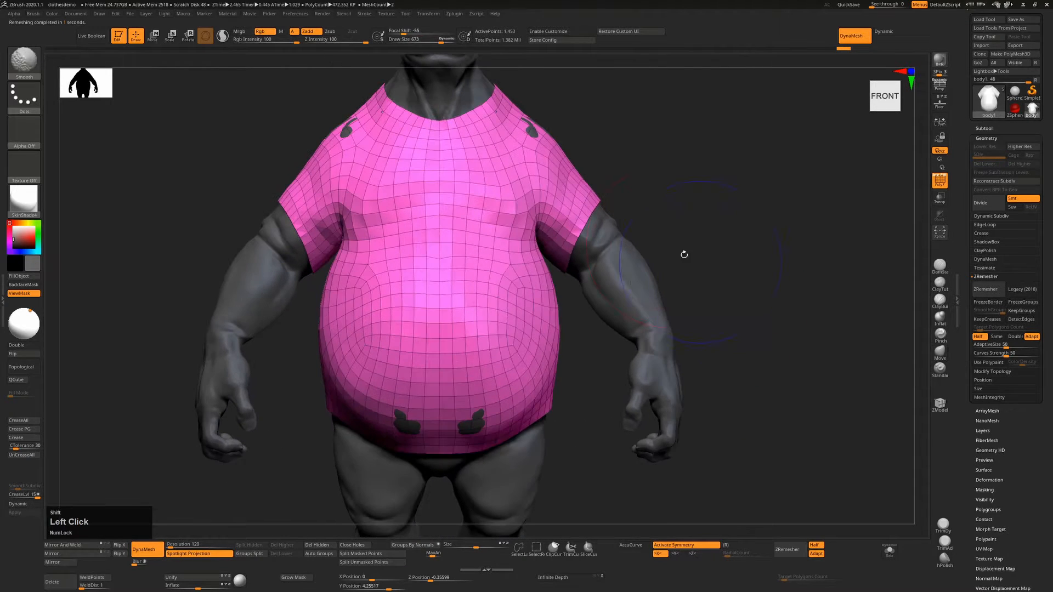
Hide the polyframe and use the Move brush to pull the shirt over the body patches protruding at the shoulders and upper back.
{"action": "left_click_drag", "start_coordinate": [536, 137], "coordinate": [548, 126]}
{"action": "right_click_drag", "start_coordinate": [735, 225], "coordinate": [701, 185], "text": "alt"}
{"action": "key", "text": "shift+f"}
{"action": "left_click_drag", "start_coordinate": [778, 263], "coordinate": [735, 277]}
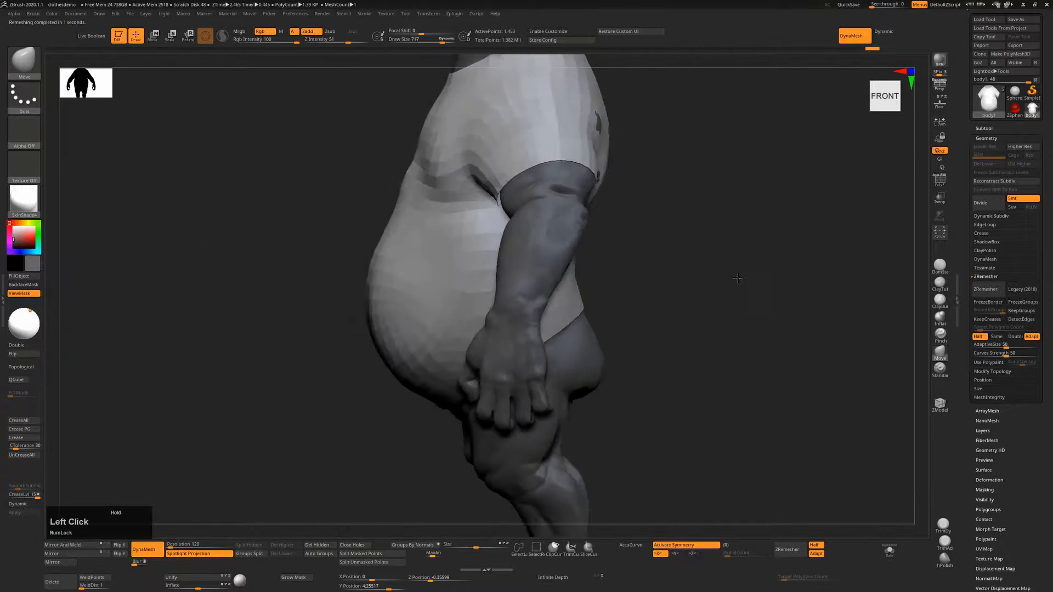
{"action": "right_click_drag", "start_coordinate": [736, 278], "coordinate": [612, 285], "text": "alt"}
{"action": "left_click_drag", "start_coordinate": [530, 191], "coordinate": [538, 195]}
{"action": "left_click_drag", "start_coordinate": [623, 263], "coordinate": [584, 258]}
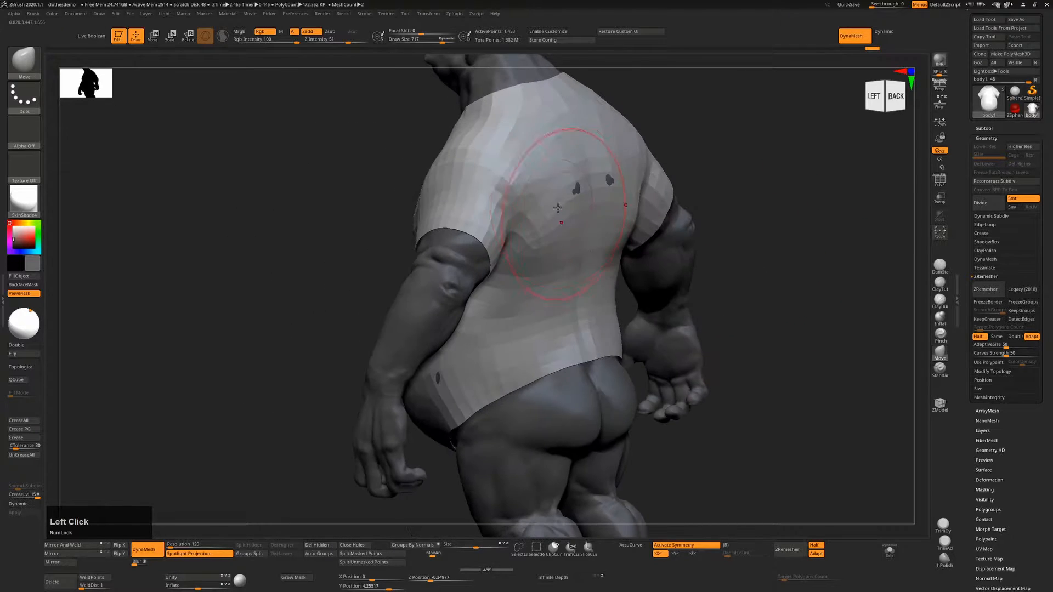
{"action": "left_click_drag", "start_coordinate": [562, 193], "coordinate": [575, 192]}
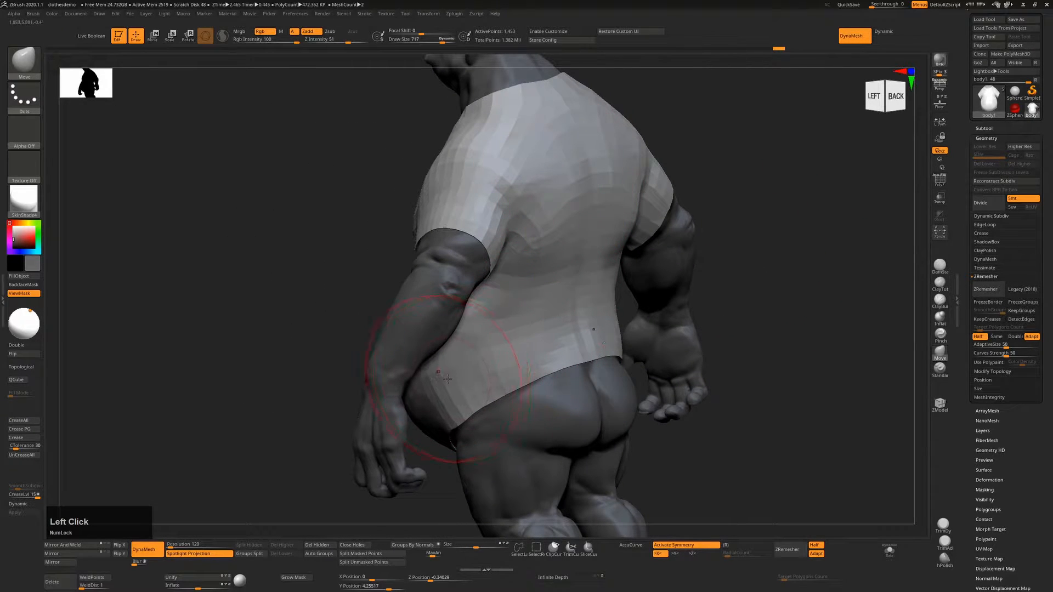
Shrink the Move brush and adjust the shirt's hem where it wraps around the side of the hip.
{"action": "right_click_drag", "start_coordinate": [673, 368], "coordinate": [684, 251], "text": "alt"}
{"action": "left_click_drag", "start_coordinate": [778, 344], "coordinate": [820, 351]}
{"action": "right_click_drag", "start_coordinate": [820, 351], "coordinate": [604, 351], "text": "alt"}
{"action": "right_click_drag", "start_coordinate": [710, 305], "coordinate": [598, 416]}
{"action": "left_click_drag", "start_coordinate": [705, 421], "coordinate": [722, 409]}
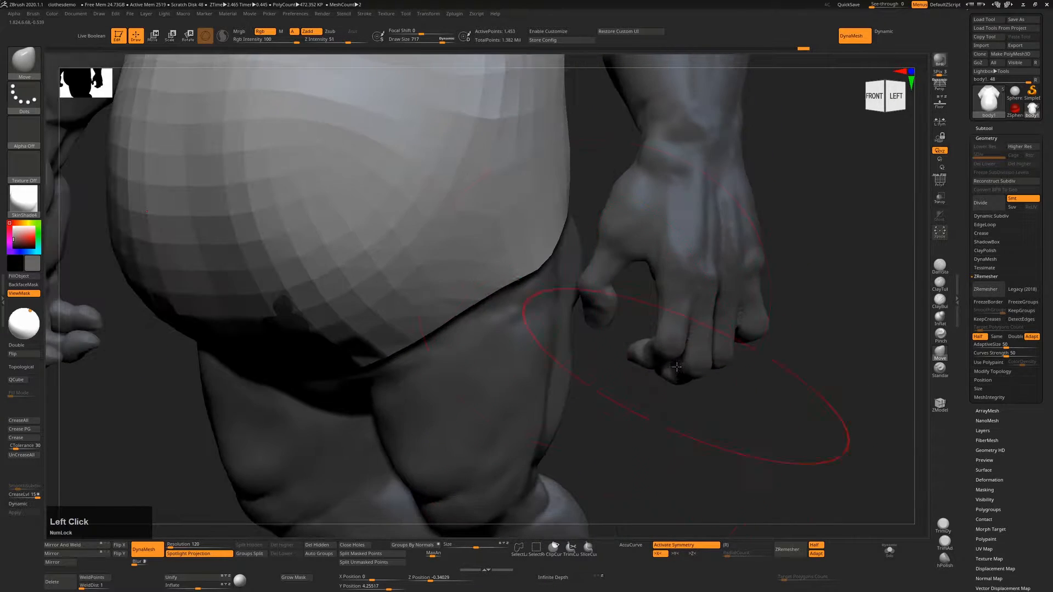
{"action": "key", "text": "s"}
{"action": "left_click_drag", "start_coordinate": [529, 276], "coordinate": [519, 278]}
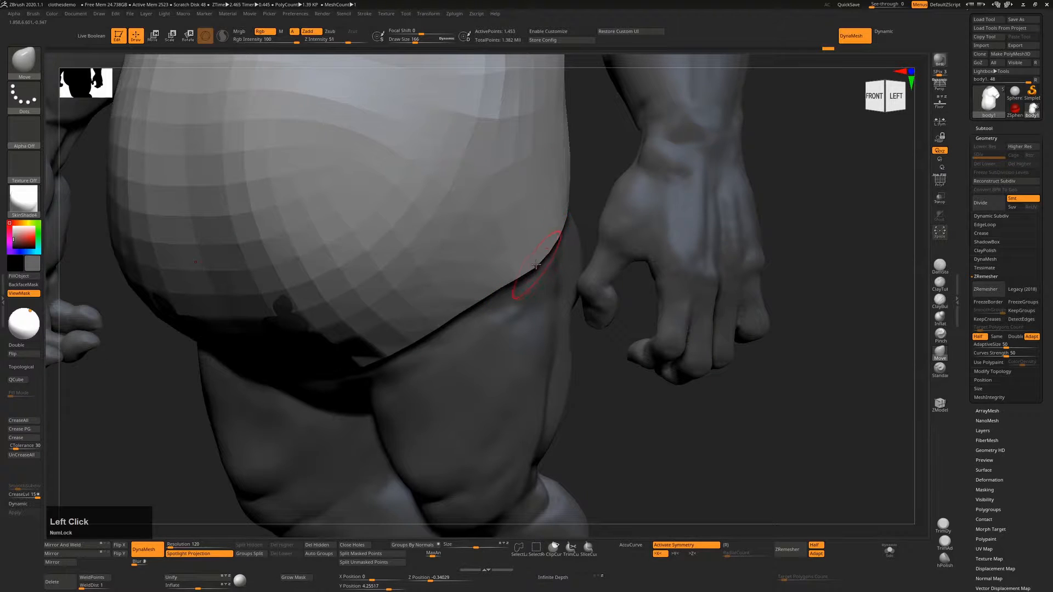
{"action": "left_click_drag", "start_coordinate": [610, 346], "coordinate": [605, 322]}
Enlarge the Move brush to a draw size of 463 and pull the shirt over the body patches protruding under the belly.
{"action": "key", "text": "s"}
{"action": "left_click", "coordinate": [496, 292]}
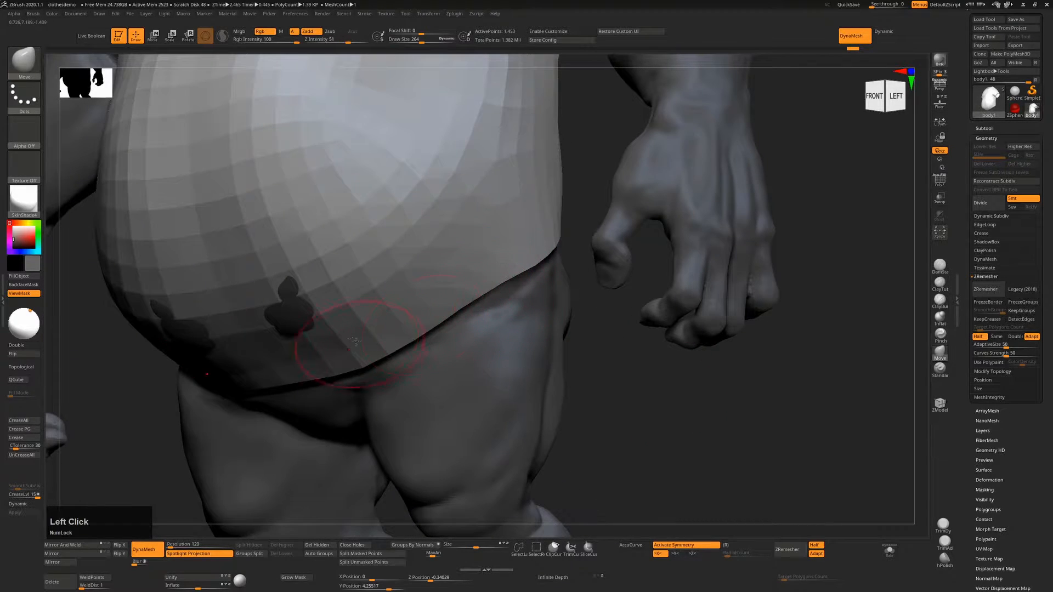
{"action": "key", "text": "s"}
{"action": "left_click_drag", "start_coordinate": [306, 320], "coordinate": [330, 320]}
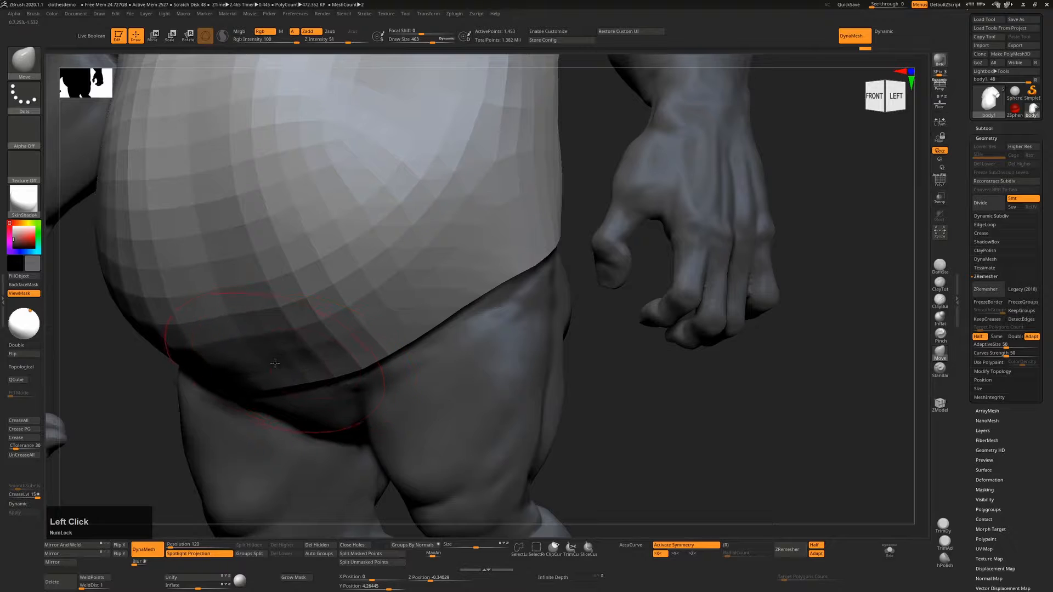
{"action": "left_click_drag", "start_coordinate": [352, 359], "coordinate": [358, 352]}
From the side, pull the front hem forward and down with the Move brush so it hangs off the belly, smoothing the stretched area.
{"action": "left_click_drag", "start_coordinate": [644, 404], "coordinate": [562, 399], "text": "shift"}
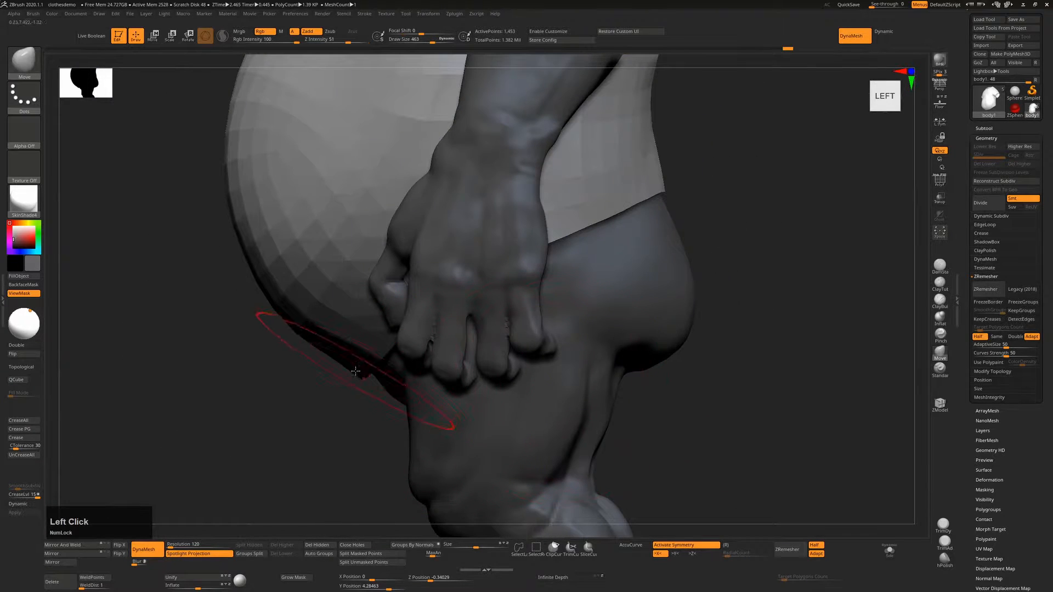
{"action": "key", "text": "s"}
{"action": "left_click_drag", "start_coordinate": [350, 376], "coordinate": [289, 413]}
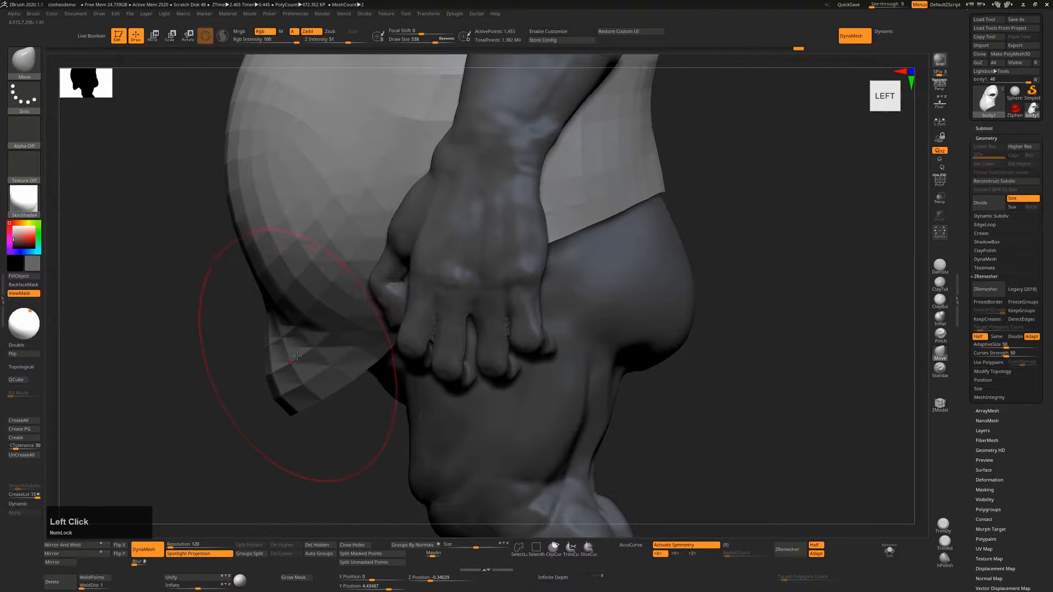
{"action": "left_click_drag", "start_coordinate": [297, 356], "coordinate": [289, 361], "text": "shift"}
{"action": "mouse_move", "coordinate": [302, 320]}
{"action": "left_mouse_down", "text": "shift"}
{"action": "mouse_move", "coordinate": [354, 348]}
{"action": "mouse_move", "coordinate": [299, 316]}
{"action": "left_mouse_up", "text": "shift"}
{"action": "left_click_drag", "start_coordinate": [297, 374], "coordinate": [283, 405]}
{"action": "key", "text": "s"}
{"action": "left_click_drag", "start_coordinate": [275, 301], "coordinate": [274, 325]}
From the front, pull the hem down at its centre and over the thighs with the Move brush at a draw size of 630.
{"action": "mouse_move", "coordinate": [275, 480]}
{"action": "right_mouse_down", "text": "alt"}
{"action": "mouse_move", "coordinate": [282, 428]}
{"action": "mouse_move", "coordinate": [417, 431]}
{"action": "right_mouse_up", "text": "alt"}
{"action": "left_click_drag", "start_coordinate": [308, 351], "coordinate": [303, 338]}
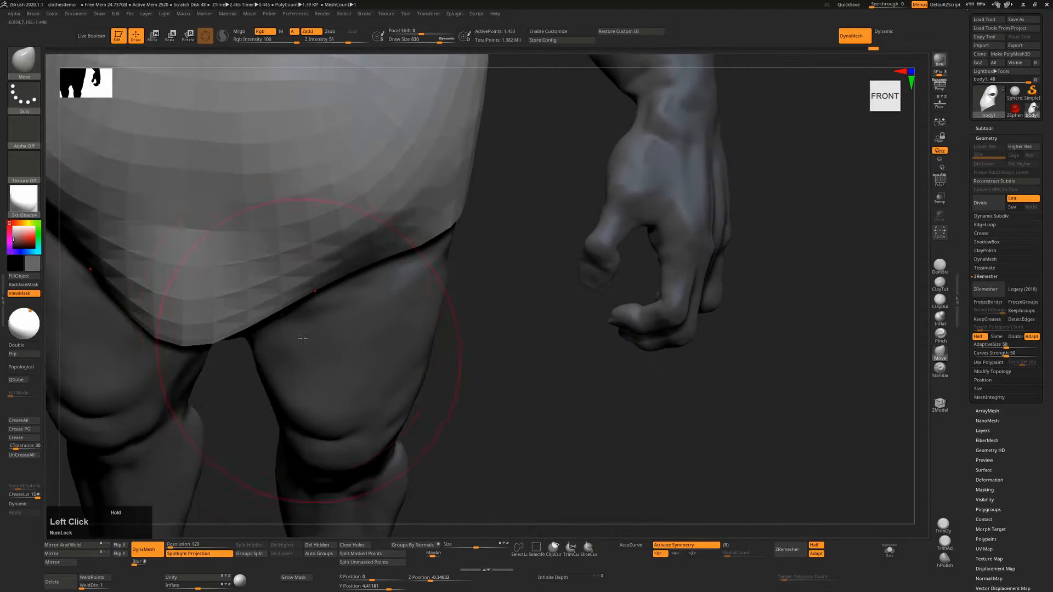
{"action": "left_click_drag", "start_coordinate": [215, 328], "coordinate": [216, 335]}
{"action": "mouse_move", "coordinate": [329, 285]}
{"action": "left_mouse_down"}
{"action": "mouse_move", "coordinate": [333, 299]}
{"action": "mouse_move", "coordinate": [372, 298]}
{"action": "mouse_move", "coordinate": [318, 307]}
{"action": "mouse_move", "coordinate": [318, 336]}
{"action": "left_mouse_up"}
Enlarge the Move brush to a draw size of 935 and reshape the shirt's loose front hem and lower sides.
{"action": "mouse_move", "coordinate": [540, 343]}
{"action": "right_mouse_down", "text": "ctrl"}
{"action": "mouse_move", "coordinate": [543, 322]}
{"action": "mouse_move", "coordinate": [578, 380]}
{"action": "mouse_move", "coordinate": [588, 362]}
{"action": "mouse_move", "coordinate": [540, 363]}
{"action": "right_mouse_up", "text": "ctrl"}
{"action": "key", "text": "s"}
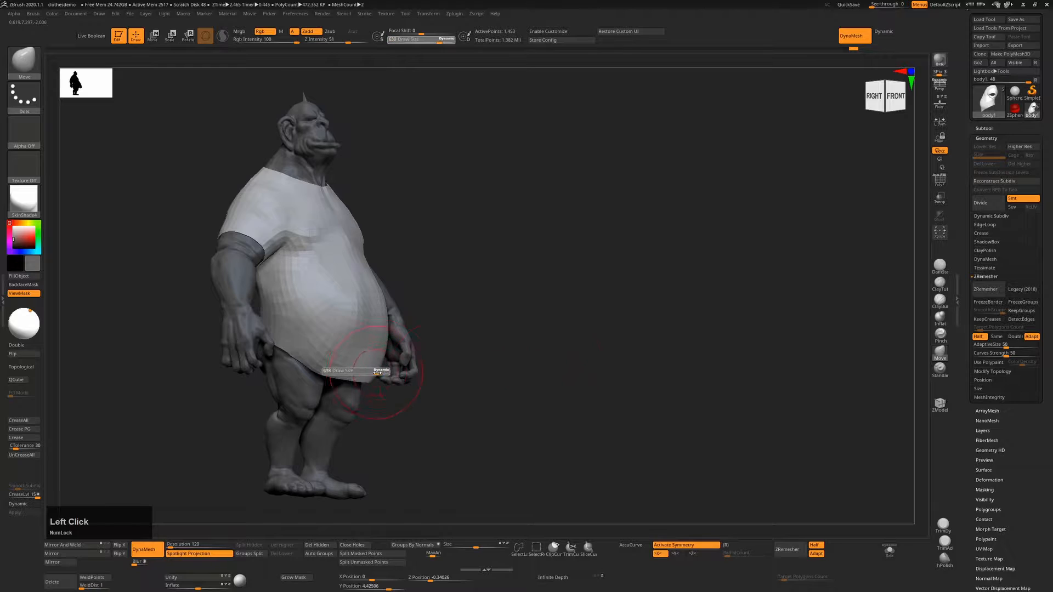
{"action": "left_click", "coordinate": [381, 378]}
{"action": "mouse_move", "coordinate": [367, 361]}
{"action": "left_mouse_down", "text": "shift"}
{"action": "mouse_move", "coordinate": [362, 343]}
{"action": "mouse_move", "coordinate": [330, 348]}
{"action": "mouse_move", "coordinate": [338, 363]}
{"action": "left_mouse_up", "text": "shift"}
{"action": "key", "text": "s"}
{"action": "left_click", "coordinate": [292, 348]}
{"action": "key", "text": "s"}
{"action": "left_click", "coordinate": [297, 357]}
{"action": "left_click_drag", "start_coordinate": [410, 343], "coordinate": [364, 329], "text": "shift"}
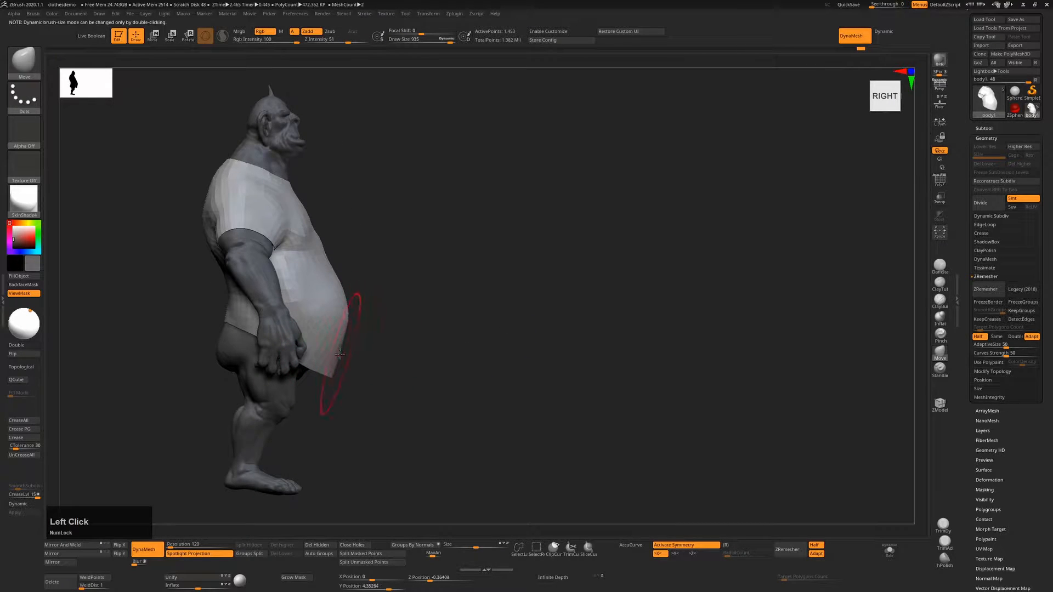
Try to reshape the front of the belly with the Move brush at a draw size of 1000.
{"action": "key", "text": "s"}
{"action": "left_click", "coordinate": [346, 301]}
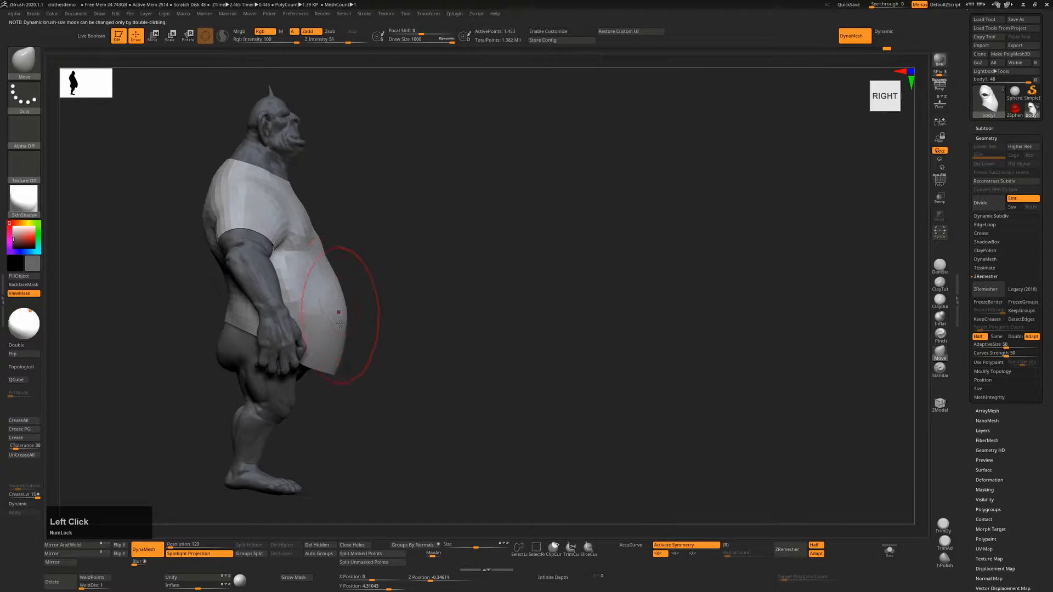
{"action": "key", "text": "ctrl+z"}
Reduce the Move brush to a draw size of 630 and adjust the shirt at the side of the chest near the armpit.
{"action": "left_click_drag", "start_coordinate": [410, 340], "coordinate": [368, 322]}
{"action": "key", "text": "s"}
{"action": "left_click_drag", "start_coordinate": [282, 237], "coordinate": [276, 238]}
{"action": "key", "text": "s"}
{"action": "left_click_drag", "start_coordinate": [282, 248], "coordinate": [271, 223]}
Show the polyframe, turn off Half, and remesh the shirt twice with ZRemesher at a target polygon count of 0.695.
{"action": "right_click_drag", "start_coordinate": [595, 294], "coordinate": [558, 326], "text": "alt"}
{"action": "mouse_move", "coordinate": [582, 319]}
{"action": "left_mouse_down"}
{"action": "mouse_move", "coordinate": [543, 348]}
{"action": "mouse_move", "coordinate": [493, 360]}
{"action": "mouse_move", "coordinate": [512, 369]}
{"action": "left_mouse_up"}
{"action": "right_click_drag", "start_coordinate": [599, 369], "coordinate": [616, 317], "text": "alt"}
{"action": "key", "text": "shift+f"}
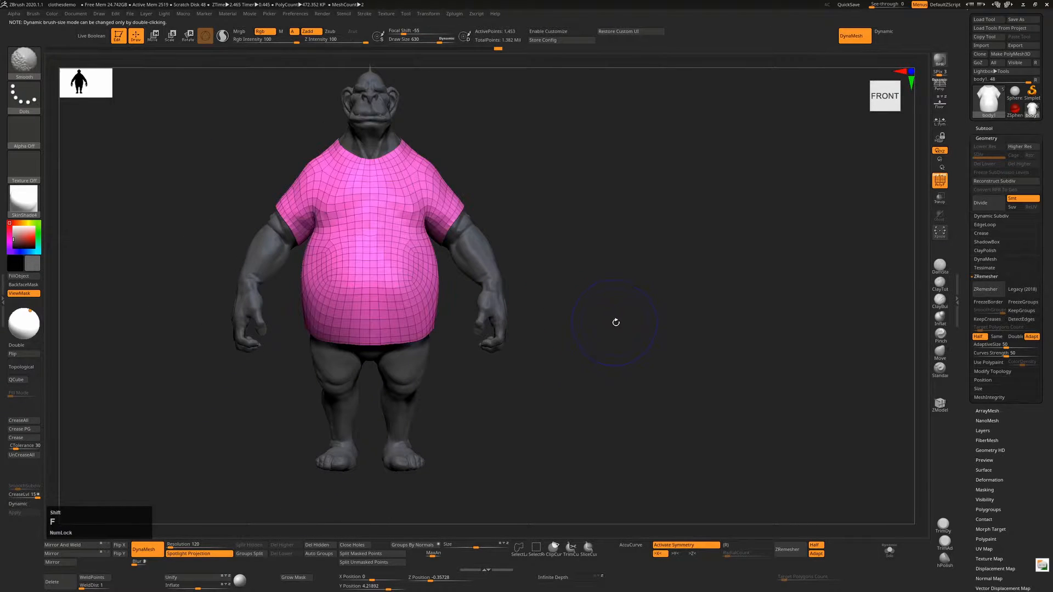
{"action": "left_click_drag", "start_coordinate": [690, 332], "coordinate": [600, 328]}
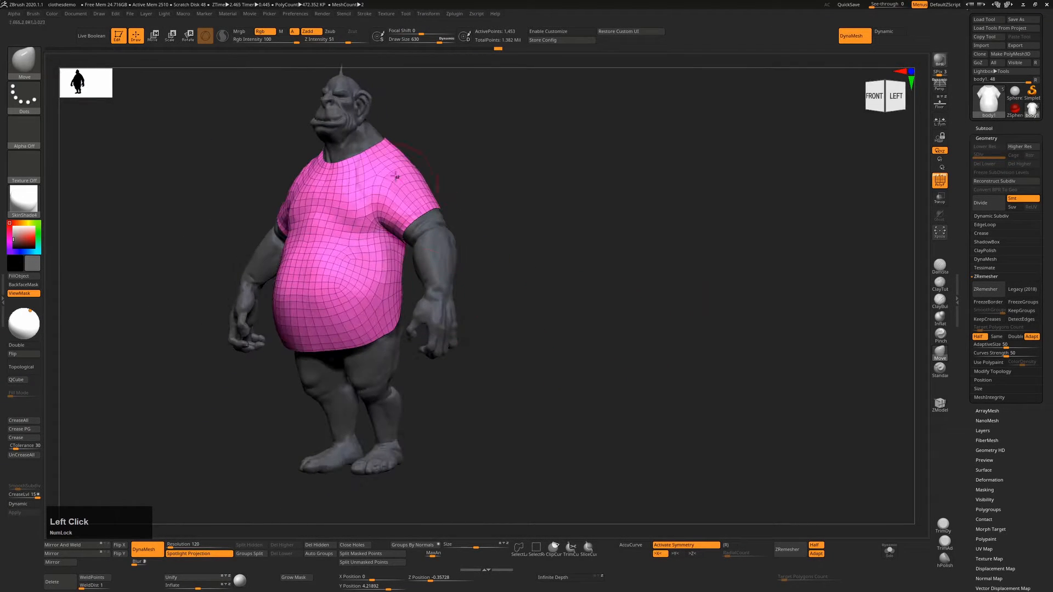
{"action": "left_click", "coordinate": [979, 336]}
{"action": "left_click", "coordinate": [987, 290]}
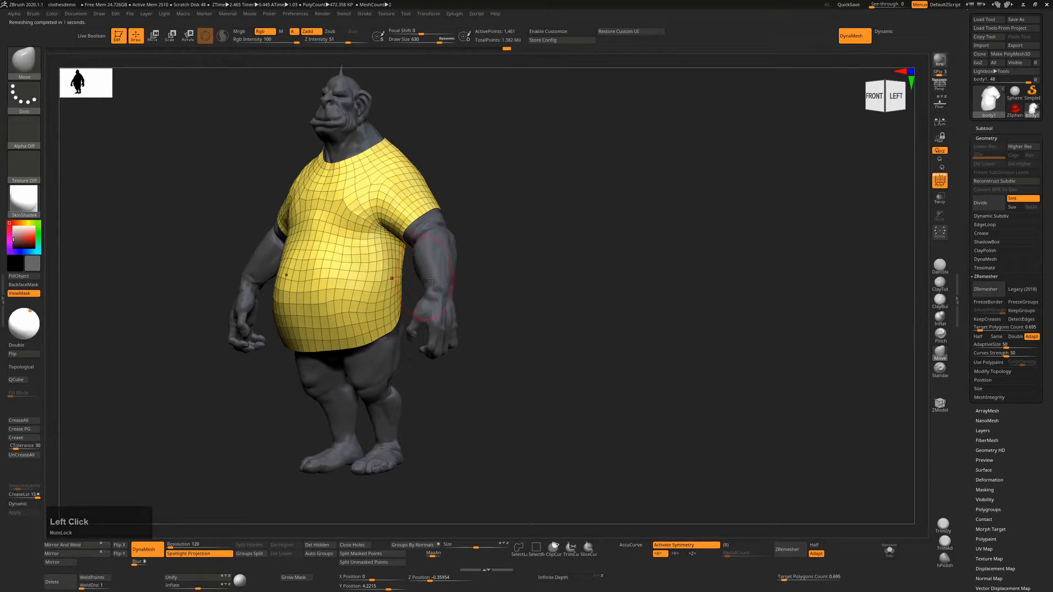
{"action": "left_click_drag", "start_coordinate": [538, 285], "coordinate": [583, 320]}
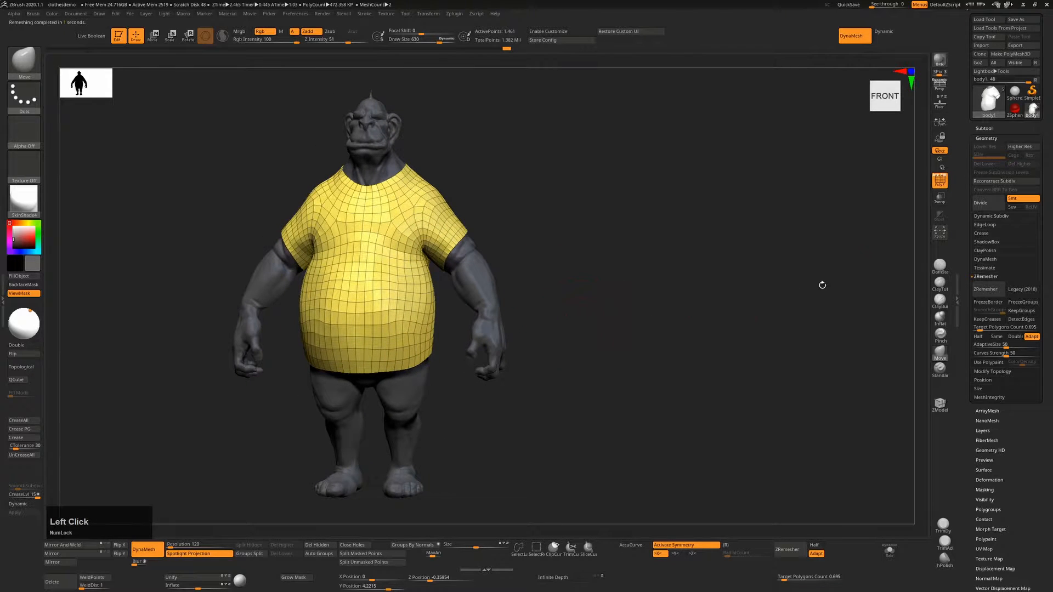
{"action": "left_click", "coordinate": [975, 290]}
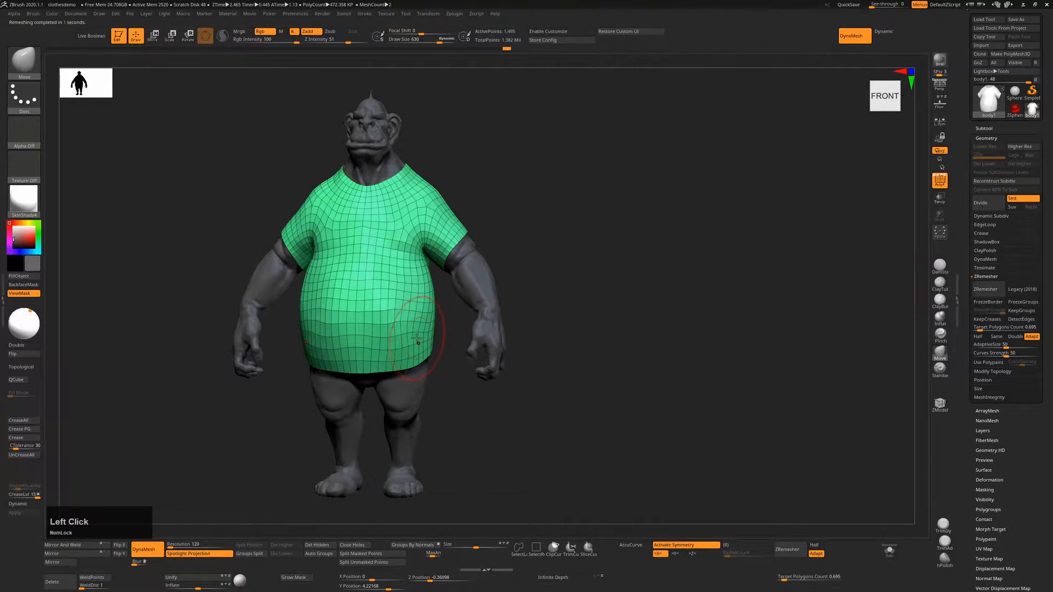
Smooth the shirt's surface down the front of the belly and along the side below the chest.
{"action": "left_click_drag", "start_coordinate": [388, 231], "coordinate": [388, 333], "text": "shift"}
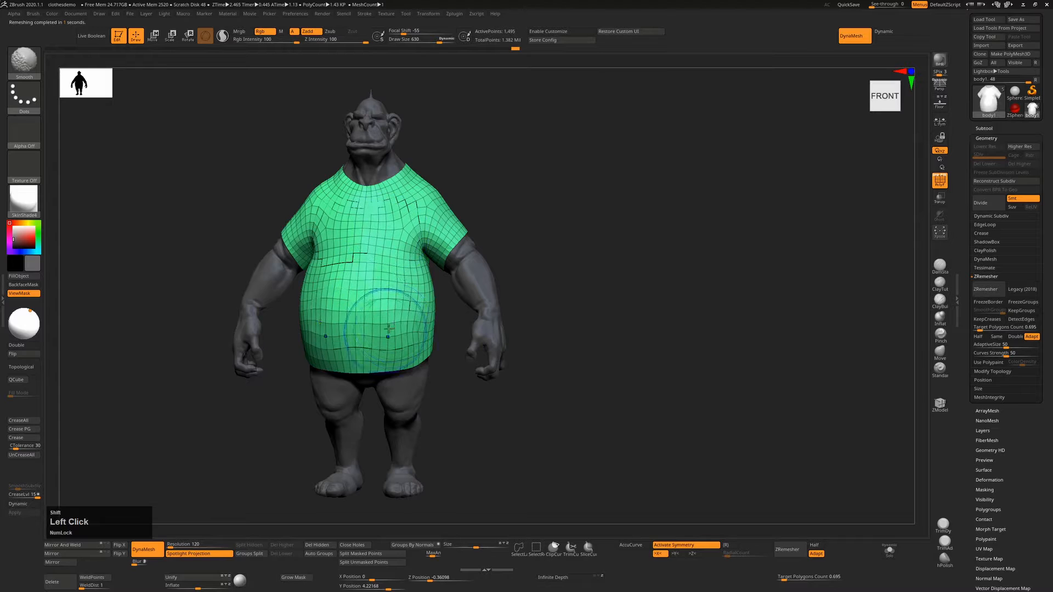
{"action": "mouse_move", "coordinate": [592, 363]}
{"action": "left_mouse_down"}
{"action": "mouse_move", "coordinate": [618, 369]}
{"action": "mouse_move", "coordinate": [620, 359]}
{"action": "left_mouse_up"}
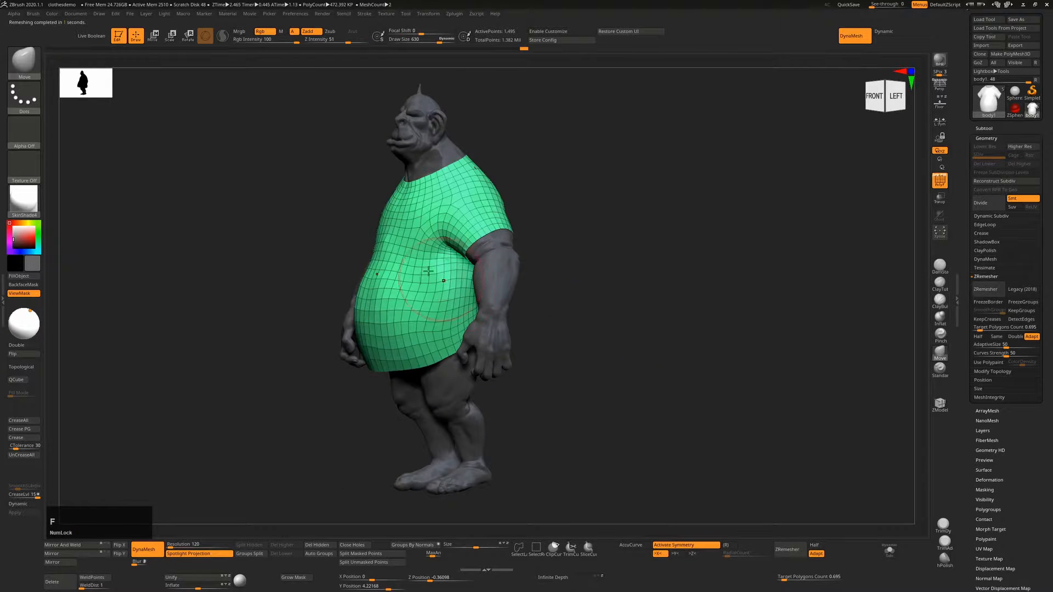
{"action": "left_click_drag", "start_coordinate": [384, 253], "coordinate": [439, 258], "text": "shift"}
{"action": "mouse_move", "coordinate": [665, 285]}
{"action": "left_mouse_down"}
{"action": "mouse_move", "coordinate": [618, 281]}
{"action": "mouse_move", "coordinate": [636, 289]}
{"action": "left_mouse_up"}
Pull the shirt's back over the protruding body patches with the Move brush at a draw size of 847, and isolate the shirt with Solo.
{"action": "left_click", "coordinate": [447, 41]}
{"action": "left_click_drag", "start_coordinate": [466, 219], "coordinate": [482, 218]}
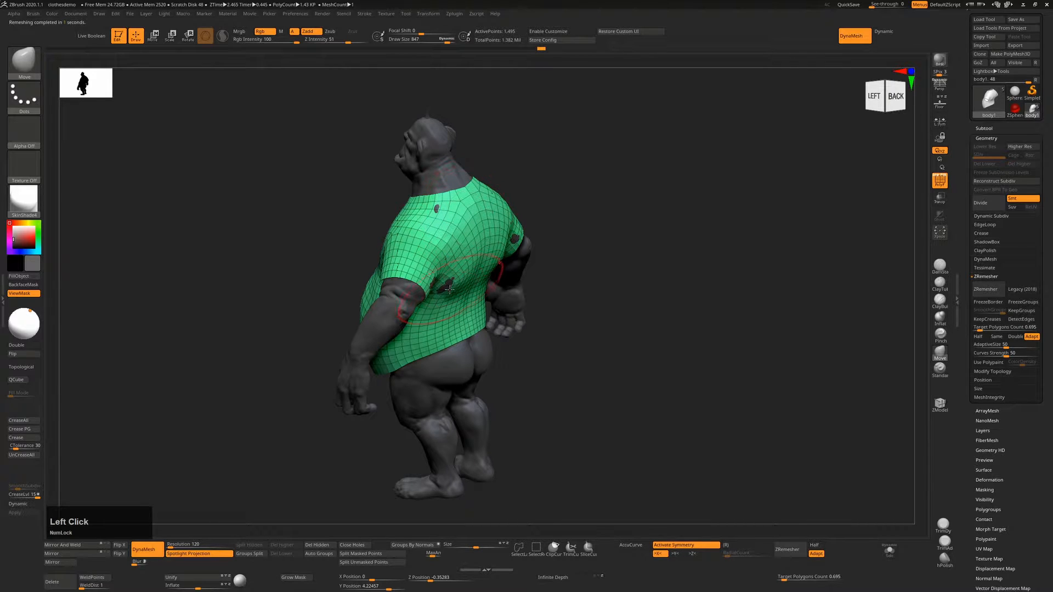
{"action": "left_click_drag", "start_coordinate": [440, 283], "coordinate": [445, 285]}
{"action": "right_click_drag", "start_coordinate": [628, 270], "coordinate": [640, 322]}
{"action": "left_click", "coordinate": [889, 551]}
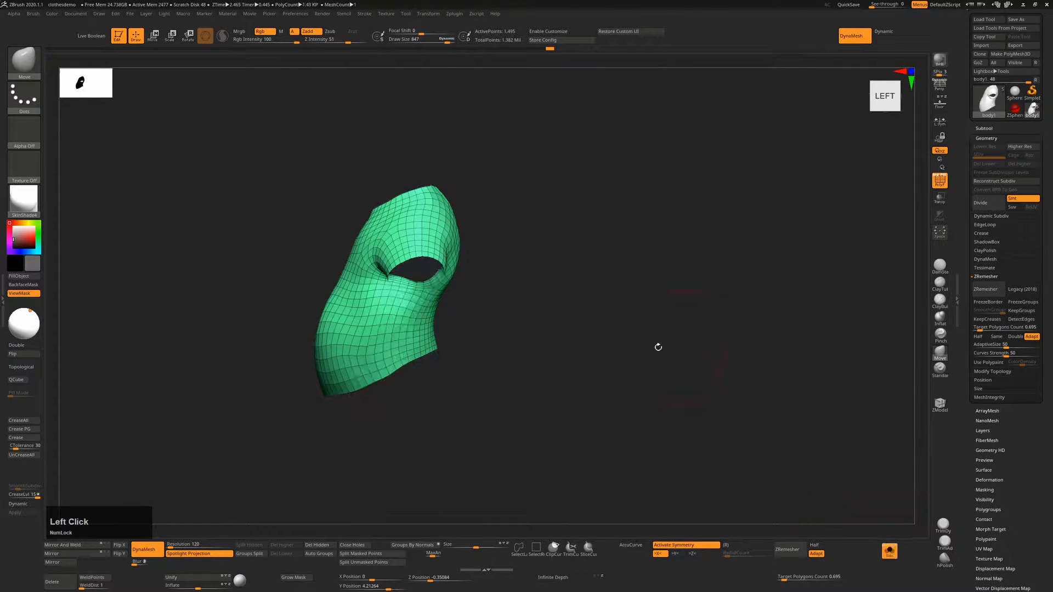
{"action": "mouse_move", "coordinate": [658, 345]}
{"action": "left_mouse_down"}
{"action": "mouse_move", "coordinate": [666, 362]}
{"action": "mouse_move", "coordinate": [665, 353]}
{"action": "left_mouse_up"}
{"action": "mouse_move", "coordinate": [666, 353]}
{"action": "right_mouse_down"}
{"action": "mouse_move", "coordinate": [644, 327]}
{"action": "mouse_move", "coordinate": [562, 305]}
{"action": "right_mouse_up"}
{"action": "right_click_drag", "start_coordinate": [639, 366], "coordinate": [614, 316], "text": "alt"}
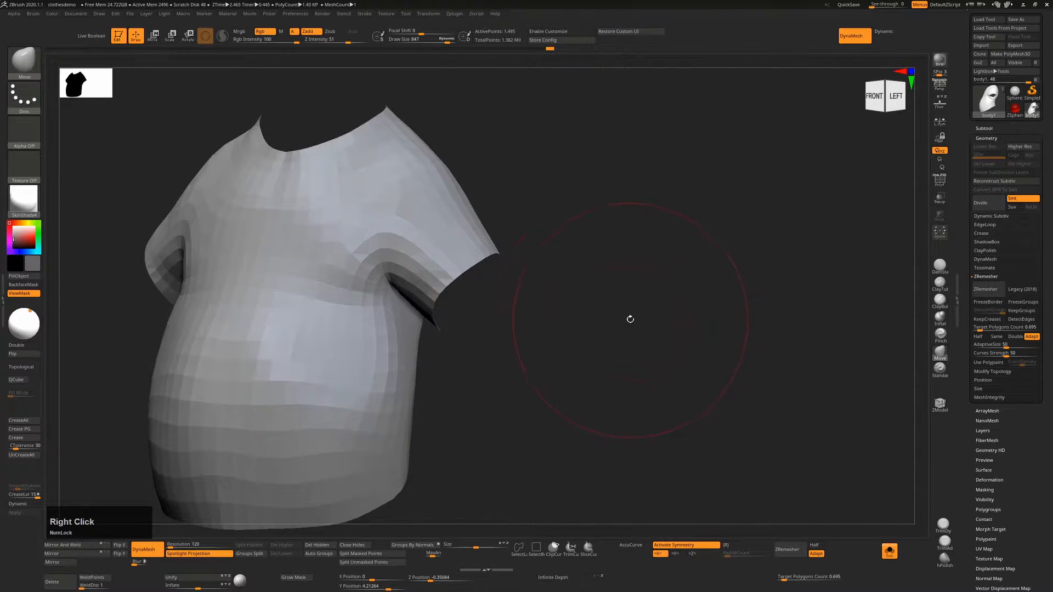
{"action": "key", "text": "s"}
{"action": "left_click", "coordinate": [635, 336]}
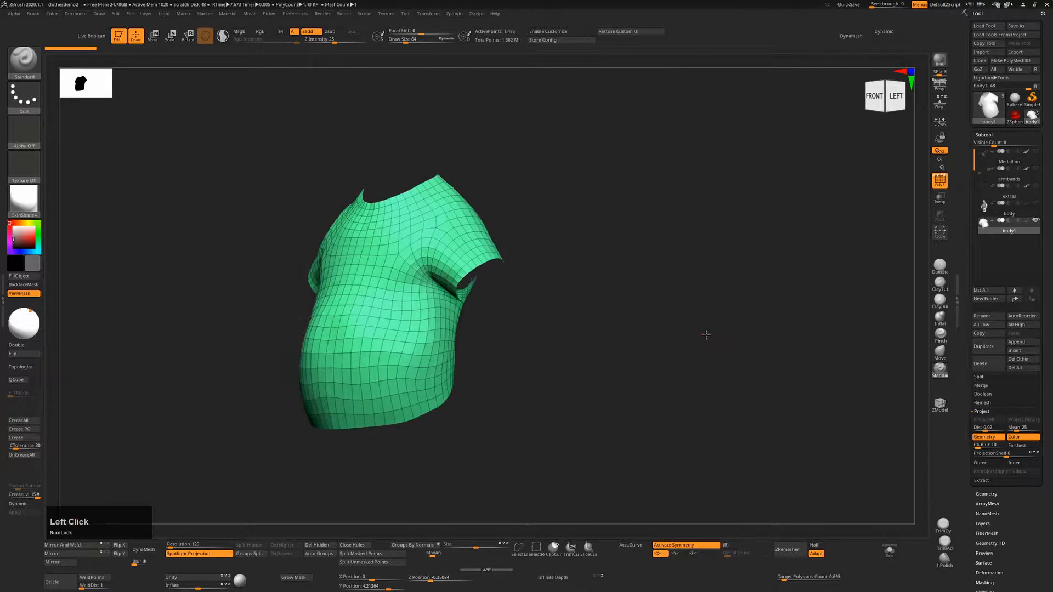
Switch to the Move brush and hide the polyframe on the shirt.
{"action": "right_click_drag", "start_coordinate": [653, 298], "coordinate": [655, 328], "text": "alt"}
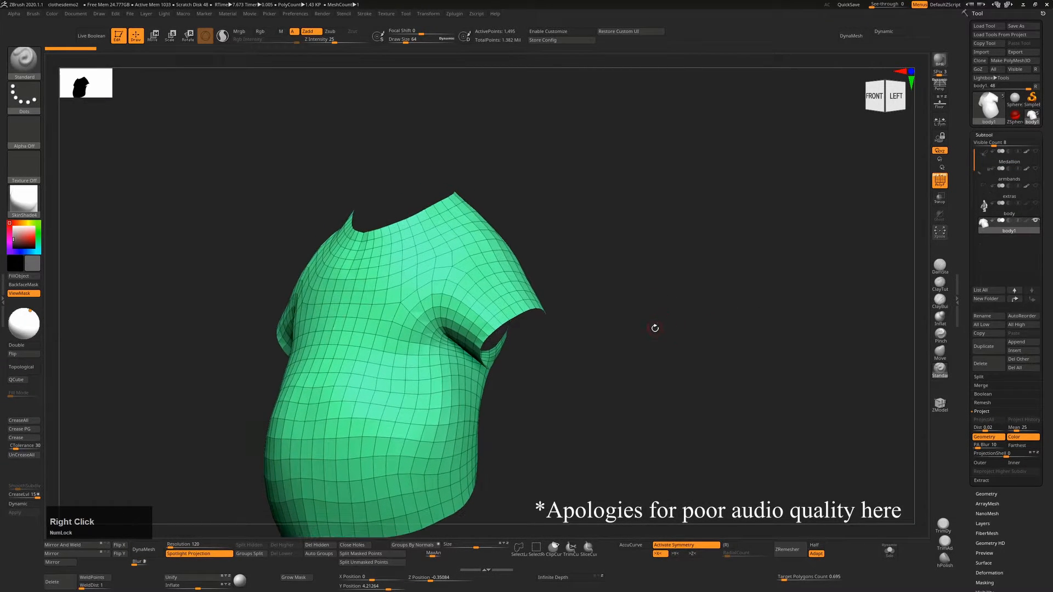
{"action": "key", "text": "b"}
{"action": "key", "text": "m"}
{"action": "key", "text": "v"}
{"action": "left_click_drag", "start_coordinate": [657, 323], "coordinate": [680, 308]}
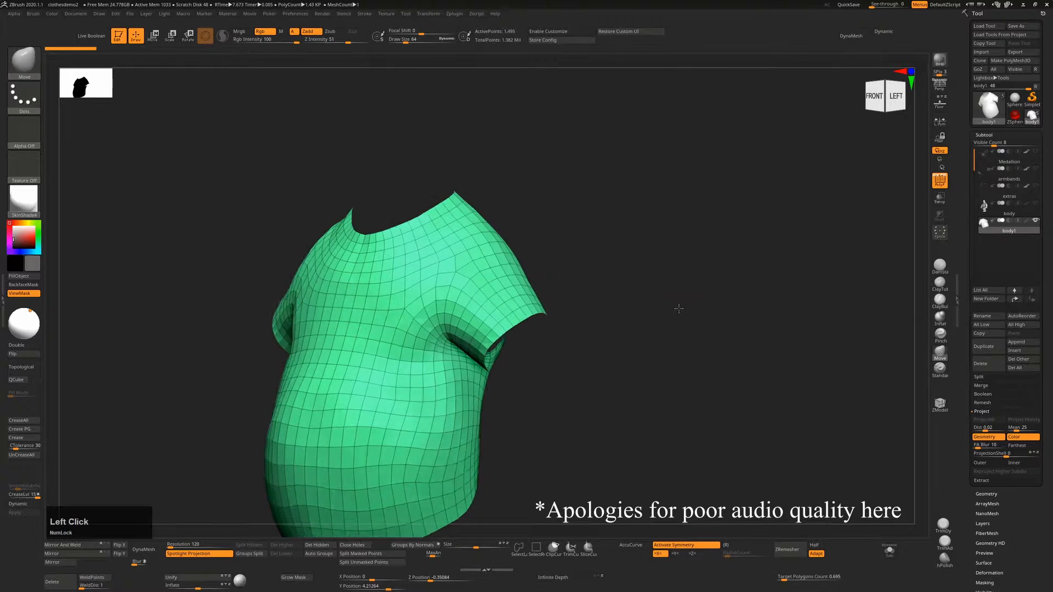
{"action": "mouse_move", "coordinate": [680, 307]}
{"action": "right_mouse_down", "text": "alt"}
{"action": "mouse_move", "coordinate": [503, 320]}
{"action": "mouse_move", "coordinate": [736, 459]}
{"action": "mouse_move", "coordinate": [609, 374]}
{"action": "right_mouse_up", "text": "alt"}
{"action": "key", "text": "shift+f"}
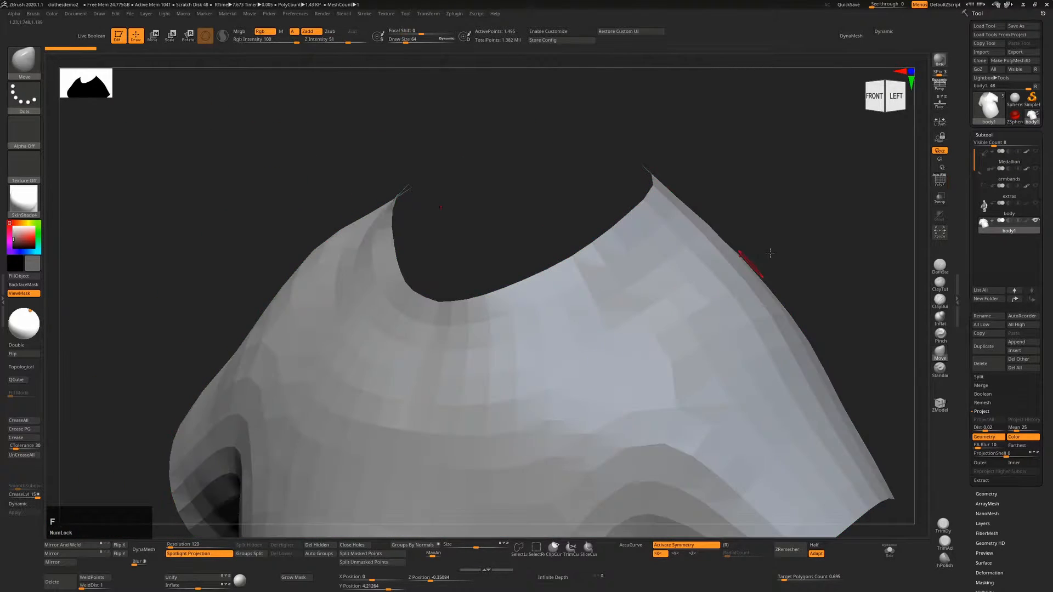
Refine the edge of the shirt's front neckline with the Move brush at draw sizes of 79 and 59.
{"action": "left_click_drag", "start_coordinate": [790, 241], "coordinate": [823, 274]}
{"action": "left_click_drag", "start_coordinate": [505, 219], "coordinate": [506, 257]}
{"action": "right_click_drag", "start_coordinate": [506, 257], "coordinate": [338, 237], "text": "alt"}
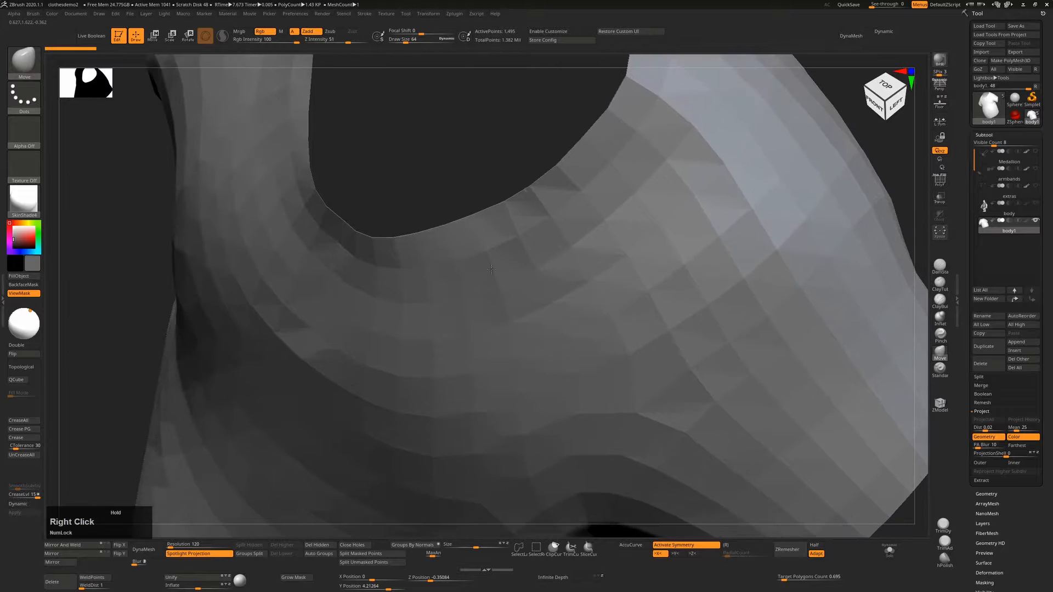
{"action": "key", "text": "s"}
{"action": "left_click_drag", "start_coordinate": [337, 240], "coordinate": [333, 240]}
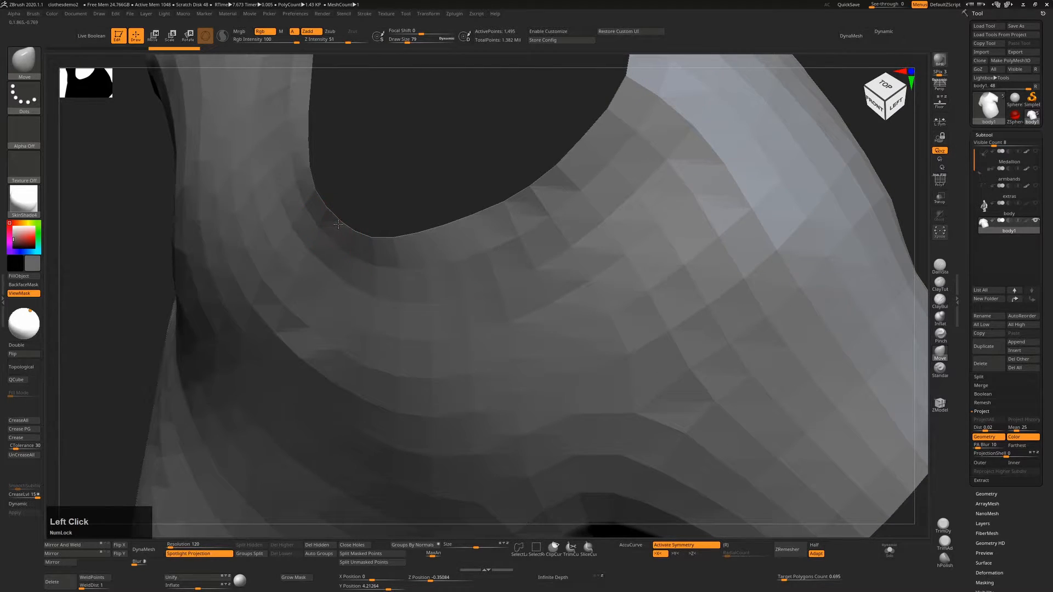
{"action": "left_click_drag", "start_coordinate": [862, 140], "coordinate": [900, 118], "text": "shift"}
{"action": "key", "text": "s"}
{"action": "left_click_drag", "start_coordinate": [344, 223], "coordinate": [343, 220]}
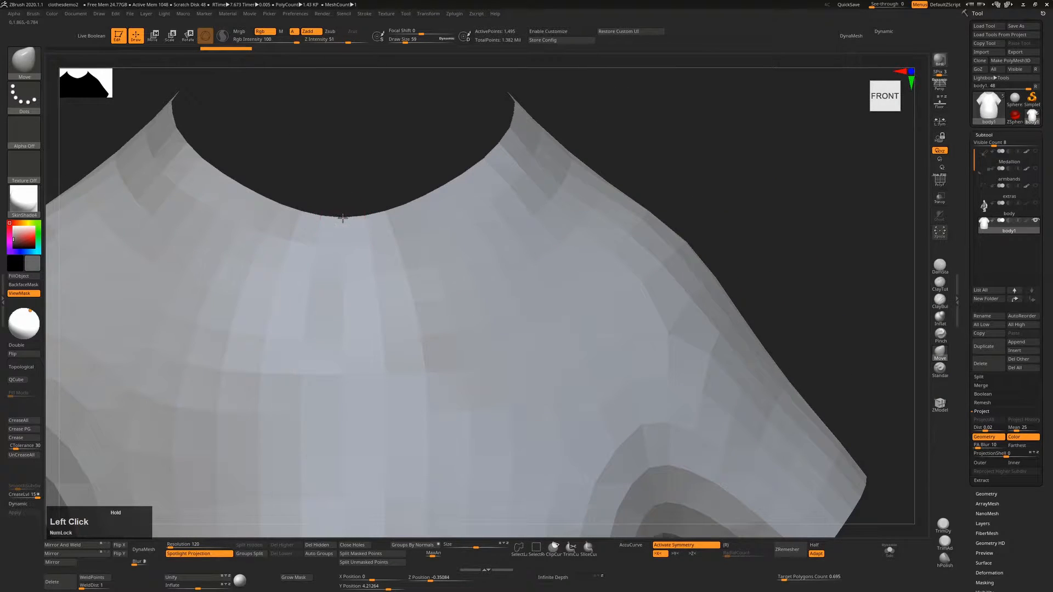
Show the polyframe, and move and smooth the shirt's lower front above the hem at a draw size of 285.
{"action": "right_click_drag", "start_coordinate": [343, 219], "coordinate": [458, 294], "text": "ctrl"}
{"action": "key", "text": "shift+f"}
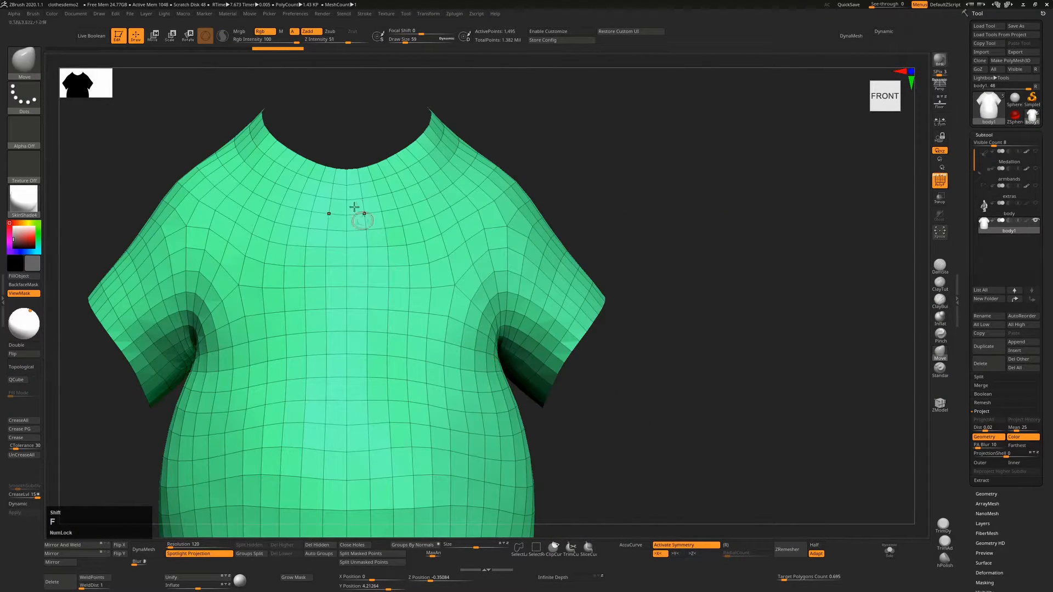
{"action": "right_click_drag", "start_coordinate": [517, 268], "coordinate": [513, 199], "text": "alt"}
{"action": "right_click_drag", "start_coordinate": [717, 312], "coordinate": [687, 178], "text": "alt"}
{"action": "mouse_move", "coordinate": [696, 311]}
{"action": "left_mouse_down"}
{"action": "mouse_move", "coordinate": [704, 319]}
{"action": "mouse_move", "coordinate": [692, 316]}
{"action": "left_mouse_up"}
{"action": "key", "text": "s"}
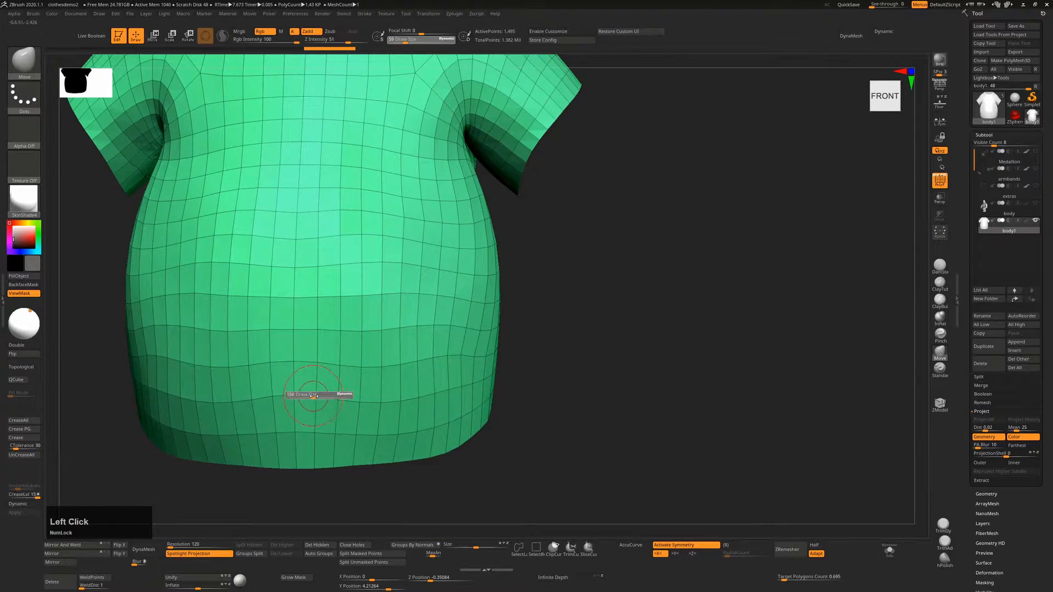
{"action": "left_click", "coordinate": [319, 395]}
{"action": "mouse_move", "coordinate": [322, 400]}
{"action": "left_mouse_down"}
{"action": "mouse_move", "coordinate": [271, 414]}
{"action": "mouse_move", "coordinate": [241, 409]}
{"action": "left_mouse_up"}
{"action": "mouse_move", "coordinate": [227, 367]}
{"action": "left_mouse_down", "text": "shift"}
{"action": "mouse_move", "coordinate": [266, 330]}
{"action": "mouse_move", "coordinate": [300, 334]}
{"action": "mouse_move", "coordinate": [274, 336]}
{"action": "mouse_move", "coordinate": [271, 367]}
{"action": "left_mouse_up", "text": "shift"}
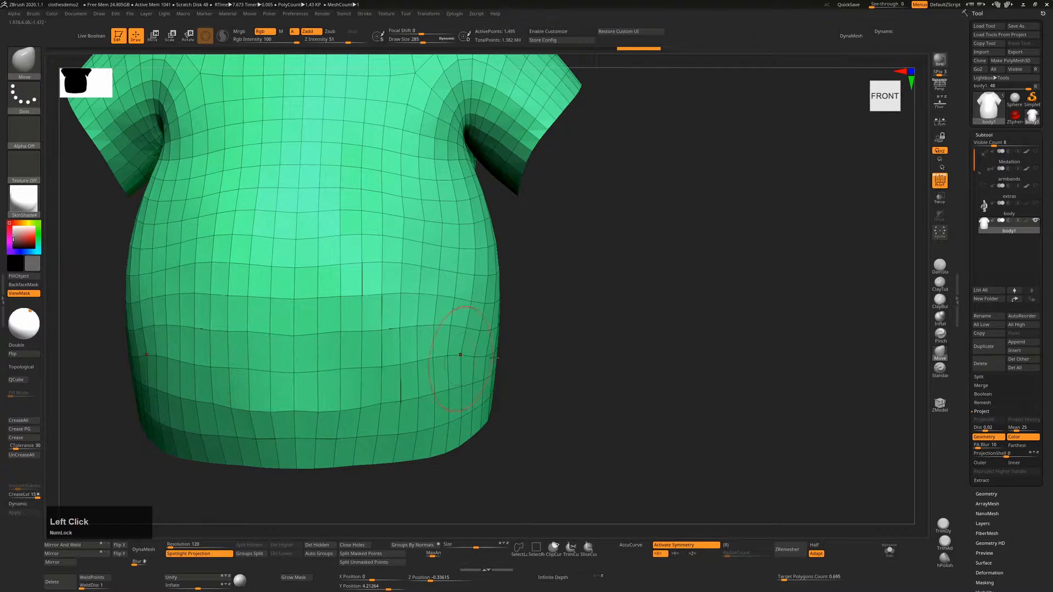
Reshape the shirt's lower side and hem with the Move brush at draw sizes of 300 and 481.
{"action": "left_click_drag", "start_coordinate": [548, 353], "coordinate": [452, 355]}
{"action": "mouse_move", "coordinate": [330, 336]}
{"action": "left_mouse_down"}
{"action": "mouse_move", "coordinate": [332, 381]}
{"action": "mouse_move", "coordinate": [299, 414]}
{"action": "left_mouse_up"}
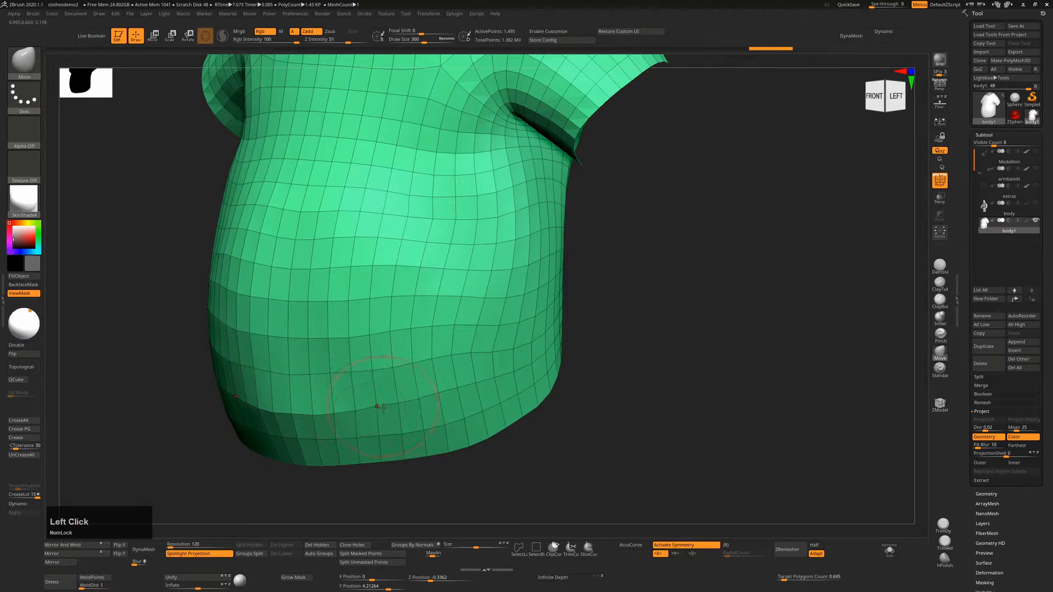
{"action": "left_click_drag", "start_coordinate": [382, 408], "coordinate": [384, 412]}
{"action": "right_click_drag", "start_coordinate": [384, 412], "coordinate": [390, 316], "text": "alt"}
{"action": "mouse_move", "coordinate": [661, 360]}
{"action": "left_mouse_down"}
{"action": "mouse_move", "coordinate": [534, 353]}
{"action": "mouse_move", "coordinate": [542, 324]}
{"action": "left_mouse_up"}
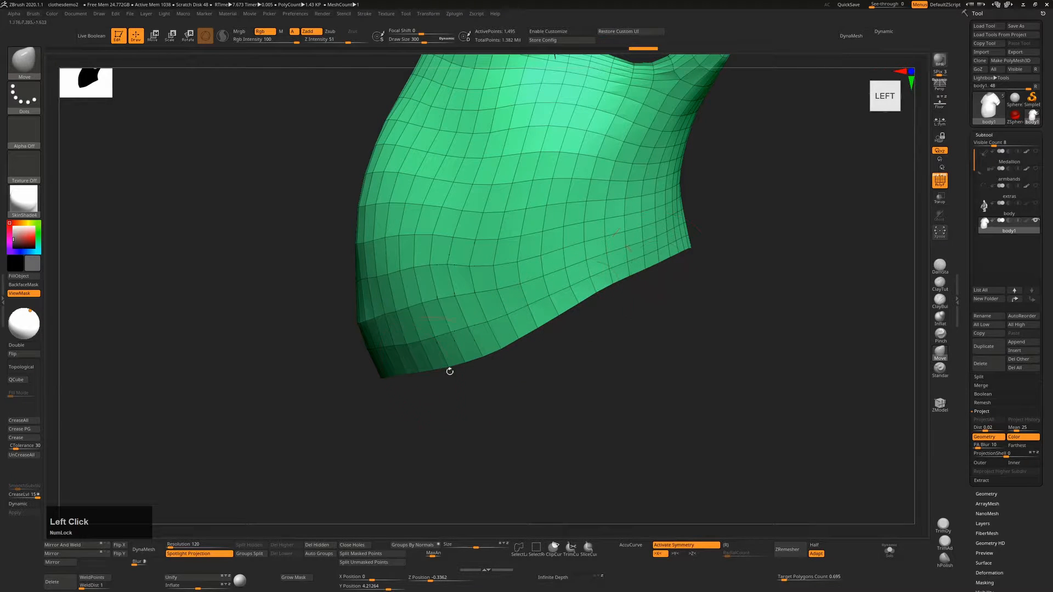
{"action": "right_click_drag", "start_coordinate": [450, 371], "coordinate": [210, 478]}
{"action": "key", "text": "s"}
{"action": "mouse_move", "coordinate": [174, 482]}
{"action": "left_mouse_down"}
{"action": "mouse_move", "coordinate": [183, 484]}
{"action": "mouse_move", "coordinate": [175, 482]}
{"action": "left_mouse_up"}
{"action": "right_click_drag", "start_coordinate": [432, 265], "coordinate": [437, 381], "text": "alt"}
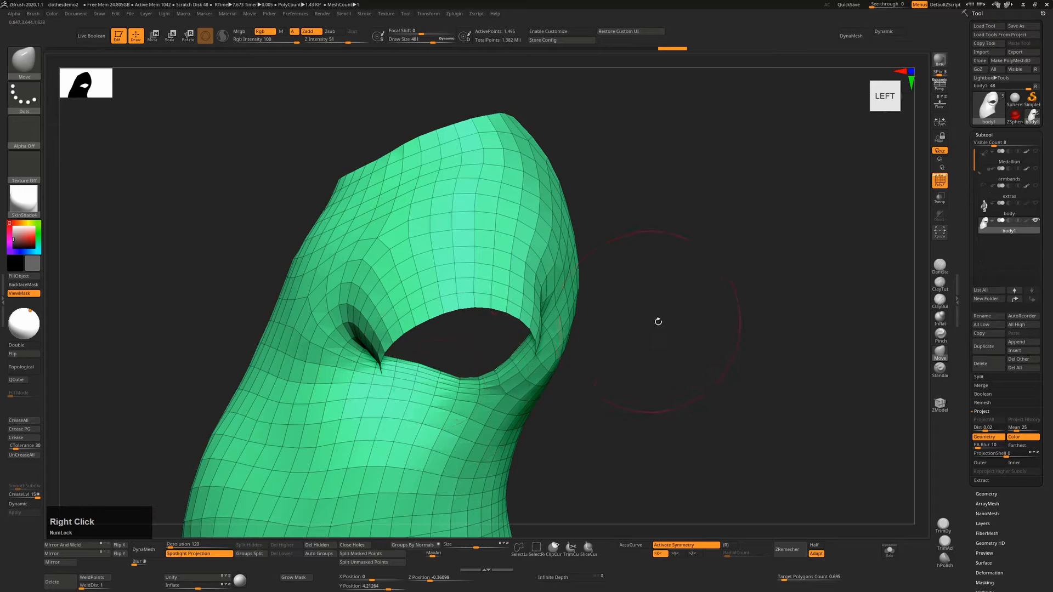
Set the Move brush's draw size to 369 and open the shirt's Geometry settings.
{"action": "left_click_drag", "start_coordinate": [697, 326], "coordinate": [746, 343]}
{"action": "mouse_move", "coordinate": [561, 351]}
{"action": "right_mouse_down", "text": "alt"}
{"action": "mouse_move", "coordinate": [662, 365]}
{"action": "mouse_move", "coordinate": [654, 379]}
{"action": "right_mouse_up", "text": "alt"}
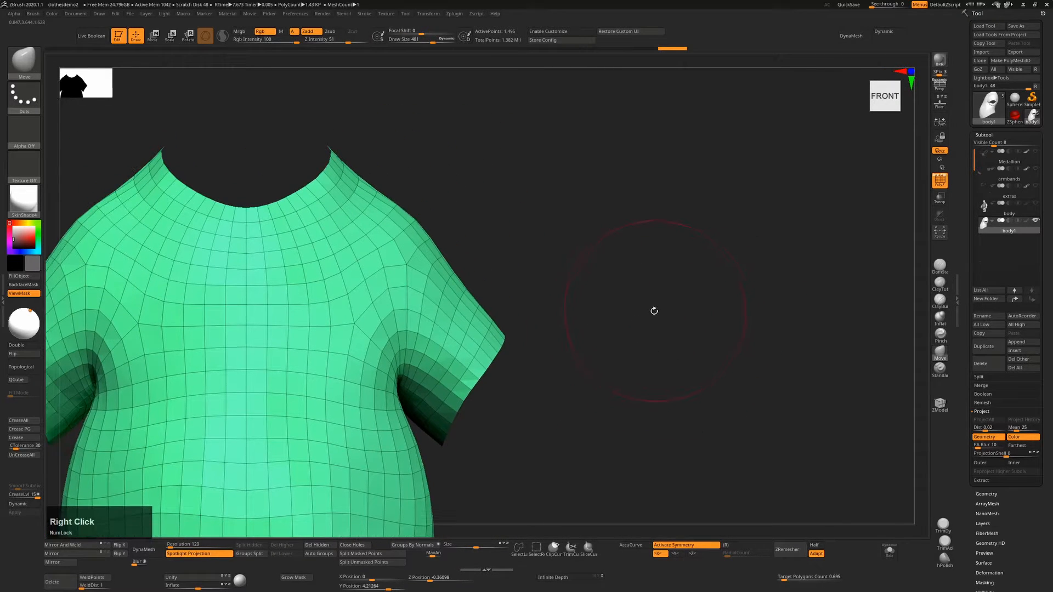
{"action": "key", "text": "s"}
{"action": "left_click_drag", "start_coordinate": [652, 313], "coordinate": [631, 314]}
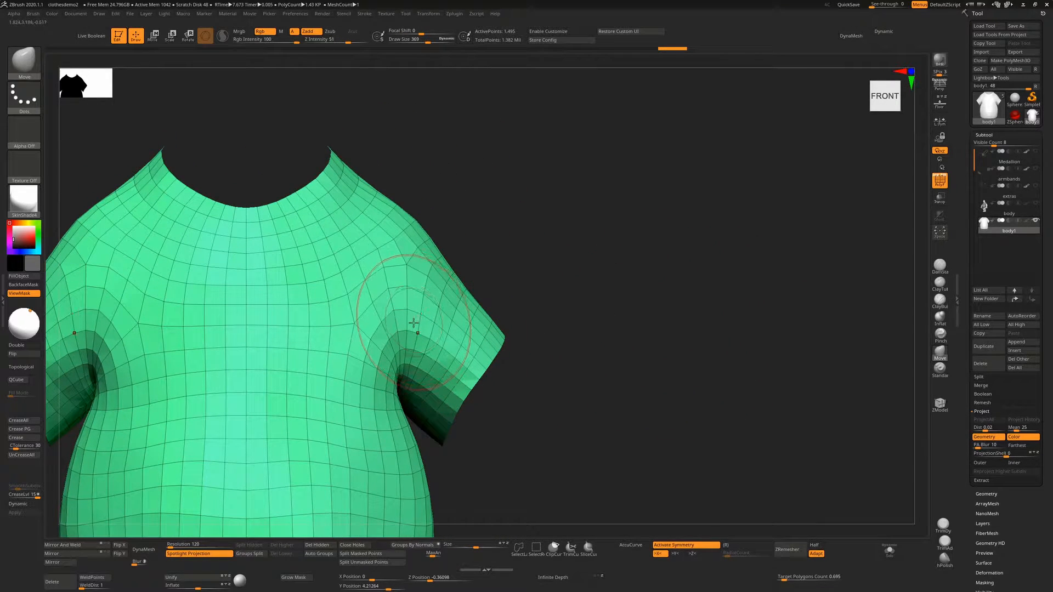
{"action": "left_click_drag", "start_coordinate": [617, 238], "coordinate": [640, 279]}
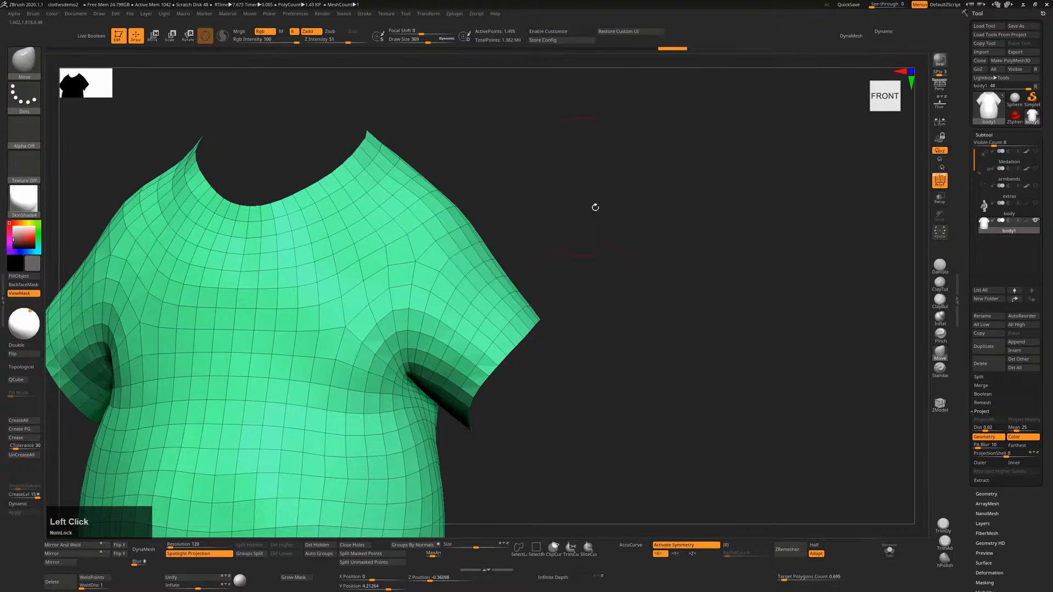
{"action": "left_click", "coordinate": [997, 493]}
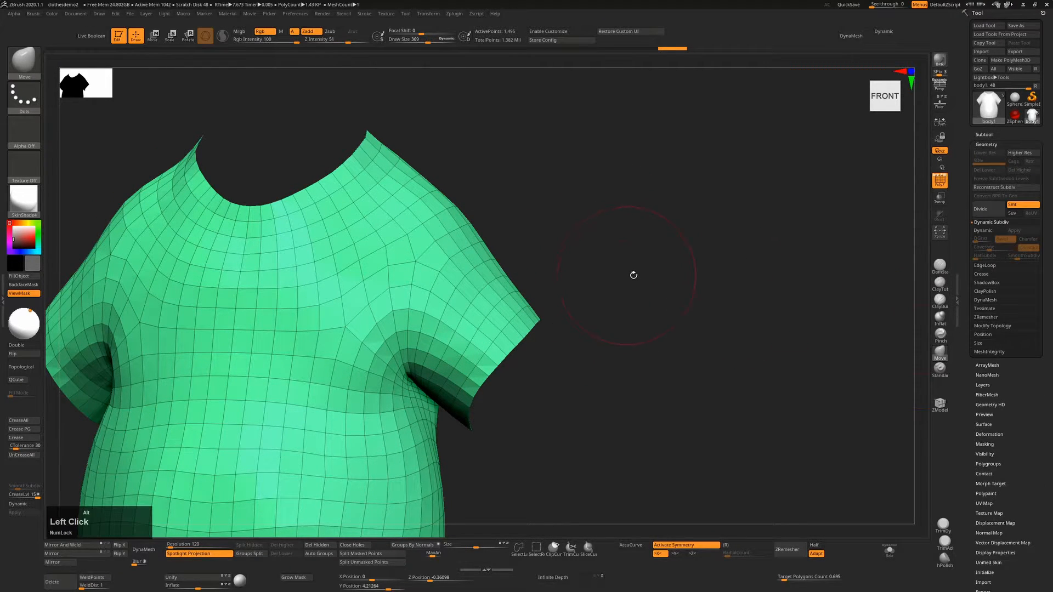
{"action": "left_click_drag", "start_coordinate": [634, 275], "coordinate": [682, 264]}
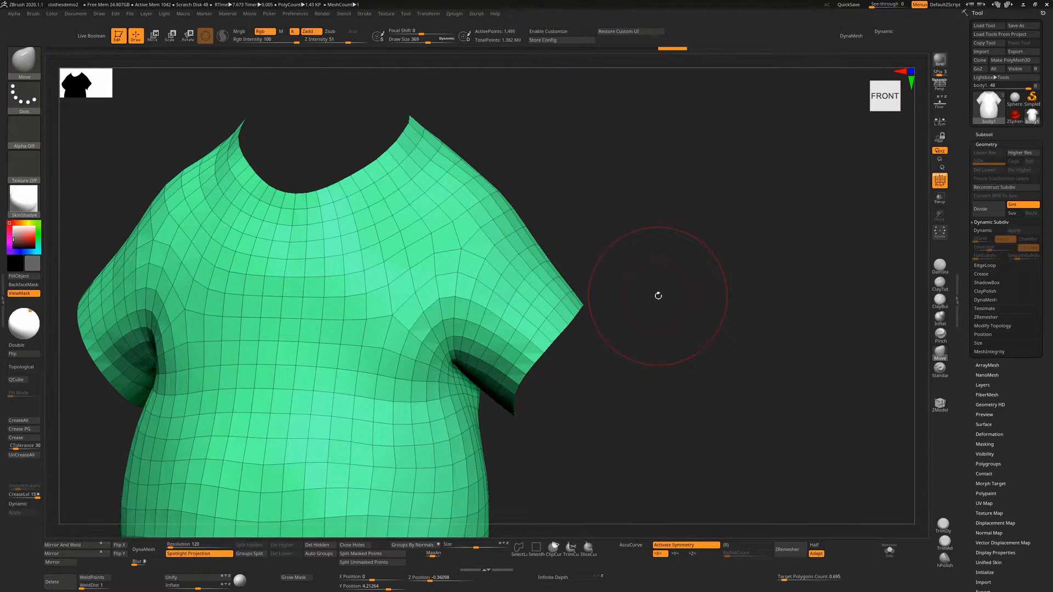
Try inserting edge loops in the sleeve area with the ZModeler brush, and undo the insertion.
{"action": "key", "text": "q"}
{"action": "right_click_drag", "start_coordinate": [669, 286], "coordinate": [680, 305], "text": "ctrl"}
{"action": "right_click_drag", "start_coordinate": [680, 305], "coordinate": [675, 433], "text": "alt"}
{"action": "key", "text": "s"}
{"action": "left_click_drag", "start_coordinate": [491, 314], "coordinate": [499, 323]}
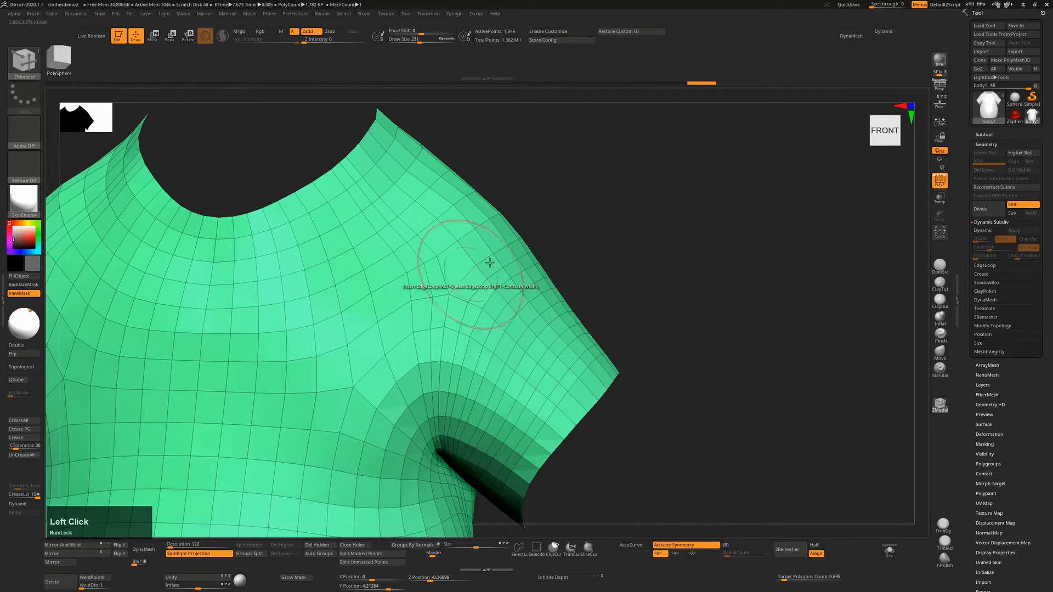
{"action": "key", "text": "ctrl+z"}
Remesh the shirt with ZRemesher using the Same polygon count option.
{"action": "right_click_drag", "start_coordinate": [523, 320], "coordinate": [876, 278]}
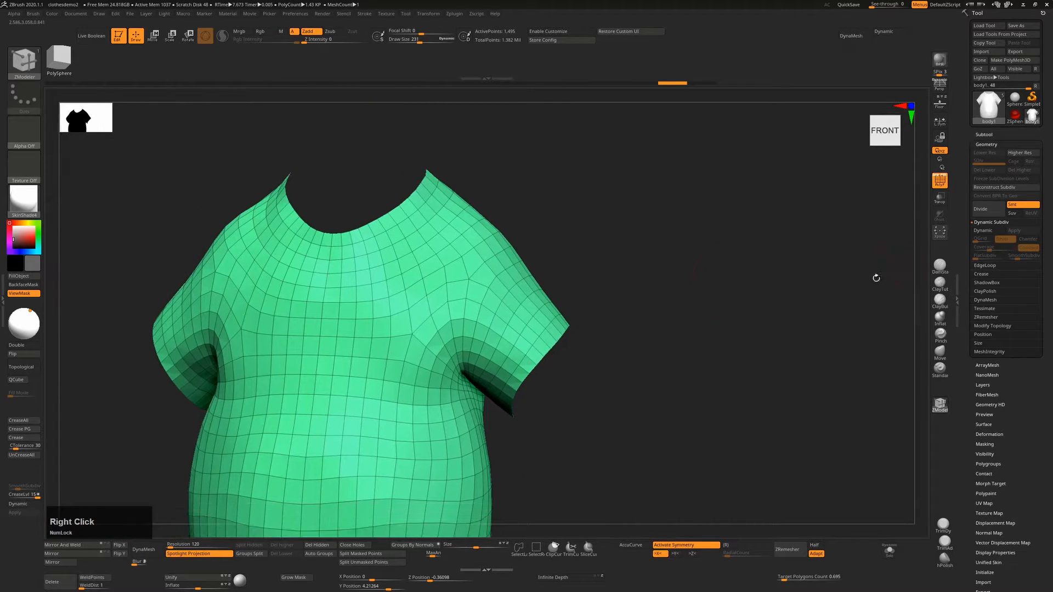
{"action": "left_click", "coordinate": [986, 317]}
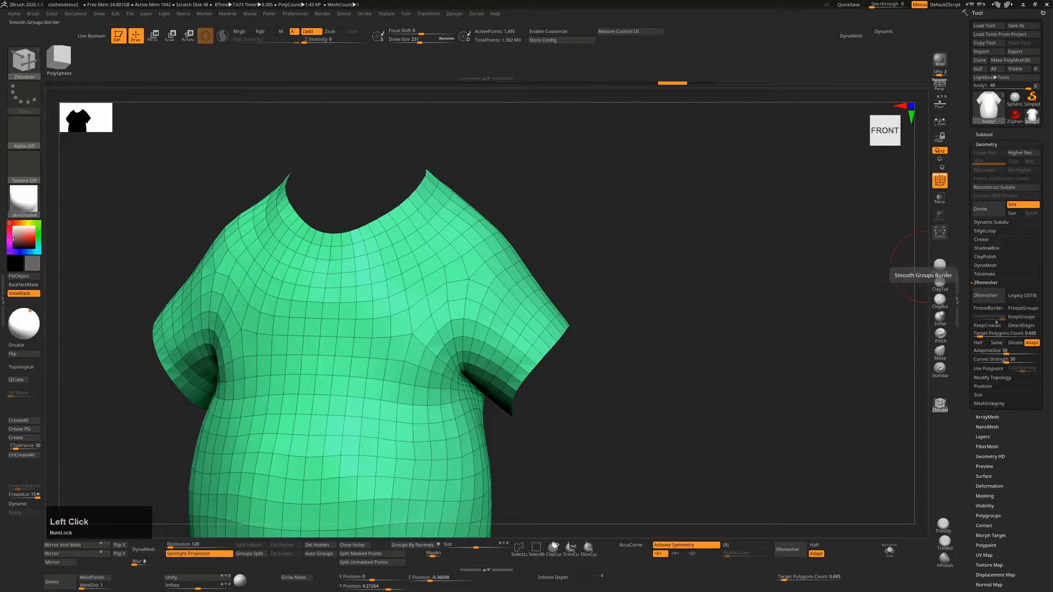
{"action": "left_click", "coordinate": [997, 343]}
{"action": "right_click_drag", "start_coordinate": [868, 330], "coordinate": [893, 293]}
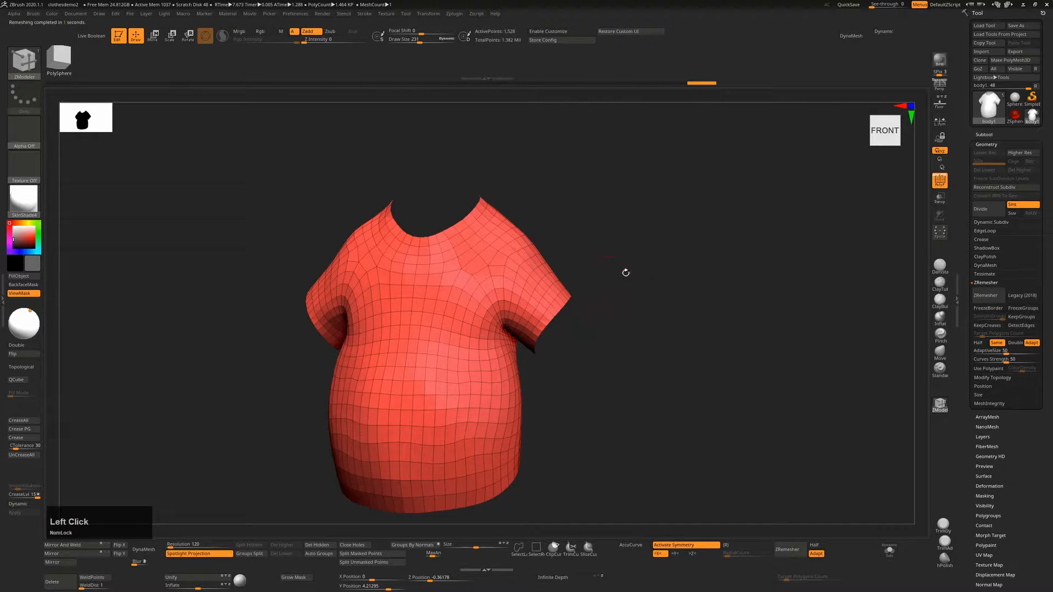
Try adding an edge loop near the shoulder of the remeshed shirt with ZModeler, and undo it.
{"action": "right_click_drag", "start_coordinate": [626, 273], "coordinate": [603, 411], "text": "ctrl"}
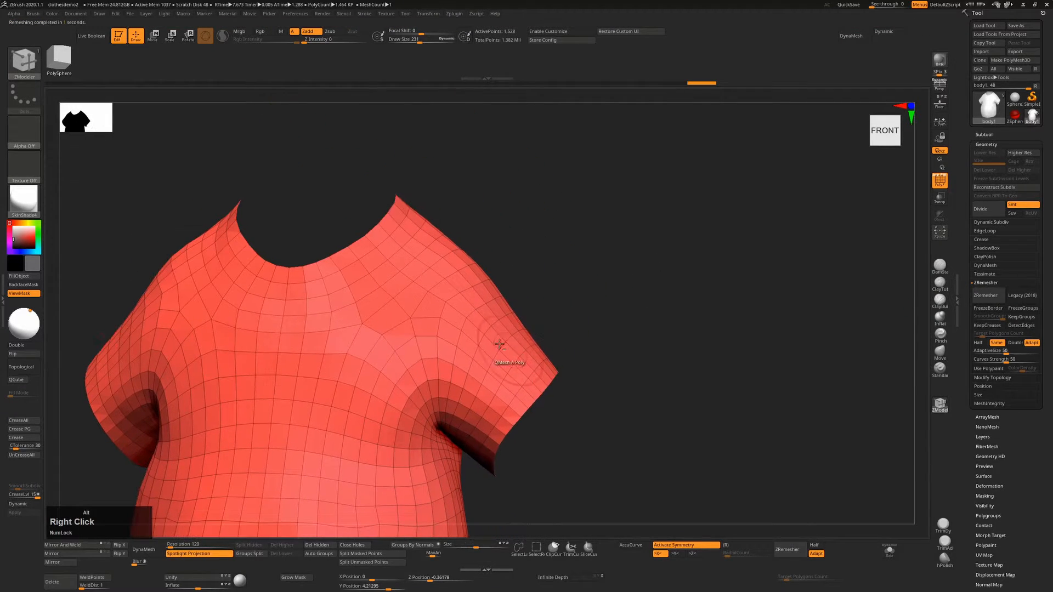
{"action": "left_click", "coordinate": [451, 324]}
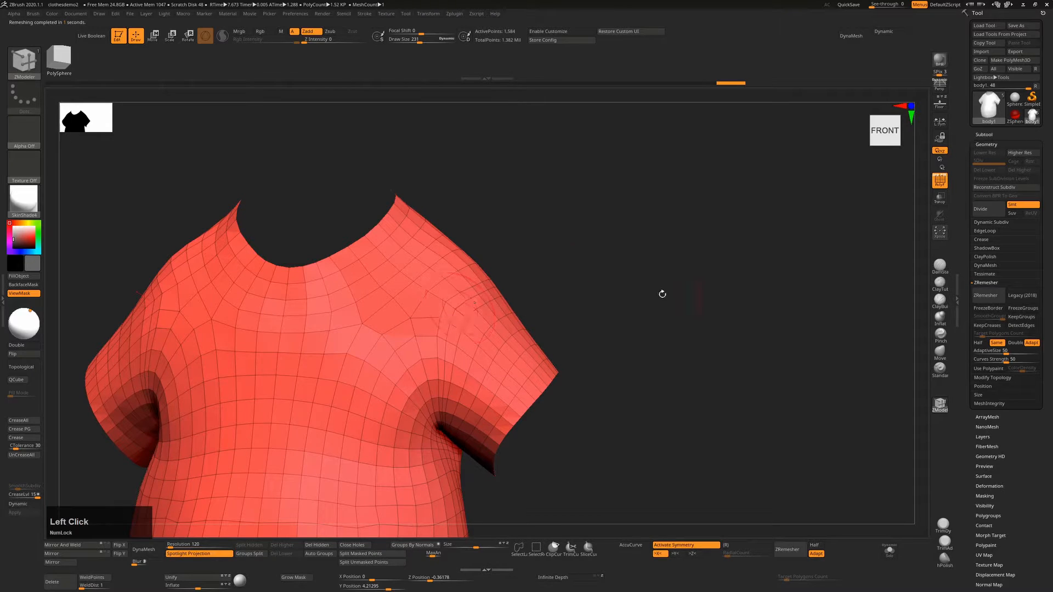
{"action": "key", "text": "ctrl+z"}
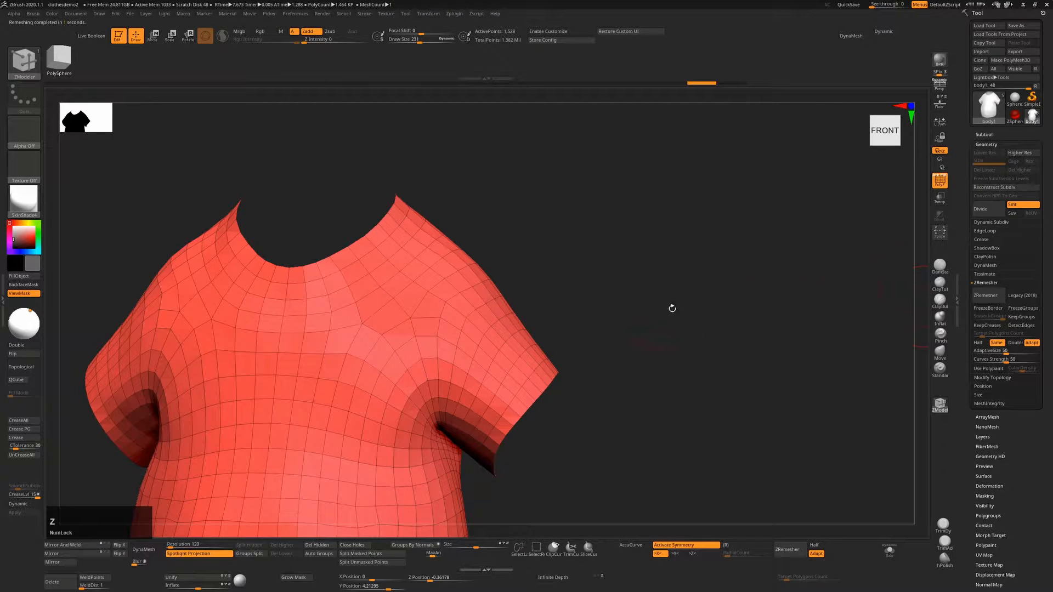
Adjust the contour of the shirt's shoulders with the Move brush at draw sizes of 244 and 189.
{"action": "left_click_drag", "start_coordinate": [672, 309], "coordinate": [580, 297]}
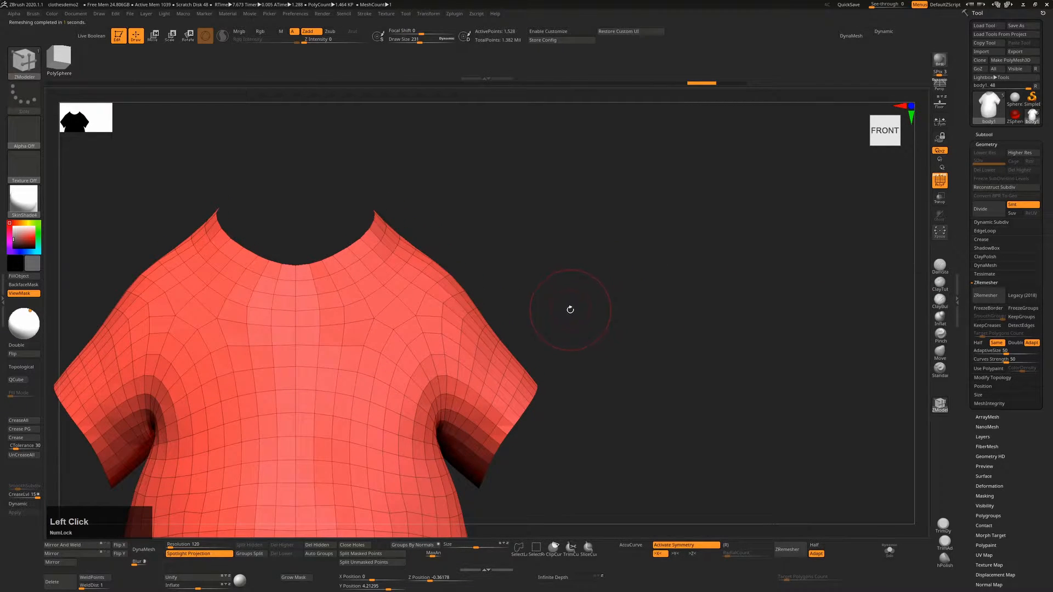
{"action": "key", "text": "alt+w"}
{"action": "left_click_drag", "start_coordinate": [454, 282], "coordinate": [455, 293]}
{"action": "key", "text": "bracketleft"}
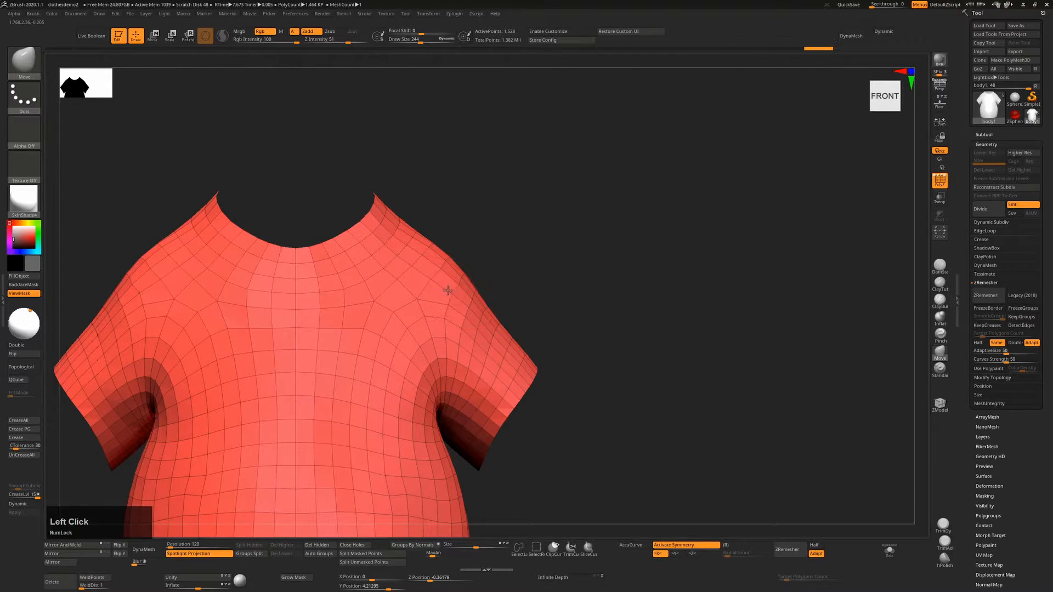
{"action": "left_click_drag", "start_coordinate": [457, 284], "coordinate": [460, 283]}
{"action": "right_click_drag", "start_coordinate": [659, 287], "coordinate": [659, 303]}
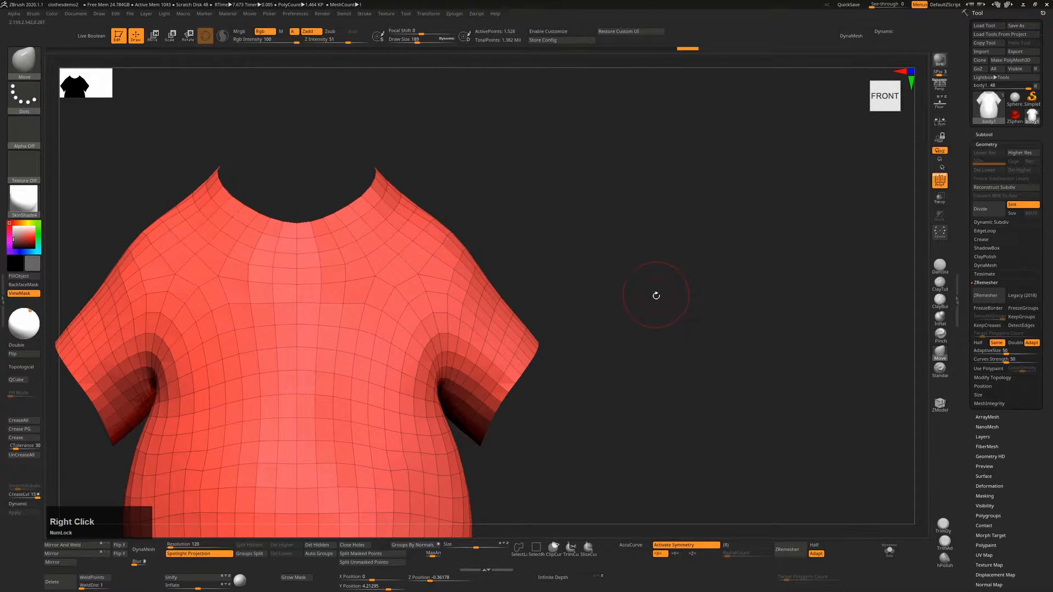
Open the shirt's EdgeLoop settings and set the Panel Loops thickness to 0.0151.
{"action": "left_click_drag", "start_coordinate": [656, 295], "coordinate": [677, 313]}
{"action": "right_click_drag", "start_coordinate": [677, 313], "coordinate": [677, 339]}
{"action": "left_click_drag", "start_coordinate": [676, 338], "coordinate": [616, 367]}
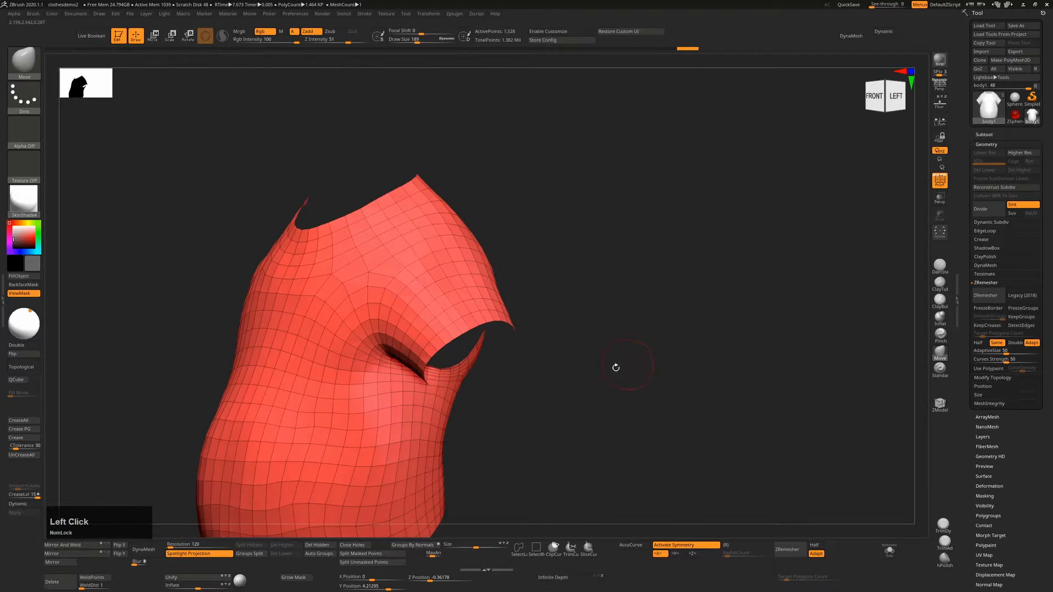
{"action": "right_click_drag", "start_coordinate": [531, 397], "coordinate": [588, 324], "text": "alt"}
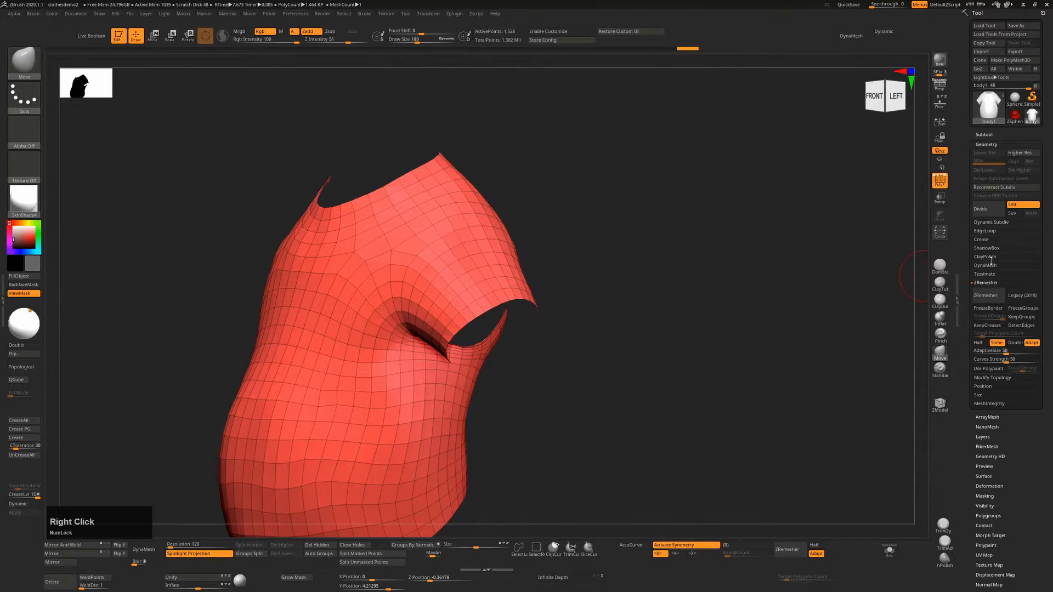
{"action": "left_click", "coordinate": [993, 231]}
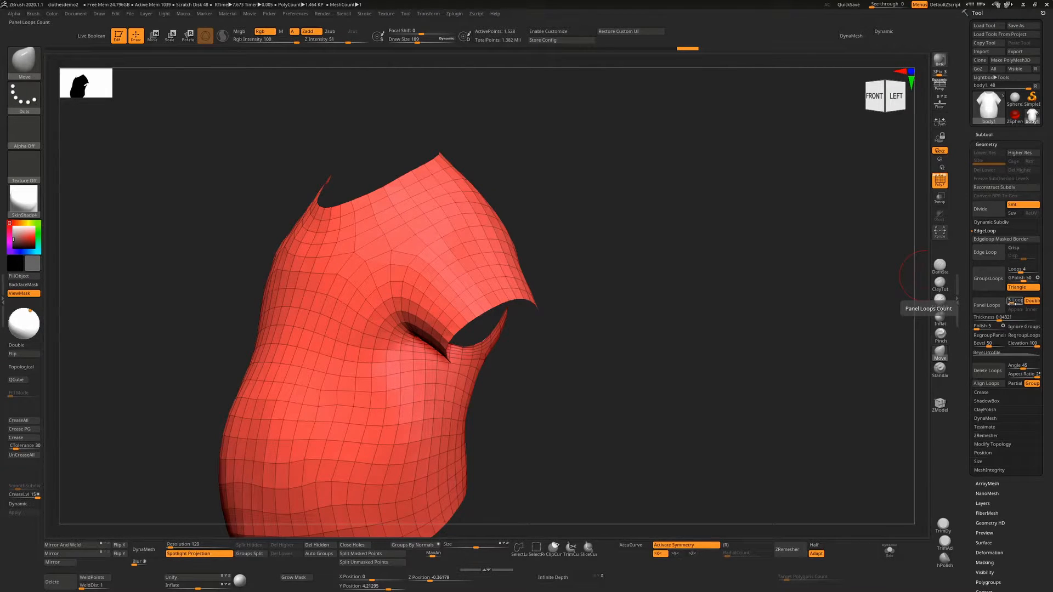
{"action": "left_click", "coordinate": [997, 318]}
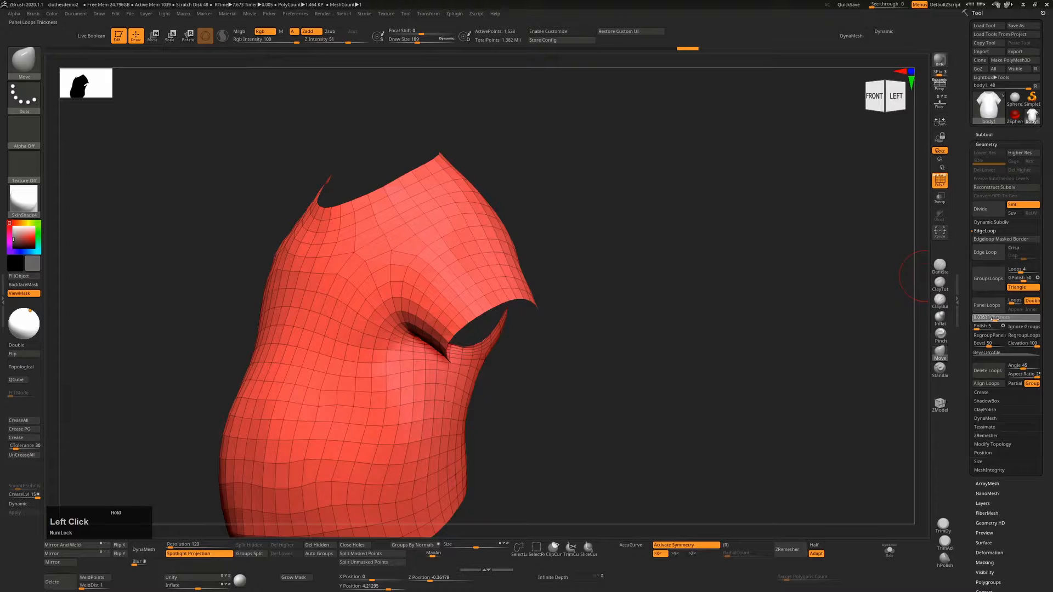
{"action": "left_click_drag", "start_coordinate": [994, 318], "coordinate": [993, 322]}
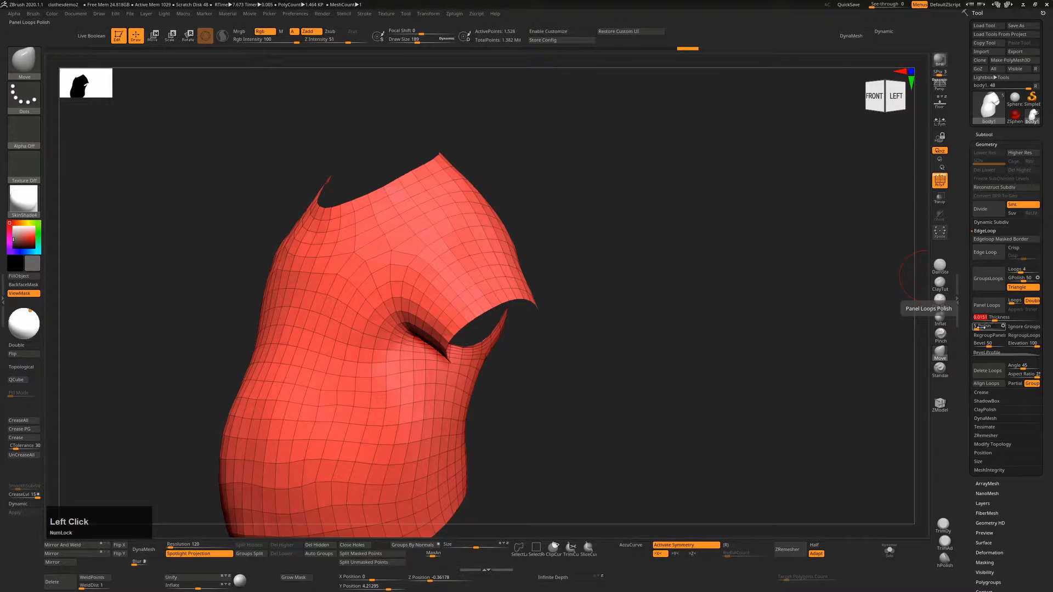
{"action": "right_click_drag", "start_coordinate": [682, 331], "coordinate": [711, 308], "text": "alt"}
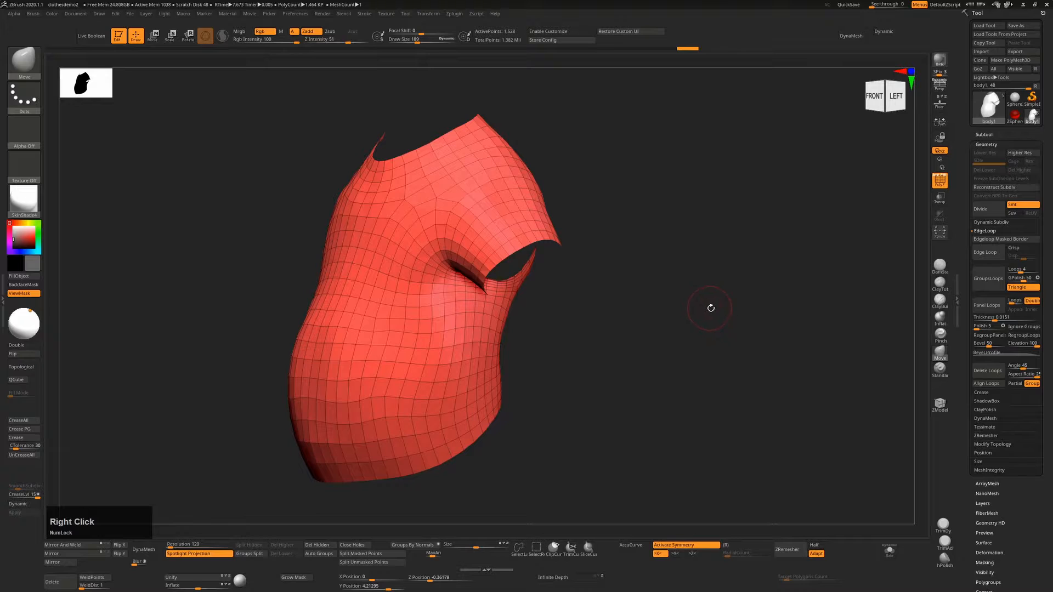
Set the Panel Loops Polish to 0 and test Panel Loops on the shirt before and after the change, undoing each result.
{"action": "left_click", "coordinate": [989, 308]}
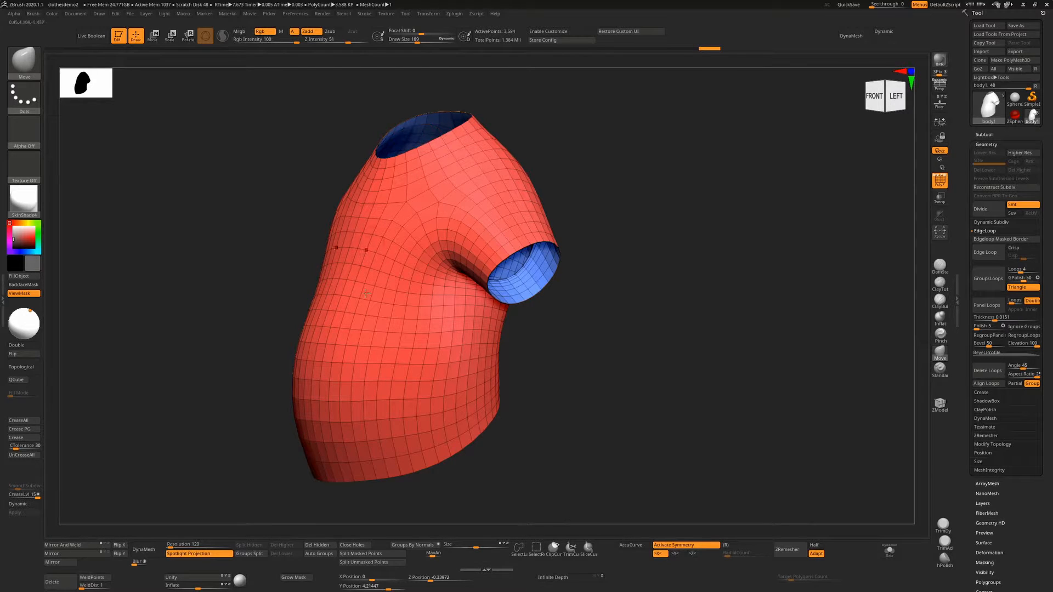
{"action": "key", "text": "ctrl+z"}
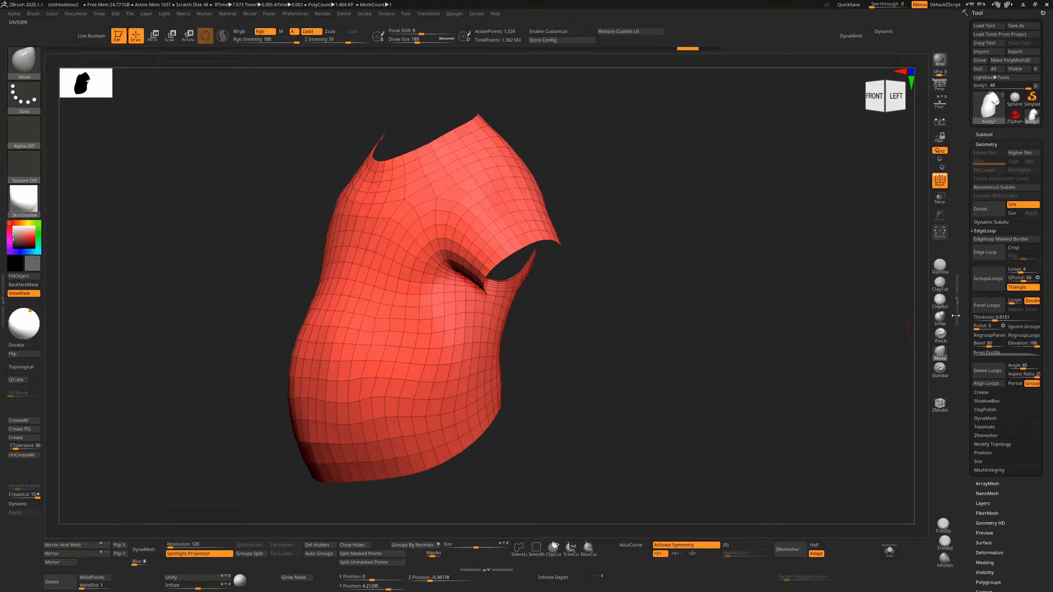
{"action": "left_click", "coordinate": [975, 327]}
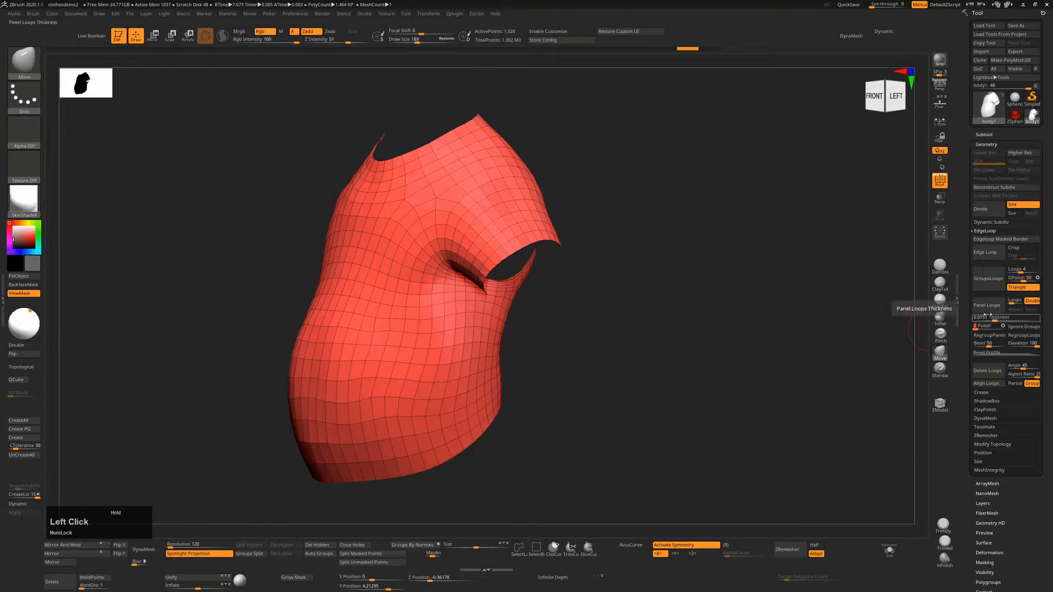
{"action": "left_click", "coordinate": [989, 307]}
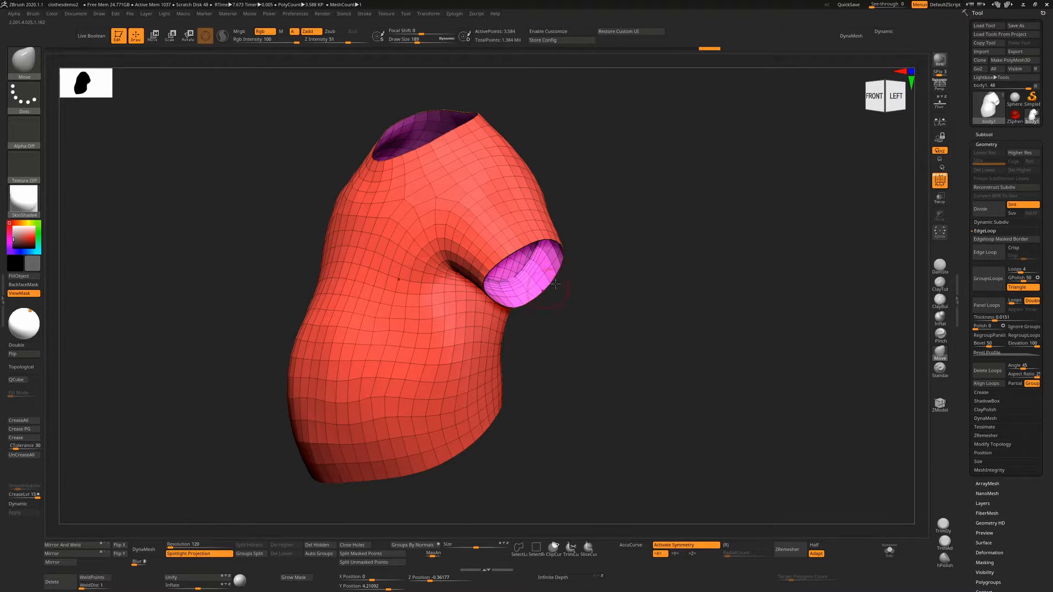
{"action": "right_click_drag", "start_coordinate": [582, 281], "coordinate": [646, 305]}
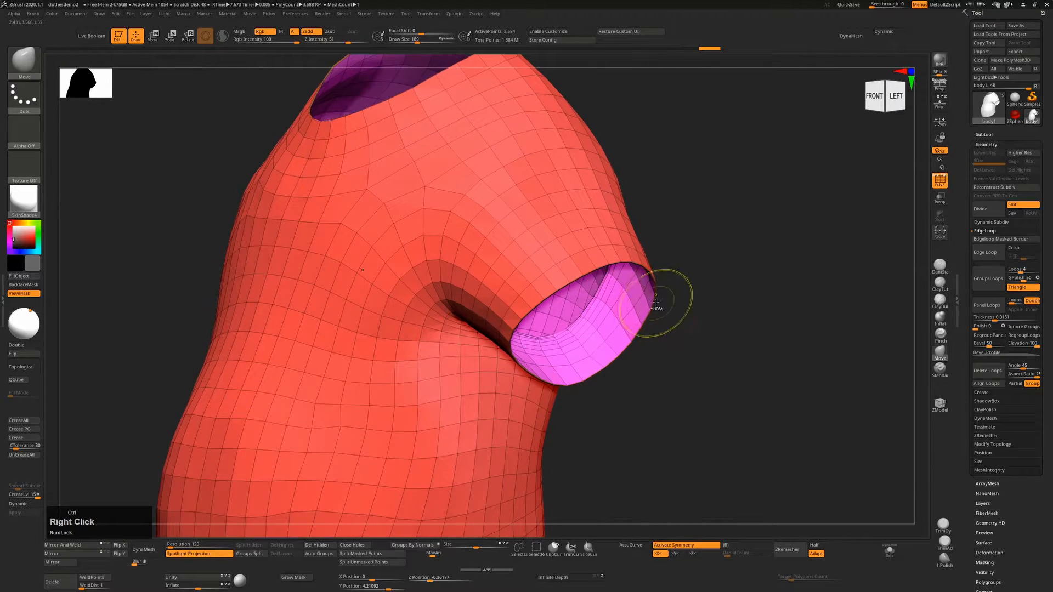
{"action": "key", "text": "ctrl+z"}
Set the Panel Loops thickness to 0.05561, try it on the shirt, and undo the result after checking the sleeve.
{"action": "left_click", "coordinate": [996, 317]}
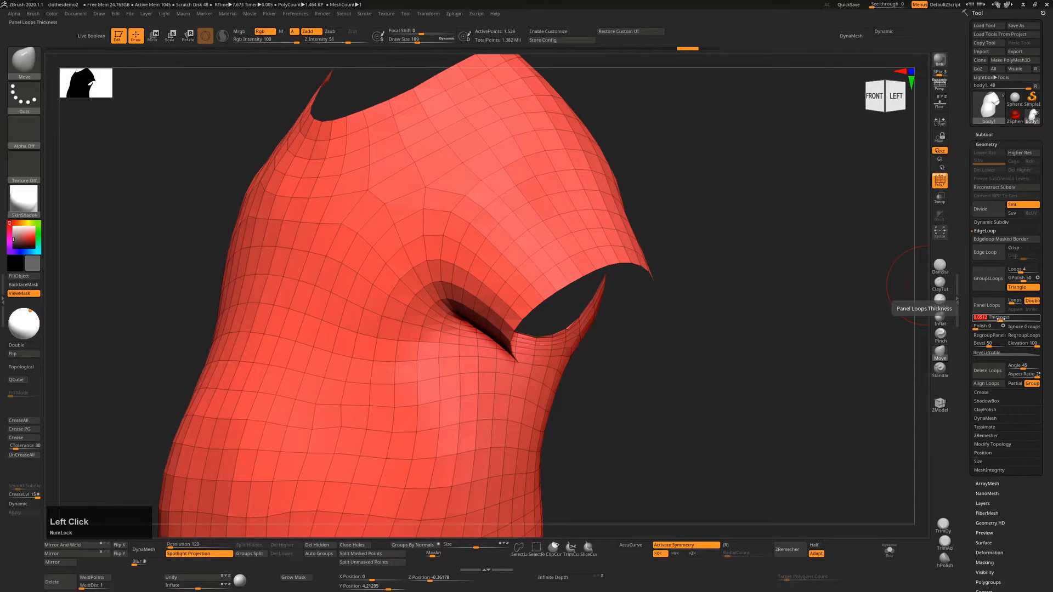
{"action": "left_click", "coordinate": [982, 304]}
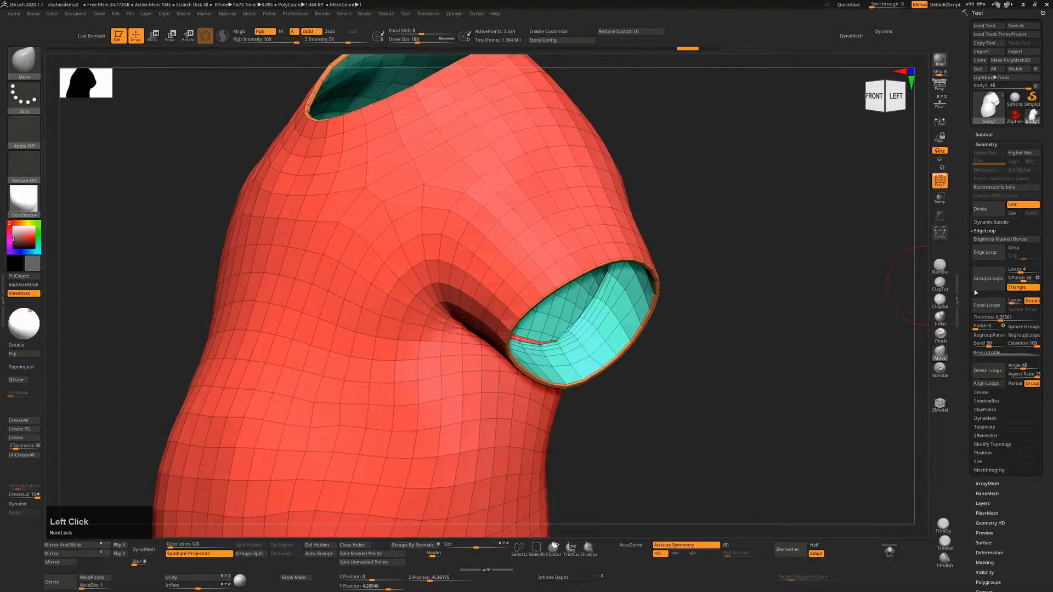
{"action": "right_click_drag", "start_coordinate": [688, 353], "coordinate": [663, 334], "text": "alt"}
{"action": "left_click_drag", "start_coordinate": [663, 335], "coordinate": [651, 331]}
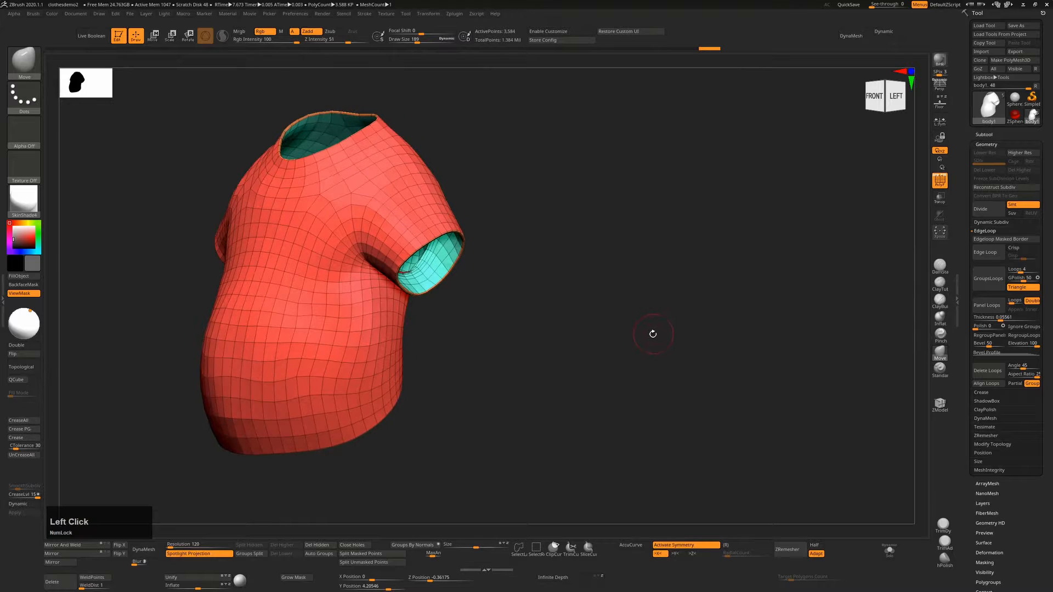
{"action": "key", "text": "shift+f"}
{"action": "right_click_drag", "start_coordinate": [652, 309], "coordinate": [780, 310], "text": "alt"}
{"action": "key", "text": "shift+f"}
{"action": "key", "text": "ctrl+z"}
{"action": "left_click_drag", "start_coordinate": [781, 310], "coordinate": [778, 313]}
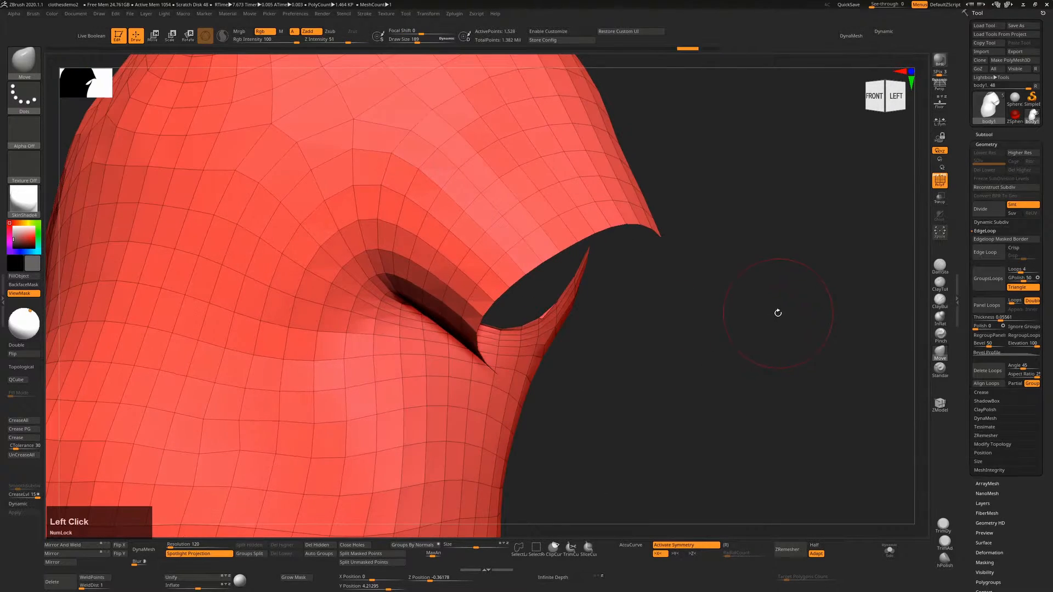
Reapply Panel Loops to the shirt and open the Bevel Profile curve, with the draw size set to 69.
{"action": "left_click", "coordinate": [987, 305]}
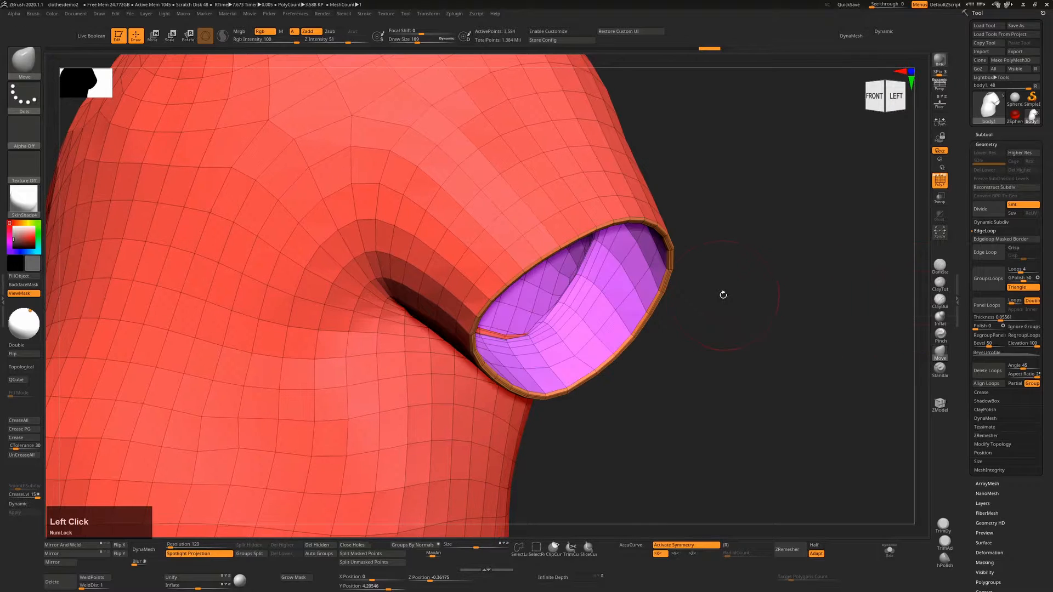
{"action": "mouse_move", "coordinate": [722, 294]}
{"action": "right_mouse_down", "text": "alt"}
{"action": "mouse_move", "coordinate": [719, 346]}
{"action": "mouse_move", "coordinate": [514, 232]}
{"action": "mouse_move", "coordinate": [611, 298]}
{"action": "mouse_move", "coordinate": [726, 286]}
{"action": "right_mouse_up", "text": "alt"}
{"action": "left_click_drag", "start_coordinate": [727, 286], "coordinate": [647, 293]}
{"action": "left_click", "coordinate": [995, 353]}
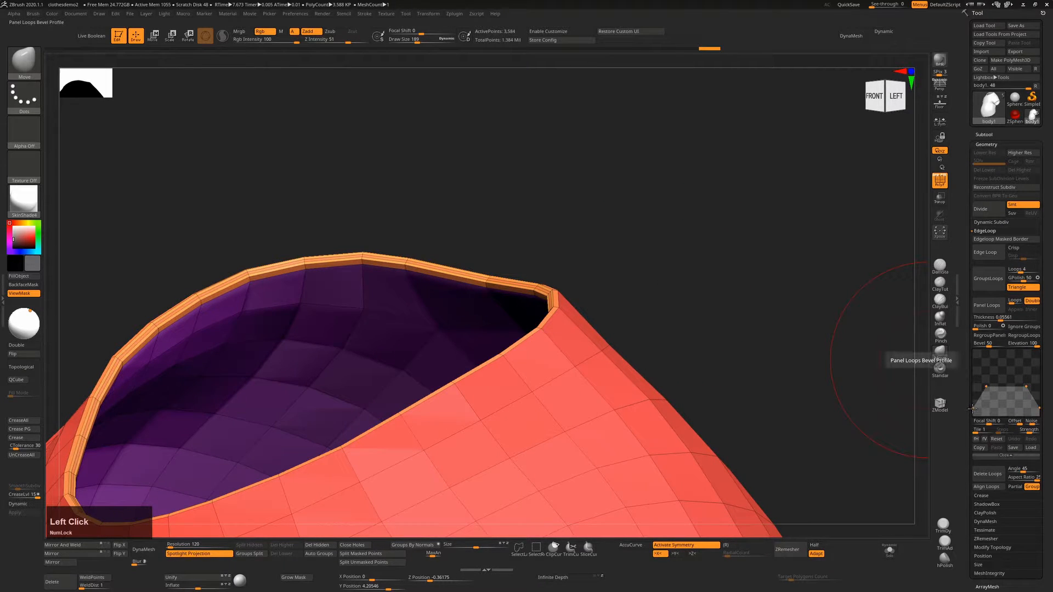
{"action": "key", "text": "s"}
{"action": "left_click_drag", "start_coordinate": [582, 318], "coordinate": [567, 318]}
{"action": "left_click_drag", "start_coordinate": [699, 299], "coordinate": [765, 323]}
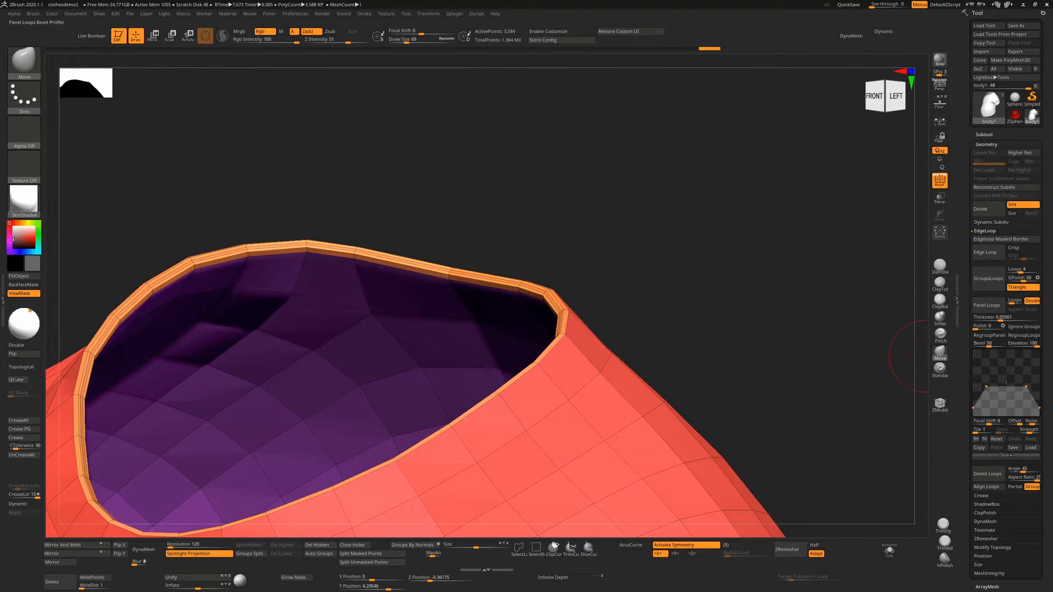
Pull the middle of the Bevel Profile curve down into a V, test it with Panel Loops, and undo the result.
{"action": "left_click_drag", "start_coordinate": [1007, 387], "coordinate": [1004, 396]}
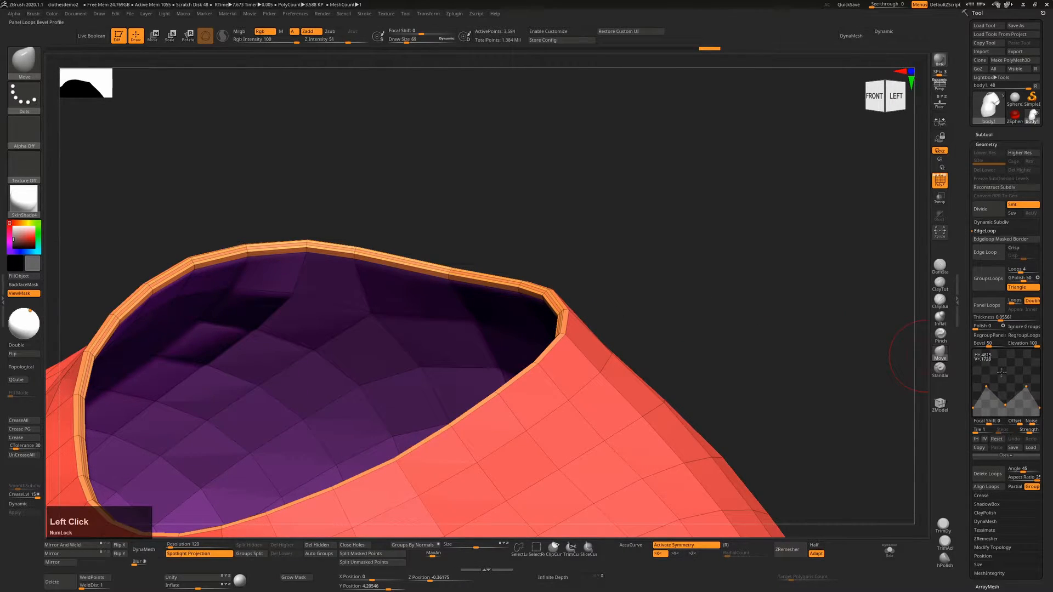
{"action": "key", "text": "ctrl+z"}
{"action": "left_click", "coordinate": [997, 307]}
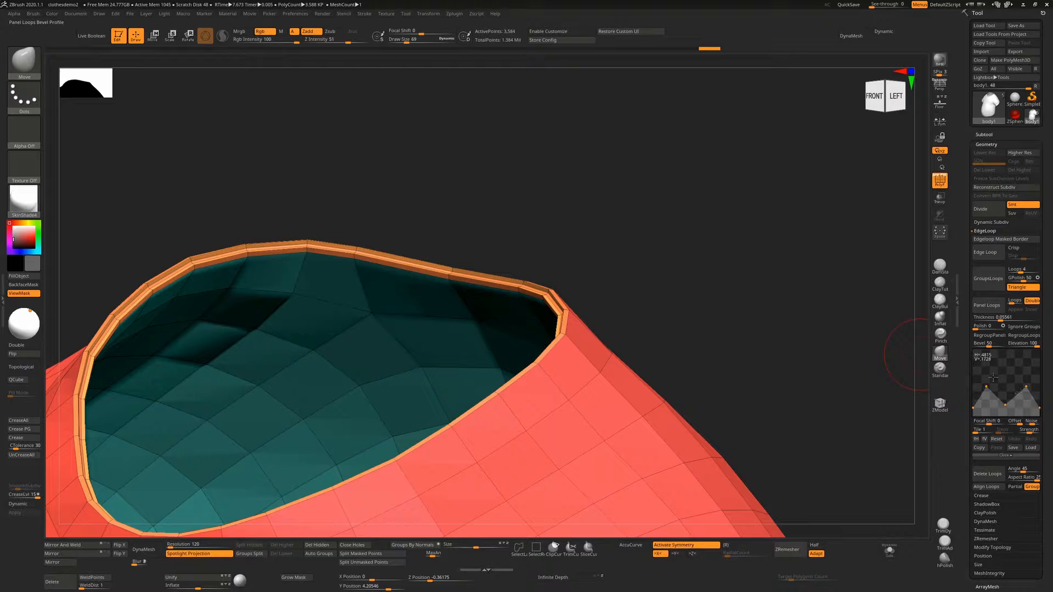
{"action": "key", "text": "ctrl+z"}
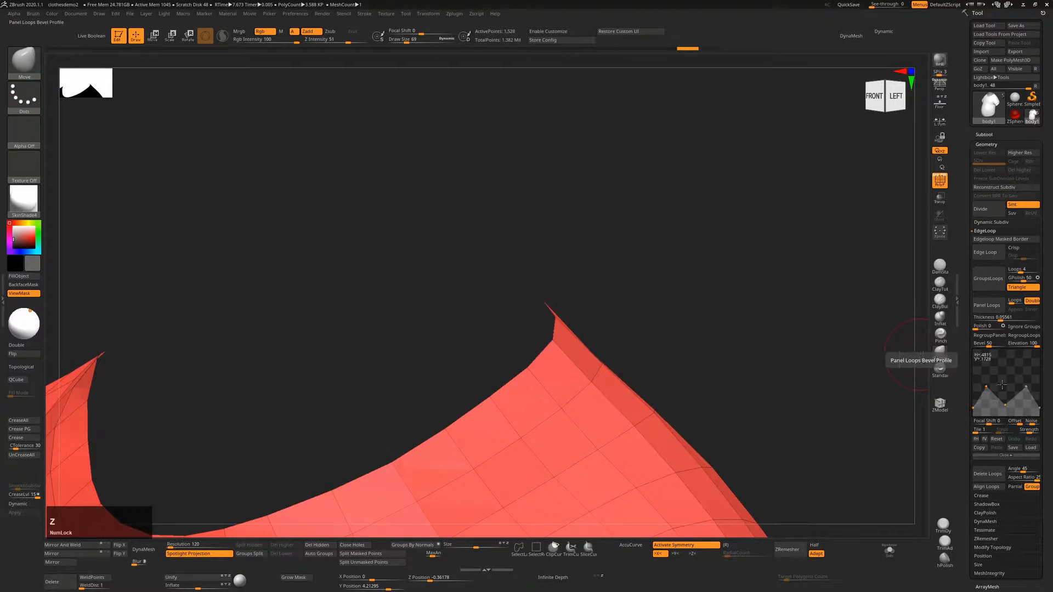
Set the Panel Loops Bevel to 0, test it on the shirt's neckline, and undo the result.
{"action": "left_click", "coordinate": [975, 344]}
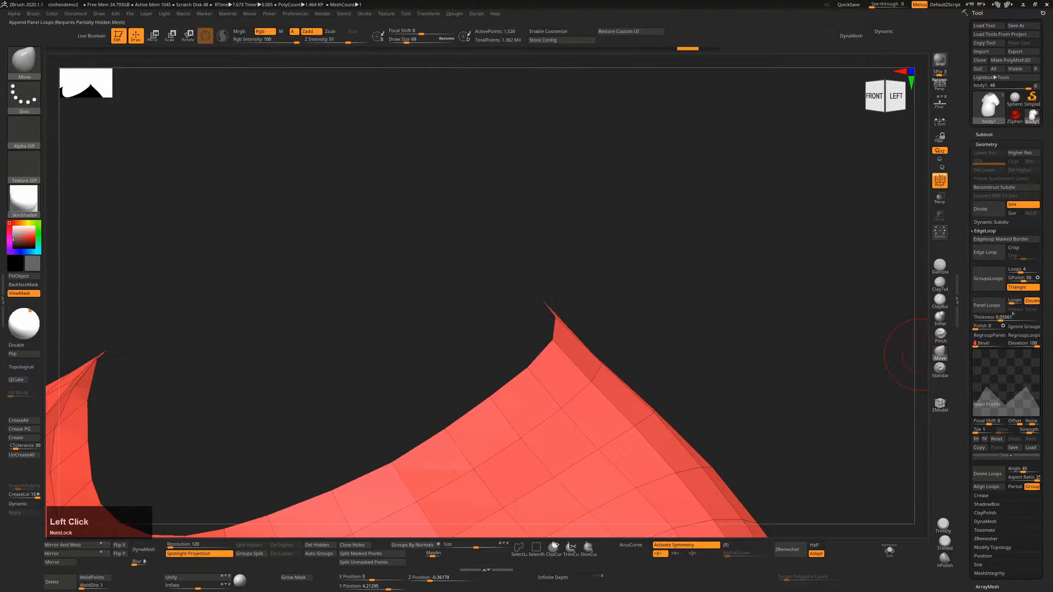
{"action": "left_click", "coordinate": [996, 307]}
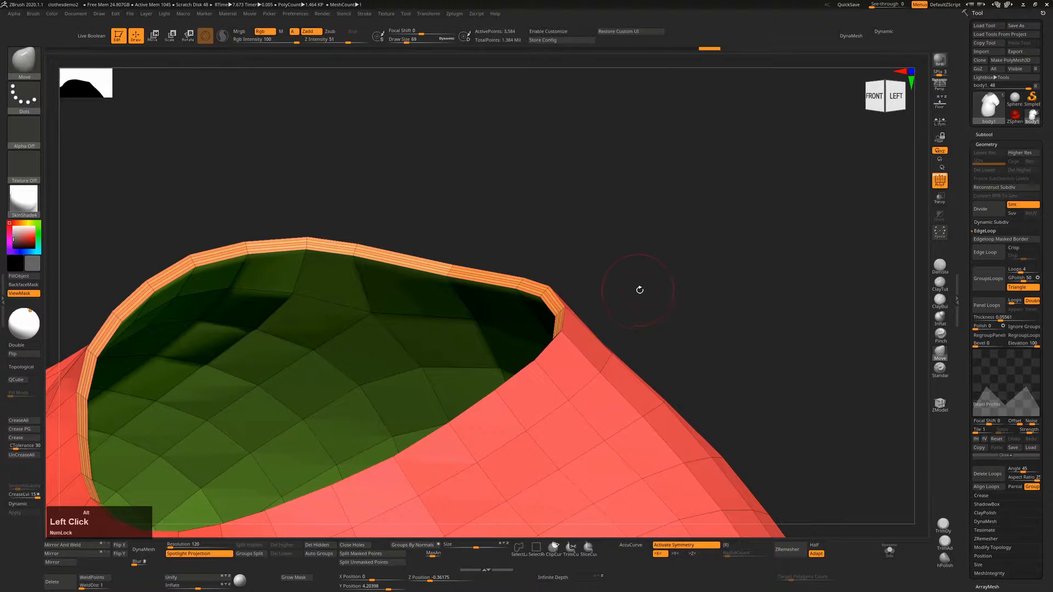
{"action": "right_click_drag", "start_coordinate": [640, 290], "coordinate": [647, 301], "text": "ctrl"}
{"action": "right_click_drag", "start_coordinate": [594, 228], "coordinate": [642, 387], "text": "alt"}
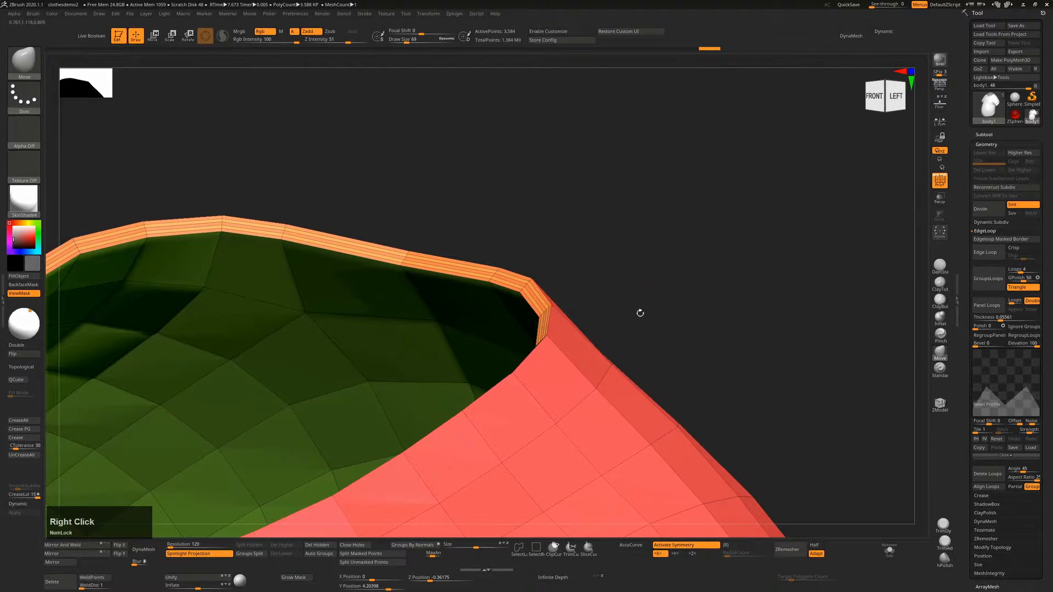
{"action": "key", "text": "ctrl+z"}
Reduce the Panel Loops count to 1 and apply Panel Loops to give the shirt a simple, clean thickness.
{"action": "left_click_drag", "start_coordinate": [1012, 302], "coordinate": [1008, 302]}
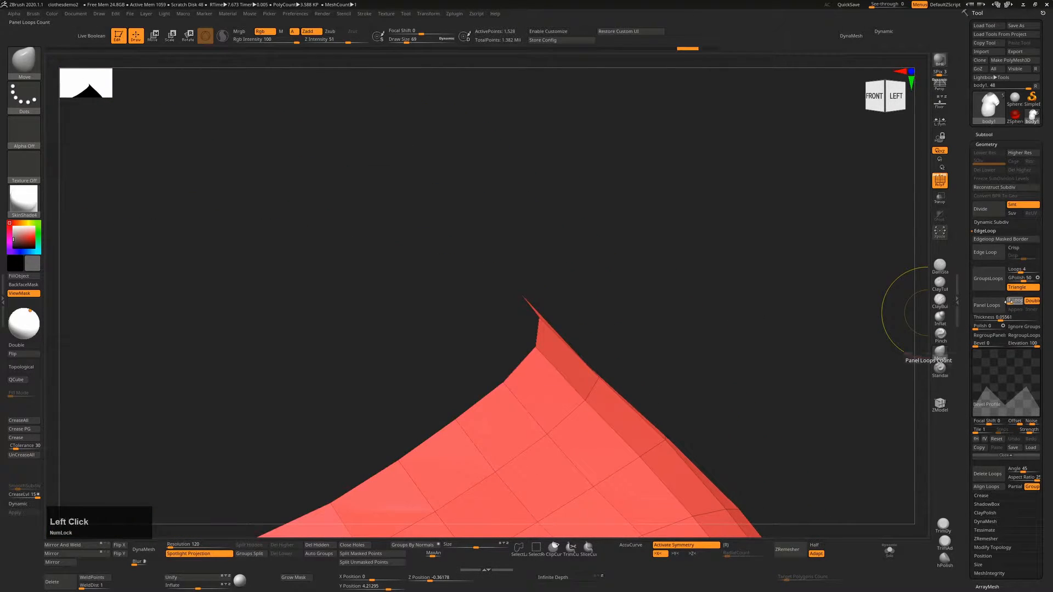
{"action": "left_click", "coordinate": [998, 306]}
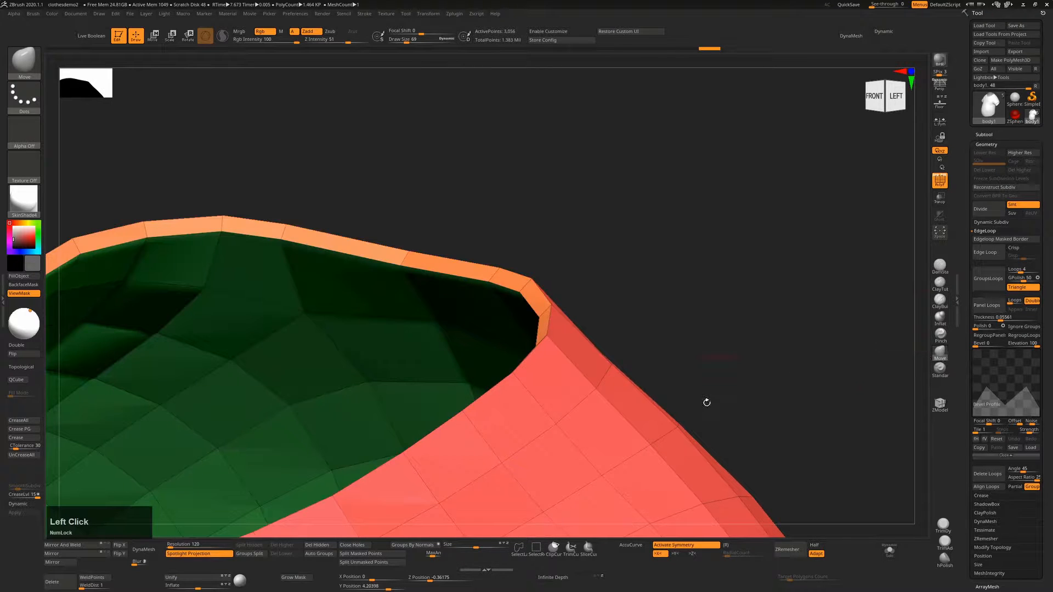
{"action": "right_click_drag", "start_coordinate": [705, 404], "coordinate": [696, 334]}
{"action": "right_click_drag", "start_coordinate": [683, 384], "coordinate": [665, 230], "text": "alt"}
{"action": "right_click_drag", "start_coordinate": [686, 414], "coordinate": [666, 215], "text": "alt"}
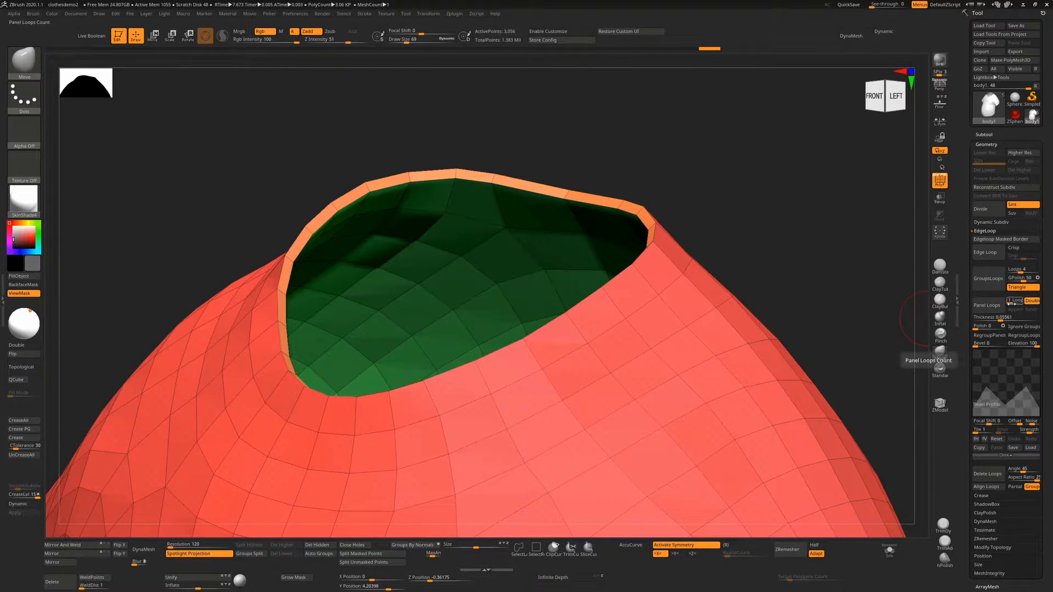
{"action": "left_click", "coordinate": [994, 317]}
{"action": "right_click_drag", "start_coordinate": [779, 379], "coordinate": [720, 316], "text": "alt"}
{"action": "left_click_drag", "start_coordinate": [856, 328], "coordinate": [852, 343]}
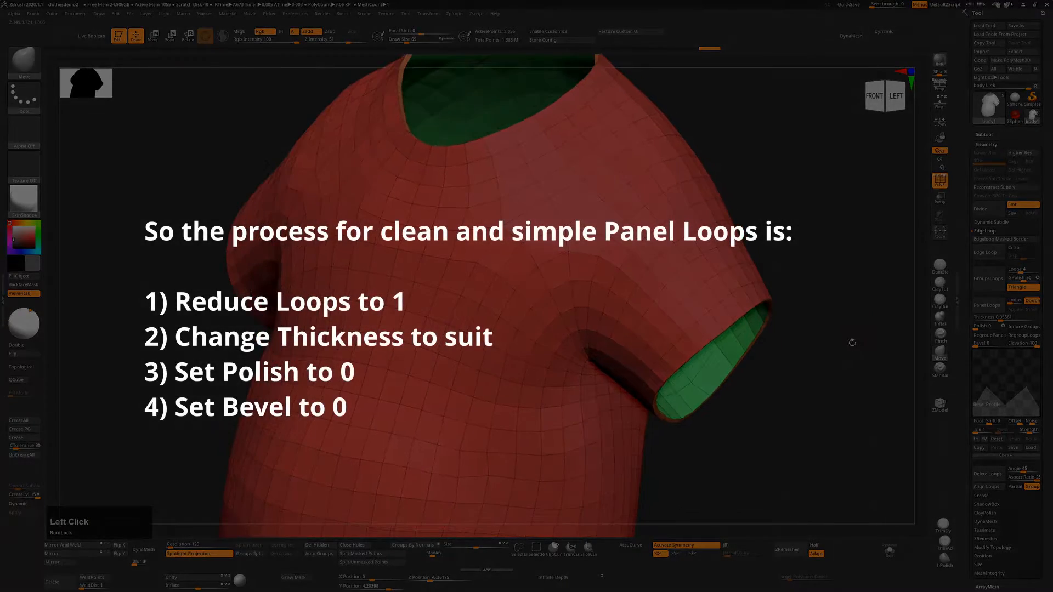
Enable Dynamic Subdivision on the shirt and hide the polyframe to examine the smoothed surface.
{"action": "left_click", "coordinate": [992, 223]}
{"action": "left_click", "coordinate": [982, 230]}
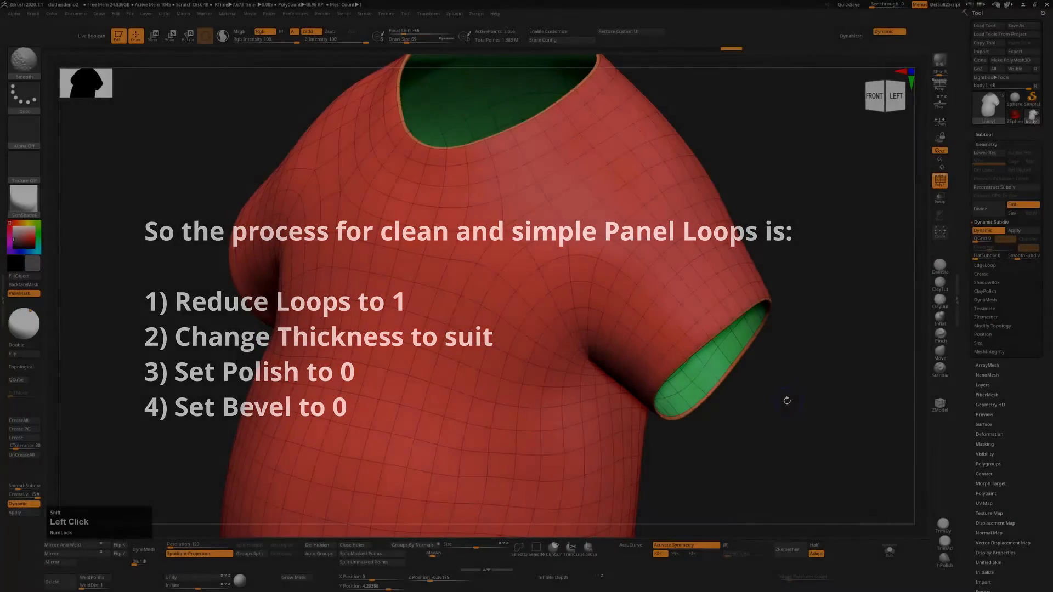
{"action": "key", "text": "shift+f"}
{"action": "right_click_drag", "start_coordinate": [790, 399], "coordinate": [807, 324], "text": "ctrl"}
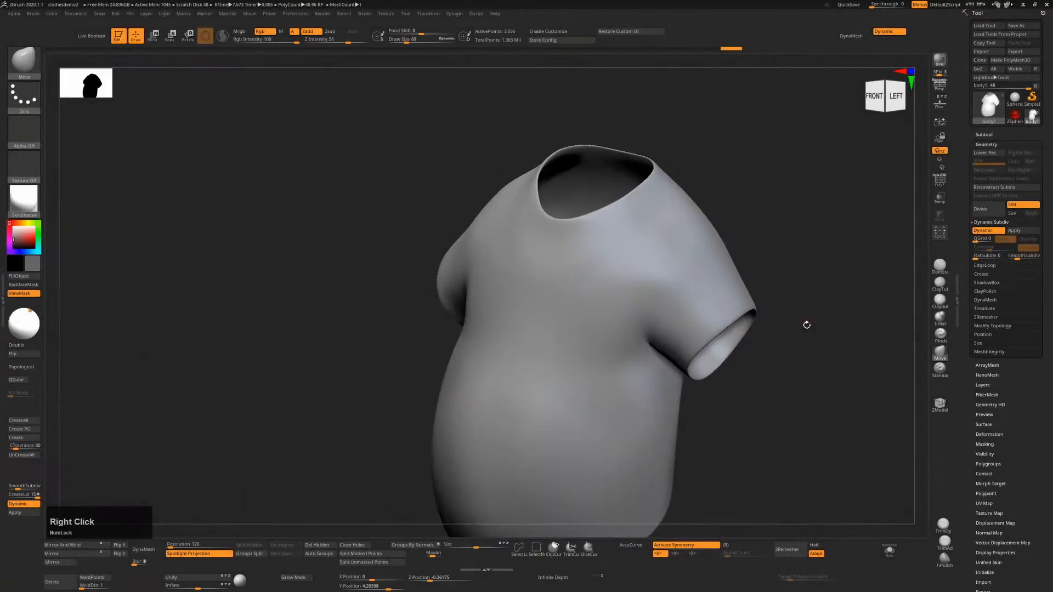
{"action": "left_click_drag", "start_coordinate": [805, 364], "coordinate": [806, 350], "text": "shift"}
{"action": "right_click_drag", "start_coordinate": [825, 403], "coordinate": [802, 334], "text": "alt"}
{"action": "left_click_drag", "start_coordinate": [806, 334], "coordinate": [786, 345]}
{"action": "right_click_drag", "start_coordinate": [787, 332], "coordinate": [796, 382], "text": "alt"}
Show the shirt's polyframe again, turn Dynamic Subdivision off, and switch to the ZModeler brush.
{"action": "key", "text": "shift+f"}
{"action": "right_click_drag", "start_coordinate": [813, 301], "coordinate": [822, 336], "text": "ctrl"}
{"action": "key", "text": "shift+d"}
{"action": "right_click_drag", "start_coordinate": [821, 235], "coordinate": [821, 271], "text": "alt"}
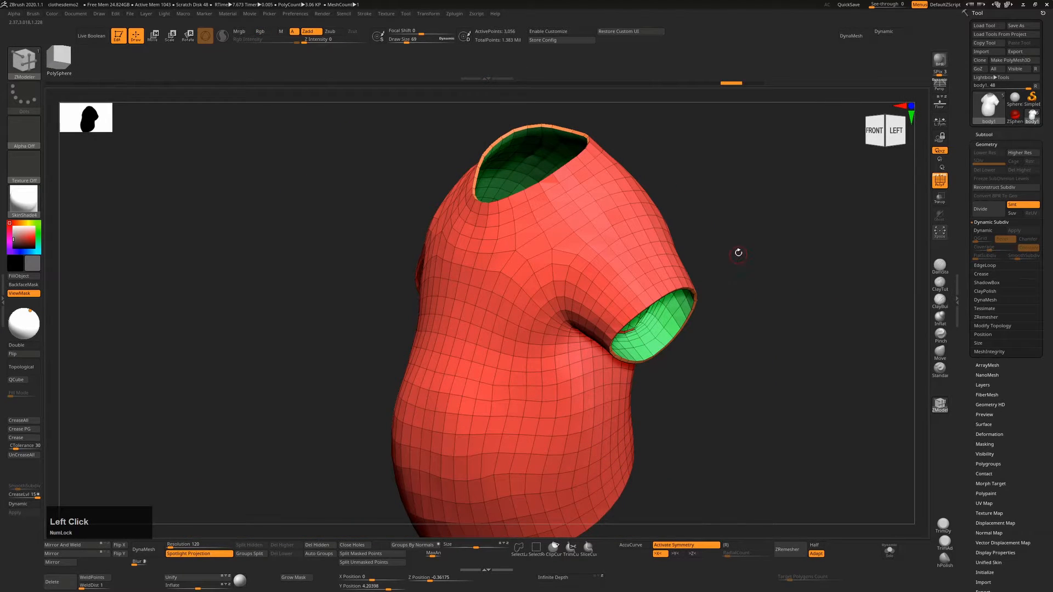
Try beveling the edge loop around the shirt's shoulder with ZModeler's Bevel action on EdgeLoop Complete, and undo it.
{"action": "right_click_drag", "start_coordinate": [738, 253], "coordinate": [766, 254], "text": "ctrl"}
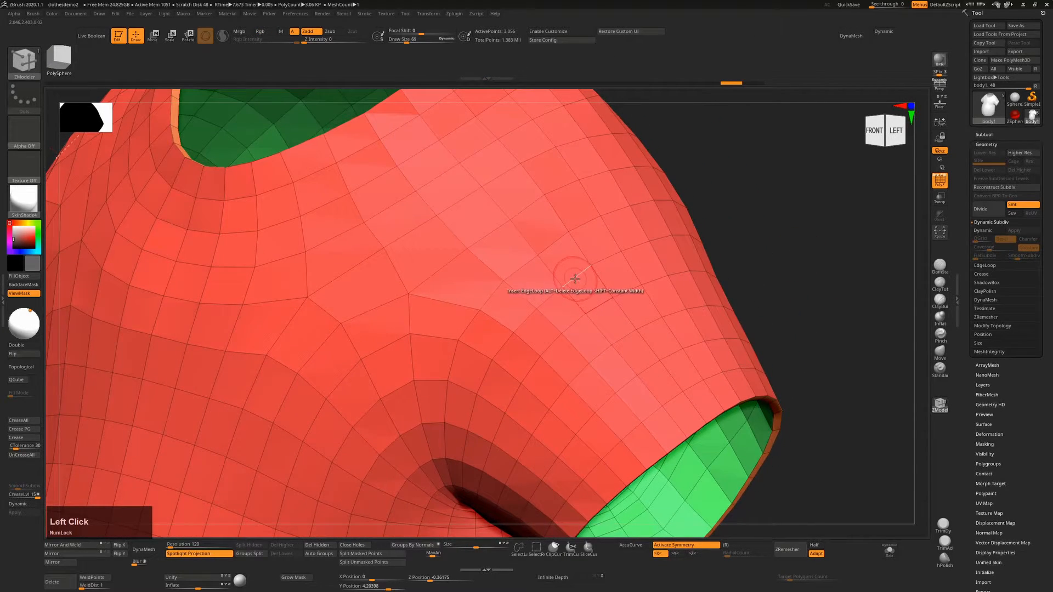
{"action": "key", "text": "space"}
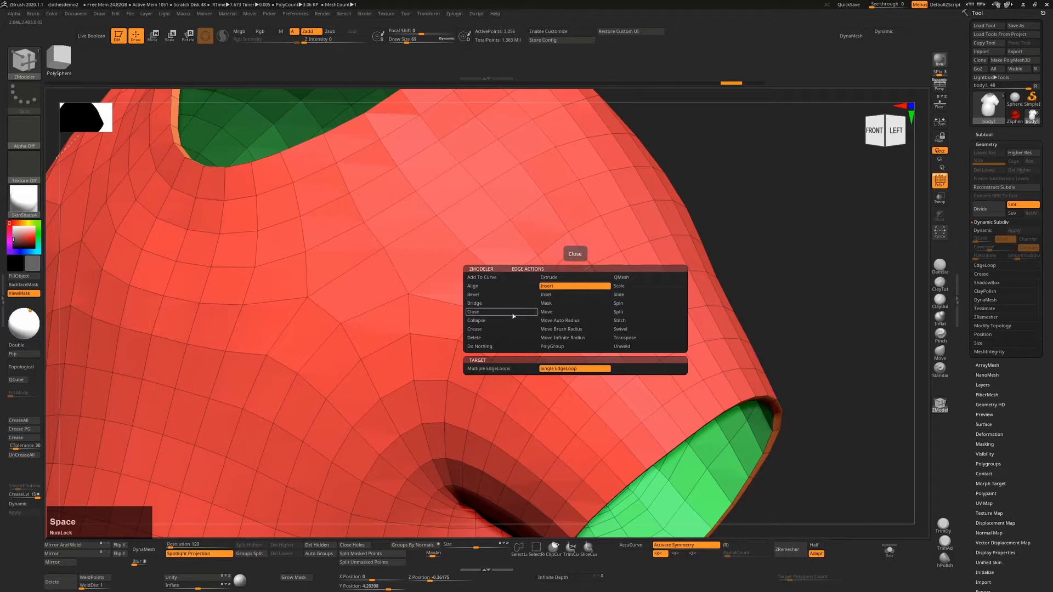
{"action": "left_click", "coordinate": [494, 296]}
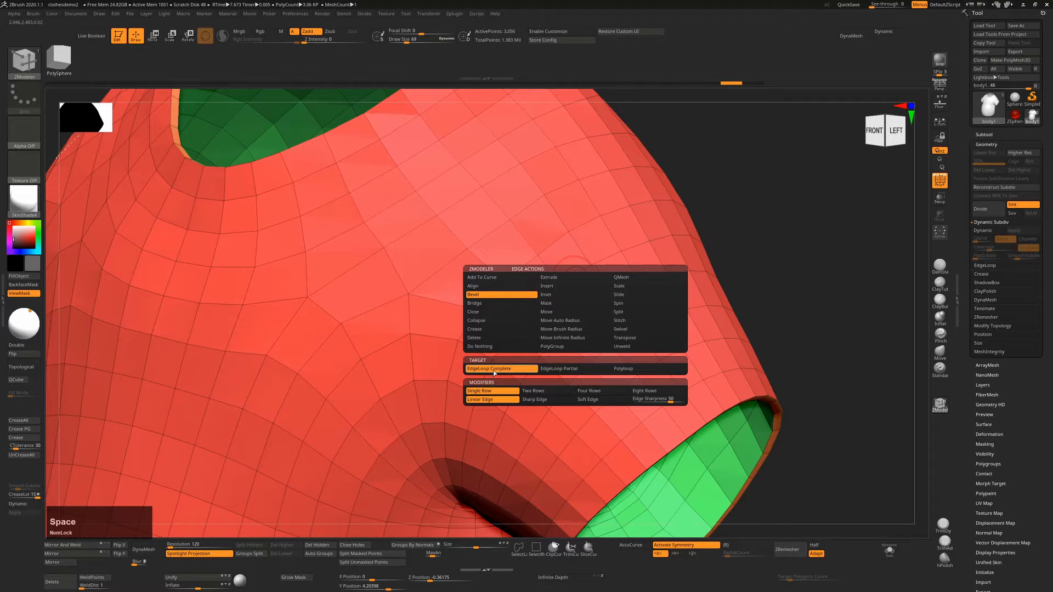
{"action": "mouse_move", "coordinate": [575, 294]}
{"action": "left_mouse_down"}
{"action": "mouse_move", "coordinate": [564, 278]}
{"action": "mouse_move", "coordinate": [573, 281]}
{"action": "left_mouse_up"}
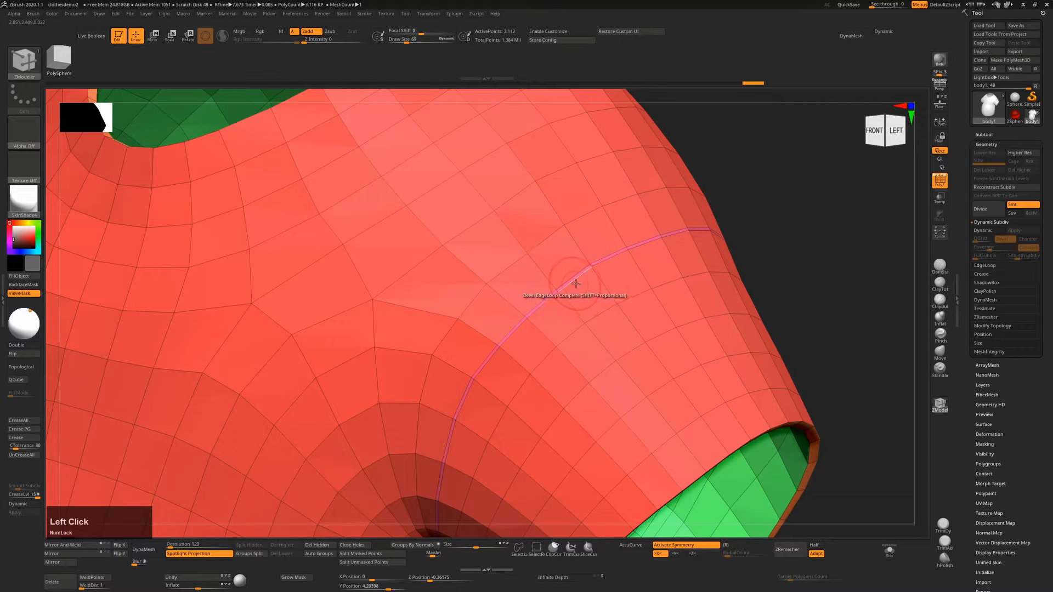
{"action": "right_click_drag", "start_coordinate": [584, 267], "coordinate": [580, 313], "text": "ctrl"}
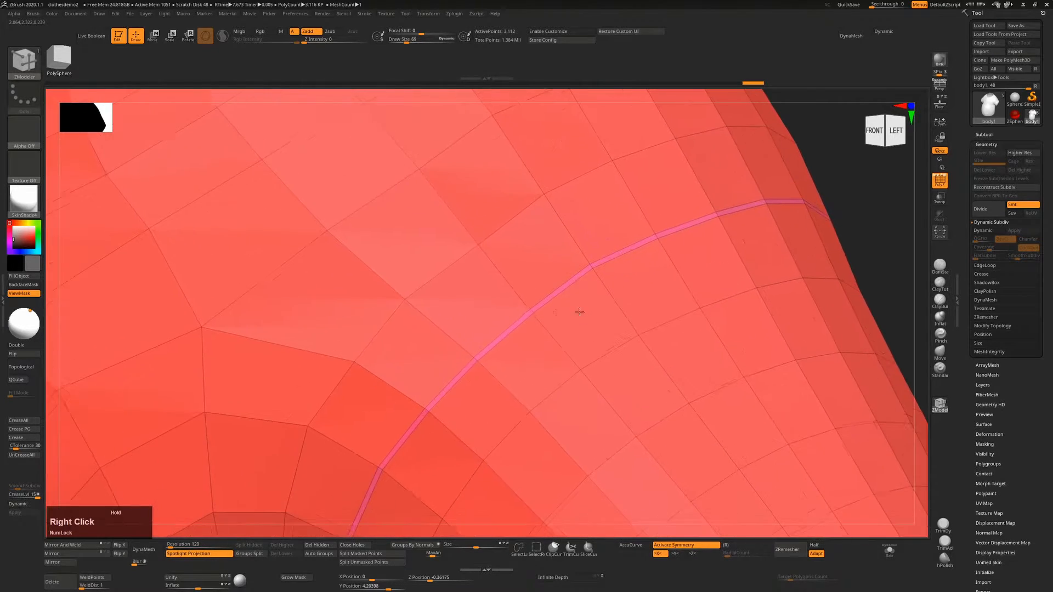
{"action": "key", "text": "ctrl+z"}
Try a slightly wider bevel on the shoulder edge loop, turn Dynamic Subdivision on, and undo the bevel.
{"action": "key", "text": "shift+d"}
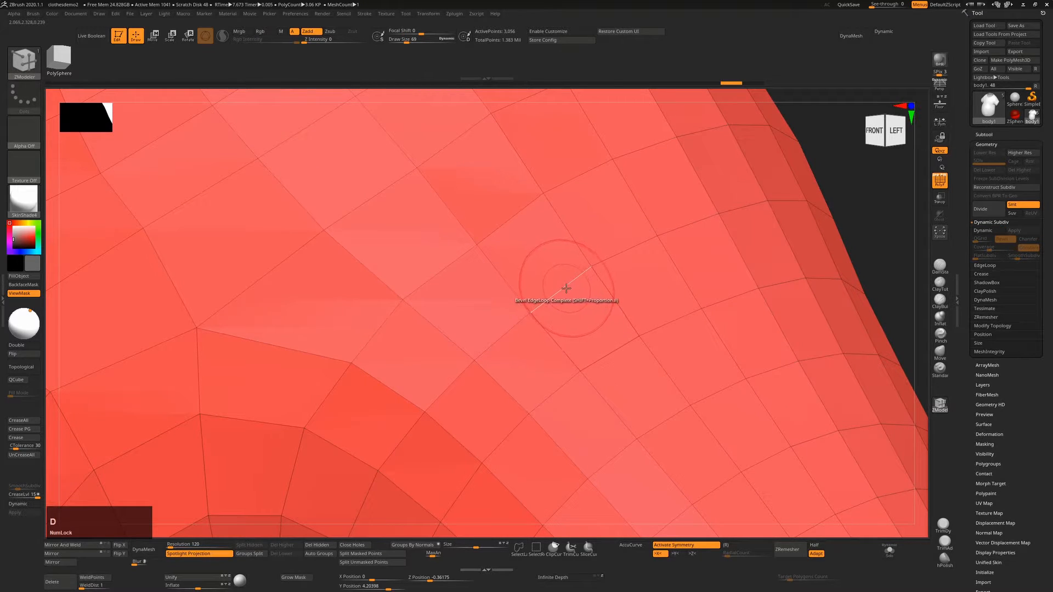
{"action": "mouse_move", "coordinate": [570, 292]}
{"action": "left_mouse_down"}
{"action": "mouse_move", "coordinate": [569, 303]}
{"action": "mouse_move", "coordinate": [569, 292]}
{"action": "left_mouse_up"}
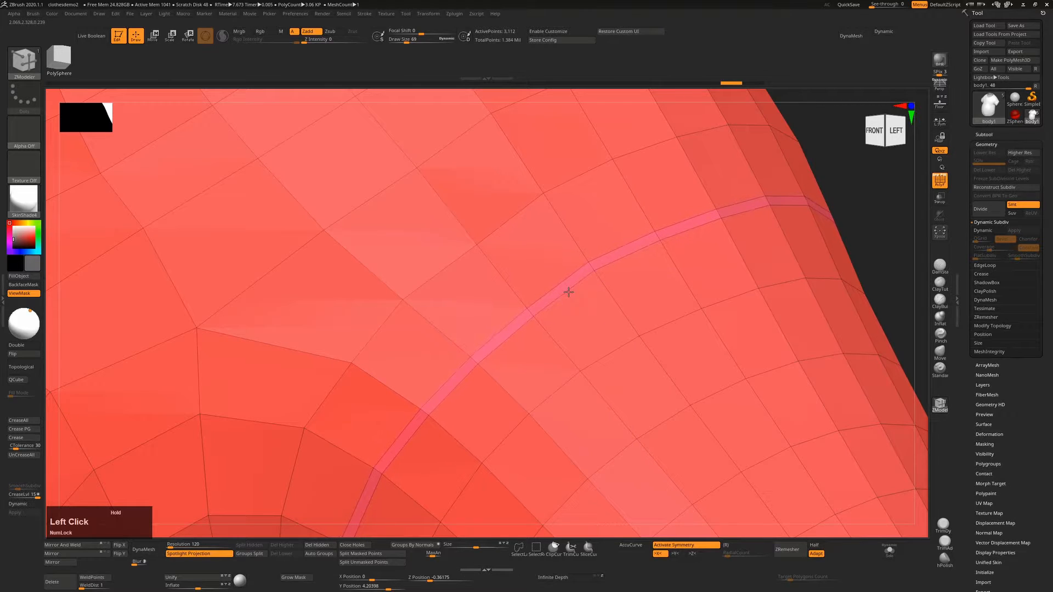
{"action": "right_click_drag", "start_coordinate": [568, 287], "coordinate": [558, 335]}
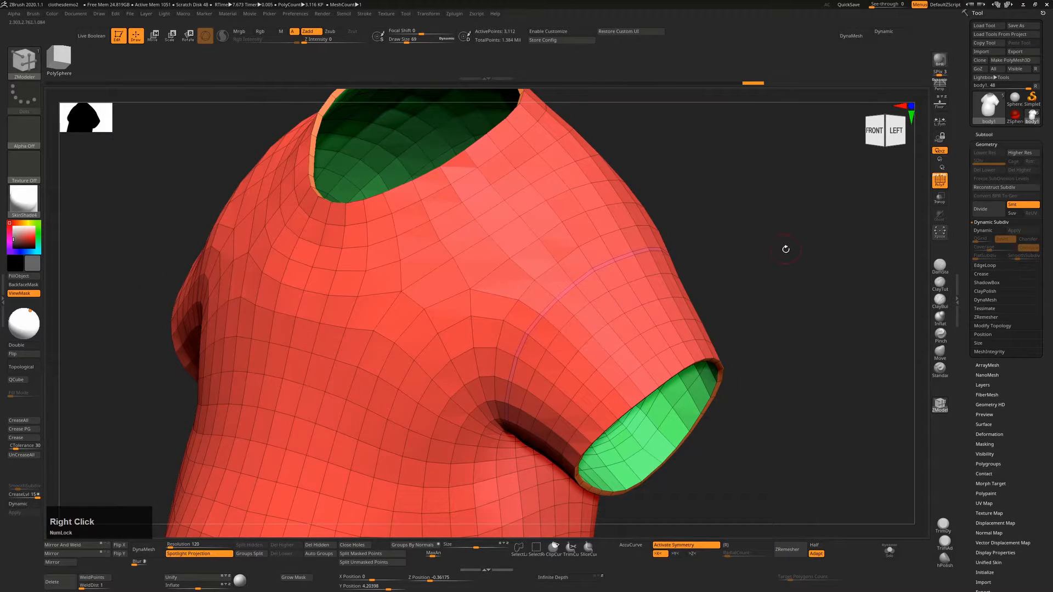
{"action": "left_click_drag", "start_coordinate": [786, 249], "coordinate": [684, 299], "text": "shift"}
{"action": "left_click_drag", "start_coordinate": [767, 280], "coordinate": [694, 276]}
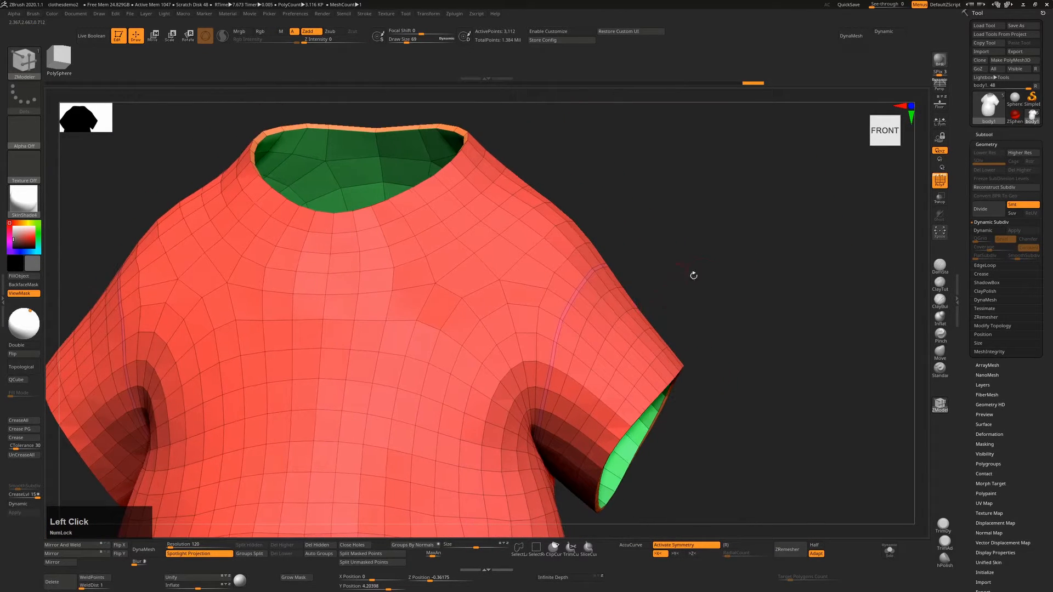
{"action": "left_click_drag", "start_coordinate": [757, 263], "coordinate": [670, 270]}
{"action": "key", "text": "d"}
{"action": "key", "text": "ctrl+z"}
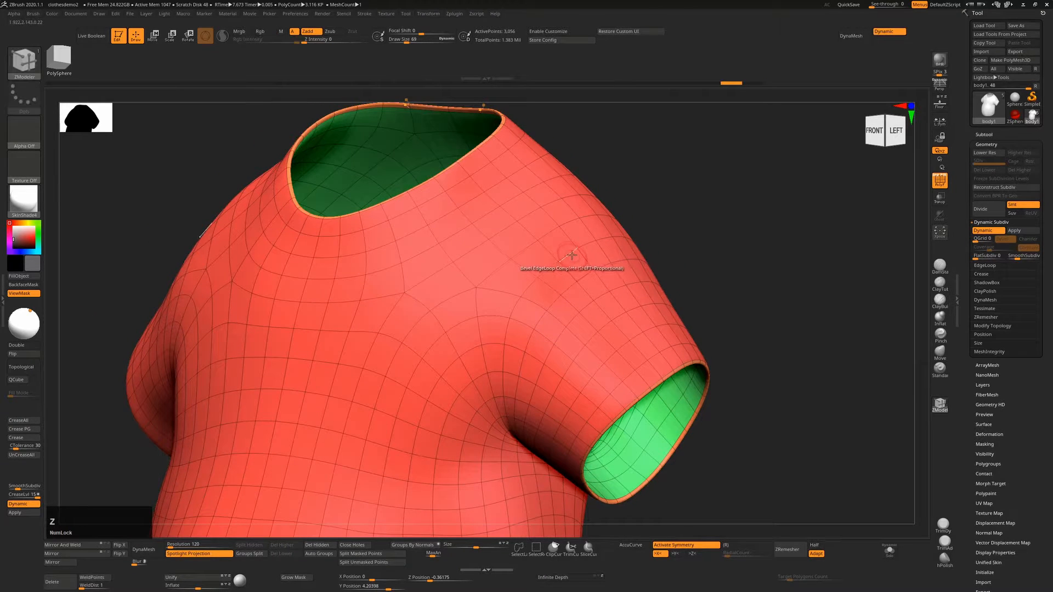
Try beveling the shirt's shoulder edge loop again with Dynamic Subdivision on, and undo the bevel.
{"action": "left_click", "coordinate": [571, 255]}
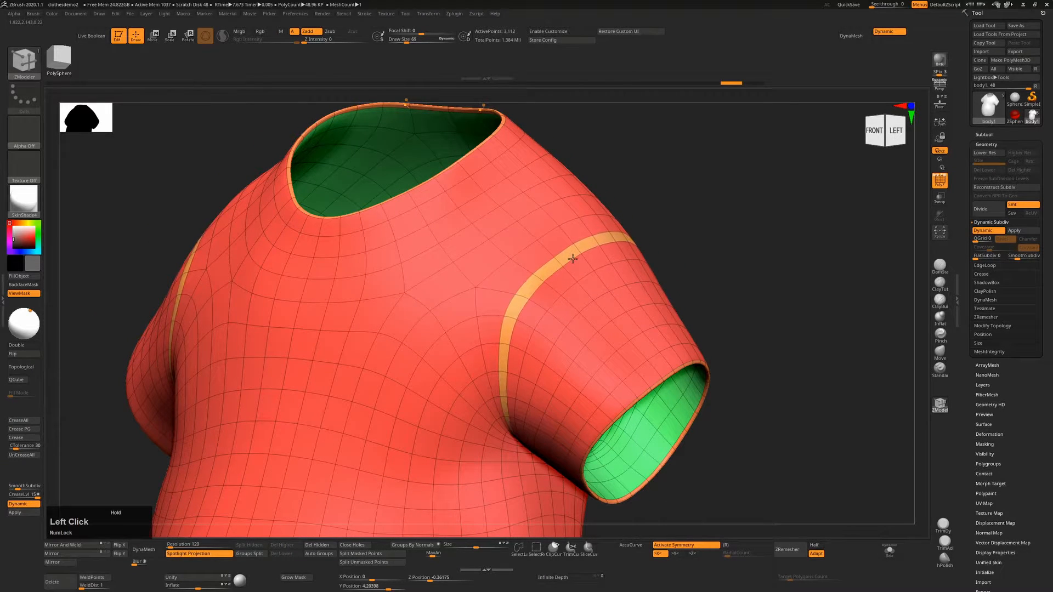
{"action": "key", "text": "shift+f"}
{"action": "key", "text": "shift+f"}
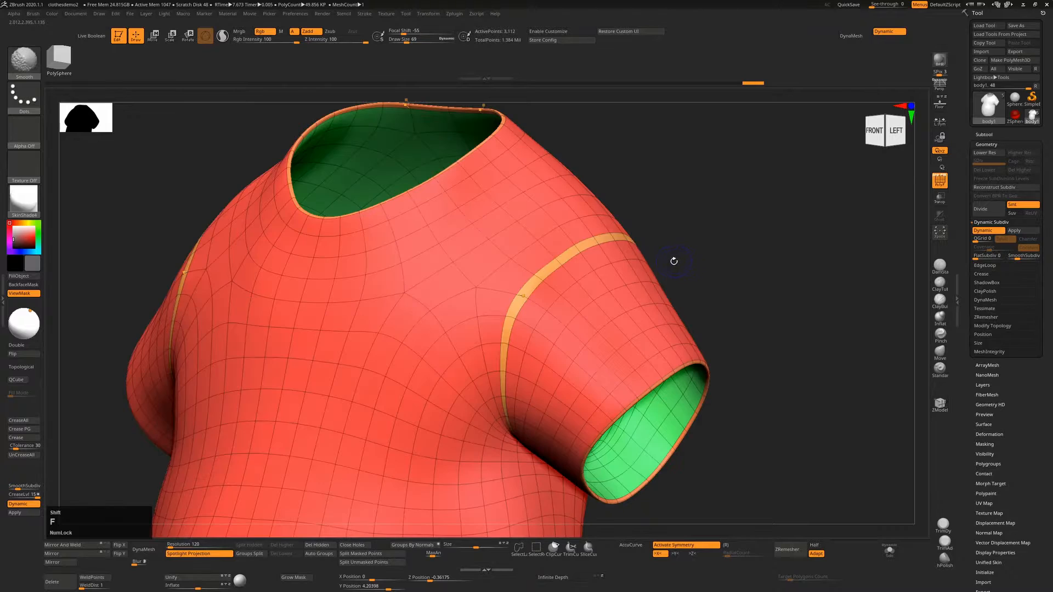
{"action": "left_click_drag", "start_coordinate": [785, 227], "coordinate": [752, 232]}
{"action": "key", "text": "ctrl+z"}
Turn Dynamic Subdivision off and bevel the complete edge loop around the shoulder into a narrow strip.
{"action": "key", "text": "shift+f"}
{"action": "right_click_drag", "start_coordinate": [595, 263], "coordinate": [583, 275], "text": "ctrl"}
{"action": "key", "text": "shift+f"}
{"action": "key", "text": "shift+d"}
{"action": "left_click_drag", "start_coordinate": [738, 244], "coordinate": [738, 251]}
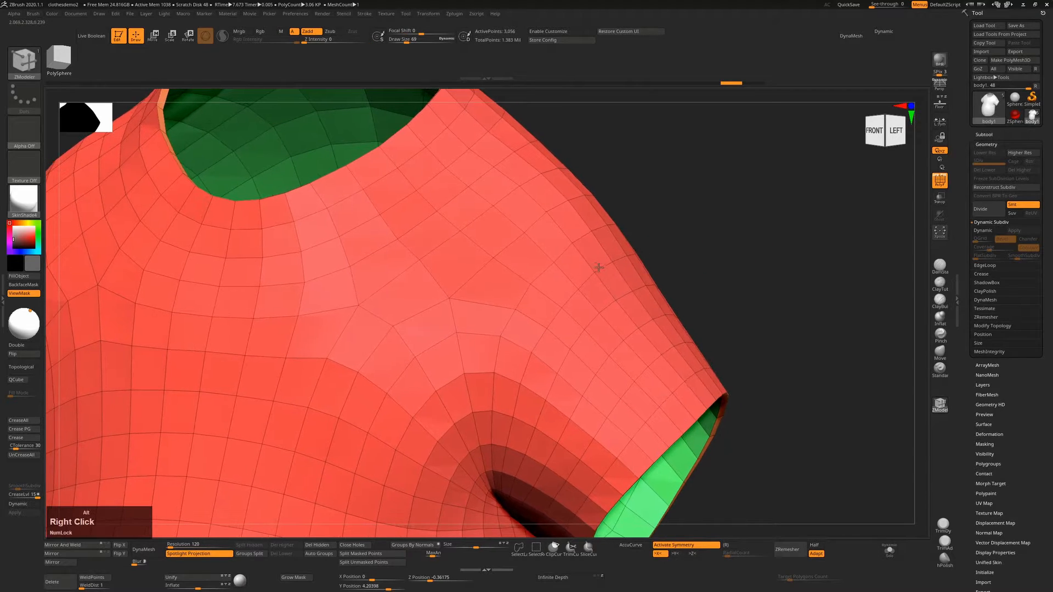
{"action": "right_click_drag", "start_coordinate": [597, 263], "coordinate": [595, 266], "text": "ctrl"}
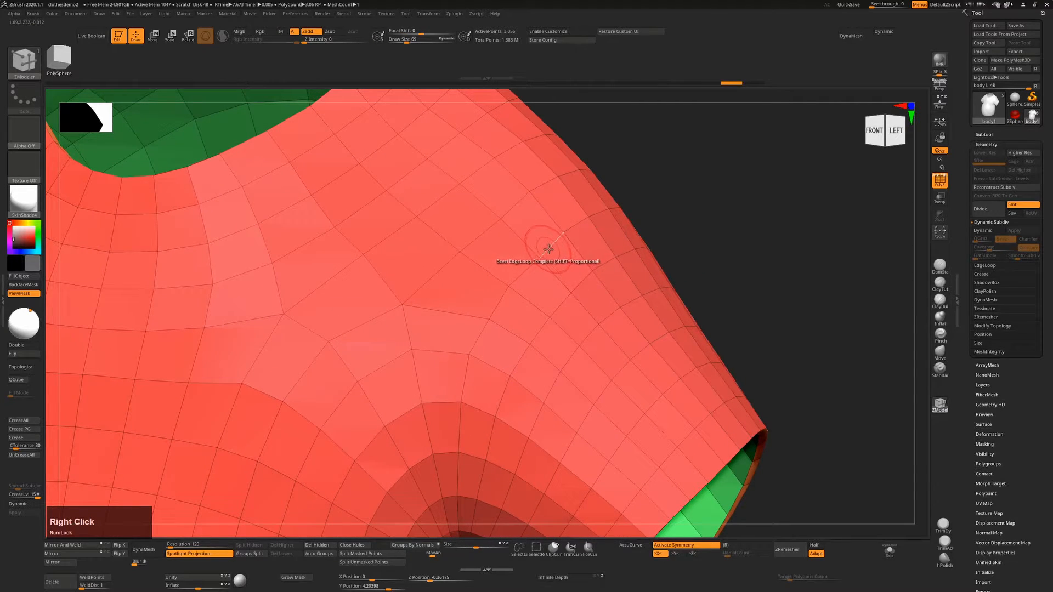
{"action": "left_click_drag", "start_coordinate": [548, 249], "coordinate": [548, 253]}
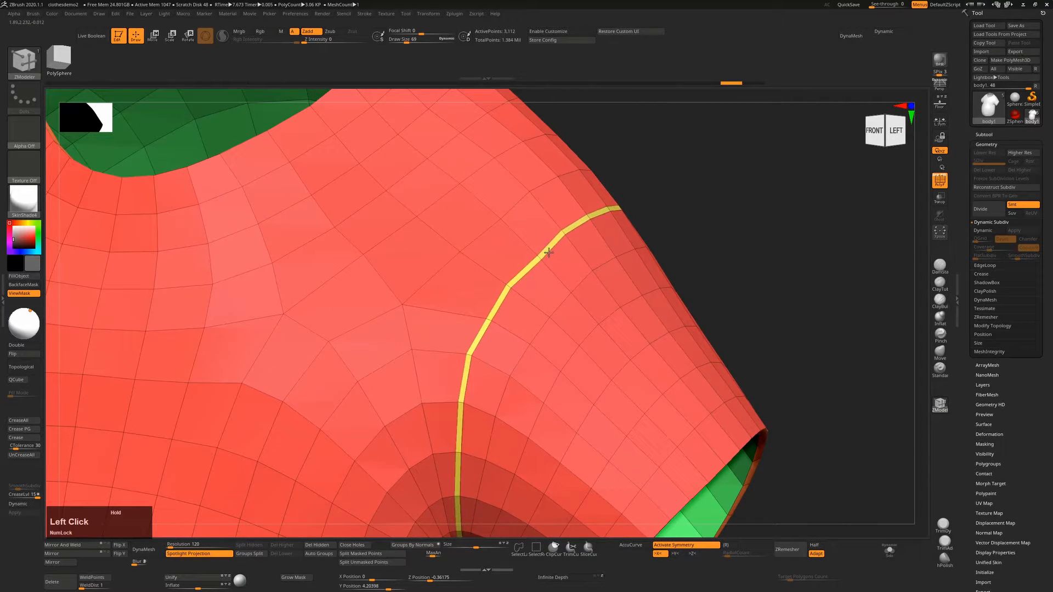
{"action": "right_click_drag", "start_coordinate": [690, 305], "coordinate": [652, 272], "text": "alt"}
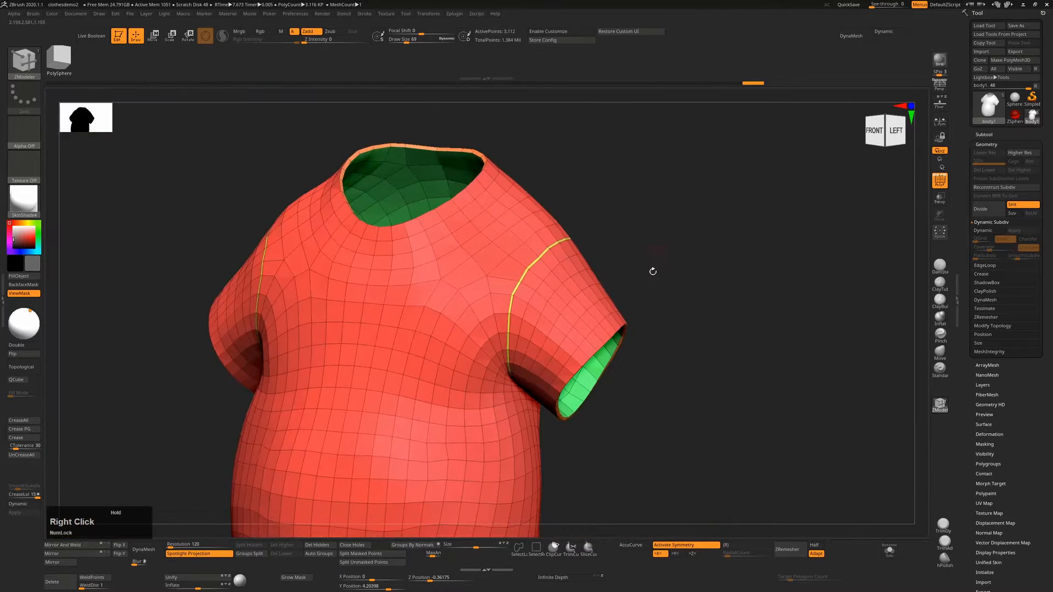
{"action": "mouse_move", "coordinate": [694, 305]}
{"action": "left_mouse_down"}
{"action": "mouse_move", "coordinate": [744, 311]}
{"action": "mouse_move", "coordinate": [678, 299]}
{"action": "left_mouse_up"}
Reduce the draw size to 12 and set ZModeler's polygon action to QMesh with Polyloop as the target.
{"action": "right_click_drag", "start_coordinate": [677, 271], "coordinate": [624, 359], "text": "alt"}
{"action": "right_click_drag", "start_coordinate": [576, 323], "coordinate": [618, 332], "text": "alt"}
{"action": "left_click_drag", "start_coordinate": [810, 239], "coordinate": [814, 280]}
{"action": "mouse_move", "coordinate": [534, 342]}
{"action": "right_mouse_down", "text": "alt"}
{"action": "mouse_move", "coordinate": [550, 396]}
{"action": "mouse_move", "coordinate": [669, 330]}
{"action": "right_mouse_up", "text": "alt"}
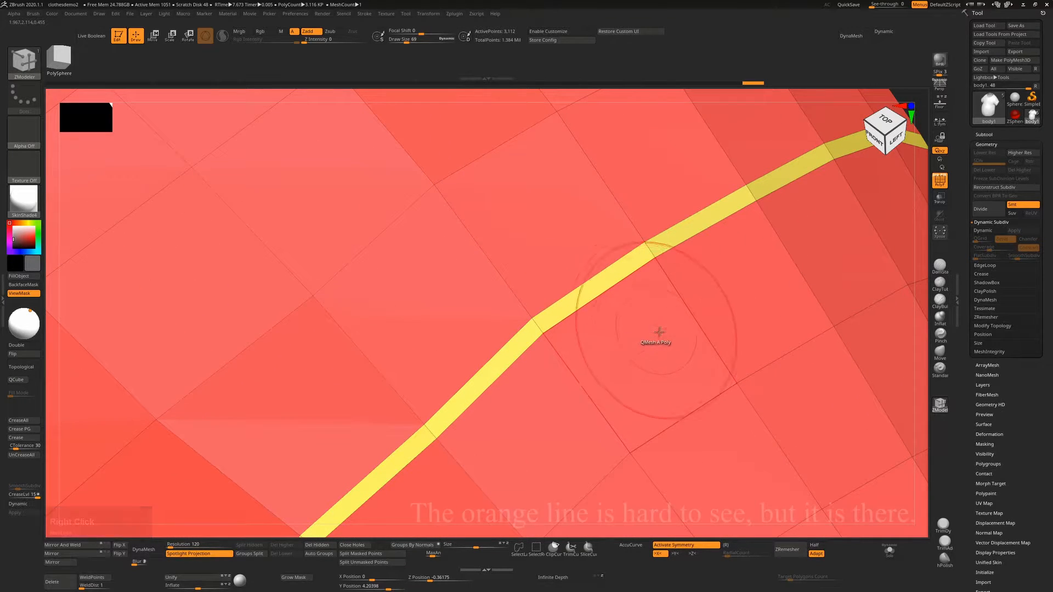
{"action": "left_click", "coordinate": [620, 382]}
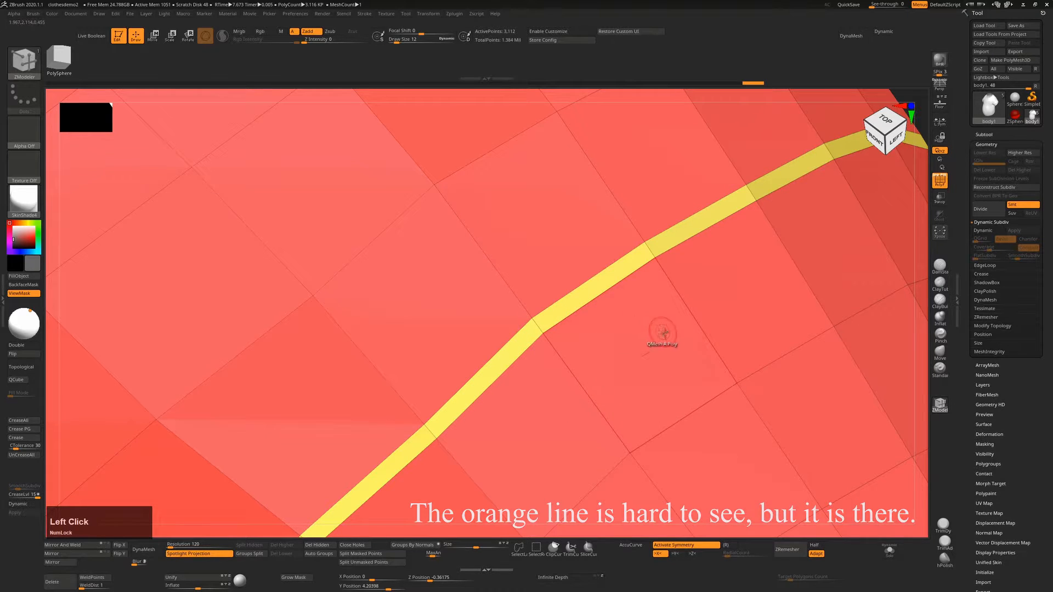
{"action": "key", "text": "space"}
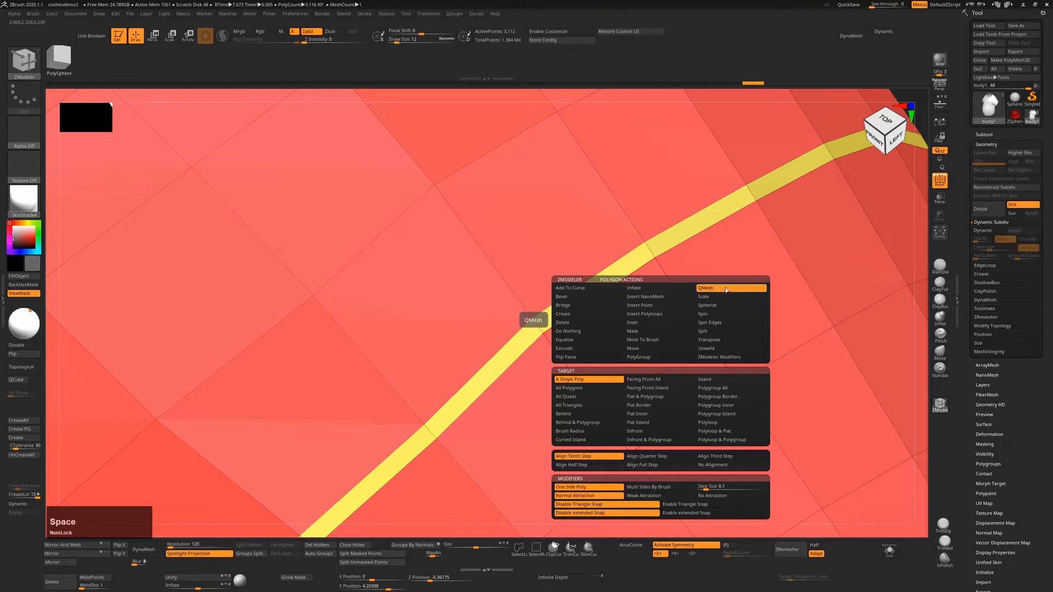
{"action": "left_click", "coordinate": [713, 423]}
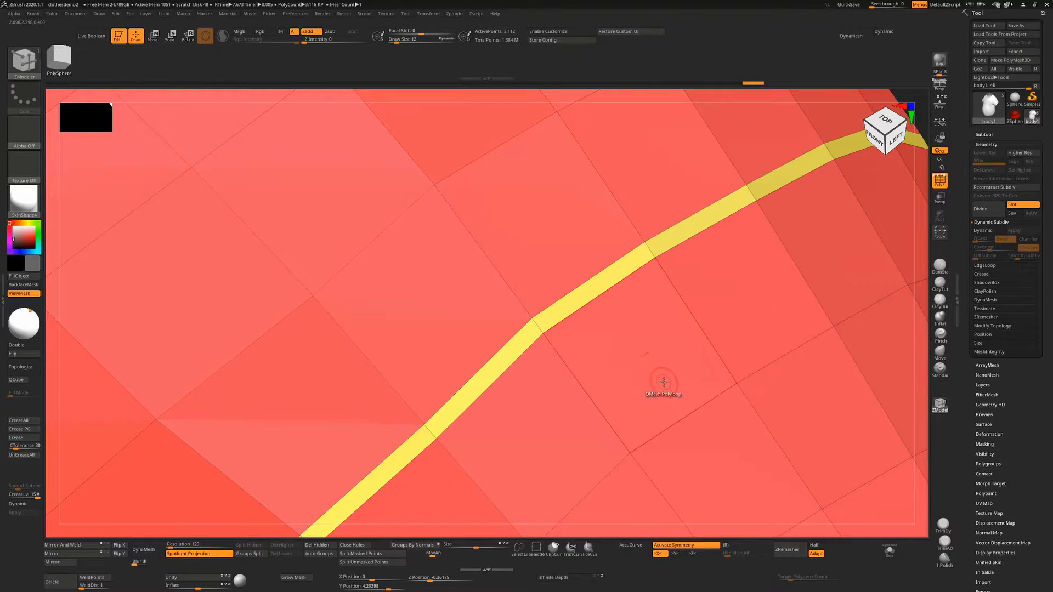
Try QMesh on the wide sleeve polyloops beside the narrow shoulder strip, undoing each attempt.
{"action": "left_click_drag", "start_coordinate": [664, 382], "coordinate": [722, 376]}
{"action": "key", "text": "ctrl+z"}
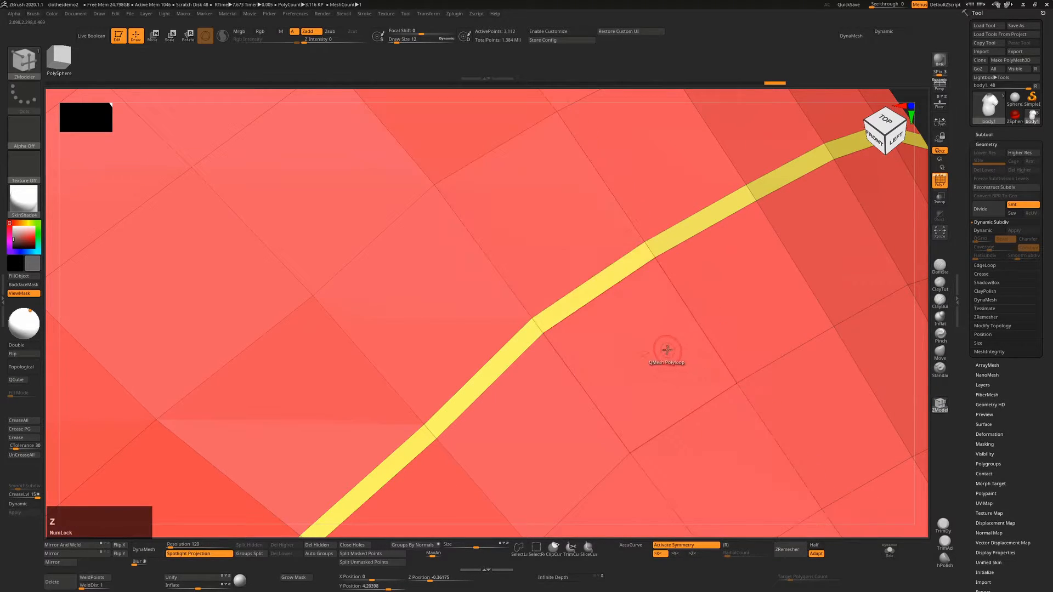
{"action": "left_click_drag", "start_coordinate": [669, 341], "coordinate": [719, 327]}
{"action": "key", "text": "ctrl+z"}
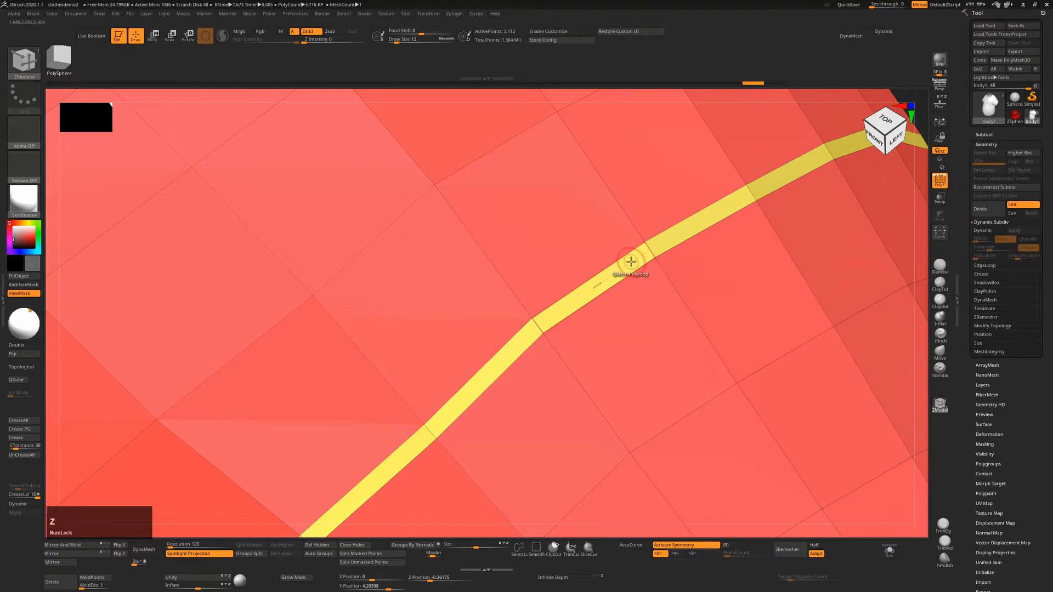
Apply a slight QMesh to the narrow shoulder polyloop for a seam, and turn Dynamic Subdivision on with the Always YES option.
{"action": "left_click_drag", "start_coordinate": [631, 261], "coordinate": [615, 267]}
{"action": "right_click_drag", "start_coordinate": [639, 330], "coordinate": [568, 133], "text": "ctrl"}
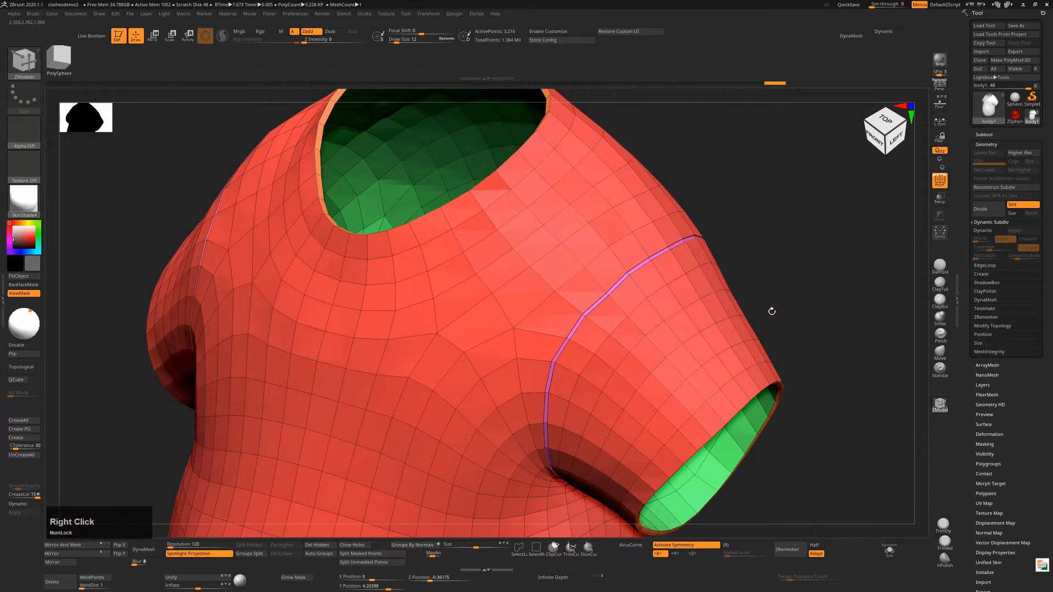
{"action": "key", "text": "d"}
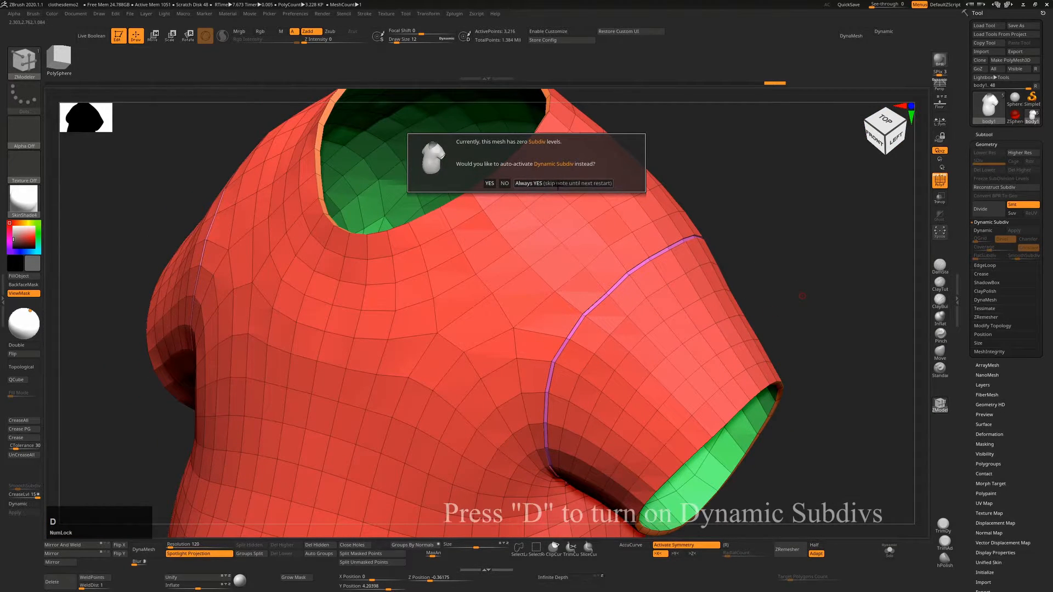
{"action": "left_click", "coordinate": [562, 184]}
Hide the polyframe to examine the smoothed shoulder seam from several angles, and show the polyframe again.
{"action": "key", "text": "shift+f"}
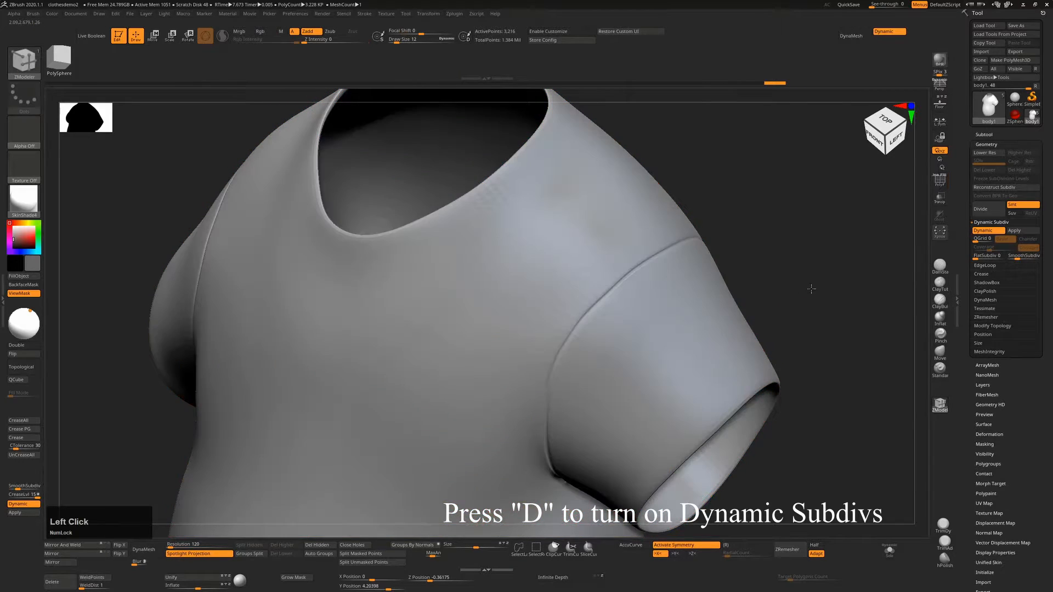
{"action": "right_click_drag", "start_coordinate": [812, 288], "coordinate": [749, 277], "text": "shift"}
{"action": "left_click_drag", "start_coordinate": [811, 297], "coordinate": [749, 276]}
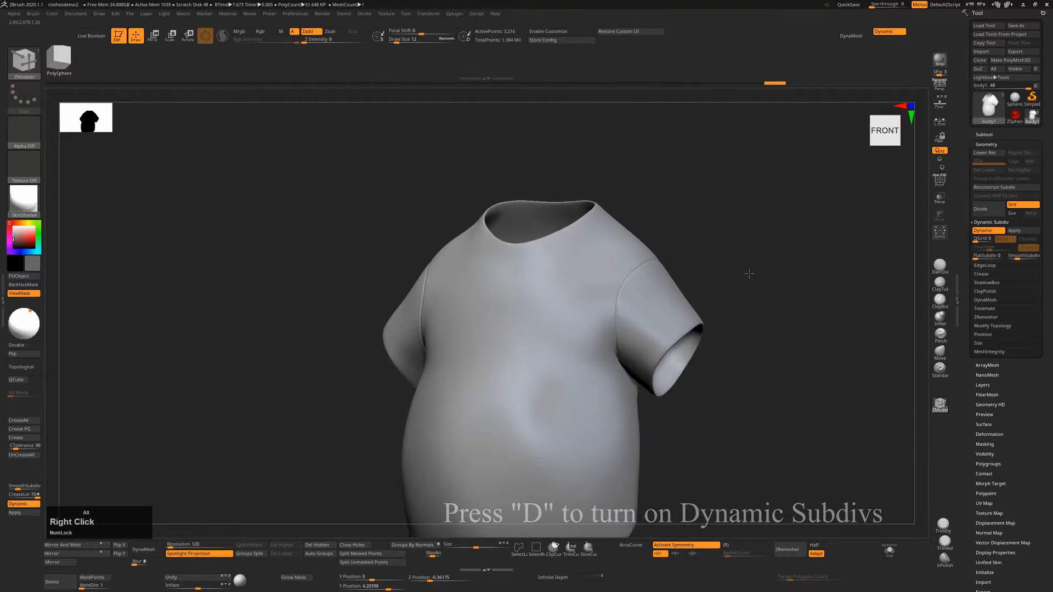
{"action": "right_click_drag", "start_coordinate": [747, 273], "coordinate": [759, 303], "text": "alt"}
{"action": "left_click_drag", "start_coordinate": [788, 301], "coordinate": [740, 329]}
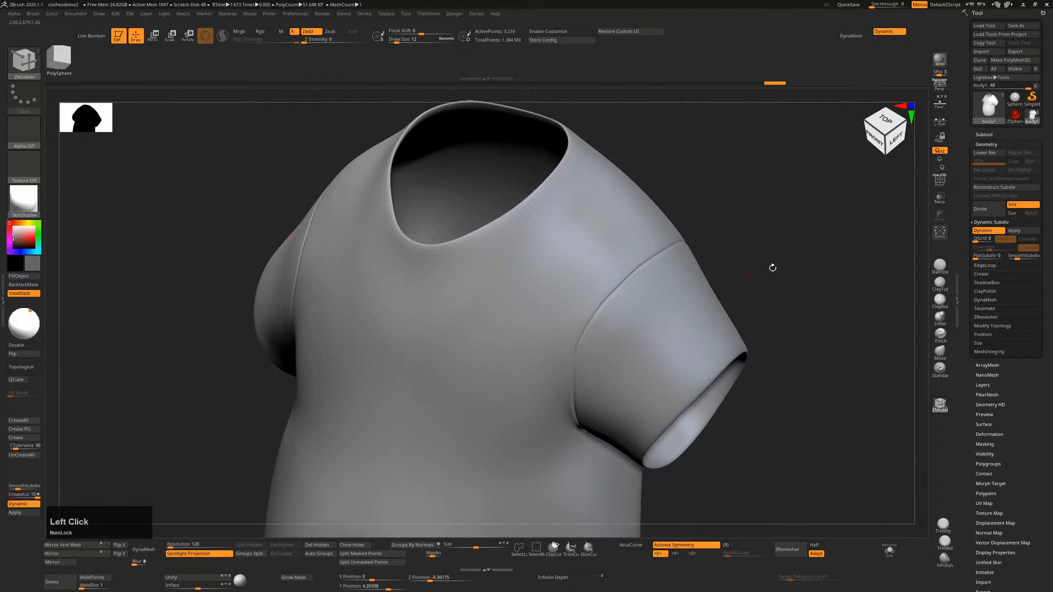
{"action": "left_click_drag", "start_coordinate": [773, 265], "coordinate": [812, 253], "text": "shift"}
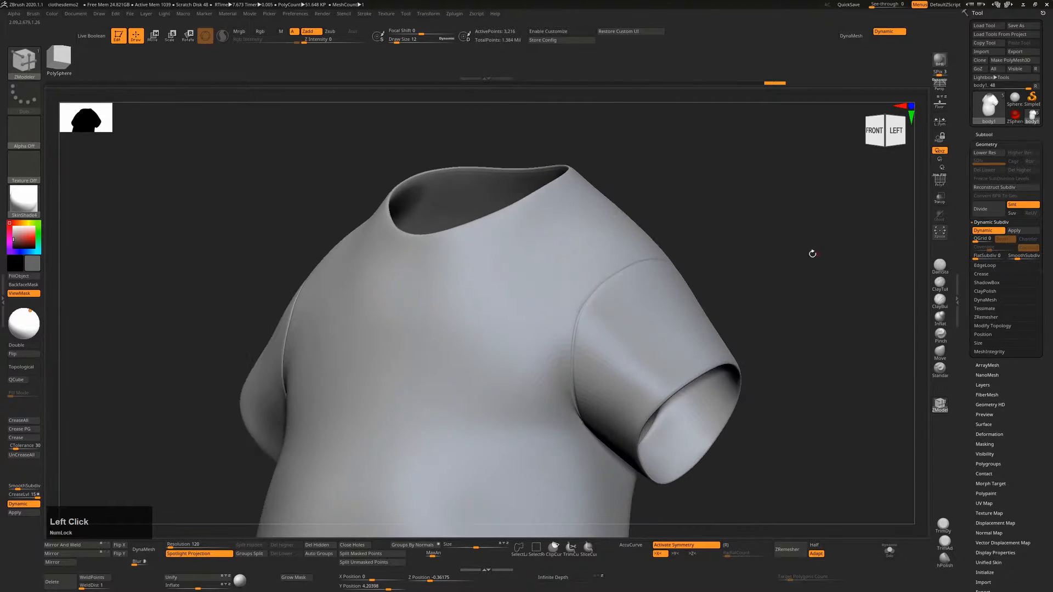
{"action": "right_click_drag", "start_coordinate": [776, 255], "coordinate": [781, 264], "text": "ctrl"}
{"action": "mouse_move", "coordinate": [781, 263]}
{"action": "left_mouse_down", "text": "shift"}
{"action": "mouse_move", "coordinate": [778, 307]}
{"action": "mouse_move", "coordinate": [775, 266]}
{"action": "left_mouse_up", "text": "shift"}
{"action": "key", "text": "shift+f"}
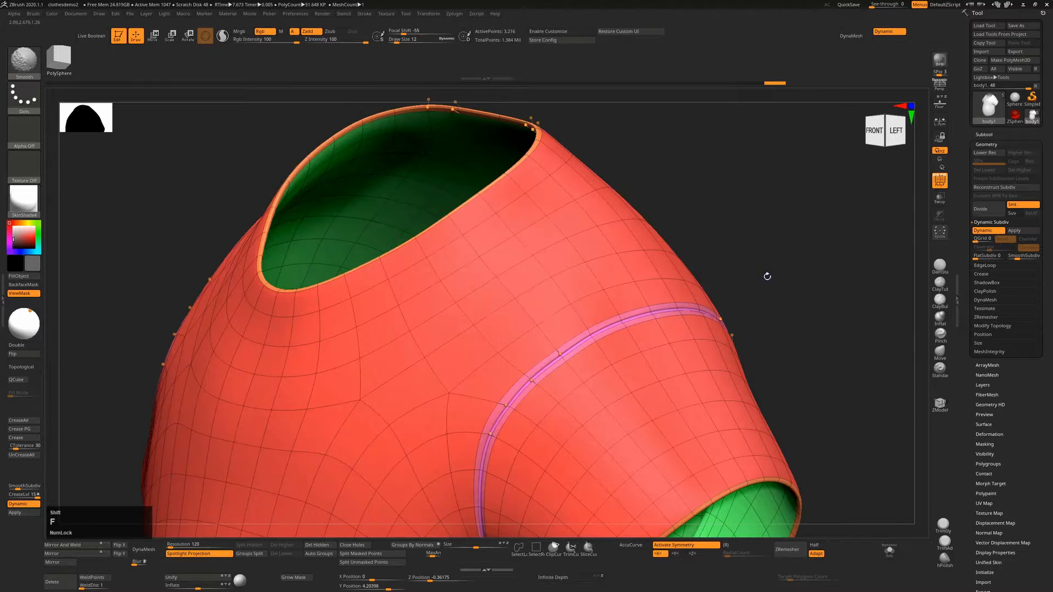
Turn Dynamic Subdivision off and insert a single edge loop around the rim of the sleeve opening.
{"action": "key", "text": "d"}
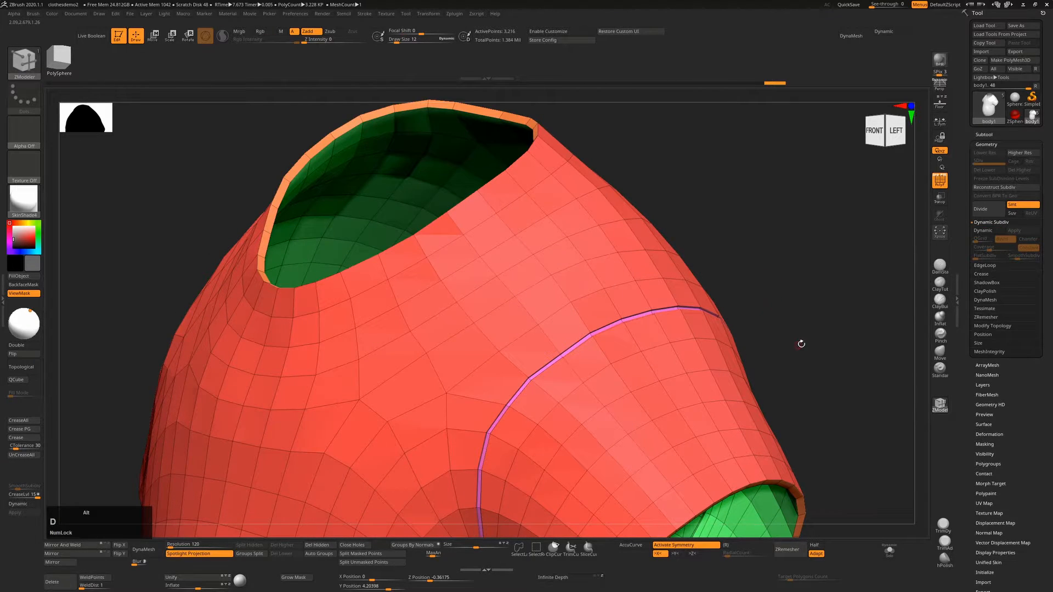
{"action": "mouse_move", "coordinate": [802, 344]}
{"action": "right_mouse_down", "text": "alt"}
{"action": "mouse_move", "coordinate": [792, 298]}
{"action": "mouse_move", "coordinate": [733, 205]}
{"action": "right_mouse_up", "text": "alt"}
{"action": "left_click_drag", "start_coordinate": [792, 301], "coordinate": [783, 273], "text": "alt"}
{"action": "right_click_drag", "start_coordinate": [783, 273], "coordinate": [692, 155], "text": "alt"}
{"action": "right_click_drag", "start_coordinate": [722, 232], "coordinate": [660, 313], "text": "alt"}
{"action": "right_click_drag", "start_coordinate": [778, 378], "coordinate": [659, 278], "text": "alt"}
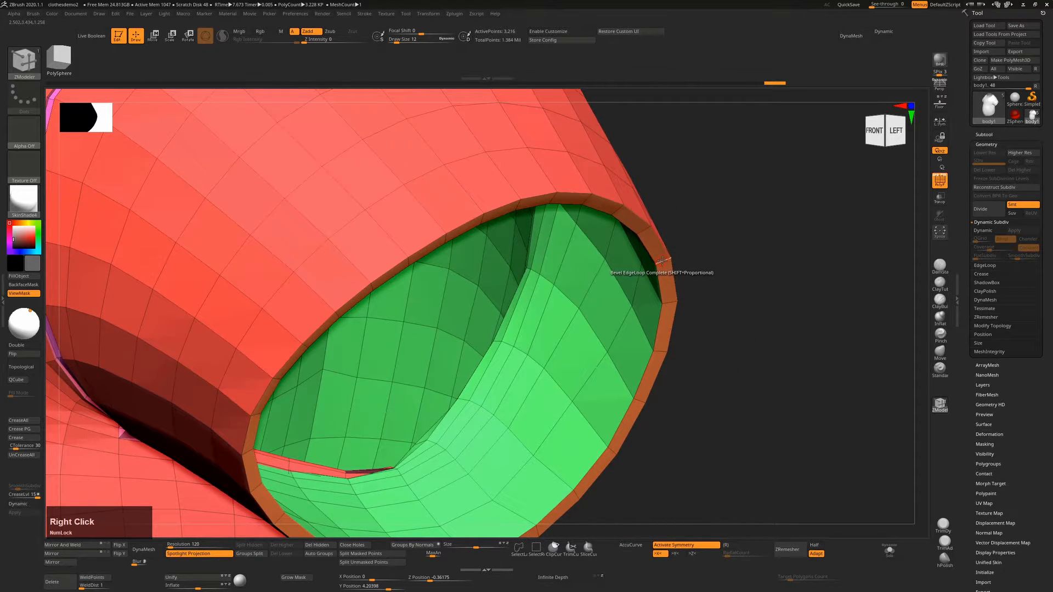
{"action": "key", "text": "space"}
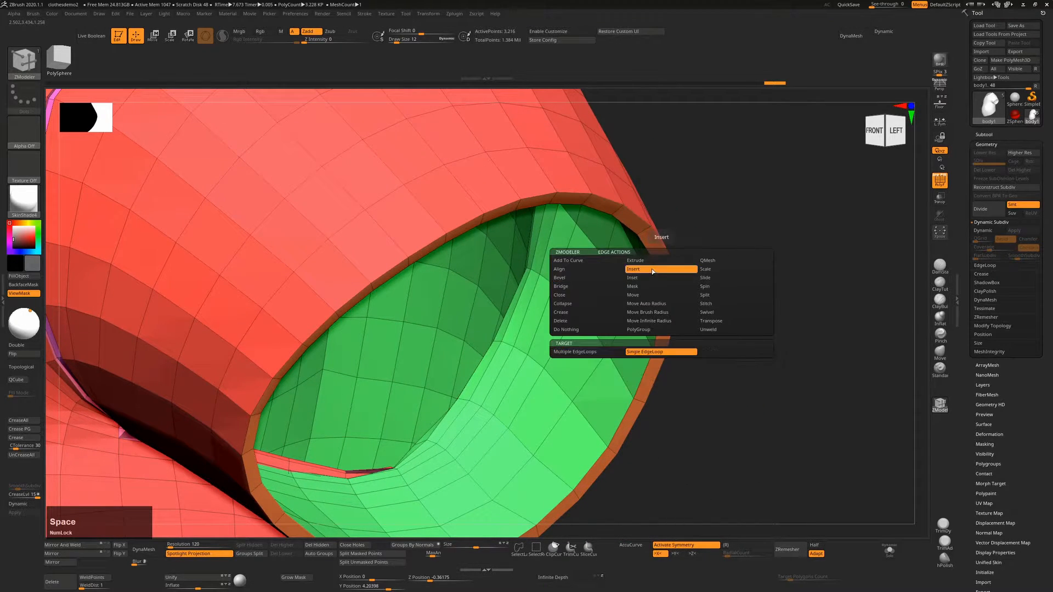
{"action": "left_click", "coordinate": [656, 270]}
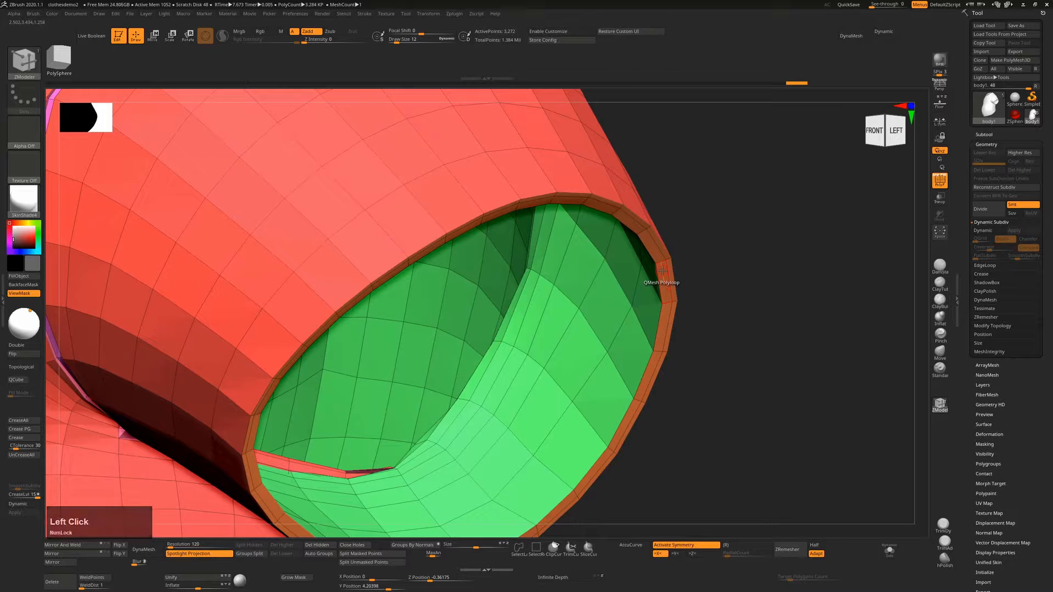
Extrude a sleeve rim polyloop with QMesh to form a cuff, and preview it with Dynamic Subdivision on and the polyframe hidden.
{"action": "left_click_drag", "start_coordinate": [662, 281], "coordinate": [699, 379]}
{"action": "right_click_drag", "start_coordinate": [685, 354], "coordinate": [703, 207], "text": "ctrl"}
{"action": "left_click_drag", "start_coordinate": [702, 206], "coordinate": [757, 245]}
{"action": "key", "text": "d"}
{"action": "key", "text": "shift+f"}
{"action": "right_click_drag", "start_coordinate": [720, 153], "coordinate": [714, 412], "text": "alt"}
{"action": "right_click_drag", "start_coordinate": [711, 242], "coordinate": [719, 341], "text": "alt"}
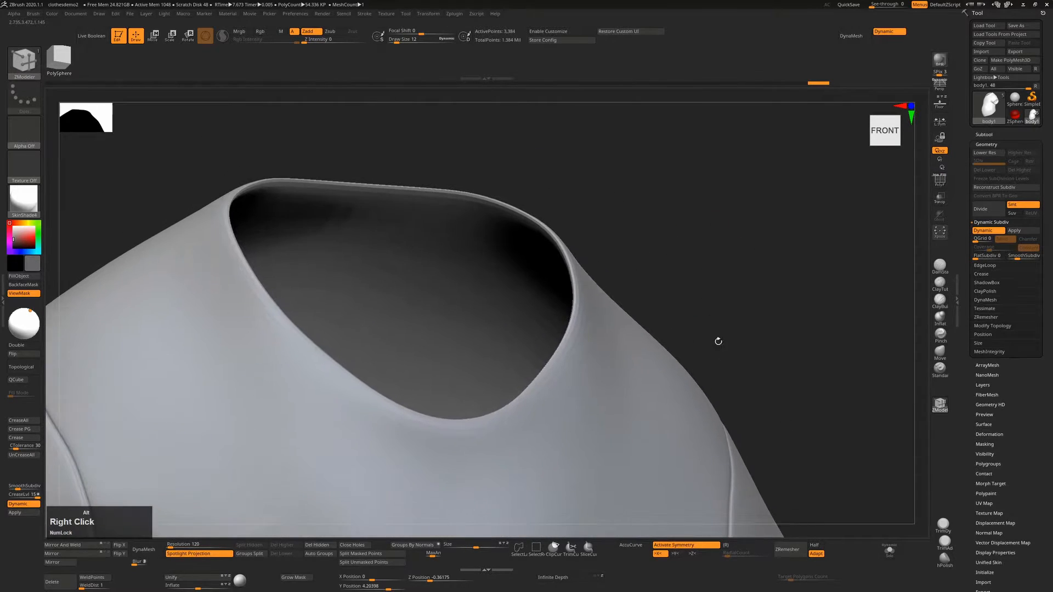
Return to the unsmoothed mesh with its polyframe shown and insert an edge loop around the neckline rim.
{"action": "key", "text": "shift+f"}
{"action": "key", "text": "shift+d"}
{"action": "right_click_drag", "start_coordinate": [689, 286], "coordinate": [770, 362], "text": "alt"}
{"action": "left_click_drag", "start_coordinate": [708, 269], "coordinate": [750, 266]}
{"action": "right_click_drag", "start_coordinate": [750, 266], "coordinate": [662, 283]}
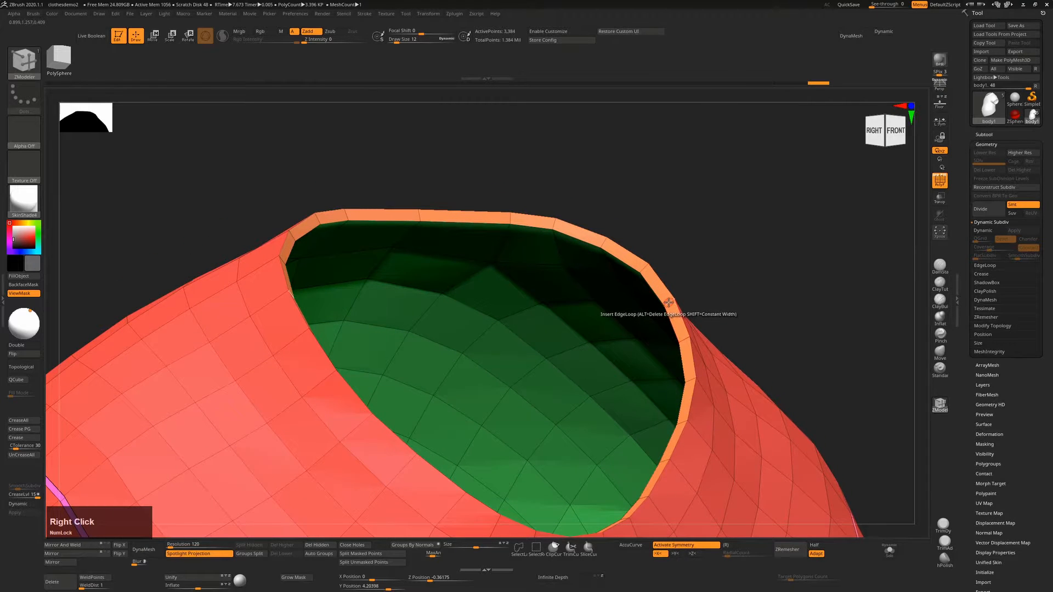
{"action": "left_click", "coordinate": [668, 302]}
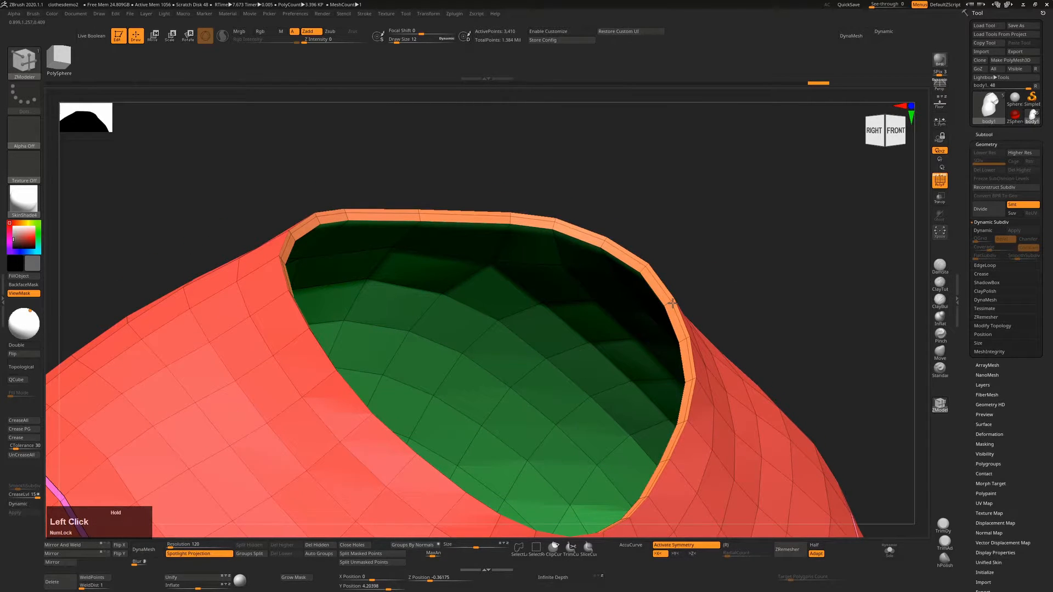
Extrude the inner polyloop of the neckline rim with QMesh to form a raised collar band.
{"action": "right_click_drag", "start_coordinate": [674, 300], "coordinate": [692, 330]}
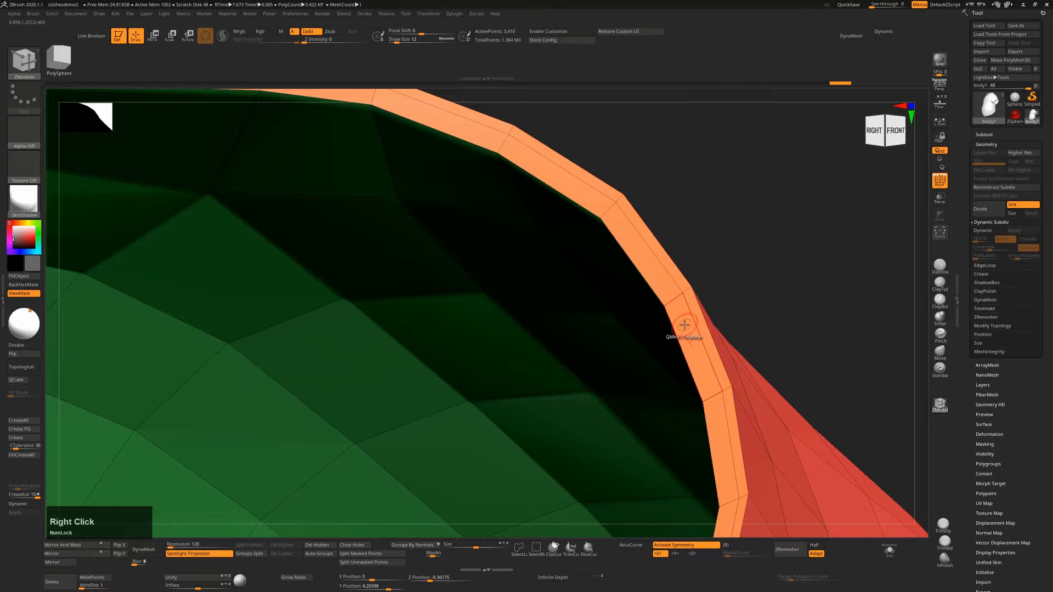
{"action": "left_click", "coordinate": [657, 274]}
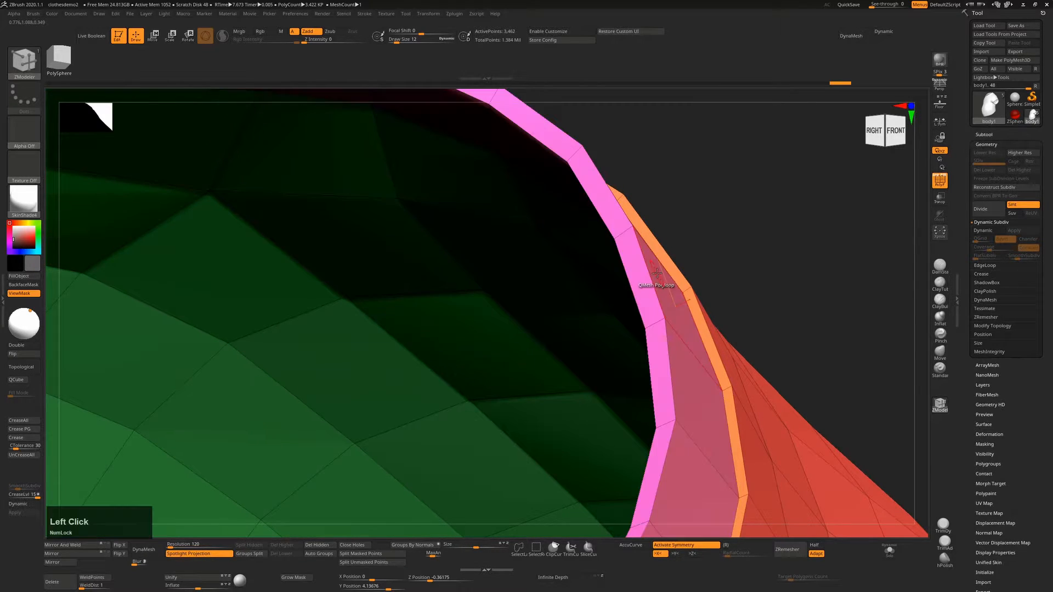
{"action": "right_click_drag", "start_coordinate": [749, 414], "coordinate": [634, 183], "text": "ctrl"}
{"action": "right_click_drag", "start_coordinate": [684, 393], "coordinate": [569, 149], "text": "alt"}
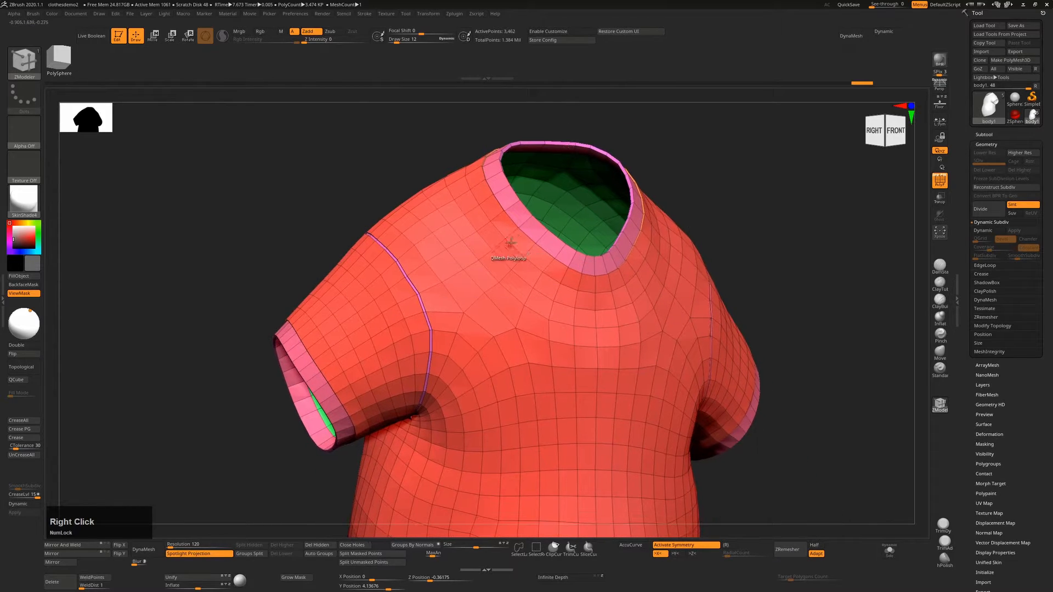
{"action": "left_click_drag", "start_coordinate": [820, 317], "coordinate": [816, 315]}
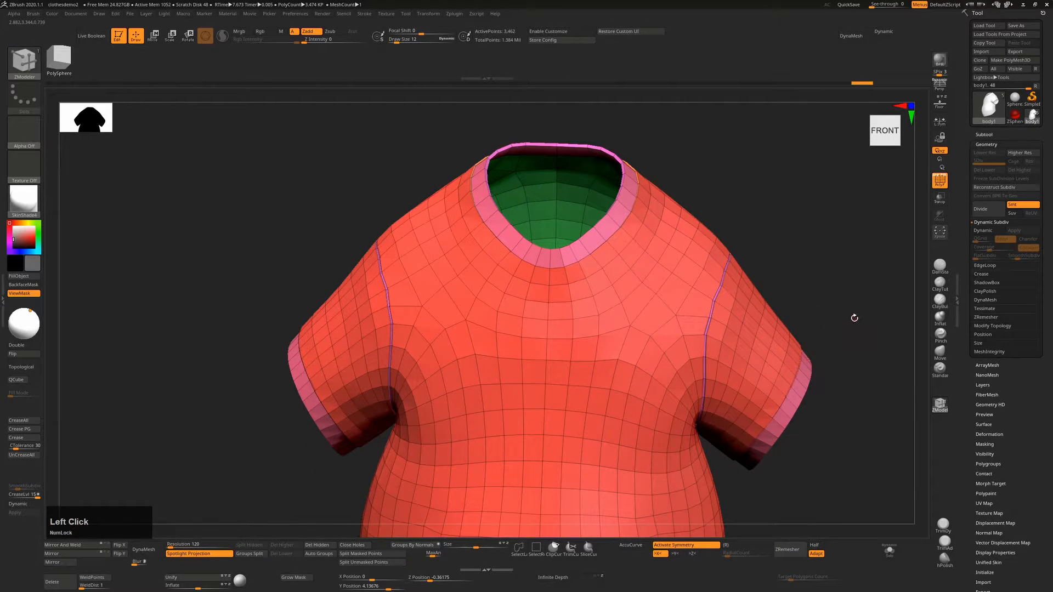
Examine the collar, cuffs and seams with Dynamic Subdivision on and the polyframe hidden, and return to the unsmoothed polyframe view.
{"action": "key", "text": "d"}
{"action": "key", "text": "shift+f"}
{"action": "left_click_drag", "start_coordinate": [865, 304], "coordinate": [802, 311]}
{"action": "right_click_drag", "start_coordinate": [760, 307], "coordinate": [667, 226], "text": "ctrl"}
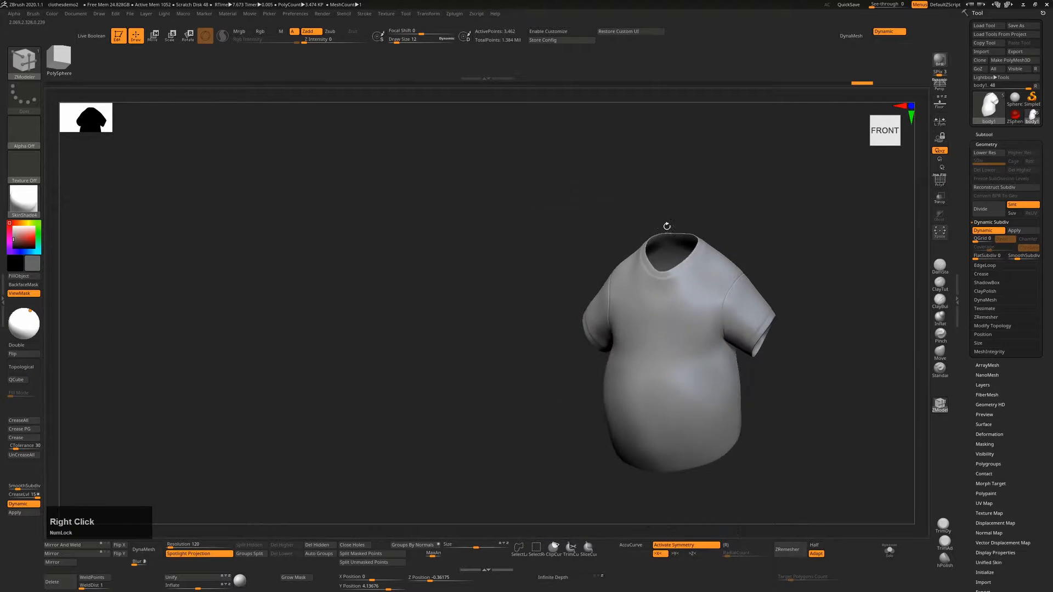
{"action": "right_click_drag", "start_coordinate": [706, 277], "coordinate": [601, 205], "text": "alt"}
{"action": "left_click_drag", "start_coordinate": [725, 387], "coordinate": [717, 388]}
{"action": "mouse_move", "coordinate": [713, 352]}
{"action": "right_mouse_down", "text": "alt"}
{"action": "mouse_move", "coordinate": [733, 225]}
{"action": "mouse_move", "coordinate": [729, 353]}
{"action": "right_mouse_up", "text": "alt"}
{"action": "left_click_drag", "start_coordinate": [729, 378], "coordinate": [692, 304]}
{"action": "right_click_drag", "start_coordinate": [694, 299], "coordinate": [792, 266], "text": "ctrl"}
{"action": "key", "text": "shift+f"}
{"action": "key", "text": "shift+f"}
{"action": "mouse_move", "coordinate": [783, 347]}
{"action": "left_mouse_down"}
{"action": "mouse_move", "coordinate": [773, 369]}
{"action": "mouse_move", "coordinate": [799, 360]}
{"action": "left_mouse_up"}
{"action": "key", "text": "shift+f"}
{"action": "key", "text": "shift+d"}
Try inserting an edge loop just above the shirt's bottom hem, and undo it.
{"action": "right_click_drag", "start_coordinate": [755, 291], "coordinate": [736, 345], "text": "alt"}
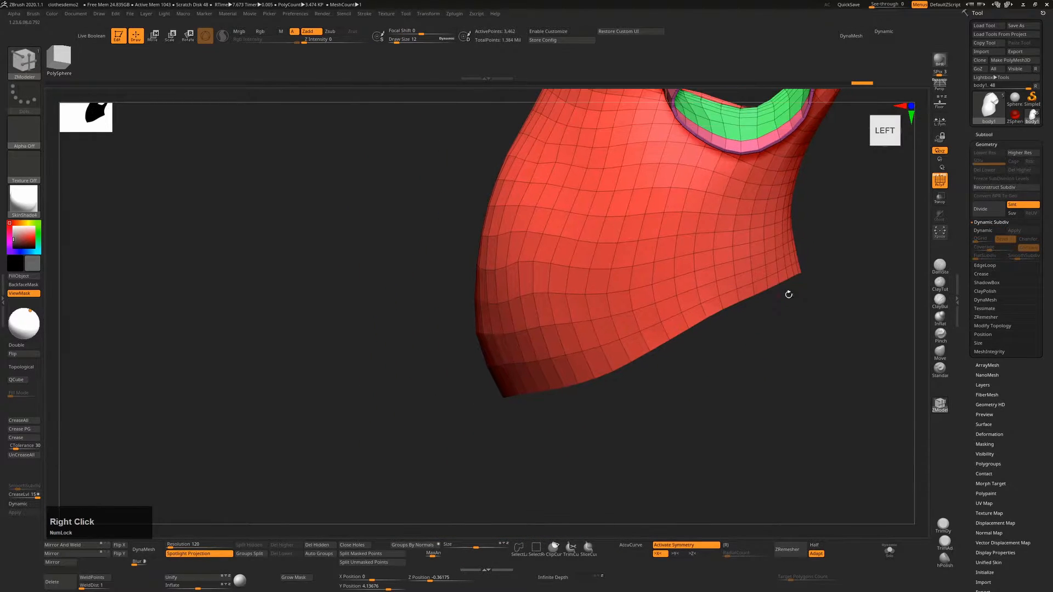
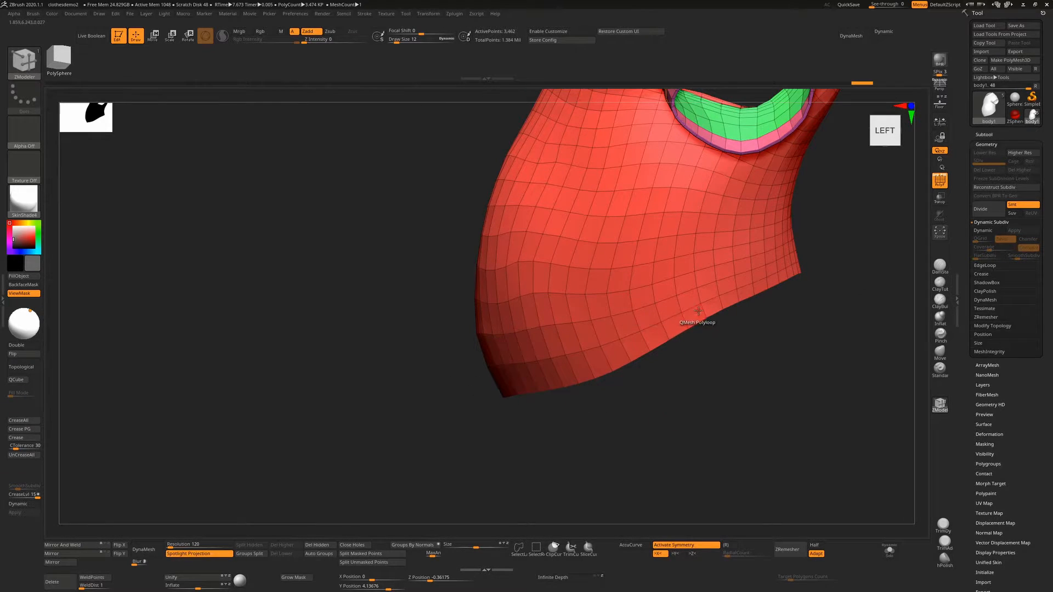
{"action": "left_click_drag", "start_coordinate": [701, 309], "coordinate": [703, 313]}
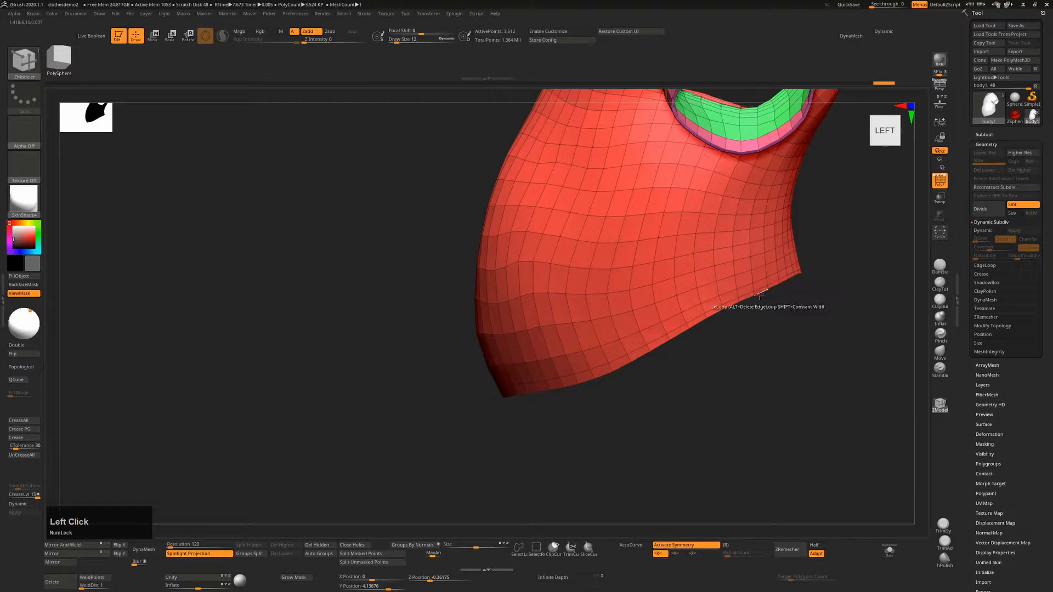
{"action": "key", "text": "ctrl+z"}
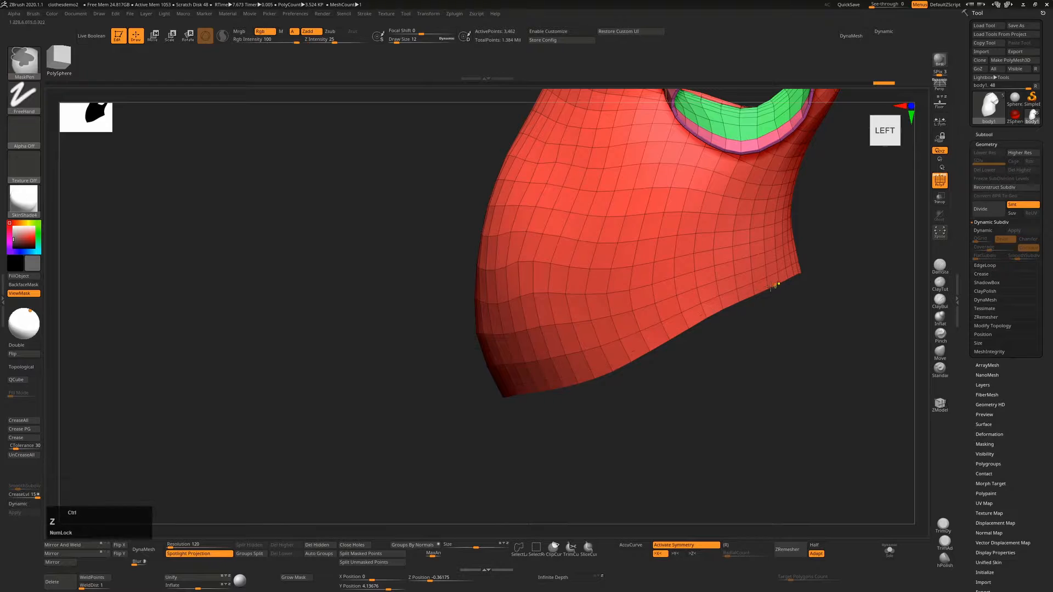
Extrude the polyloop along the shirt's bottom rim with QMesh to form a hem band.
{"action": "left_click_drag", "start_coordinate": [738, 407], "coordinate": [734, 360]}
{"action": "right_click_drag", "start_coordinate": [734, 361], "coordinate": [677, 299]}
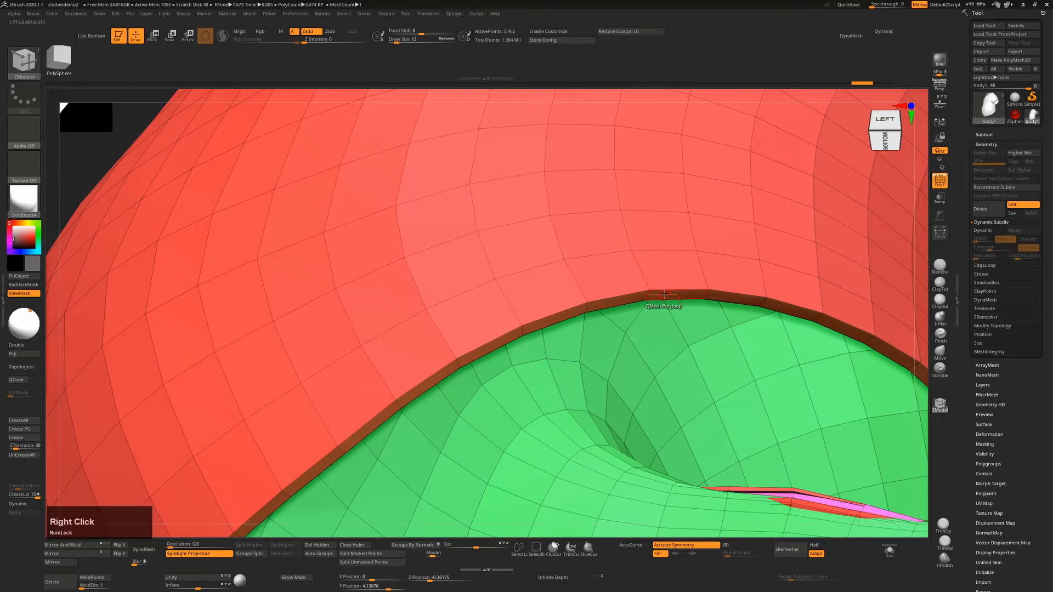
{"action": "left_click_drag", "start_coordinate": [661, 296], "coordinate": [658, 316]}
{"action": "right_click_drag", "start_coordinate": [651, 380], "coordinate": [631, 235], "text": "alt"}
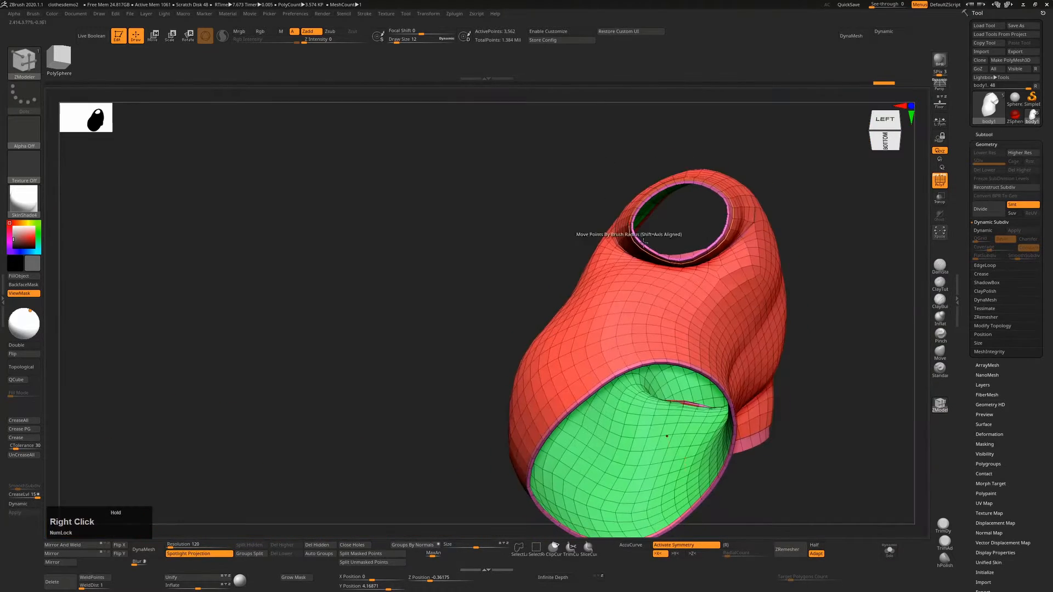
{"action": "left_click_drag", "start_coordinate": [889, 346], "coordinate": [890, 387], "text": "shift"}
{"action": "right_click_drag", "start_coordinate": [890, 387], "coordinate": [654, 400]}
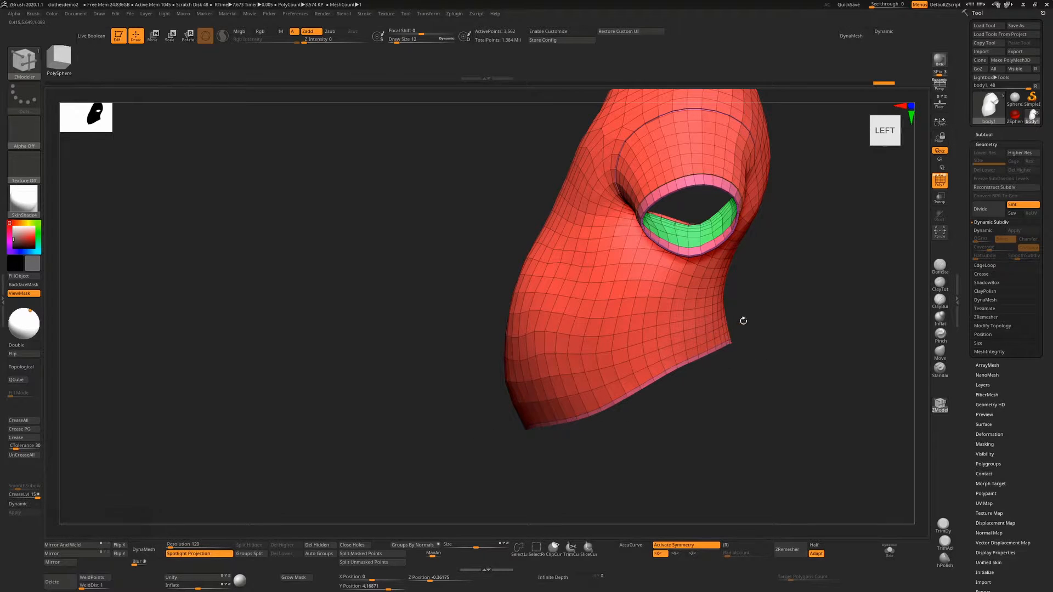
Undo the edge loop placed above the hem band and insert one inside the band instead.
{"action": "left_click_drag", "start_coordinate": [698, 430], "coordinate": [689, 387]}
{"action": "right_click_drag", "start_coordinate": [689, 387], "coordinate": [872, 488], "text": "alt"}
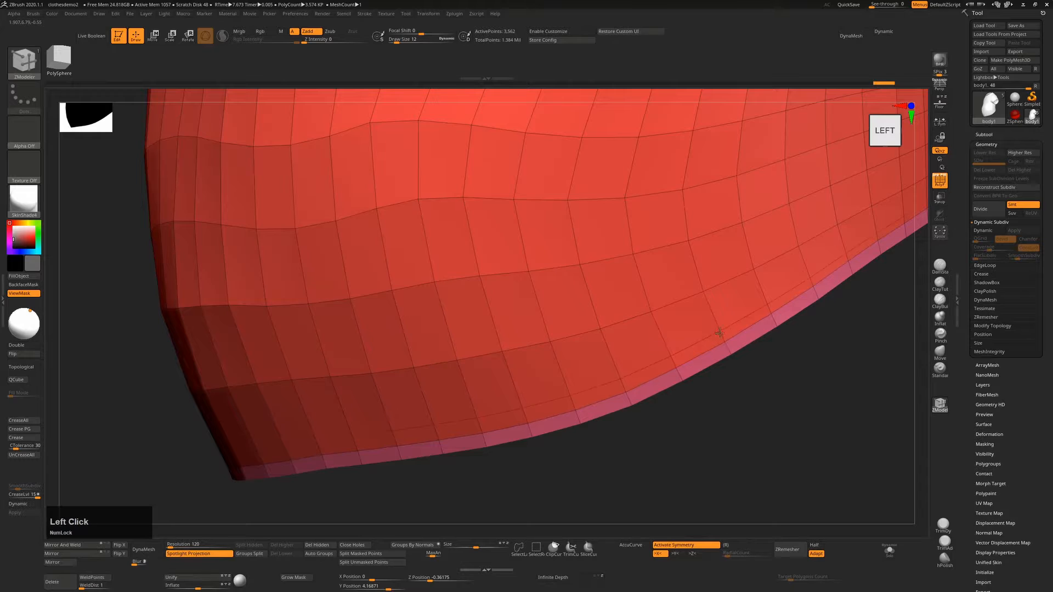
{"action": "key", "text": "ctrl+z"}
{"action": "right_click_drag", "start_coordinate": [764, 339], "coordinate": [788, 362], "text": "ctrl"}
{"action": "right_click_drag", "start_coordinate": [715, 358], "coordinate": [733, 420], "text": "alt"}
{"action": "left_click_drag", "start_coordinate": [733, 420], "coordinate": [790, 418]}
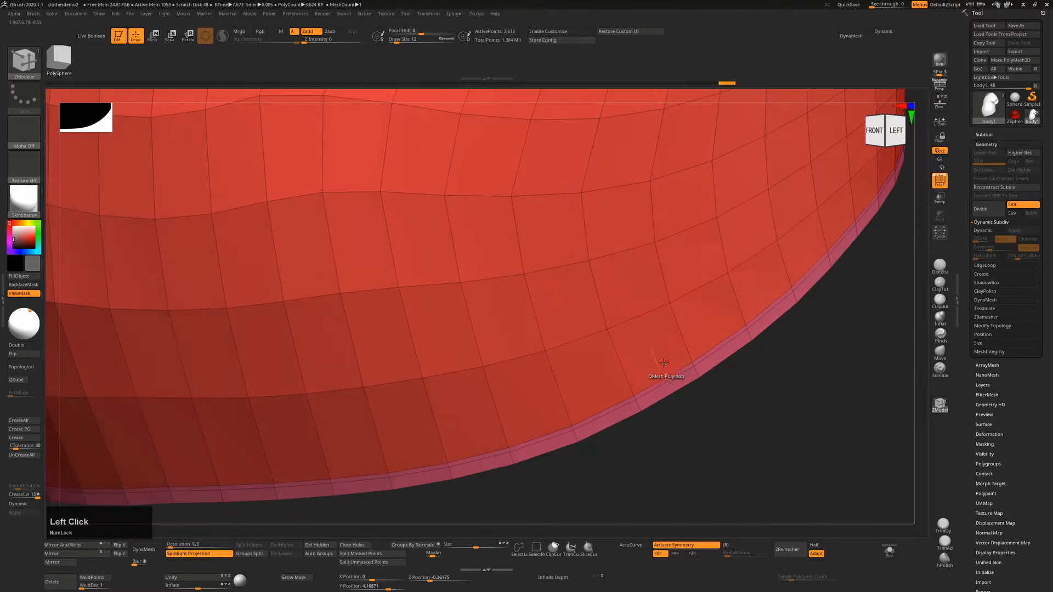
Scale the hem's edge loop using the Scale edge action with the EdgeLoop Complete target.
{"action": "key", "text": "space"}
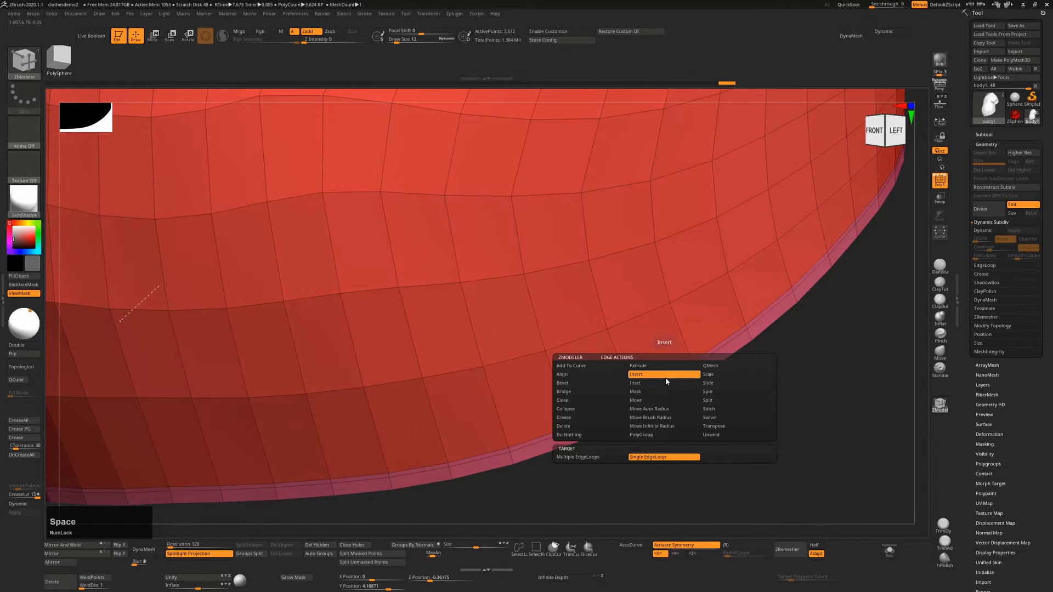
{"action": "left_click", "coordinate": [712, 377]}
{"action": "left_click", "coordinate": [600, 465]}
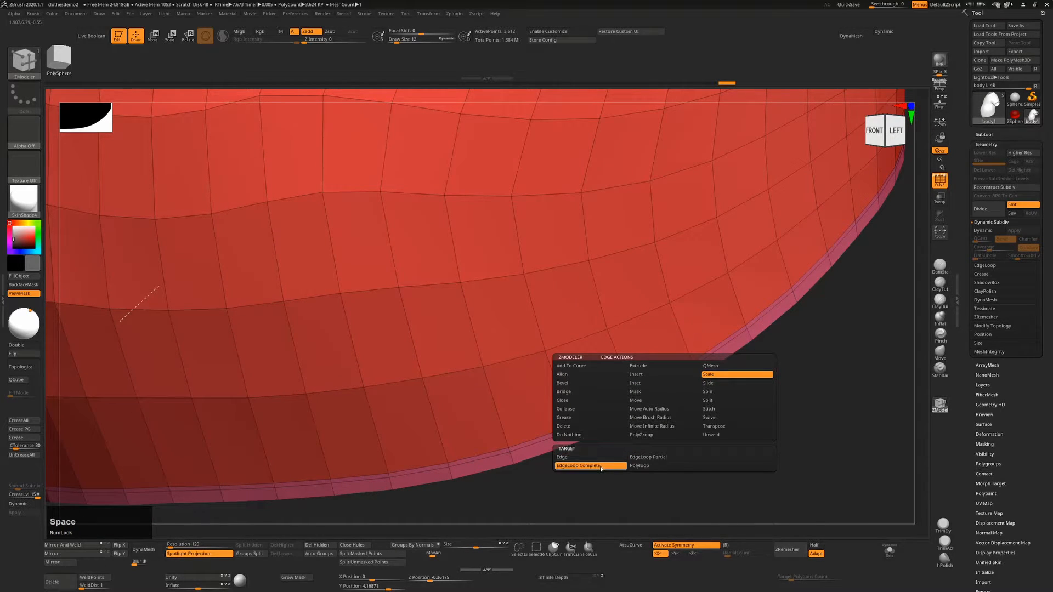
{"action": "left_click_drag", "start_coordinate": [675, 370], "coordinate": [690, 372]}
{"action": "right_click_drag", "start_coordinate": [714, 362], "coordinate": [797, 339], "text": "alt"}
Turn on Dynamic Subdivision, hide the polyframe and examine the smoothed hem, sleeves and collar.
{"action": "key", "text": "d"}
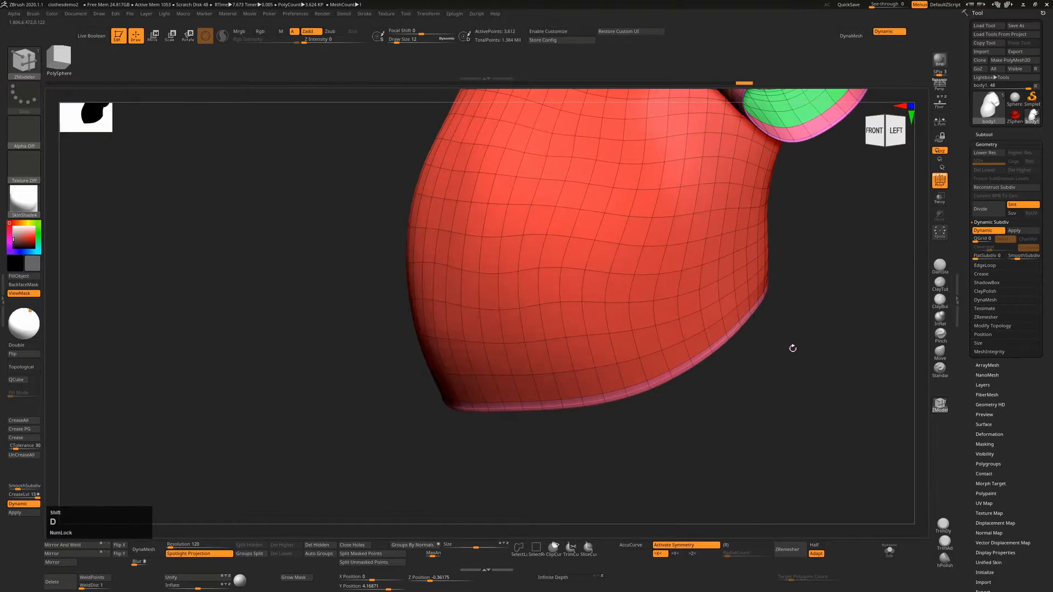
{"action": "key", "text": "shift+f"}
{"action": "left_click_drag", "start_coordinate": [799, 362], "coordinate": [802, 362]}
{"action": "right_click_drag", "start_coordinate": [765, 331], "coordinate": [720, 342], "text": "alt"}
{"action": "left_click_drag", "start_coordinate": [737, 391], "coordinate": [735, 319]}
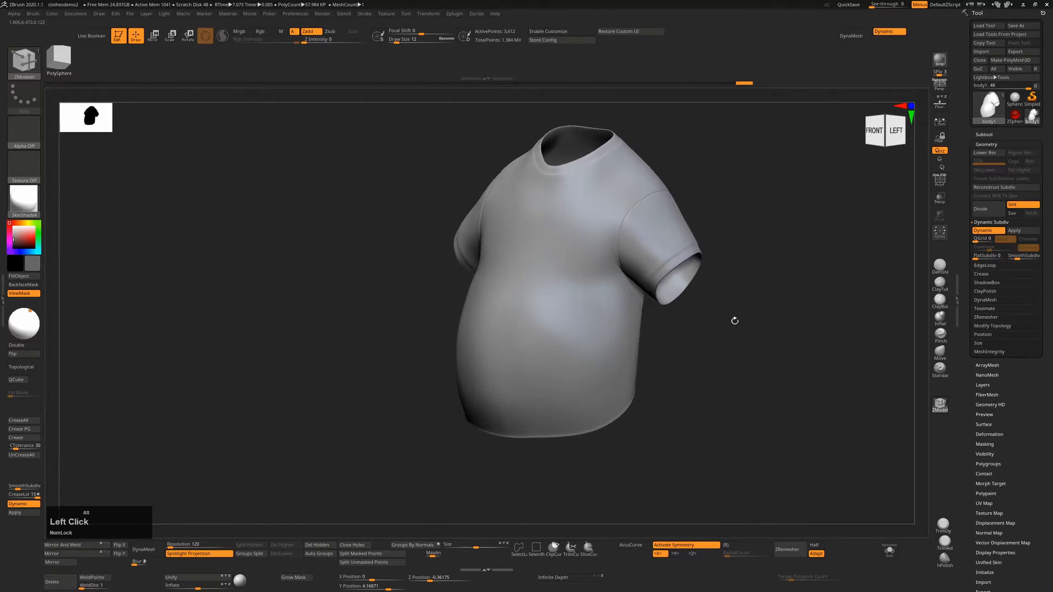
{"action": "right_click_drag", "start_coordinate": [736, 319], "coordinate": [744, 380]}
{"action": "left_click_drag", "start_coordinate": [744, 380], "coordinate": [760, 326]}
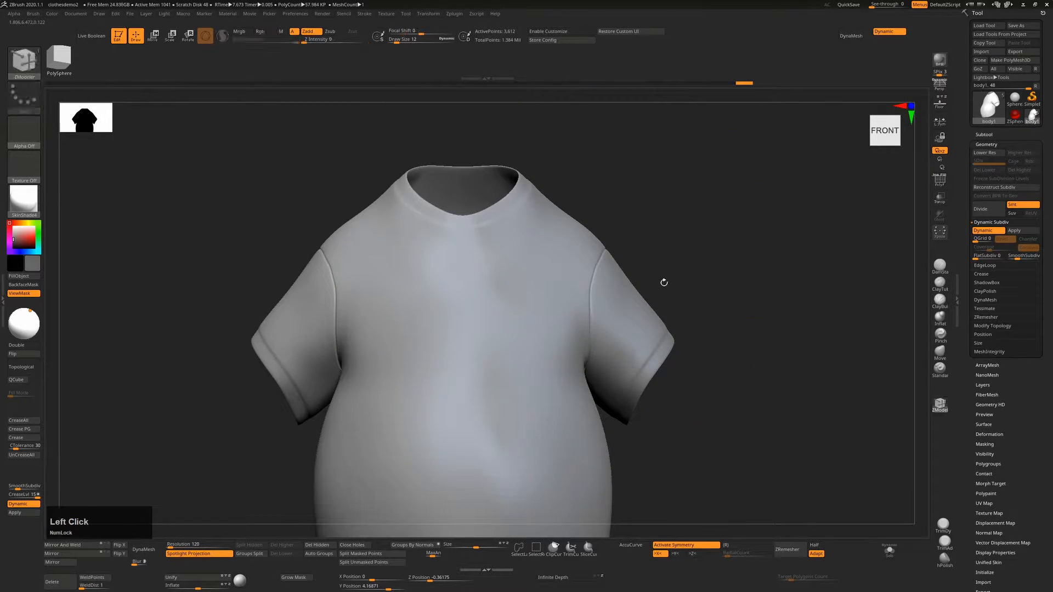
{"action": "right_click_drag", "start_coordinate": [659, 251], "coordinate": [760, 291], "text": "alt"}
Reshape the upper curve of the shoulder seams with an enlarged Move brush, using the polyframe as a guide.
{"action": "key", "text": "w"}
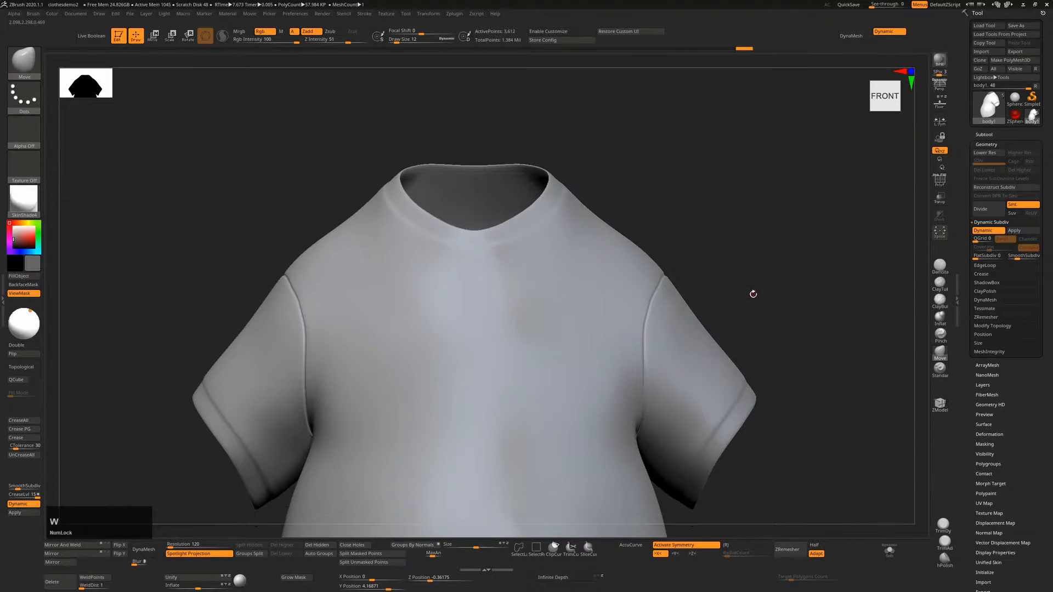
{"action": "left_click_drag", "start_coordinate": [651, 304], "coordinate": [661, 305]}
{"action": "key", "text": "shift+f"}
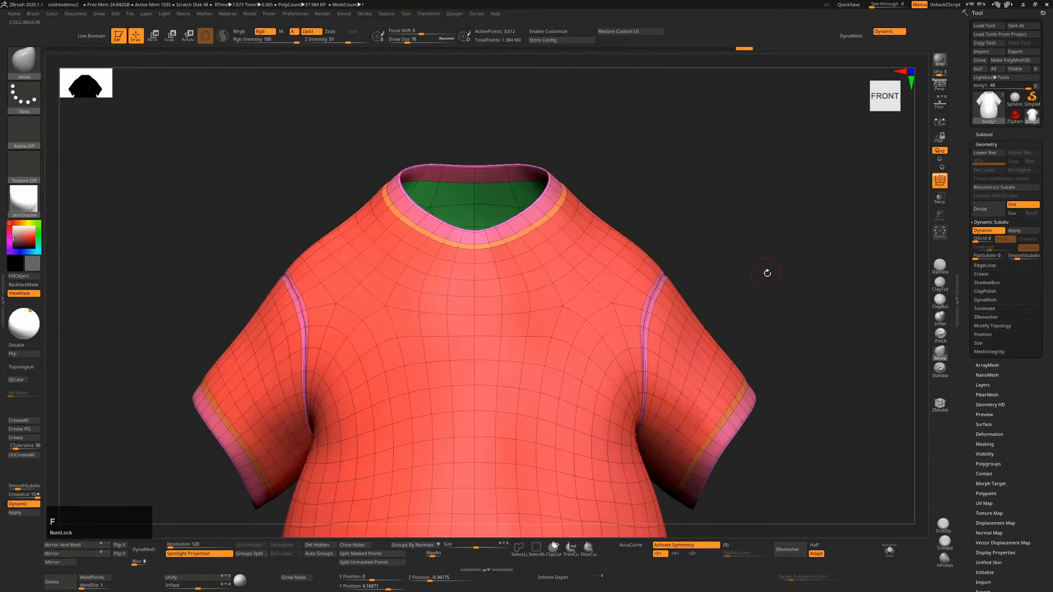
{"action": "left_click_drag", "start_coordinate": [767, 273], "coordinate": [741, 274]}
{"action": "mouse_move", "coordinate": [697, 285]}
{"action": "right_mouse_down", "text": "alt"}
{"action": "mouse_move", "coordinate": [672, 317]}
{"action": "mouse_move", "coordinate": [632, 328]}
{"action": "right_mouse_up", "text": "alt"}
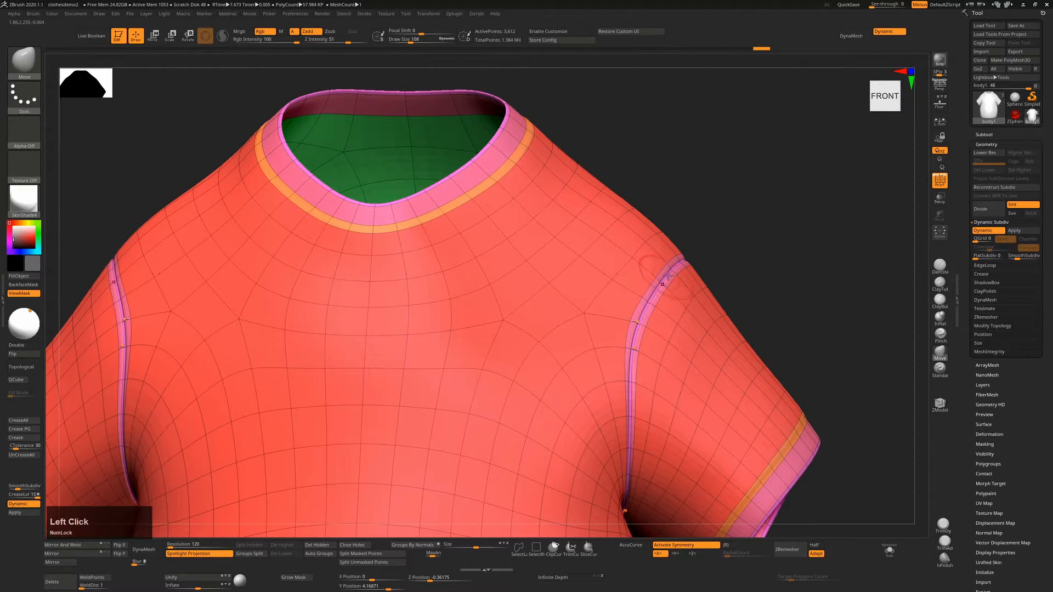
{"action": "right_click", "coordinate": [651, 310]}
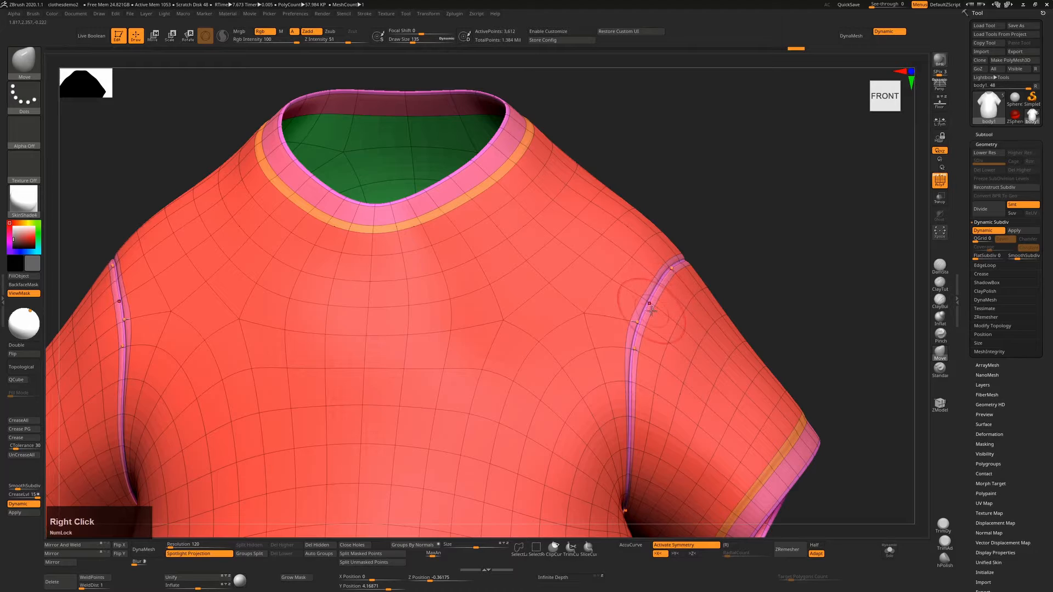
{"action": "left_click_drag", "start_coordinate": [695, 340], "coordinate": [702, 342]}
{"action": "key", "text": "shift+f"}
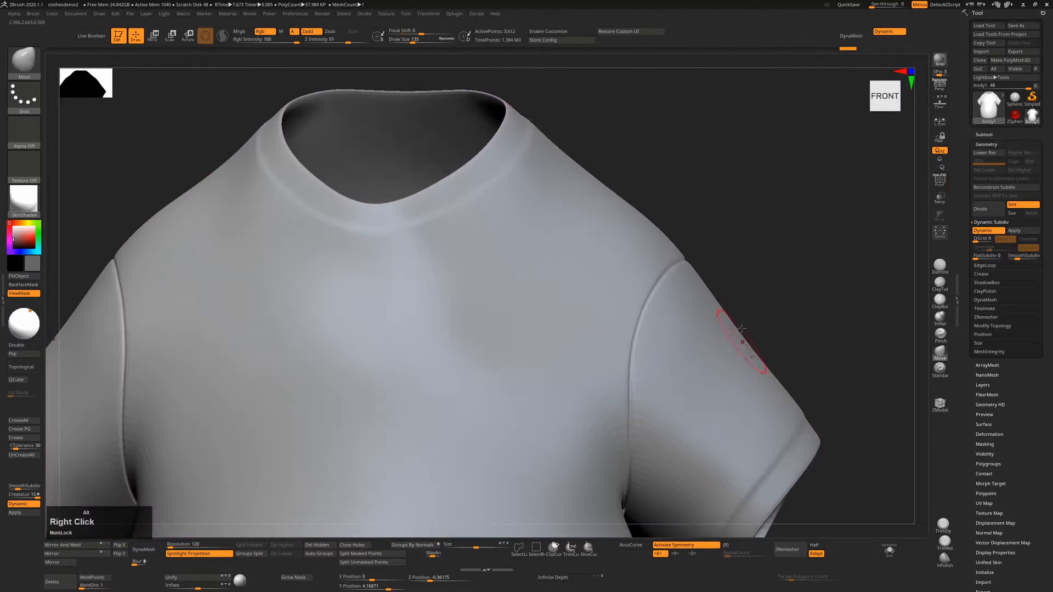
Make the body subtool visible and check how the shirt fits around the back, sleeve and armpit.
{"action": "right_click_drag", "start_coordinate": [740, 333], "coordinate": [814, 287], "text": "alt"}
{"action": "left_click_drag", "start_coordinate": [814, 287], "coordinate": [750, 291]}
{"action": "key", "text": "s"}
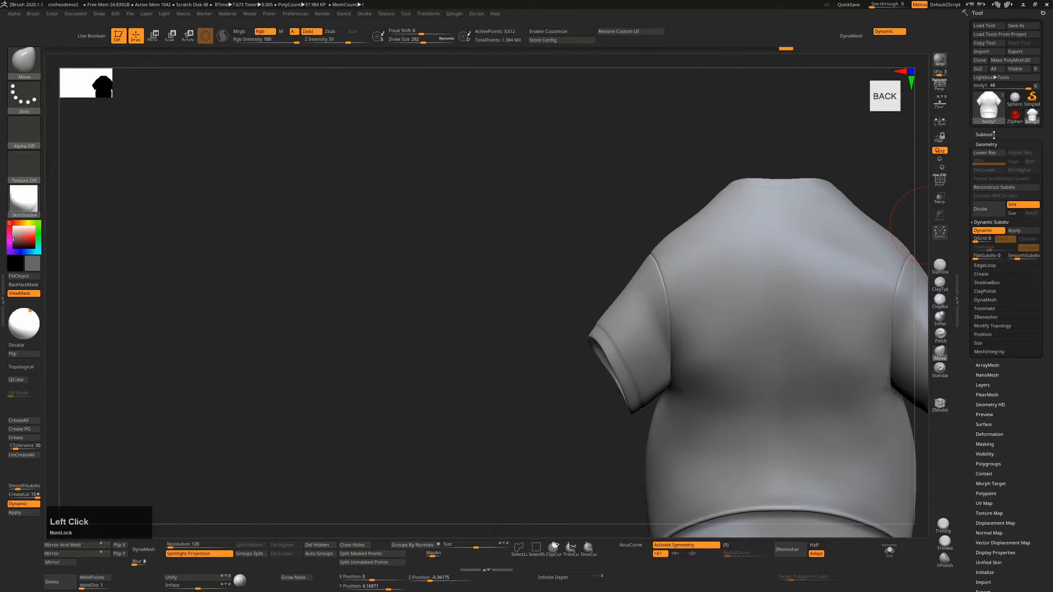
{"action": "left_click", "coordinate": [978, 135]}
{"action": "left_click", "coordinate": [1036, 203]}
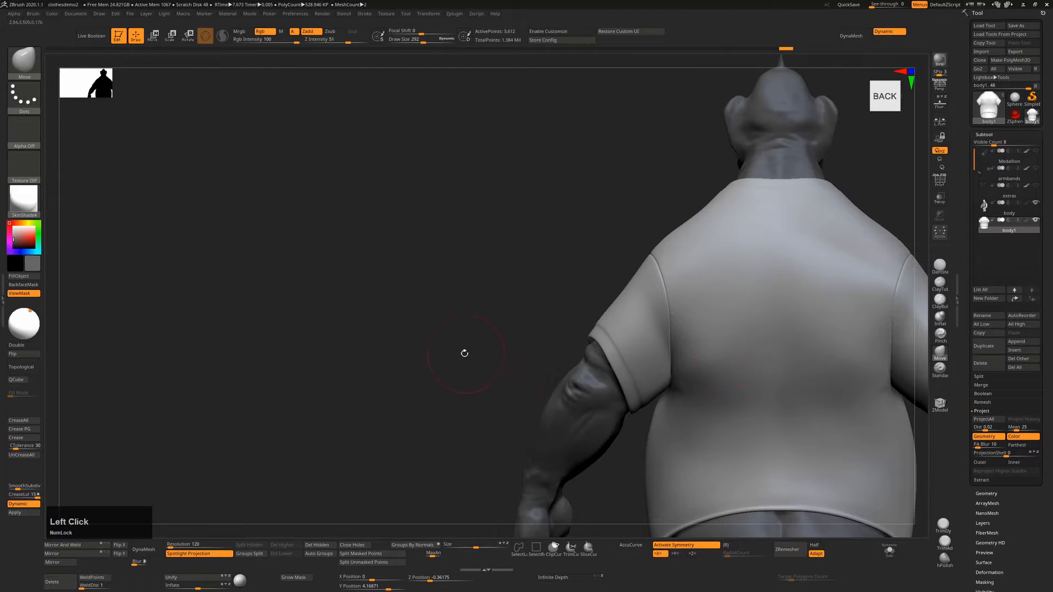
{"action": "mouse_move", "coordinate": [463, 352]}
{"action": "left_mouse_down"}
{"action": "mouse_move", "coordinate": [518, 371]}
{"action": "mouse_move", "coordinate": [549, 365]}
{"action": "mouse_move", "coordinate": [862, 266]}
{"action": "mouse_move", "coordinate": [703, 321]}
{"action": "left_mouse_up"}
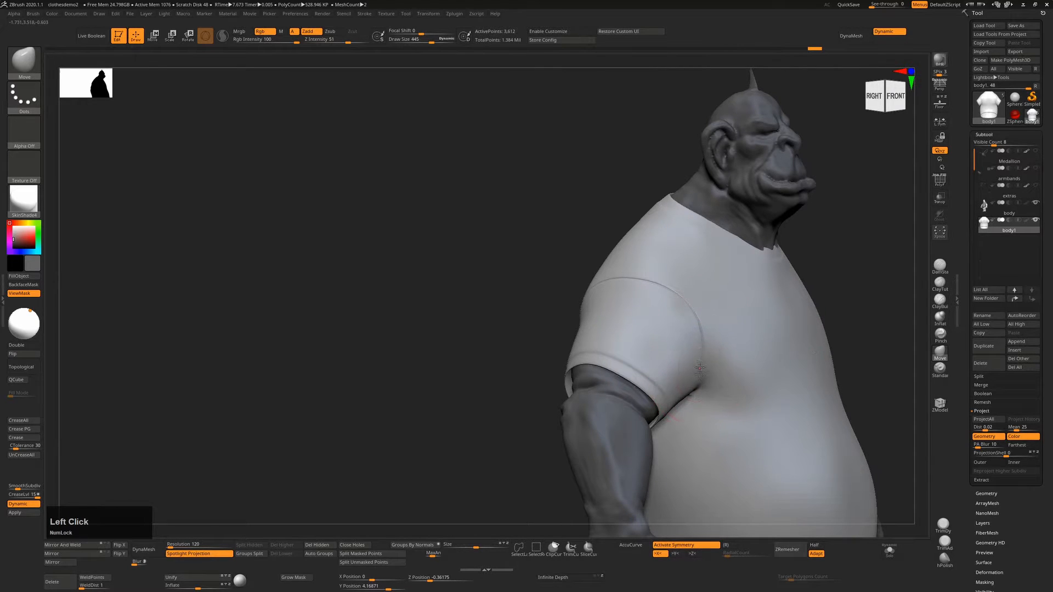
{"action": "right_click_drag", "start_coordinate": [722, 368], "coordinate": [680, 306], "text": "alt"}
{"action": "left_click_drag", "start_coordinate": [880, 307], "coordinate": [848, 272]}
{"action": "right_click_drag", "start_coordinate": [617, 341], "coordinate": [647, 439], "text": "alt"}
Isolate the shirt with its polyframe shown and smooth the intersecting faces inside the sleeve near the armpit.
{"action": "key", "text": "shift+f"}
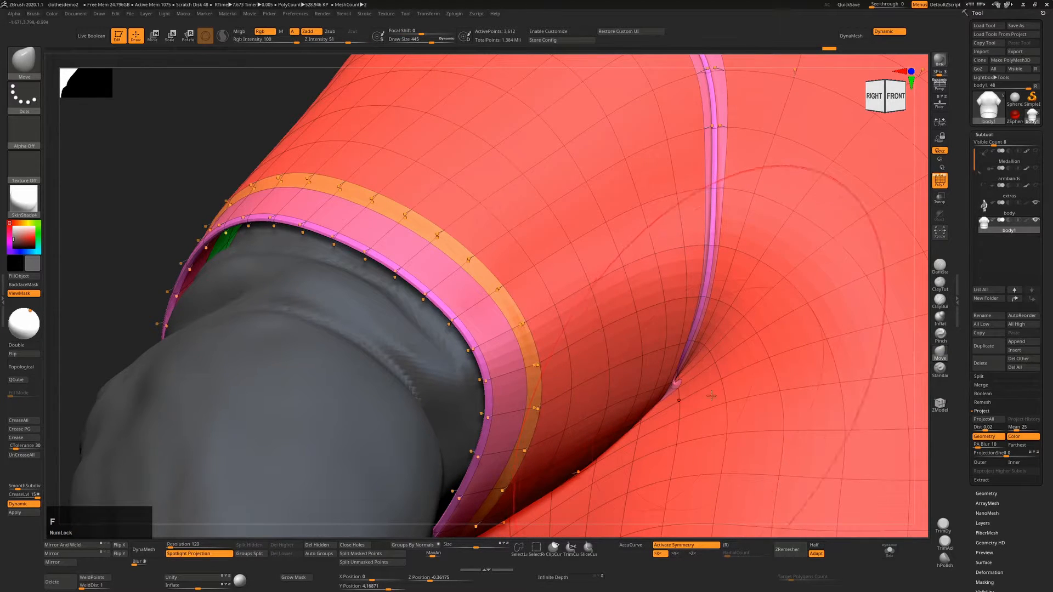
{"action": "left_click", "coordinate": [890, 551]}
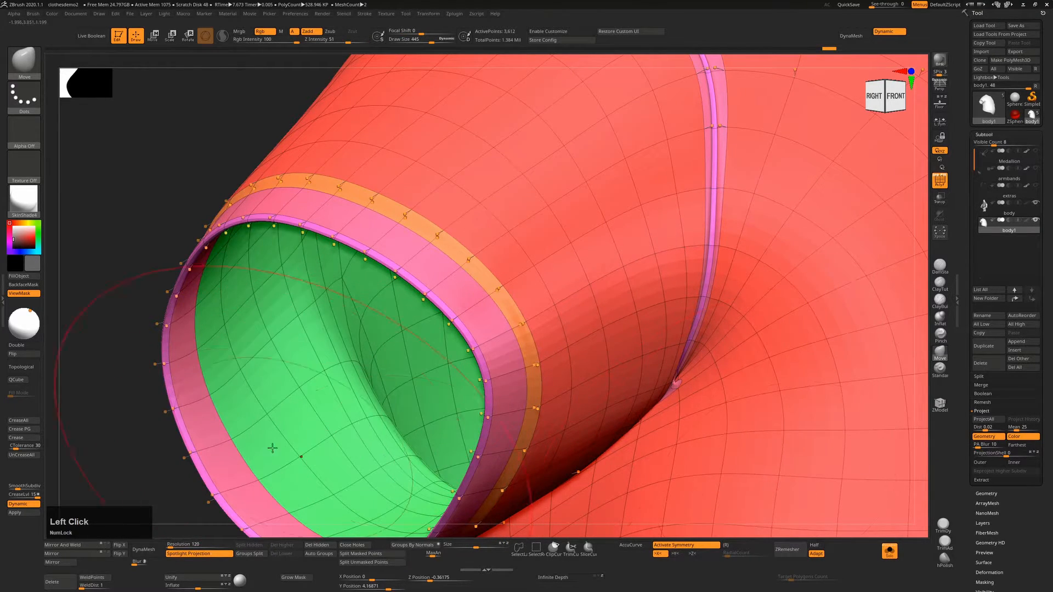
{"action": "left_click_drag", "start_coordinate": [169, 483], "coordinate": [439, 412]}
{"action": "key", "text": "s"}
{"action": "left_click", "coordinate": [452, 407]}
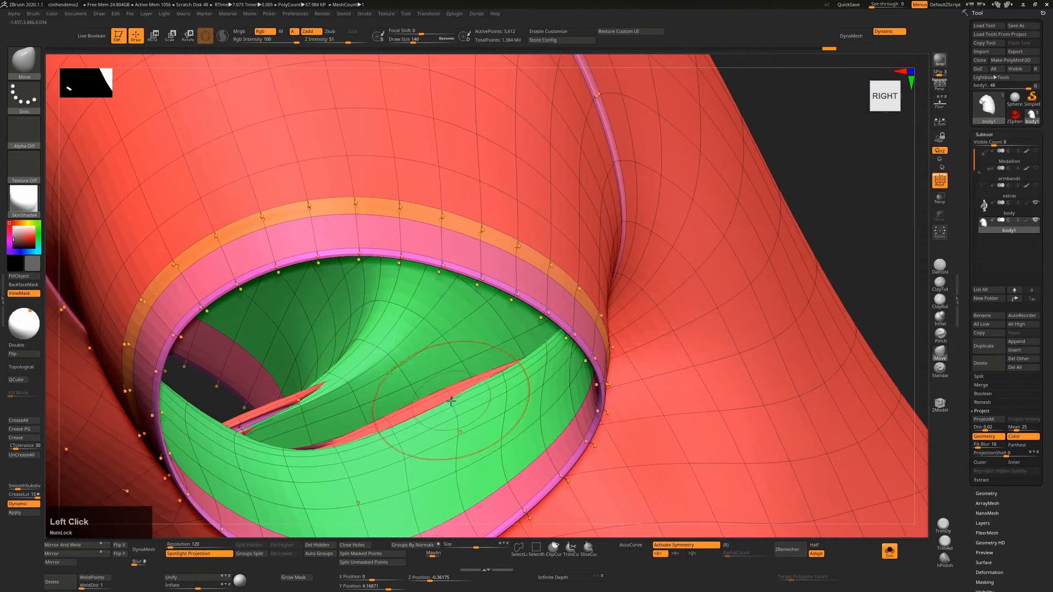
{"action": "key", "text": "shift"}
{"action": "mouse_move", "coordinate": [453, 402]}
{"action": "left_mouse_down", "text": "shift"}
{"action": "mouse_move", "coordinate": [392, 428]}
{"action": "mouse_move", "coordinate": [426, 413]}
{"action": "left_mouse_up", "text": "shift"}
{"action": "mouse_move", "coordinate": [848, 252]}
{"action": "left_mouse_down"}
{"action": "mouse_move", "coordinate": [873, 227]}
{"action": "mouse_move", "coordinate": [815, 247]}
{"action": "left_mouse_up"}
Examine the pinched armpit and shoulder seam with the polyframe hidden and shown.
{"action": "key", "text": "shift+f"}
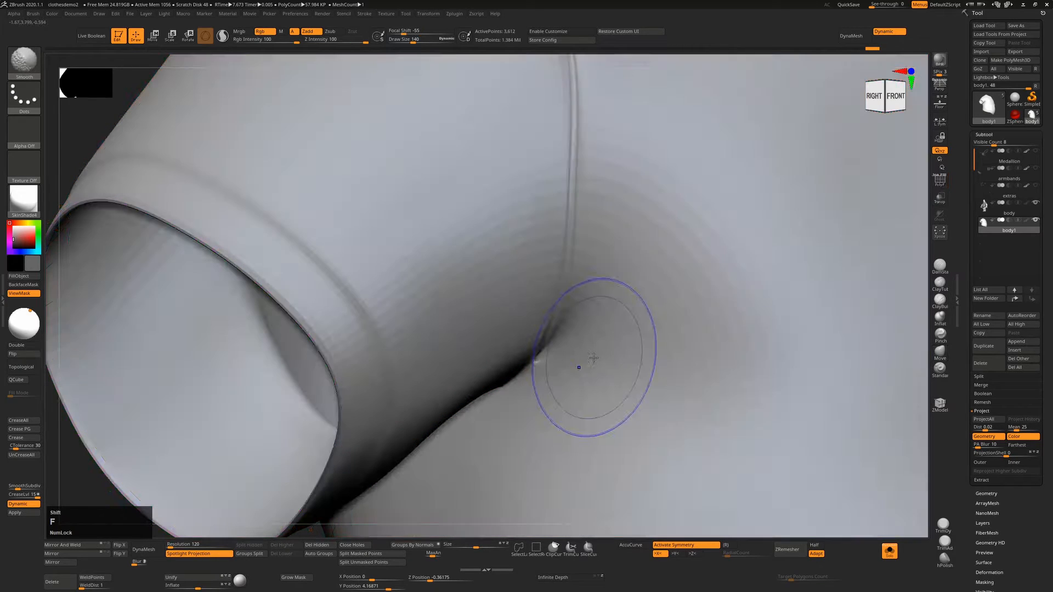
{"action": "right_click_drag", "start_coordinate": [236, 380], "coordinate": [418, 240], "text": "alt"}
{"action": "left_click_drag", "start_coordinate": [330, 450], "coordinate": [422, 353]}
{"action": "key", "text": "shift+f"}
{"action": "right_click_drag", "start_coordinate": [659, 212], "coordinate": [622, 169]}
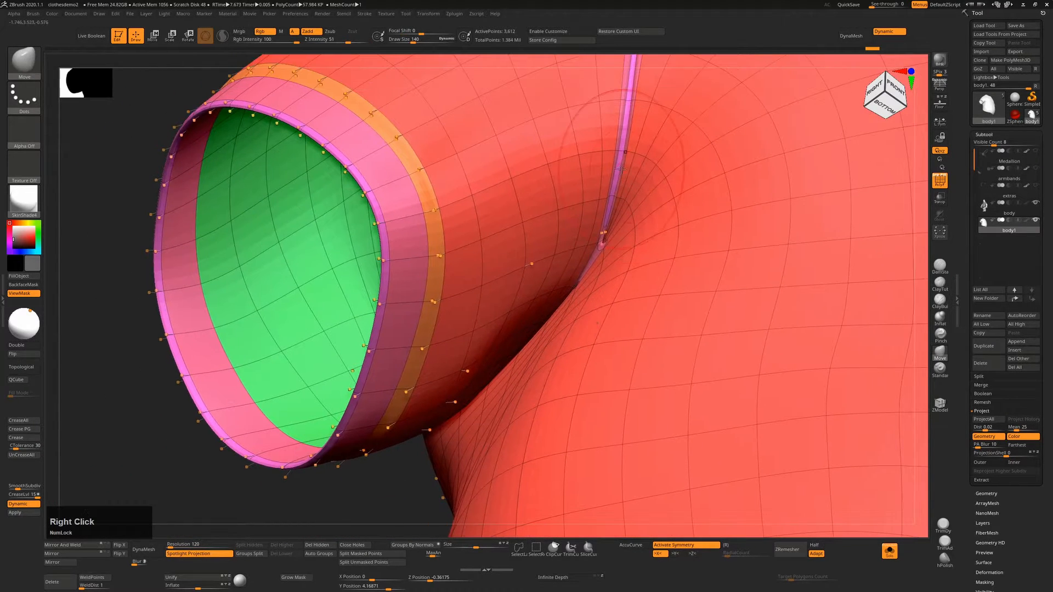
{"action": "key", "text": "shift+f"}
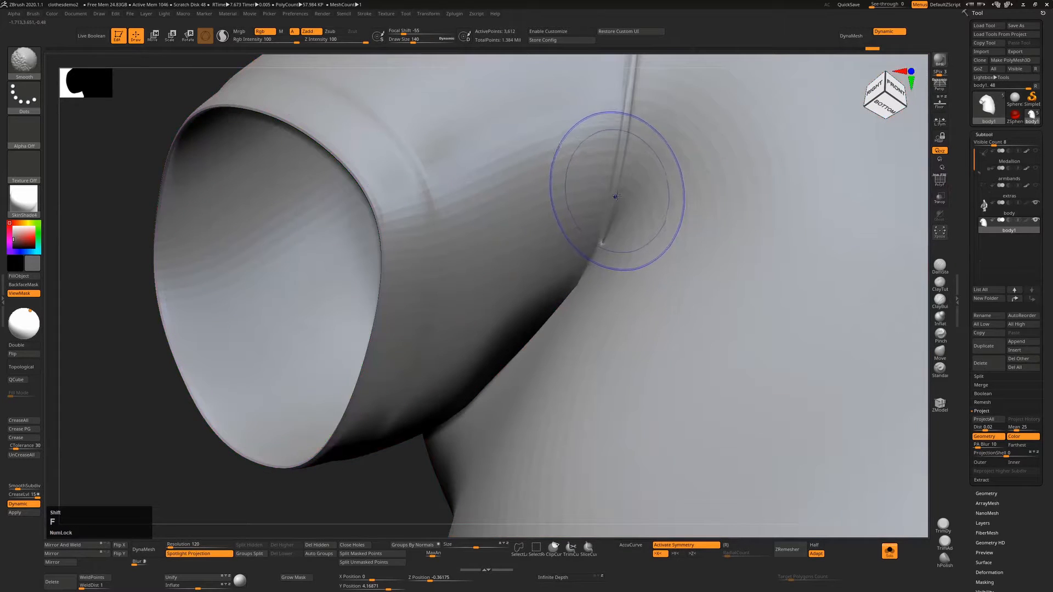
{"action": "key", "text": "shift+f"}
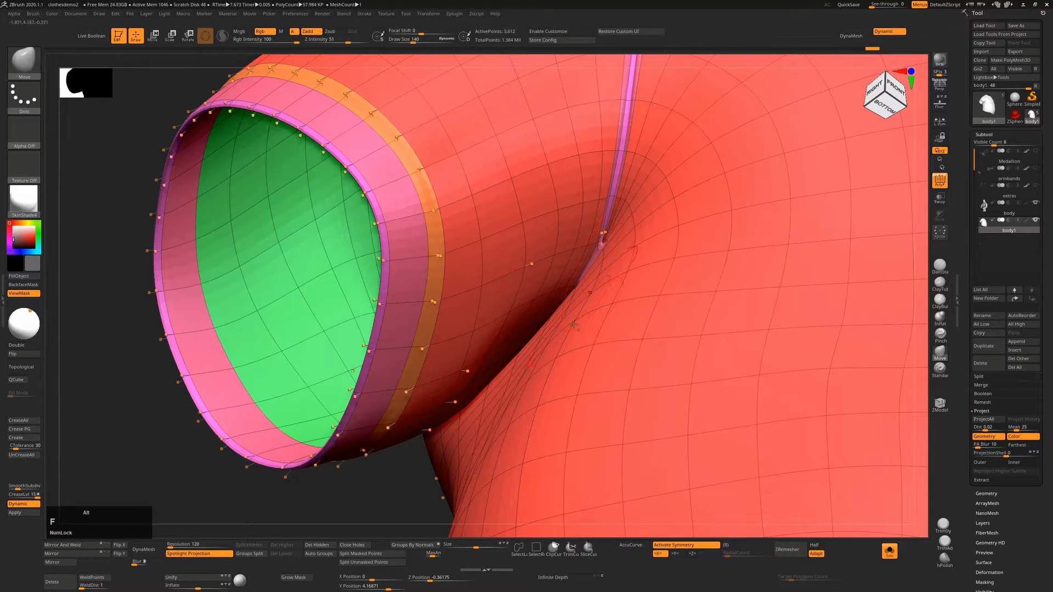
{"action": "right_click_drag", "start_coordinate": [606, 242], "coordinate": [570, 214]}
{"action": "left_click_drag", "start_coordinate": [891, 193], "coordinate": [889, 210], "text": "shift"}
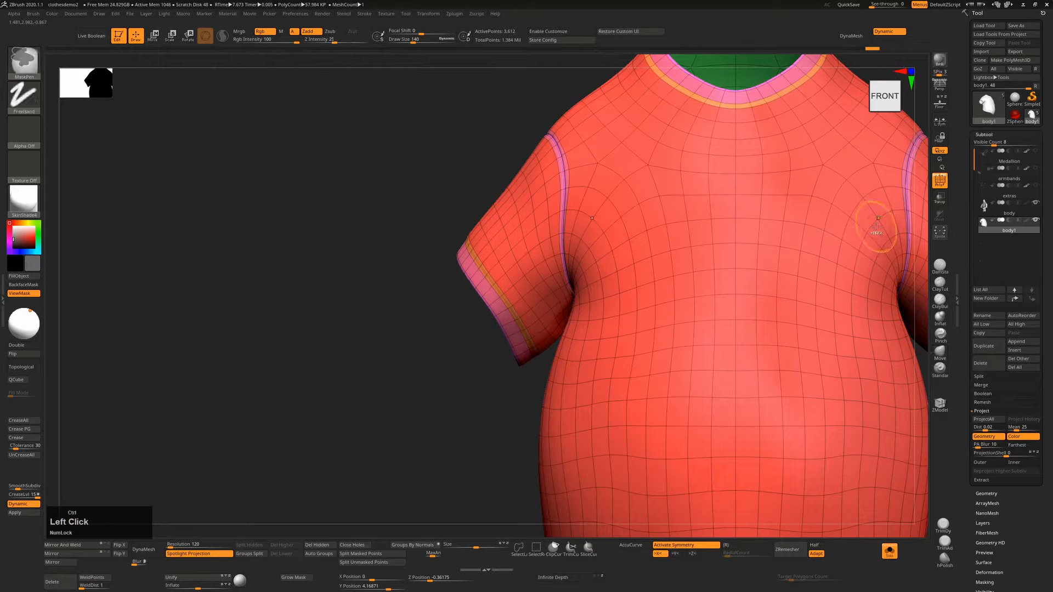
Undo the edits back to the plain thickened shirt without shoulder seams, cuffs, collar or hem band.
{"action": "key", "text": "ctrl+z"}
{"action": "key", "text": "ctrl+z"}
{"action": "key", "text": "ctrl+z"}
{"action": "key", "text": "ctrl+z"}
{"action": "key", "text": "ctrl+z"}
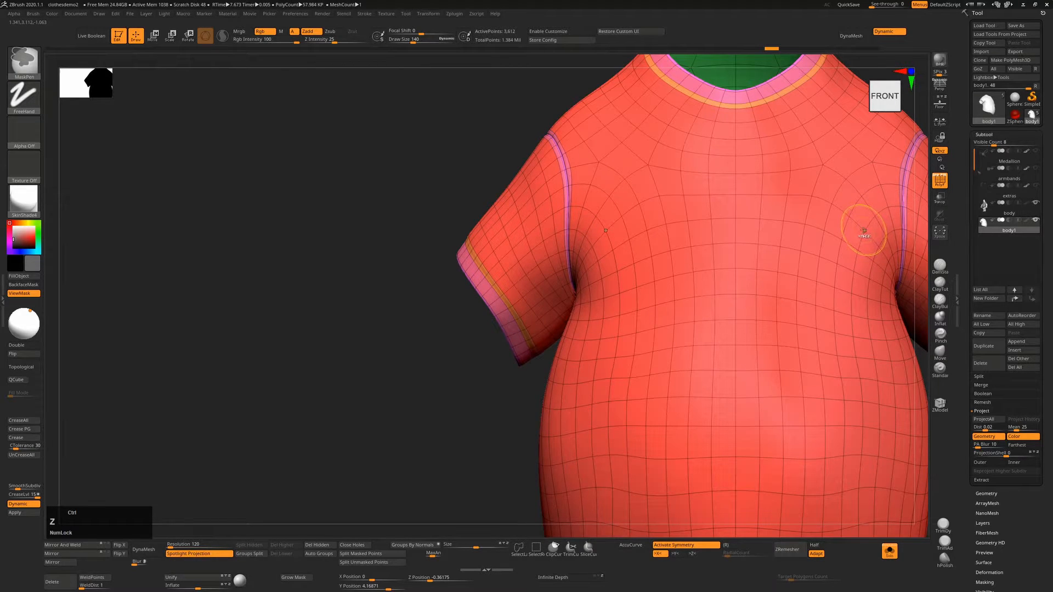
{"action": "key", "text": "ctrl+z"}
{"action": "key", "text": "ctrl+z"}
{"action": "key", "text": "ctrl+z"}
{"action": "key", "text": "ctrl+z"}
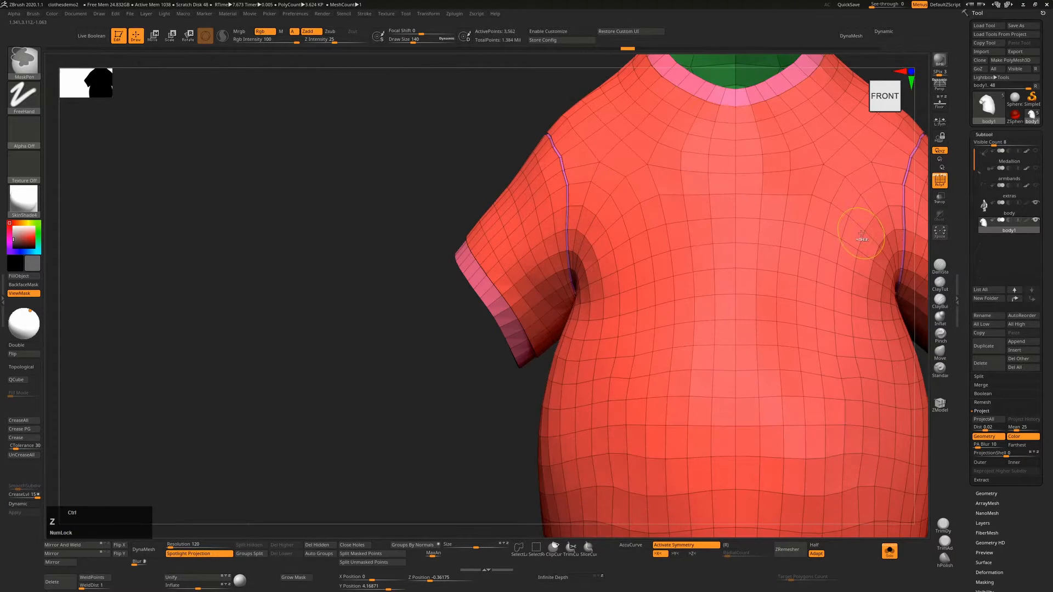
{"action": "key", "text": "ctrl+z"}
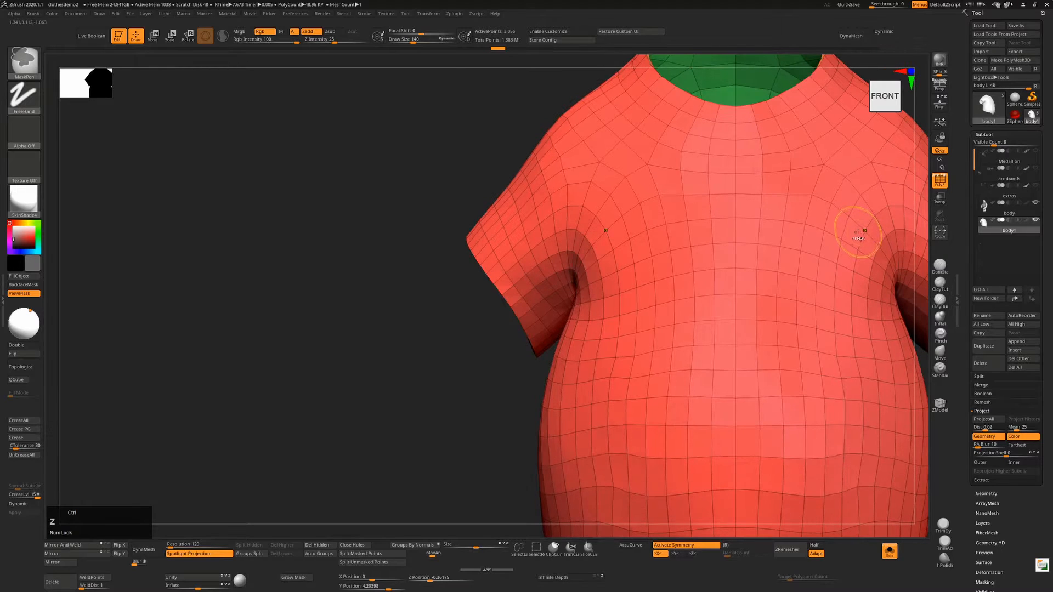
Smooth the outer surface poking through inside the sleeve at the armpit, accepting removal of the newer undo history.
{"action": "left_click_drag", "start_coordinate": [383, 419], "coordinate": [470, 430]}
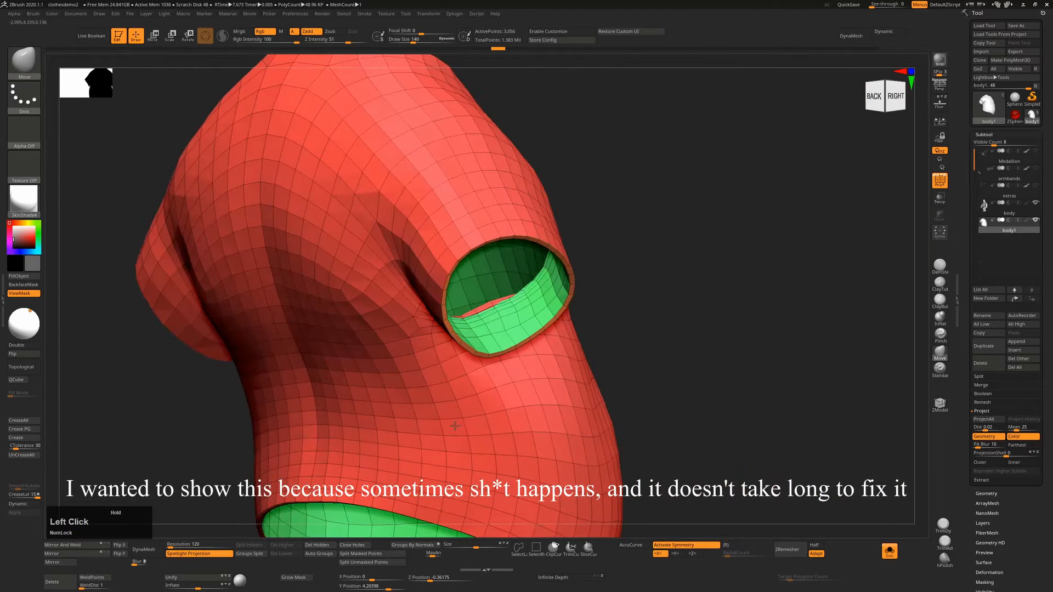
{"action": "left_click_drag", "start_coordinate": [507, 308], "coordinate": [466, 314], "text": "shift"}
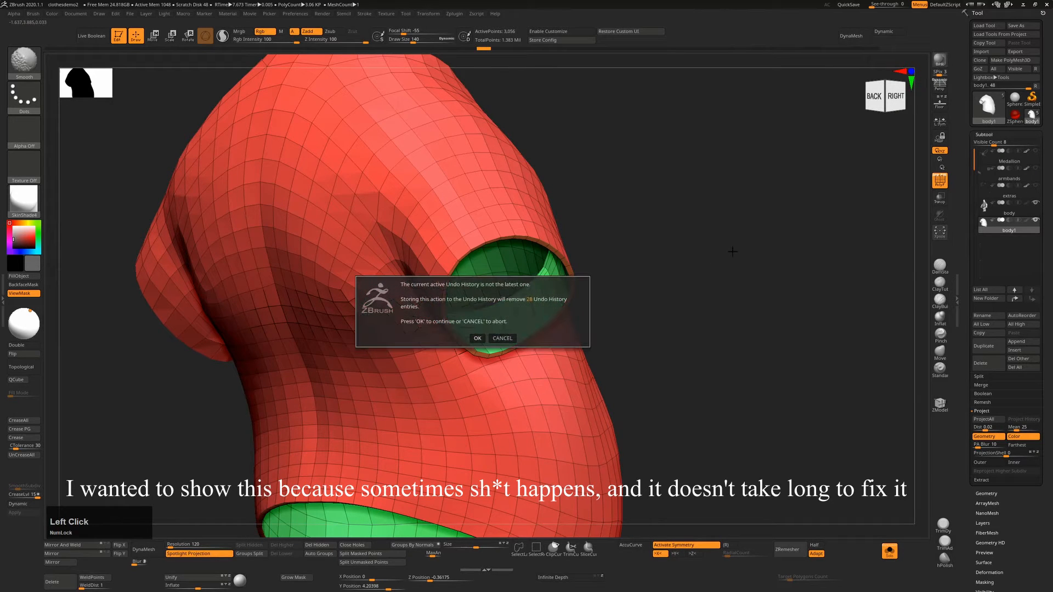
{"action": "left_click", "coordinate": [481, 337]}
Bevel the complete edge loop around the shoulder, where the sleeve meets the shirt's body, with ZModeler.
{"action": "left_click_drag", "start_coordinate": [789, 282], "coordinate": [722, 281]}
{"action": "right_click_drag", "start_coordinate": [565, 293], "coordinate": [323, 301], "text": "alt"}
{"action": "left_click_drag", "start_coordinate": [766, 301], "coordinate": [747, 300]}
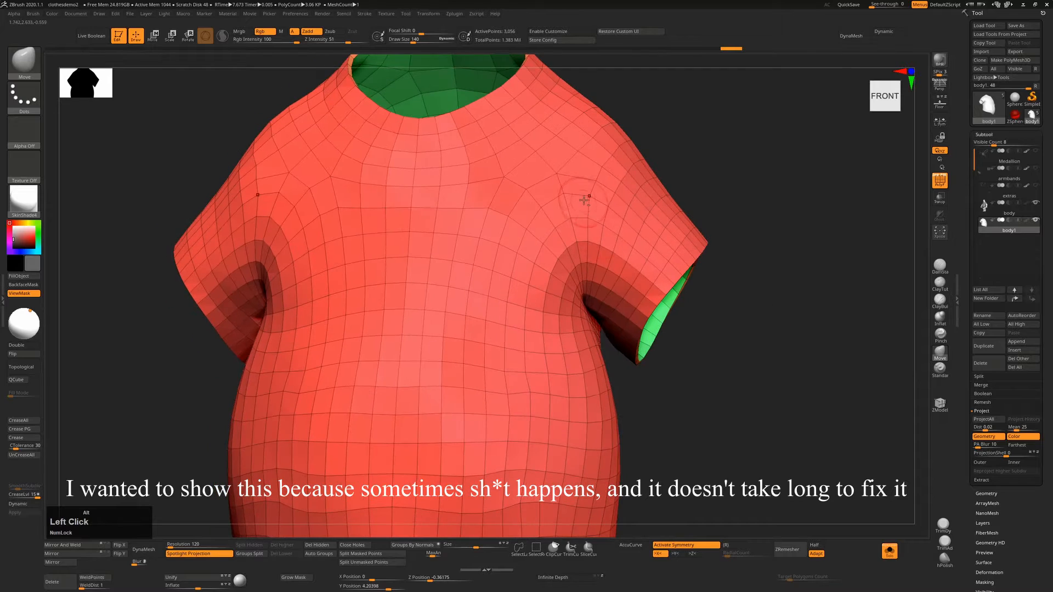
{"action": "right_click_drag", "start_coordinate": [594, 186], "coordinate": [588, 214], "text": "alt"}
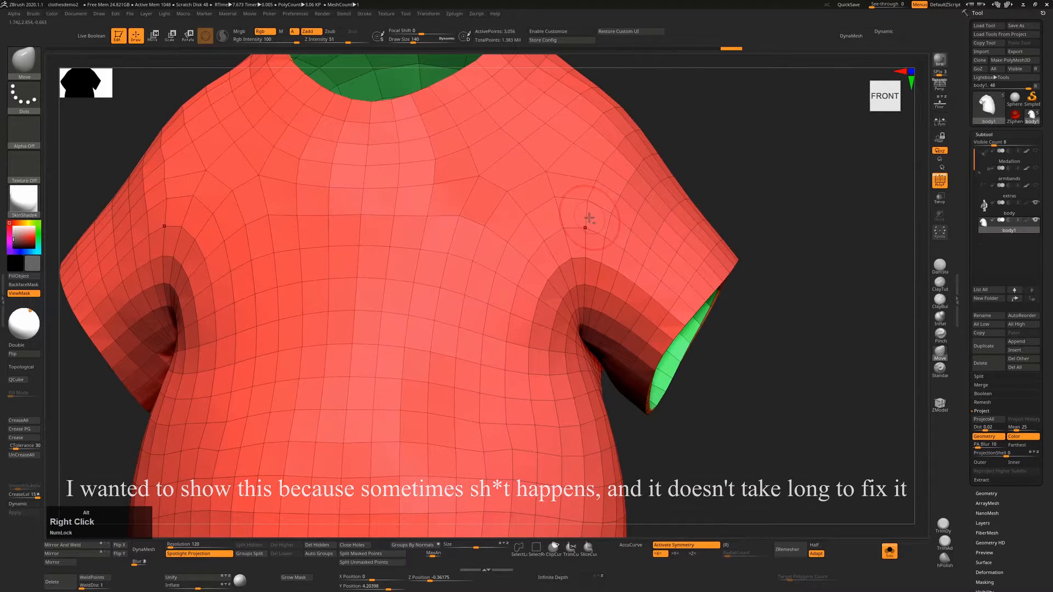
{"action": "key", "text": "q"}
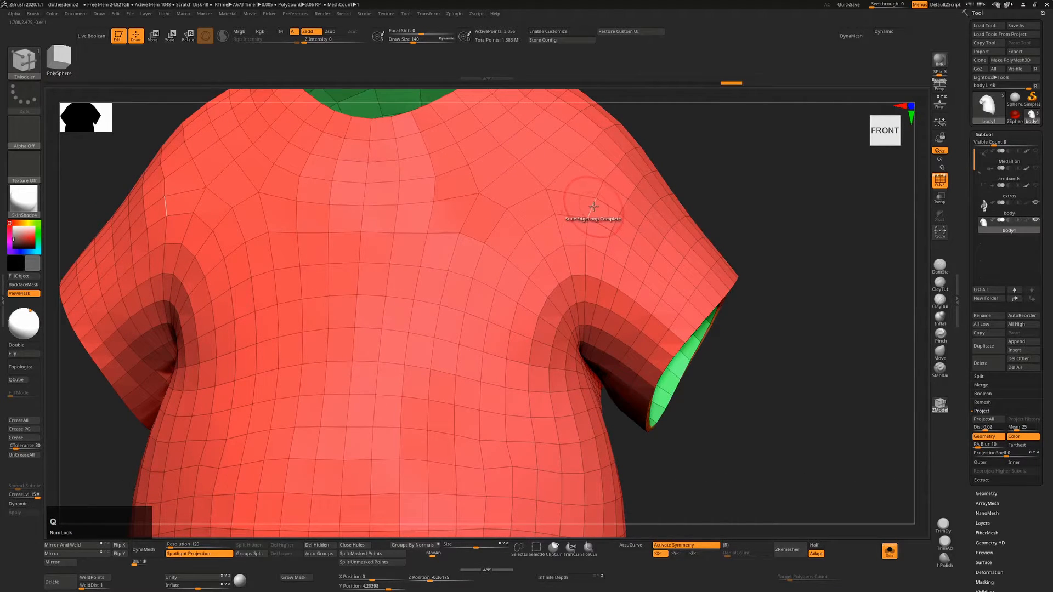
{"action": "key", "text": "space"}
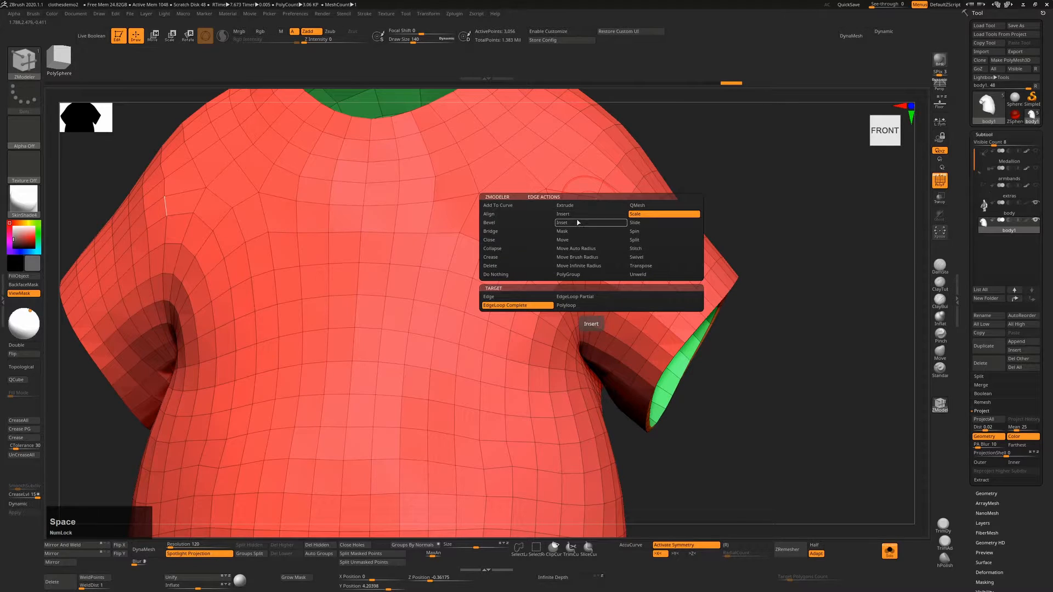
{"action": "left_click", "coordinate": [516, 224]}
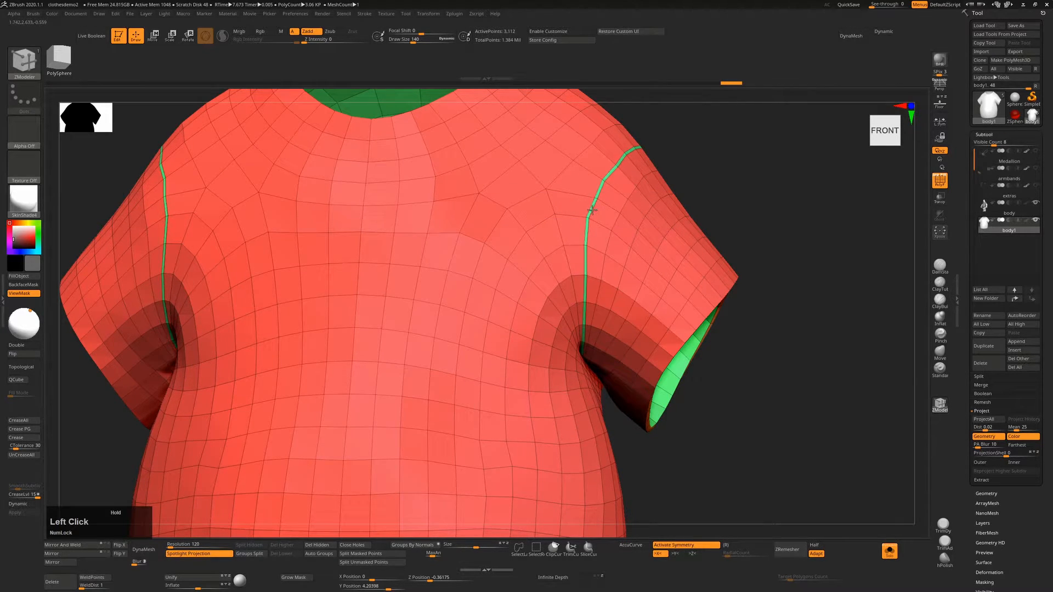
Extrude the beveled strip around the armhole with QMesh to form the shoulder seam.
{"action": "left_click_drag", "start_coordinate": [807, 205], "coordinate": [653, 212]}
{"action": "right_click_drag", "start_coordinate": [710, 178], "coordinate": [702, 75], "text": "ctrl"}
{"action": "left_click", "coordinate": [647, 284]}
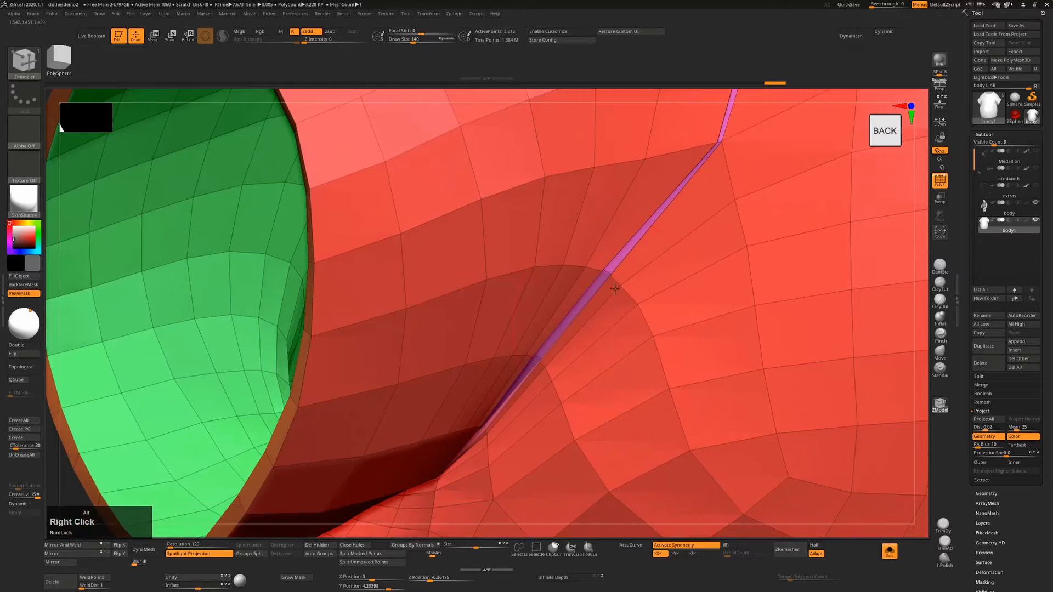
{"action": "right_click_drag", "start_coordinate": [618, 307], "coordinate": [608, 273], "text": "alt"}
Examine the new shoulder seams with dynamic subdivision on and the polyframe hidden.
{"action": "key", "text": "d"}
{"action": "key", "text": "shift+f"}
{"action": "left_click_drag", "start_coordinate": [307, 335], "coordinate": [369, 351]}
{"action": "left_click_drag", "start_coordinate": [846, 235], "coordinate": [798, 285], "text": "shift"}
{"action": "right_click_drag", "start_coordinate": [799, 286], "coordinate": [840, 274]}
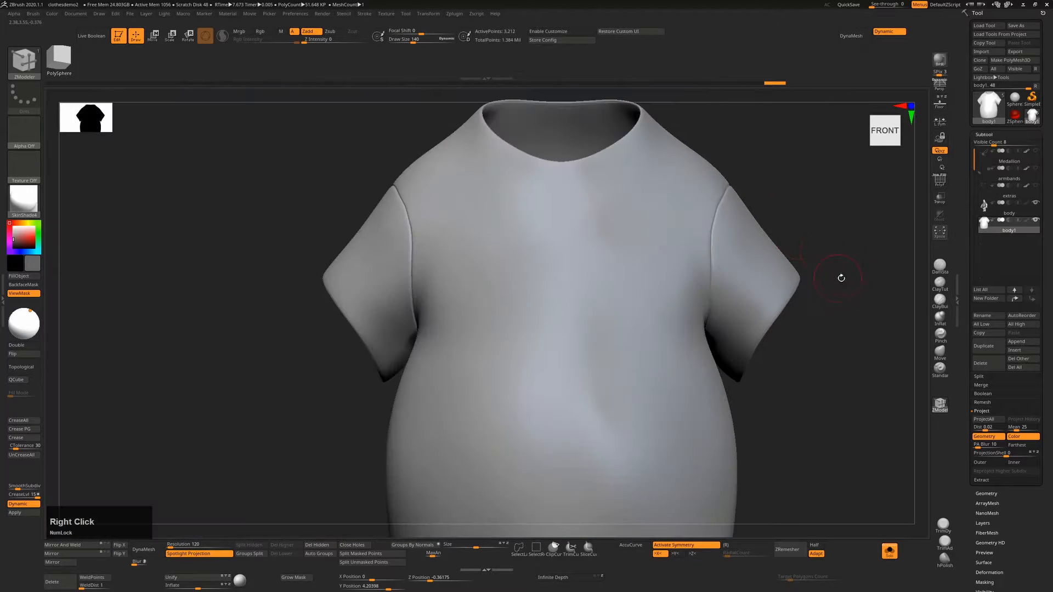
{"action": "left_click_drag", "start_coordinate": [839, 275], "coordinate": [868, 291]}
{"action": "right_click_drag", "start_coordinate": [867, 291], "coordinate": [779, 267]}
{"action": "right_click_drag", "start_coordinate": [750, 302], "coordinate": [776, 317], "text": "alt"}
Return to the low-poly view, insert an edge loop around the sleeve's rim and extrude the cuff band.
{"action": "key", "text": "shift+d"}
{"action": "left_click_drag", "start_coordinate": [795, 296], "coordinate": [786, 288]}
{"action": "mouse_move", "coordinate": [787, 289]}
{"action": "right_mouse_down"}
{"action": "mouse_move", "coordinate": [775, 275]}
{"action": "mouse_move", "coordinate": [792, 299]}
{"action": "right_mouse_up"}
{"action": "right_click_drag", "start_coordinate": [799, 233], "coordinate": [663, 286], "text": "alt"}
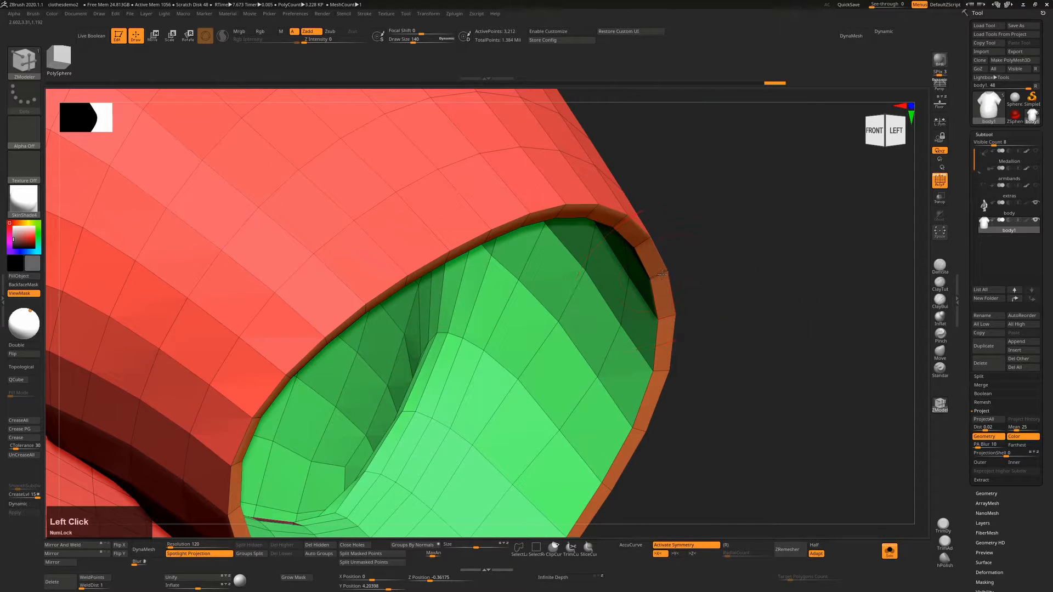
{"action": "key", "text": "space"}
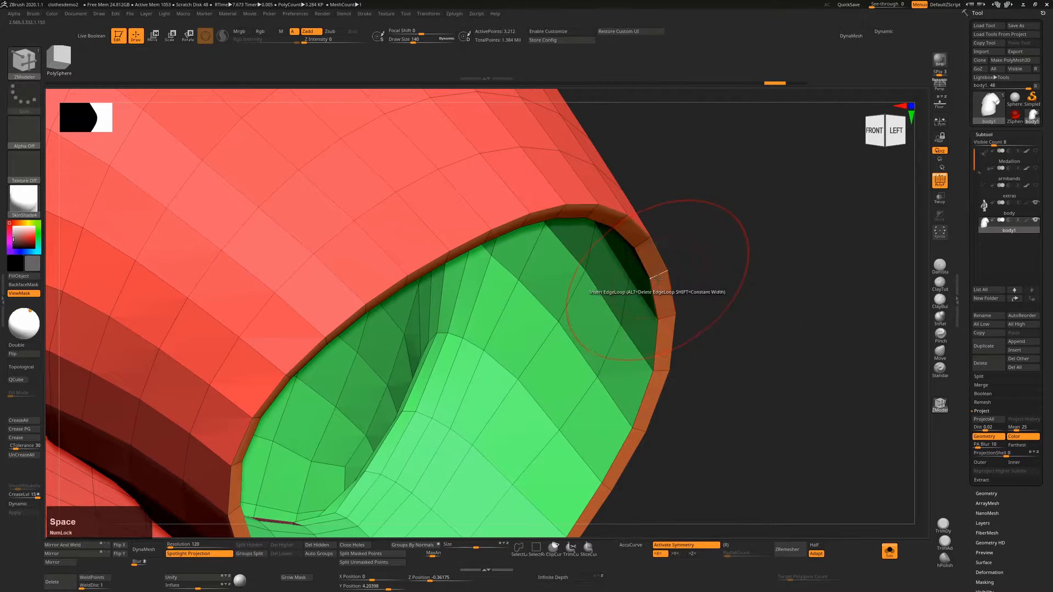
{"action": "left_click", "coordinate": [661, 274]}
{"action": "left_click_drag", "start_coordinate": [659, 286], "coordinate": [700, 314]}
{"action": "right_click_drag", "start_coordinate": [700, 313], "coordinate": [651, 111], "text": "ctrl"}
{"action": "left_click_drag", "start_coordinate": [651, 110], "coordinate": [720, 144]}
{"action": "right_click_drag", "start_coordinate": [720, 144], "coordinate": [716, 276], "text": "alt"}
{"action": "left_click_drag", "start_coordinate": [724, 280], "coordinate": [689, 238], "text": "alt"}
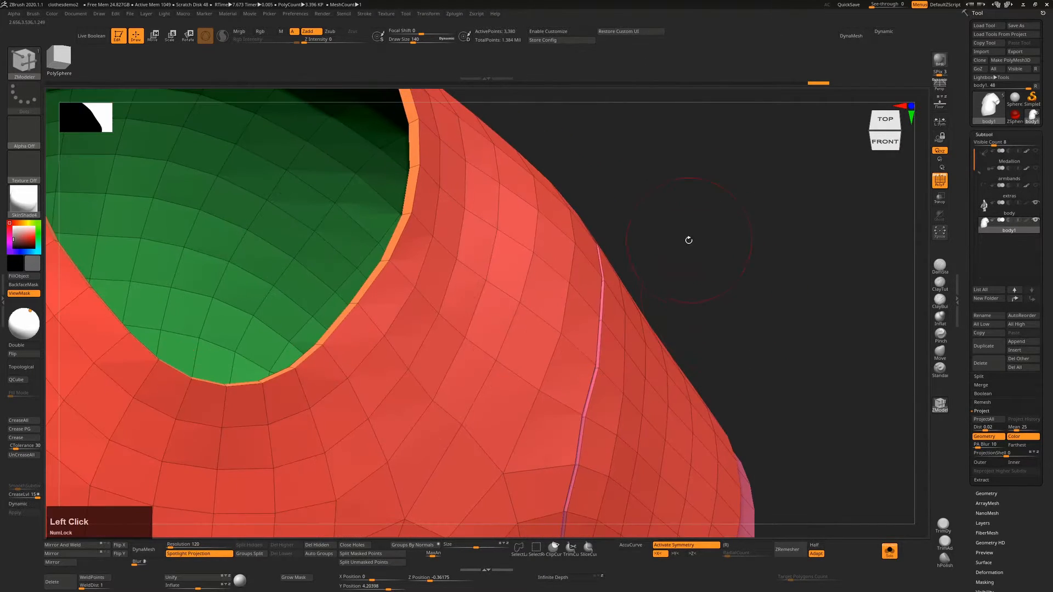
Insert an edge loop around the neck opening's rim and extrude the collar band, undoing and repeating the extrusion.
{"action": "right_click_drag", "start_coordinate": [689, 237], "coordinate": [733, 268], "text": "alt"}
{"action": "left_click_drag", "start_coordinate": [733, 268], "coordinate": [781, 268]}
{"action": "left_click", "coordinate": [829, 285]}
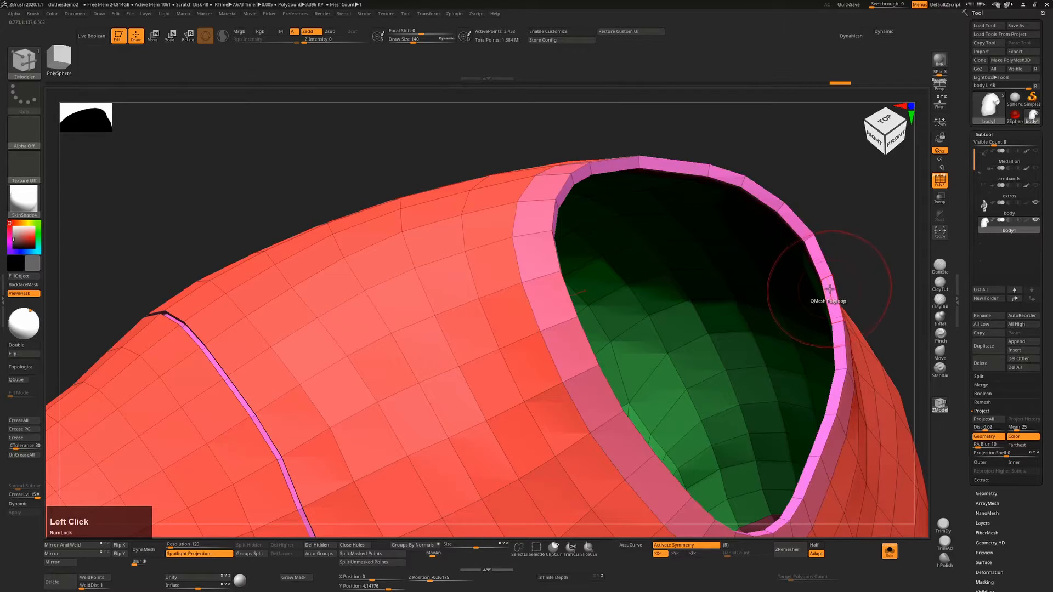
{"action": "key", "text": "ctrl+z"}
{"action": "left_click_drag", "start_coordinate": [830, 293], "coordinate": [801, 361]}
{"action": "key", "text": "ctrl+z"}
{"action": "key", "text": "ctrl+z"}
{"action": "left_click_drag", "start_coordinate": [821, 306], "coordinate": [780, 165]}
{"action": "right_click_drag", "start_coordinate": [779, 288], "coordinate": [798, 281], "text": "ctrl"}
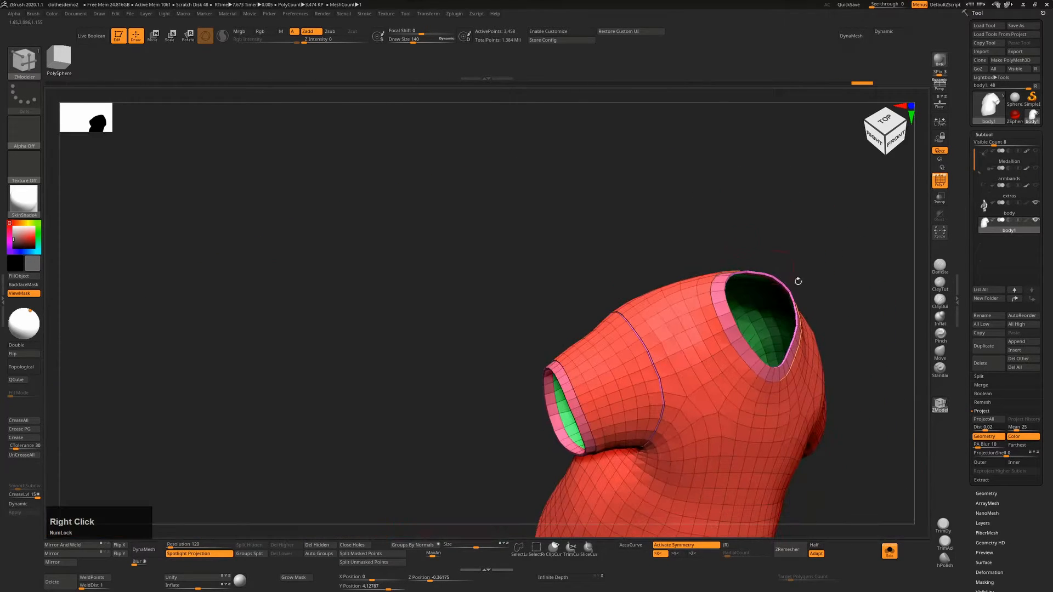
Check the seams, cuffs and collar on the smoothed shirt with the polyframe hidden.
{"action": "left_click_drag", "start_coordinate": [888, 310], "coordinate": [884, 302], "text": "shift"}
{"action": "right_click_drag", "start_coordinate": [860, 343], "coordinate": [764, 261], "text": "alt"}
{"action": "key", "text": "shift+f"}
{"action": "right_click_drag", "start_coordinate": [877, 310], "coordinate": [830, 316]}
{"action": "key", "text": "d"}
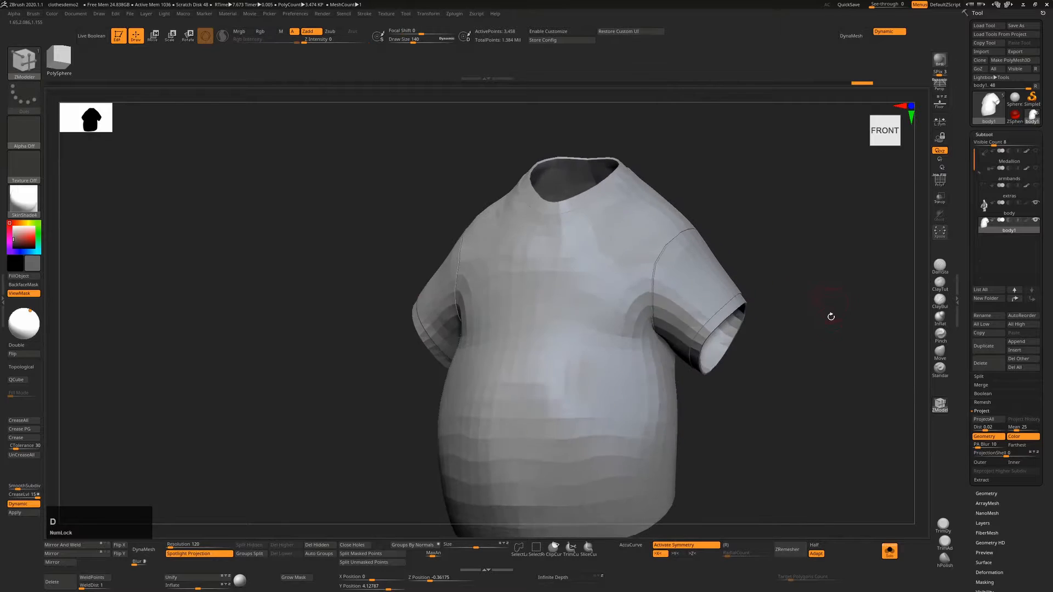
{"action": "right_click_drag", "start_coordinate": [759, 428], "coordinate": [751, 283], "text": "alt"}
{"action": "left_click_drag", "start_coordinate": [774, 364], "coordinate": [738, 372]}
Turn off the smoothed preview, insert an edge loop around the bottom rim of the shirt and extrude the hem band.
{"action": "key", "text": "shift+f"}
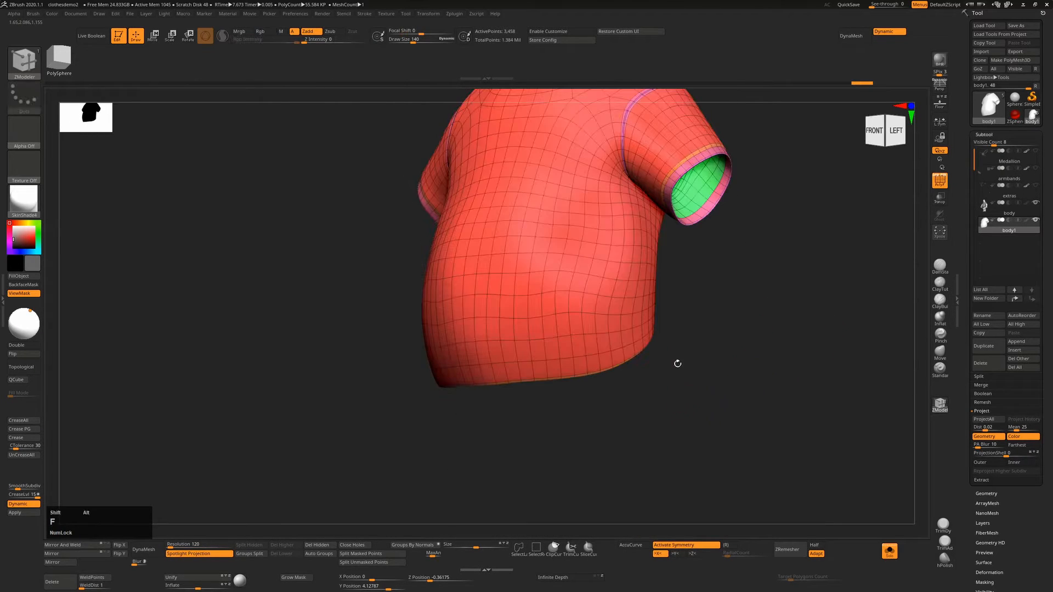
{"action": "right_click_drag", "start_coordinate": [663, 396], "coordinate": [721, 279], "text": "alt"}
{"action": "key", "text": "shift+d"}
{"action": "left_click_drag", "start_coordinate": [776, 310], "coordinate": [770, 258]}
{"action": "right_click_drag", "start_coordinate": [769, 268], "coordinate": [782, 406], "text": "ctrl"}
{"action": "right_click_drag", "start_coordinate": [781, 334], "coordinate": [861, 346], "text": "alt"}
{"action": "right_click_drag", "start_coordinate": [861, 345], "coordinate": [912, 326], "text": "alt"}
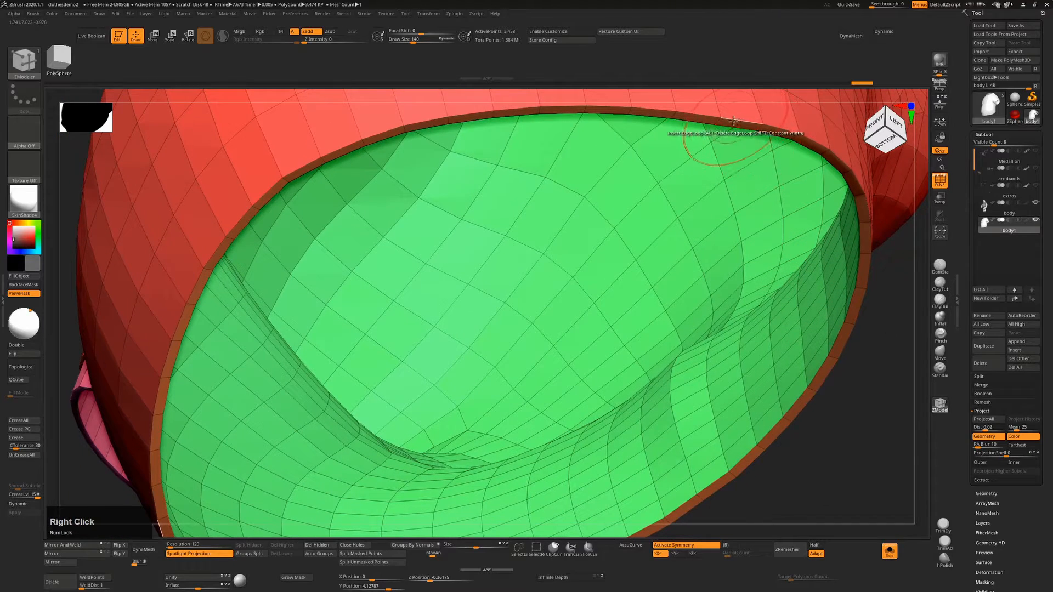
{"action": "left_click_drag", "start_coordinate": [729, 121], "coordinate": [725, 149]}
{"action": "right_click_drag", "start_coordinate": [738, 179], "coordinate": [734, 352], "text": "alt"}
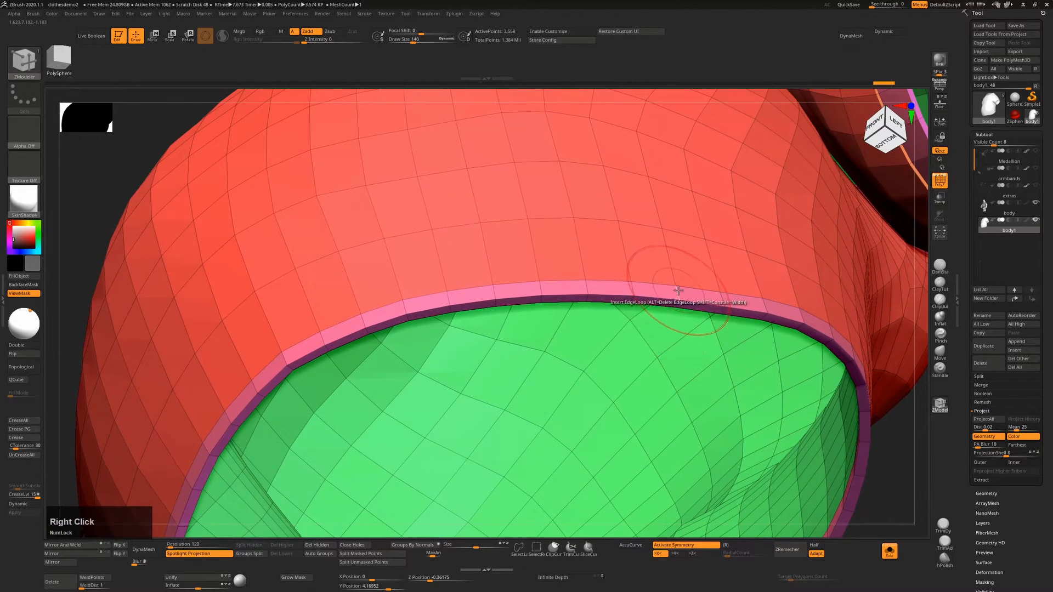
Insert a single edge loop along the upper border of the hem band and scale the band's complete edge loop.
{"action": "left_click", "coordinate": [679, 289]}
{"action": "key", "text": "space"}
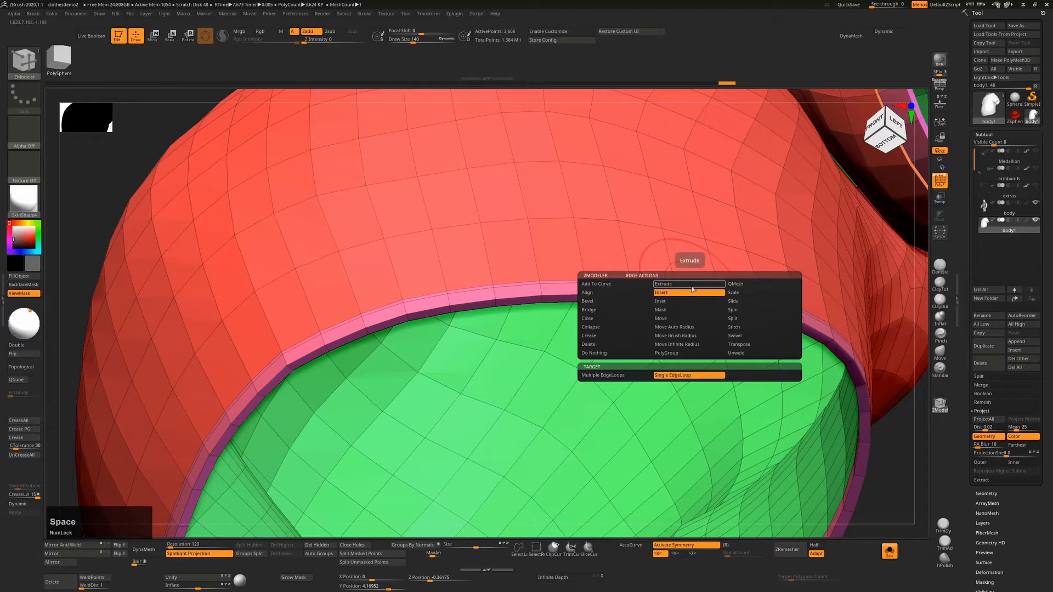
{"action": "left_click", "coordinate": [736, 294]}
{"action": "left_click", "coordinate": [694, 287]}
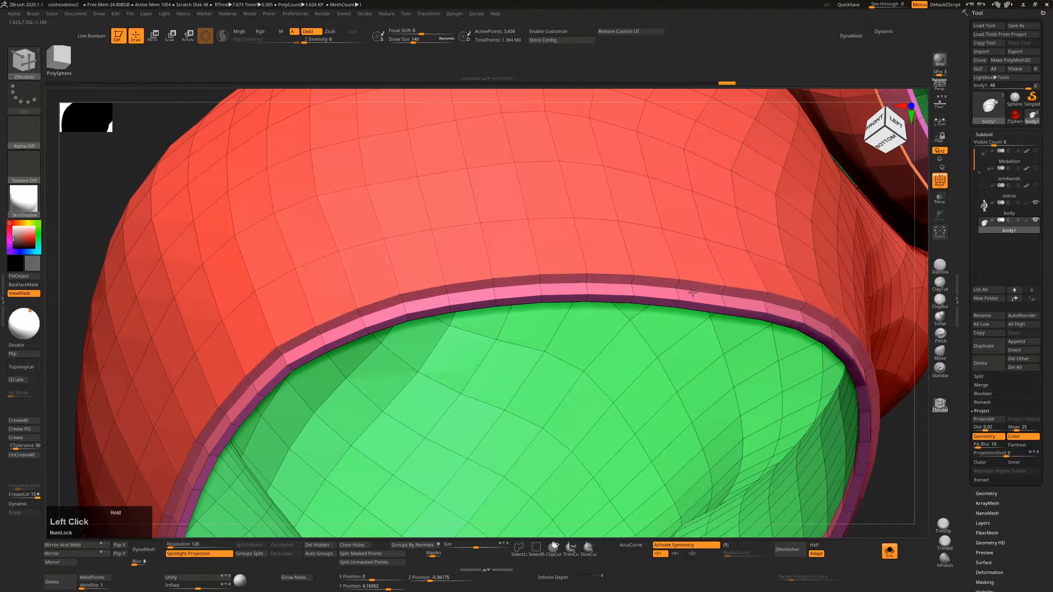
Inspect the hem, cuffs and shoulder seams from several sides with dynamic subdivision on and the polyframe hidden.
{"action": "right_click_drag", "start_coordinate": [716, 297], "coordinate": [748, 271], "text": "ctrl"}
{"action": "mouse_move", "coordinate": [871, 382]}
{"action": "left_mouse_down"}
{"action": "mouse_move", "coordinate": [877, 442]}
{"action": "mouse_move", "coordinate": [852, 454]}
{"action": "left_mouse_up"}
{"action": "key", "text": "d"}
{"action": "key", "text": "shift+f"}
{"action": "right_click_drag", "start_coordinate": [877, 320], "coordinate": [799, 202]}
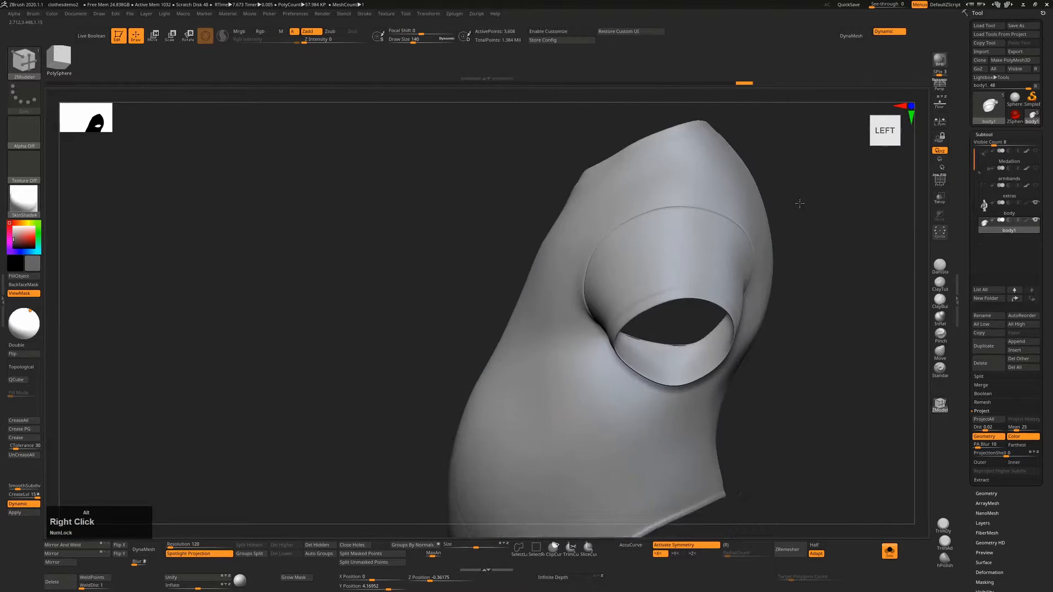
{"action": "left_click_drag", "start_coordinate": [799, 202], "coordinate": [826, 349]}
{"action": "right_click_drag", "start_coordinate": [827, 348], "coordinate": [748, 369]}
{"action": "left_click_drag", "start_coordinate": [748, 369], "coordinate": [741, 270]}
Switch to the Move brush with draw size 200 and show the ogre's body together with the shirt.
{"action": "key", "text": "b"}
{"action": "key", "text": "m"}
{"action": "key", "text": "v"}
{"action": "key", "text": "s"}
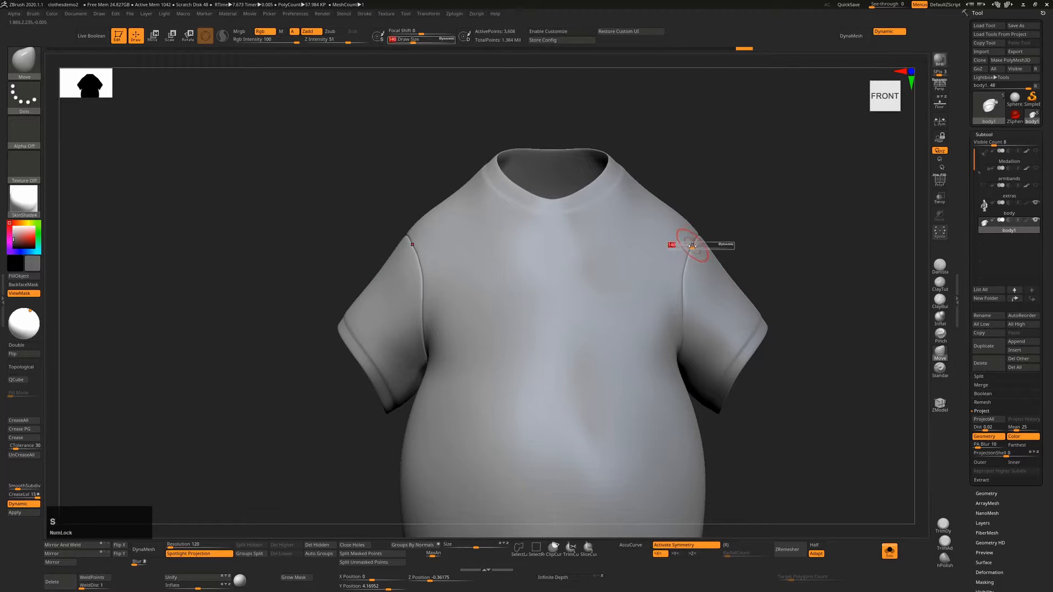
{"action": "left_click", "coordinate": [697, 245]}
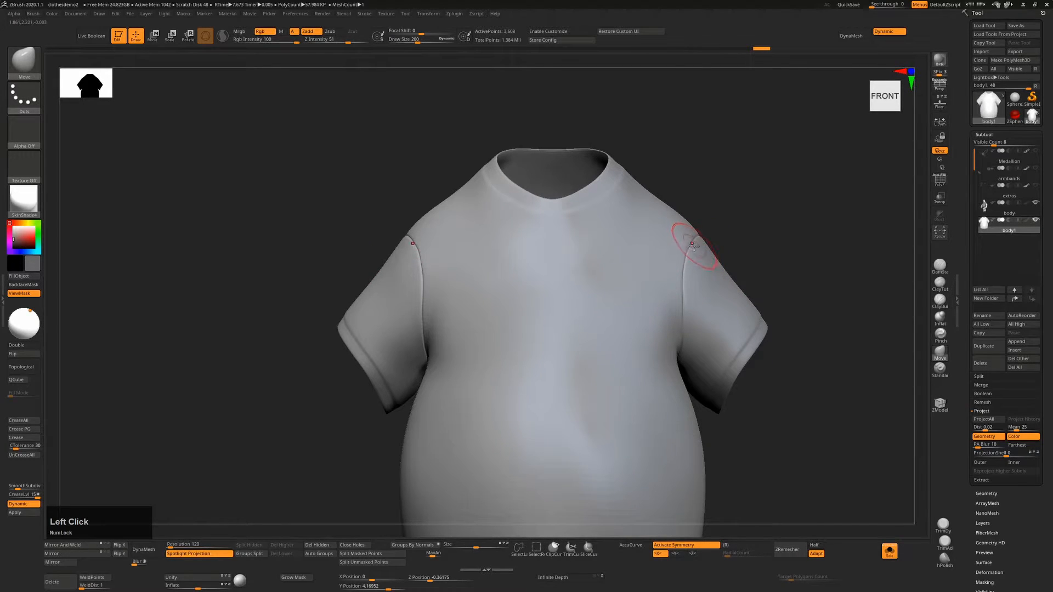
{"action": "left_click", "coordinate": [897, 555]}
{"action": "left_click_drag", "start_coordinate": [797, 284], "coordinate": [482, 281]}
Enlarge the Move brush to draw size 454 and pull the collar clear of the ogre's neck.
{"action": "key", "text": "s"}
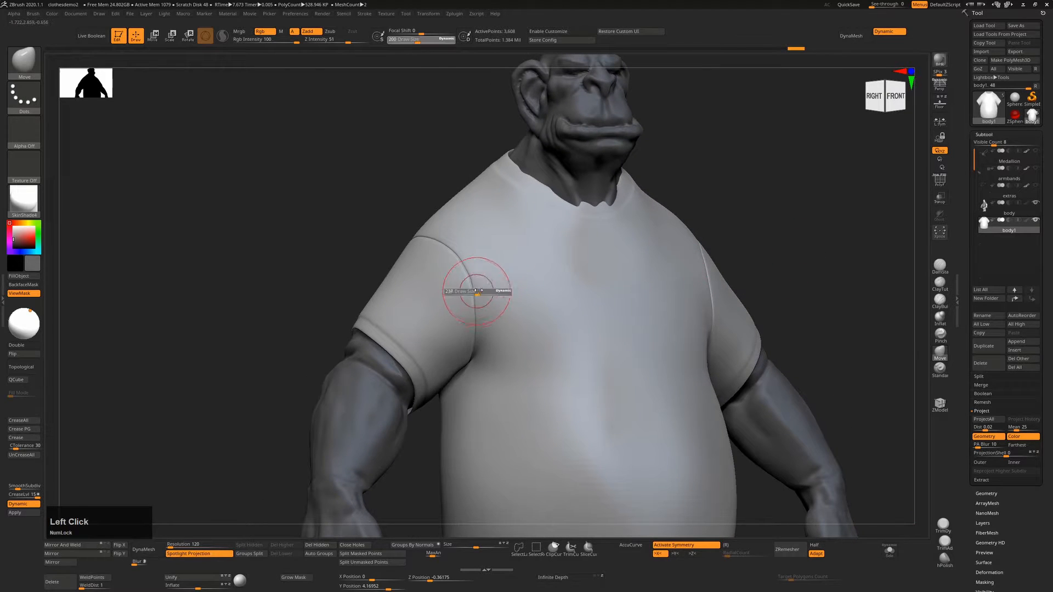
{"action": "left_click", "coordinate": [478, 291]}
{"action": "left_click_drag", "start_coordinate": [783, 181], "coordinate": [555, 198]}
{"action": "key", "text": "s"}
{"action": "left_click", "coordinate": [550, 198]}
{"action": "left_click_drag", "start_coordinate": [730, 201], "coordinate": [631, 204]}
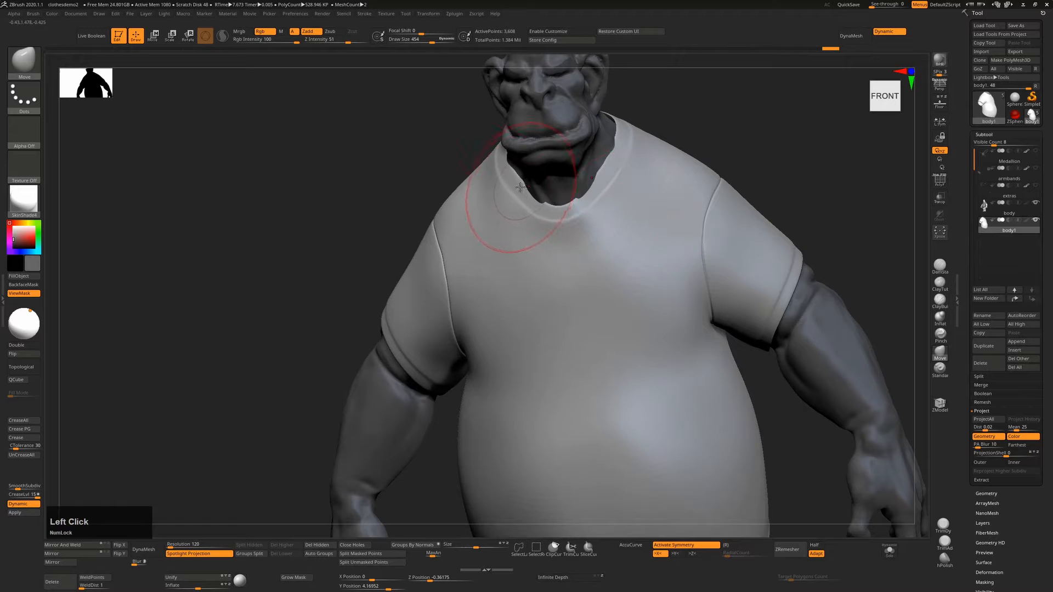
{"action": "left_click_drag", "start_coordinate": [519, 185], "coordinate": [521, 212]}
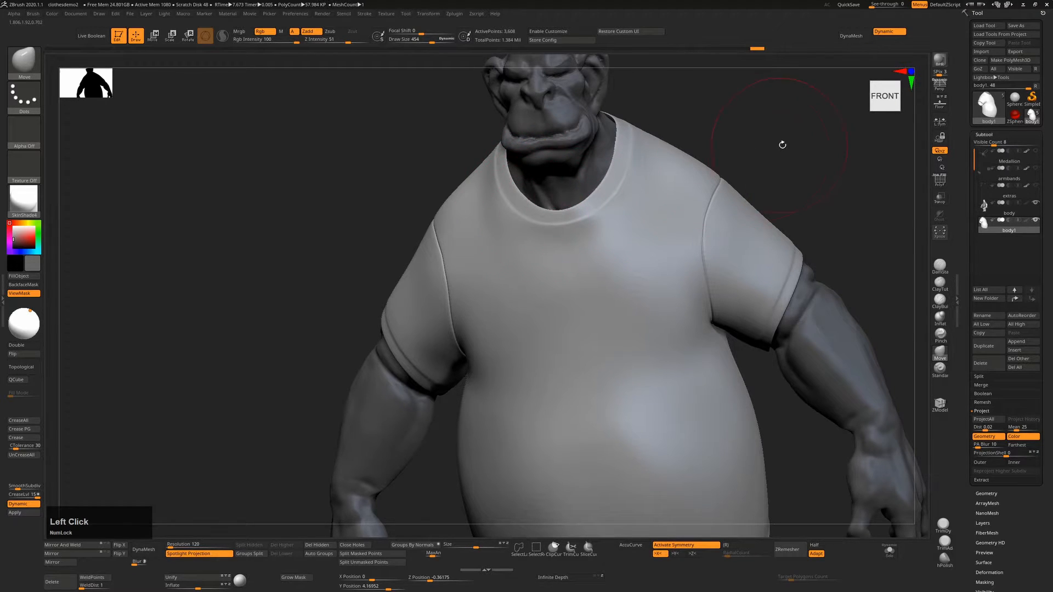
{"action": "mouse_move", "coordinate": [783, 144]}
{"action": "left_mouse_down", "text": "shift"}
{"action": "mouse_move", "coordinate": [612, 167]}
{"action": "mouse_move", "coordinate": [624, 185]}
{"action": "left_mouse_up", "text": "shift"}
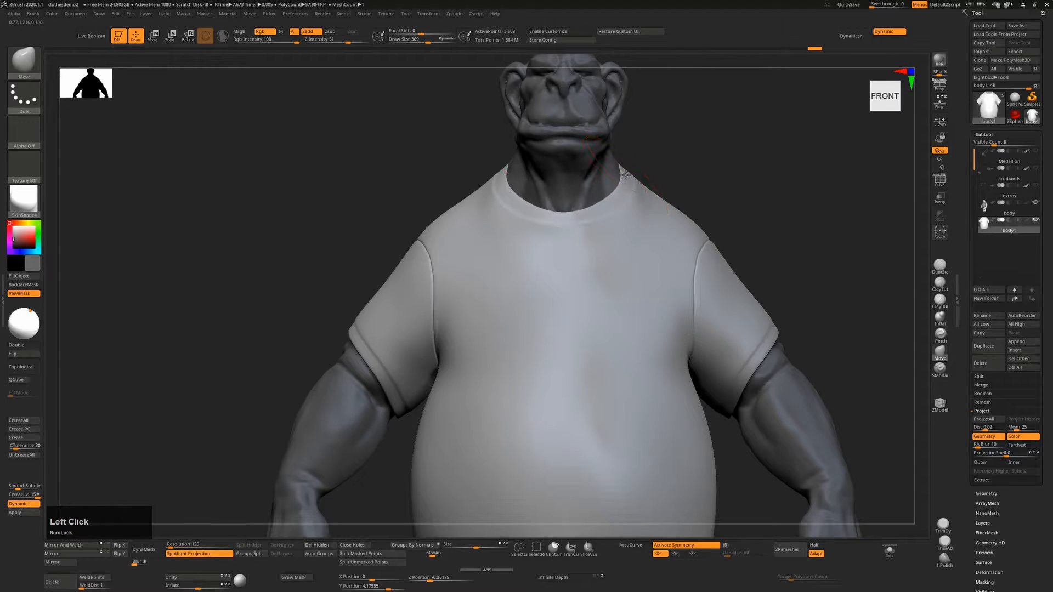
Refine the fit of the sleeves, shoulders and chest with the Move brush at draw sizes 401 and 619.
{"action": "left_click_drag", "start_coordinate": [816, 210], "coordinate": [827, 270]}
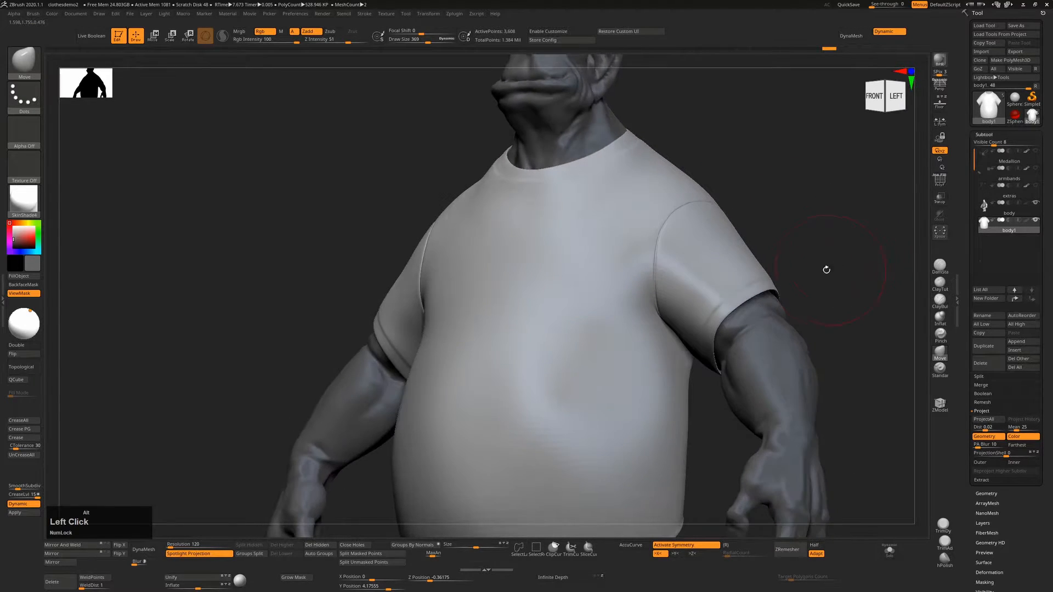
{"action": "left_click_drag", "start_coordinate": [814, 230], "coordinate": [674, 241]}
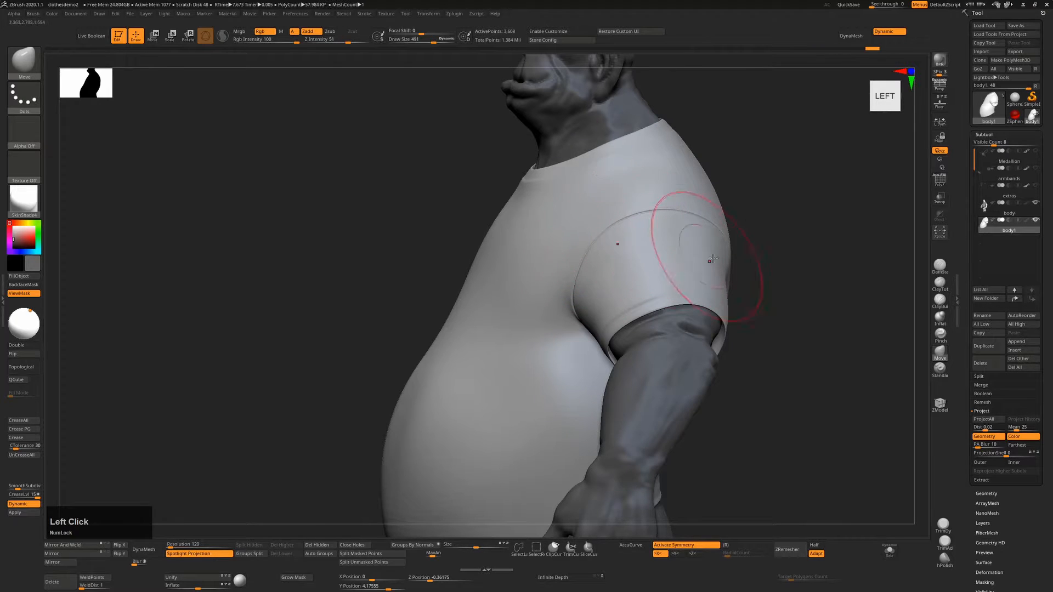
{"action": "mouse_move", "coordinate": [797, 307]}
{"action": "left_mouse_down"}
{"action": "mouse_move", "coordinate": [815, 329]}
{"action": "mouse_move", "coordinate": [712, 326]}
{"action": "left_mouse_up"}
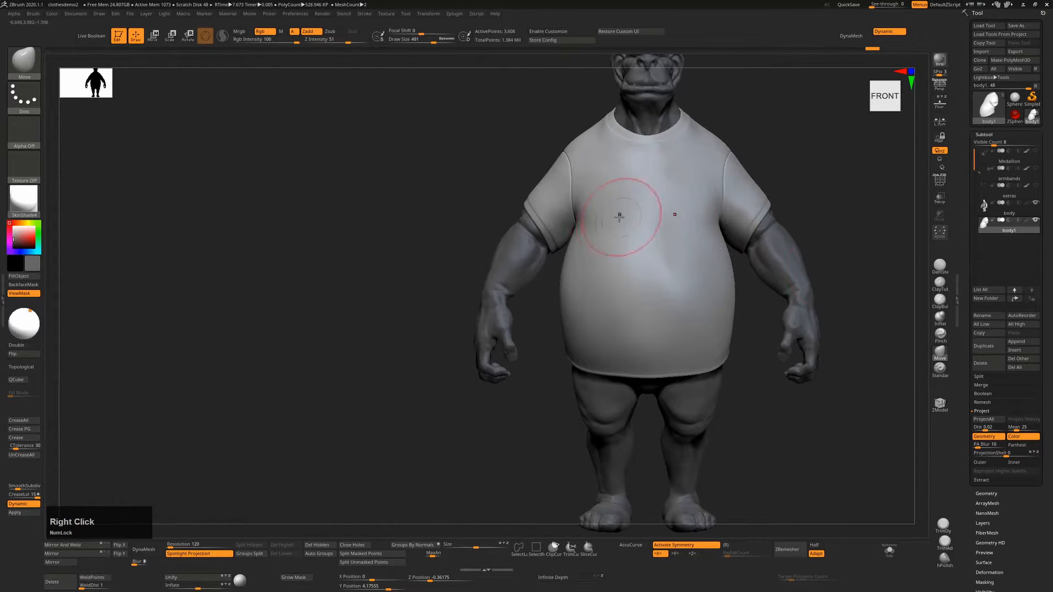
{"action": "key", "text": "s"}
{"action": "left_click", "coordinate": [563, 160]}
{"action": "left_click_drag", "start_coordinate": [563, 160], "coordinate": [563, 159]}
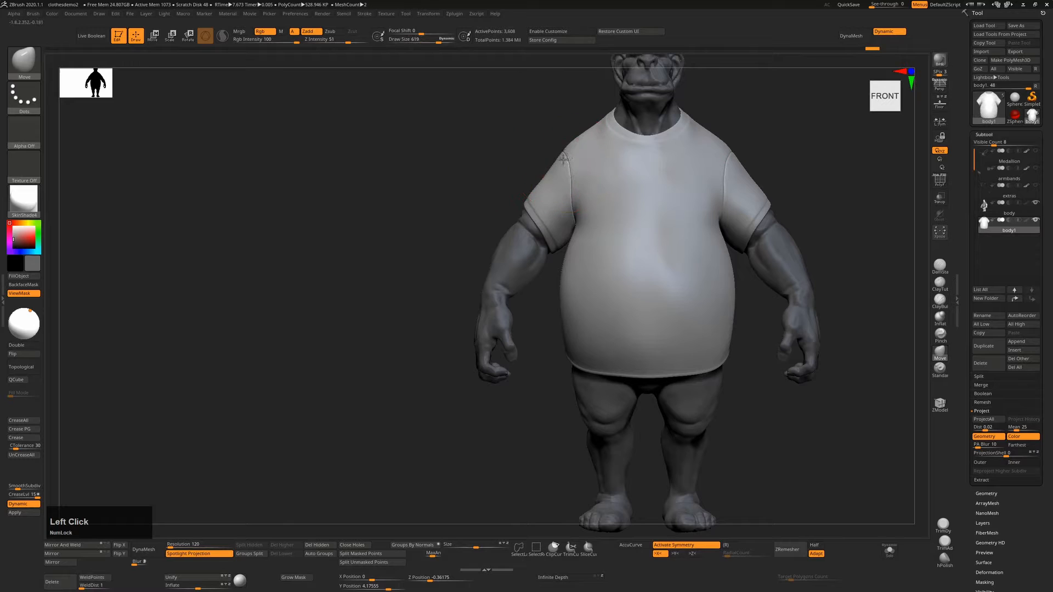
{"action": "left_click_drag", "start_coordinate": [616, 220], "coordinate": [621, 224]}
Examine the fit of the shirt on the ogre from the side, back and below.
{"action": "right_click_drag", "start_coordinate": [771, 302], "coordinate": [706, 303], "text": "alt"}
{"action": "mouse_move", "coordinate": [857, 280]}
{"action": "left_mouse_down"}
{"action": "mouse_move", "coordinate": [828, 286]}
{"action": "mouse_move", "coordinate": [657, 171]}
{"action": "left_mouse_up"}
{"action": "key", "text": "shift+f"}
{"action": "key", "text": "shift+f"}
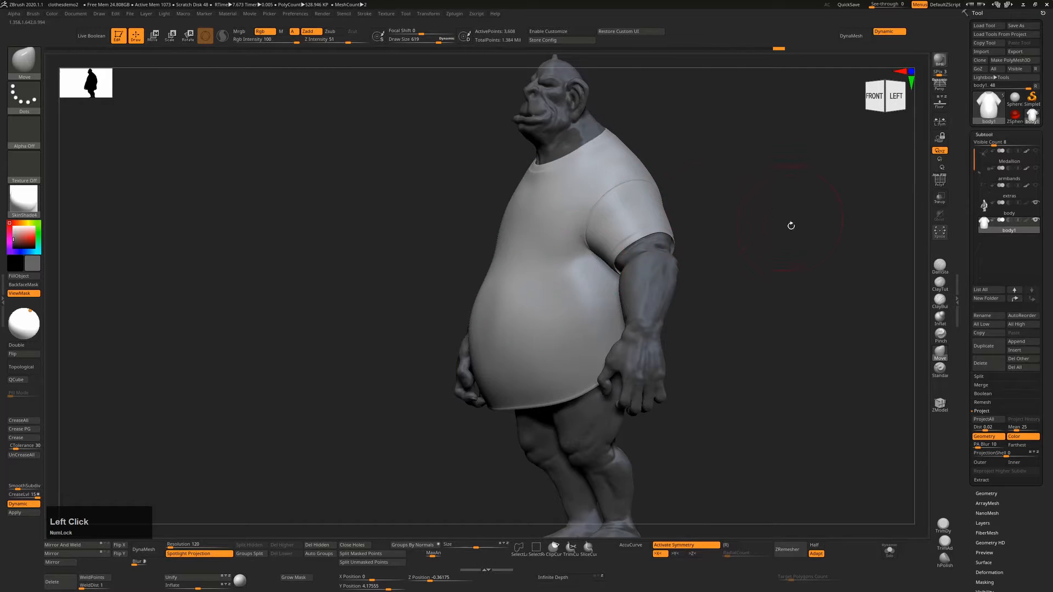
{"action": "left_click_drag", "start_coordinate": [791, 225], "coordinate": [646, 164]}
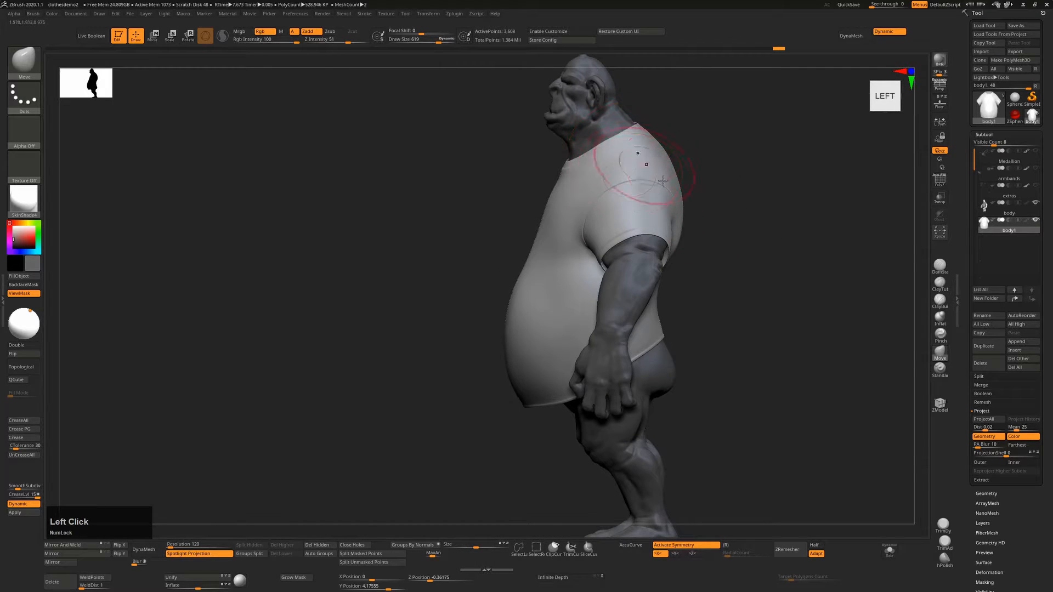
{"action": "right_click_drag", "start_coordinate": [810, 204], "coordinate": [750, 266], "text": "alt"}
{"action": "mouse_move", "coordinate": [749, 265]}
{"action": "left_mouse_down"}
{"action": "mouse_move", "coordinate": [735, 225]}
{"action": "mouse_move", "coordinate": [733, 255]}
{"action": "left_mouse_up"}
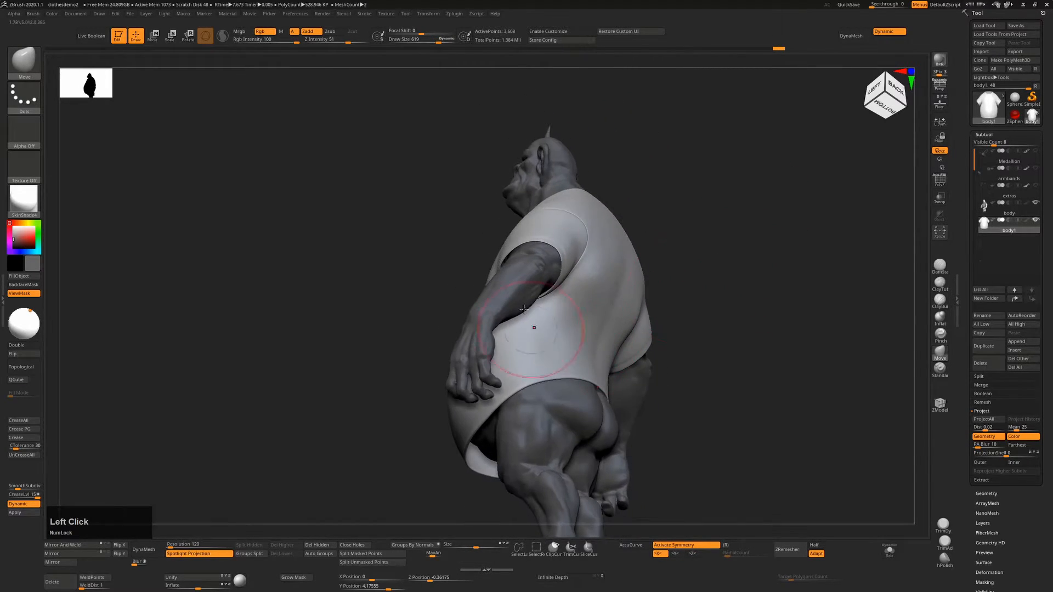
{"action": "left_click_drag", "start_coordinate": [755, 305], "coordinate": [766, 371]}
Isolate the shirt and show its low-poly polyframe around the shoulder for ZModeler editing.
{"action": "left_click", "coordinate": [895, 557]}
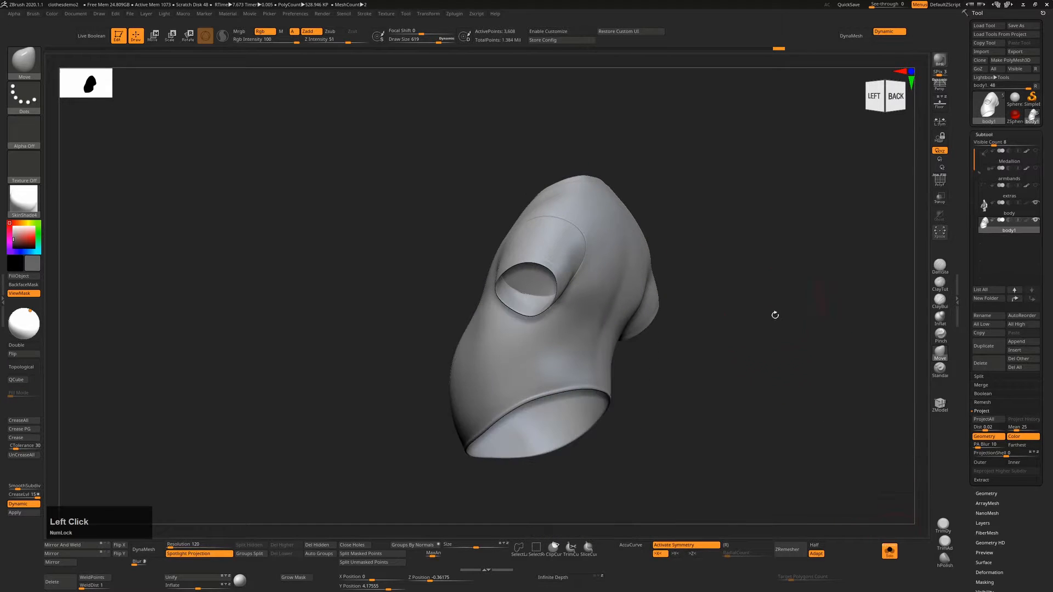
{"action": "left_click_drag", "start_coordinate": [776, 315], "coordinate": [736, 270], "text": "shift"}
{"action": "key", "text": "shift+f"}
{"action": "right_click_drag", "start_coordinate": [706, 259], "coordinate": [720, 269], "text": "ctrl"}
{"action": "mouse_move", "coordinate": [720, 269]}
{"action": "left_mouse_down"}
{"action": "mouse_move", "coordinate": [705, 347]}
{"action": "mouse_move", "coordinate": [719, 307]}
{"action": "left_mouse_up"}
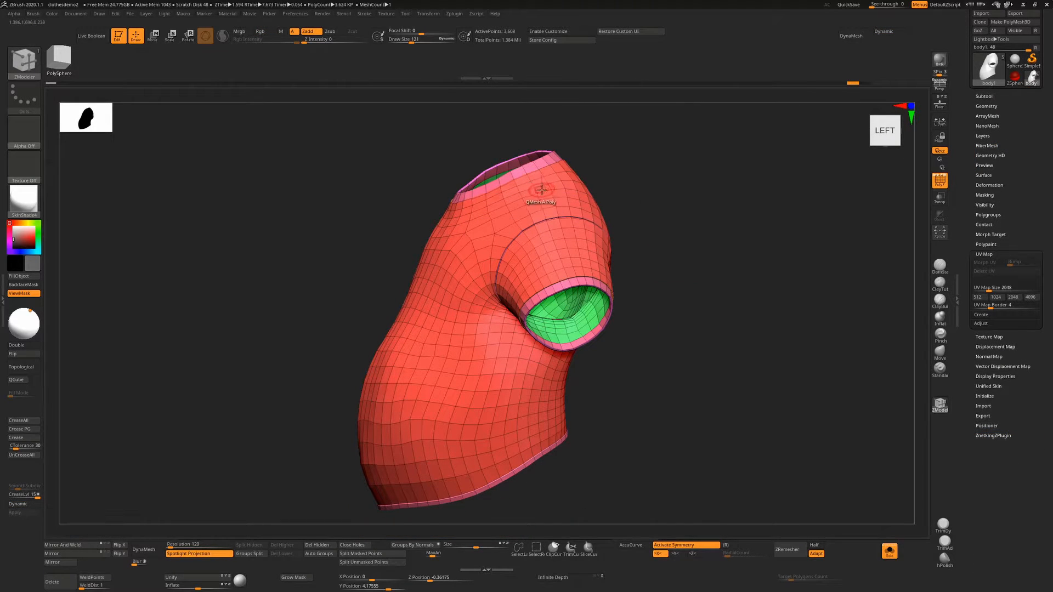
{"action": "right_click_drag", "start_coordinate": [691, 240], "coordinate": [714, 239]}
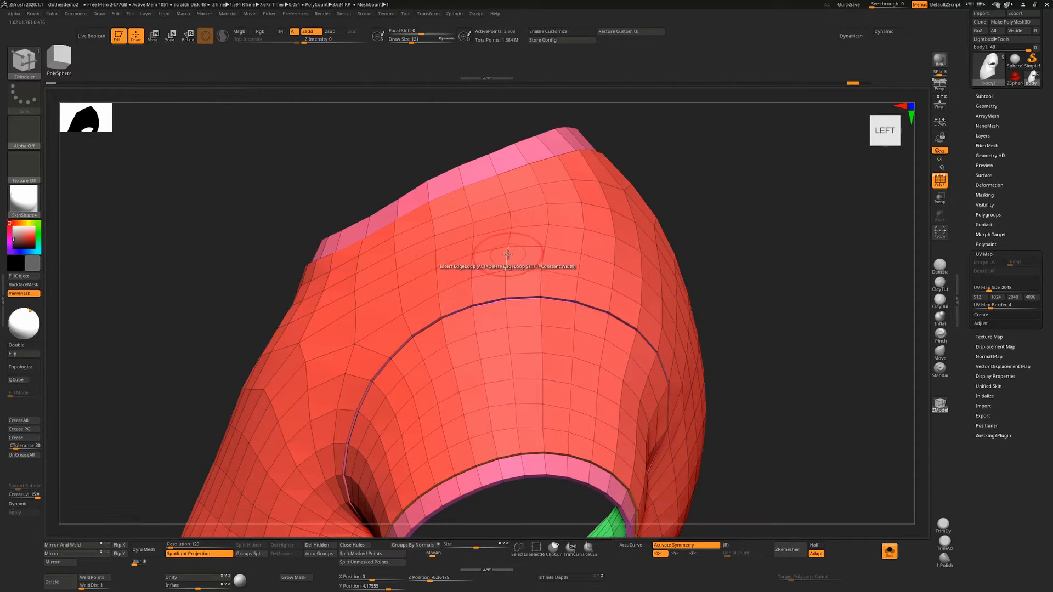
Set the ZModeler edge action to Extrude with the EdgeLoop Complete target.
{"action": "key", "text": "space"}
{"action": "left_click", "coordinate": [509, 260]}
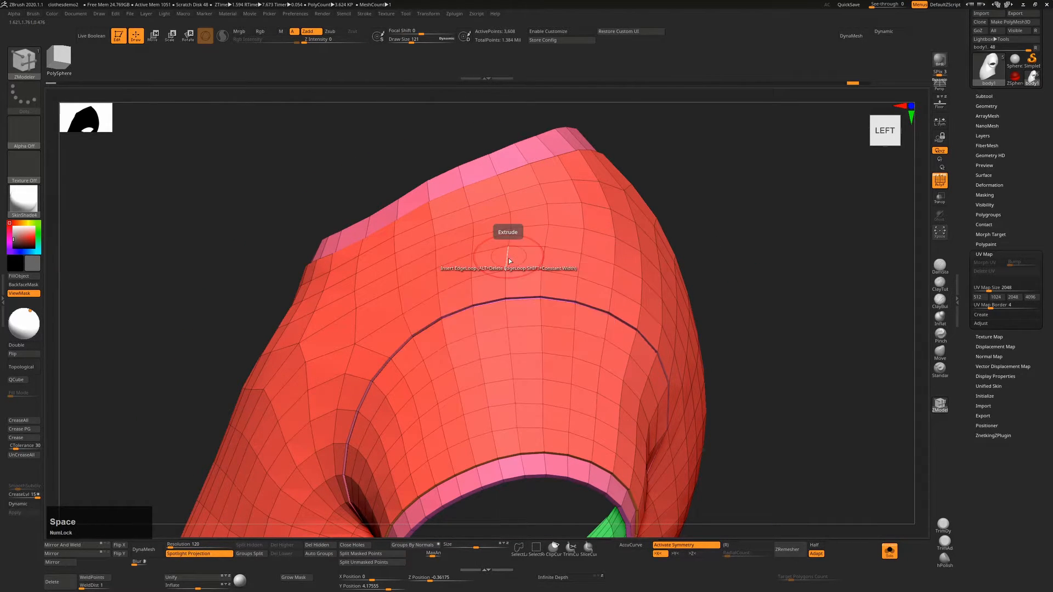
{"action": "key", "text": "space"}
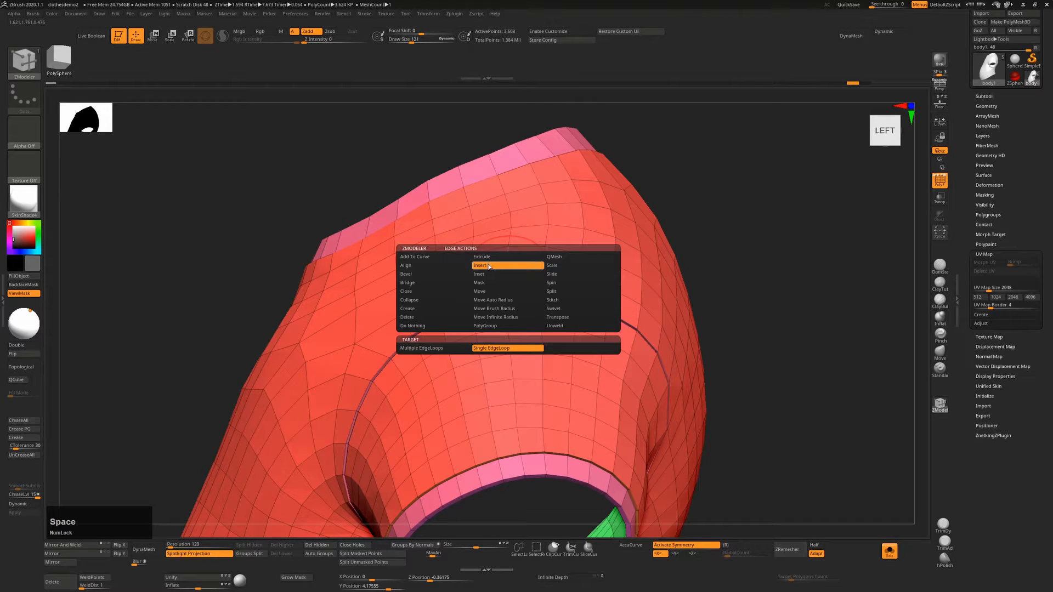
{"action": "left_click", "coordinate": [491, 258]}
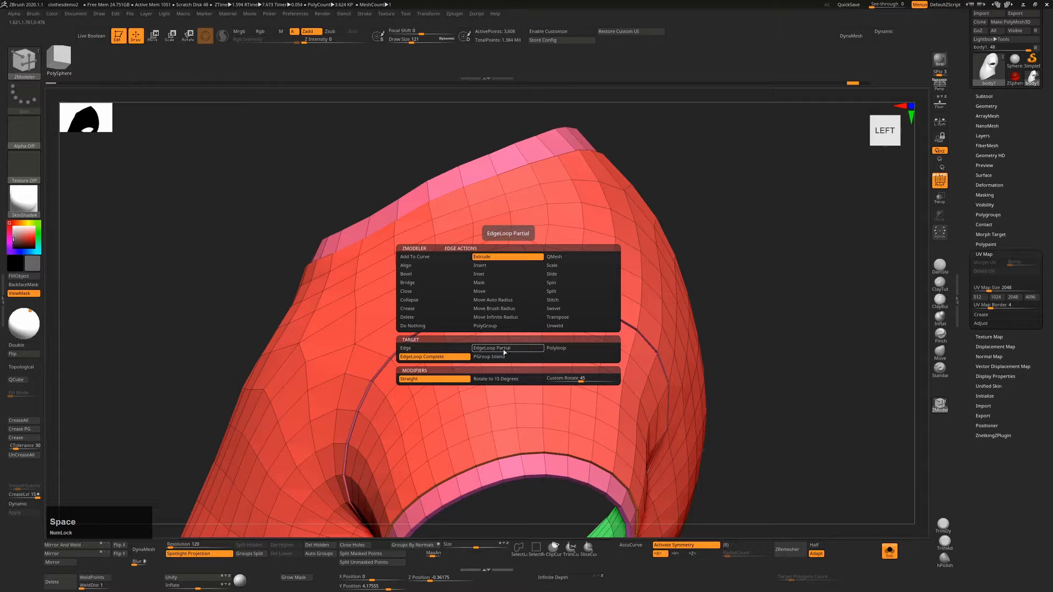
Try to extrude a strip along the edge loop running over the shoulder from collar to cuff, and undo it.
{"action": "left_click_drag", "start_coordinate": [647, 256], "coordinate": [697, 216]}
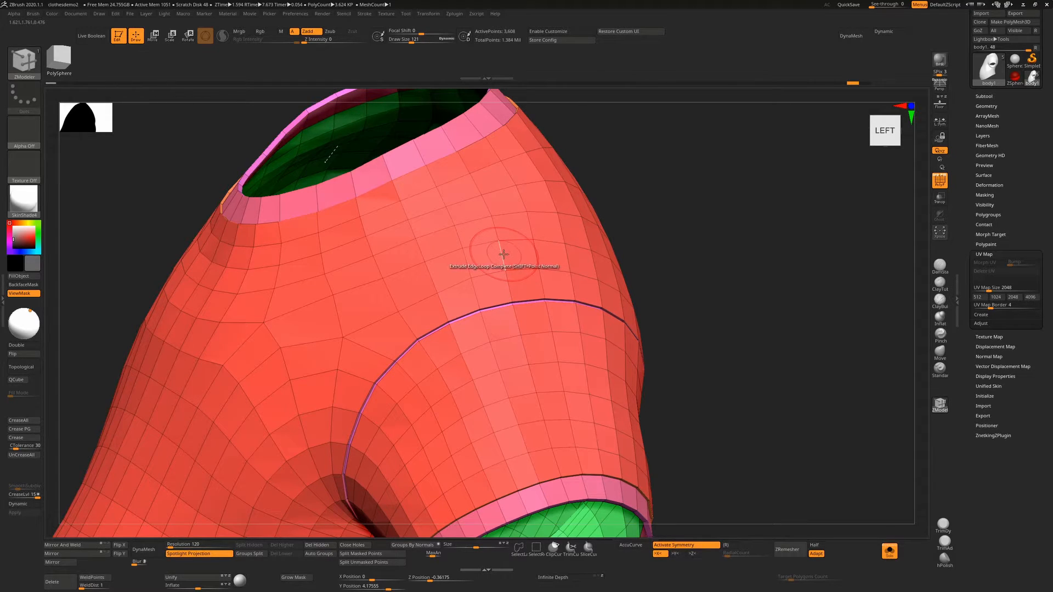
{"action": "left_click", "coordinate": [503, 254]}
{"action": "left_click_drag", "start_coordinate": [509, 252], "coordinate": [525, 248]}
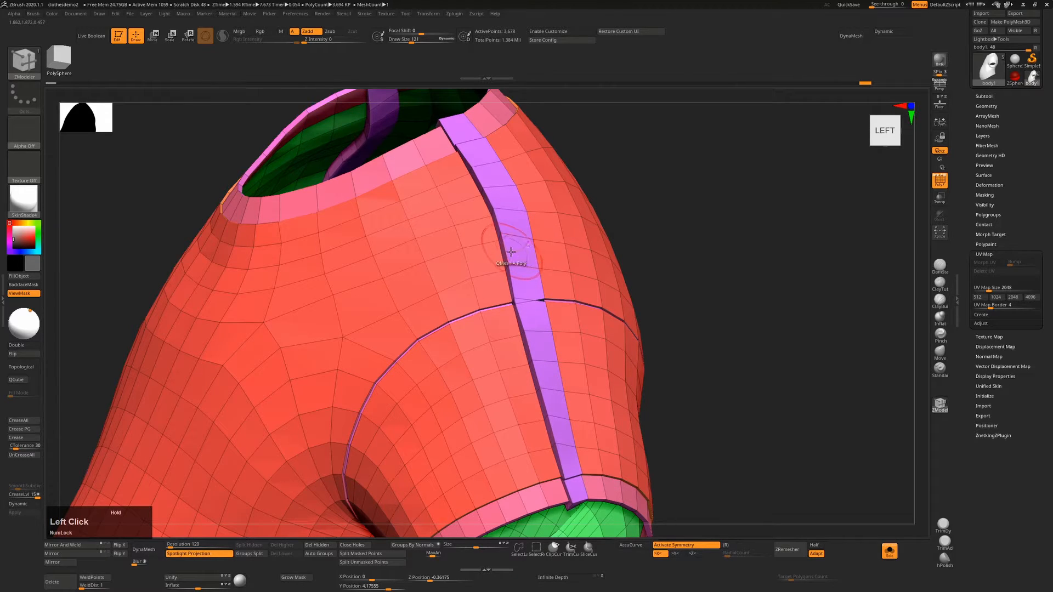
{"action": "key", "text": "ctrl+z"}
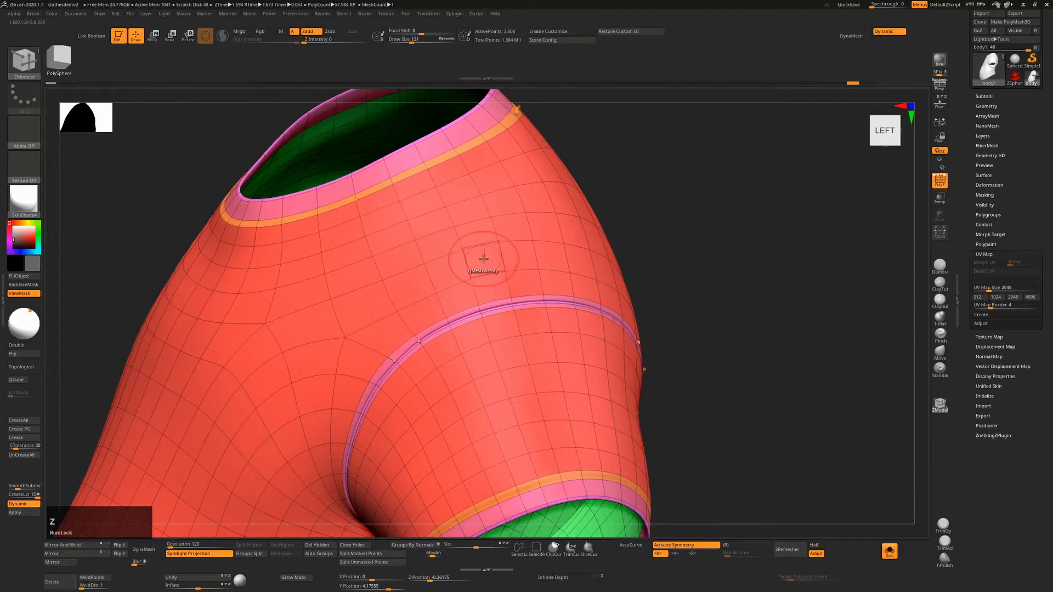
Try the collar-to-cuff shoulder extrusion on the dynamically subdivided shirt, check it without the polyframe, and undo it.
{"action": "left_click", "coordinate": [498, 257]}
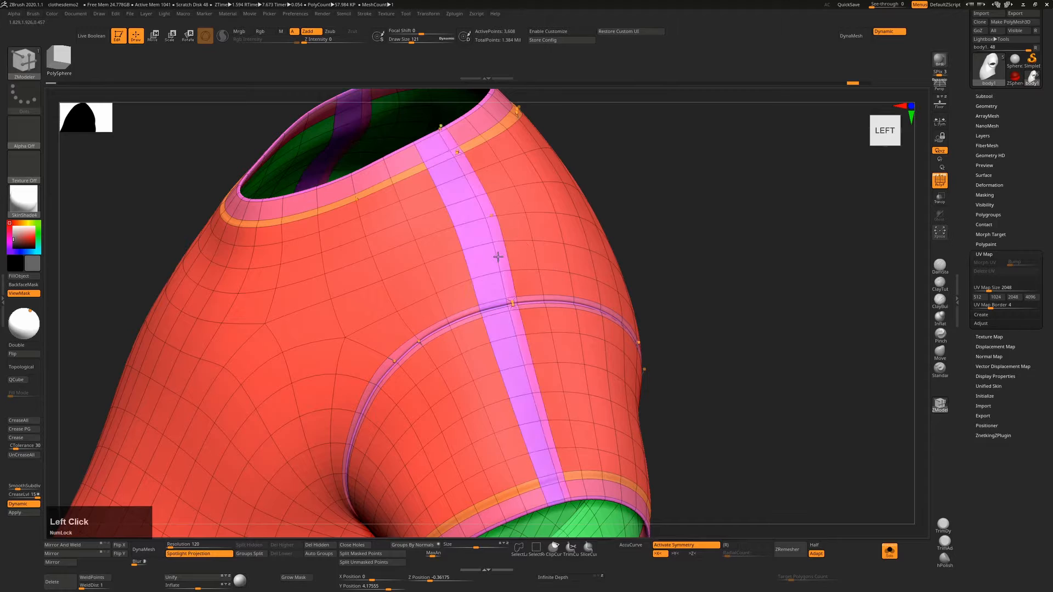
{"action": "left_click_drag", "start_coordinate": [466, 244], "coordinate": [470, 245]}
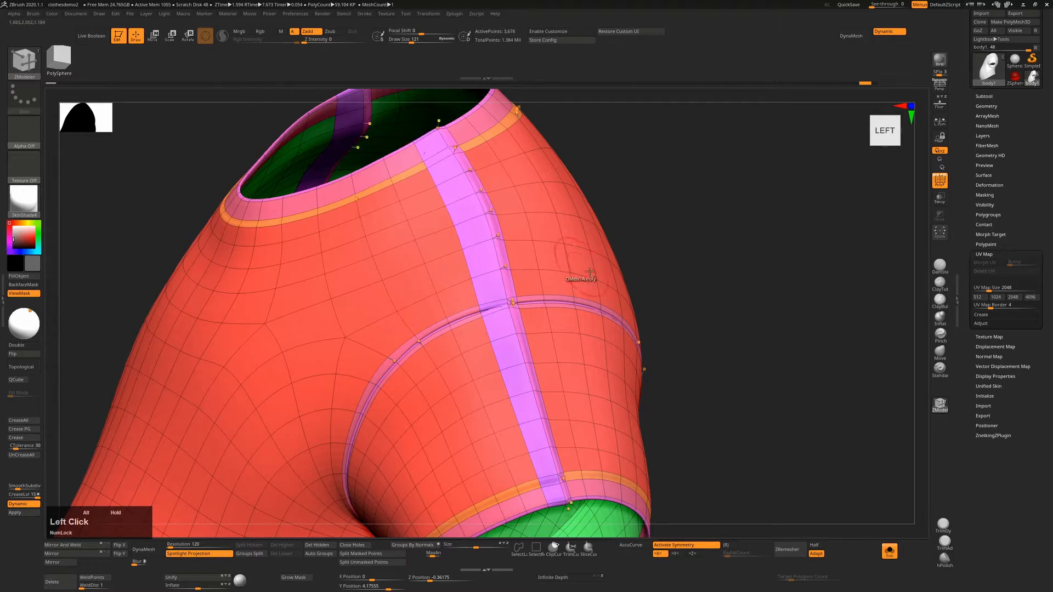
{"action": "right_click_drag", "start_coordinate": [713, 283], "coordinate": [729, 242], "text": "ctrl"}
{"action": "key", "text": "shift+f"}
{"action": "mouse_move", "coordinate": [731, 250]}
{"action": "left_mouse_down"}
{"action": "mouse_move", "coordinate": [743, 280]}
{"action": "mouse_move", "coordinate": [750, 257]}
{"action": "mouse_move", "coordinate": [734, 246]}
{"action": "left_mouse_up"}
{"action": "key", "text": "ctrl+z"}
{"action": "left_click_drag", "start_coordinate": [769, 217], "coordinate": [737, 212]}
{"action": "right_click_drag", "start_coordinate": [736, 212], "coordinate": [764, 228], "text": "ctrl"}
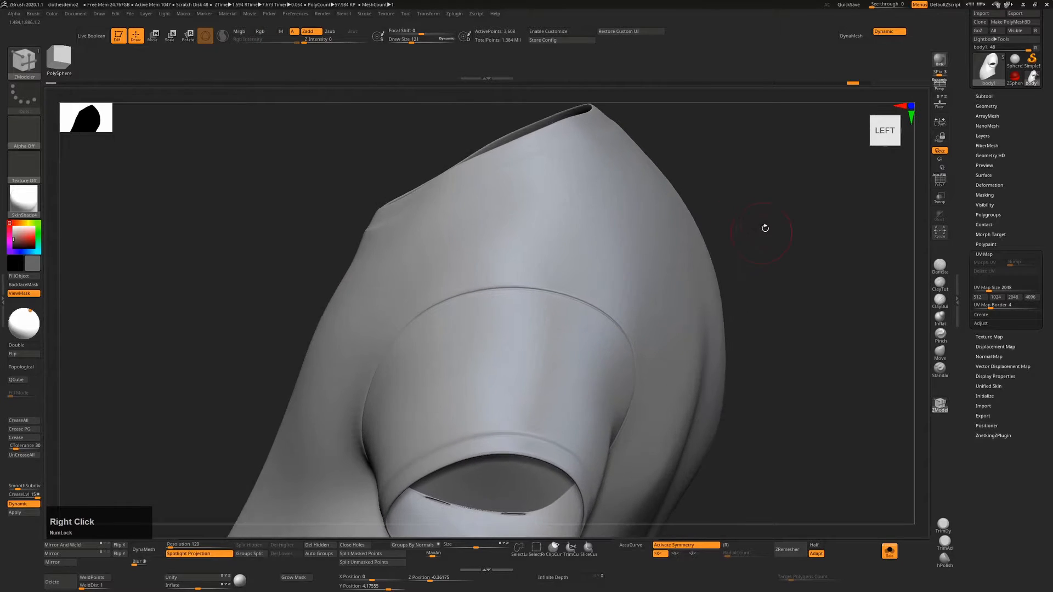
Extrude the edge loop running over the shoulder from the neckline to the sleeve cuff into a raised seam strip.
{"action": "left_click_drag", "start_coordinate": [764, 228], "coordinate": [661, 235]}
{"action": "key", "text": "shift+f"}
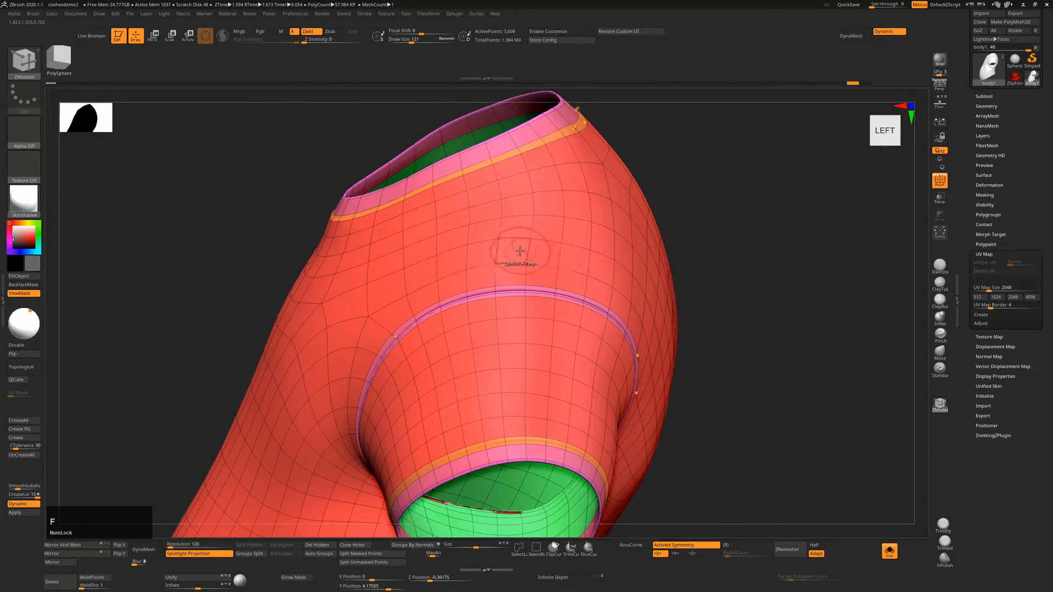
{"action": "left_click_drag", "start_coordinate": [763, 237], "coordinate": [728, 232]}
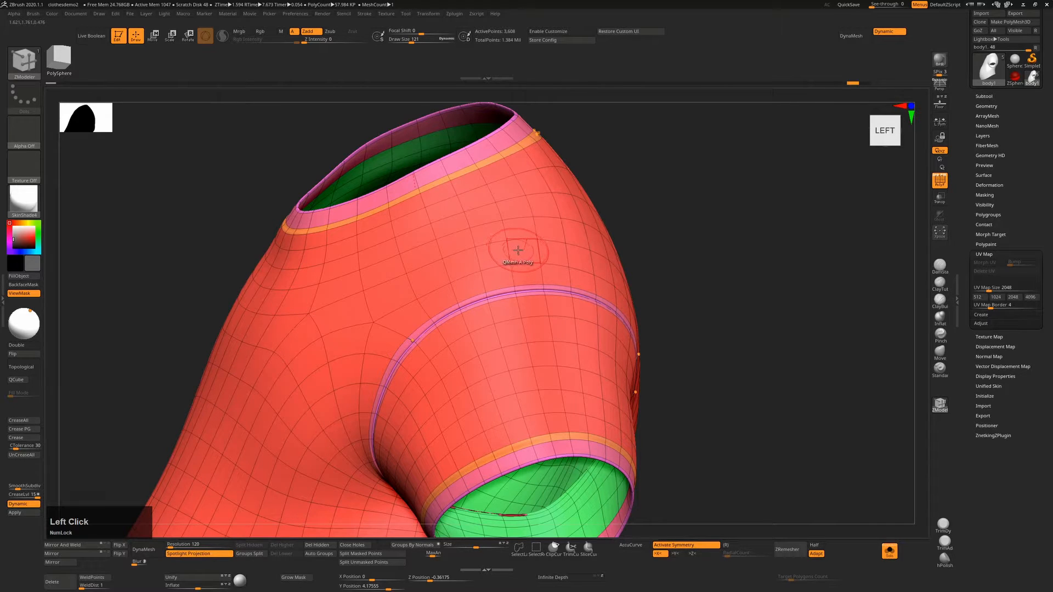
{"action": "left_click", "coordinate": [512, 251]}
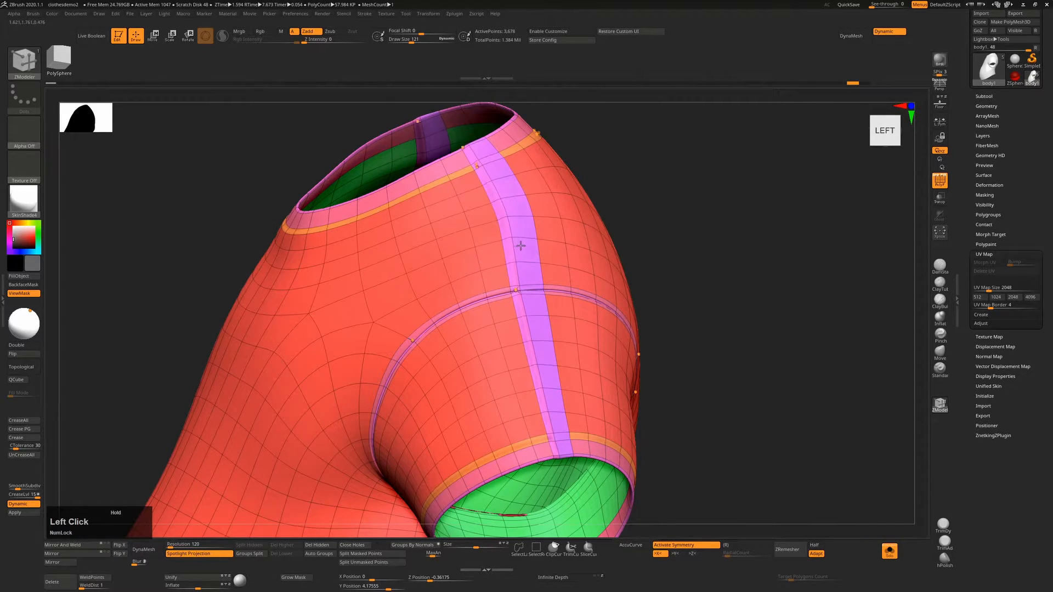
{"action": "key", "text": "shift+f"}
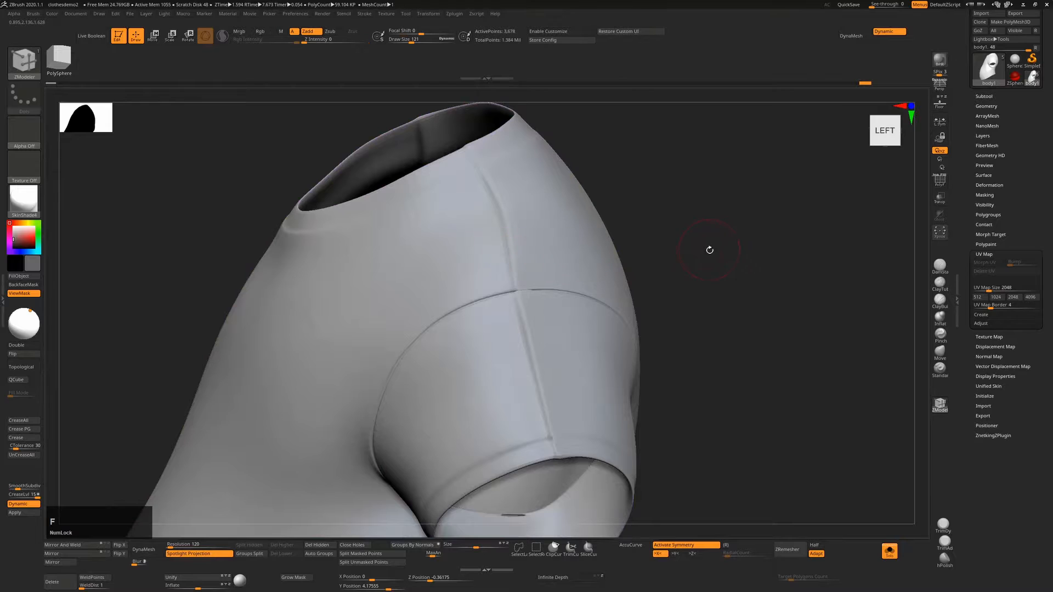
Extrude the shirt's side edge loop from the armpit down to the hem into a raised seam strip.
{"action": "right_click_drag", "start_coordinate": [708, 246], "coordinate": [697, 192], "text": "alt"}
{"action": "left_click", "coordinate": [698, 256]}
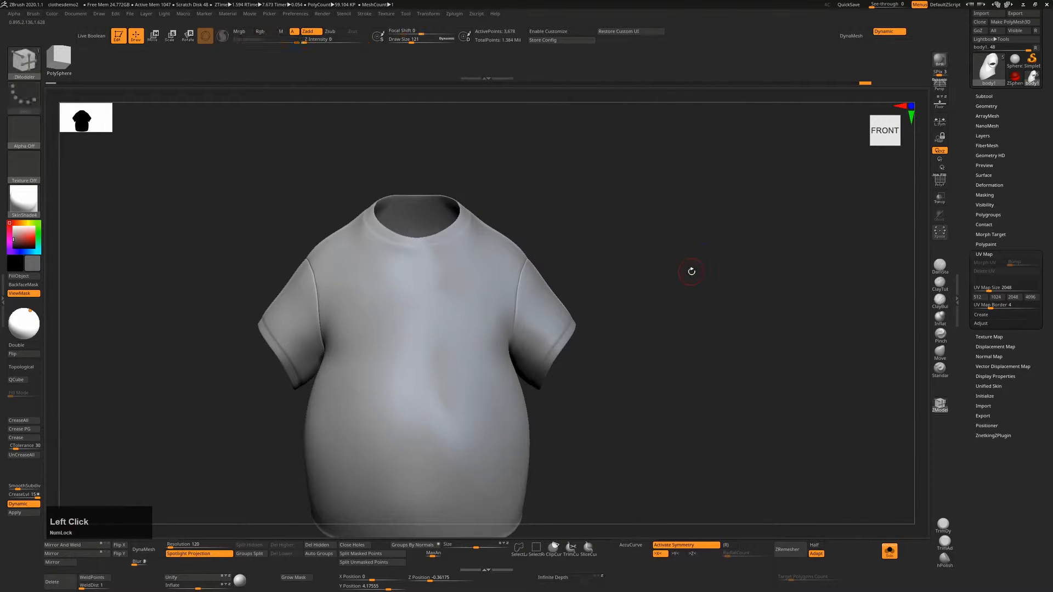
{"action": "left_click_drag", "start_coordinate": [693, 279], "coordinate": [548, 279]}
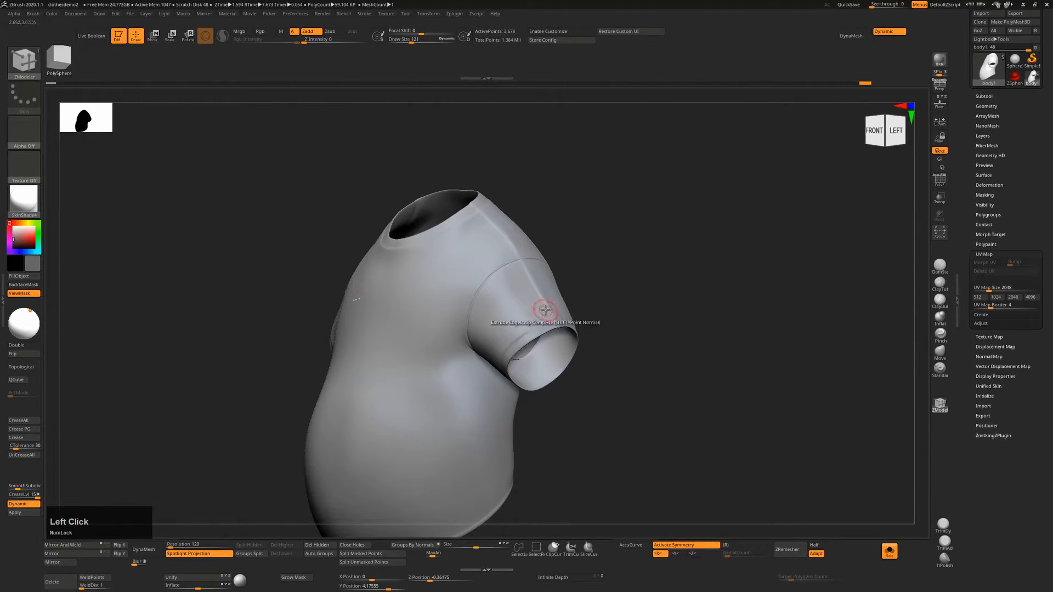
{"action": "right_click_drag", "start_coordinate": [546, 311], "coordinate": [525, 320]}
{"action": "right_click_drag", "start_coordinate": [493, 363], "coordinate": [647, 296]}
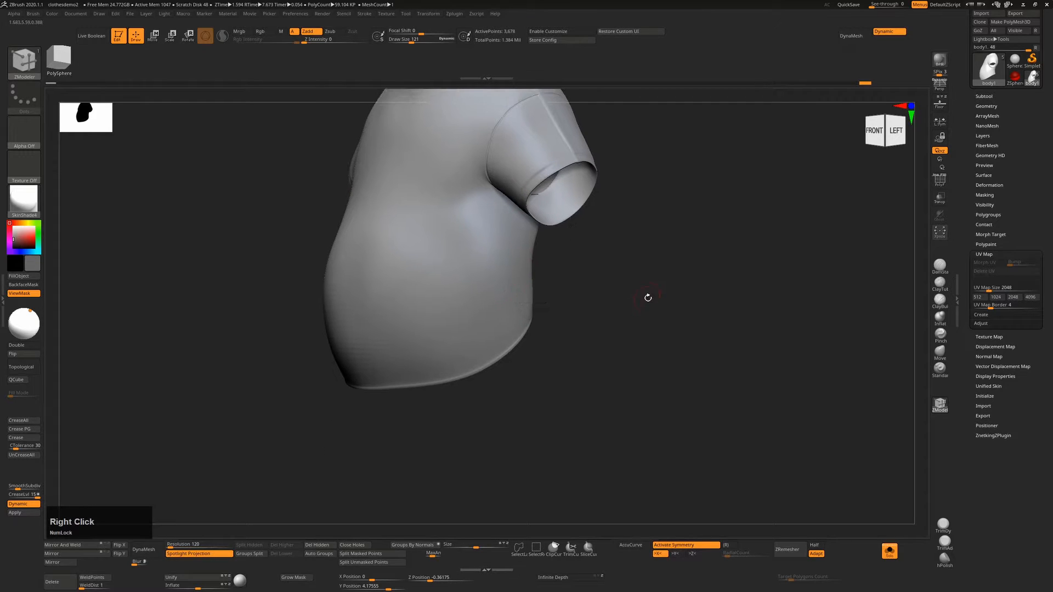
{"action": "mouse_move", "coordinate": [647, 296]}
{"action": "left_mouse_down"}
{"action": "mouse_move", "coordinate": [609, 264]}
{"action": "mouse_move", "coordinate": [631, 270]}
{"action": "left_mouse_up"}
{"action": "key", "text": "shift+f"}
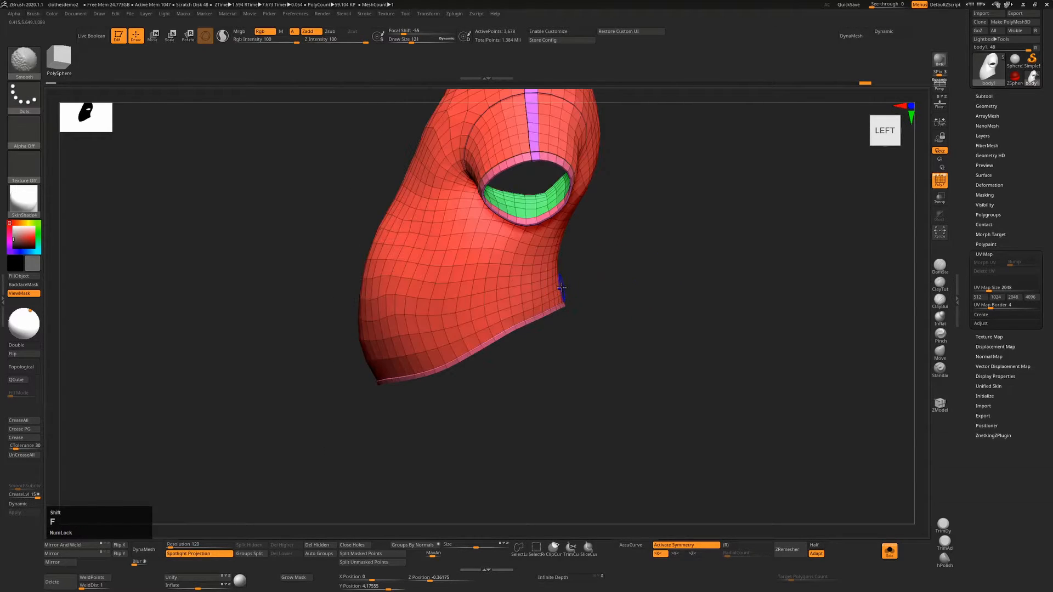
{"action": "right_click_drag", "start_coordinate": [592, 275], "coordinate": [479, 292]}
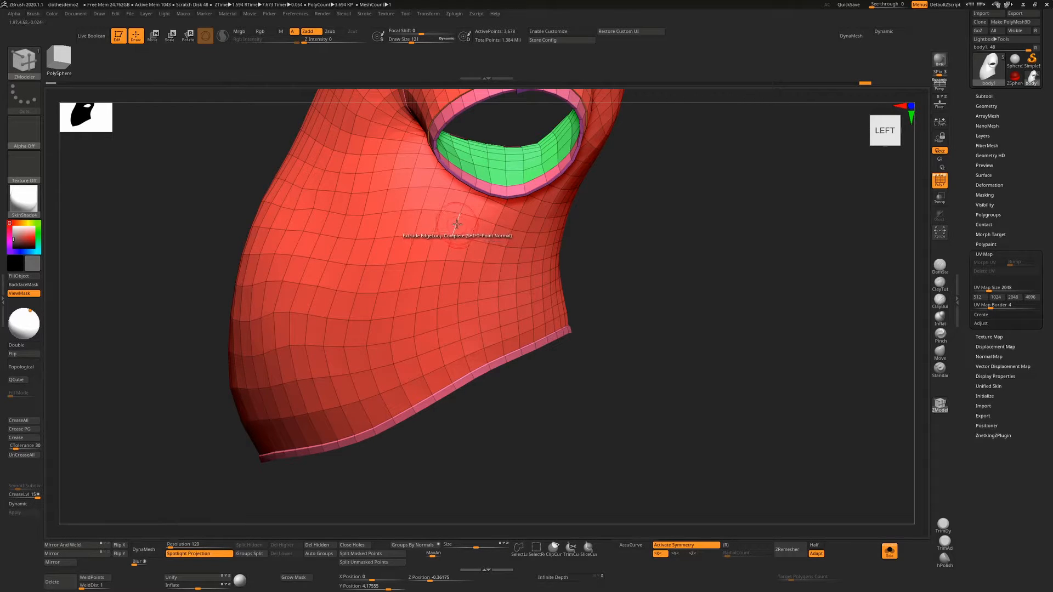
{"action": "left_click", "coordinate": [457, 224]}
{"action": "key", "text": "d"}
{"action": "left_click_drag", "start_coordinate": [669, 294], "coordinate": [664, 304]}
{"action": "key", "text": "shift+f"}
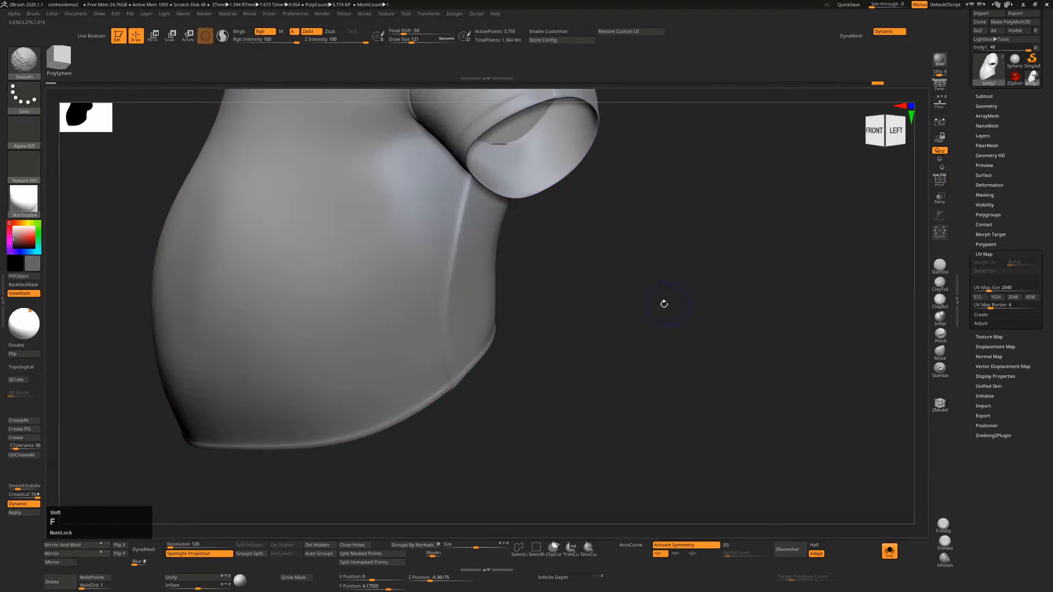
Extrude the edge loop along the sleeve's underside into a seam strip continuing the side seam, undoing the misplaced attempts.
{"action": "mouse_move", "coordinate": [664, 303]}
{"action": "right_mouse_down"}
{"action": "mouse_move", "coordinate": [630, 223]}
{"action": "mouse_move", "coordinate": [585, 284]}
{"action": "right_mouse_up"}
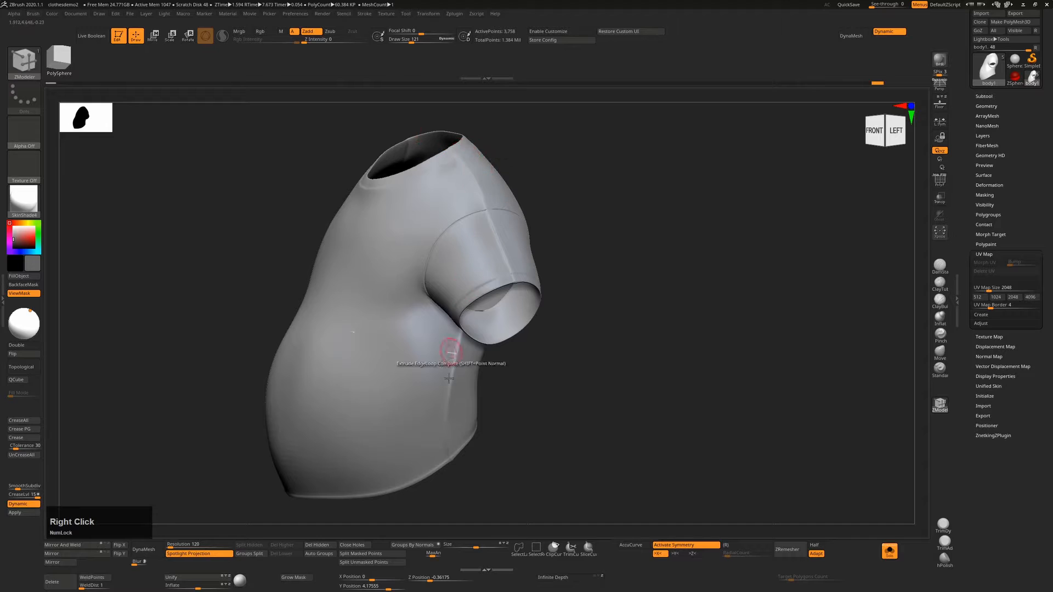
{"action": "left_click_drag", "start_coordinate": [597, 362], "coordinate": [636, 319]}
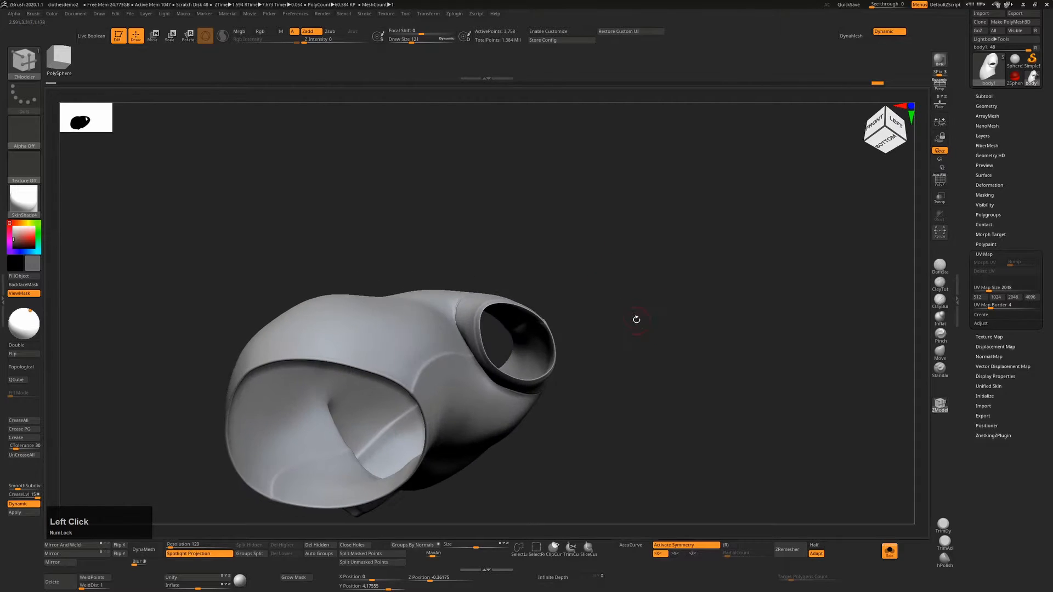
{"action": "right_click_drag", "start_coordinate": [637, 319], "coordinate": [736, 303], "text": "ctrl"}
{"action": "key", "text": "shift+f"}
{"action": "key", "text": "shift+d"}
{"action": "left_click_drag", "start_coordinate": [737, 303], "coordinate": [733, 257]}
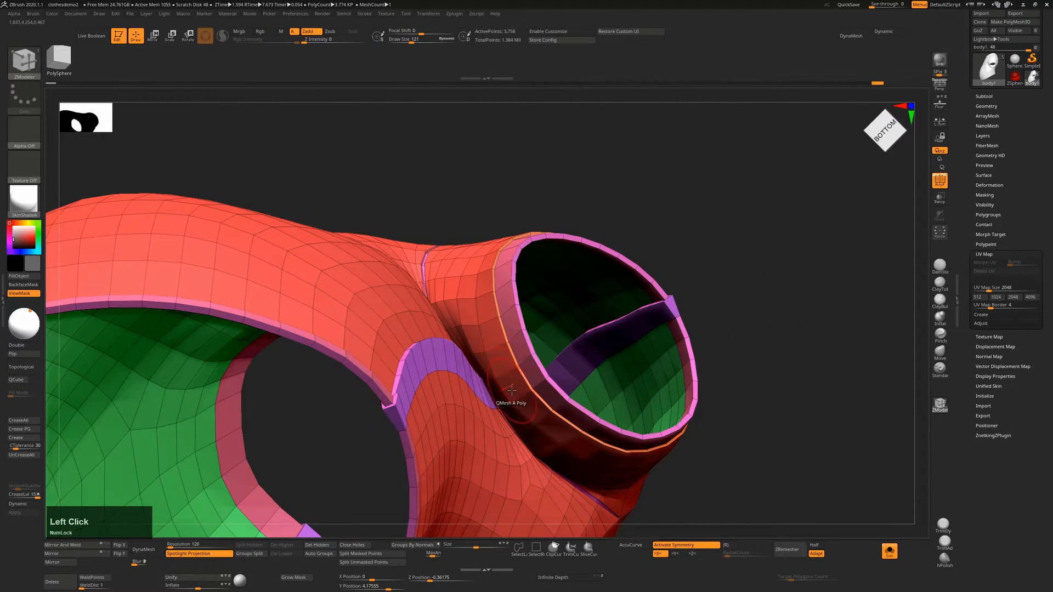
{"action": "left_click_drag", "start_coordinate": [509, 374], "coordinate": [510, 362]}
{"action": "key", "text": "ctrl+z"}
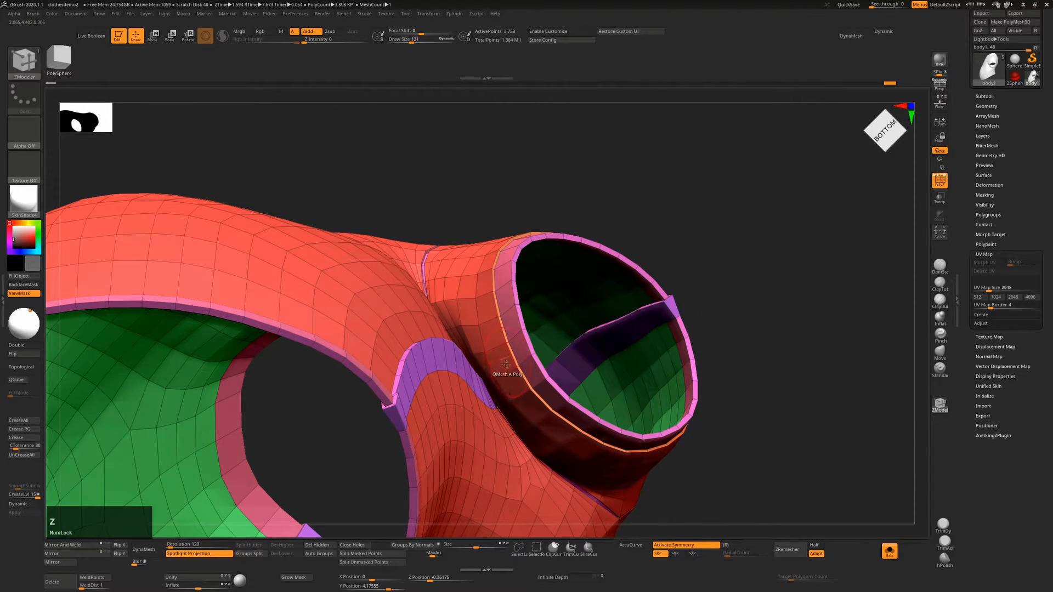
{"action": "left_click_drag", "start_coordinate": [504, 371], "coordinate": [505, 372]}
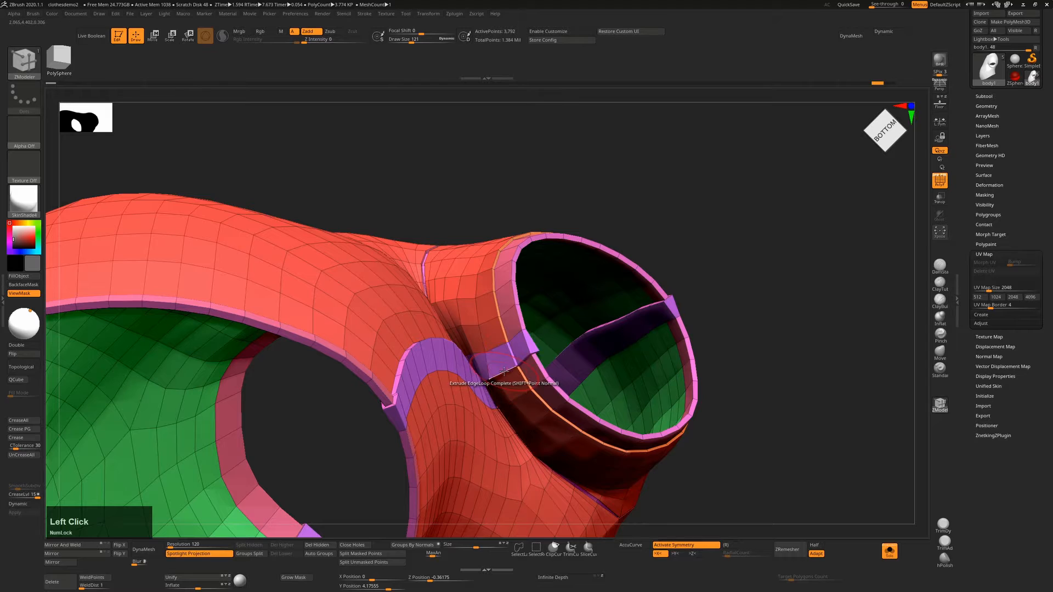
{"action": "key", "text": "ctrl+z"}
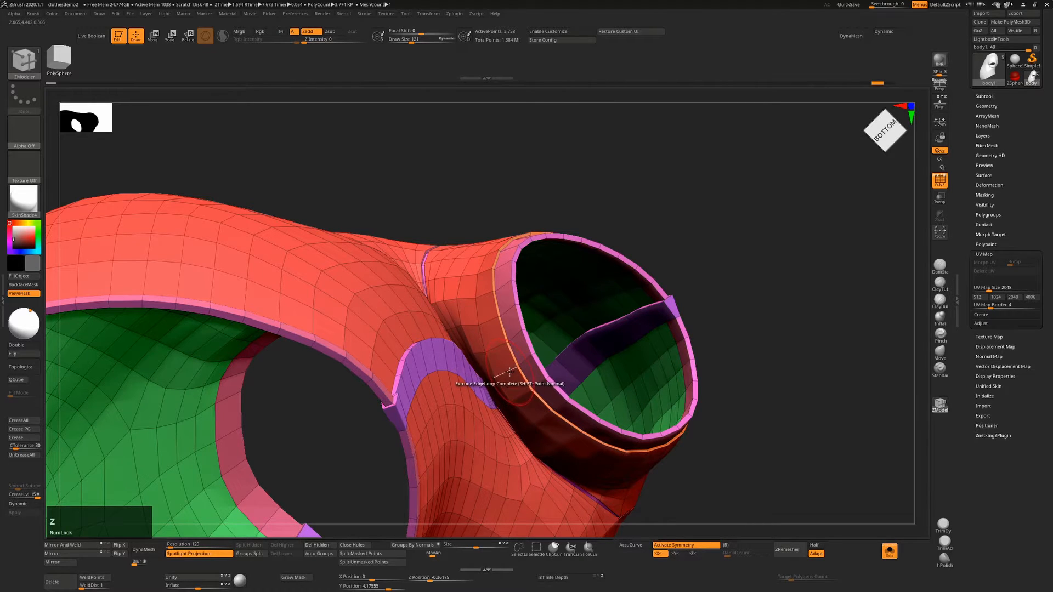
{"action": "left_click_drag", "start_coordinate": [797, 308], "coordinate": [785, 340]}
{"action": "right_click_drag", "start_coordinate": [785, 340], "coordinate": [762, 301], "text": "ctrl"}
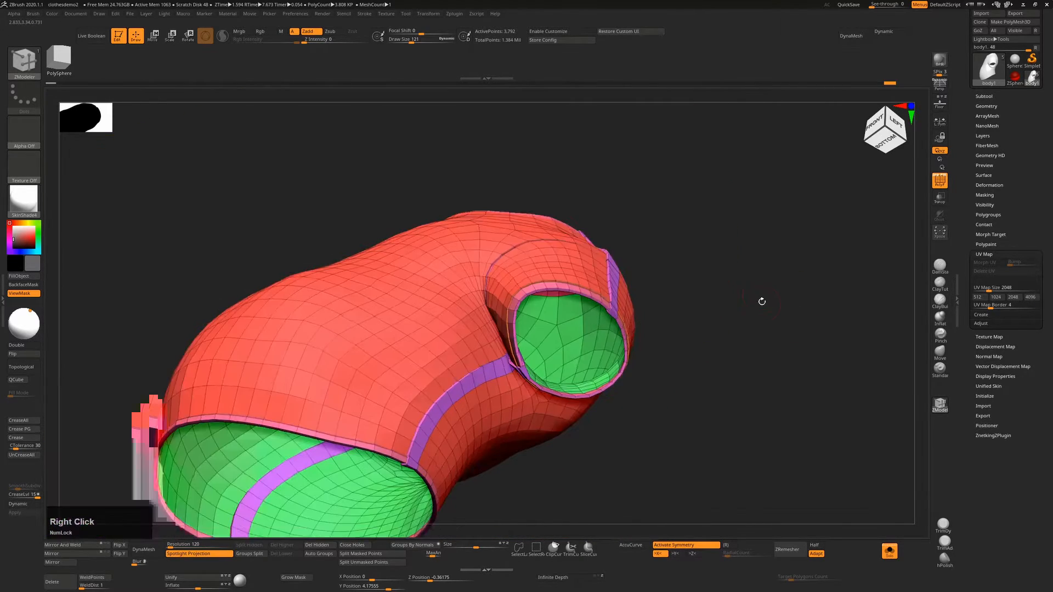
Examine the smoothed shirt's raised seams around the sleeves, sides and hem.
{"action": "key", "text": "d"}
{"action": "left_click_drag", "start_coordinate": [755, 337], "coordinate": [663, 344]}
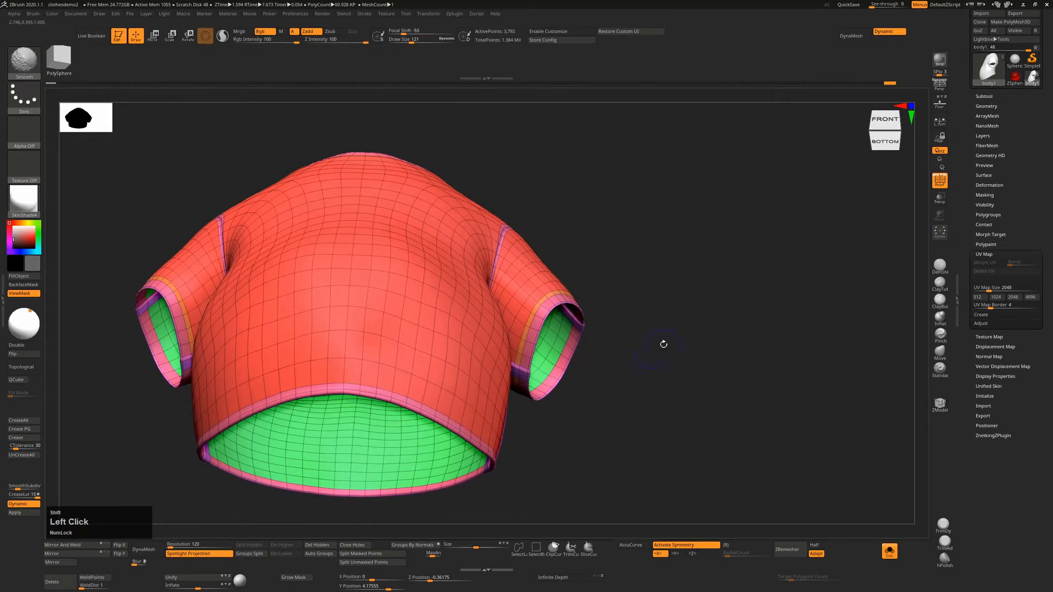
{"action": "key", "text": "shift+d"}
{"action": "key", "text": "shift+f"}
{"action": "key", "text": "d"}
{"action": "left_click_drag", "start_coordinate": [541, 376], "coordinate": [615, 366]}
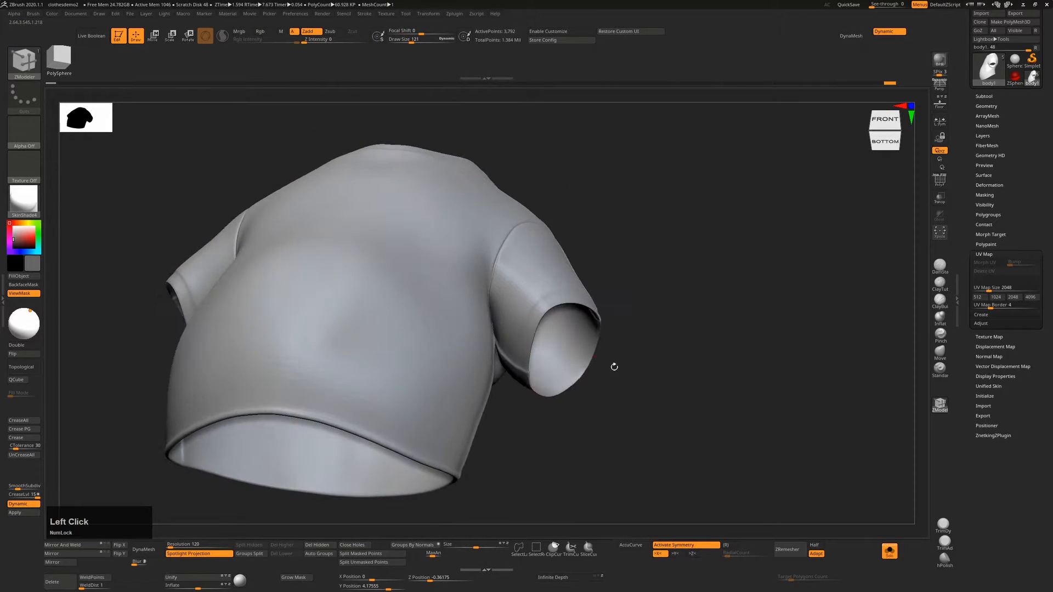
{"action": "mouse_move", "coordinate": [699, 312]}
{"action": "left_mouse_down"}
{"action": "mouse_move", "coordinate": [733, 322]}
{"action": "mouse_move", "coordinate": [665, 306]}
{"action": "left_mouse_up"}
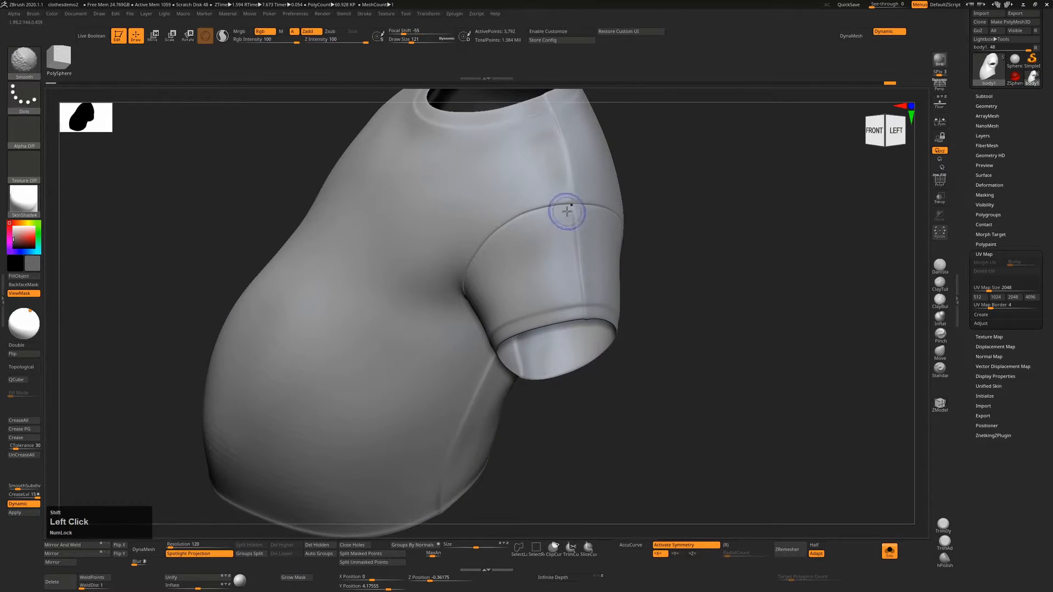
{"action": "key", "text": "shift+f"}
{"action": "key", "text": "shift+f"}
Reduce the draw size to 65 and set the ZModeler point action to Stitch, Two Points, To End Point.
{"action": "right_click_drag", "start_coordinate": [670, 256], "coordinate": [588, 340], "text": "alt"}
{"action": "key", "text": "shift+f"}
{"action": "key", "text": "shift+d"}
{"action": "right_click_drag", "start_coordinate": [680, 219], "coordinate": [656, 331], "text": "alt"}
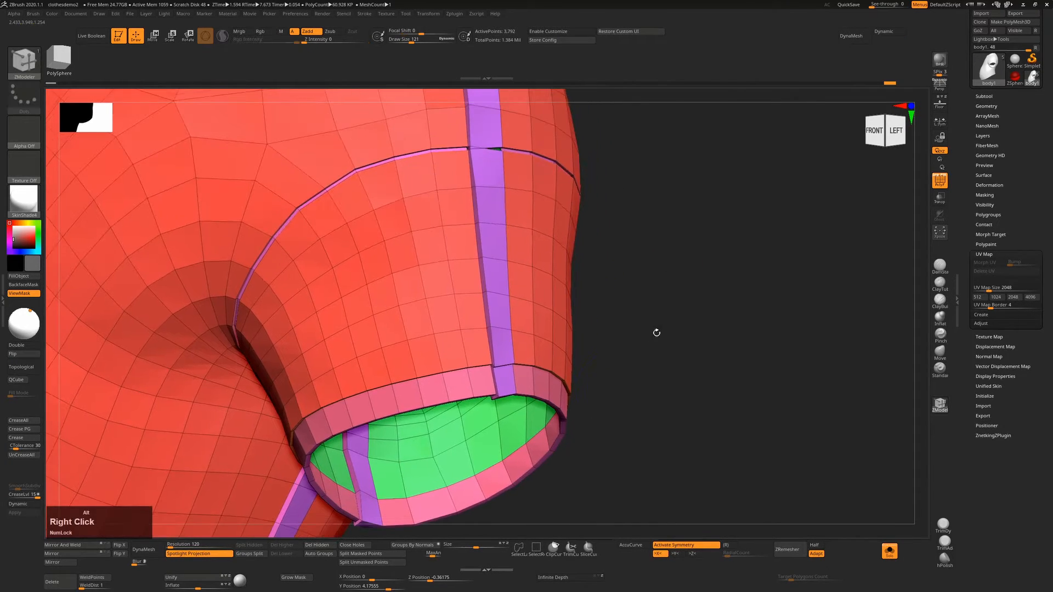
{"action": "left_click_drag", "start_coordinate": [656, 331], "coordinate": [678, 272]}
{"action": "right_click_drag", "start_coordinate": [678, 272], "coordinate": [672, 304]}
{"action": "key", "text": "s"}
{"action": "left_click_drag", "start_coordinate": [672, 306], "coordinate": [648, 300]}
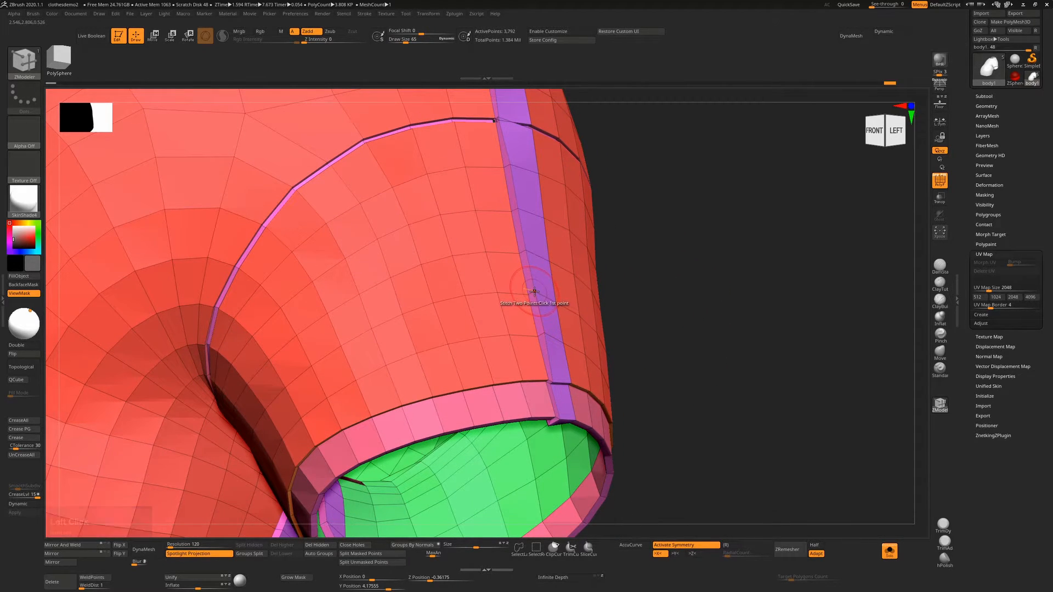
{"action": "key", "text": "space"}
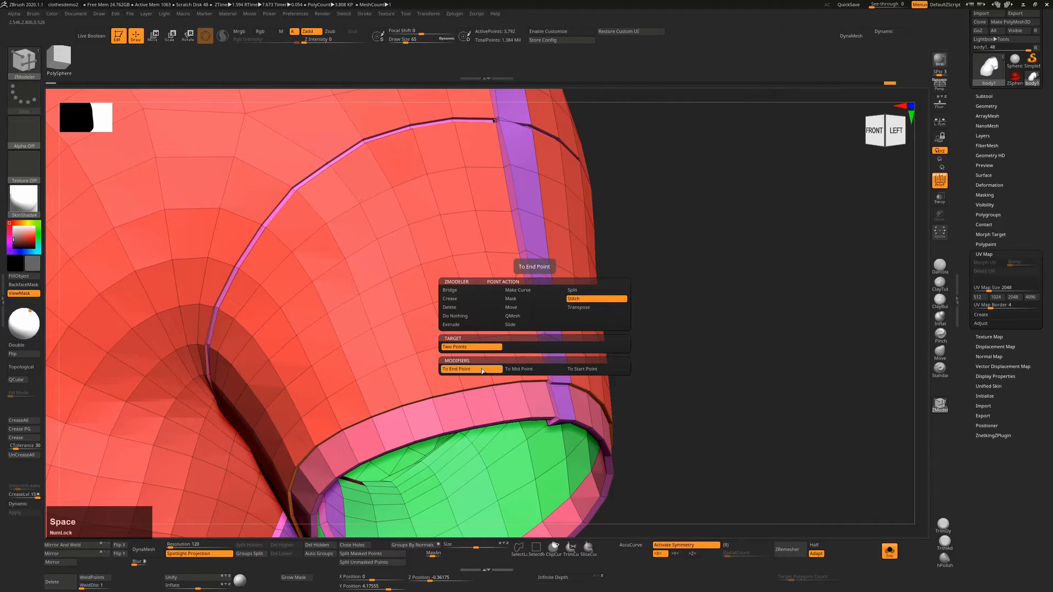
Reduce the draw size to 7 and stitch the shoulder strip's corner points together where it meets the armhole seam.
{"action": "left_click_drag", "start_coordinate": [614, 263], "coordinate": [683, 250]}
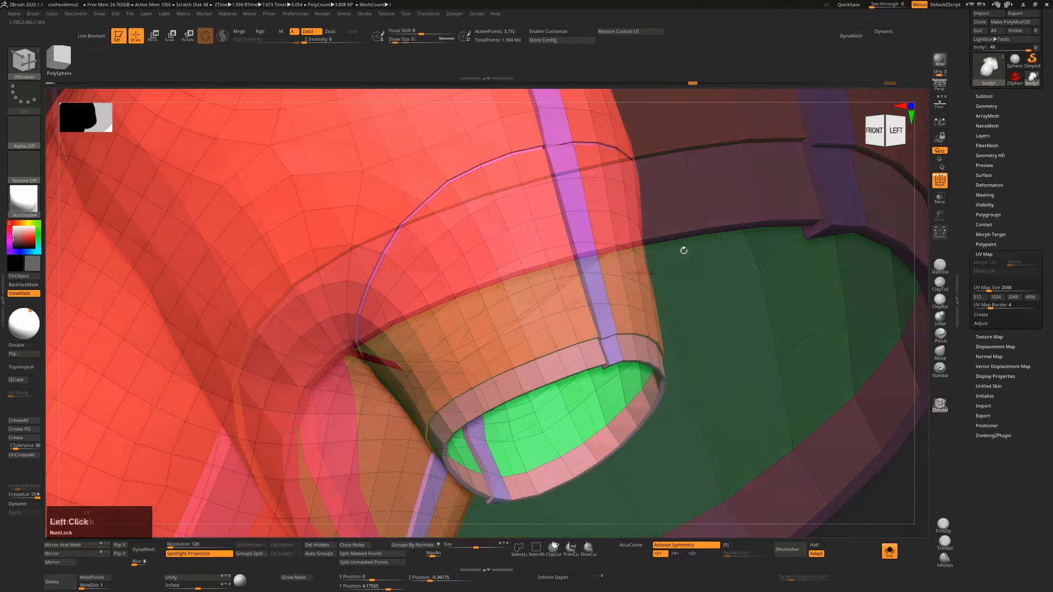
{"action": "right_click_drag", "start_coordinate": [707, 265], "coordinate": [760, 308]}
{"action": "left_click_drag", "start_coordinate": [834, 266], "coordinate": [829, 307]}
{"action": "right_click_drag", "start_coordinate": [713, 260], "coordinate": [724, 300], "text": "alt"}
{"action": "right_click_drag", "start_coordinate": [623, 257], "coordinate": [672, 313], "text": "alt"}
{"action": "right_click_drag", "start_coordinate": [613, 315], "coordinate": [613, 390], "text": "alt"}
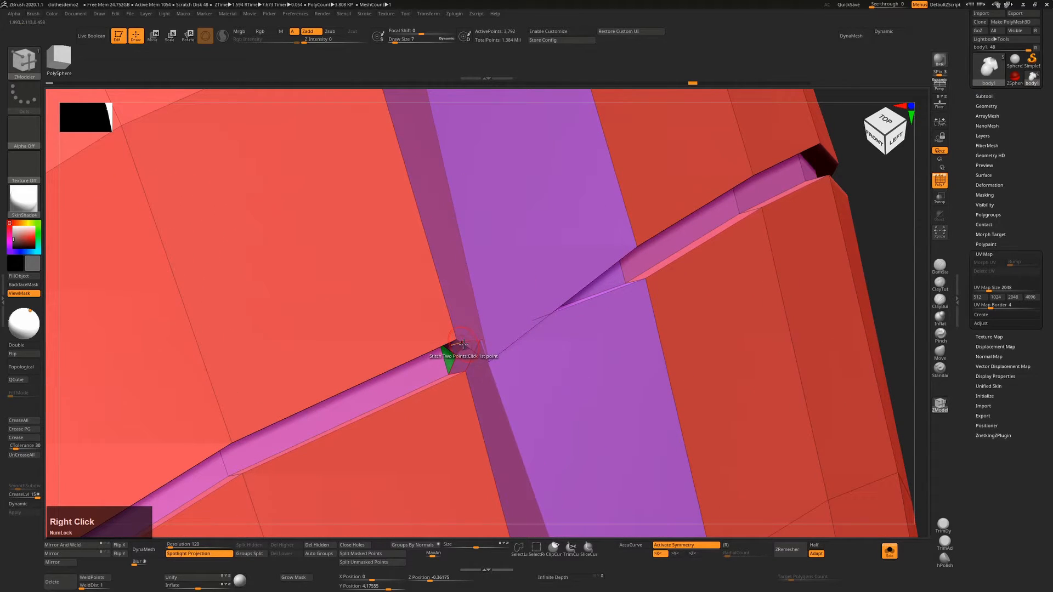
{"action": "left_click", "coordinate": [463, 344]}
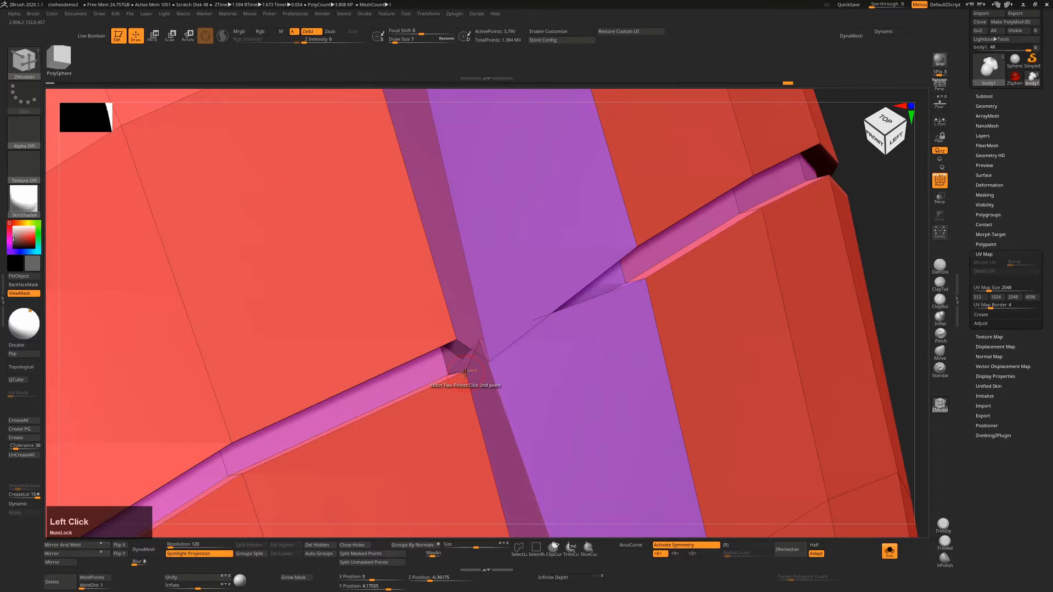
{"action": "left_click", "coordinate": [465, 374]}
Stitch the raised front edge points of the shoulder strip to the sleeve surface, working down towards the cuff.
{"action": "right_click_drag", "start_coordinate": [522, 392], "coordinate": [511, 163], "text": "alt"}
{"action": "right_click_drag", "start_coordinate": [552, 352], "coordinate": [555, 295], "text": "alt"}
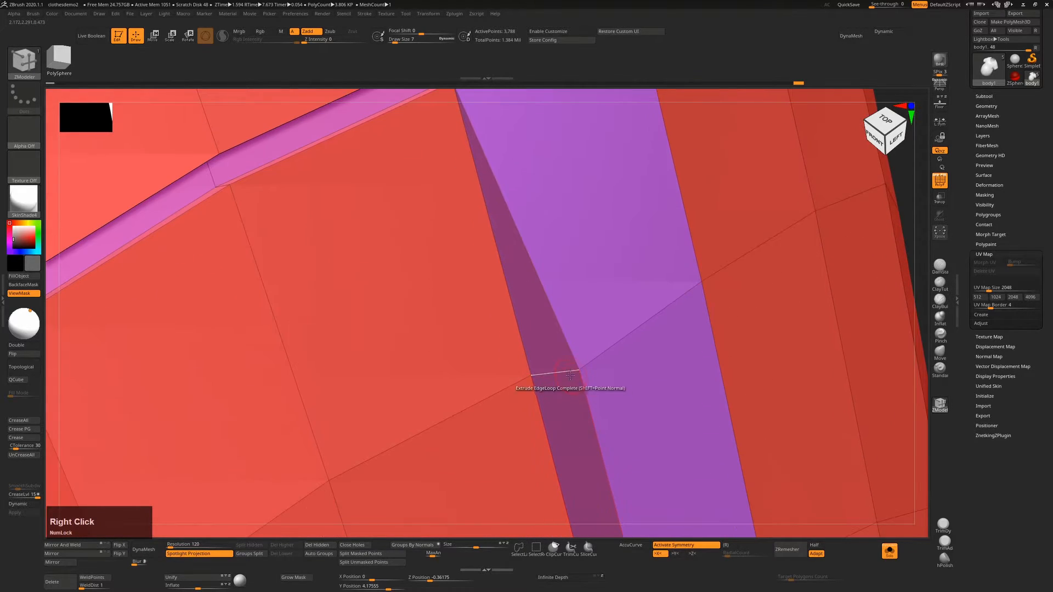
{"action": "left_click", "coordinate": [530, 376]}
{"action": "right_click_drag", "start_coordinate": [599, 456], "coordinate": [538, 294], "text": "ctrl"}
{"action": "left_click", "coordinate": [528, 315]}
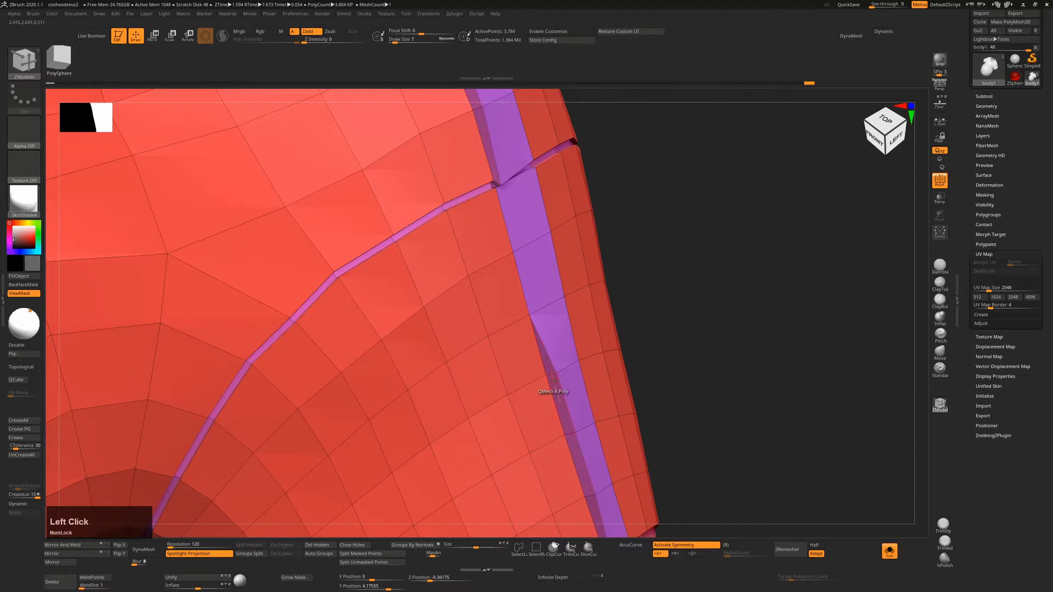
{"action": "left_click", "coordinate": [556, 375]}
{"action": "left_click", "coordinate": [549, 377]}
{"action": "right_click_drag", "start_coordinate": [732, 359], "coordinate": [736, 274]}
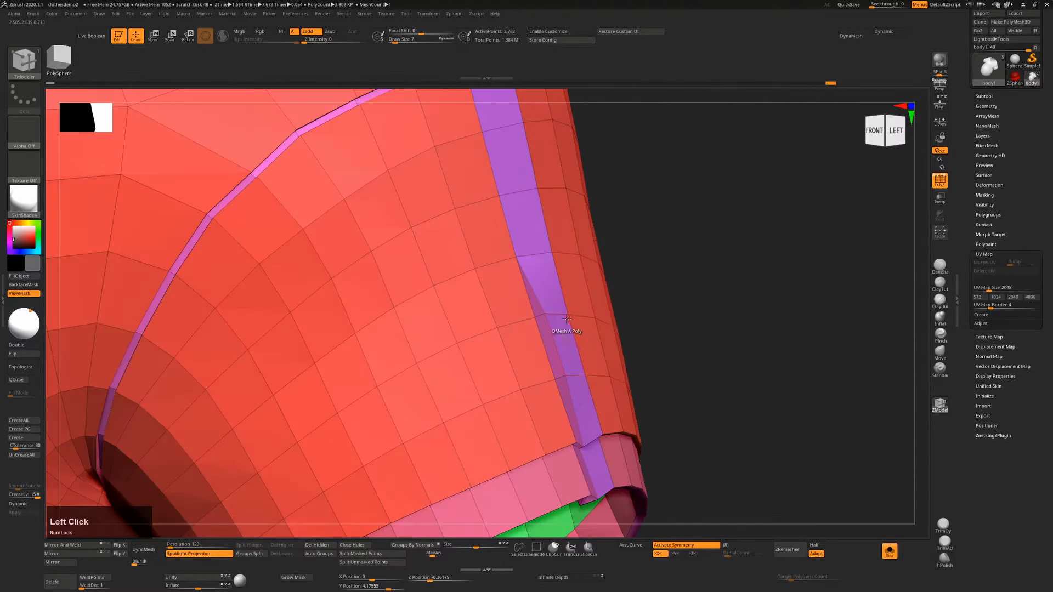
{"action": "left_click", "coordinate": [570, 383]}
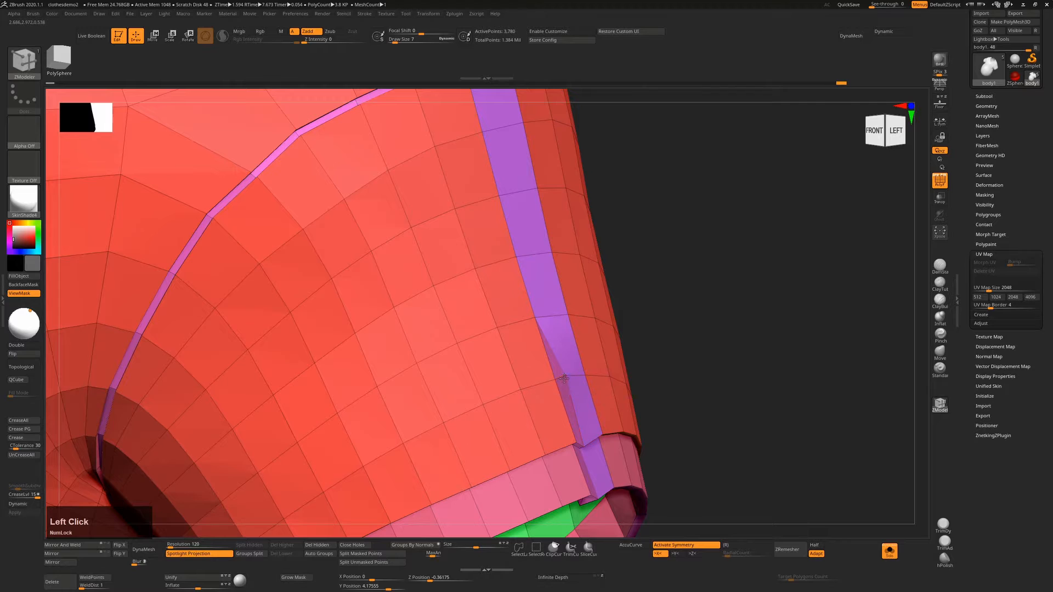
{"action": "left_click", "coordinate": [564, 378]}
{"action": "mouse_move", "coordinate": [641, 369]}
{"action": "right_mouse_down"}
{"action": "mouse_move", "coordinate": [689, 347]}
{"action": "mouse_move", "coordinate": [559, 328]}
{"action": "mouse_move", "coordinate": [630, 320]}
{"action": "mouse_move", "coordinate": [624, 358]}
{"action": "right_mouse_up"}
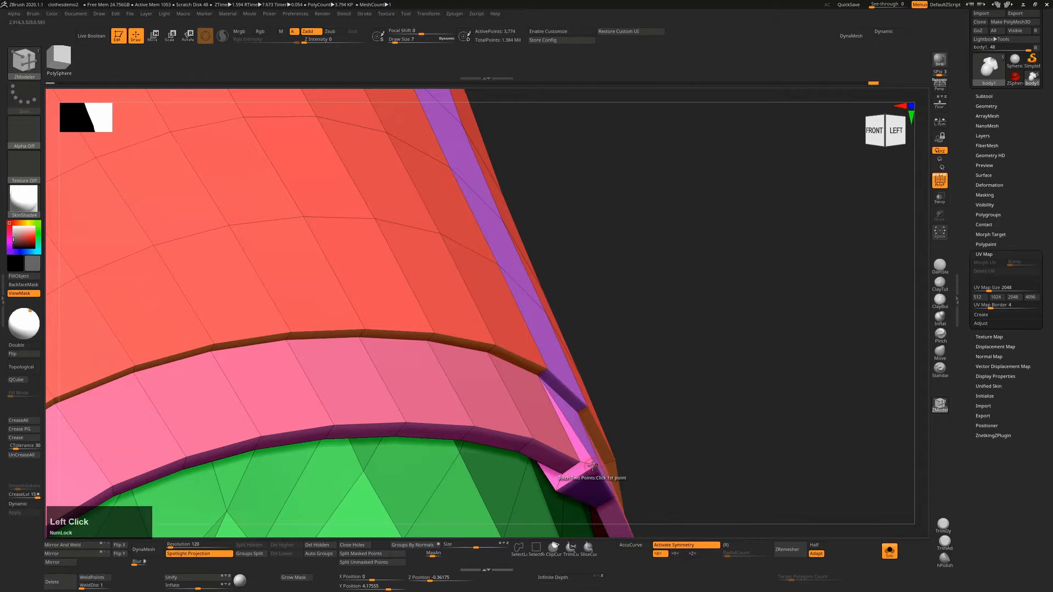
Stitch the protruding seam strip points to the rim at the top and underside of the sleeve cuff.
{"action": "left_click", "coordinate": [557, 489]}
{"action": "left_click", "coordinate": [562, 474]}
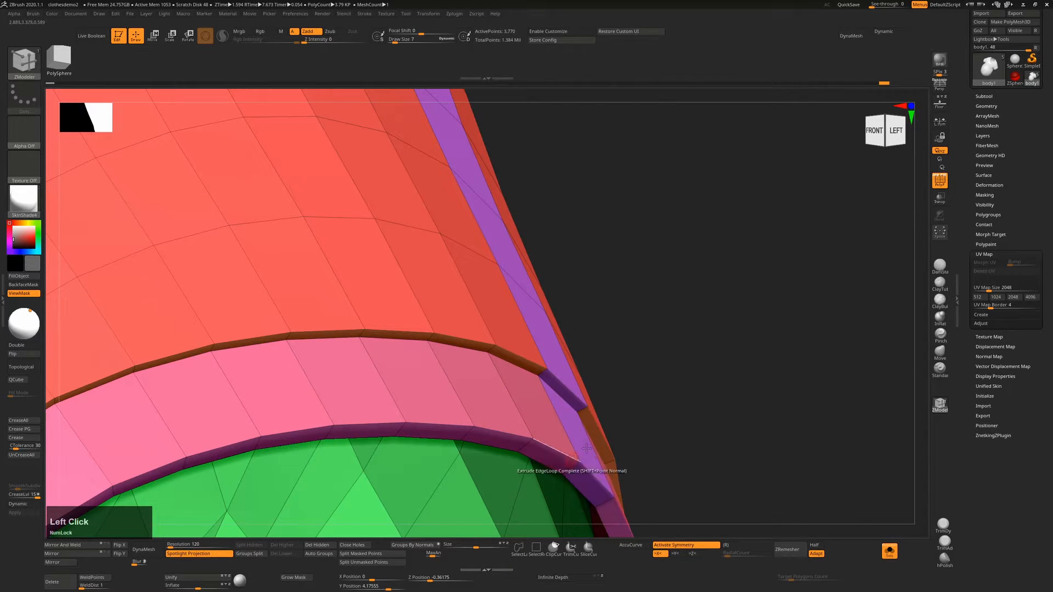
{"action": "left_click_drag", "start_coordinate": [646, 412], "coordinate": [706, 335]}
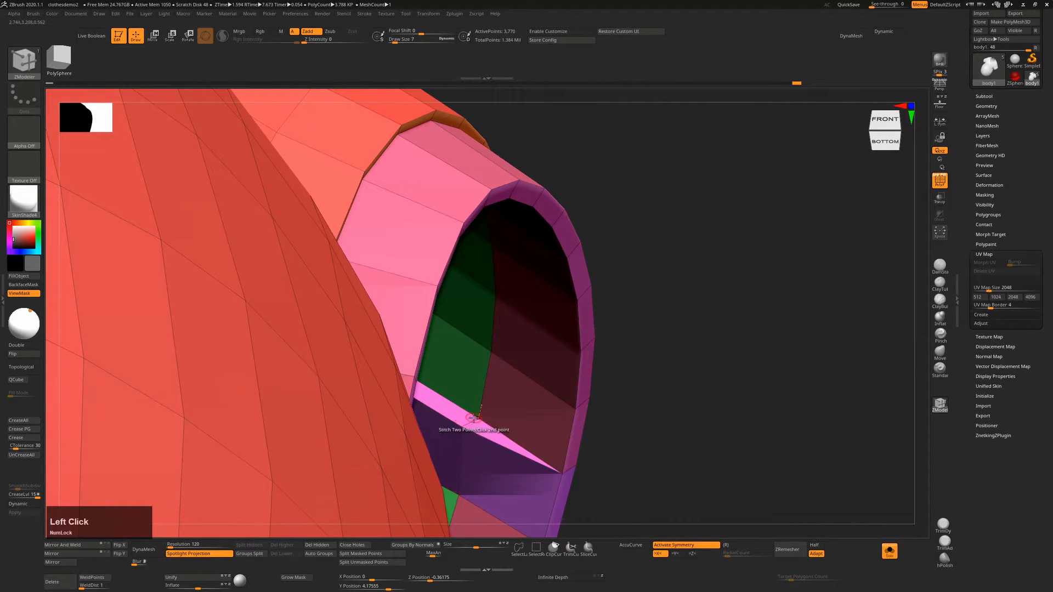
{"action": "left_click", "coordinate": [474, 418]}
Examine the stitched shoulder and sleeve seams on the smoothed shirt.
{"action": "left_click_drag", "start_coordinate": [653, 406], "coordinate": [647, 307]}
{"action": "right_click_drag", "start_coordinate": [648, 307], "coordinate": [677, 327], "text": "ctrl"}
{"action": "key", "text": "d"}
{"action": "left_click_drag", "start_coordinate": [676, 327], "coordinate": [750, 316]}
{"action": "key", "text": "shift+f"}
{"action": "right_click_drag", "start_coordinate": [758, 319], "coordinate": [729, 259]}
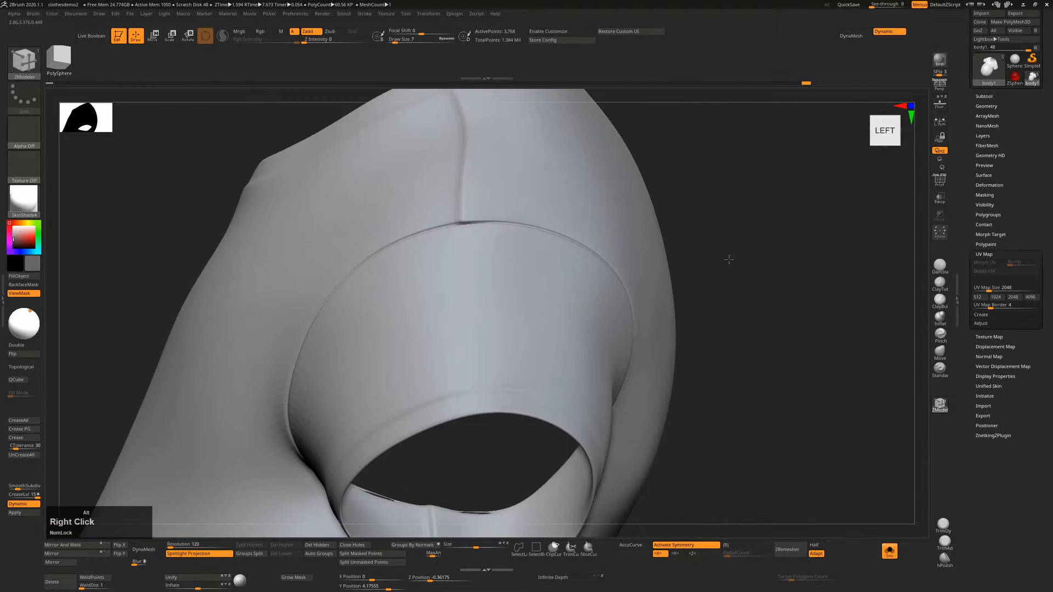
{"action": "left_click_drag", "start_coordinate": [729, 259], "coordinate": [590, 291]}
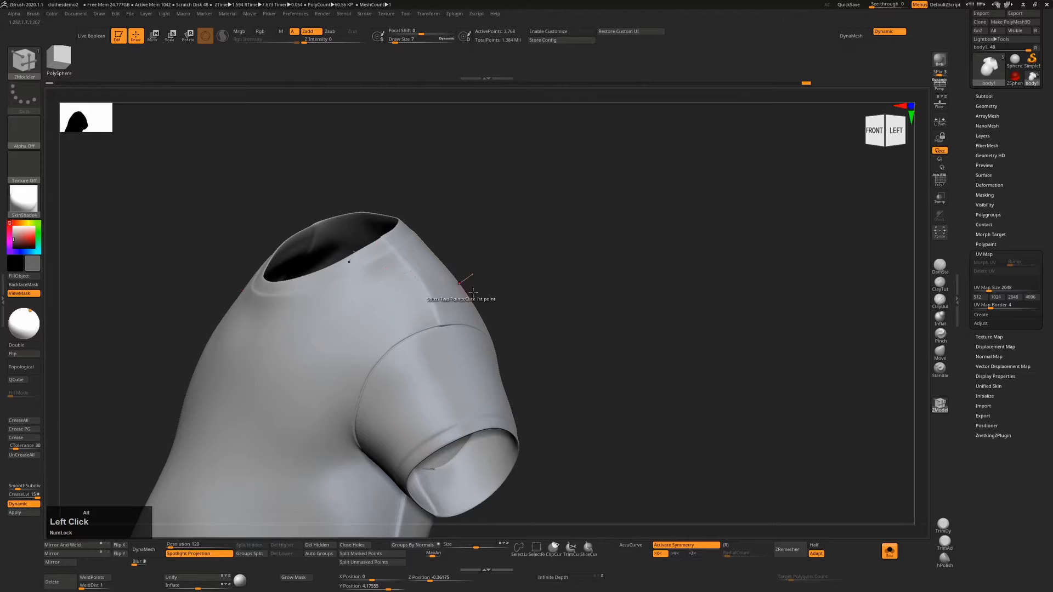
Set the edge action to Insert with a single edge loop and add a loop along the raised side of the shoulder strip.
{"action": "mouse_move", "coordinate": [473, 293]}
{"action": "right_mouse_down"}
{"action": "mouse_move", "coordinate": [699, 286]}
{"action": "mouse_move", "coordinate": [682, 353]}
{"action": "right_mouse_up"}
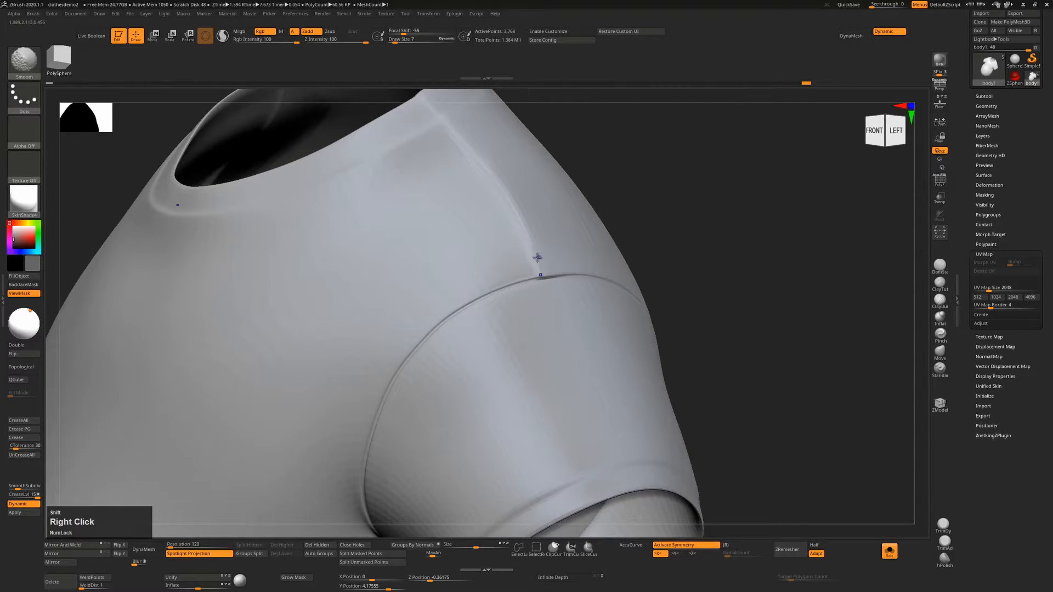
{"action": "key", "text": "shift+f"}
{"action": "key", "text": "shift+d"}
{"action": "right_click_drag", "start_coordinate": [663, 236], "coordinate": [724, 521], "text": "alt"}
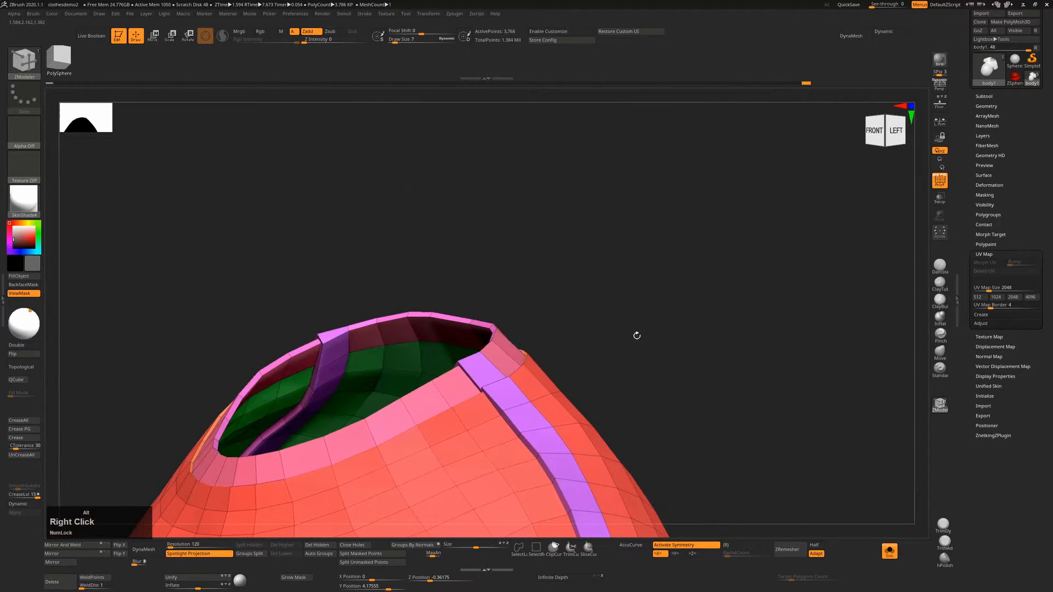
{"action": "right_click_drag", "start_coordinate": [636, 335], "coordinate": [542, 292]}
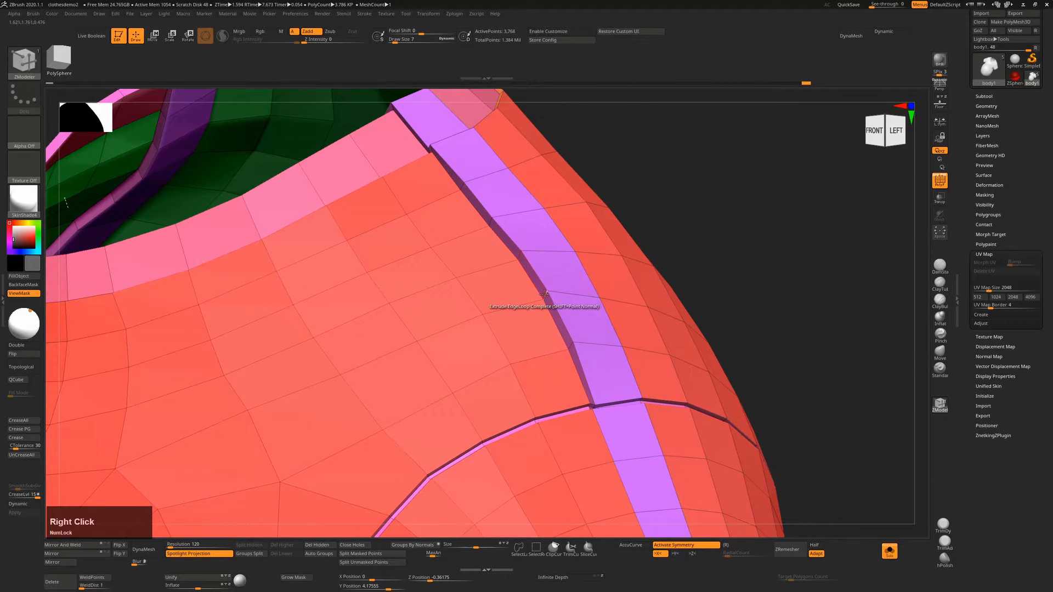
{"action": "key", "text": "space"}
{"action": "left_click", "coordinate": [532, 302]}
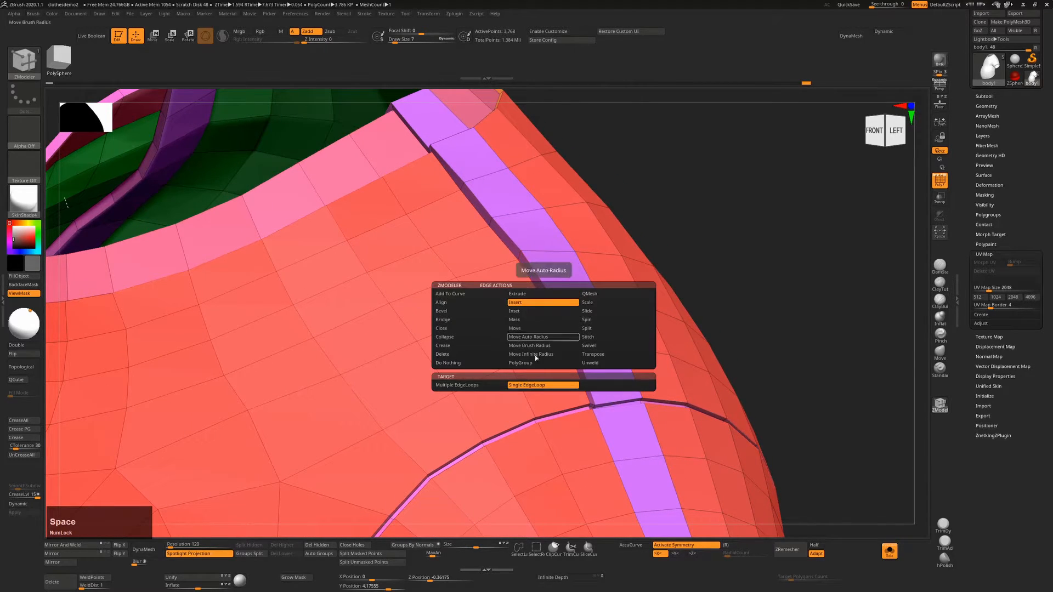
{"action": "left_click", "coordinate": [546, 296]}
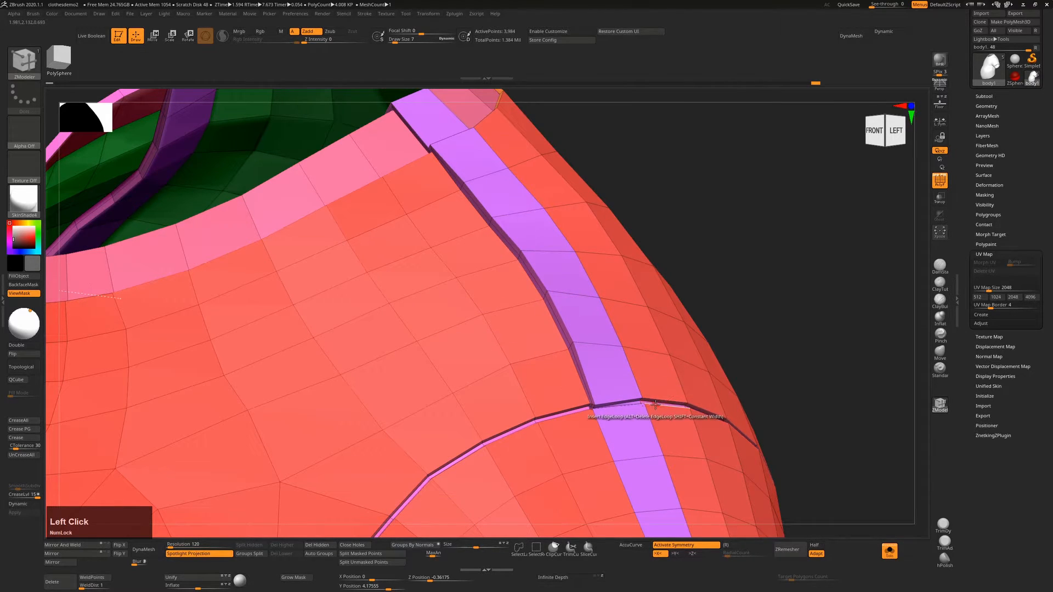
{"action": "key", "text": "d"}
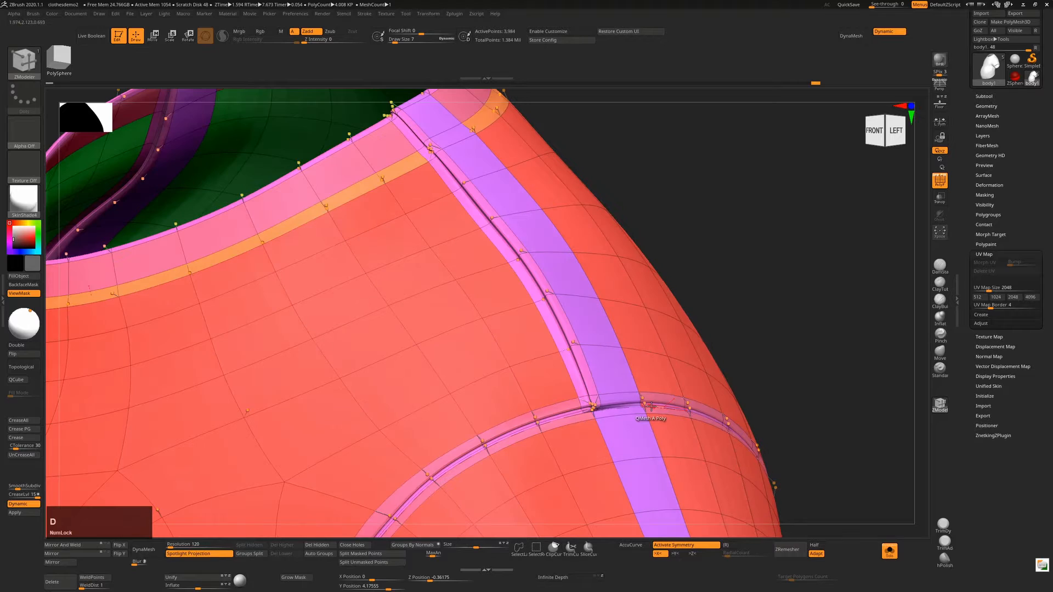
Check the smoothed shoulder seam up to the neckline and undo the edge loop inserted along the shoulder strip.
{"action": "key", "text": "shift+f"}
{"action": "right_click_drag", "start_coordinate": [652, 356], "coordinate": [758, 305], "text": "alt"}
{"action": "left_click_drag", "start_coordinate": [758, 304], "coordinate": [684, 282]}
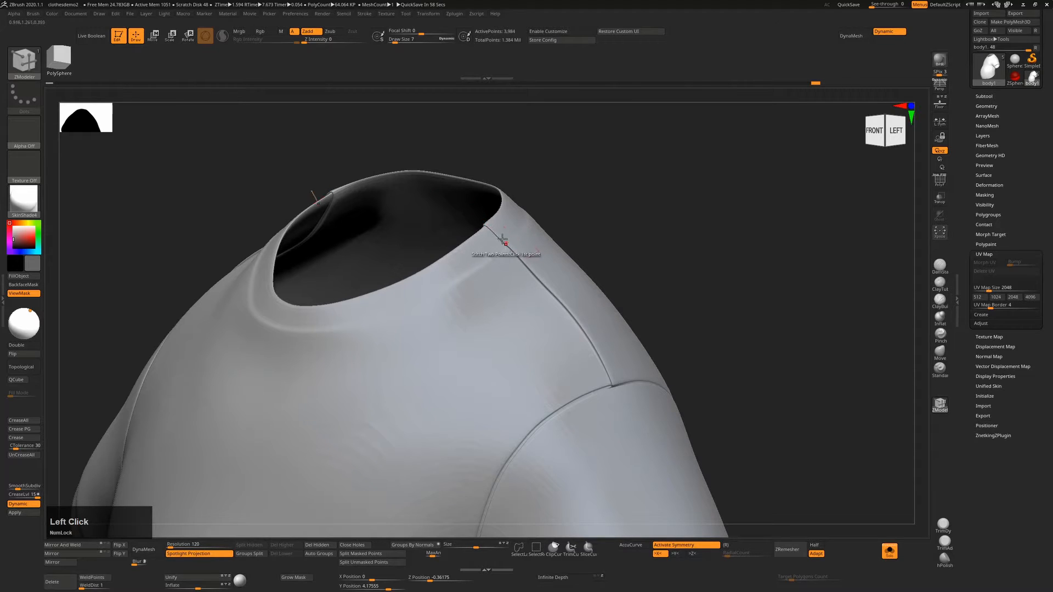
{"action": "right_click_drag", "start_coordinate": [505, 242], "coordinate": [604, 431], "text": "alt"}
{"action": "key", "text": "shift+f"}
{"action": "key", "text": "shift+d"}
{"action": "left_click_drag", "start_coordinate": [785, 255], "coordinate": [690, 282]}
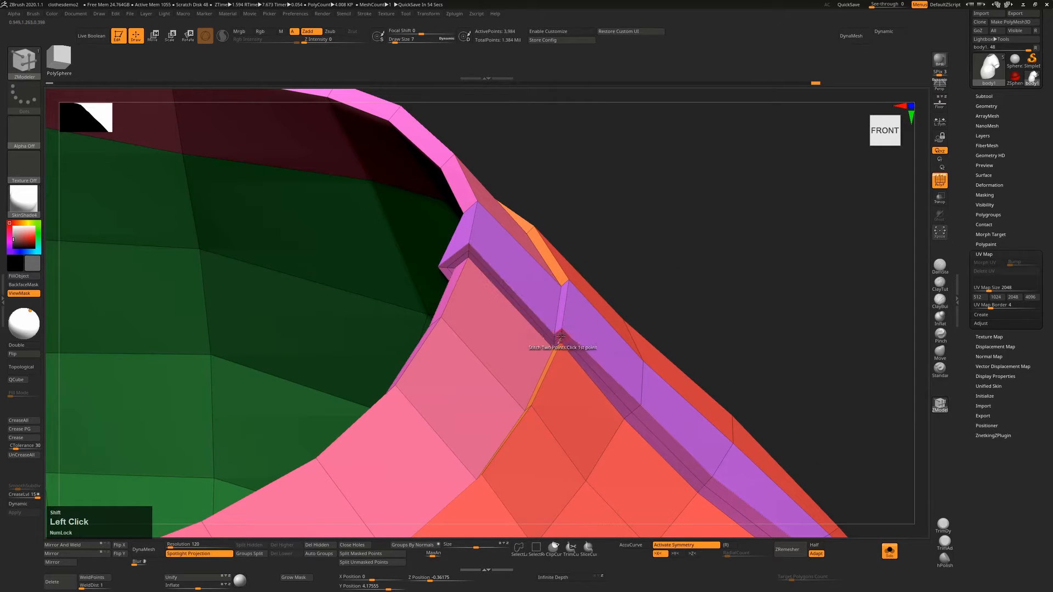
{"action": "key", "text": "ctrl+z"}
Stitch the shoulder strip's raised outer points onto the corner points of the neckband.
{"action": "right_click_drag", "start_coordinate": [644, 252], "coordinate": [651, 313], "text": "alt"}
{"action": "right_click_drag", "start_coordinate": [511, 273], "coordinate": [573, 354], "text": "alt"}
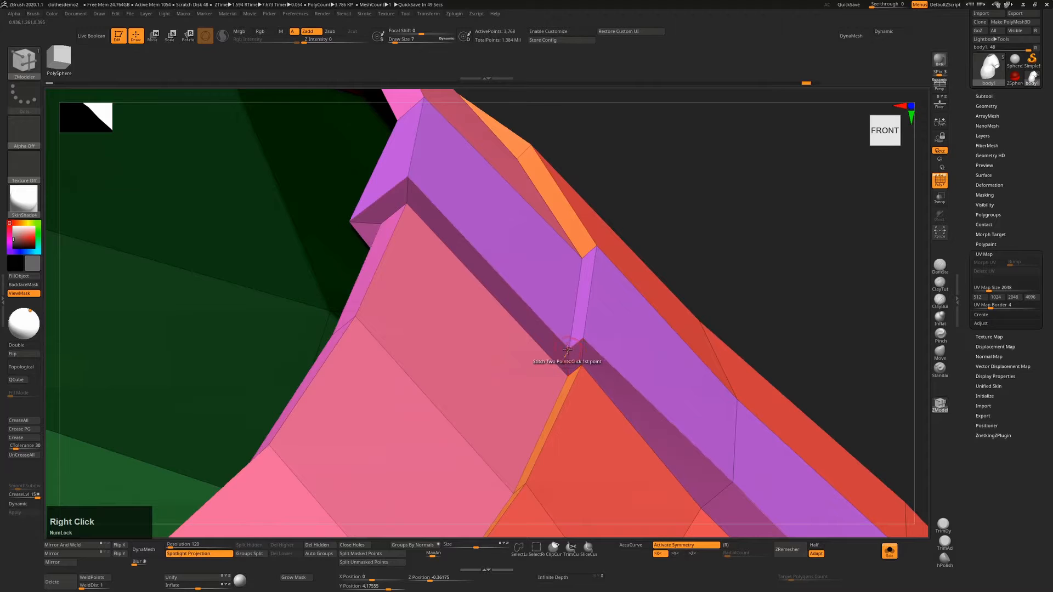
{"action": "left_click", "coordinate": [567, 376]}
{"action": "left_click_drag", "start_coordinate": [714, 232], "coordinate": [653, 267]}
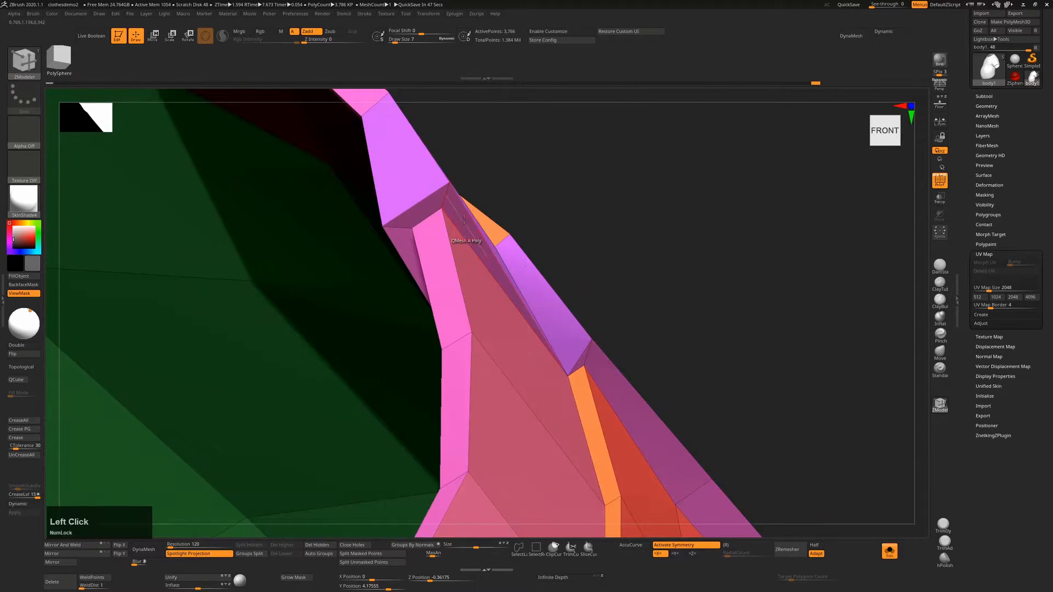
{"action": "left_click", "coordinate": [404, 228]}
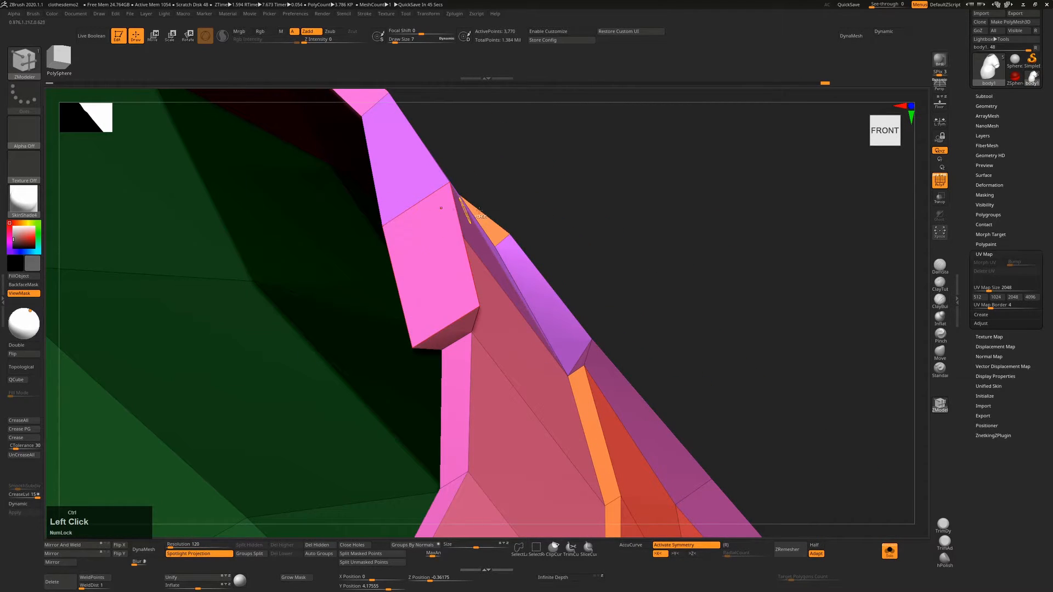
{"action": "key", "text": "ctrl+z"}
{"action": "left_click_drag", "start_coordinate": [604, 165], "coordinate": [565, 178]}
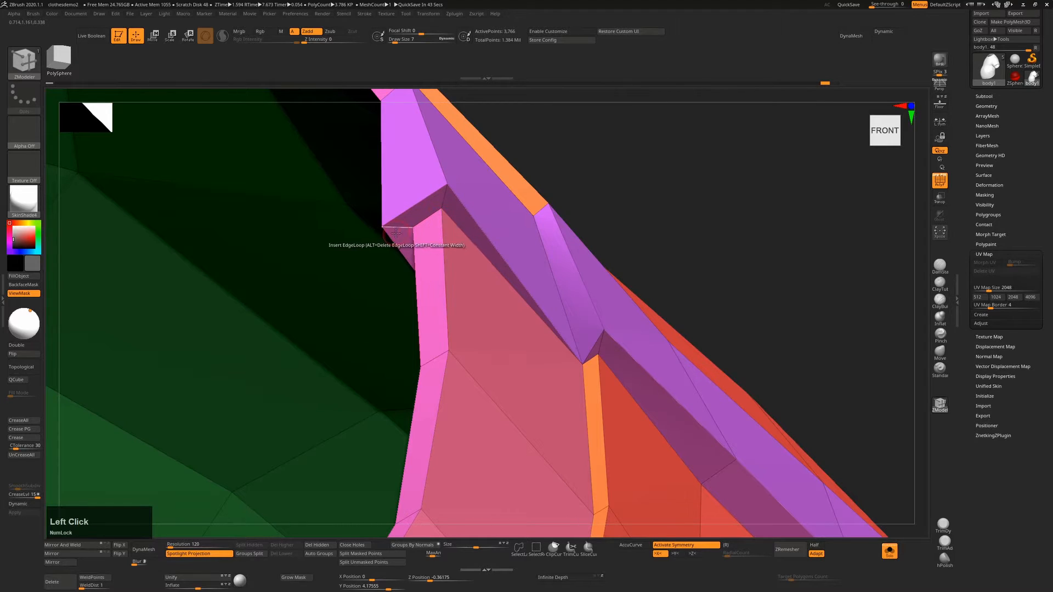
{"action": "left_click", "coordinate": [444, 208]}
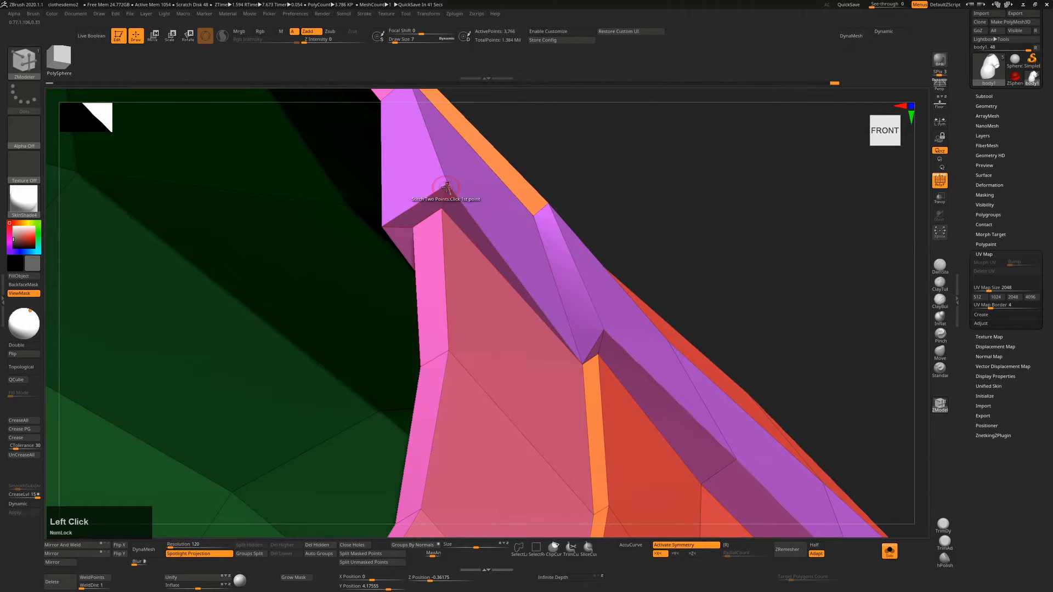
{"action": "left_click", "coordinate": [439, 210]}
Stitch the shoulder strip's protruding inner points to the inside of the neckline rim and preview the smoothed collar.
{"action": "right_click_drag", "start_coordinate": [652, 152], "coordinate": [565, 296]}
{"action": "left_click", "coordinate": [412, 228]}
{"action": "left_click", "coordinate": [514, 346]}
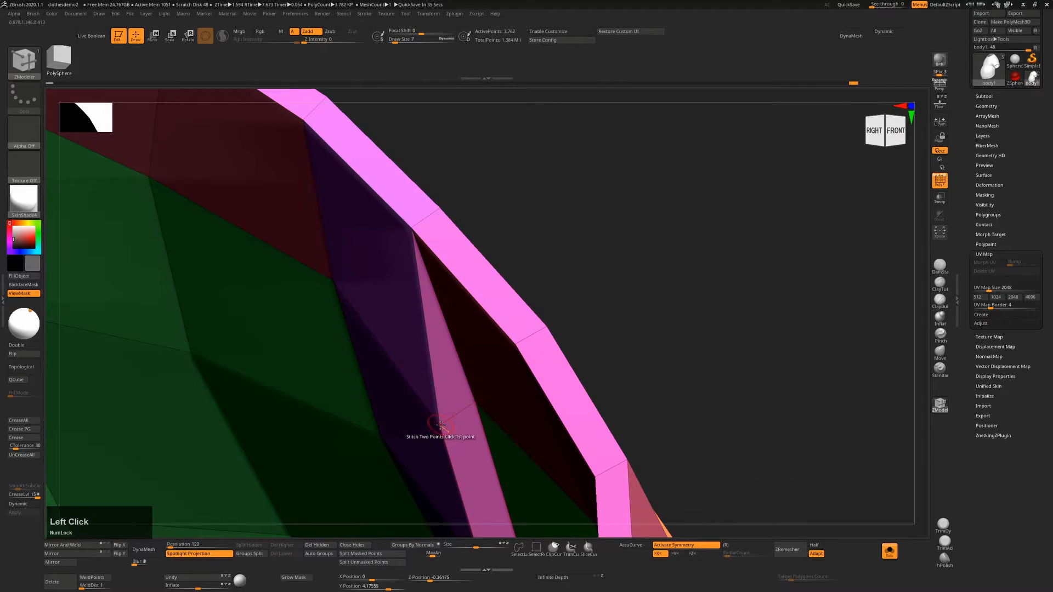
{"action": "left_click", "coordinate": [475, 403]}
{"action": "right_click_drag", "start_coordinate": [554, 388], "coordinate": [684, 278]}
{"action": "key", "text": "d"}
{"action": "key", "text": "shift+f"}
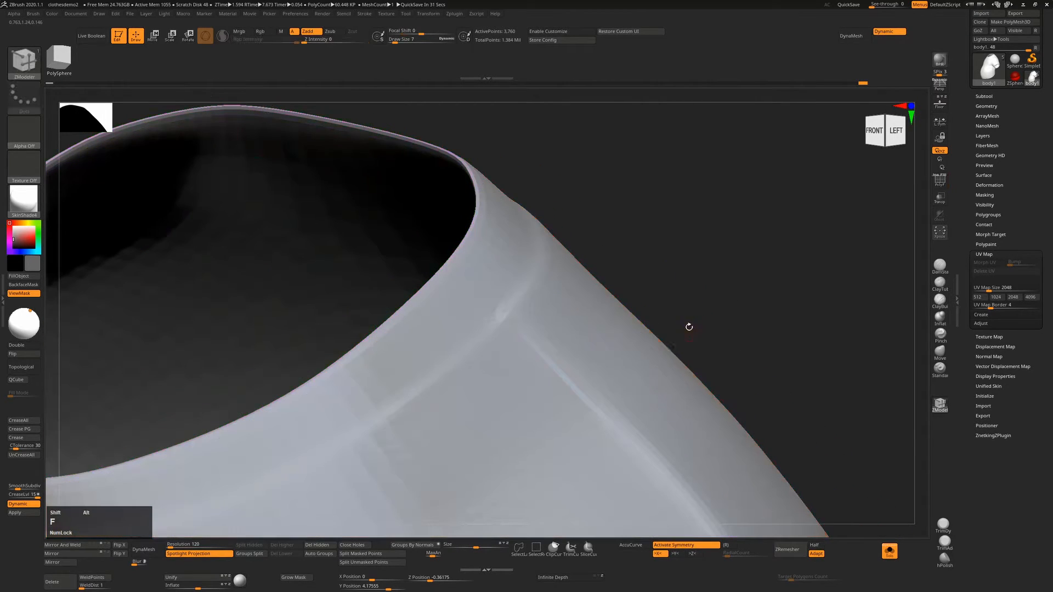
Insert a single edge loop along the shoulder strip's raised side, starting below the neckband, and preview the smoothed shoulder seam.
{"action": "right_click_drag", "start_coordinate": [689, 326], "coordinate": [604, 269], "text": "alt"}
{"action": "key", "text": "shift+f"}
{"action": "key", "text": "shift+d"}
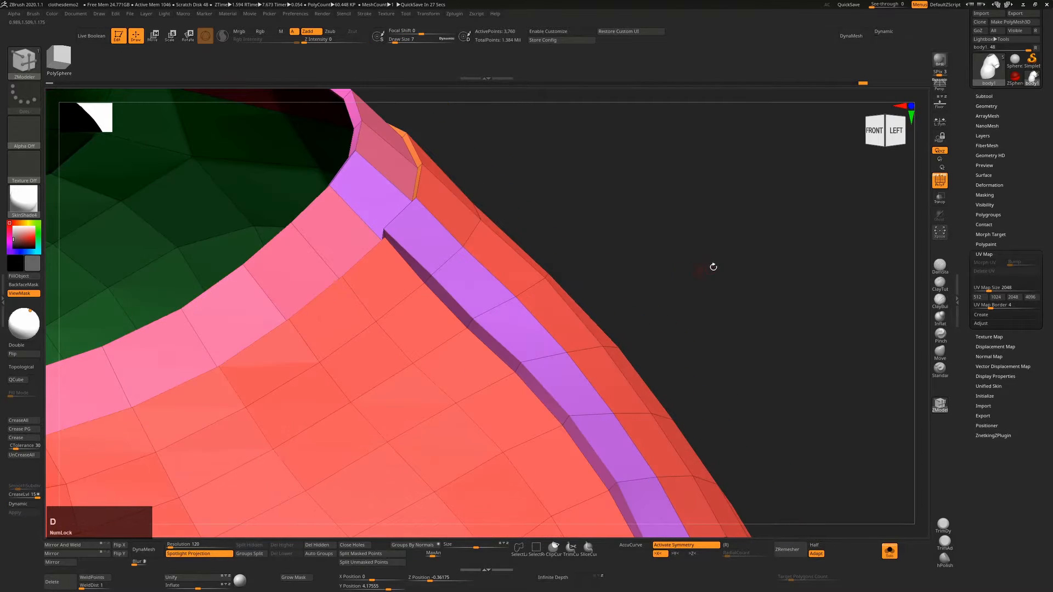
{"action": "left_click_drag", "start_coordinate": [713, 267], "coordinate": [513, 327]}
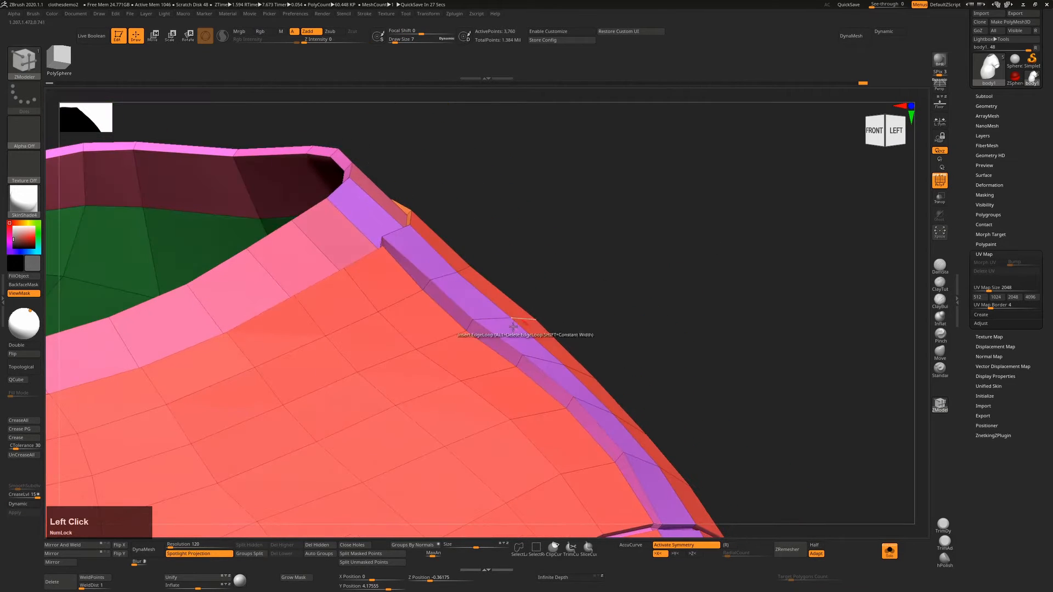
{"action": "left_click", "coordinate": [470, 322]}
{"action": "right_click_drag", "start_coordinate": [470, 322], "coordinate": [475, 236], "text": "alt"}
{"action": "key", "text": "d"}
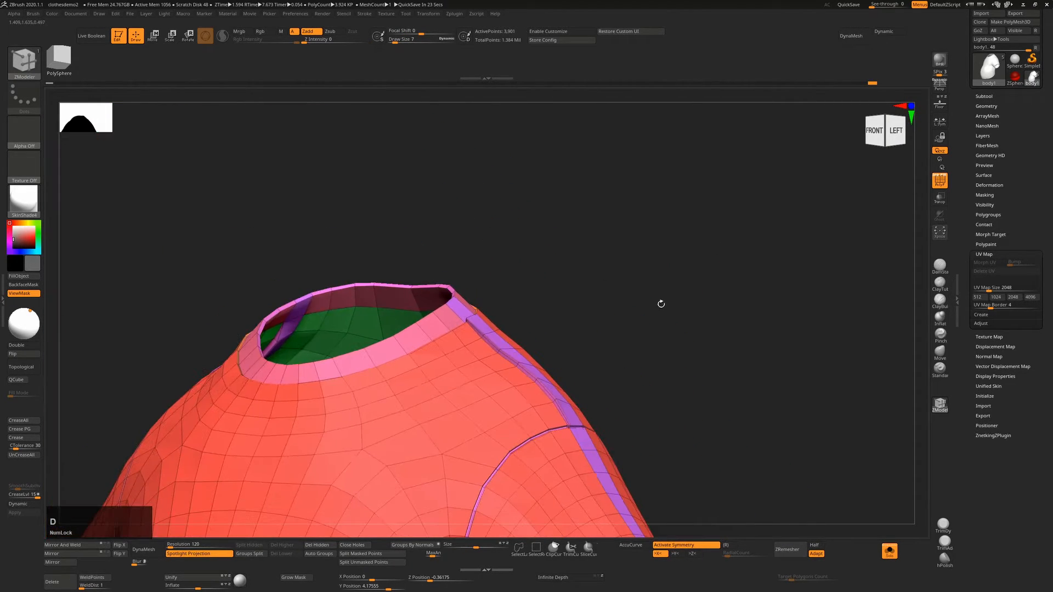
{"action": "key", "text": "shift+f"}
{"action": "left_click_drag", "start_coordinate": [697, 301], "coordinate": [690, 321]}
{"action": "right_click_drag", "start_coordinate": [690, 321], "coordinate": [656, 317]}
{"action": "left_click_drag", "start_coordinate": [648, 367], "coordinate": [633, 344]}
Insert a single edge loop along the raised side of the strip running down the shirt's side to the hem.
{"action": "right_click_drag", "start_coordinate": [633, 344], "coordinate": [610, 27], "text": "ctrl"}
{"action": "key", "text": "shift+f"}
{"action": "left_click_drag", "start_coordinate": [658, 307], "coordinate": [666, 291]}
{"action": "key", "text": "shift+d"}
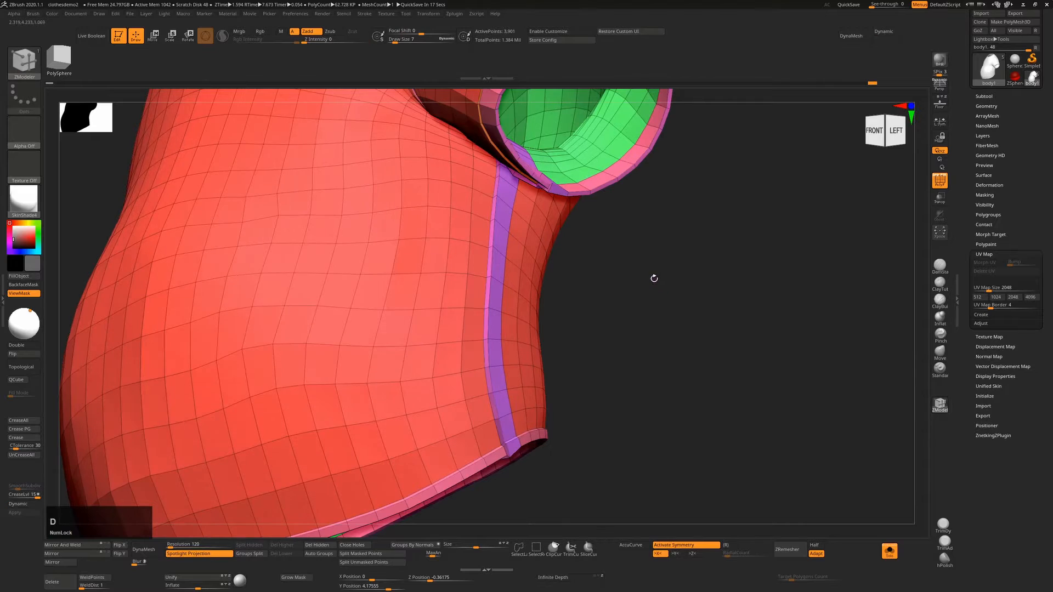
{"action": "right_click_drag", "start_coordinate": [654, 278], "coordinate": [660, 339], "text": "ctrl"}
{"action": "key", "text": "shift+d"}
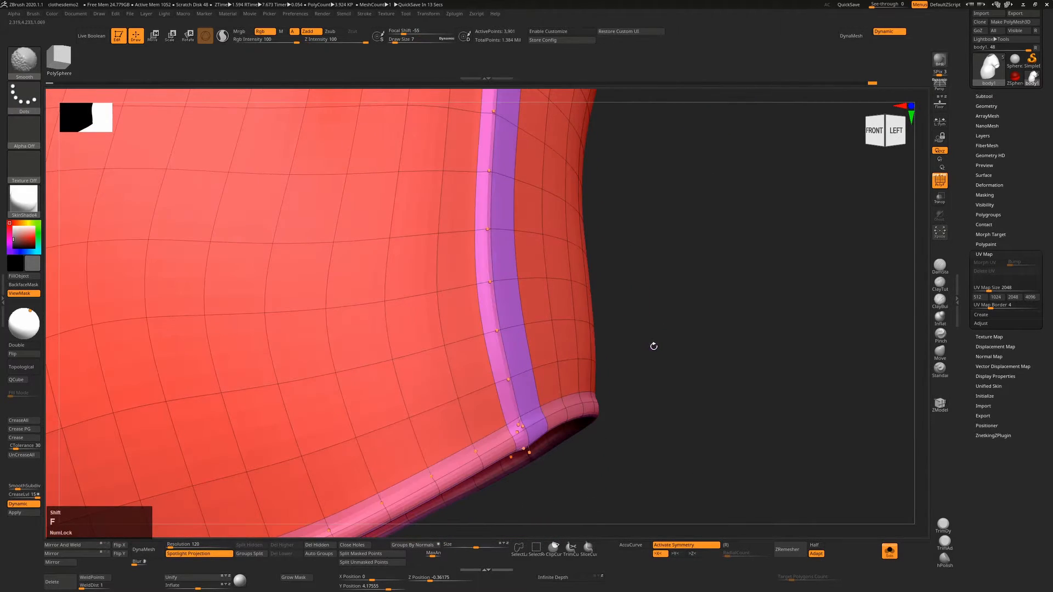
{"action": "key", "text": "shift+f"}
{"action": "key", "text": "shift+d"}
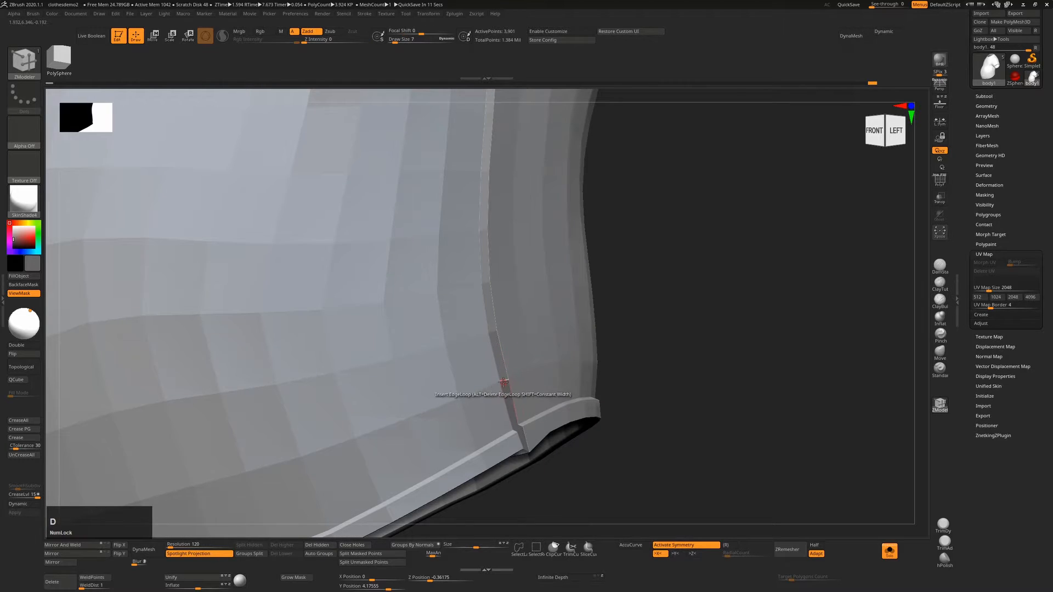
{"action": "key", "text": "shift+f"}
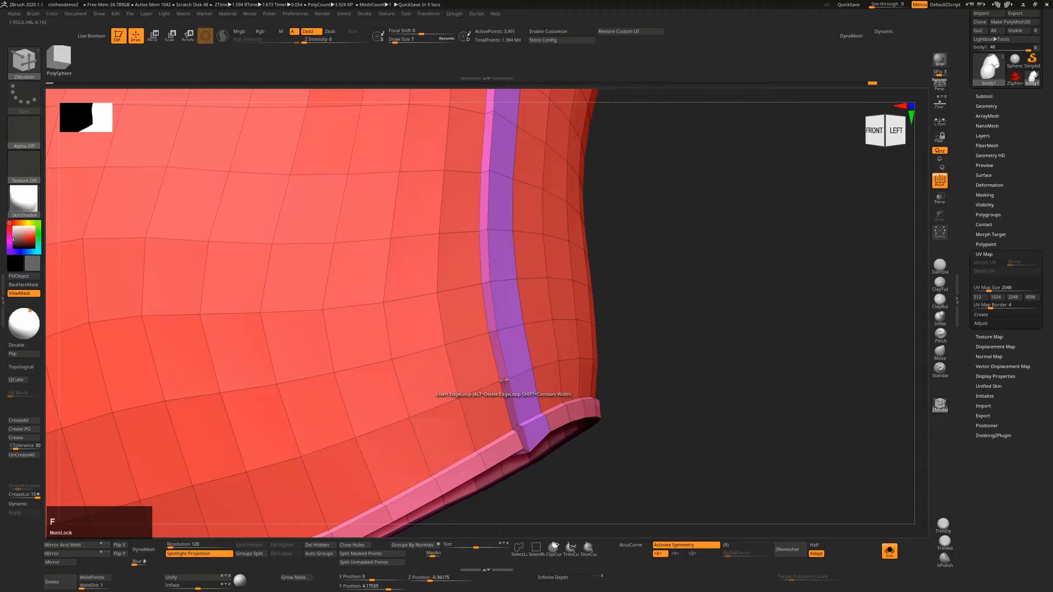
{"action": "key", "text": "d"}
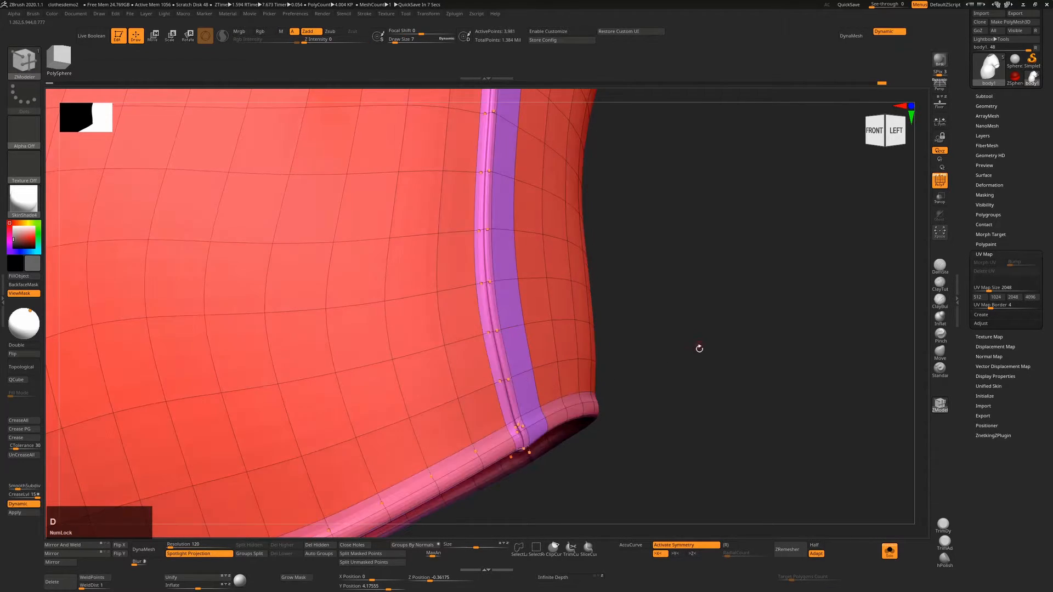
Insert a single edge loop along the raised side of the sleeve's underside strip and preview the smoothed underarm seams.
{"action": "key", "text": "shift+f"}
{"action": "right_click_drag", "start_coordinate": [689, 356], "coordinate": [650, 428], "text": "alt"}
{"action": "left_click_drag", "start_coordinate": [658, 398], "coordinate": [622, 277]}
{"action": "right_click_drag", "start_coordinate": [621, 278], "coordinate": [745, 373], "text": "alt"}
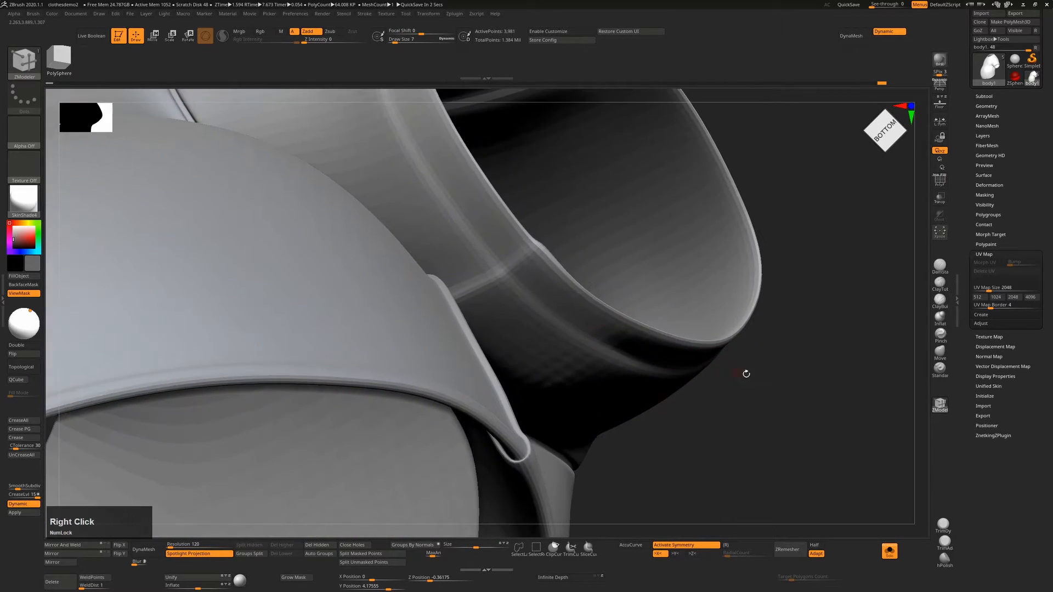
{"action": "left_click_drag", "start_coordinate": [745, 374], "coordinate": [731, 393]}
{"action": "key", "text": "shift+f"}
{"action": "right_click_drag", "start_coordinate": [544, 211], "coordinate": [558, 311], "text": "alt"}
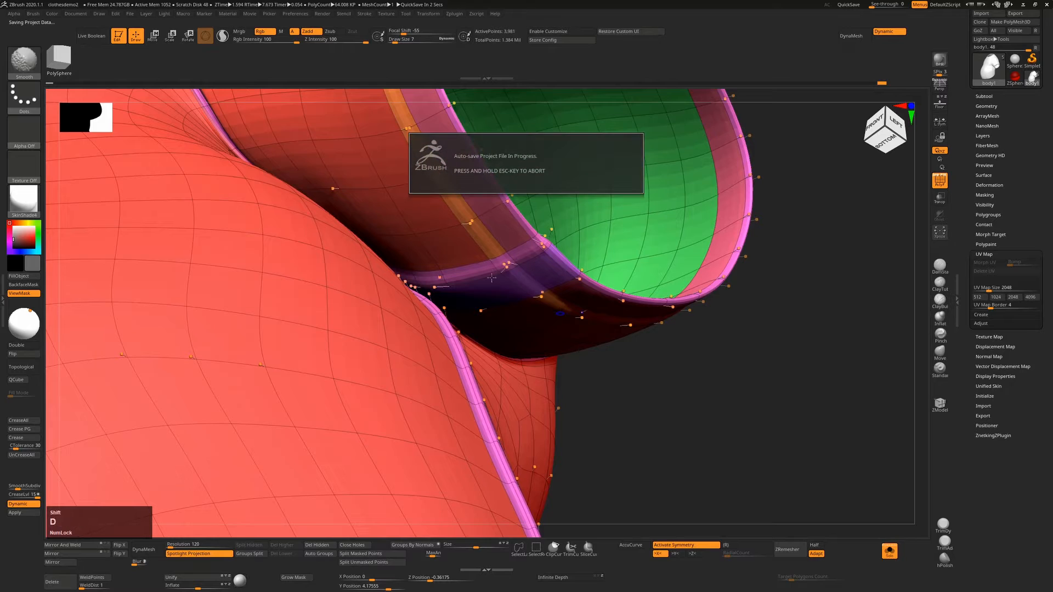
{"action": "key", "text": "d"}
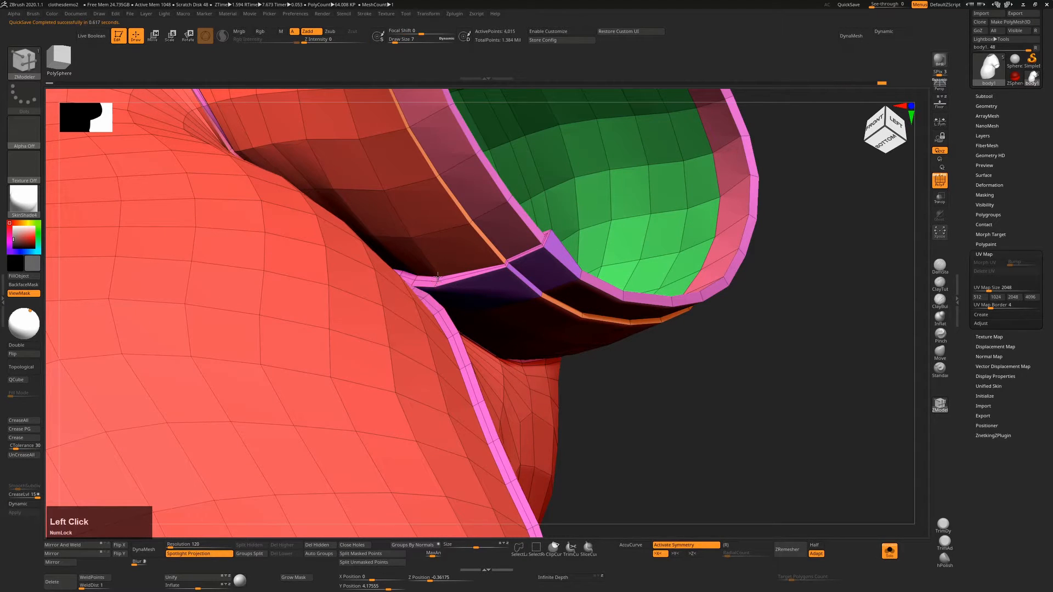
{"action": "key", "text": "d"}
{"action": "right_click_drag", "start_coordinate": [679, 358], "coordinate": [727, 338], "text": "alt"}
{"action": "key", "text": "shift+f"}
{"action": "left_click_drag", "start_coordinate": [727, 339], "coordinate": [624, 328]}
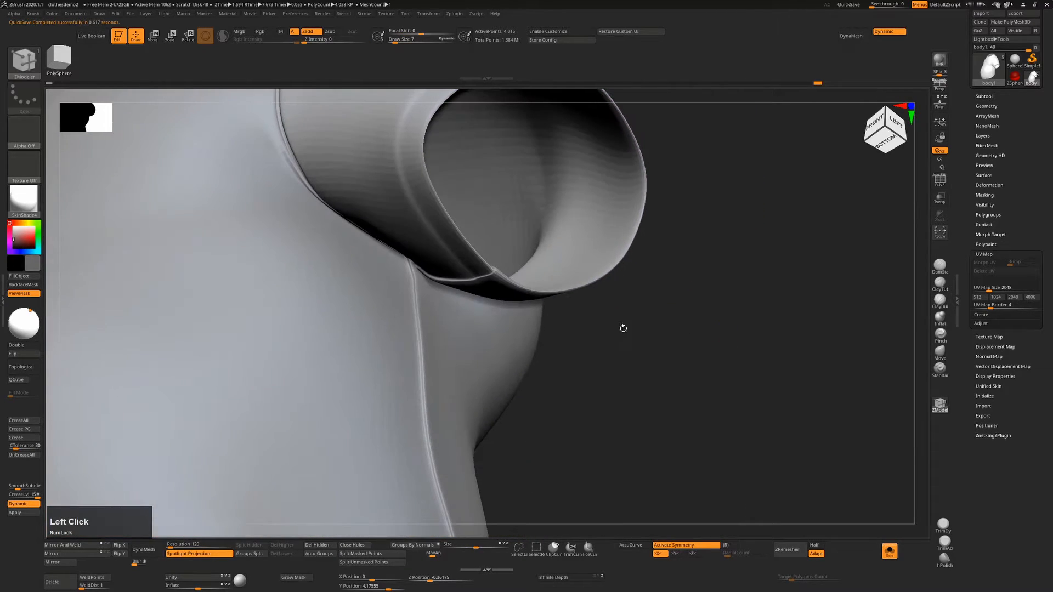
Try to smooth the junction of the shoulder and armhole seams at draw size 31.
{"action": "right_click_drag", "start_coordinate": [637, 327], "coordinate": [667, 265], "text": "alt"}
{"action": "left_click_drag", "start_coordinate": [674, 334], "coordinate": [696, 336]}
{"action": "right_click_drag", "start_coordinate": [696, 336], "coordinate": [679, 248], "text": "alt"}
{"action": "left_click", "coordinate": [506, 360], "text": "shift"}
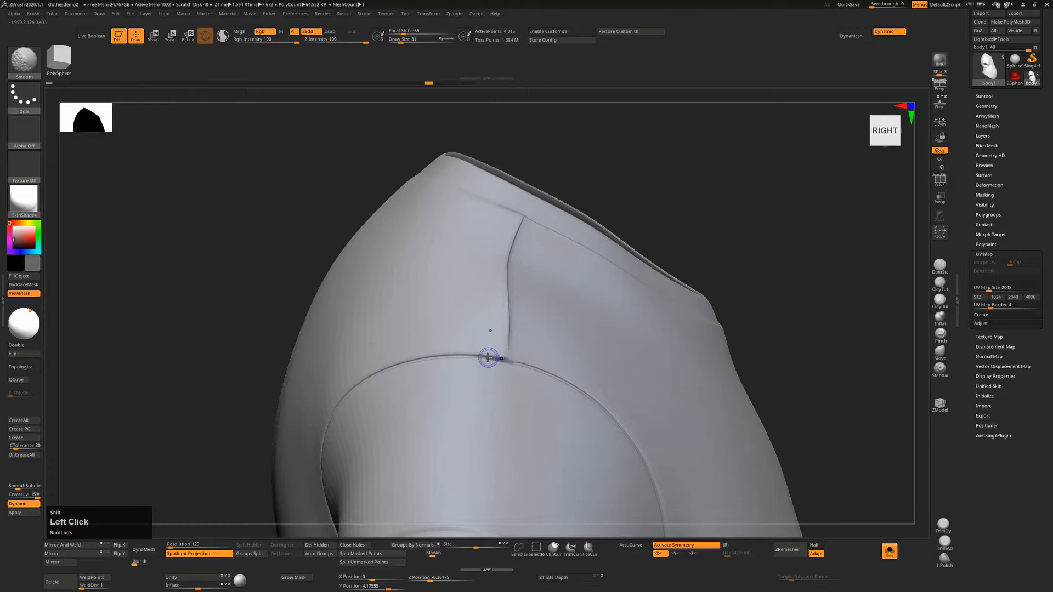
{"action": "left_click_drag", "start_coordinate": [488, 358], "coordinate": [515, 360], "text": "shift"}
{"action": "left_click_drag", "start_coordinate": [759, 225], "coordinate": [726, 263]}
{"action": "key", "text": "ctrl+z"}
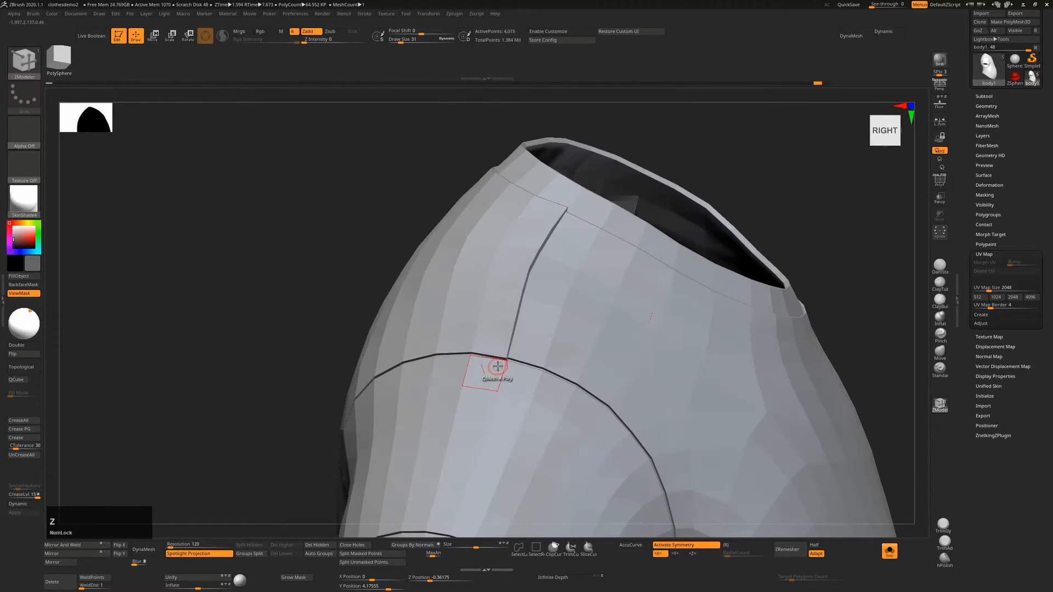
Move the corner point where the shoulder and armhole seams meet using the Move point action by brush radius, and clear the mask.
{"action": "key", "text": "shift+f"}
{"action": "mouse_move", "coordinate": [496, 369]}
{"action": "right_mouse_down", "text": "alt"}
{"action": "mouse_move", "coordinate": [515, 415]}
{"action": "mouse_move", "coordinate": [506, 357]}
{"action": "right_mouse_up", "text": "alt"}
{"action": "key", "text": "space"}
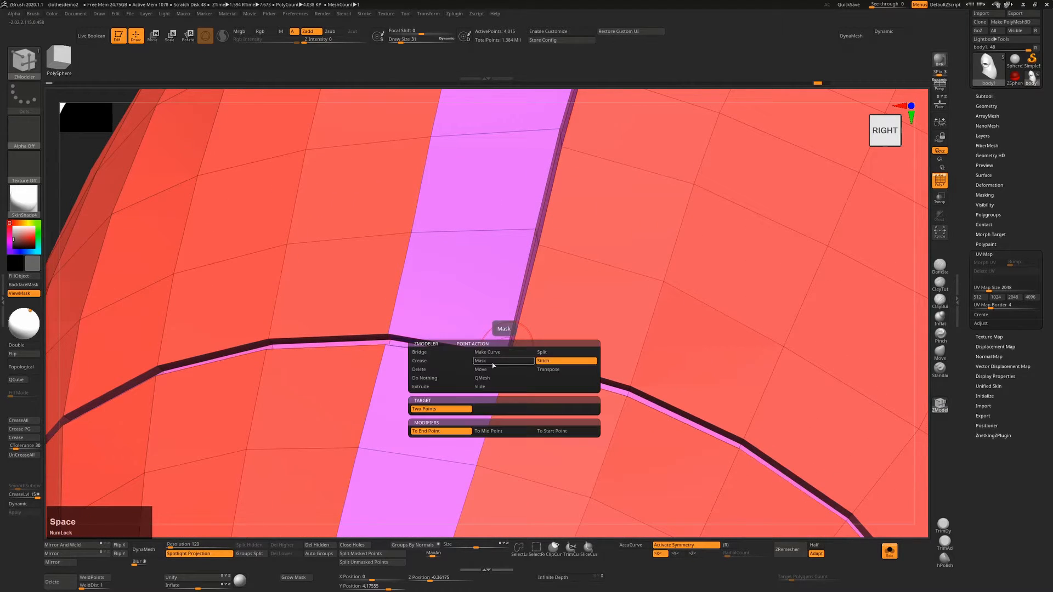
{"action": "left_click", "coordinate": [488, 371]}
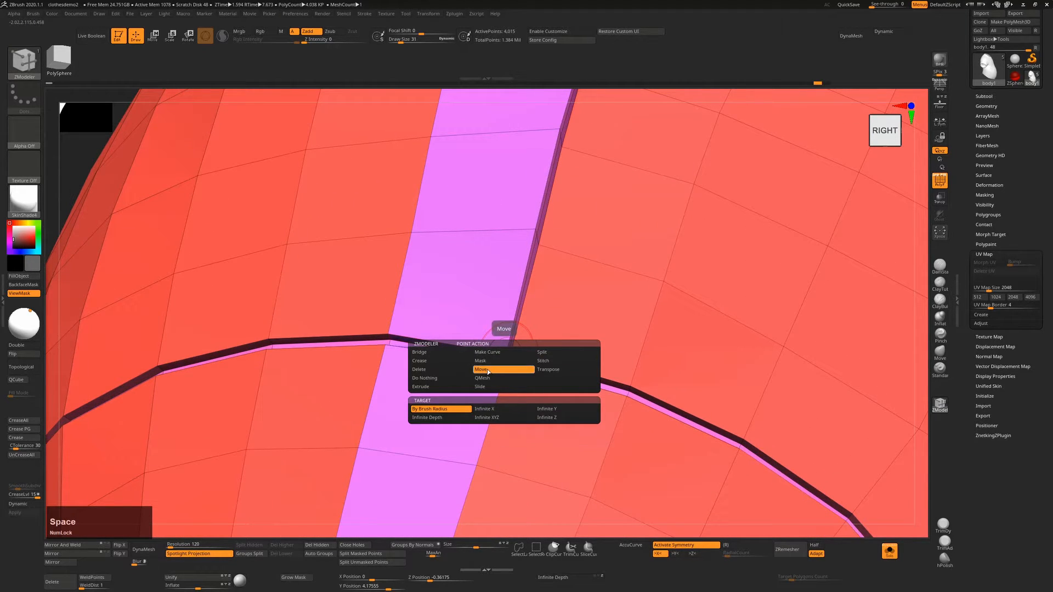
{"action": "left_click", "coordinate": [504, 357]}
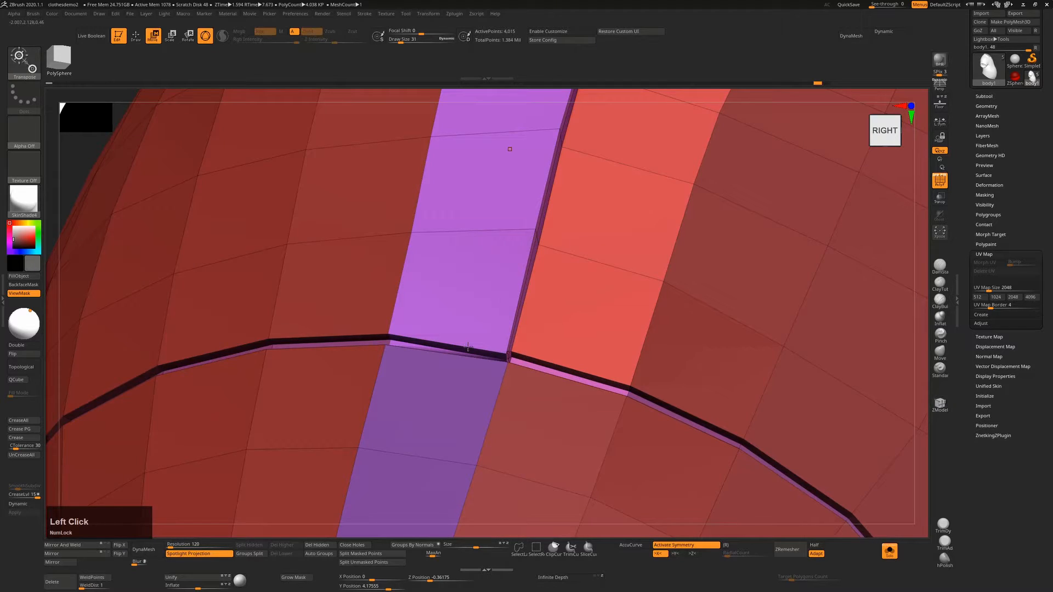
{"action": "key", "text": "q"}
{"action": "left_click_drag", "start_coordinate": [73, 162], "coordinate": [78, 187]}
{"action": "key", "text": "space"}
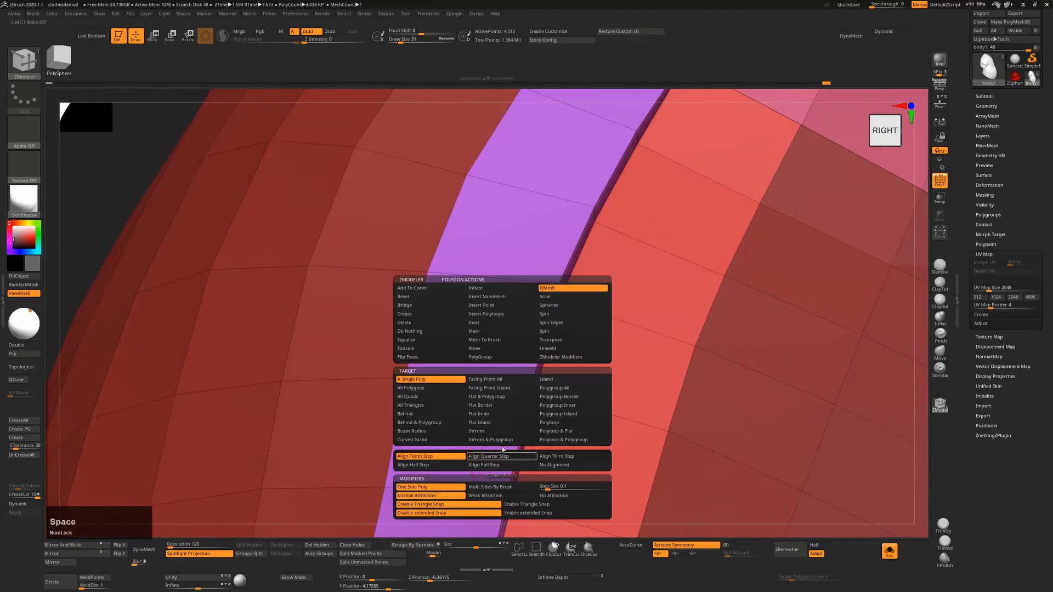
{"action": "right_click_drag", "start_coordinate": [505, 391], "coordinate": [499, 366]}
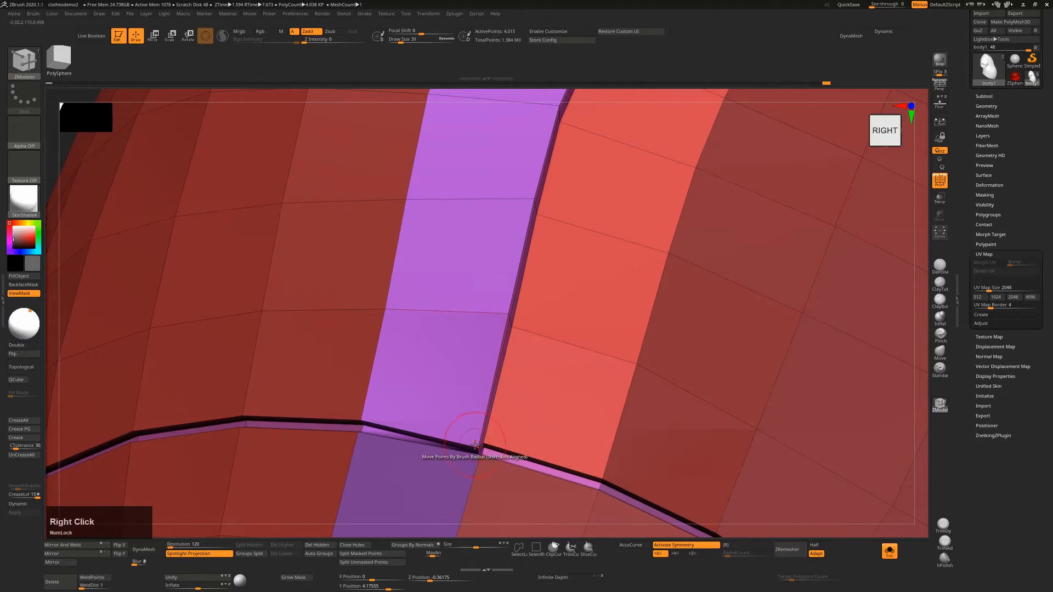
{"action": "key", "text": "space"}
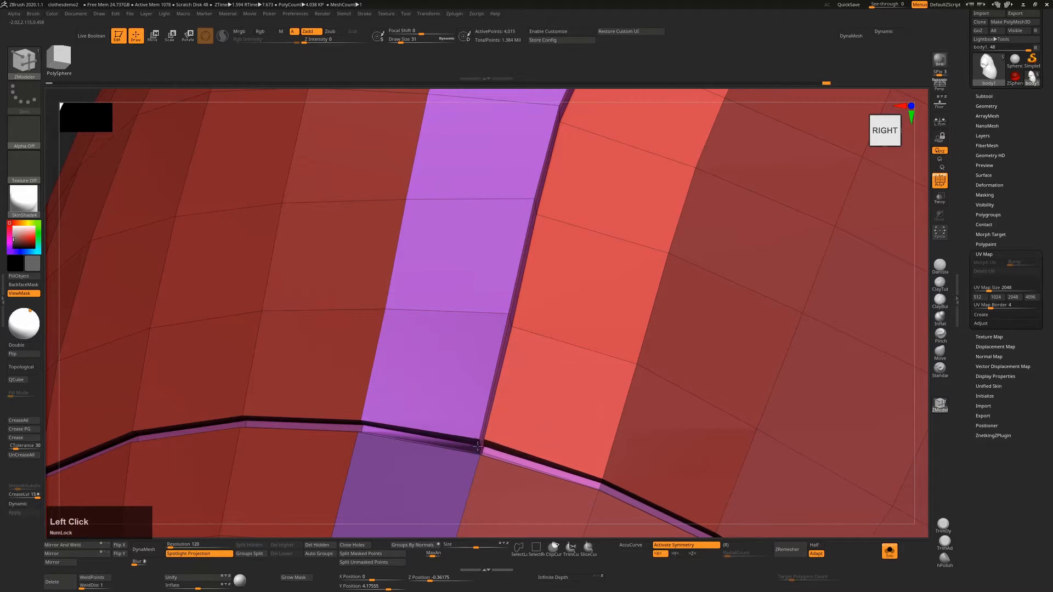
{"action": "left_click", "coordinate": [478, 447]}
{"action": "right_click_drag", "start_coordinate": [517, 316], "coordinate": [509, 260], "text": "alt"}
{"action": "key", "text": "q"}
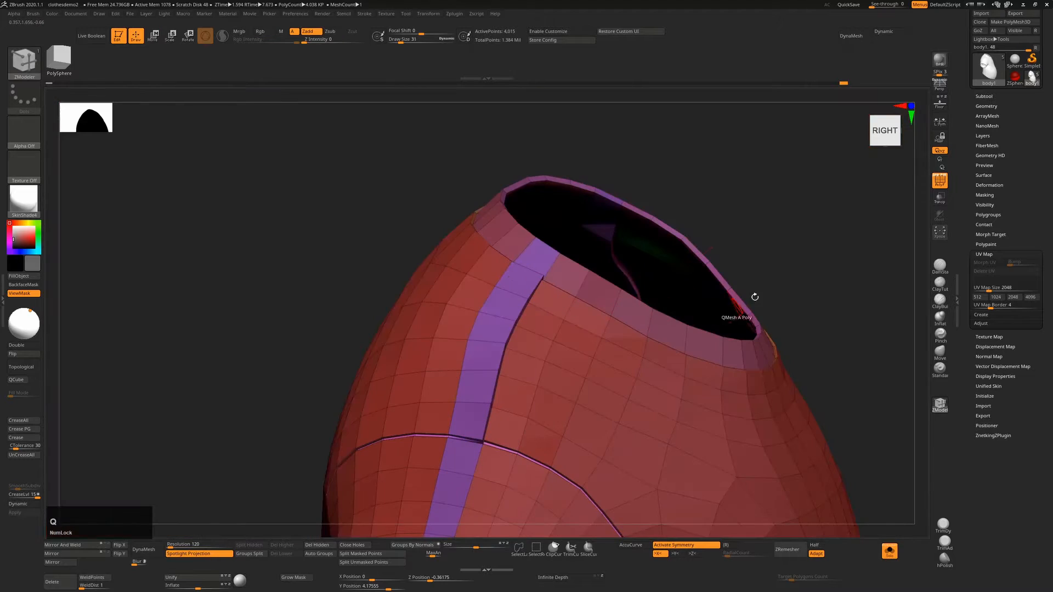
{"action": "left_click_drag", "start_coordinate": [799, 217], "coordinate": [675, 246], "text": "ctrl"}
Preview the smoothed shirt and examine its seams and polygroups from the front and left.
{"action": "key", "text": "d"}
{"action": "key", "text": "shift+f"}
{"action": "right_click_drag", "start_coordinate": [603, 351], "coordinate": [422, 187], "text": "alt"}
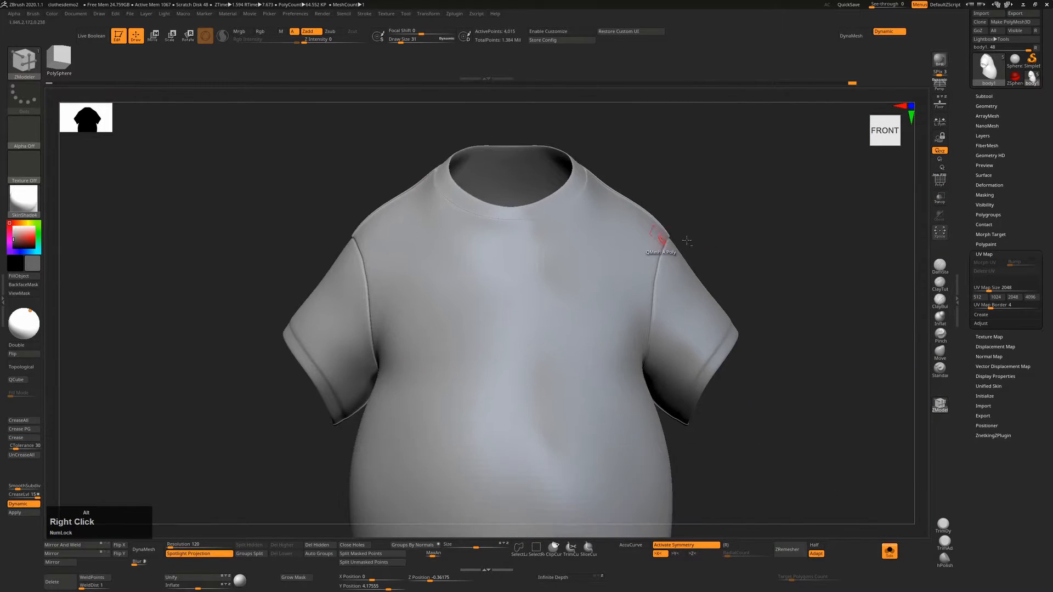
{"action": "left_click_drag", "start_coordinate": [828, 214], "coordinate": [772, 230]}
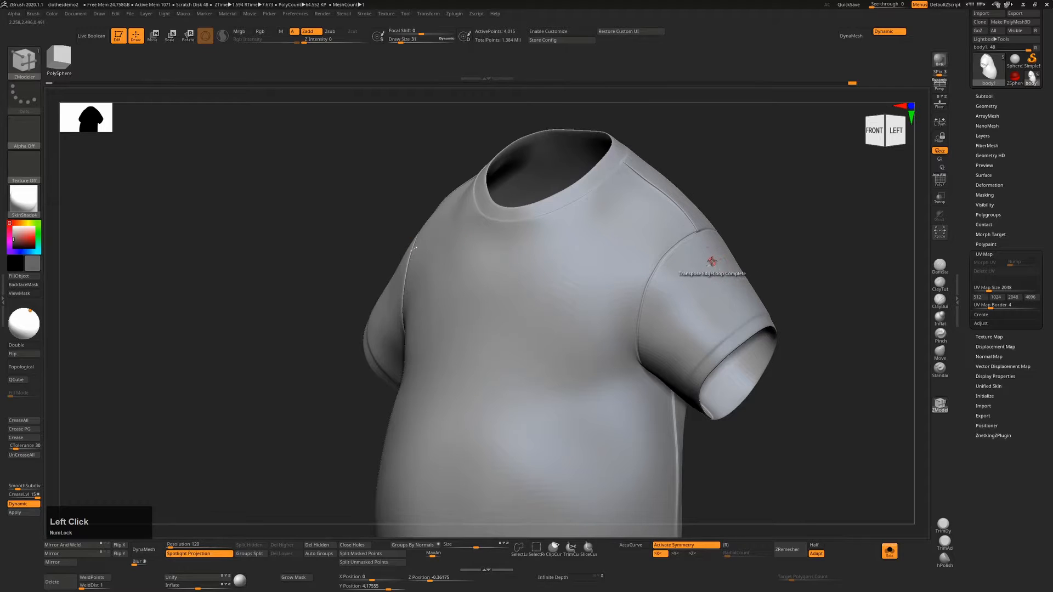
{"action": "key", "text": "shift+f"}
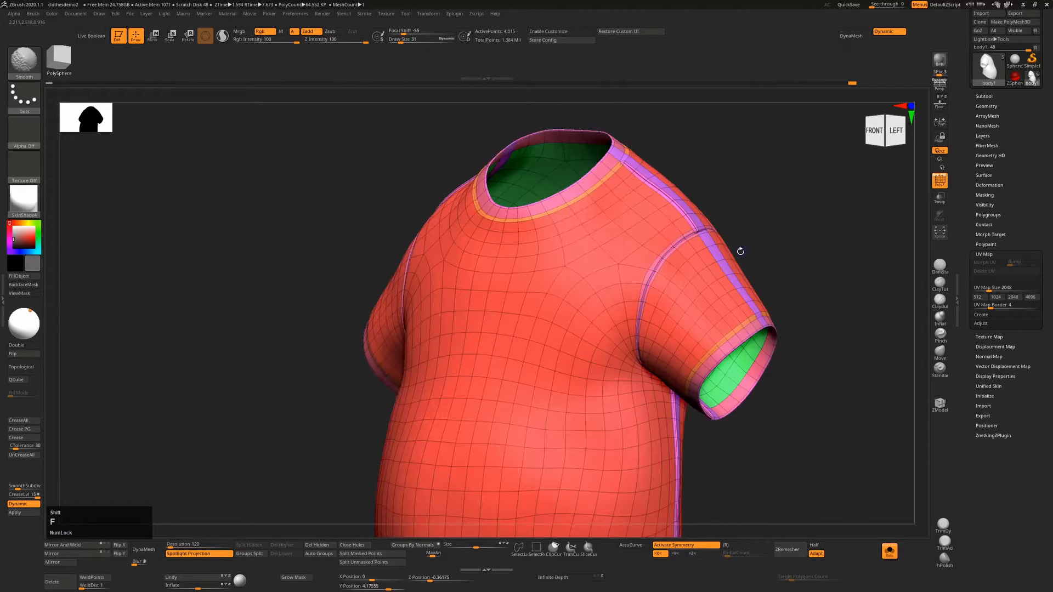
{"action": "key", "text": "shift+f"}
{"action": "key", "text": "shift+f"}
{"action": "left_click_drag", "start_coordinate": [845, 212], "coordinate": [765, 225]}
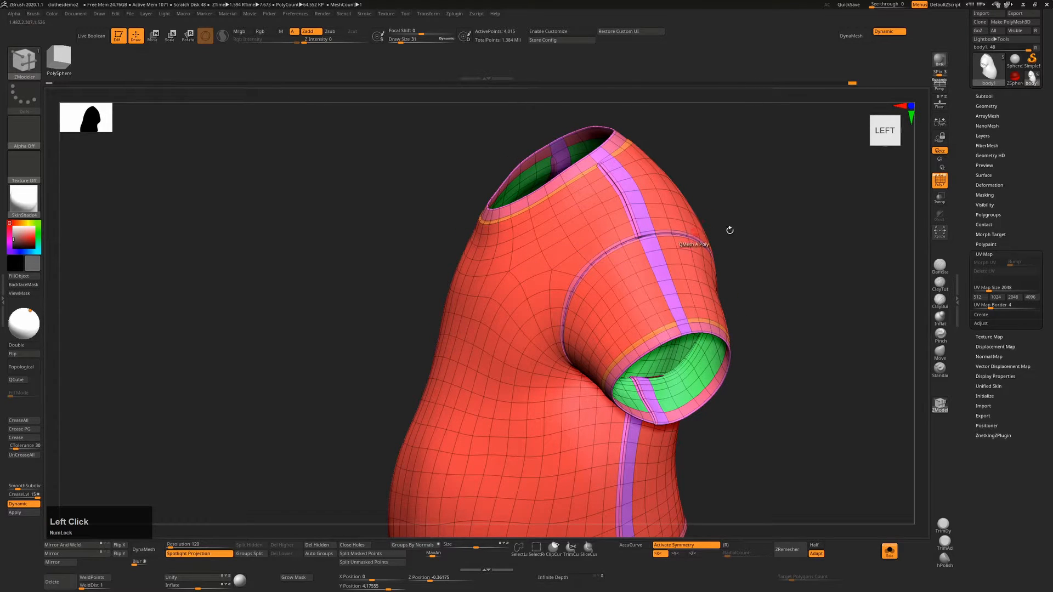
{"action": "right_click_drag", "start_coordinate": [662, 300], "coordinate": [701, 214], "text": "alt"}
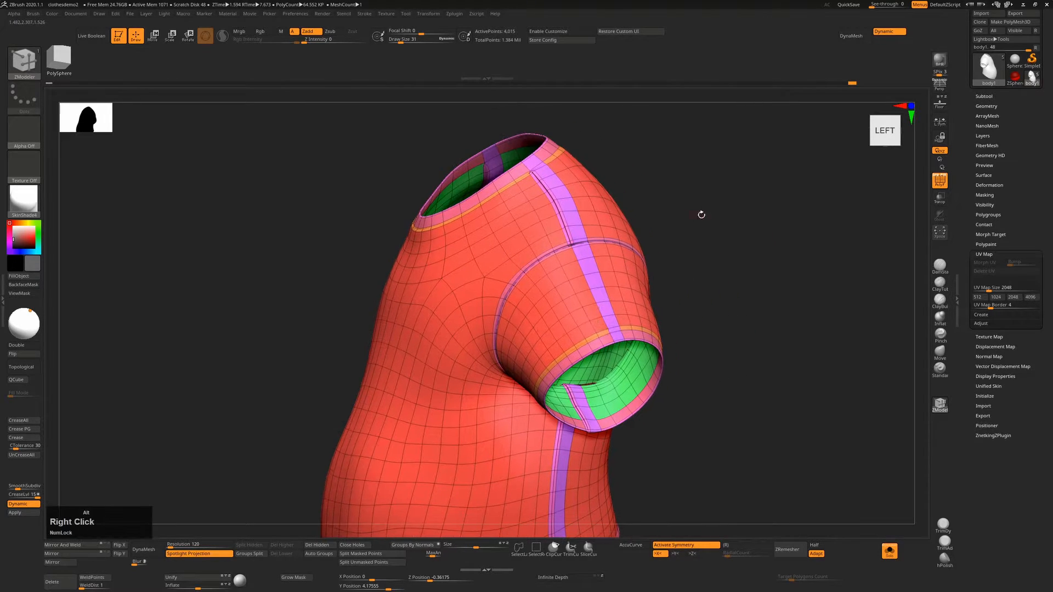
Unwrap the shirt in UV Master with symmetry on and polygroups off.
{"action": "left_click", "coordinate": [453, 14]}
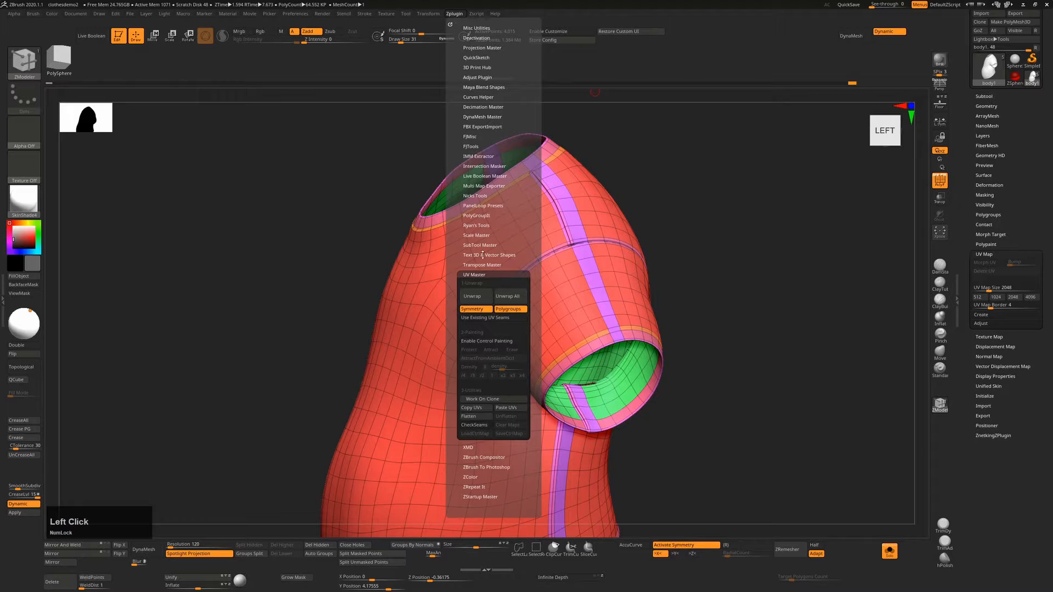
{"action": "left_click", "coordinate": [503, 309]}
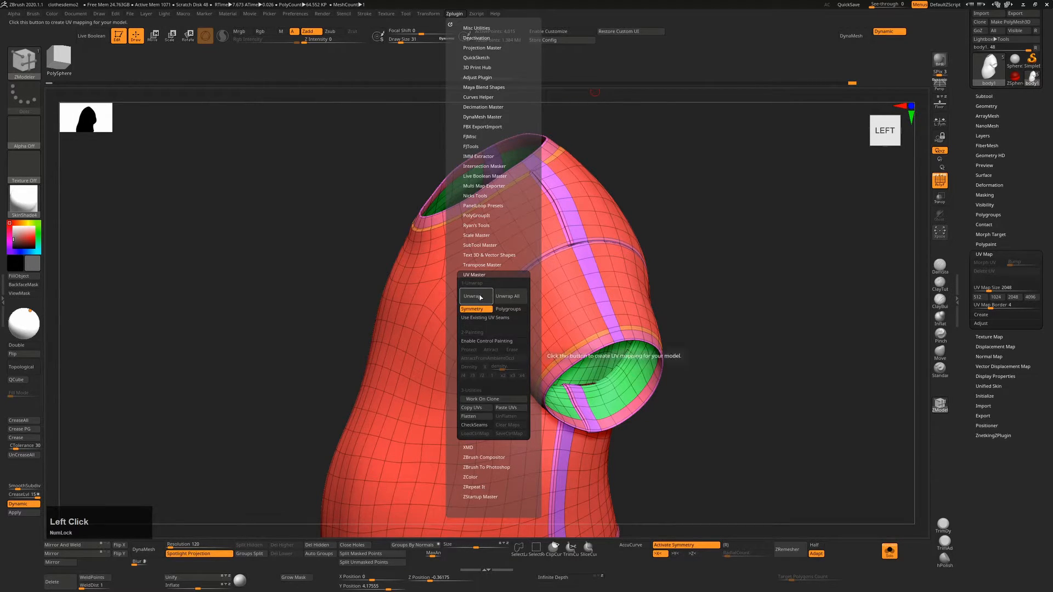
{"action": "left_click", "coordinate": [476, 296]}
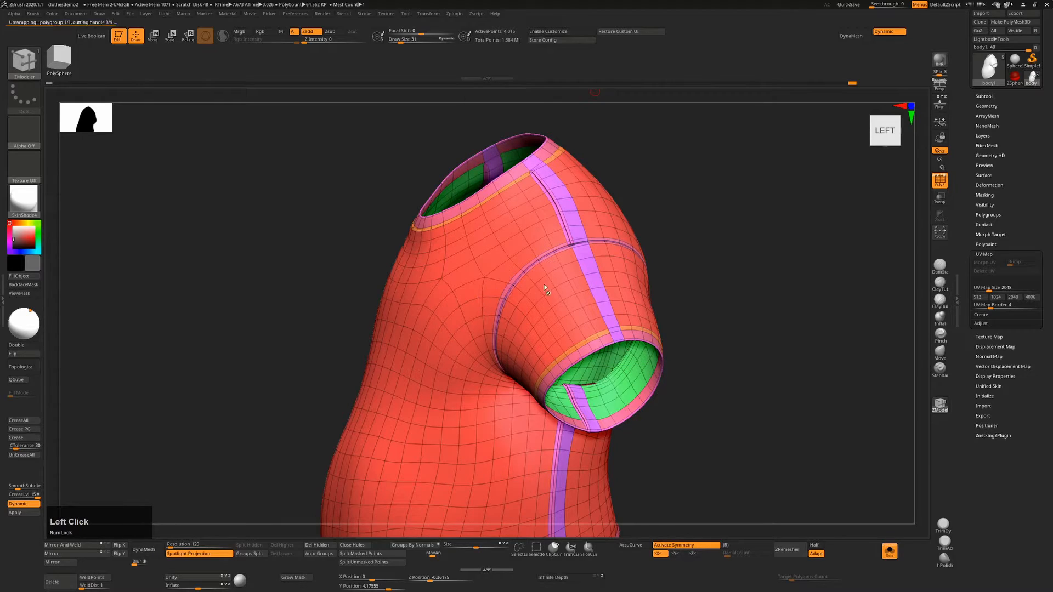
Turn off the smoothing preview, examine the flattened UV layout from the front and morph back to the shirt.
{"action": "left_click", "coordinate": [985, 263]}
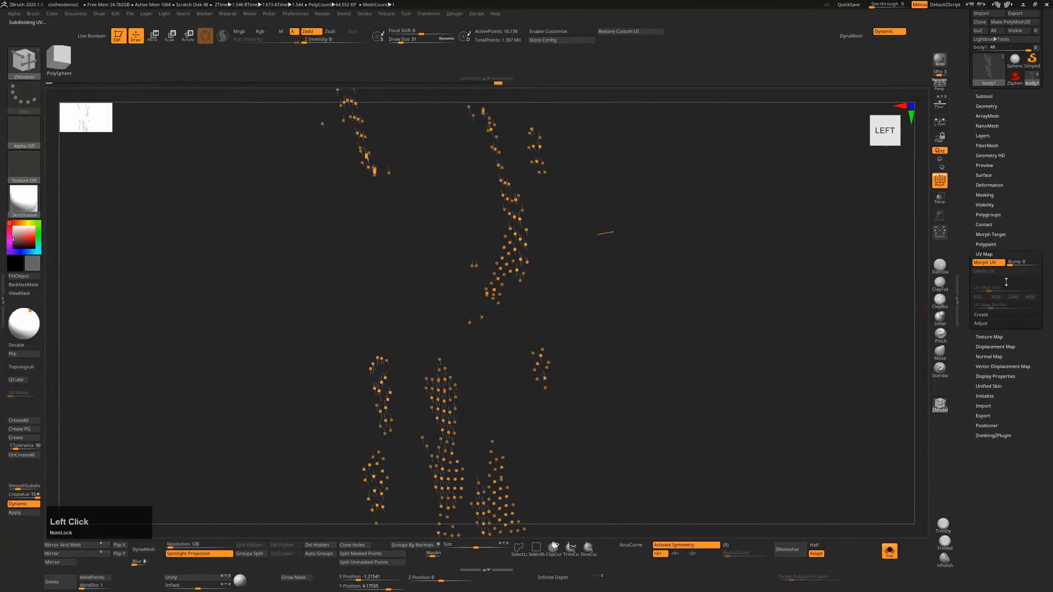
{"action": "left_click", "coordinate": [998, 263]}
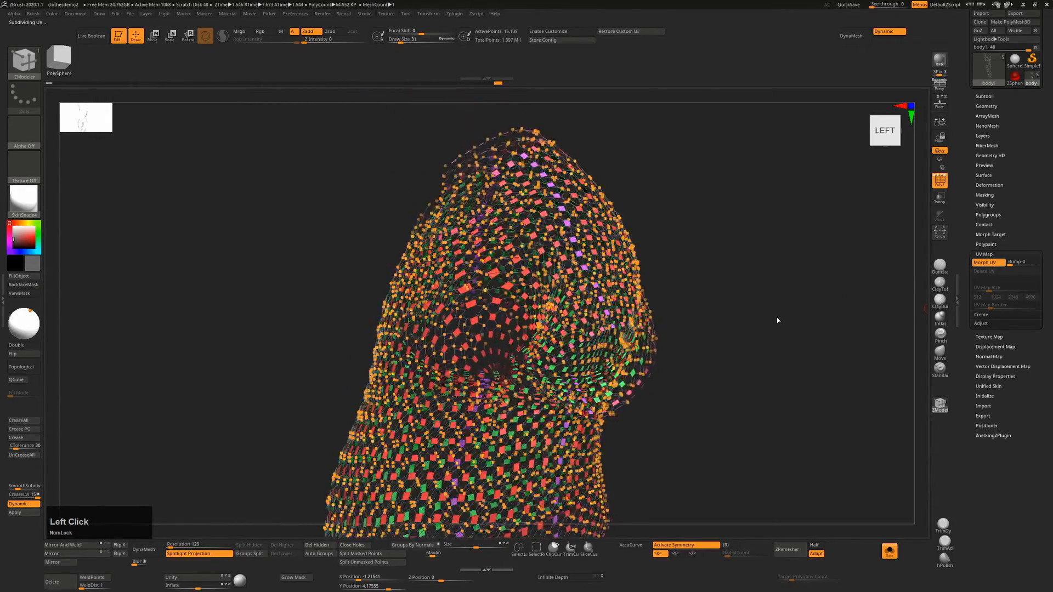
{"action": "key", "text": "shift+d"}
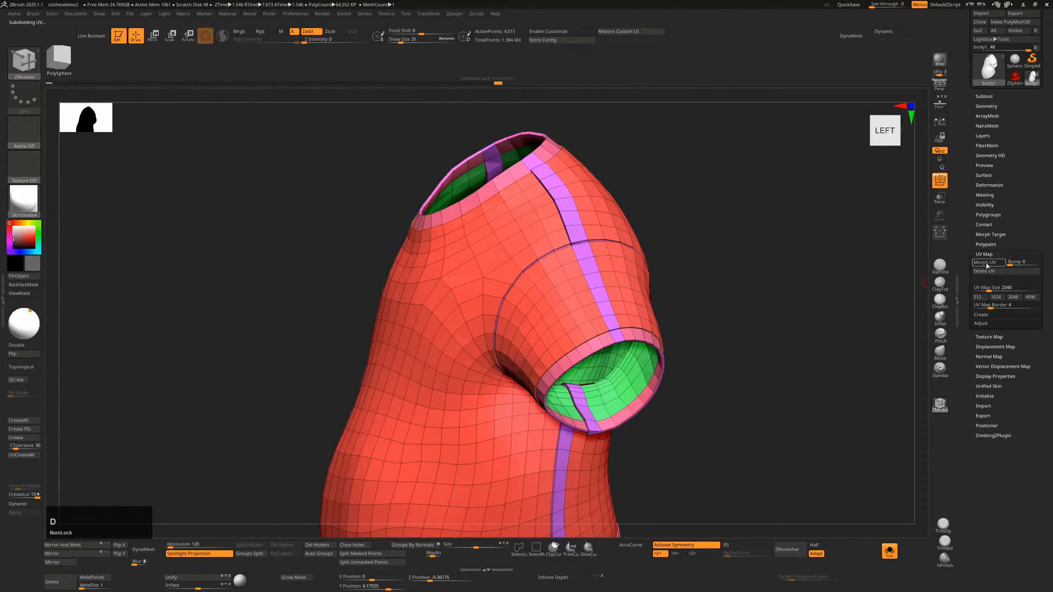
{"action": "left_click", "coordinate": [987, 264]}
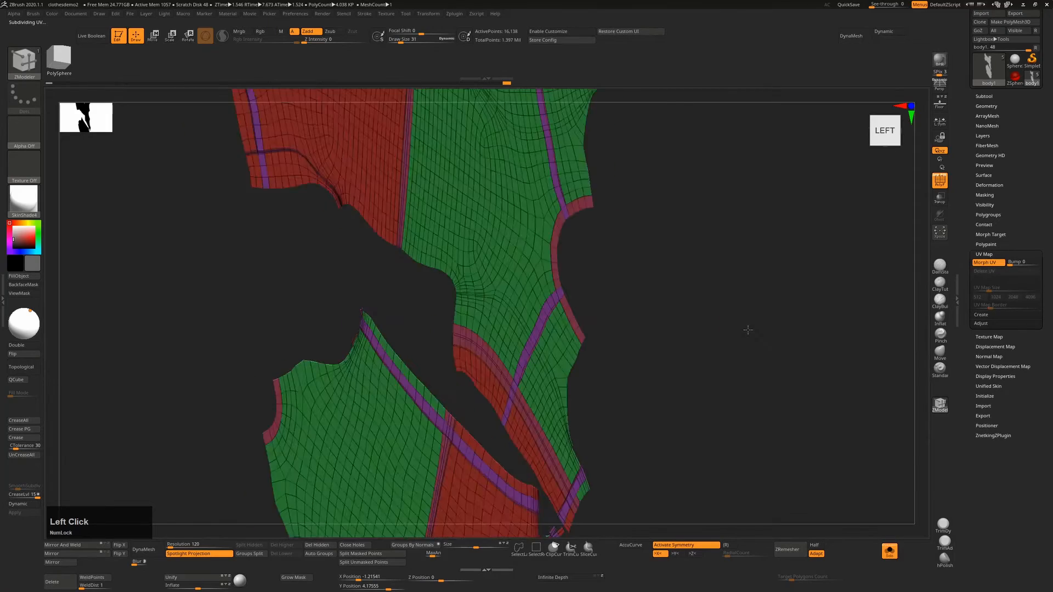
{"action": "right_click_drag", "start_coordinate": [748, 330], "coordinate": [682, 299]}
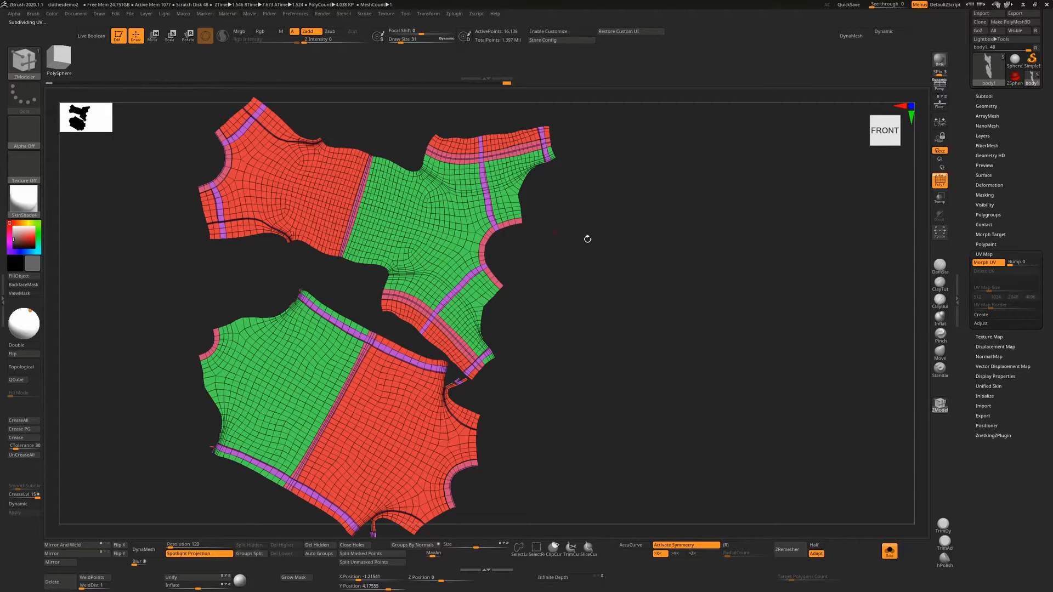
{"action": "left_click", "coordinate": [986, 263]}
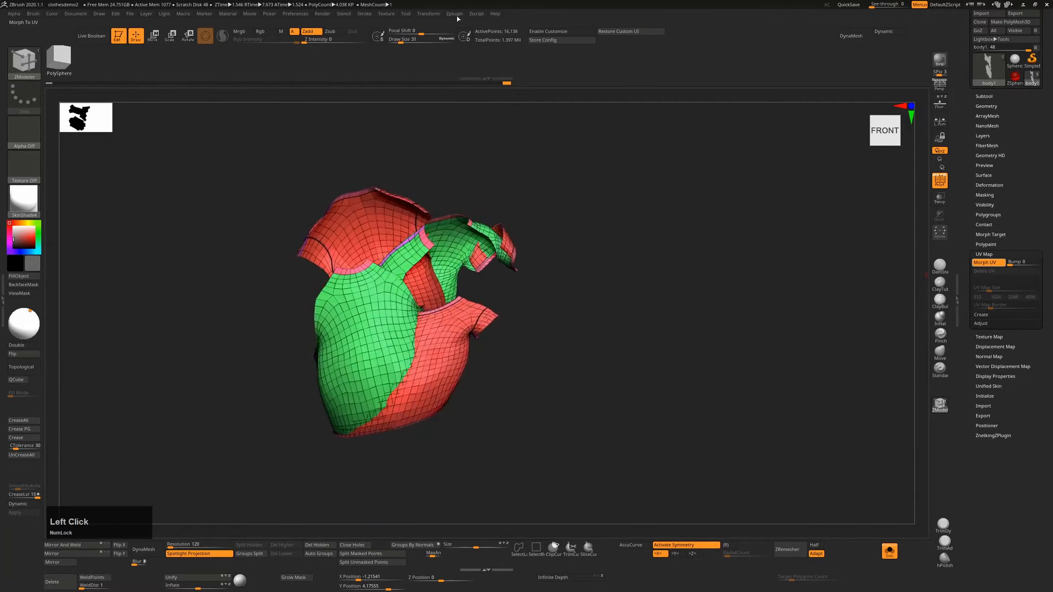
Unwrap the shirt again in UV Master with both symmetry and polygroups enabled.
{"action": "left_click", "coordinate": [458, 14]}
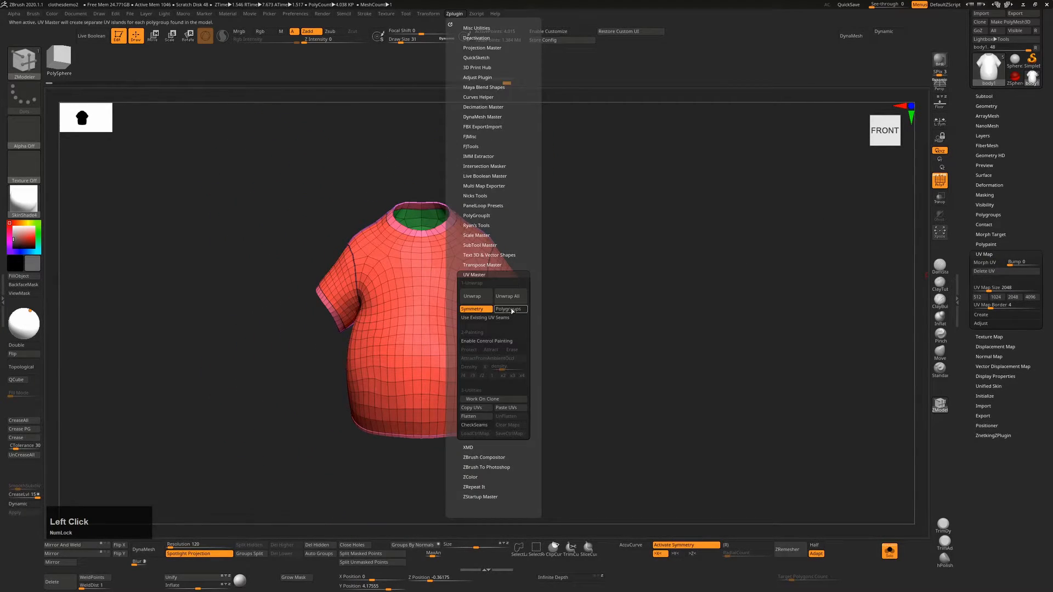
{"action": "left_click_drag", "start_coordinate": [729, 250], "coordinate": [458, 245]}
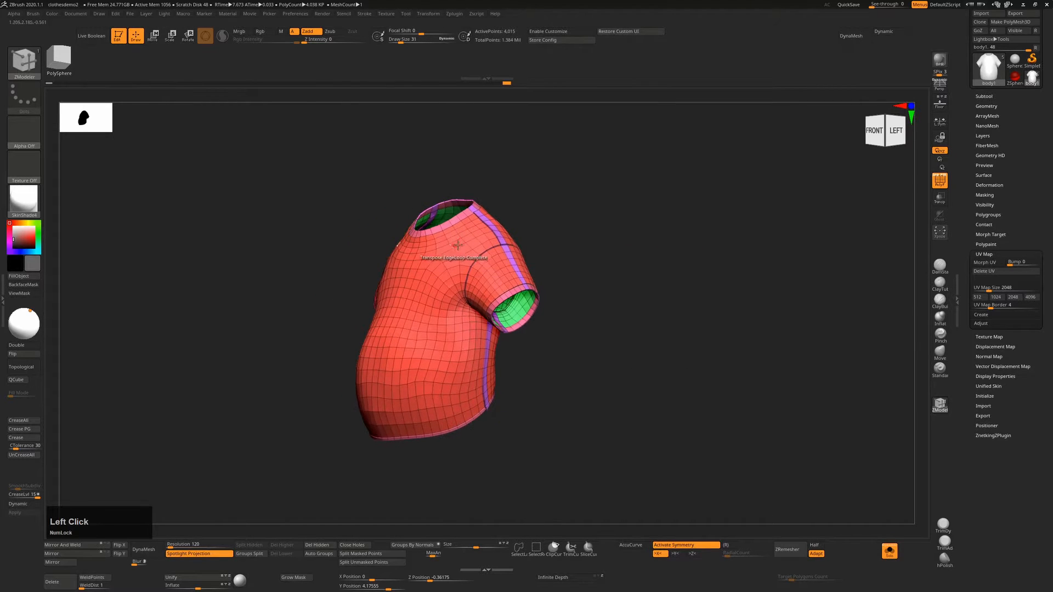
{"action": "left_click", "coordinate": [455, 15]}
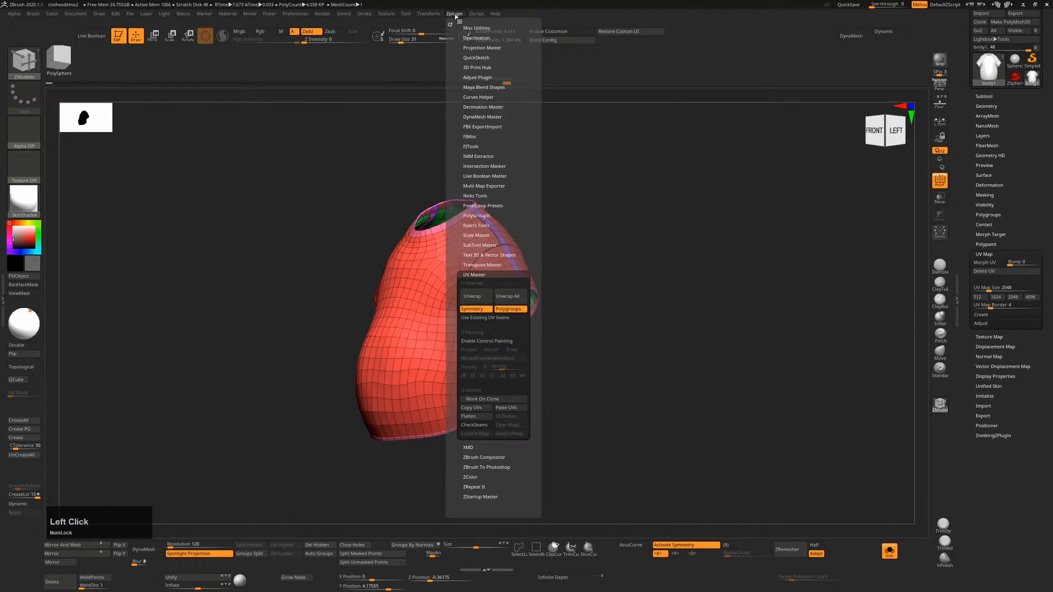
{"action": "left_click", "coordinate": [479, 297]}
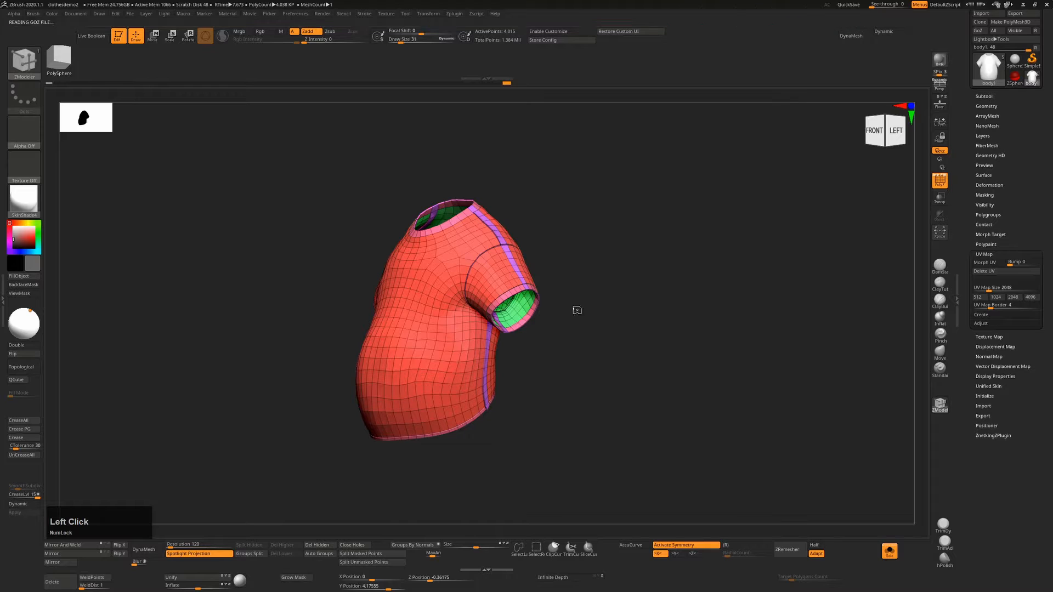
Examine the UV islands created from the polygroups in front view and morph back to the shirt.
{"action": "left_click", "coordinate": [985, 262]}
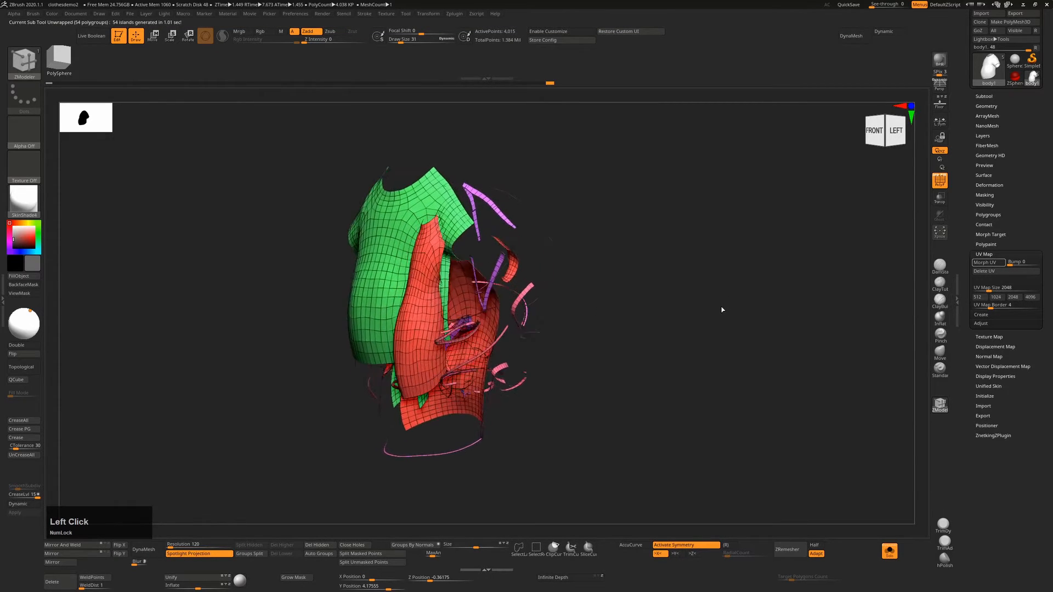
{"action": "left_click_drag", "start_coordinate": [757, 304], "coordinate": [755, 299], "text": "shift"}
{"action": "right_click_drag", "start_coordinate": [755, 299], "coordinate": [712, 289], "text": "ctrl"}
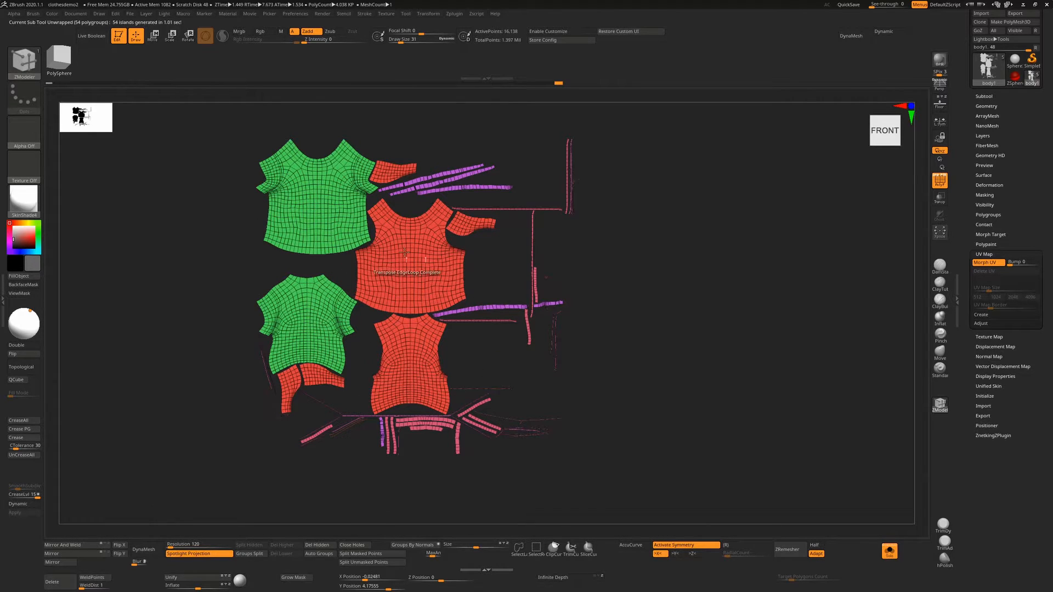
{"action": "left_click", "coordinate": [986, 263]}
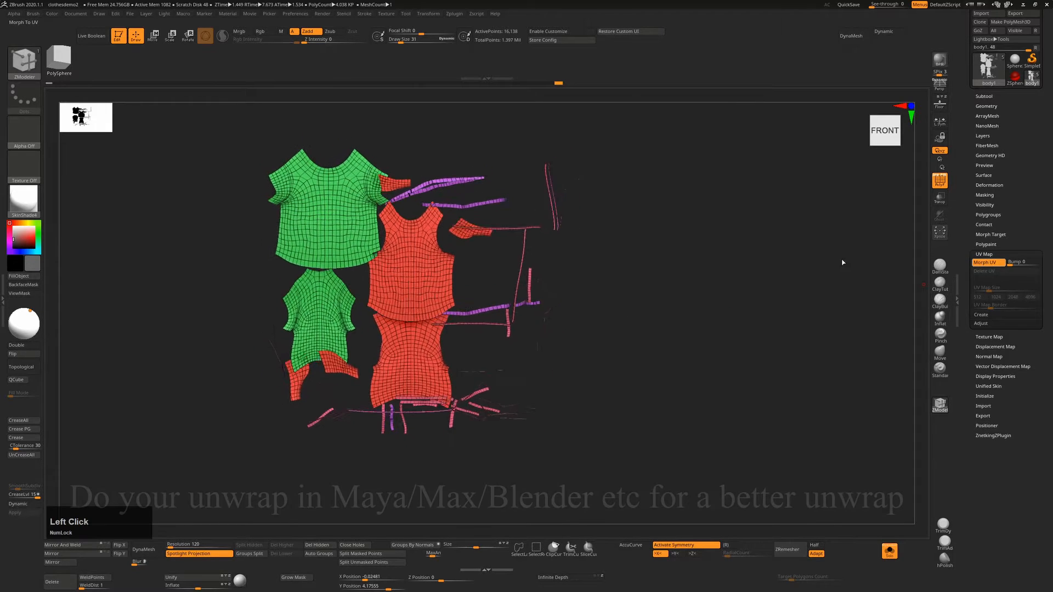
{"action": "left_click_drag", "start_coordinate": [731, 308], "coordinate": [718, 296]}
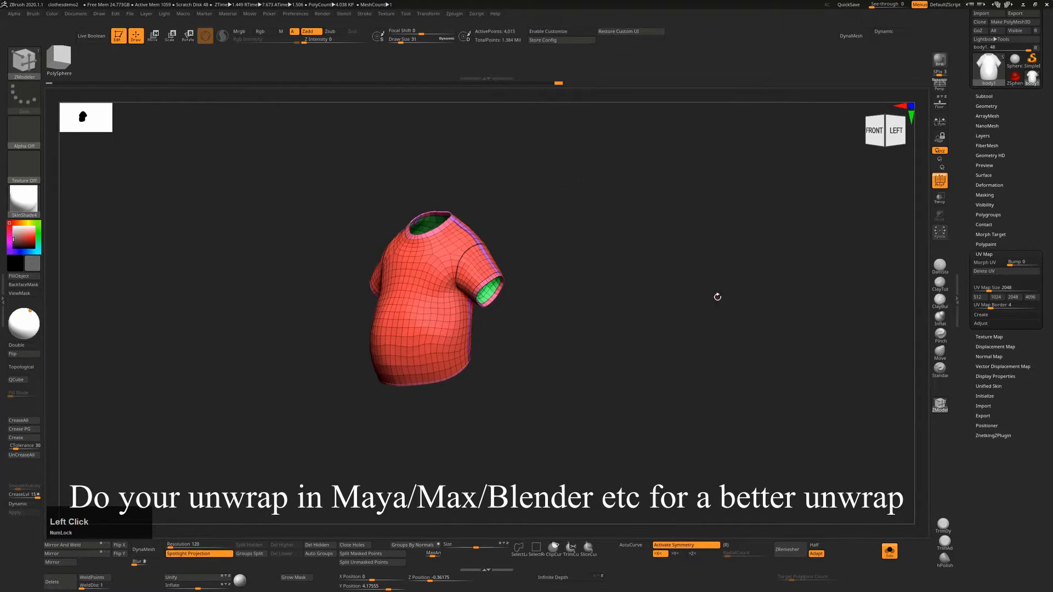
Turn on the smoothing preview, hide the polyframe and show the character's body together with the shirt.
{"action": "key", "text": "d"}
{"action": "key", "text": "f"}
{"action": "key", "text": "shift+f"}
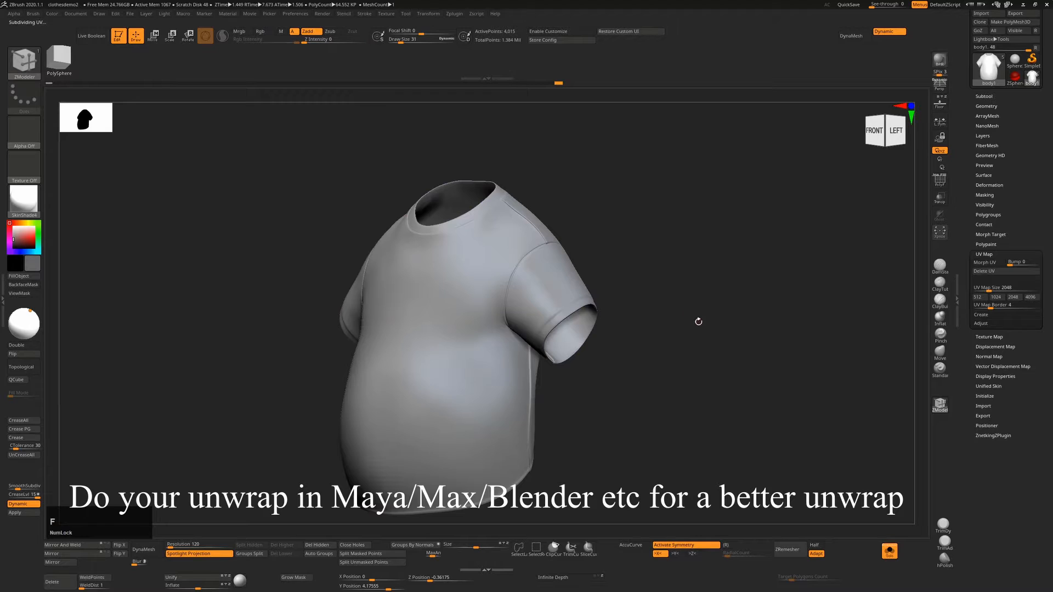
{"action": "right_click_drag", "start_coordinate": [698, 321], "coordinate": [703, 308]}
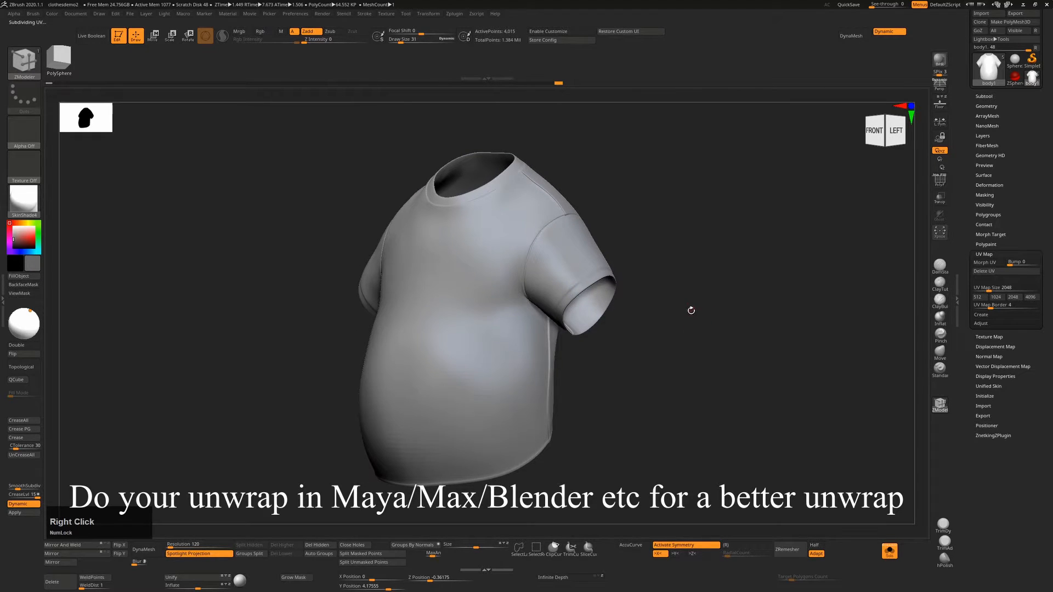
{"action": "left_click", "coordinate": [890, 551]}
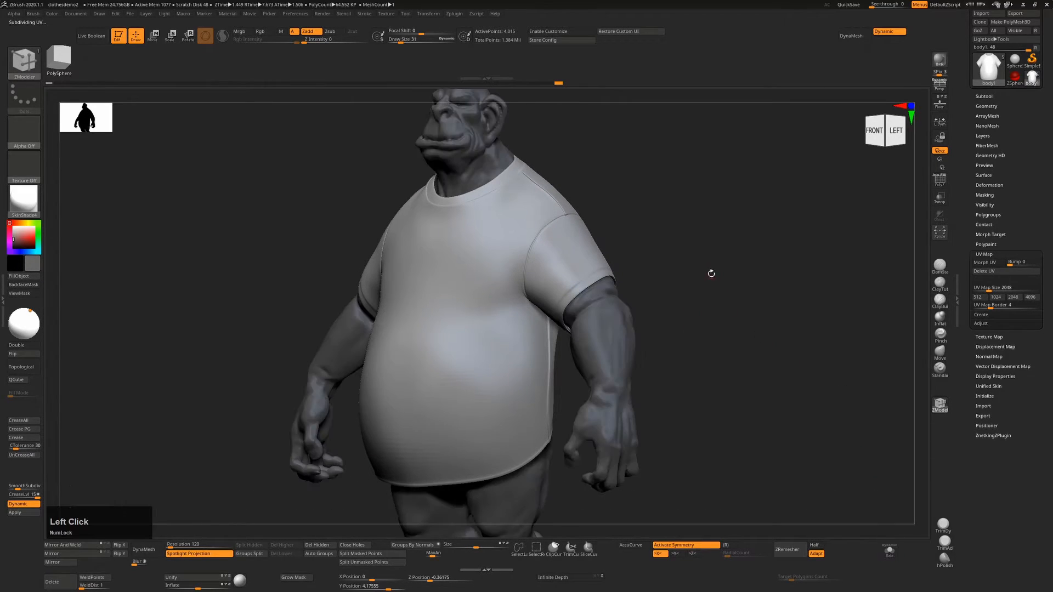
{"action": "left_click_drag", "start_coordinate": [723, 280], "coordinate": [764, 291]}
{"action": "right_click_drag", "start_coordinate": [764, 291], "coordinate": [778, 302], "text": "alt"}
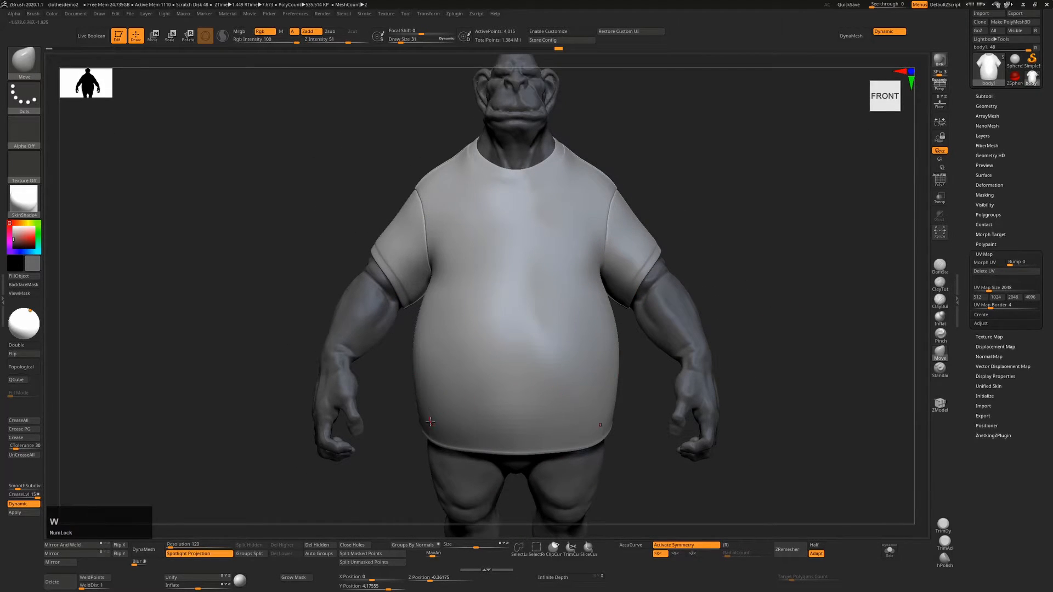
Turn symmetry off and pull up the shirt's hem on the character's right side with the Move brush at draw size 810.
{"action": "key", "text": "s"}
{"action": "mouse_move", "coordinate": [422, 425]}
{"action": "left_mouse_down"}
{"action": "mouse_move", "coordinate": [455, 428]}
{"action": "mouse_move", "coordinate": [433, 417]}
{"action": "left_mouse_up"}
{"action": "key", "text": "x"}
{"action": "key", "text": "s"}
{"action": "left_click_drag", "start_coordinate": [410, 462], "coordinate": [467, 461]}
{"action": "left_click_drag", "start_coordinate": [437, 427], "coordinate": [458, 408]}
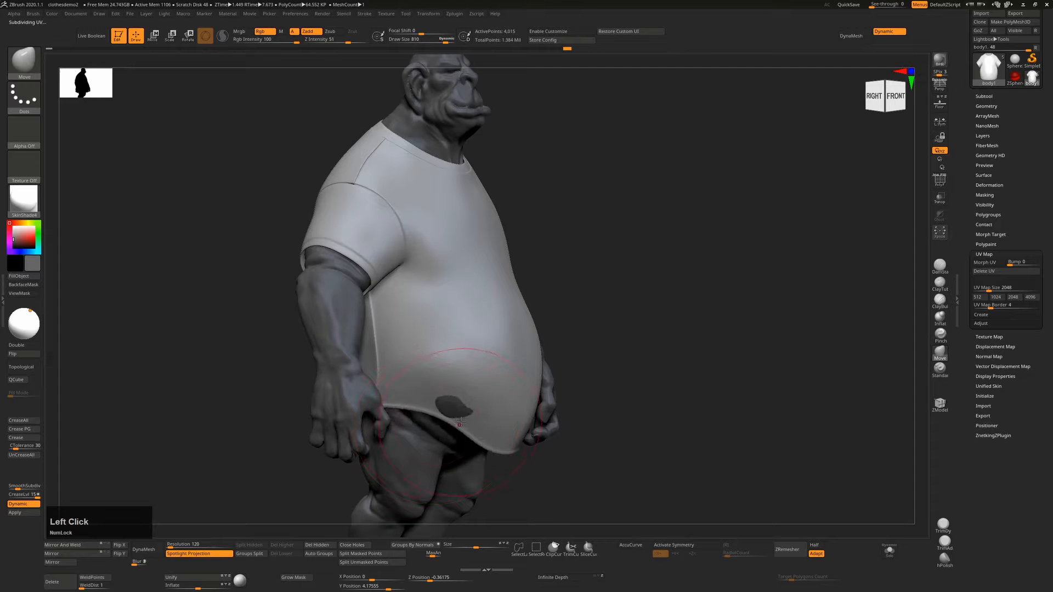
Reshape the raised hem over the character's right hip with the Move brush at draw size 896.
{"action": "left_click_drag", "start_coordinate": [675, 341], "coordinate": [620, 342]}
{"action": "key", "text": "s"}
{"action": "left_click", "coordinate": [464, 412]}
{"action": "left_click_drag", "start_coordinate": [449, 420], "coordinate": [438, 416]}
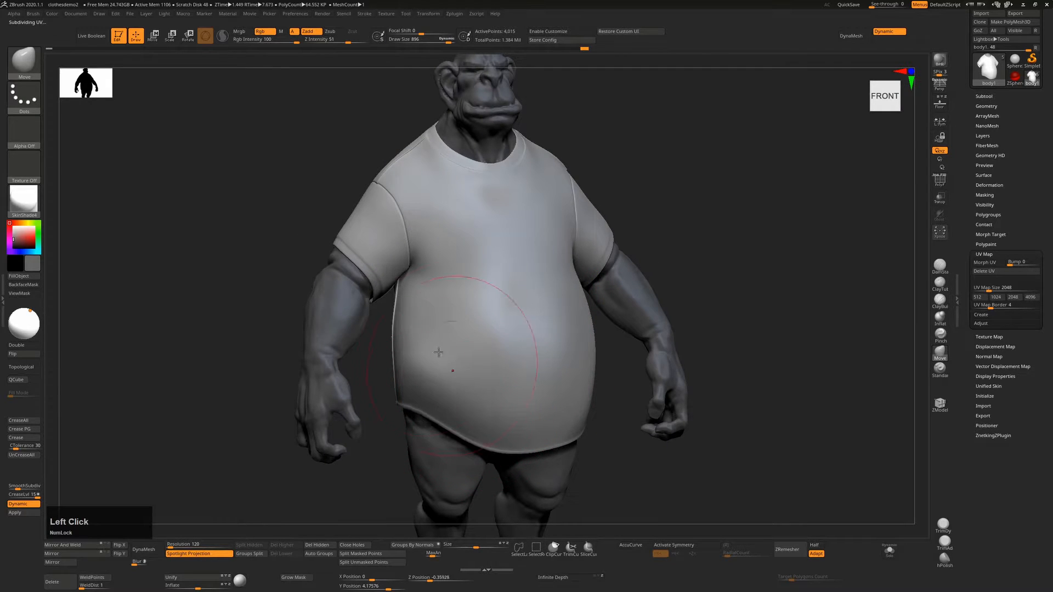
Reshape the sleeves and shoulders asymmetrically from the front with the Move brush at draw size 896.
{"action": "left_click_drag", "start_coordinate": [394, 351], "coordinate": [402, 348]}
{"action": "left_click_drag", "start_coordinate": [700, 163], "coordinate": [677, 171], "text": "shift"}
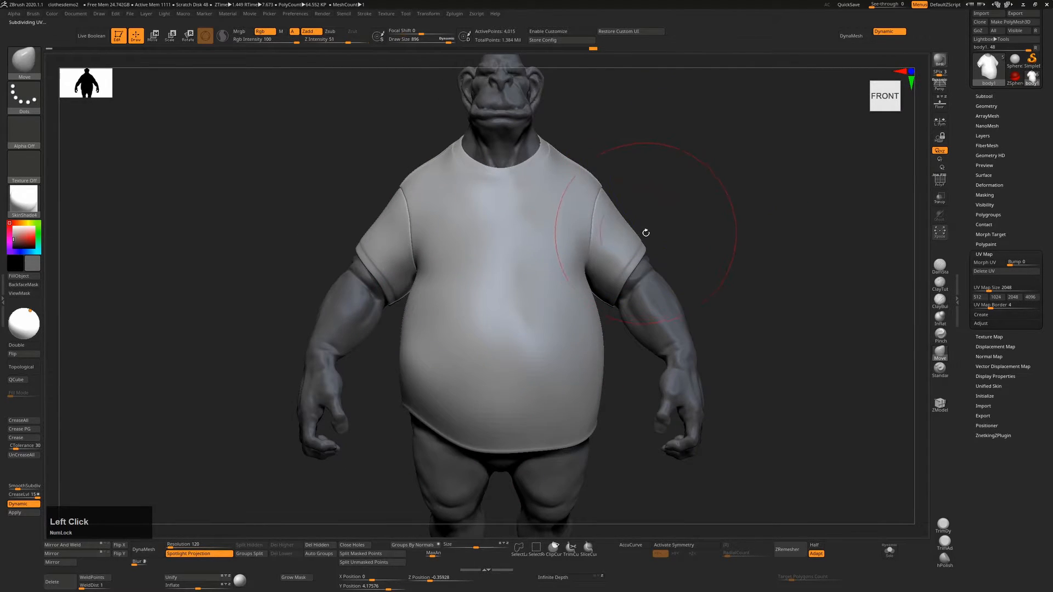
{"action": "left_click_drag", "start_coordinate": [644, 242], "coordinate": [654, 252]}
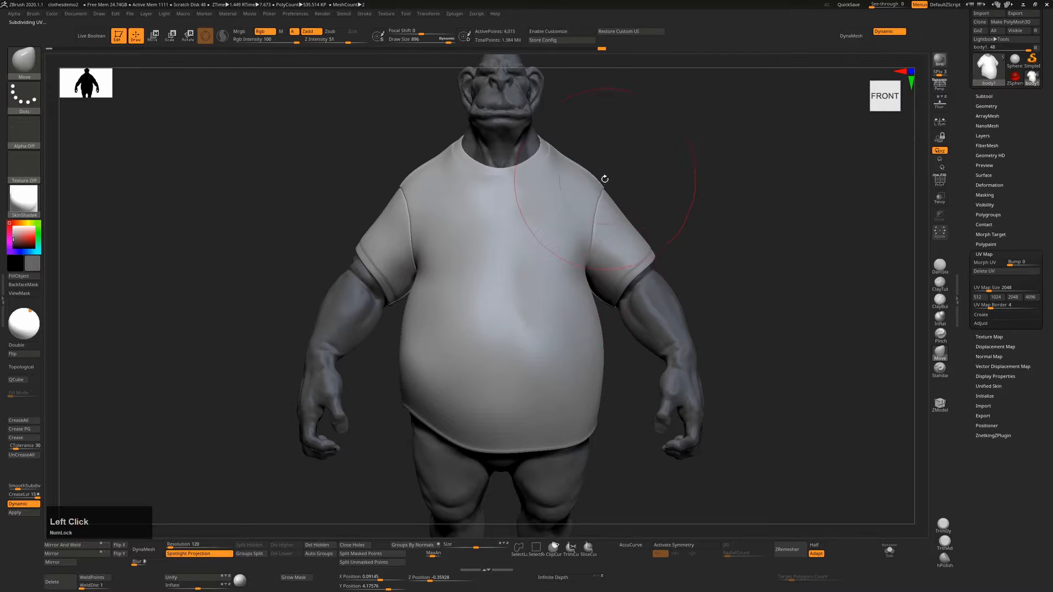
{"action": "key", "text": "ctrl+z"}
{"action": "left_click_drag", "start_coordinate": [363, 242], "coordinate": [369, 232]}
{"action": "left_click_drag", "start_coordinate": [402, 183], "coordinate": [407, 172]}
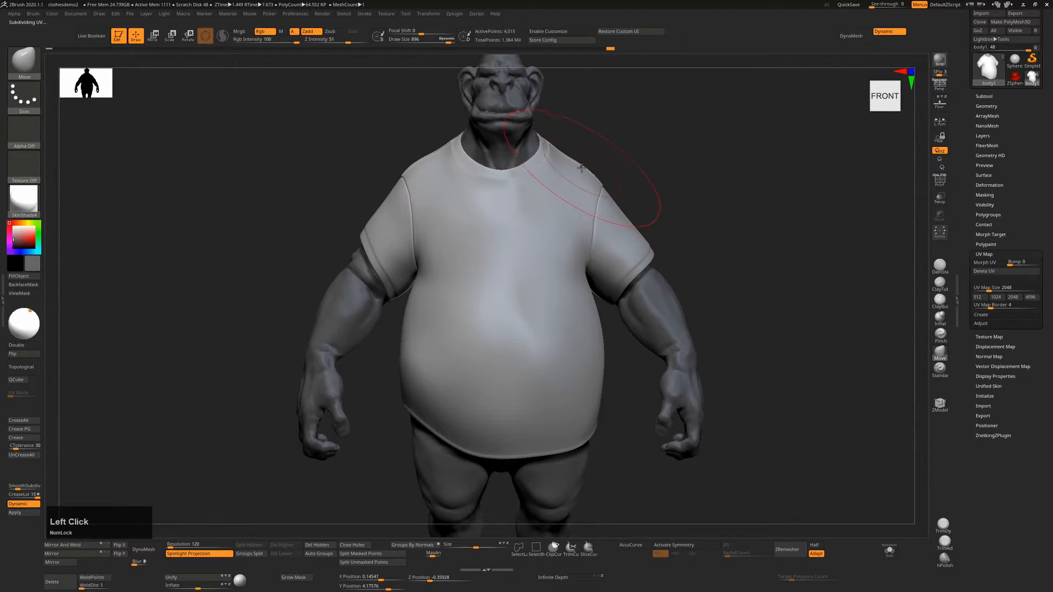
{"action": "left_click_drag", "start_coordinate": [583, 164], "coordinate": [579, 166]}
{"action": "left_click_drag", "start_coordinate": [793, 231], "coordinate": [768, 219]}
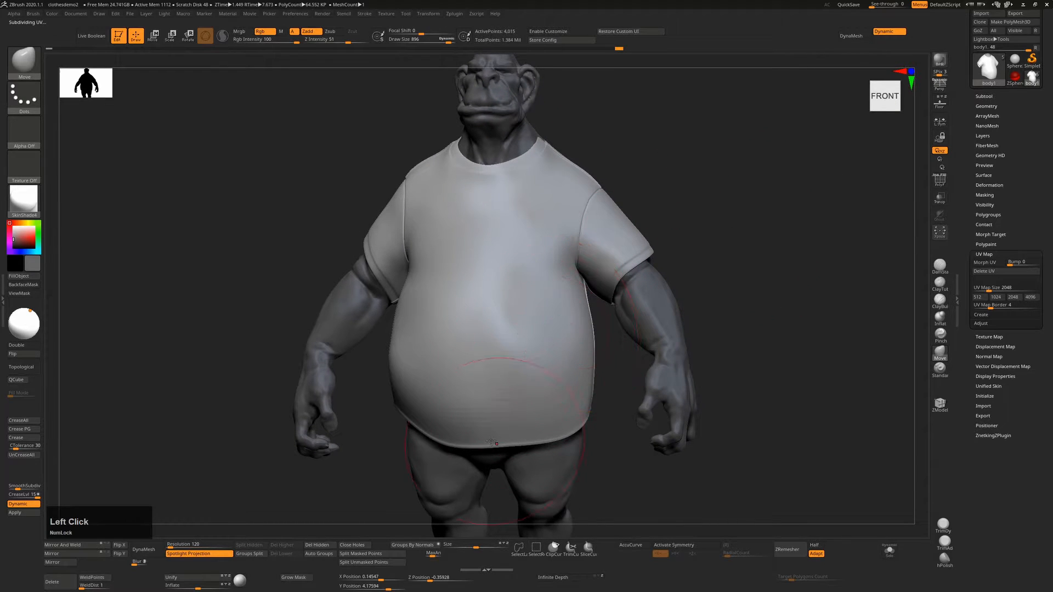
Reshape the shirt's side and hem around the character's right hip with the Move brush at draw size 775.
{"action": "key", "text": "s"}
{"action": "left_click_drag", "start_coordinate": [505, 447], "coordinate": [411, 404]}
{"action": "left_click_drag", "start_coordinate": [401, 344], "coordinate": [404, 342]}
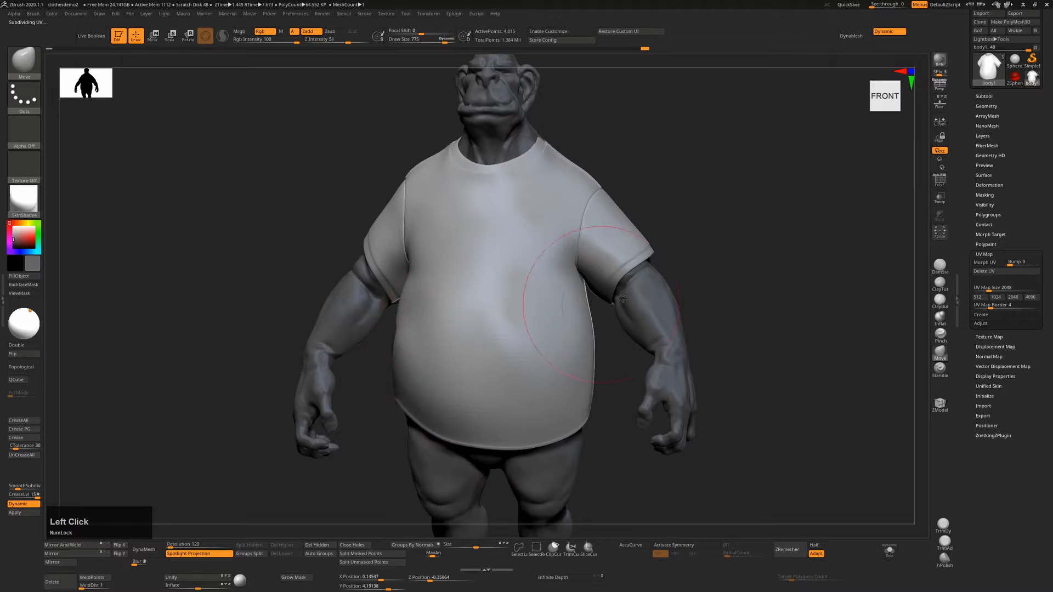
{"action": "mouse_move", "coordinate": [825, 278]}
{"action": "left_mouse_down"}
{"action": "mouse_move", "coordinate": [811, 280]}
{"action": "mouse_move", "coordinate": [842, 282]}
{"action": "left_mouse_up"}
{"action": "left_click_drag", "start_coordinate": [389, 346], "coordinate": [384, 344]}
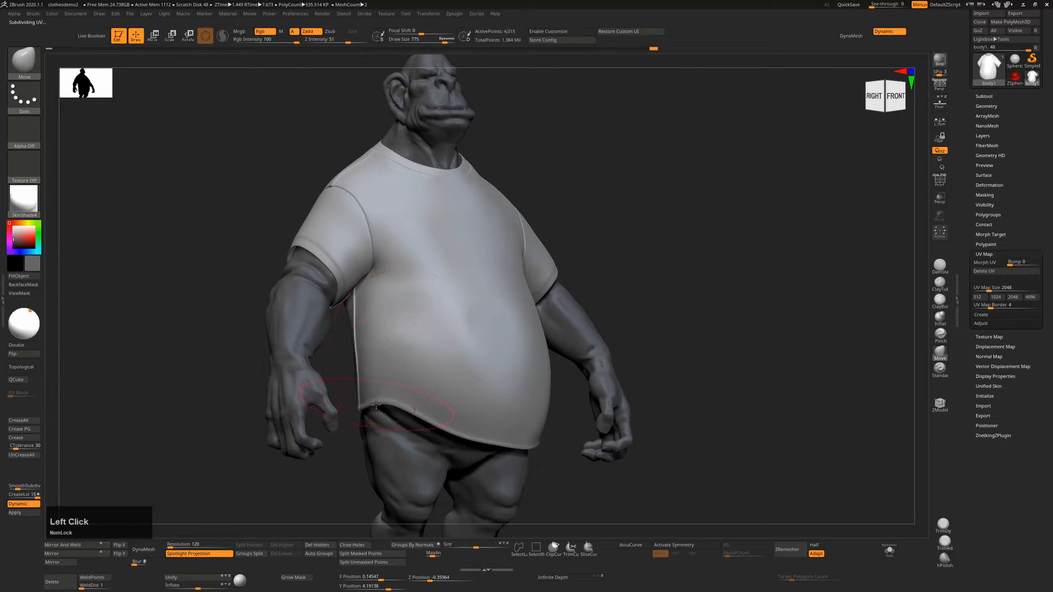
{"action": "left_click_drag", "start_coordinate": [649, 359], "coordinate": [549, 356]}
{"action": "mouse_move", "coordinate": [356, 401]}
{"action": "left_mouse_down"}
{"action": "mouse_move", "coordinate": [357, 391]}
{"action": "mouse_move", "coordinate": [293, 384]}
{"action": "left_mouse_up"}
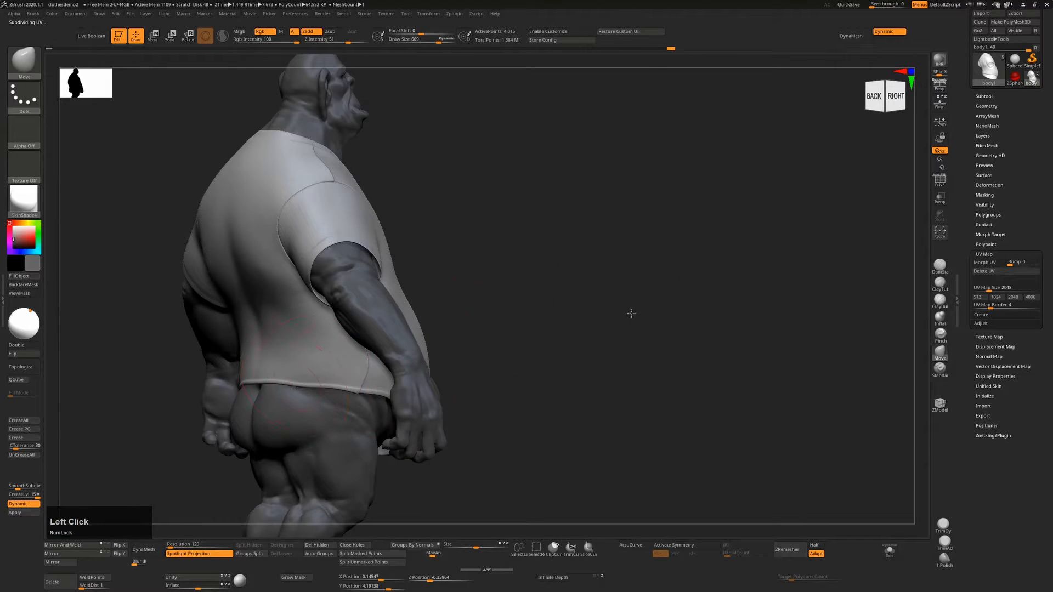
Reshape the lower back of the shirt on the character's right side with the Move brush at draw size 822.
{"action": "left_click_drag", "start_coordinate": [631, 313], "coordinate": [730, 315]}
{"action": "left_click_drag", "start_coordinate": [470, 346], "coordinate": [611, 305], "text": "alt"}
{"action": "left_click_drag", "start_coordinate": [764, 286], "coordinate": [719, 290]}
{"action": "key", "text": "s"}
{"action": "left_click_drag", "start_coordinate": [314, 344], "coordinate": [325, 351]}
{"action": "left_click_drag", "start_coordinate": [436, 339], "coordinate": [485, 306]}
{"action": "left_click_drag", "start_coordinate": [694, 275], "coordinate": [655, 276]}
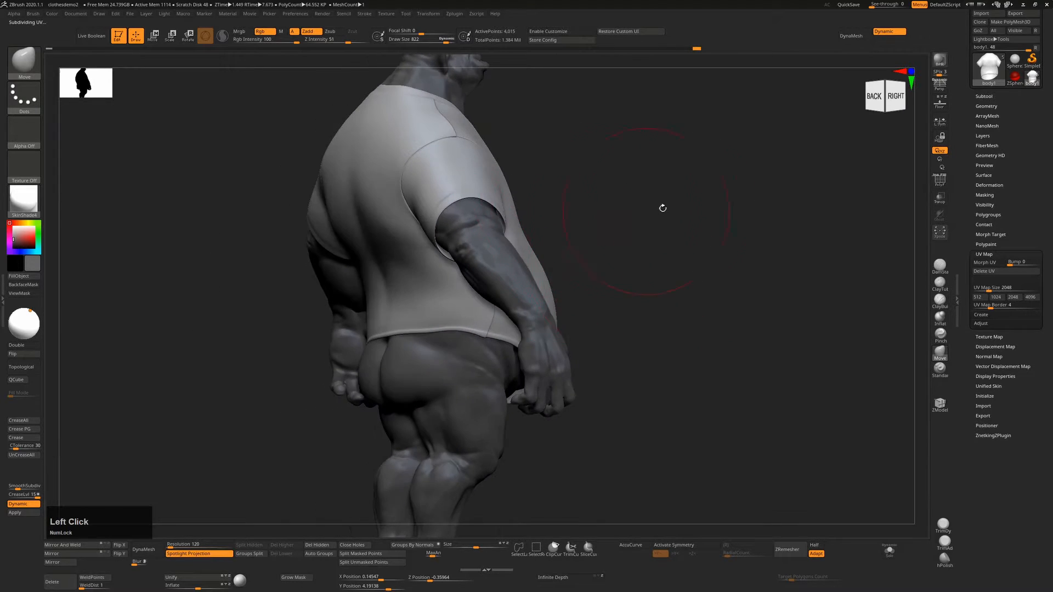
Reshape the back of the shoulders and the rear armhole seam on the character's left with the Move brush at draw size 651.
{"action": "left_click_drag", "start_coordinate": [663, 208], "coordinate": [696, 208]}
{"action": "key", "text": "s"}
{"action": "mouse_move", "coordinate": [466, 174]}
{"action": "left_mouse_down"}
{"action": "mouse_move", "coordinate": [454, 173]}
{"action": "mouse_move", "coordinate": [472, 143]}
{"action": "left_mouse_up"}
{"action": "left_click_drag", "start_coordinate": [607, 153], "coordinate": [621, 153], "text": "shift"}
{"action": "key", "text": "s"}
{"action": "left_click_drag", "start_coordinate": [289, 190], "coordinate": [297, 187]}
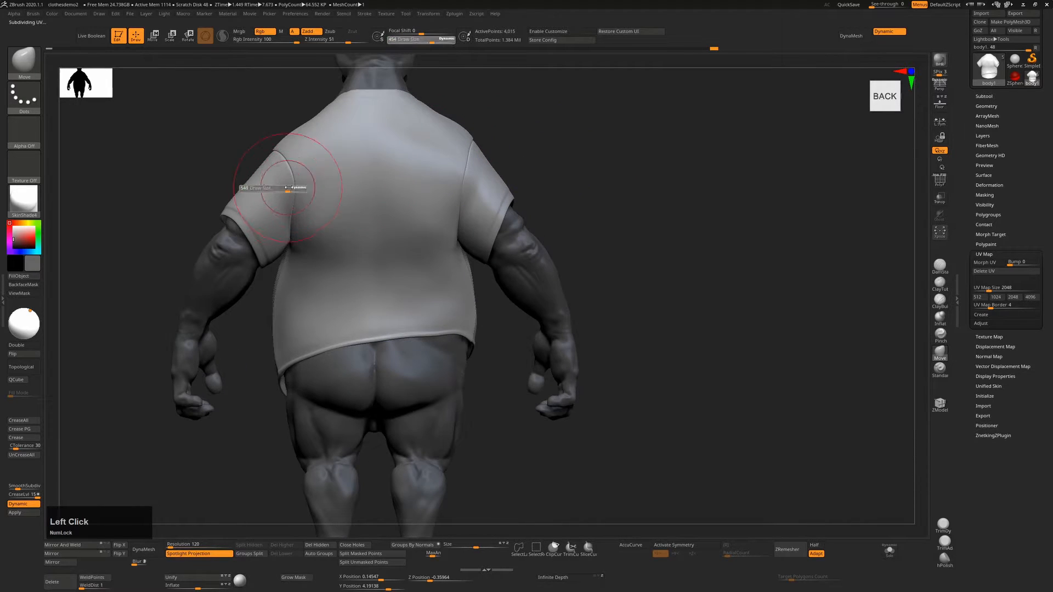
{"action": "left_click_drag", "start_coordinate": [300, 228], "coordinate": [298, 223]}
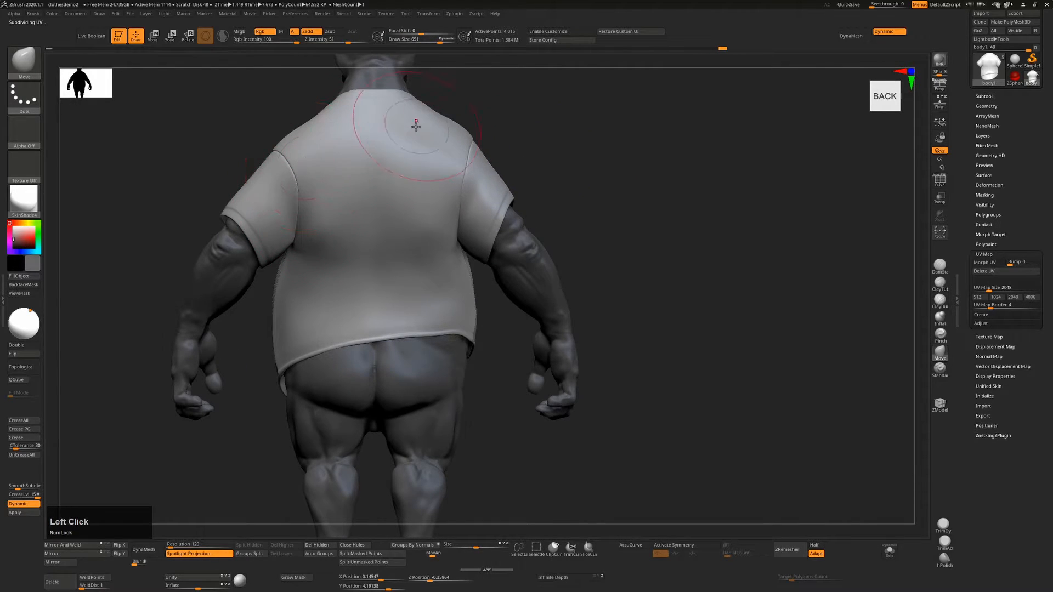
Adjust the shirt's upper back and rear hem with the Move brush at draw size 751.
{"action": "key", "text": "s"}
{"action": "left_click_drag", "start_coordinate": [418, 125], "coordinate": [422, 125]}
{"action": "mouse_move", "coordinate": [498, 130]}
{"action": "left_mouse_down"}
{"action": "mouse_move", "coordinate": [416, 313]}
{"action": "mouse_move", "coordinate": [460, 327]}
{"action": "left_mouse_up"}
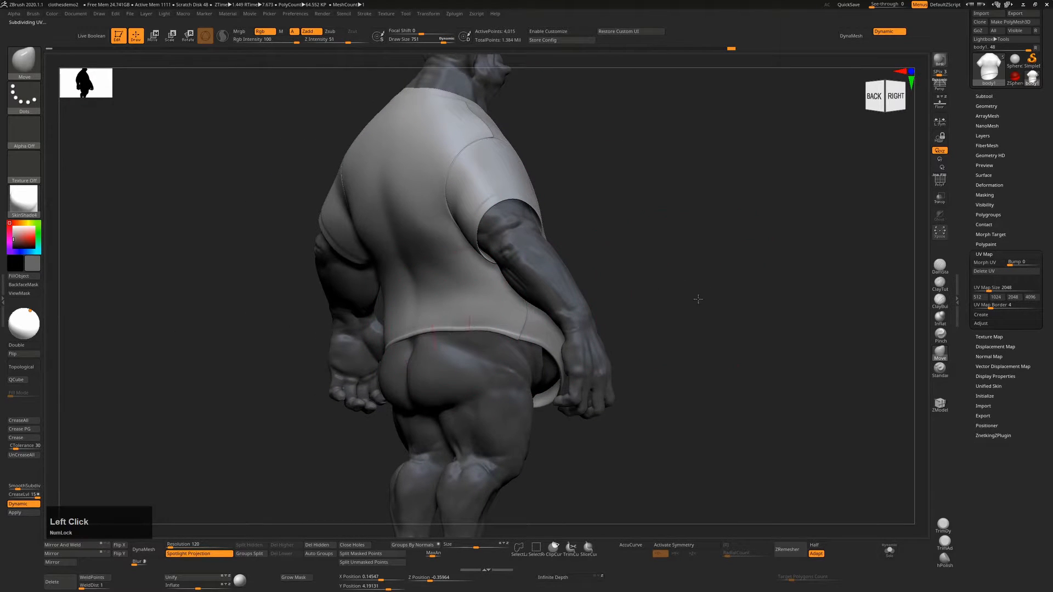
{"action": "left_click_drag", "start_coordinate": [707, 299], "coordinate": [654, 293], "text": "shift"}
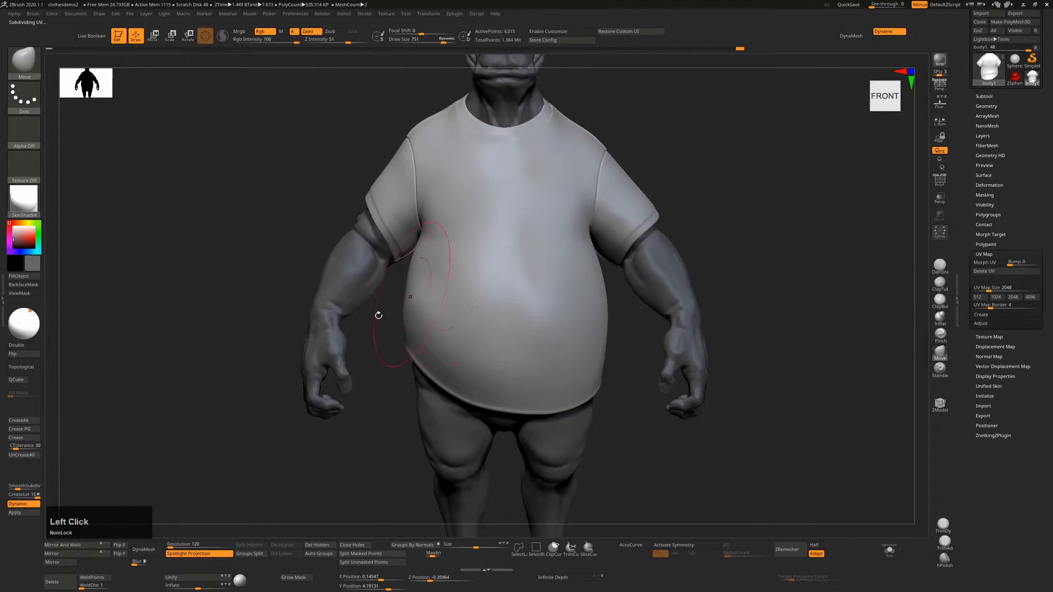
Adjust the cuffs of both sleeves from the front and lower their undersides with the Move brush, reducing the draw size from 740 to 509.
{"action": "right_click_drag", "start_coordinate": [376, 313], "coordinate": [343, 339], "text": "alt"}
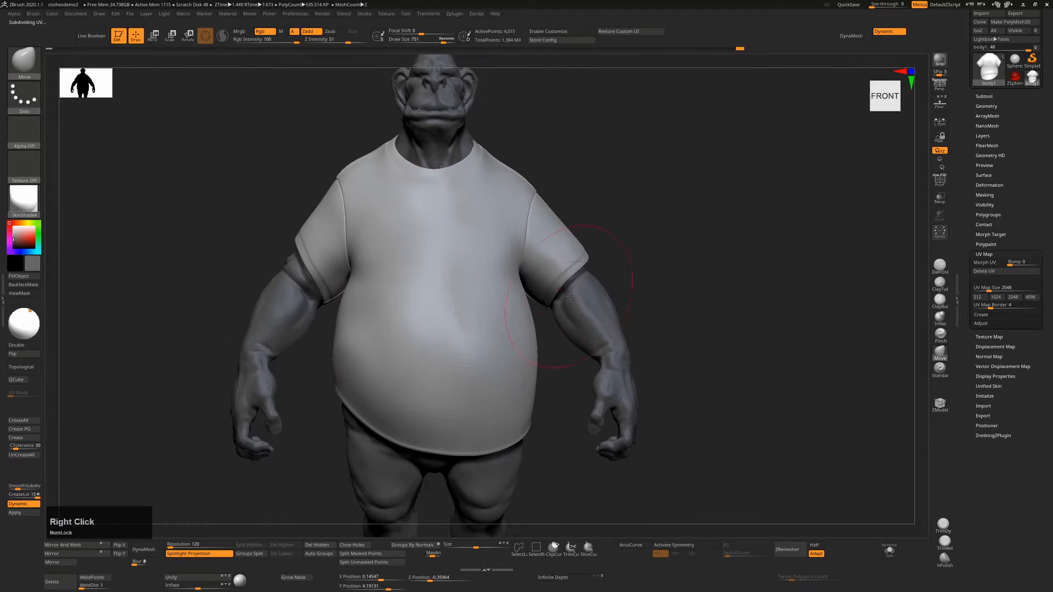
{"action": "left_click_drag", "start_coordinate": [576, 283], "coordinate": [584, 256]}
{"action": "key", "text": "s"}
{"action": "left_click_drag", "start_coordinate": [580, 249], "coordinate": [575, 252]}
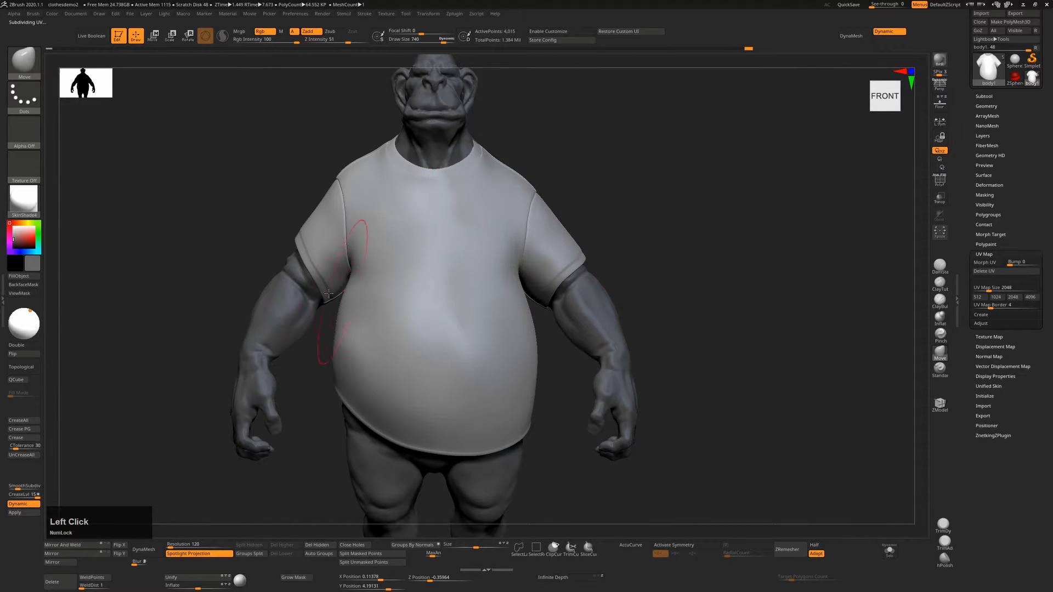
{"action": "left_click_drag", "start_coordinate": [317, 294], "coordinate": [318, 319]}
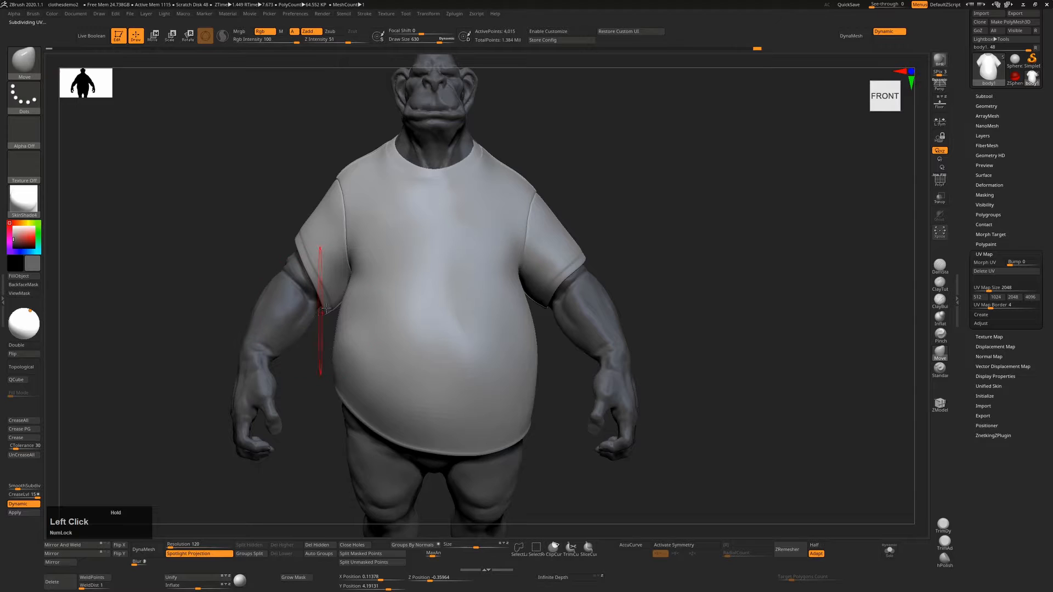
{"action": "left_click_drag", "start_coordinate": [555, 295], "coordinate": [548, 307]}
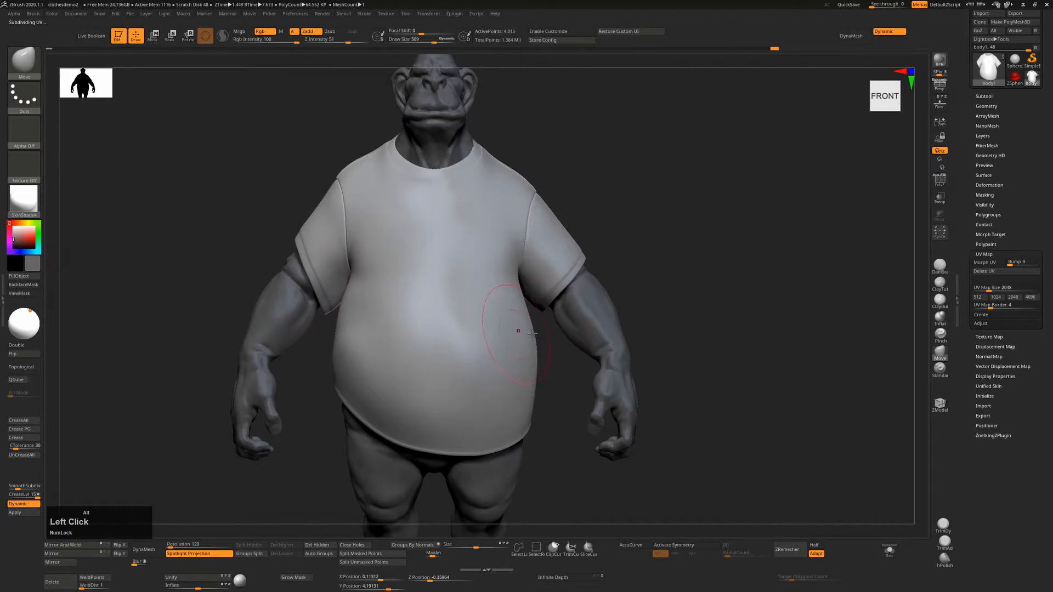
Reshape the back of the character's right shoulder and sleeve from the side with the Move brush at draw size 673.
{"action": "mouse_move", "coordinate": [532, 333]}
{"action": "left_mouse_down"}
{"action": "mouse_move", "coordinate": [501, 293]}
{"action": "mouse_move", "coordinate": [471, 278]}
{"action": "left_mouse_up"}
{"action": "left_click_drag", "start_coordinate": [645, 270], "coordinate": [508, 278]}
{"action": "key", "text": "s"}
{"action": "mouse_move", "coordinate": [504, 278]}
{"action": "left_mouse_down"}
{"action": "mouse_move", "coordinate": [453, 285]}
{"action": "mouse_move", "coordinate": [439, 262]}
{"action": "left_mouse_up"}
{"action": "left_click_drag", "start_coordinate": [581, 257], "coordinate": [696, 248]}
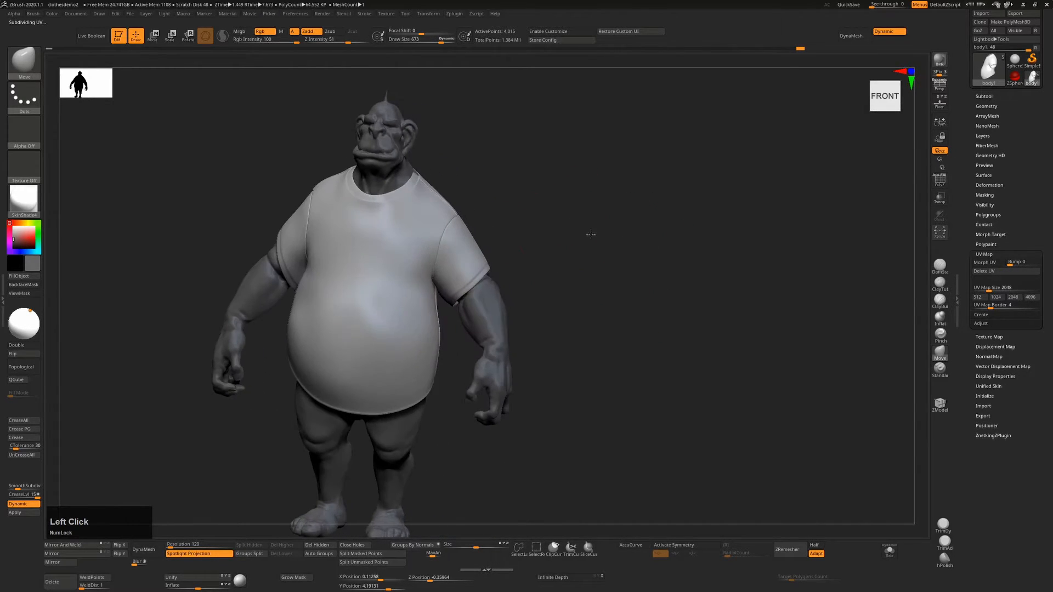
{"action": "left_click_drag", "start_coordinate": [590, 233], "coordinate": [653, 234]}
{"action": "left_click_drag", "start_coordinate": [555, 240], "coordinate": [600, 241]}
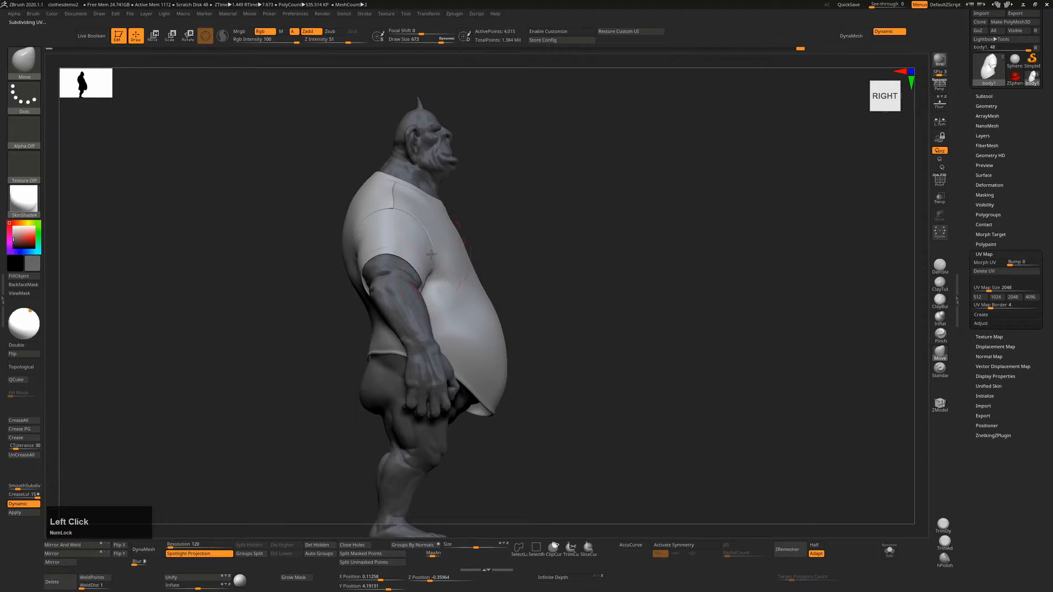
{"action": "left_click_drag", "start_coordinate": [358, 235], "coordinate": [365, 230]}
{"action": "left_click_drag", "start_coordinate": [554, 243], "coordinate": [599, 245]}
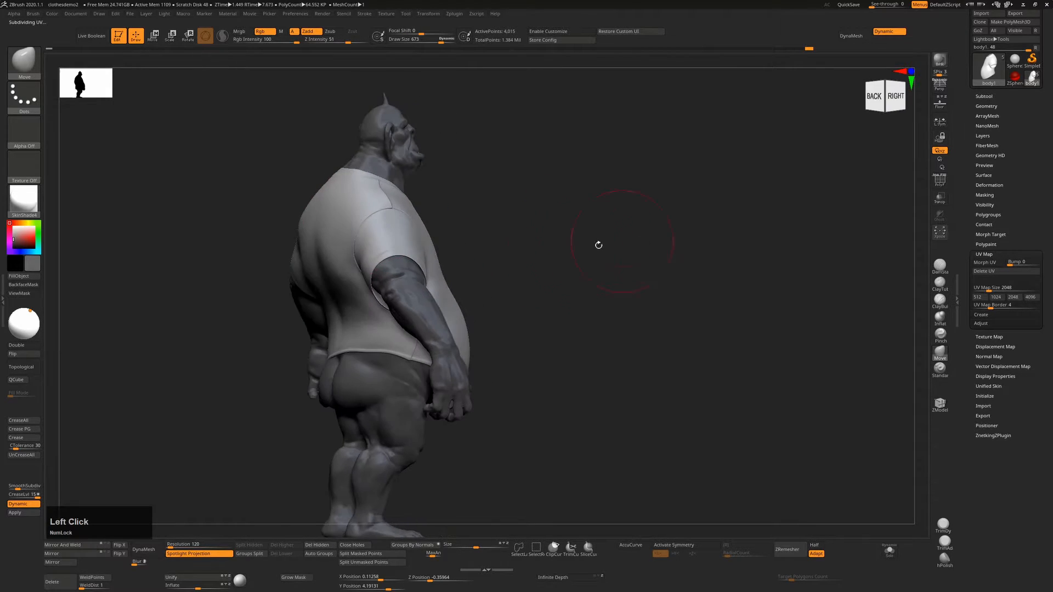
{"action": "left_click_drag", "start_coordinate": [374, 274], "coordinate": [372, 290]}
Refine the rear hem above the character's buttocks with the Move brush at draw size 463.
{"action": "key", "text": "s"}
{"action": "left_click", "coordinate": [358, 355]}
{"action": "key", "text": "s"}
{"action": "left_click_drag", "start_coordinate": [369, 354], "coordinate": [368, 351]}
{"action": "left_click", "coordinate": [368, 355]}
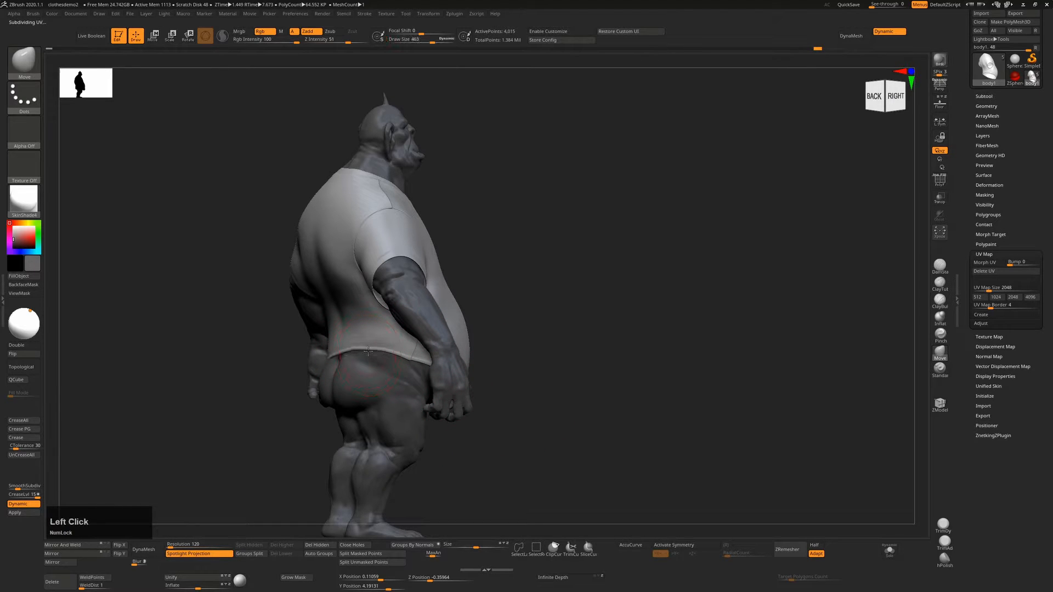
{"action": "left_click_drag", "start_coordinate": [608, 327], "coordinate": [568, 312], "text": "shift"}
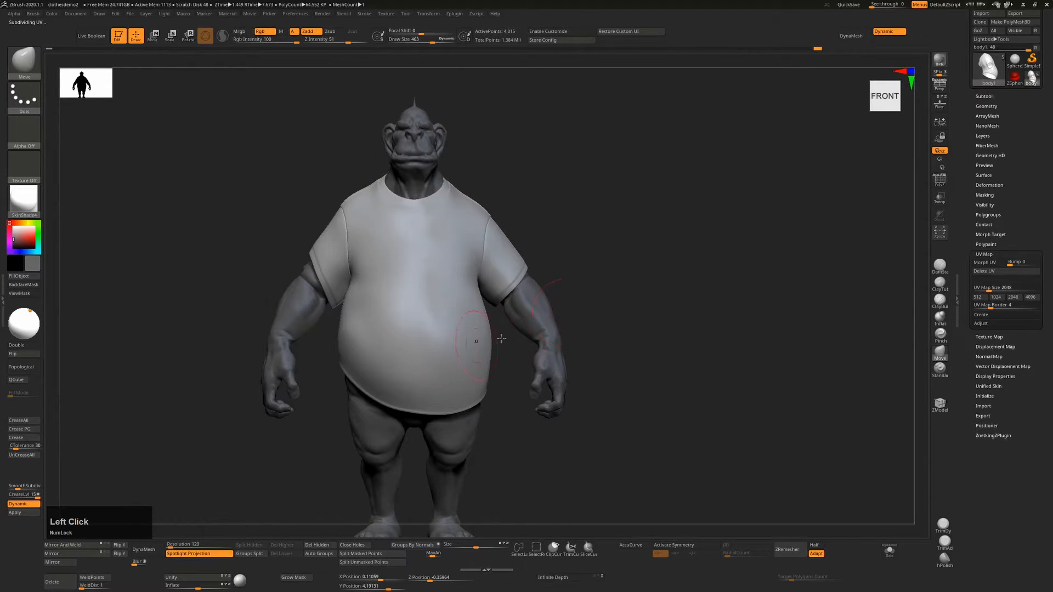
Adjust the collar where it meets the character's left shoulder with the Move brush at draw size 598.
{"action": "right_click_drag", "start_coordinate": [645, 302], "coordinate": [663, 276], "text": "alt"}
{"action": "left_click_drag", "start_coordinate": [718, 280], "coordinate": [675, 287]}
{"action": "right_click_drag", "start_coordinate": [663, 278], "coordinate": [668, 310], "text": "alt"}
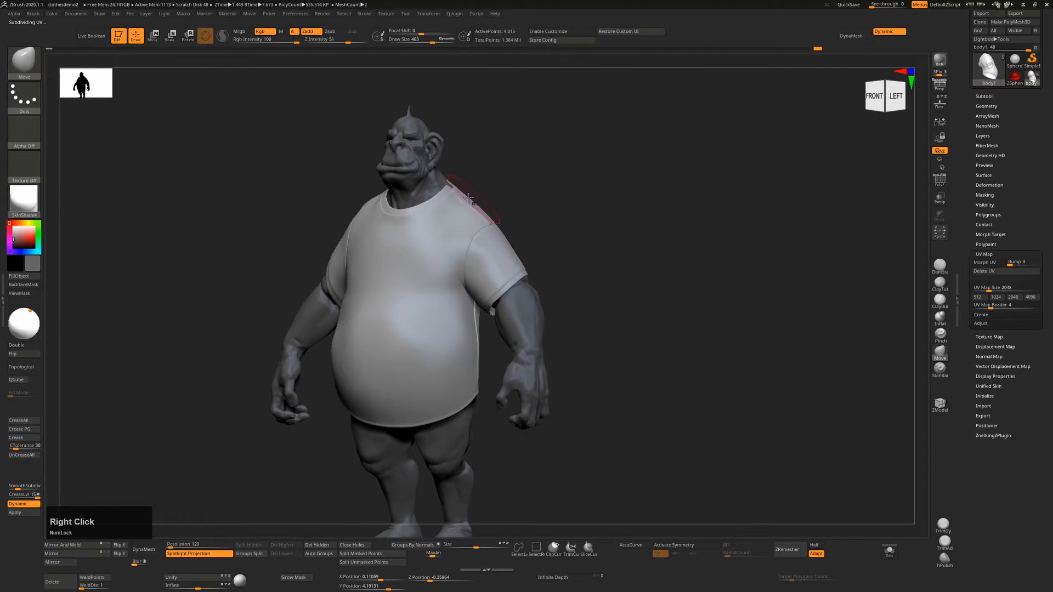
{"action": "key", "text": "s"}
{"action": "left_click", "coordinate": [448, 186]}
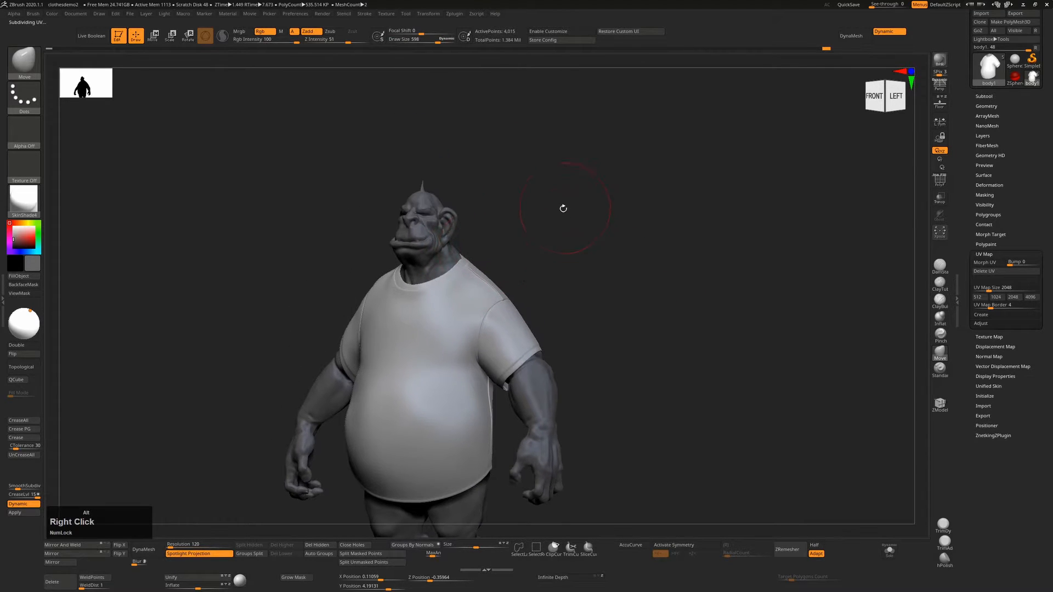
{"action": "right_click_drag", "start_coordinate": [562, 209], "coordinate": [489, 244]}
{"action": "left_click_drag", "start_coordinate": [478, 262], "coordinate": [483, 260]}
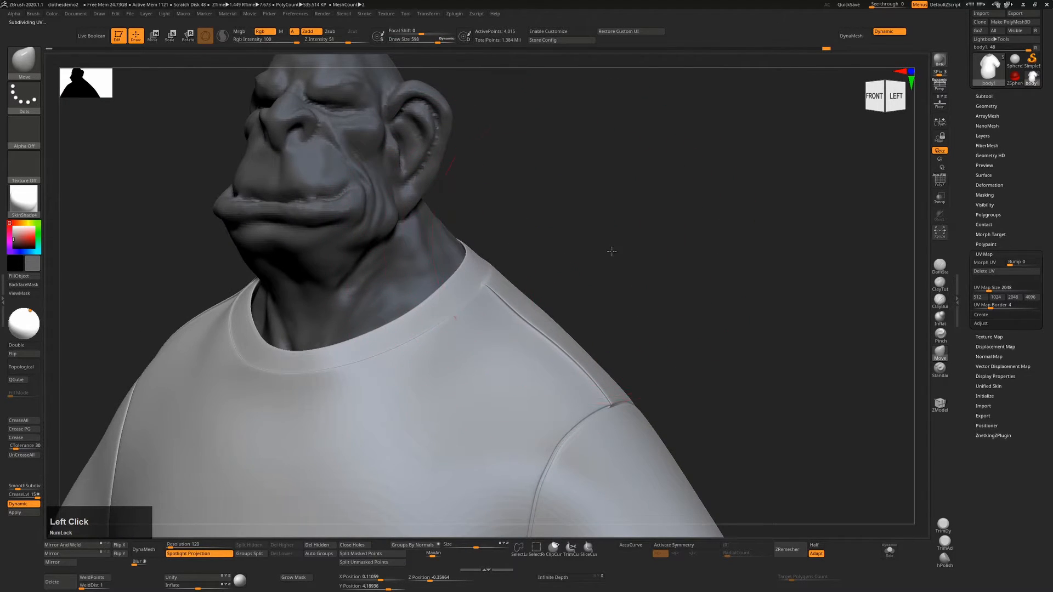
Even out the front armhole seam of the character's left sleeve with the Move brush, using draw sizes 140 and 278.
{"action": "mouse_move", "coordinate": [611, 251]}
{"action": "left_mouse_down"}
{"action": "mouse_move", "coordinate": [623, 252]}
{"action": "mouse_move", "coordinate": [607, 245]}
{"action": "left_mouse_up"}
{"action": "mouse_move", "coordinate": [607, 245]}
{"action": "right_mouse_down", "text": "ctrl"}
{"action": "mouse_move", "coordinate": [582, 209]}
{"action": "mouse_move", "coordinate": [722, 254]}
{"action": "mouse_move", "coordinate": [689, 242]}
{"action": "mouse_move", "coordinate": [646, 253]}
{"action": "mouse_move", "coordinate": [655, 318]}
{"action": "right_mouse_up", "text": "ctrl"}
{"action": "right_click_drag", "start_coordinate": [655, 318], "coordinate": [584, 378], "text": "ctrl"}
{"action": "key", "text": "s"}
{"action": "left_click_drag", "start_coordinate": [519, 366], "coordinate": [505, 364]}
{"action": "right_click_drag", "start_coordinate": [593, 329], "coordinate": [583, 308], "text": "alt"}
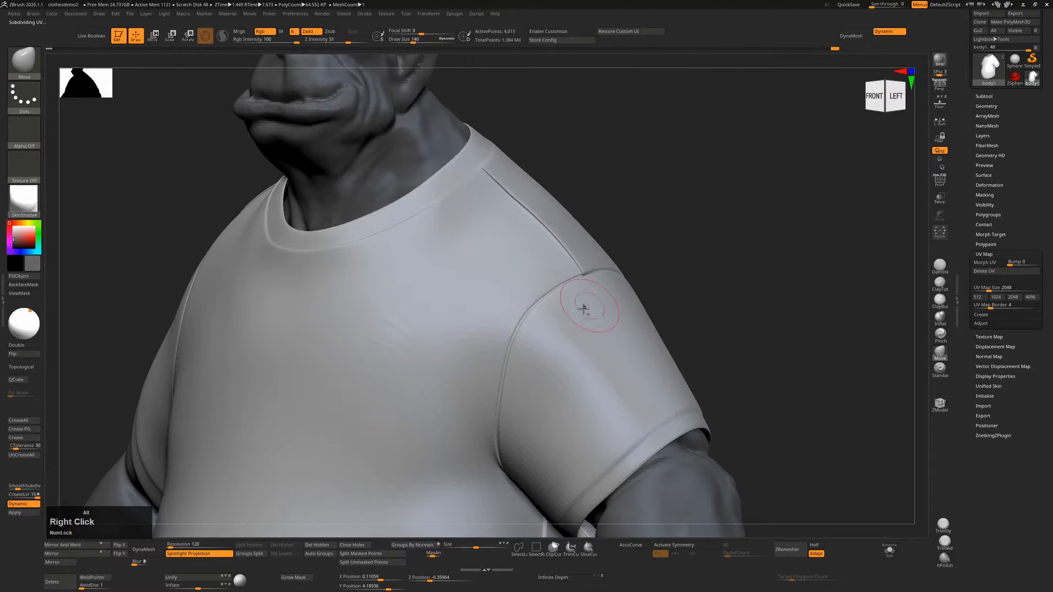
{"action": "key", "text": "s"}
{"action": "left_click_drag", "start_coordinate": [533, 306], "coordinate": [536, 307]}
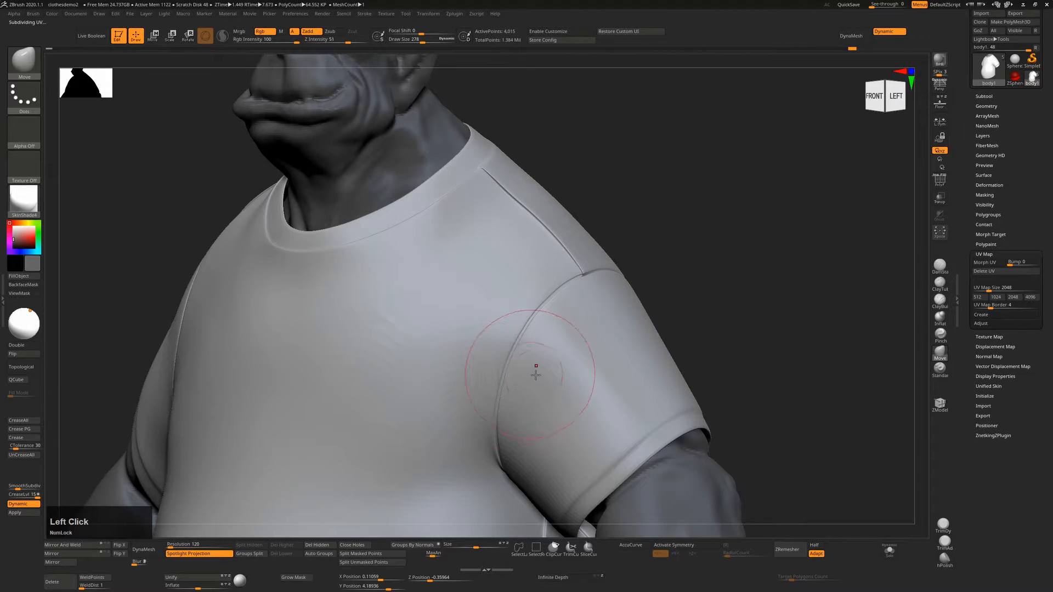
Reshape the armhole seams on the back of the shirt with the Move brush at draw size 419.
{"action": "right_click_drag", "start_coordinate": [536, 368], "coordinate": [567, 314], "text": "ctrl"}
{"action": "mouse_move", "coordinate": [613, 308]}
{"action": "left_mouse_down"}
{"action": "mouse_move", "coordinate": [680, 291]}
{"action": "mouse_move", "coordinate": [660, 287]}
{"action": "mouse_move", "coordinate": [699, 273]}
{"action": "mouse_move", "coordinate": [673, 280]}
{"action": "left_mouse_up"}
{"action": "key", "text": "s"}
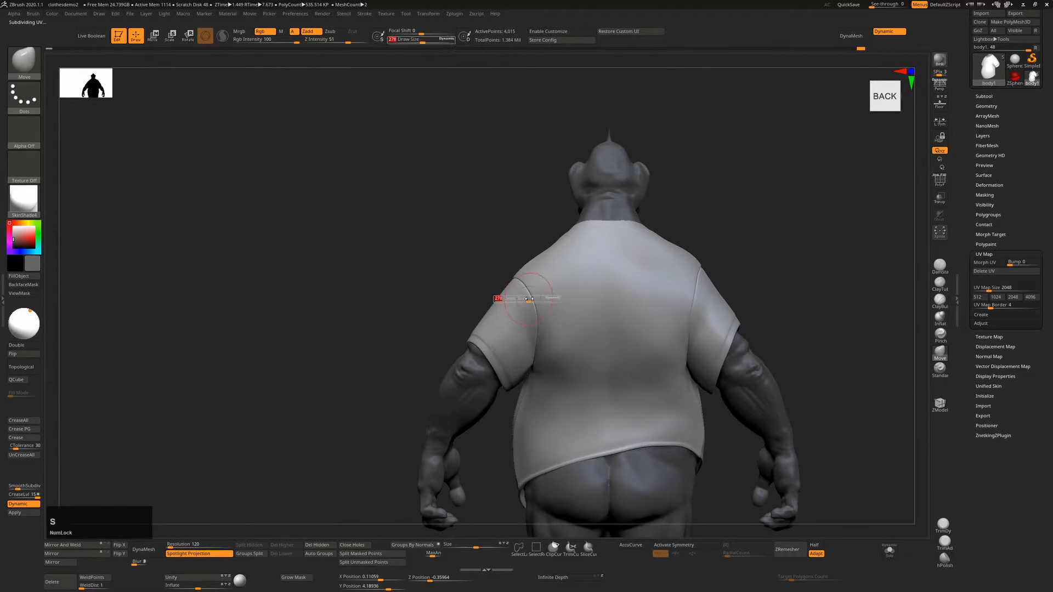
{"action": "left_click_drag", "start_coordinate": [529, 297], "coordinate": [534, 298]}
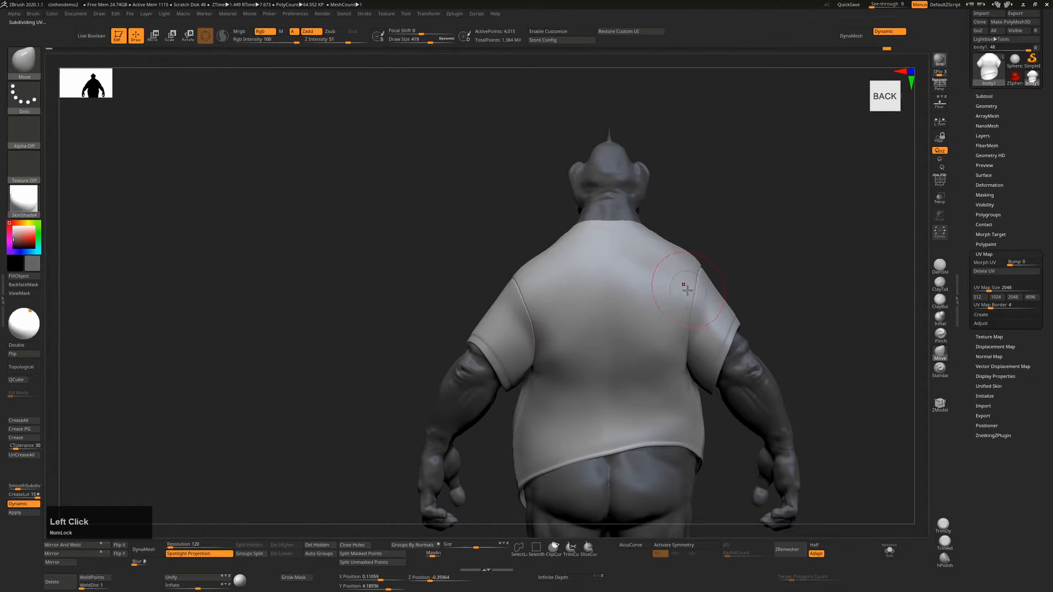
{"action": "left_click_drag", "start_coordinate": [714, 262], "coordinate": [825, 223]}
{"action": "right_click_drag", "start_coordinate": [825, 223], "coordinate": [707, 220], "text": "alt"}
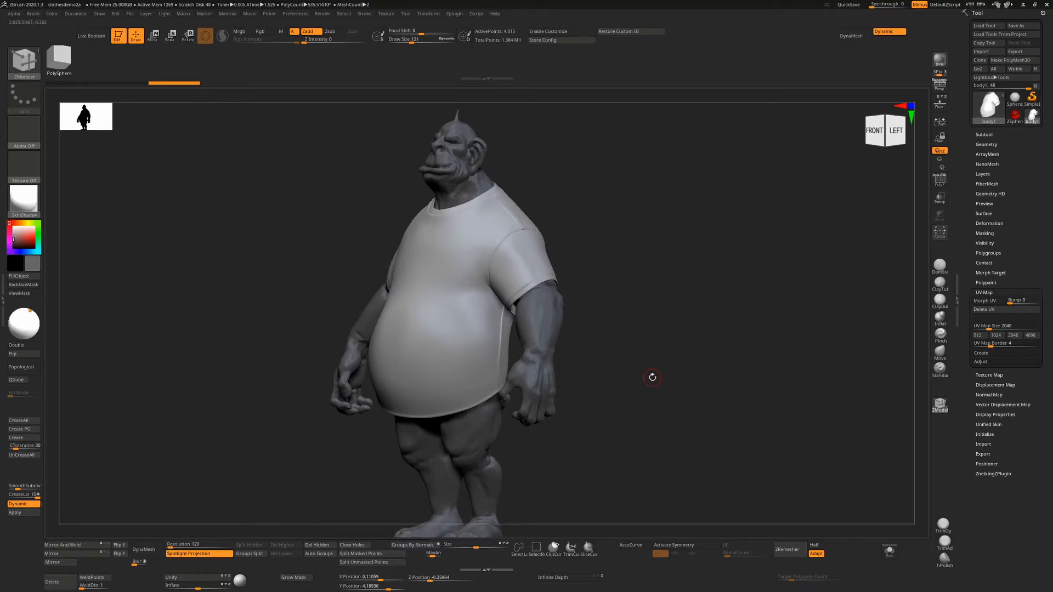
Load the SF_ClothFolds.ZBP brush preset and choose its Fold20 alpha for the shirt.
{"action": "left_click_drag", "start_coordinate": [654, 380], "coordinate": [659, 380]}
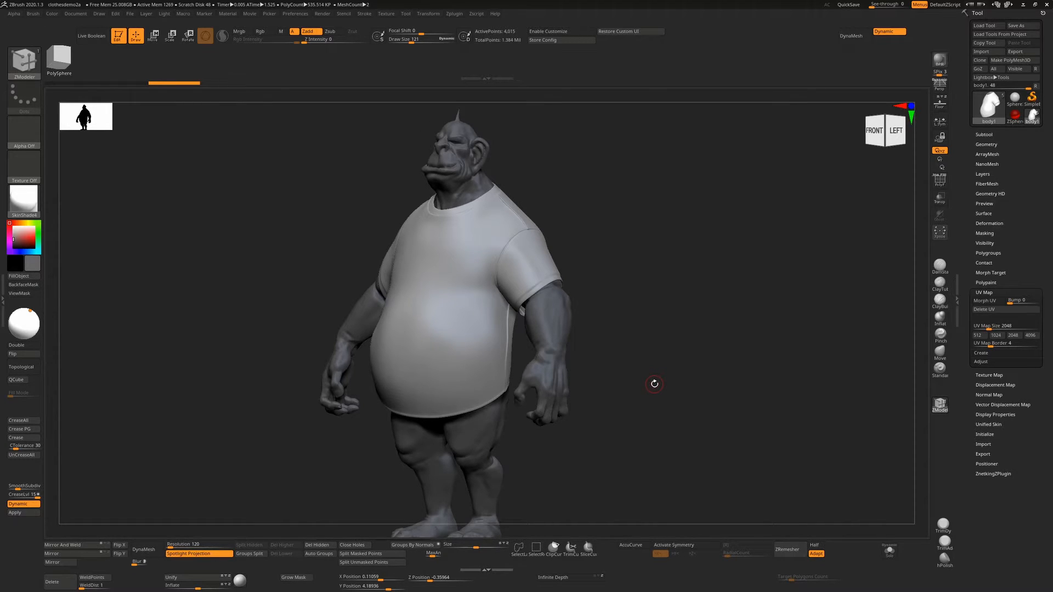
{"action": "key", "text": "b"}
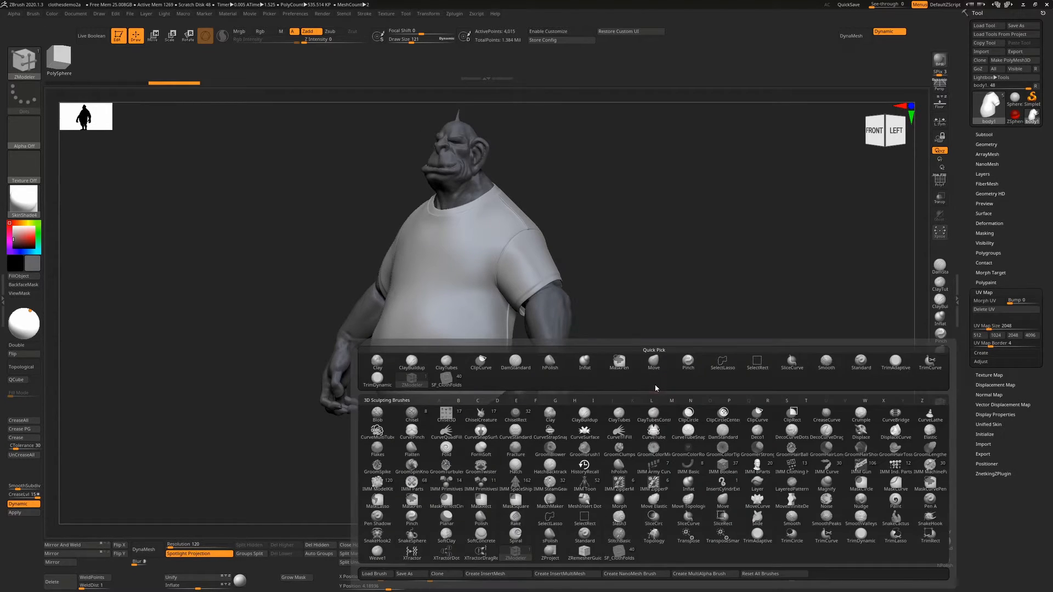
{"action": "left_click", "coordinate": [375, 574]}
{"action": "left_click", "coordinate": [491, 267]}
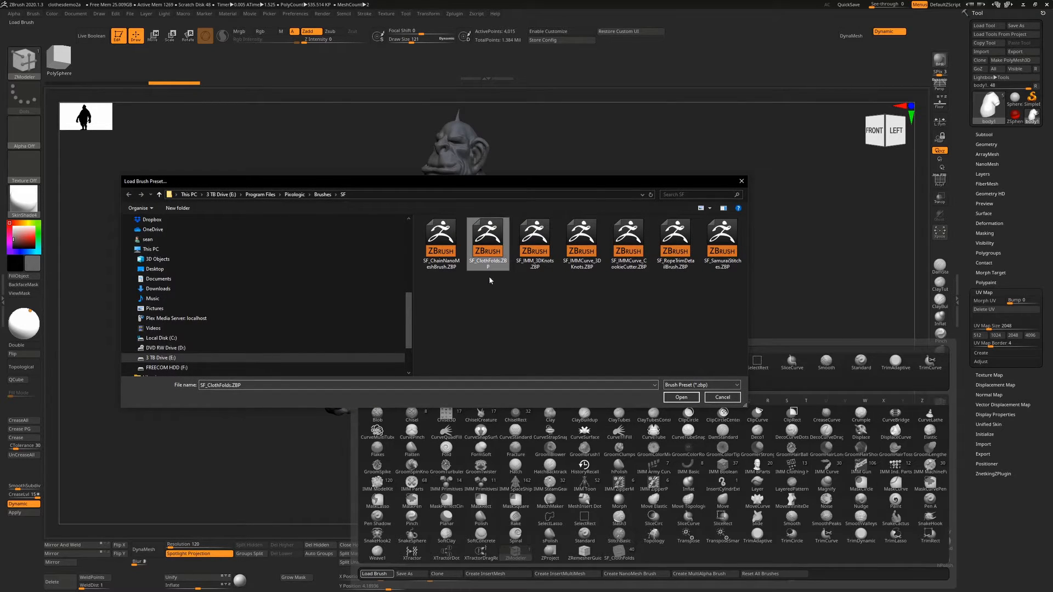
{"action": "left_click", "coordinate": [681, 397]}
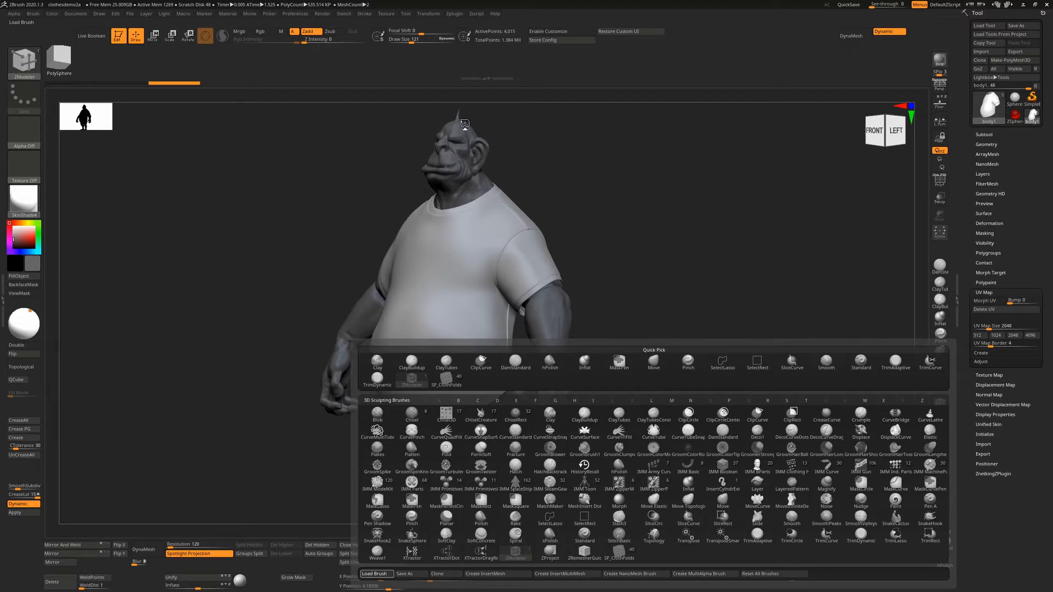
{"action": "left_click", "coordinate": [440, 60]}
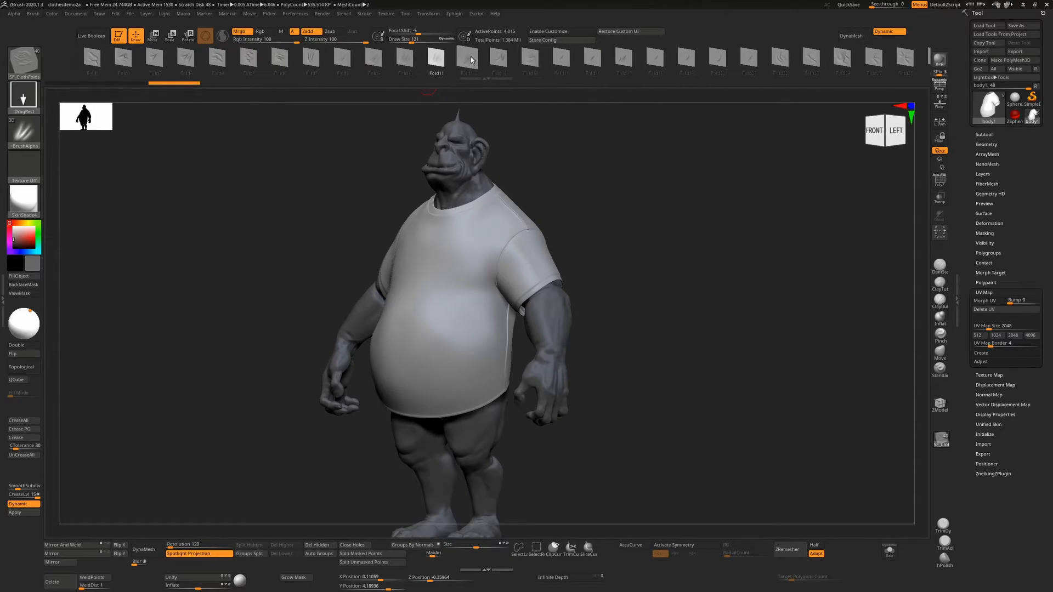
{"action": "left_click", "coordinate": [551, 60]}
{"action": "left_click", "coordinate": [551, 60]}
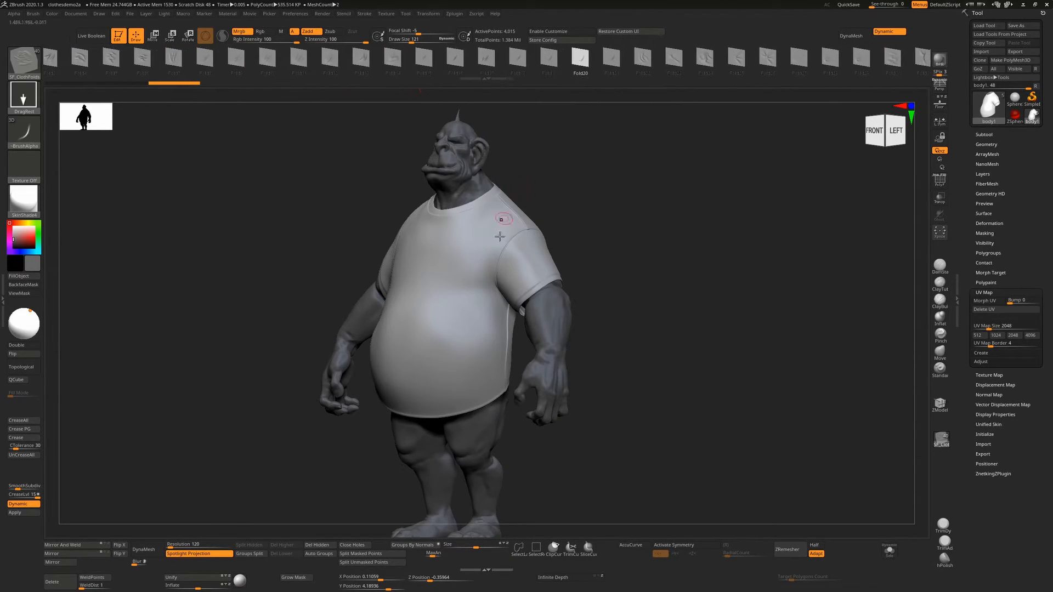
Set the fold brush's draw size to 369 and try a Fold20 crease across the character's left side of the belly.
{"action": "key", "text": "s"}
{"action": "left_click_drag", "start_coordinate": [472, 308], "coordinate": [488, 308]}
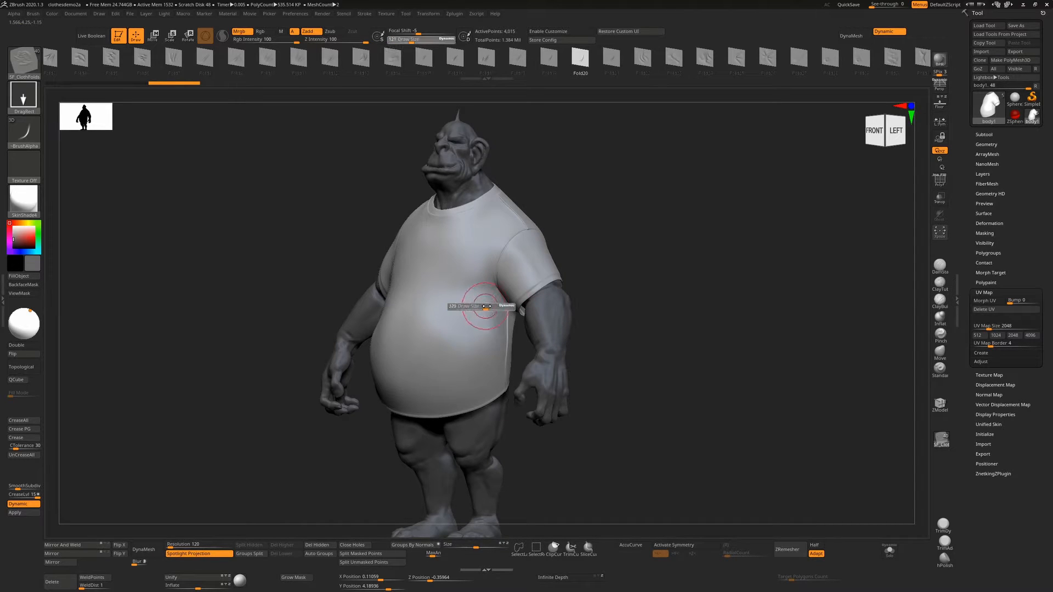
{"action": "mouse_move", "coordinate": [495, 380]}
{"action": "left_mouse_down"}
{"action": "mouse_move", "coordinate": [536, 307]}
{"action": "mouse_move", "coordinate": [528, 228]}
{"action": "left_mouse_up"}
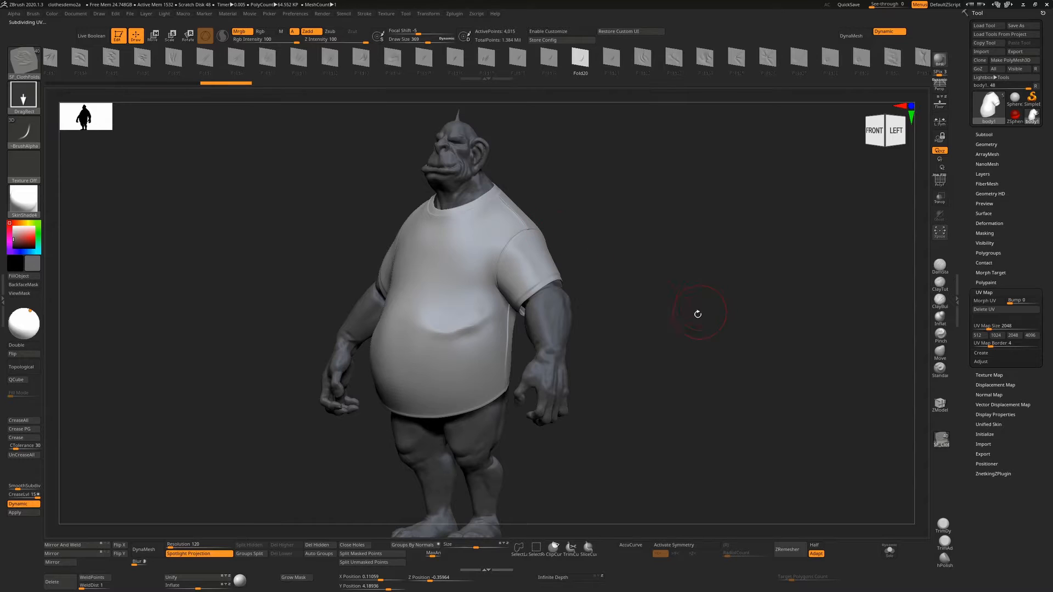
Apply the shirt's dynamic subdivision as real geometry and divide it once more to subdivision level 4.
{"action": "key", "text": "shift+d"}
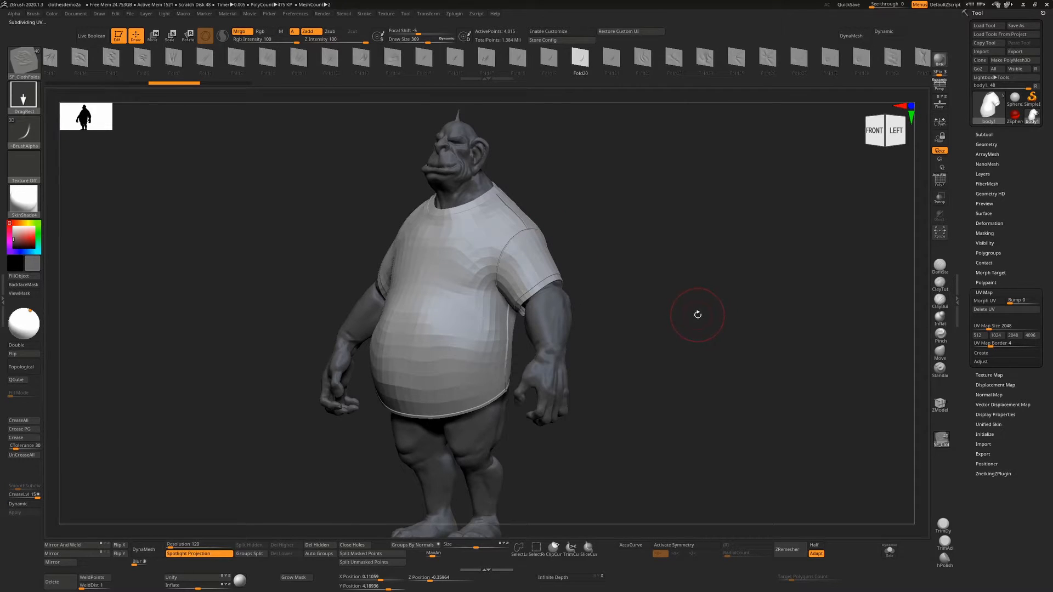
{"action": "left_click", "coordinate": [987, 145]}
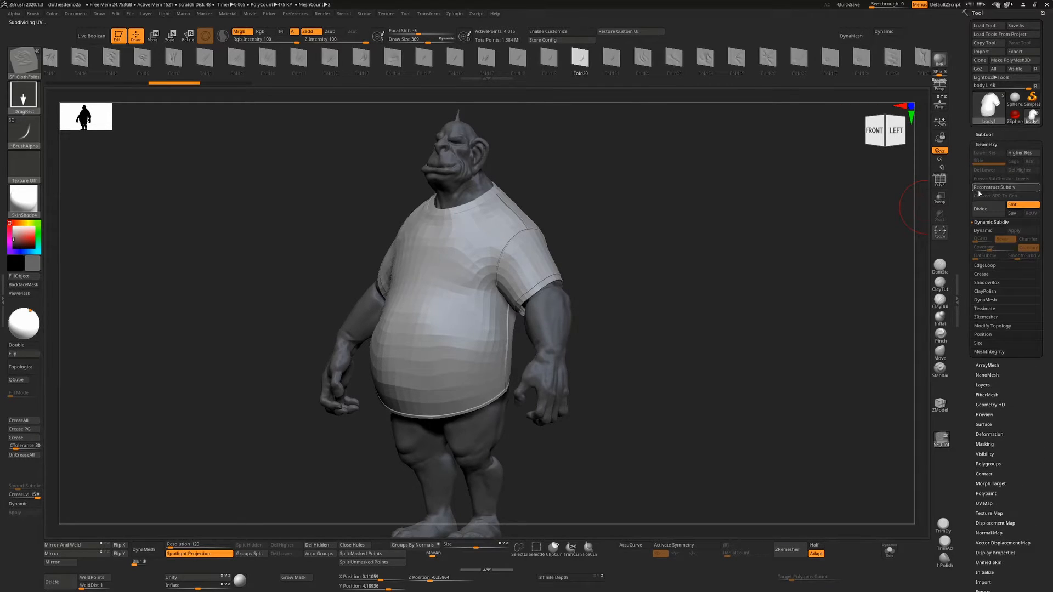
{"action": "key", "text": "shift+f"}
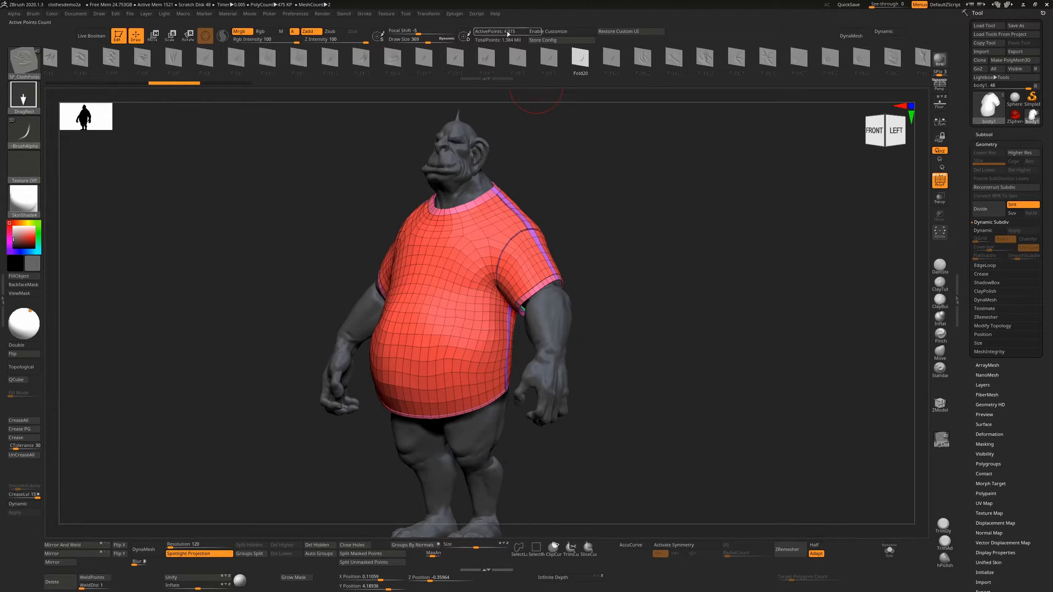
{"action": "left_click", "coordinate": [986, 231]}
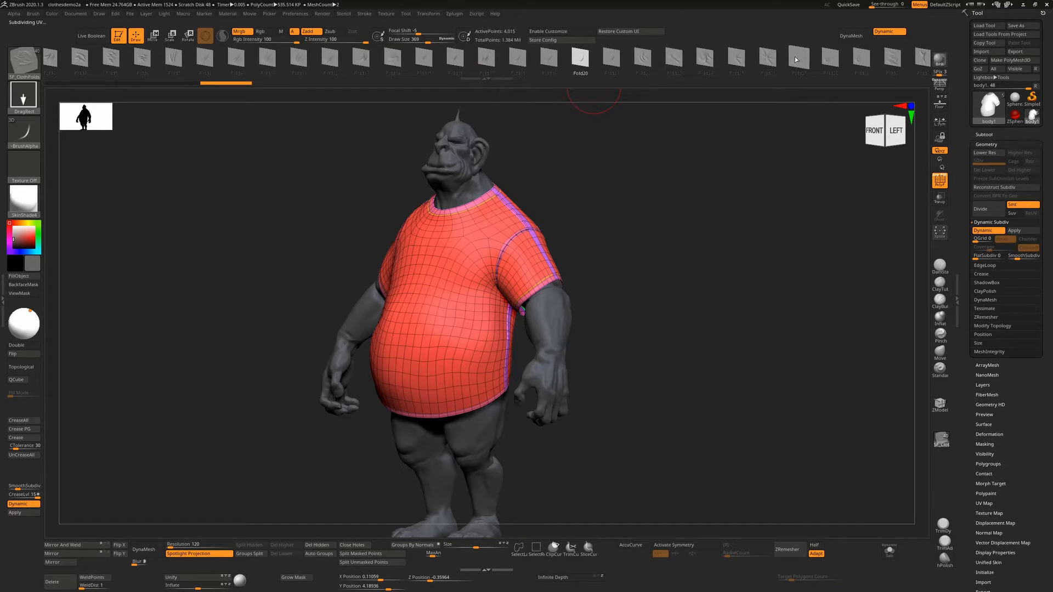
{"action": "left_click", "coordinate": [1024, 232]}
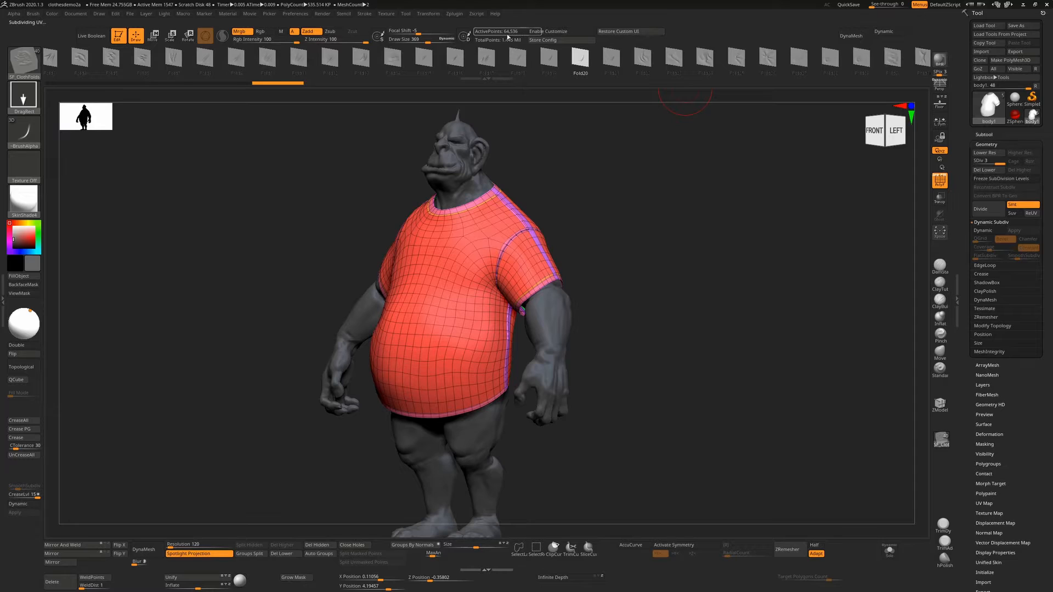
{"action": "left_click", "coordinate": [994, 210]}
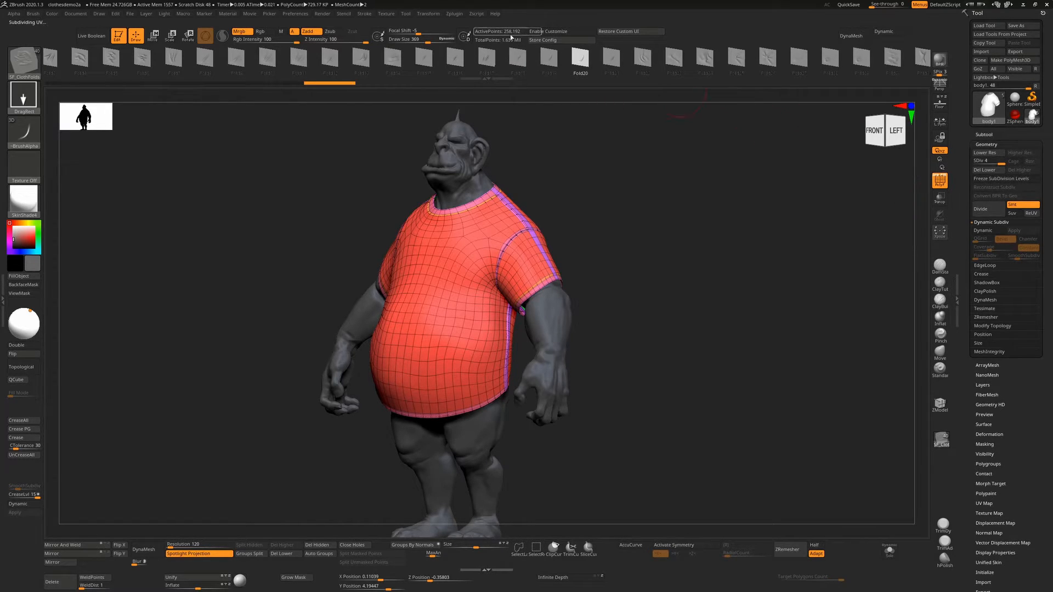
Return the shirt to subdivision level 4 with the polyframe hidden and stamp a Fold20 crease on the character's left side of the belly.
{"action": "key", "text": "shift"}
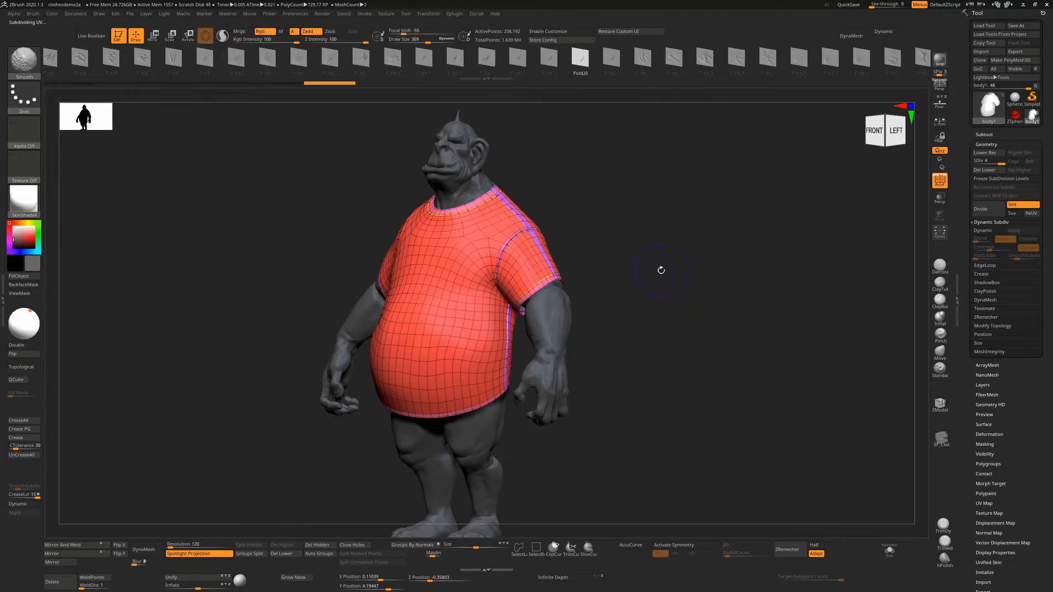
{"action": "key", "text": "shift+d"}
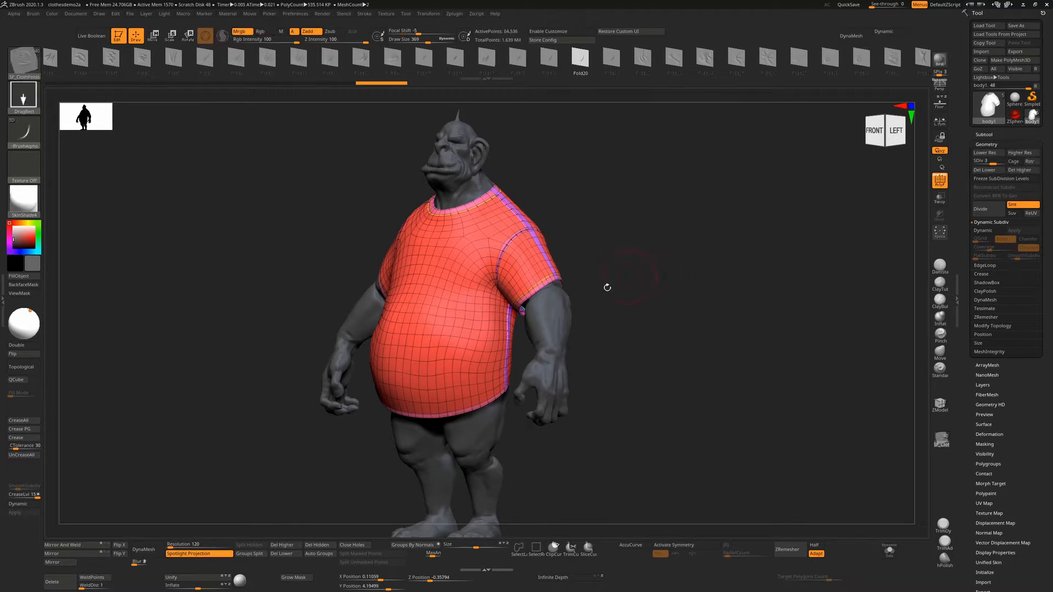
{"action": "key", "text": "d"}
{"action": "key", "text": "shift+f"}
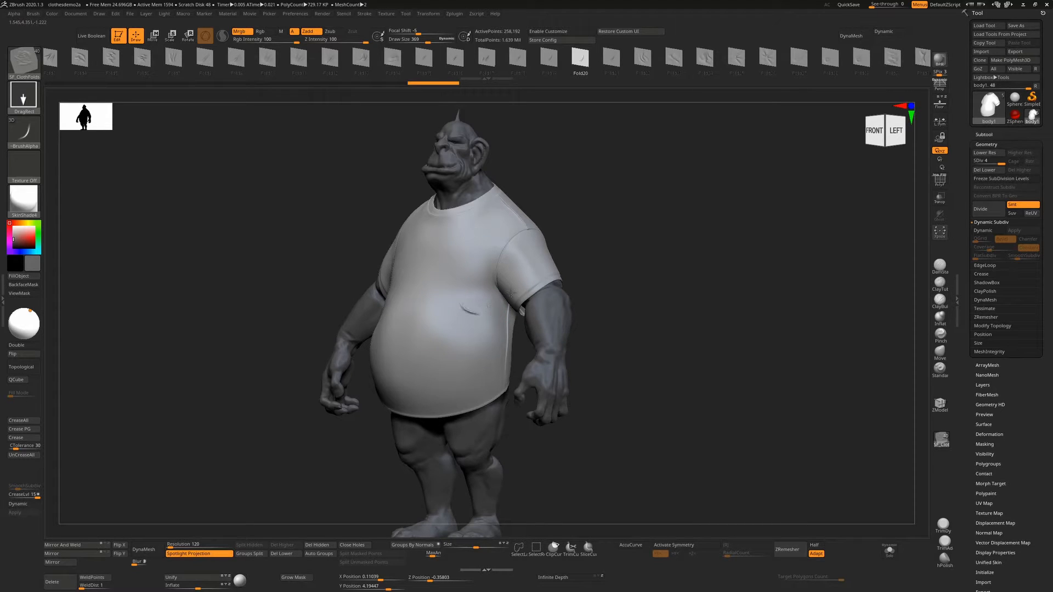
{"action": "left_click_drag", "start_coordinate": [512, 293], "coordinate": [526, 230]}
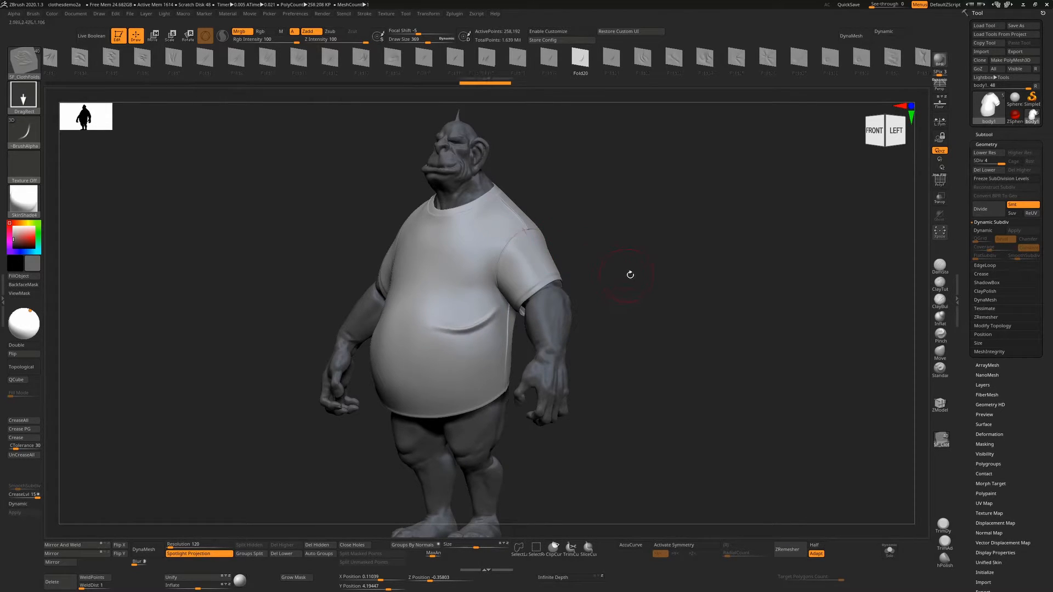
Choose the Fold32 alpha and stamp it on the lower back of the shirt just above the hem.
{"action": "left_click_drag", "start_coordinate": [630, 274], "coordinate": [653, 275], "text": "shift"}
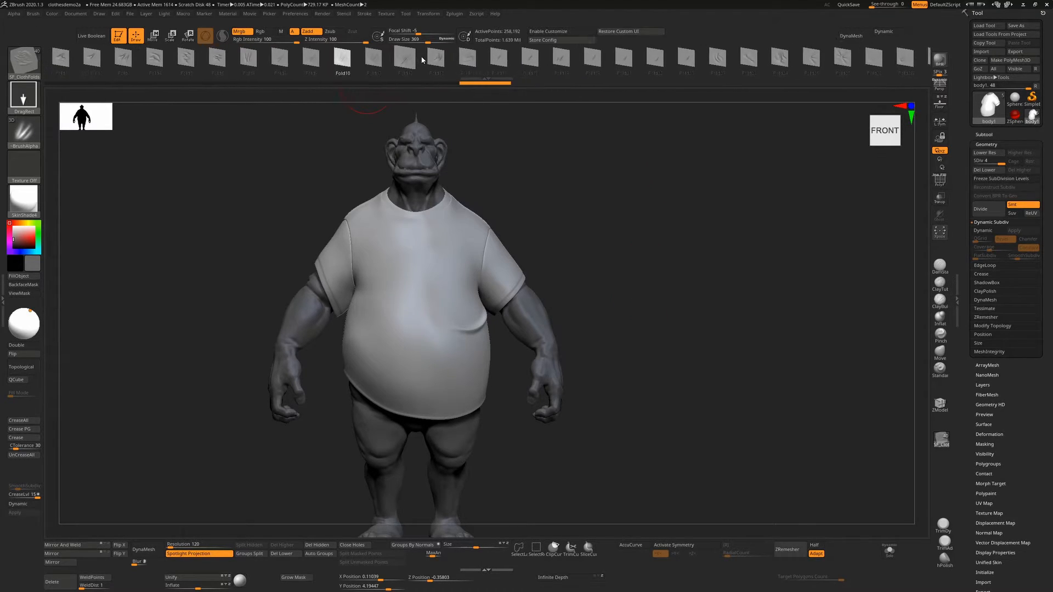
{"action": "left_click", "coordinate": [470, 59]}
{"action": "left_click", "coordinate": [493, 58]}
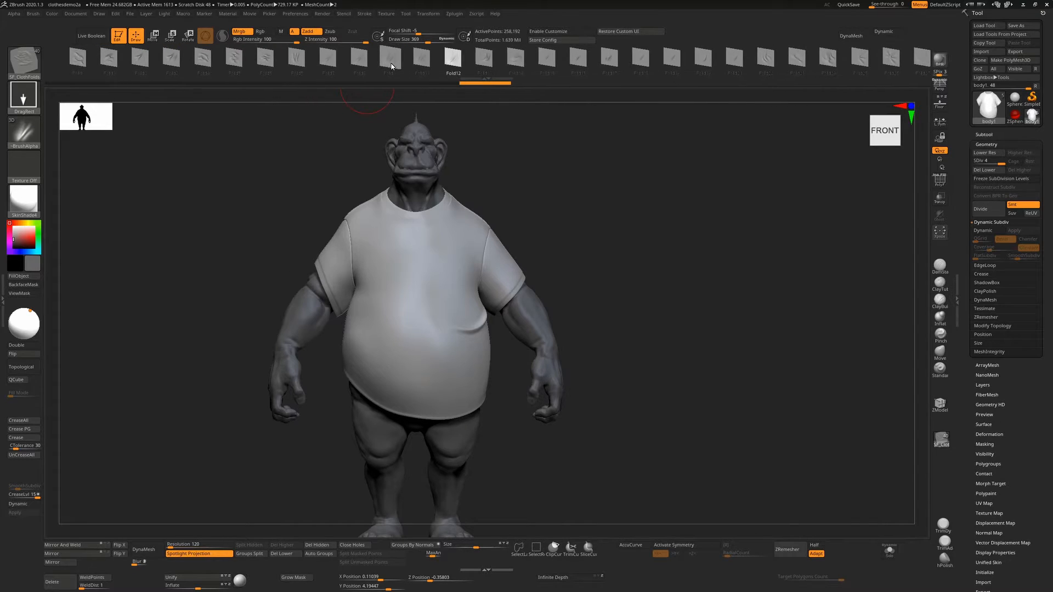
{"action": "key", "text": "b"}
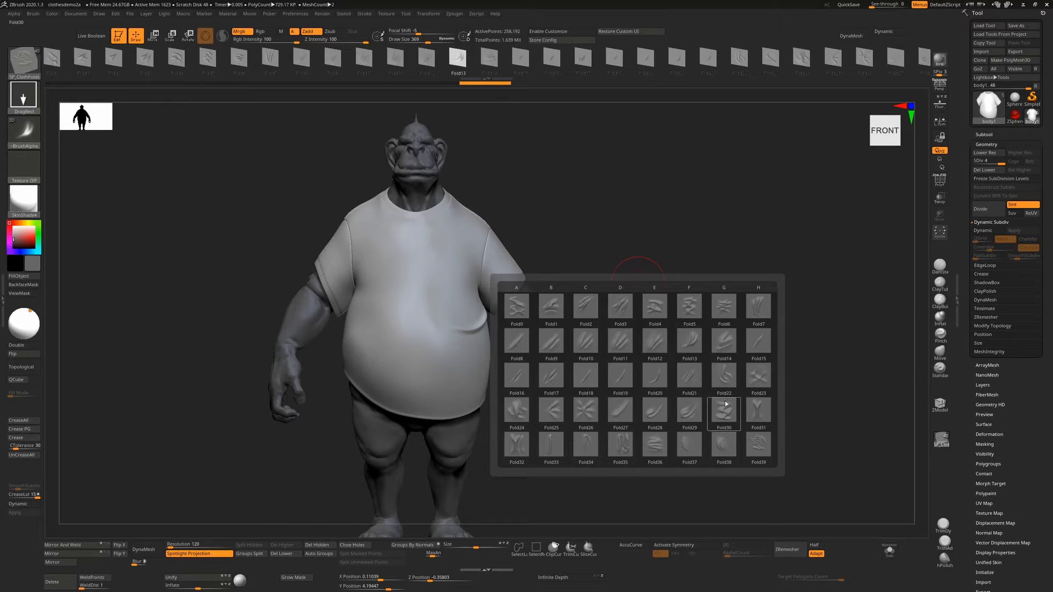
{"action": "left_click", "coordinate": [532, 443]}
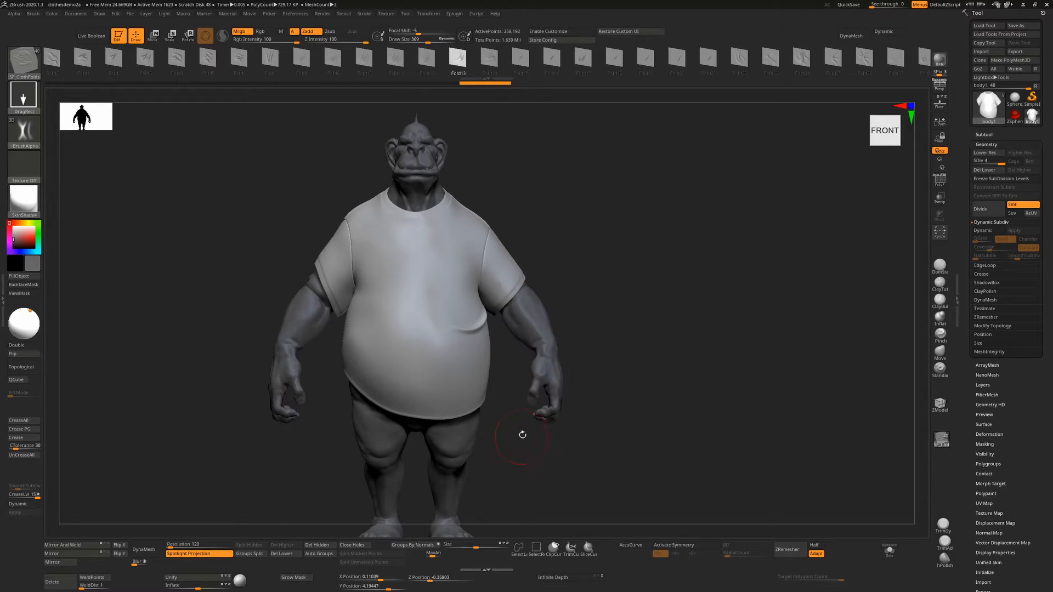
{"action": "mouse_move", "coordinate": [726, 357]}
{"action": "left_mouse_down"}
{"action": "mouse_move", "coordinate": [696, 357]}
{"action": "mouse_move", "coordinate": [785, 353]}
{"action": "left_mouse_up"}
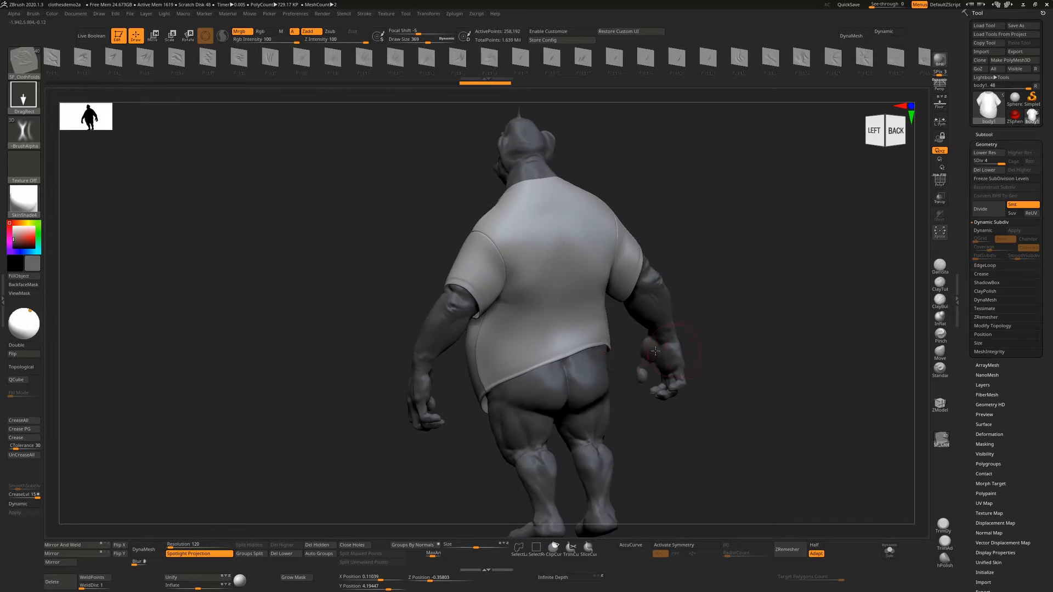
{"action": "left_click_drag", "start_coordinate": [592, 332], "coordinate": [634, 324]}
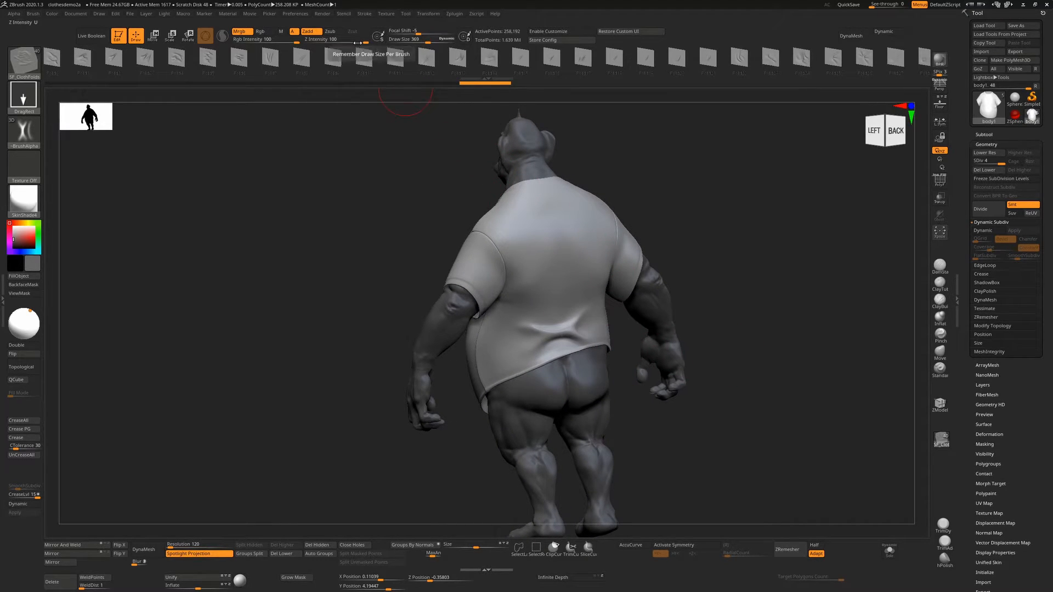
{"action": "left_click_drag", "start_coordinate": [360, 42], "coordinate": [345, 42]}
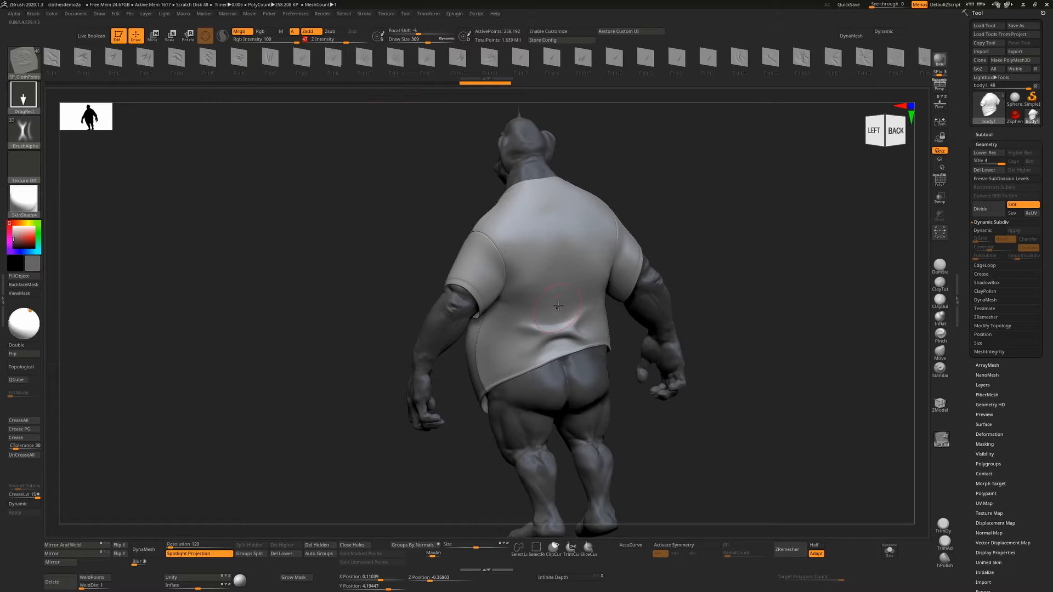
{"action": "key", "text": "ctrl+z"}
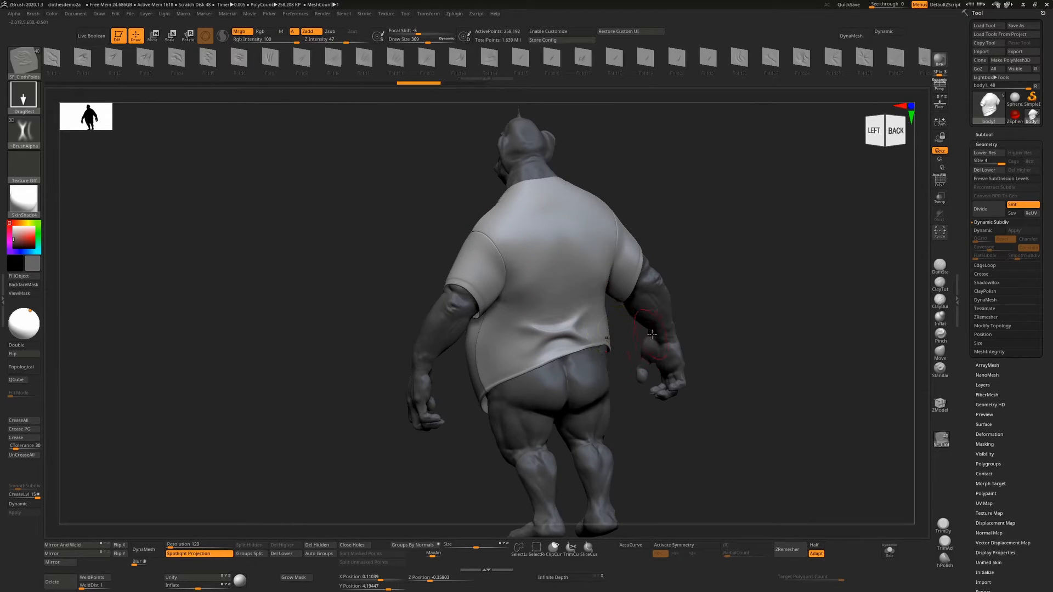
{"action": "key", "text": "m"}
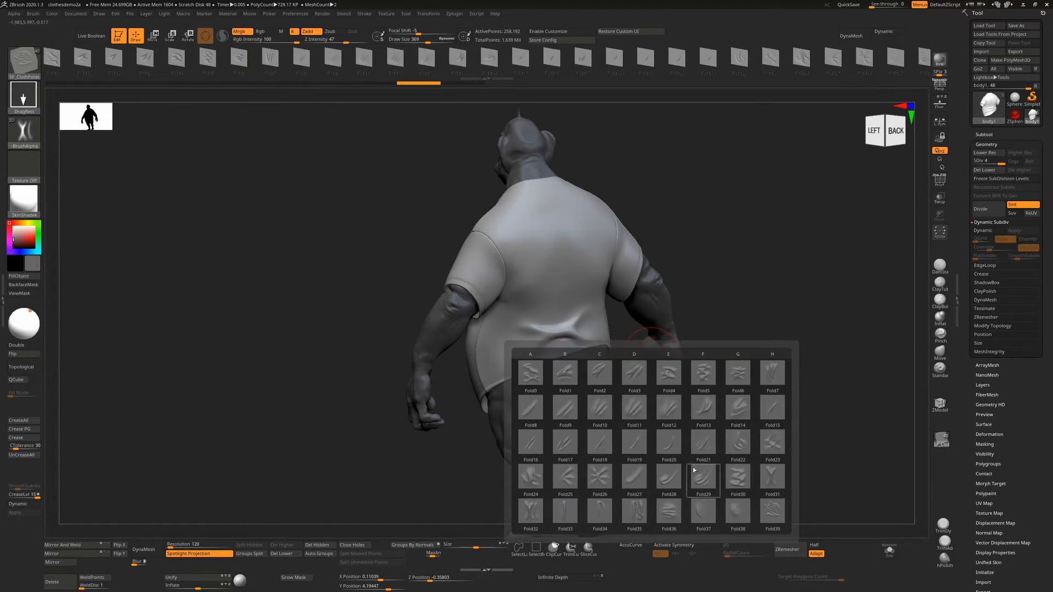
{"action": "left_click", "coordinate": [736, 410]}
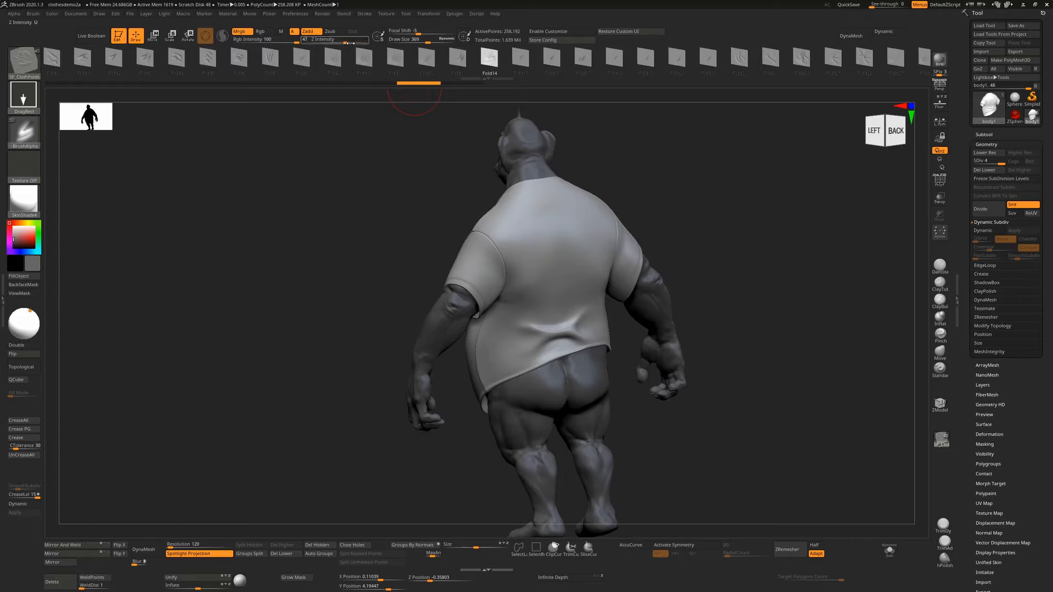
{"action": "left_click_drag", "start_coordinate": [346, 39], "coordinate": [369, 38]}
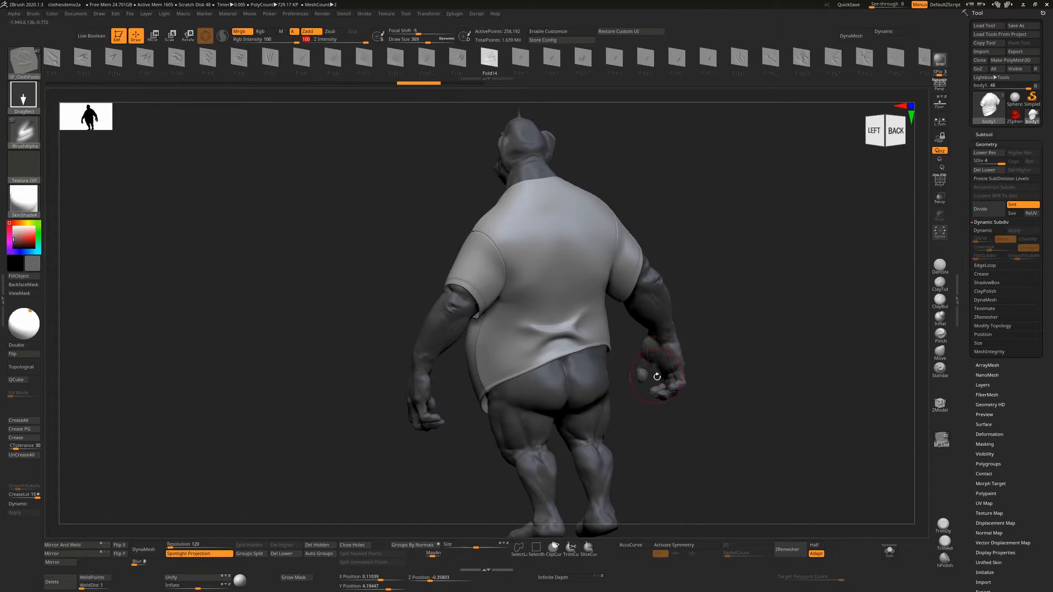
Choose the Fold19 alpha and stamp creases across the lower back of the shirt toward both sides, above the hem.
{"action": "key", "text": "alt+a"}
{"action": "left_click", "coordinate": [642, 472]}
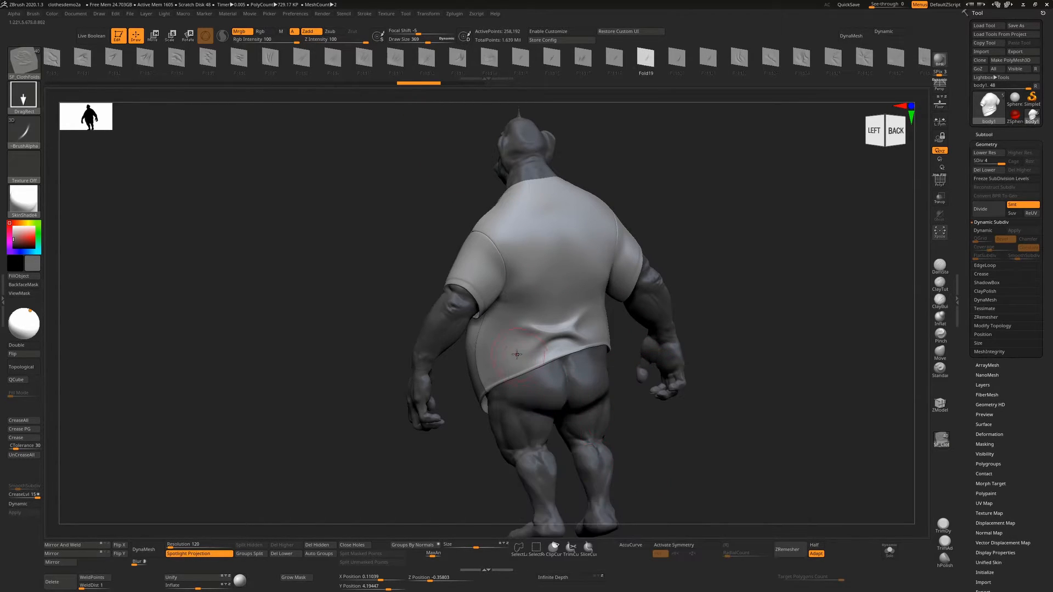
{"action": "mouse_move", "coordinate": [517, 354]}
{"action": "left_mouse_down"}
{"action": "mouse_move", "coordinate": [494, 368]}
{"action": "mouse_move", "coordinate": [550, 372]}
{"action": "mouse_move", "coordinate": [570, 316]}
{"action": "mouse_move", "coordinate": [534, 300]}
{"action": "left_mouse_up"}
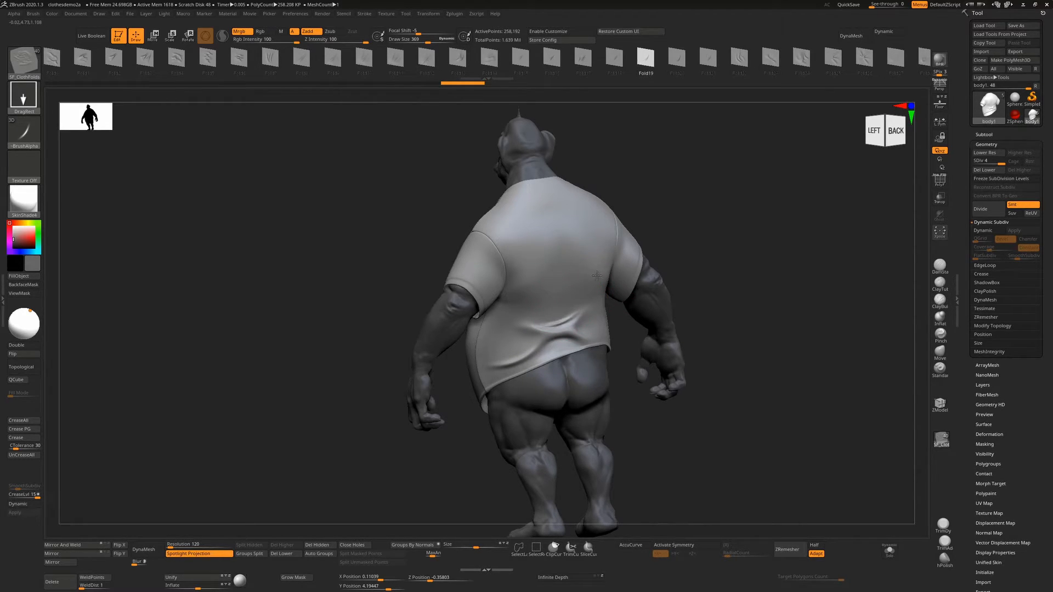
{"action": "left_click_drag", "start_coordinate": [596, 278], "coordinate": [597, 299]}
{"action": "left_click_drag", "start_coordinate": [817, 332], "coordinate": [729, 356]}
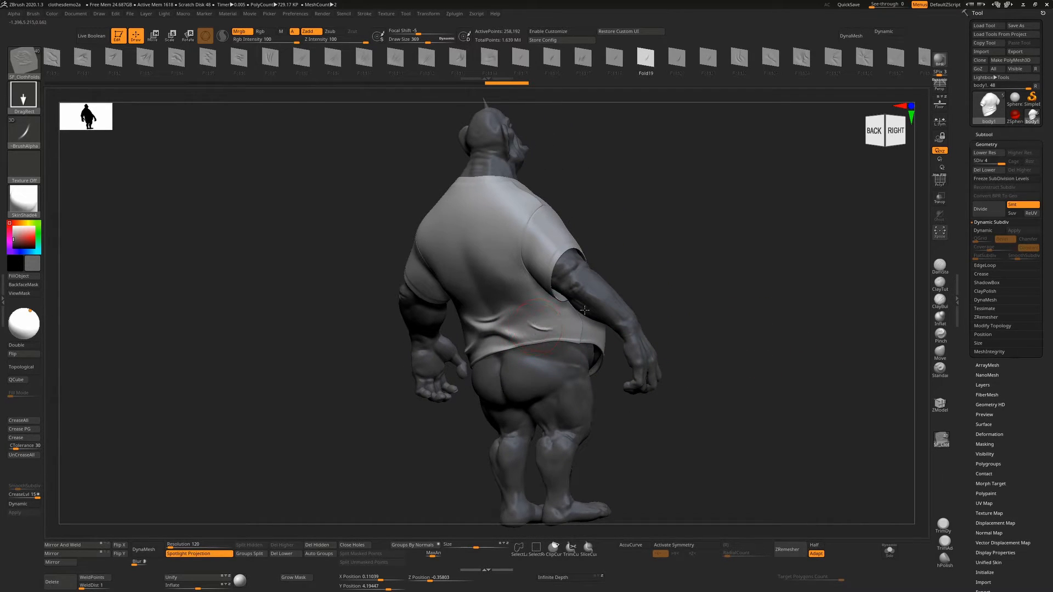
{"action": "left_click_drag", "start_coordinate": [585, 310], "coordinate": [600, 290]}
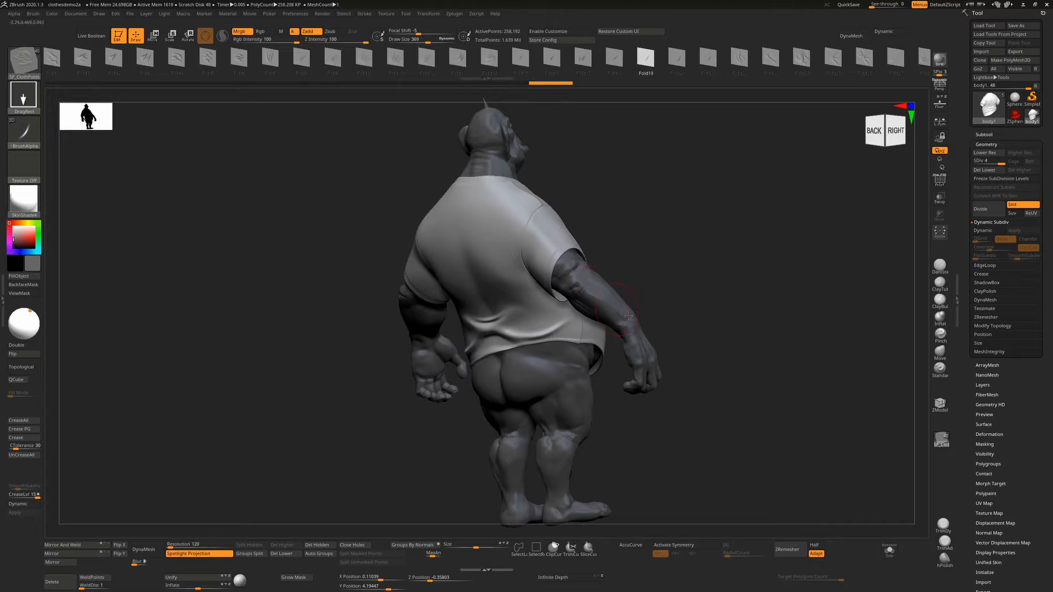
Choose the Fold17 alpha and try stamping it on the upper chest near the character's right shoulder, undoing the stamp.
{"action": "key", "text": "m"}
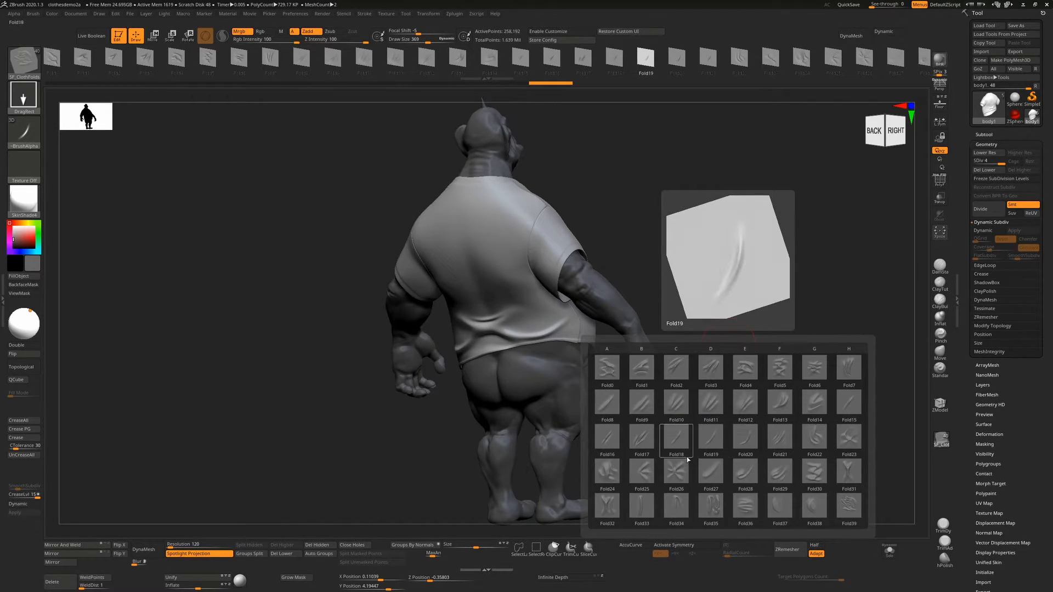
{"action": "left_click", "coordinate": [642, 437]}
{"action": "mouse_move", "coordinate": [732, 370]}
{"action": "left_mouse_down"}
{"action": "mouse_move", "coordinate": [827, 328]}
{"action": "mouse_move", "coordinate": [773, 275]}
{"action": "mouse_move", "coordinate": [758, 305]}
{"action": "left_mouse_up"}
{"action": "mouse_move", "coordinate": [546, 296]}
{"action": "left_mouse_down"}
{"action": "mouse_move", "coordinate": [580, 298]}
{"action": "mouse_move", "coordinate": [595, 310]}
{"action": "mouse_move", "coordinate": [590, 325]}
{"action": "left_mouse_up"}
{"action": "left_click_drag", "start_coordinate": [666, 278], "coordinate": [673, 309], "text": "alt"}
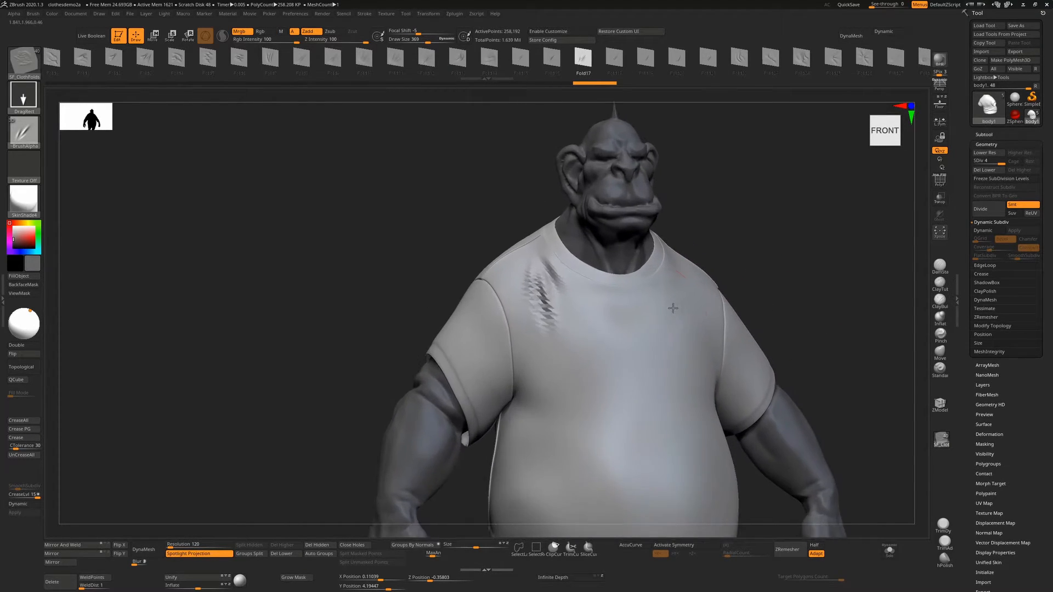
{"action": "right_click_drag", "start_coordinate": [673, 308], "coordinate": [667, 333], "text": "alt"}
{"action": "key", "text": "ctrl+z"}
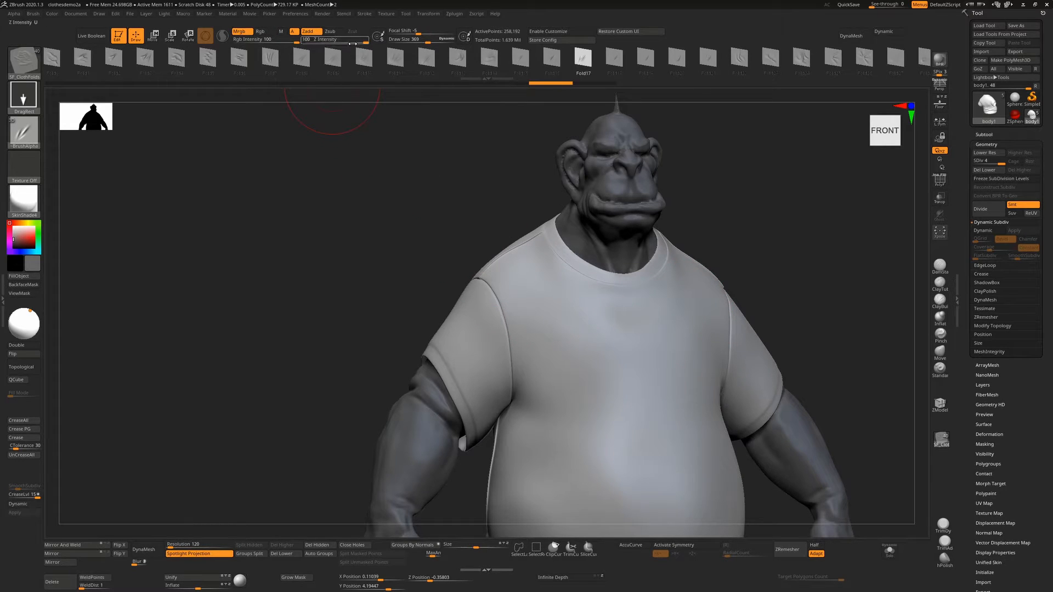
Set Z Intensity to 58 and stamp Fold17 creases on the upper chest at both sides of the collar.
{"action": "left_click_drag", "start_coordinate": [353, 44], "coordinate": [329, 44]}
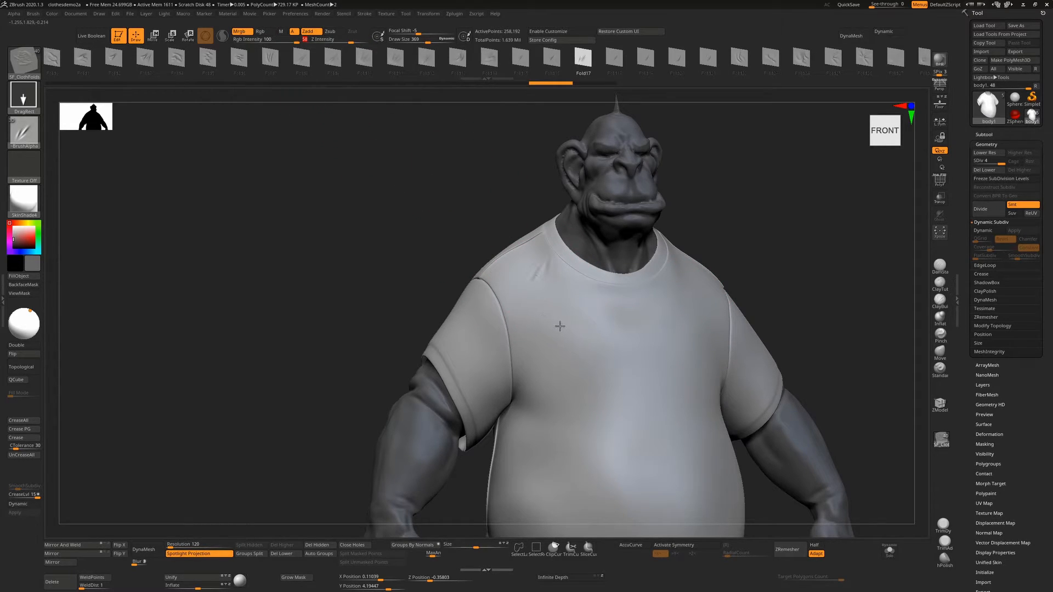
{"action": "mouse_move", "coordinate": [790, 263]}
{"action": "left_mouse_down"}
{"action": "mouse_move", "coordinate": [583, 269]}
{"action": "mouse_move", "coordinate": [596, 304]}
{"action": "left_mouse_up"}
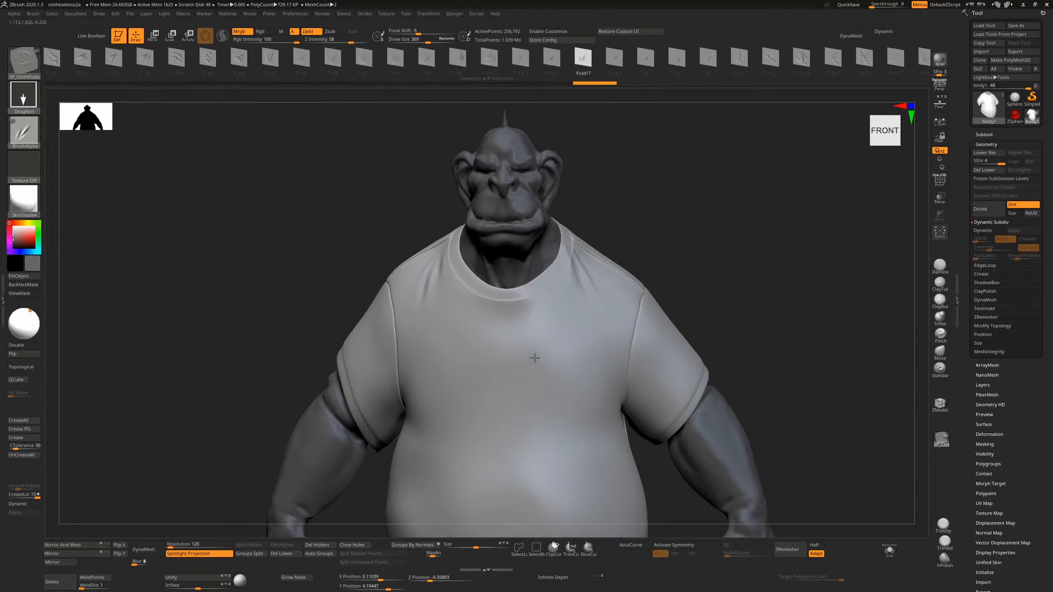
{"action": "mouse_move", "coordinate": [812, 267]}
{"action": "left_mouse_down"}
{"action": "mouse_move", "coordinate": [731, 272]}
{"action": "mouse_move", "coordinate": [732, 285]}
{"action": "left_mouse_up"}
Undo the fold stamp near the character's left shoulder and divide the shirt once more to subdivision level 5.
{"action": "key", "text": "ctrl+z"}
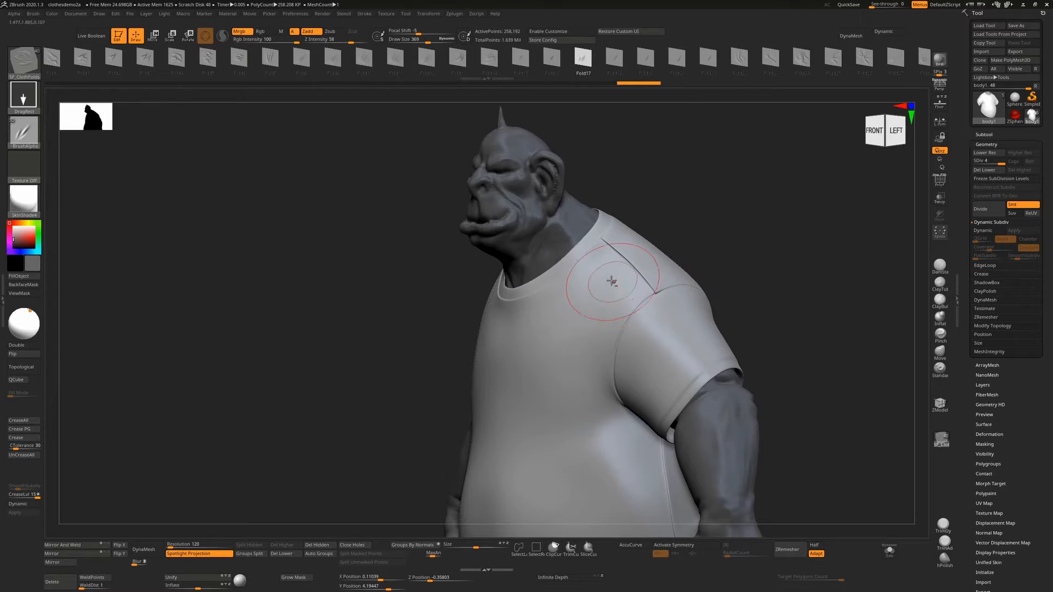
{"action": "left_click_drag", "start_coordinate": [597, 295], "coordinate": [610, 347]}
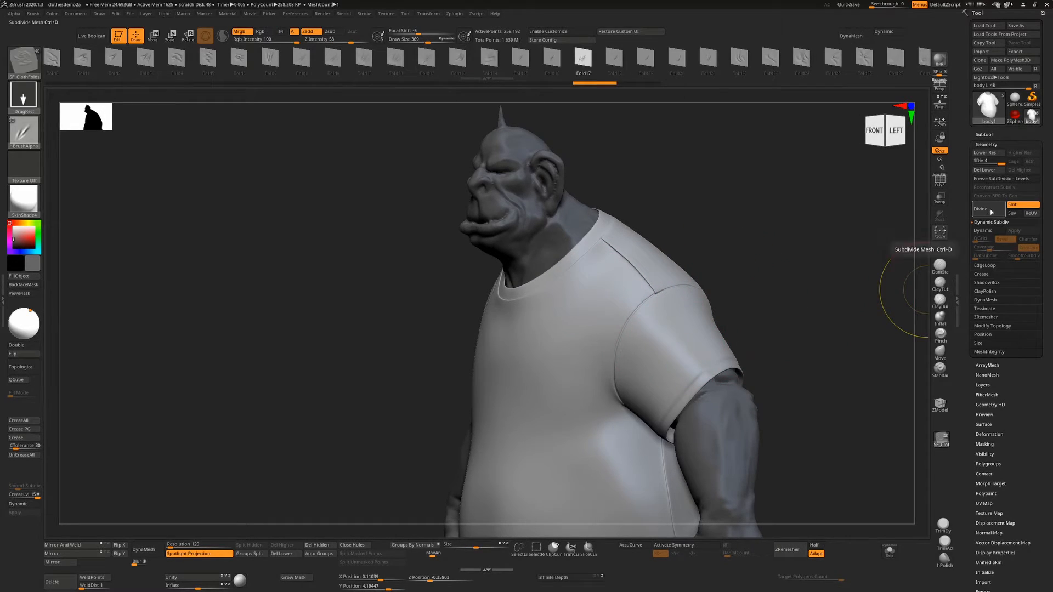
{"action": "left_click", "coordinate": [990, 210]}
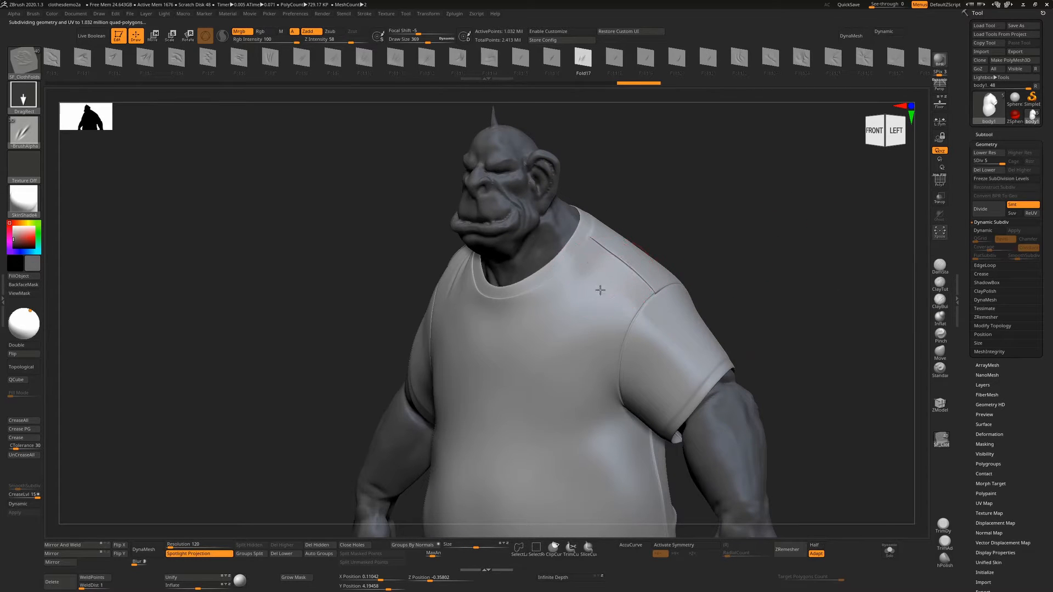
Stamp Fold17 creases on the upper chest beside the collar near the character's left shoulder, undoing the extra stamp that follows.
{"action": "left_click_drag", "start_coordinate": [732, 269], "coordinate": [795, 267]}
{"action": "left_click_drag", "start_coordinate": [571, 299], "coordinate": [588, 361]}
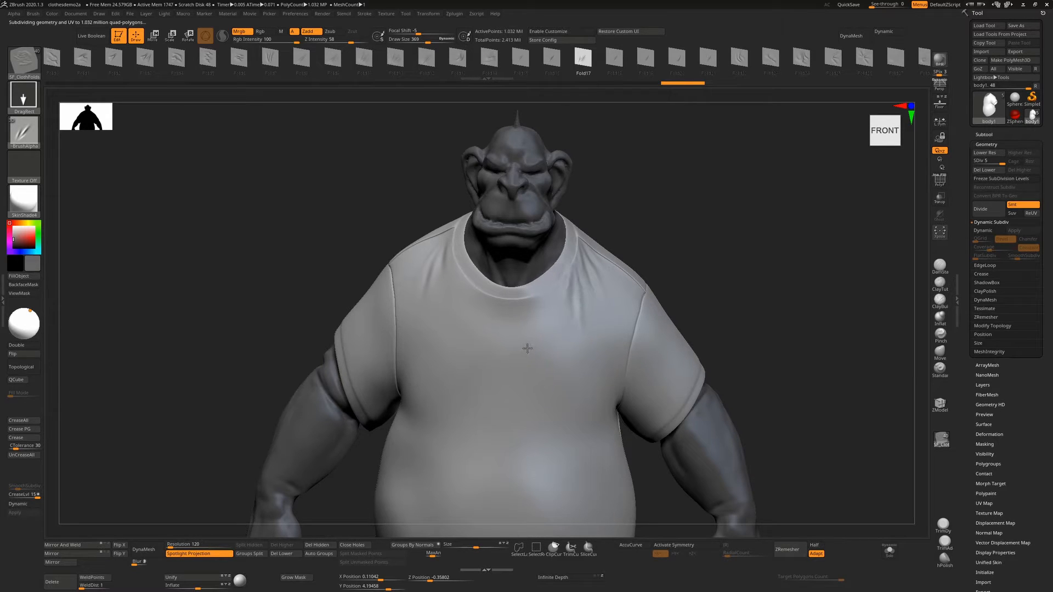
{"action": "left_click_drag", "start_coordinate": [527, 345], "coordinate": [585, 321]}
{"action": "left_click_drag", "start_coordinate": [781, 268], "coordinate": [719, 274]}
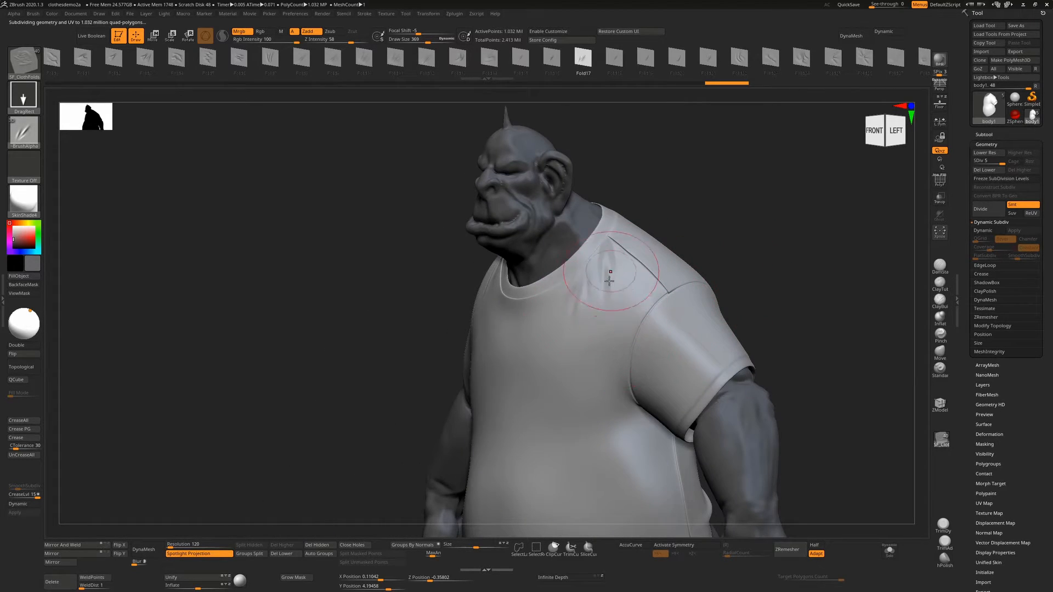
{"action": "left_click_drag", "start_coordinate": [771, 254], "coordinate": [811, 252]}
{"action": "left_click_drag", "start_coordinate": [733, 280], "coordinate": [748, 294], "text": "alt"}
{"action": "key", "text": "ctrl+z"}
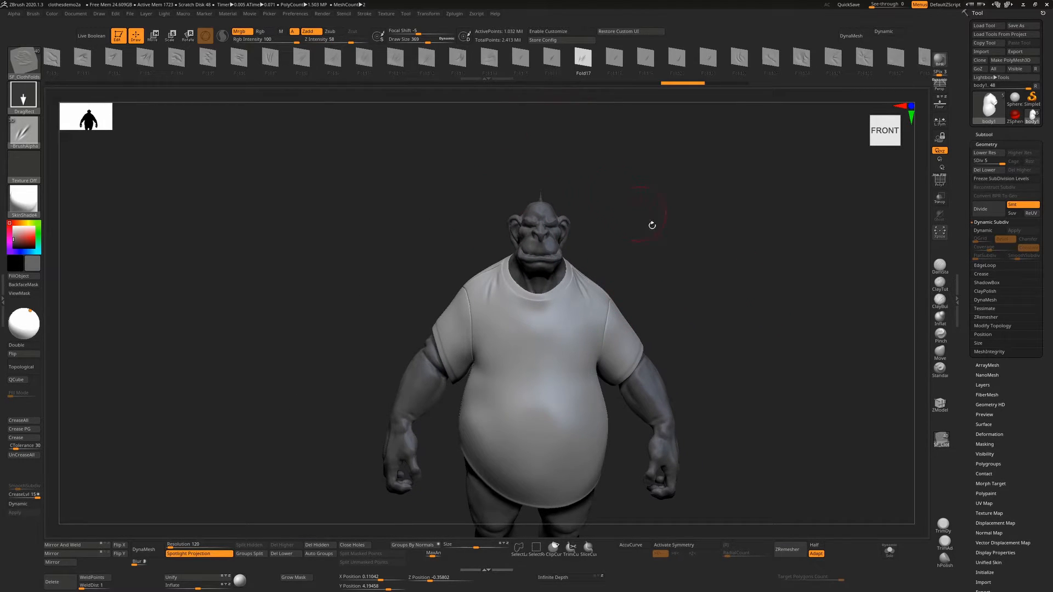
Choose the Fold11 alpha and stamp creases below the character's left armpit.
{"action": "key", "text": "m"}
{"action": "mouse_move", "coordinate": [709, 337]}
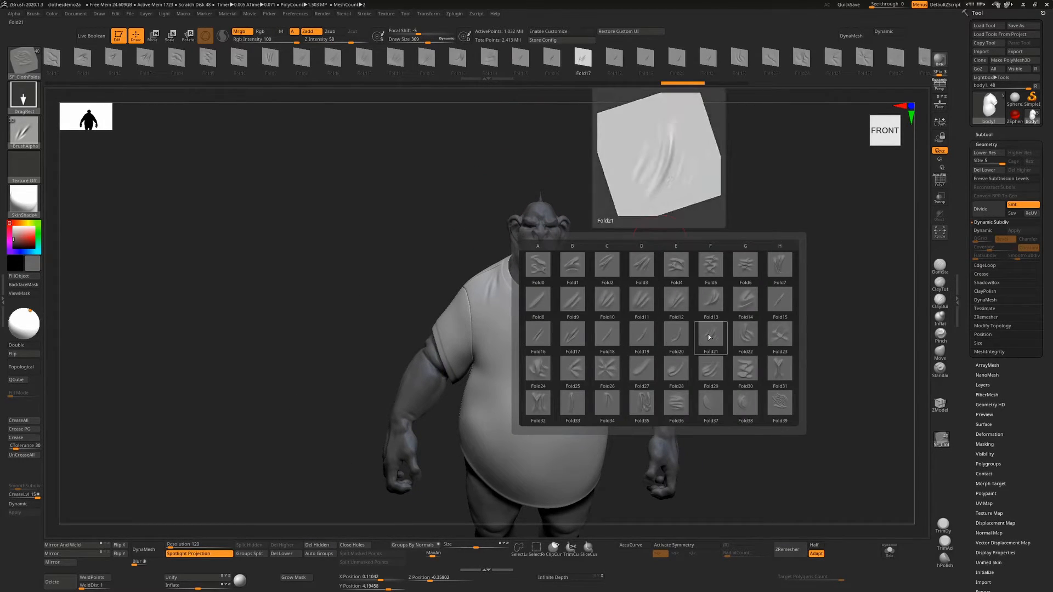
{"action": "left_click", "coordinate": [643, 301]}
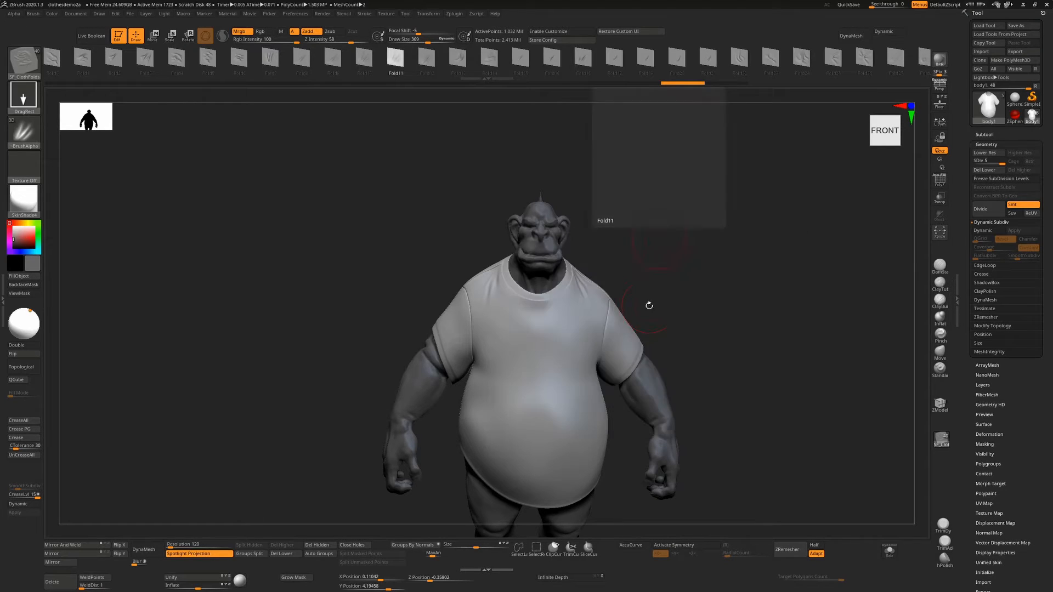
{"action": "right_click_drag", "start_coordinate": [648, 305], "coordinate": [606, 338]}
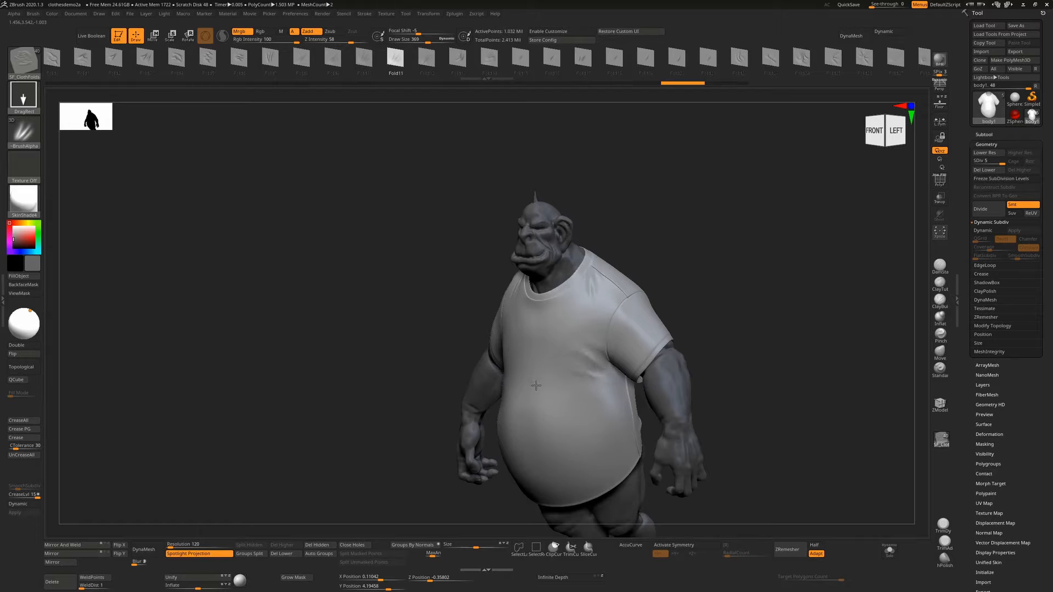
{"action": "right_click_drag", "start_coordinate": [556, 388], "coordinate": [672, 359], "text": "shift"}
Choose the Fold19 alpha and stamp a crease on the character's left side of the belly, below the armpit.
{"action": "key", "text": "m"}
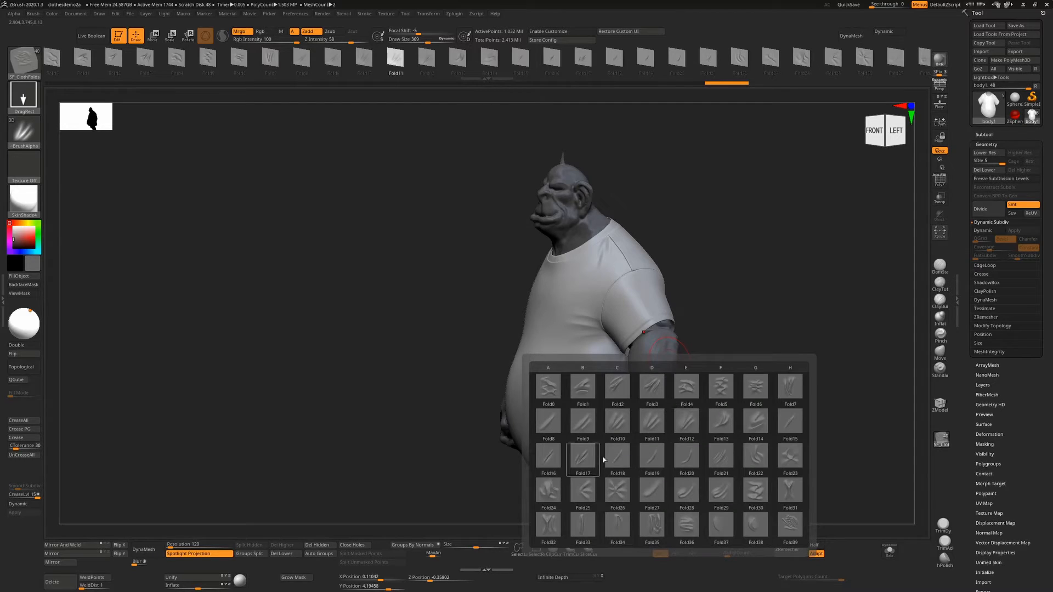
{"action": "left_click", "coordinate": [645, 458]}
{"action": "mouse_move", "coordinate": [575, 353]}
{"action": "left_mouse_down"}
{"action": "mouse_move", "coordinate": [621, 335]}
{"action": "mouse_move", "coordinate": [619, 294]}
{"action": "mouse_move", "coordinate": [586, 280]}
{"action": "left_mouse_up"}
{"action": "mouse_move", "coordinate": [724, 283]}
{"action": "left_mouse_down"}
{"action": "mouse_move", "coordinate": [782, 289]}
{"action": "mouse_move", "coordinate": [768, 306]}
{"action": "left_mouse_up"}
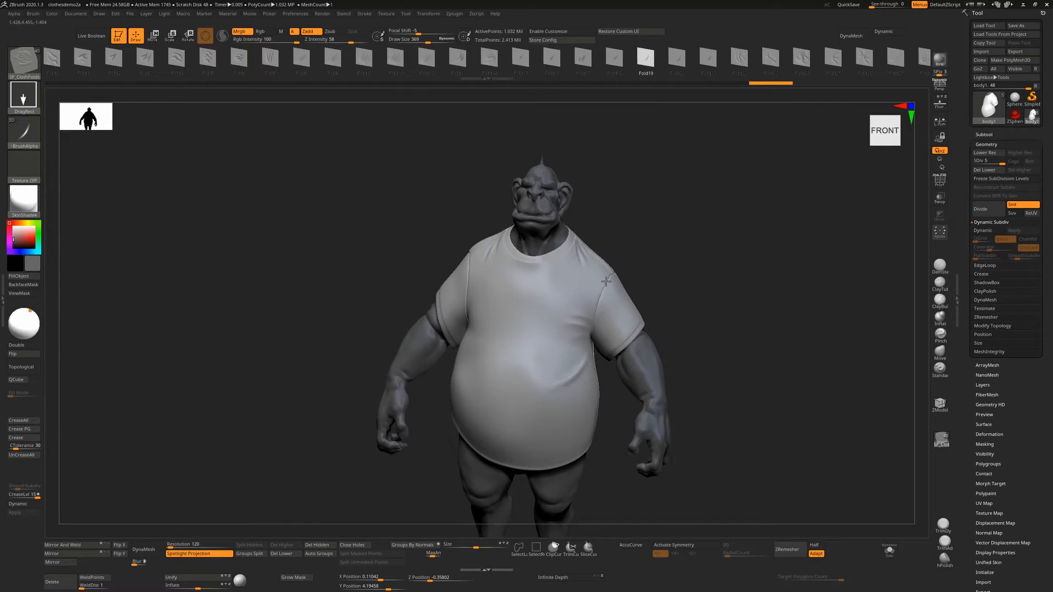
Stamp further Fold19 creases along the character's right side of the shirt front, from below the armpit down the belly.
{"action": "left_click_drag", "start_coordinate": [823, 254], "coordinate": [775, 257]}
{"action": "left_click_drag", "start_coordinate": [592, 367], "coordinate": [623, 331], "text": "shift"}
{"action": "mouse_move", "coordinate": [733, 299]}
{"action": "left_mouse_down", "text": "alt"}
{"action": "mouse_move", "coordinate": [737, 237]}
{"action": "mouse_move", "coordinate": [745, 308]}
{"action": "mouse_move", "coordinate": [717, 308]}
{"action": "left_mouse_up", "text": "alt"}
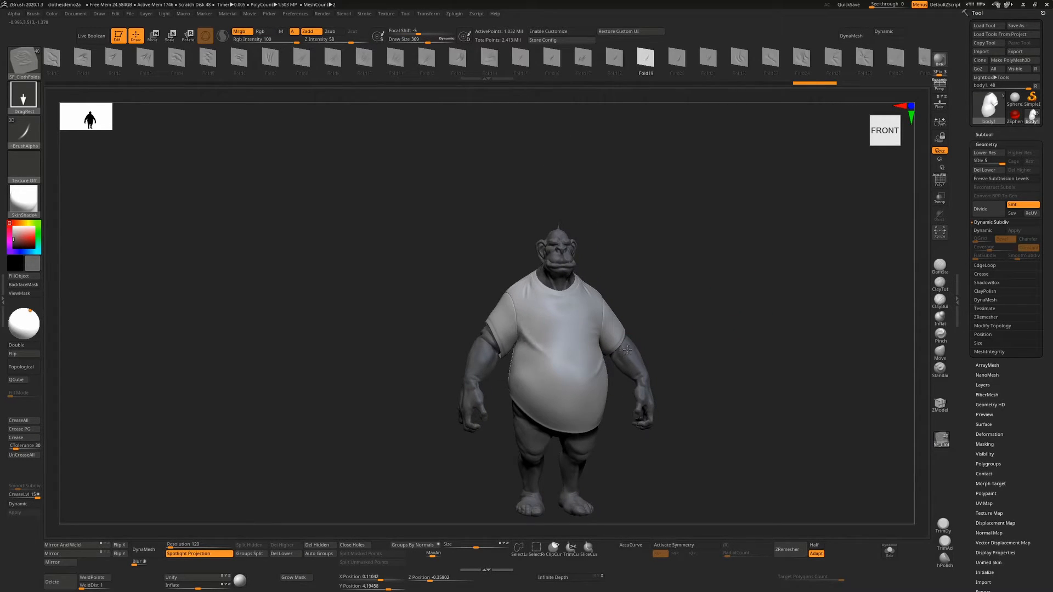
{"action": "left_click_drag", "start_coordinate": [627, 350], "coordinate": [628, 352]}
{"action": "left_click_drag", "start_coordinate": [621, 398], "coordinate": [622, 398]}
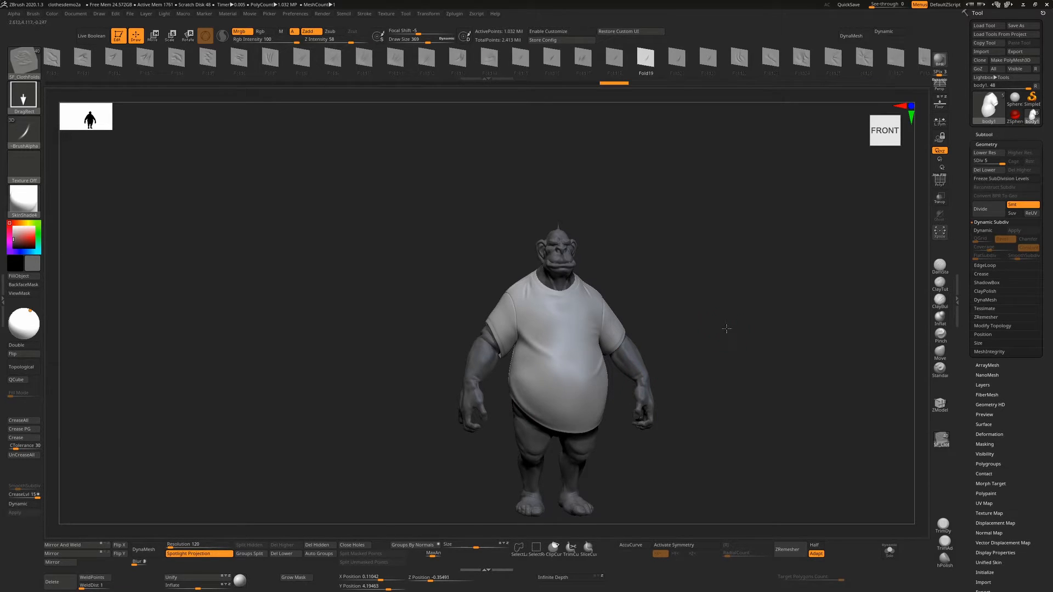
{"action": "left_click_drag", "start_coordinate": [726, 329], "coordinate": [718, 330]}
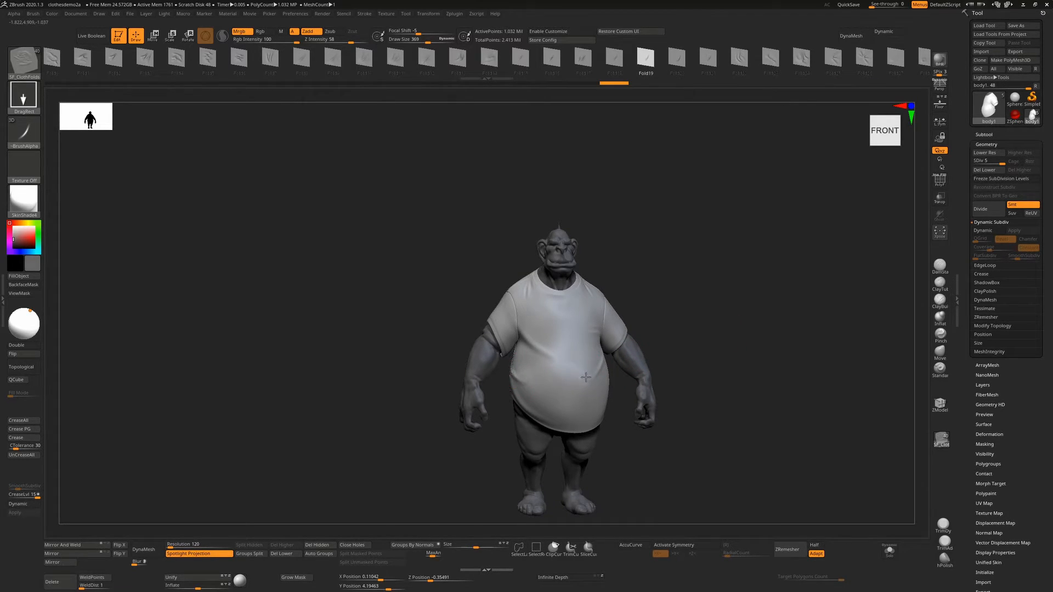
{"action": "left_click_drag", "start_coordinate": [588, 382], "coordinate": [579, 362]}
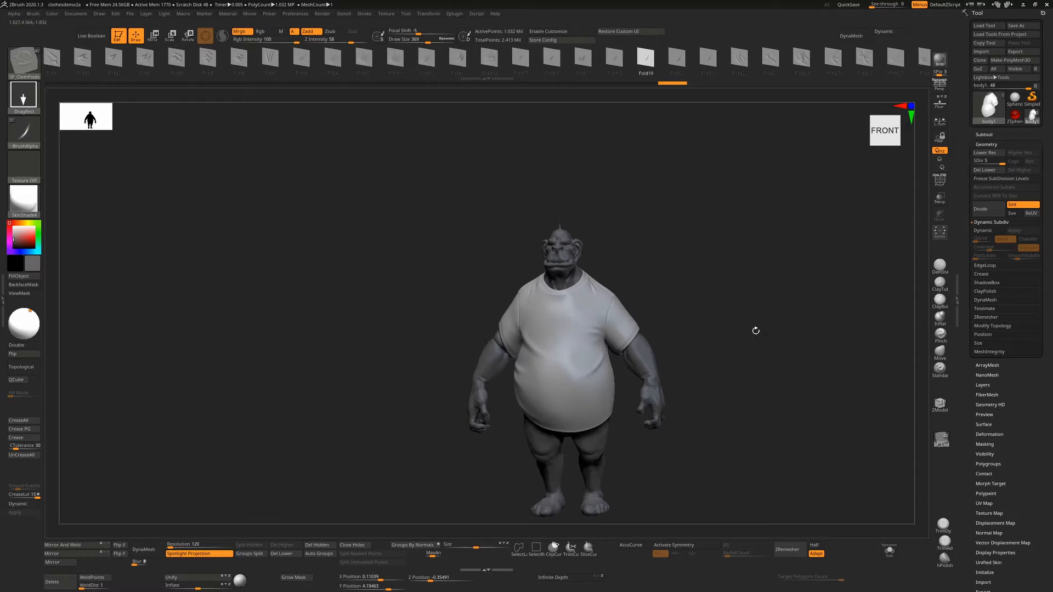
Stamp a diagonal Fold19 crease on the middle of the shirt's back, above the lower-back folds.
{"action": "mouse_move", "coordinate": [748, 336]}
{"action": "left_mouse_down"}
{"action": "mouse_move", "coordinate": [736, 336]}
{"action": "mouse_move", "coordinate": [762, 343]}
{"action": "mouse_move", "coordinate": [743, 353]}
{"action": "mouse_move", "coordinate": [696, 329]}
{"action": "mouse_move", "coordinate": [595, 322]}
{"action": "mouse_move", "coordinate": [605, 321]}
{"action": "left_mouse_up"}
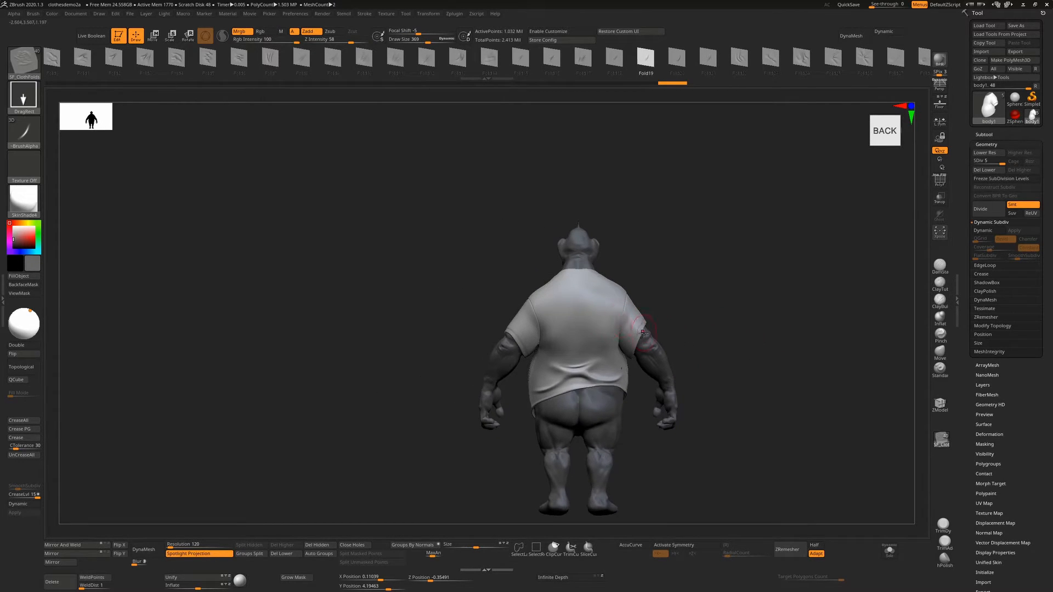
{"action": "key", "text": "m"}
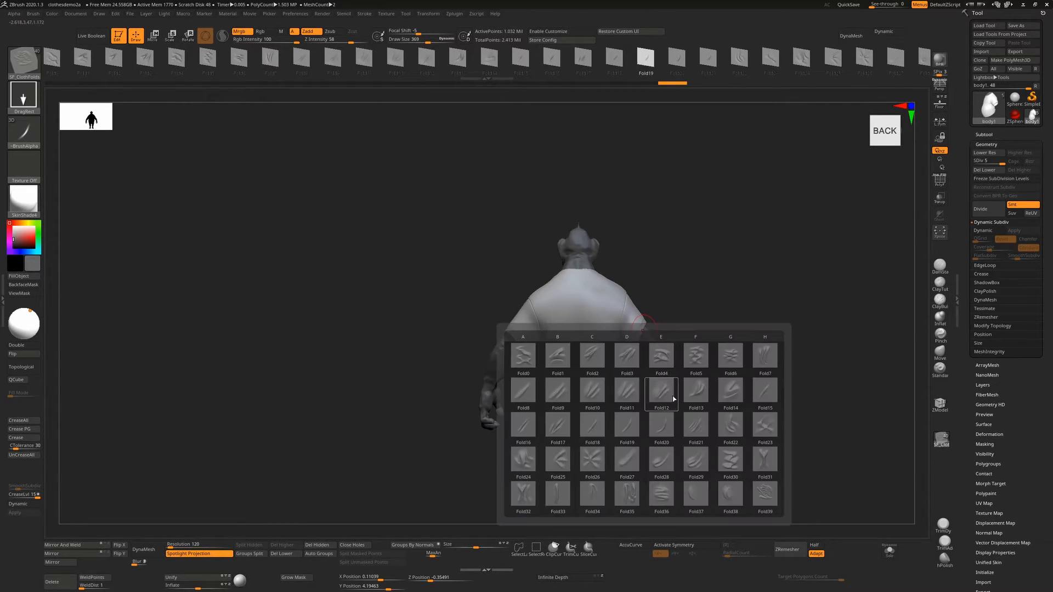
{"action": "left_click", "coordinate": [628, 435]}
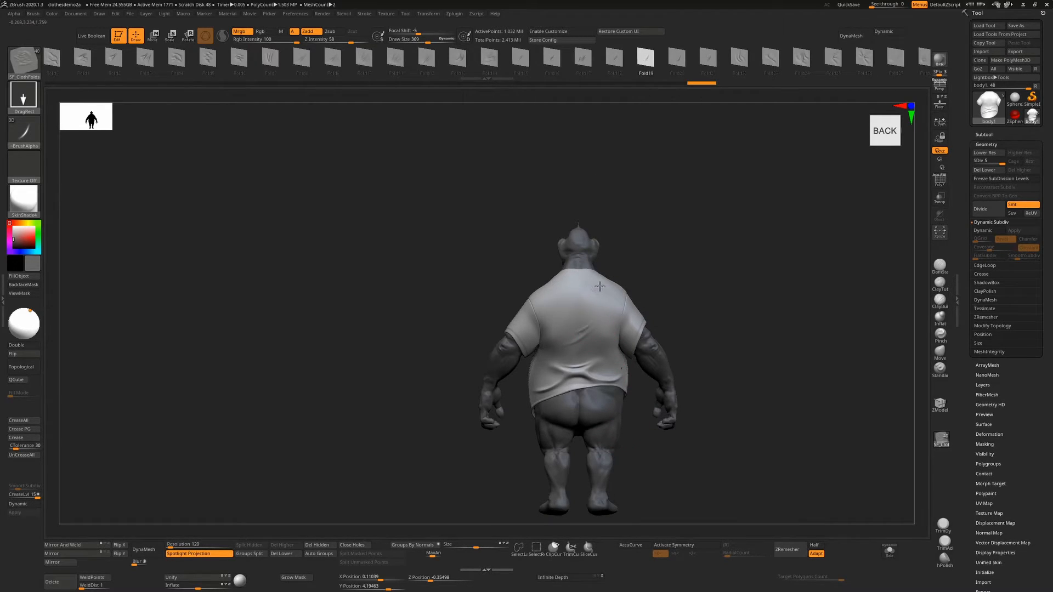
{"action": "left_click_drag", "start_coordinate": [694, 305], "coordinate": [773, 311]}
Stamp Fold19 creases on the upper back beside the left sleeve seam, undoing the last stamp.
{"action": "right_click_drag", "start_coordinate": [598, 284], "coordinate": [548, 328], "text": "ctrl"}
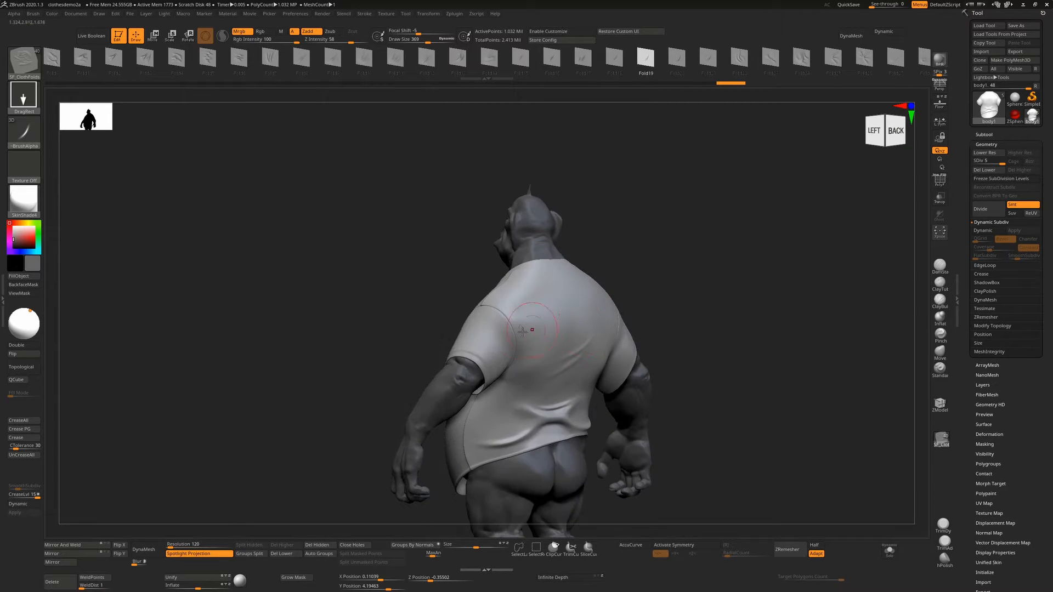
{"action": "left_click_drag", "start_coordinate": [496, 298], "coordinate": [499, 298]}
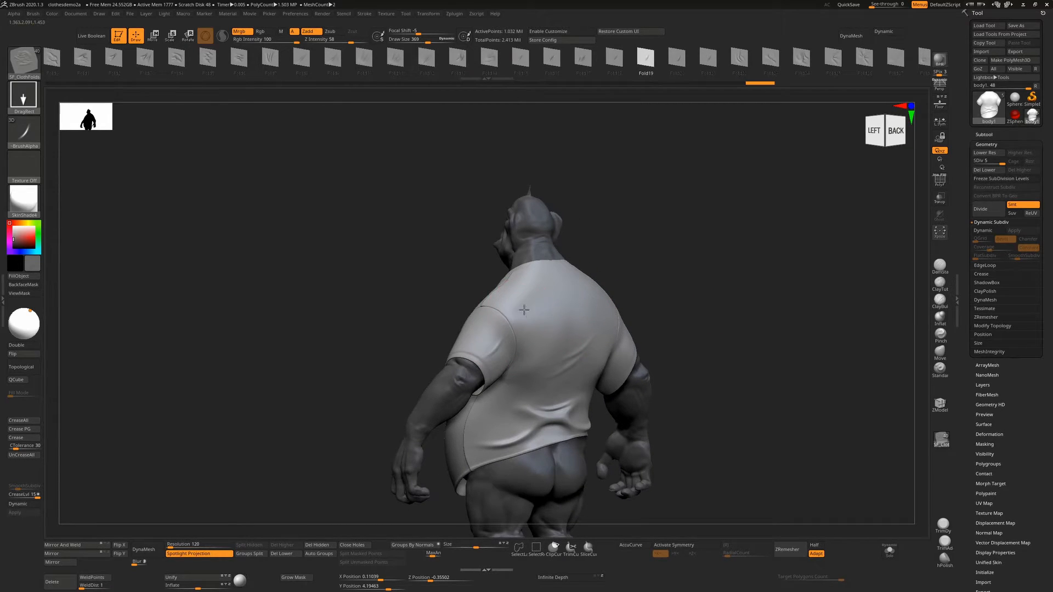
{"action": "right_click_drag", "start_coordinate": [526, 313], "coordinate": [501, 377], "text": "ctrl"}
{"action": "key", "text": "ctrl+z"}
{"action": "left_click_drag", "start_coordinate": [475, 386], "coordinate": [399, 414]}
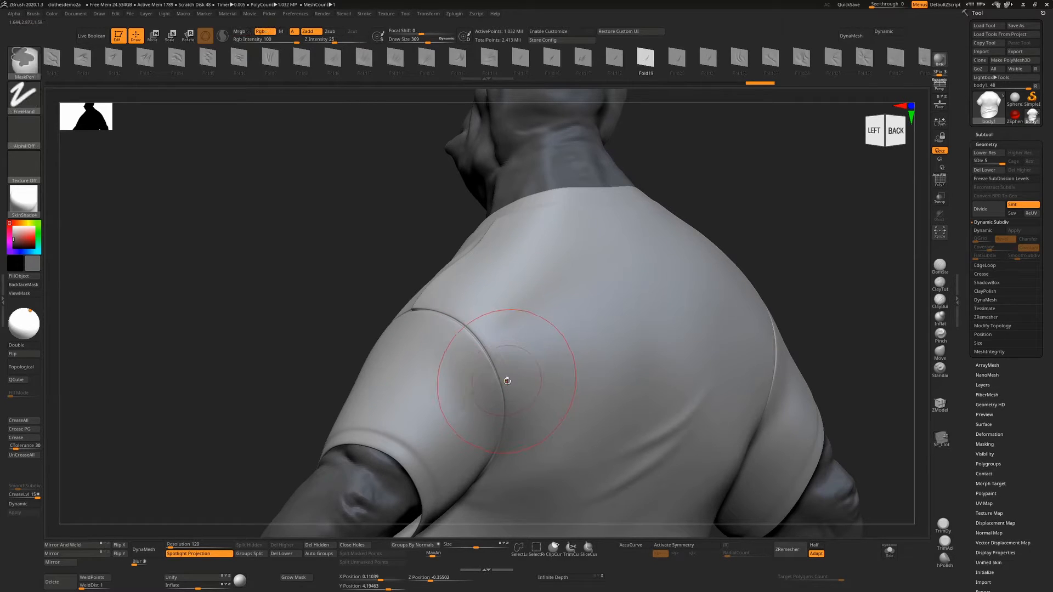
Choose the Fold12 alpha and stamp creases down the back of the left sleeve, undoing one misplaced stamp.
{"action": "key", "text": "m"}
{"action": "left_click", "coordinate": [525, 441]}
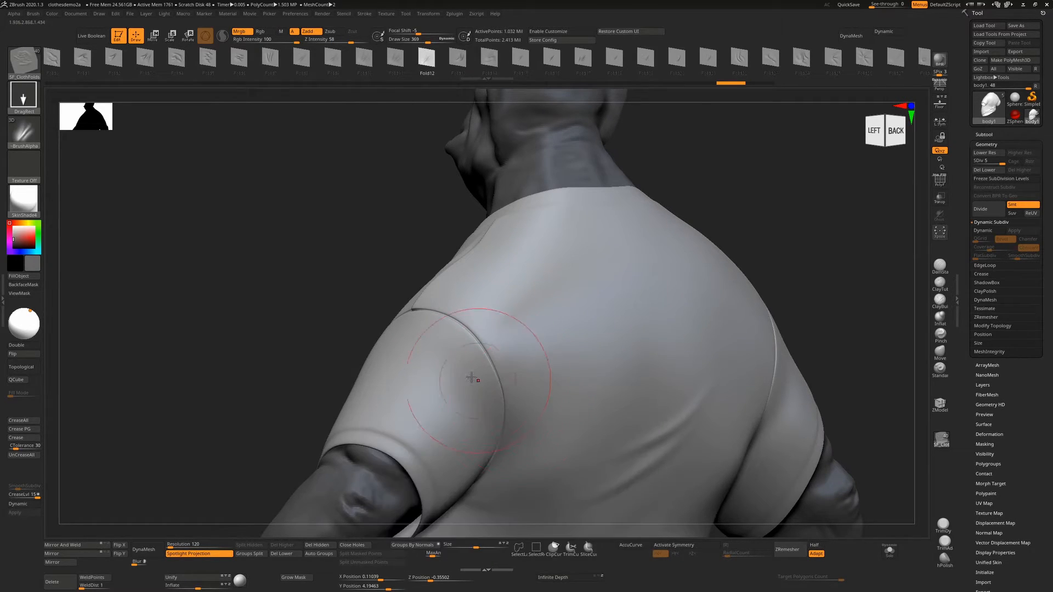
{"action": "mouse_move", "coordinate": [477, 326]}
{"action": "left_mouse_down"}
{"action": "mouse_move", "coordinate": [557, 326]}
{"action": "mouse_move", "coordinate": [463, 334]}
{"action": "mouse_move", "coordinate": [461, 402]}
{"action": "left_mouse_up"}
{"action": "mouse_move", "coordinate": [479, 441]}
{"action": "left_mouse_down"}
{"action": "mouse_move", "coordinate": [418, 475]}
{"action": "mouse_move", "coordinate": [415, 467]}
{"action": "left_mouse_up"}
{"action": "key", "text": "ctrl+z"}
{"action": "mouse_move", "coordinate": [398, 385]}
{"action": "left_mouse_down"}
{"action": "mouse_move", "coordinate": [460, 285]}
{"action": "mouse_move", "coordinate": [502, 286]}
{"action": "mouse_move", "coordinate": [524, 266]}
{"action": "left_mouse_up"}
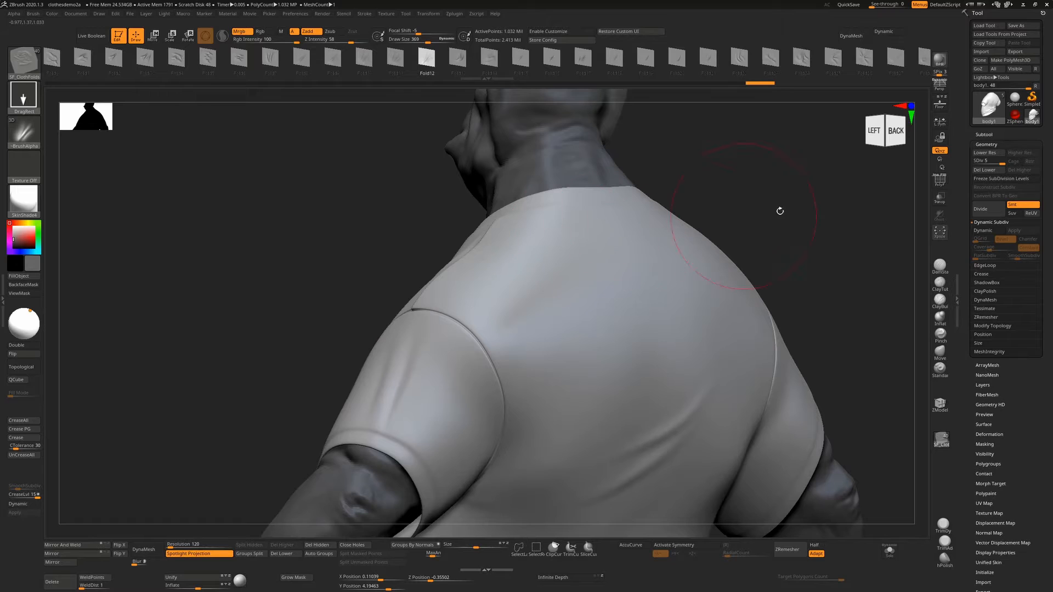
Stamp Fold12 creases on the character's right sleeve and the adjacent side of the shirt.
{"action": "left_click_drag", "start_coordinate": [846, 226], "coordinate": [658, 321], "text": "alt"}
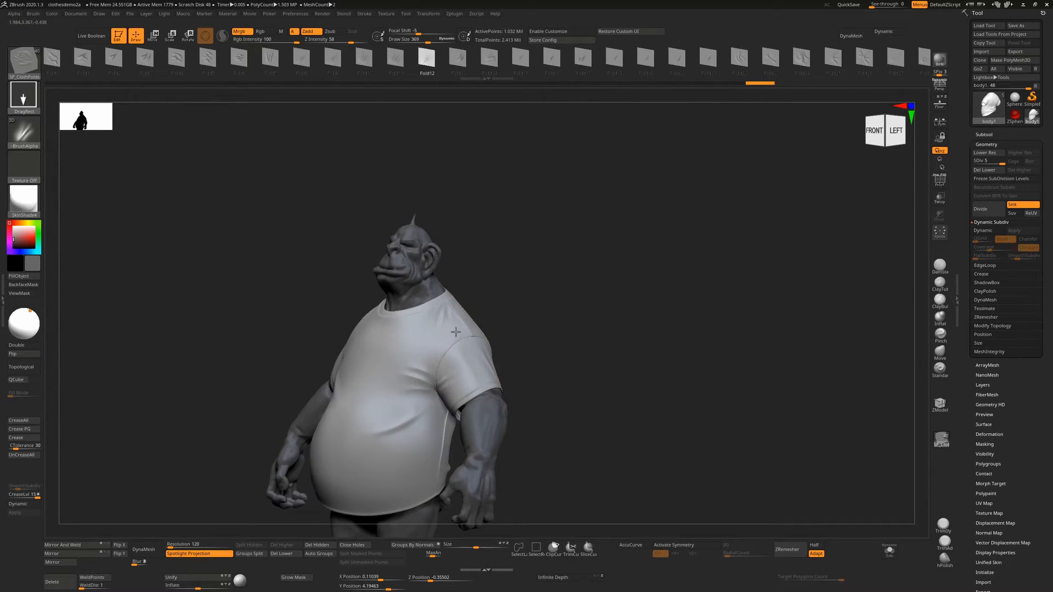
{"action": "left_click_drag", "start_coordinate": [526, 332], "coordinate": [552, 320]}
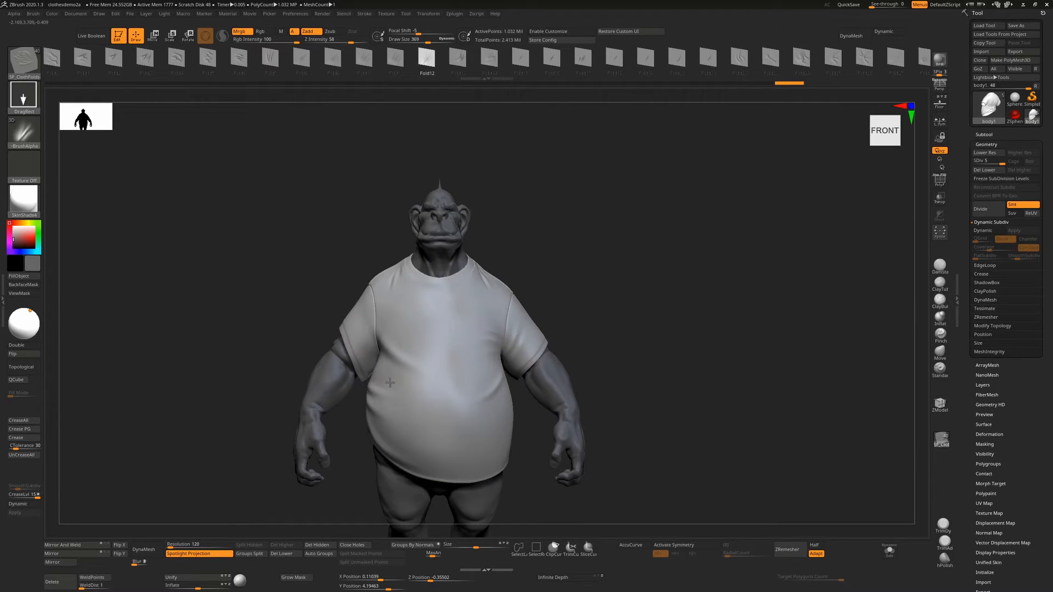
{"action": "left_click_drag", "start_coordinate": [584, 270], "coordinate": [730, 253], "text": "alt"}
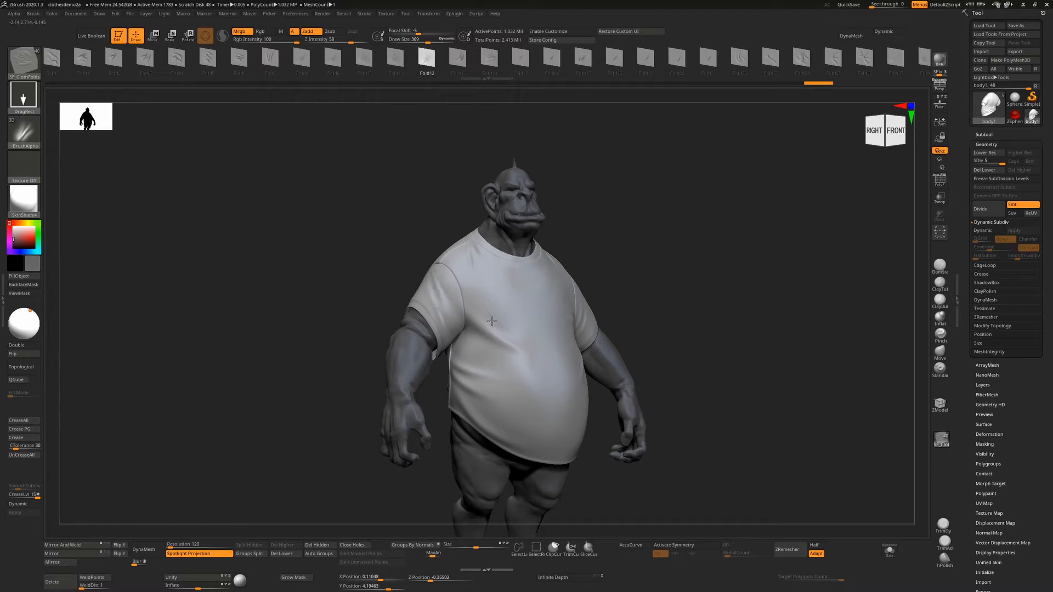
{"action": "left_click_drag", "start_coordinate": [492, 321], "coordinate": [579, 321]}
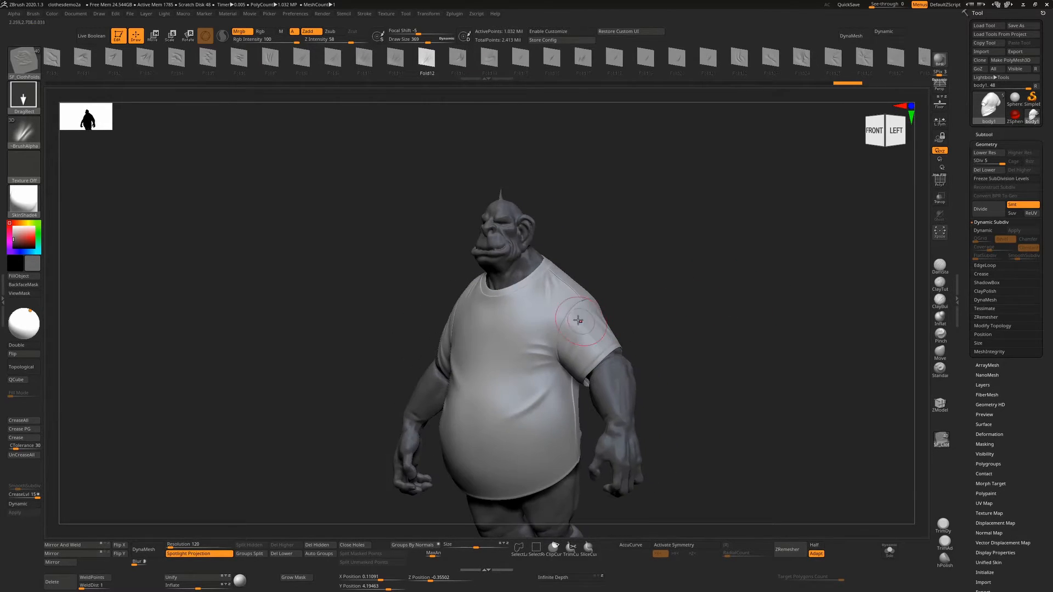
Stamp more Fold12 creases on the character's left side of the shirt front, running toward the armpit.
{"action": "left_click_drag", "start_coordinate": [523, 362], "coordinate": [554, 327]}
{"action": "mouse_move", "coordinate": [677, 311]}
{"action": "left_mouse_down", "text": "shift"}
{"action": "mouse_move", "coordinate": [729, 296]}
{"action": "mouse_move", "coordinate": [684, 324]}
{"action": "left_mouse_up", "text": "shift"}
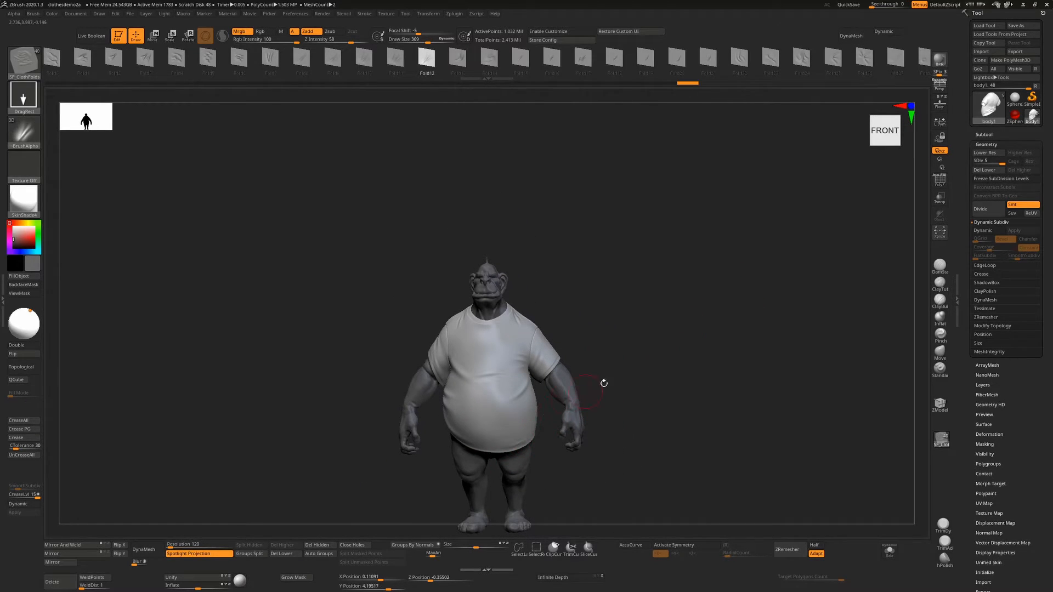
{"action": "left_click_drag", "start_coordinate": [604, 383], "coordinate": [522, 373]}
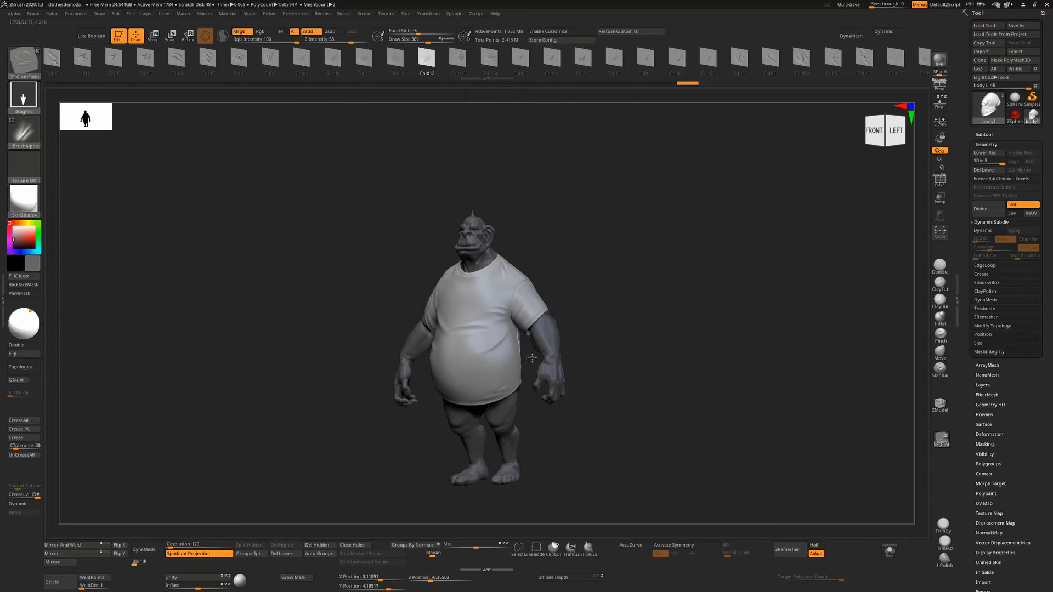
{"action": "mouse_move", "coordinate": [651, 308]}
{"action": "left_mouse_down"}
{"action": "mouse_move", "coordinate": [702, 305]}
{"action": "mouse_move", "coordinate": [693, 337]}
{"action": "mouse_move", "coordinate": [682, 335]}
{"action": "mouse_move", "coordinate": [696, 312]}
{"action": "mouse_move", "coordinate": [712, 324]}
{"action": "mouse_move", "coordinate": [540, 373]}
{"action": "mouse_move", "coordinate": [714, 312]}
{"action": "mouse_move", "coordinate": [724, 332]}
{"action": "mouse_move", "coordinate": [656, 346]}
{"action": "mouse_move", "coordinate": [646, 315]}
{"action": "left_mouse_up"}
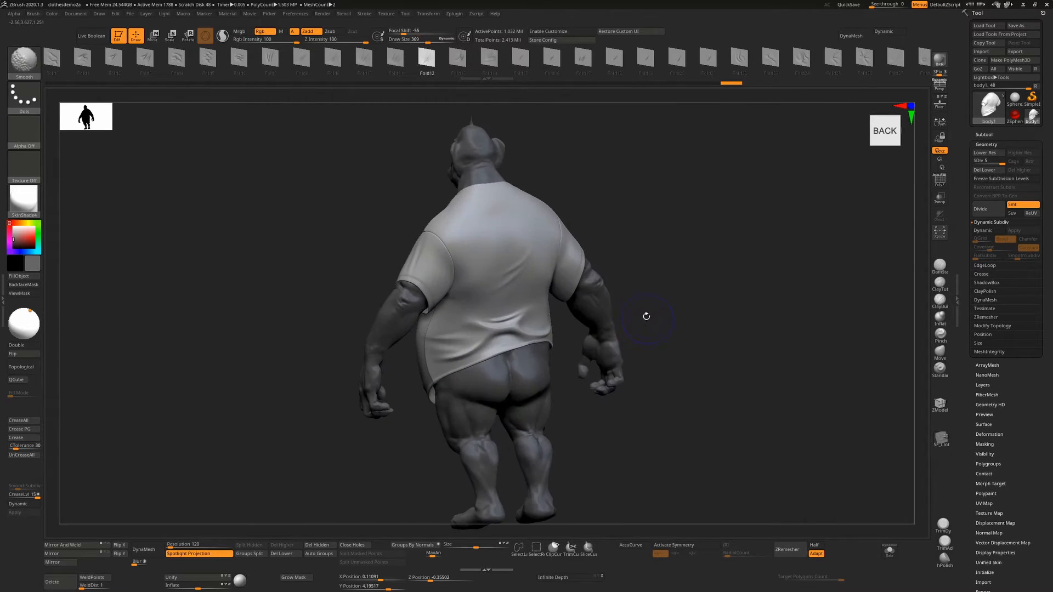
Step the shirt down to subdivision level 2 and back up to level 5 to compare the folds.
{"action": "key", "text": "shift+d"}
{"action": "key", "text": "shift+d"}
{"action": "key", "text": "shift+d"}
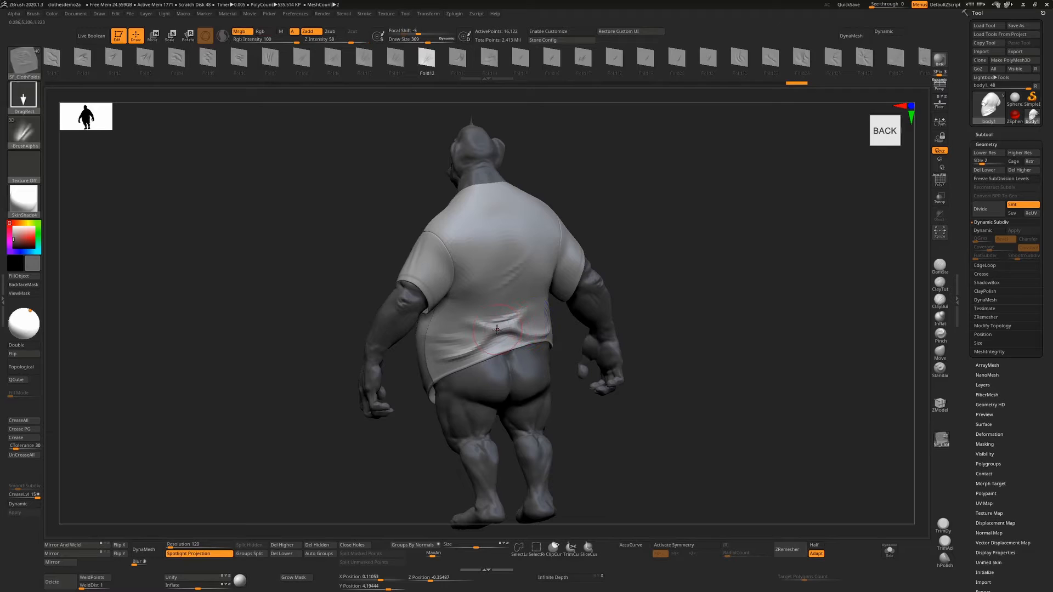
{"action": "key", "text": "d"}
{"action": "key", "text": "d"}
{"action": "key", "text": "d"}
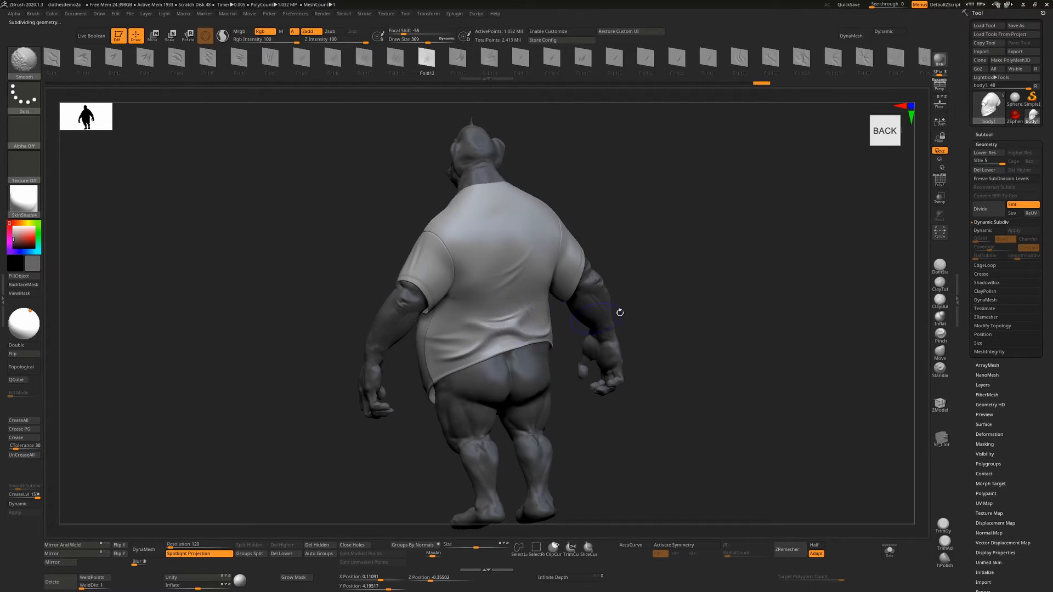
Stamp more Fold12 creases around the character's right shoulder and horizontally across the front of the belly.
{"action": "left_click_drag", "start_coordinate": [620, 313], "coordinate": [689, 258]}
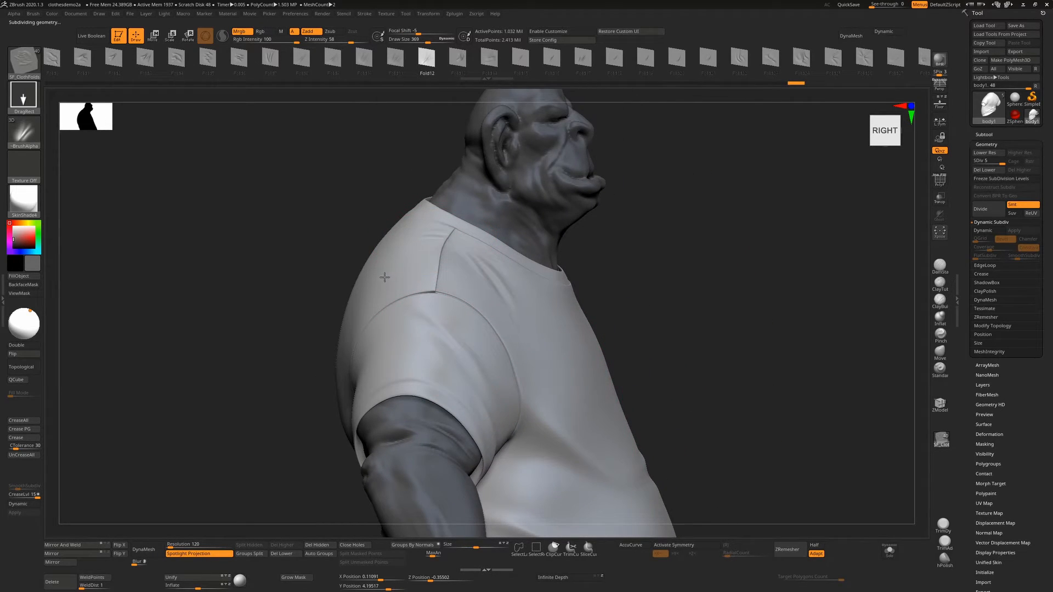
{"action": "mouse_move", "coordinate": [757, 296]}
{"action": "left_mouse_down"}
{"action": "mouse_move", "coordinate": [724, 229]}
{"action": "mouse_move", "coordinate": [775, 266]}
{"action": "left_mouse_up"}
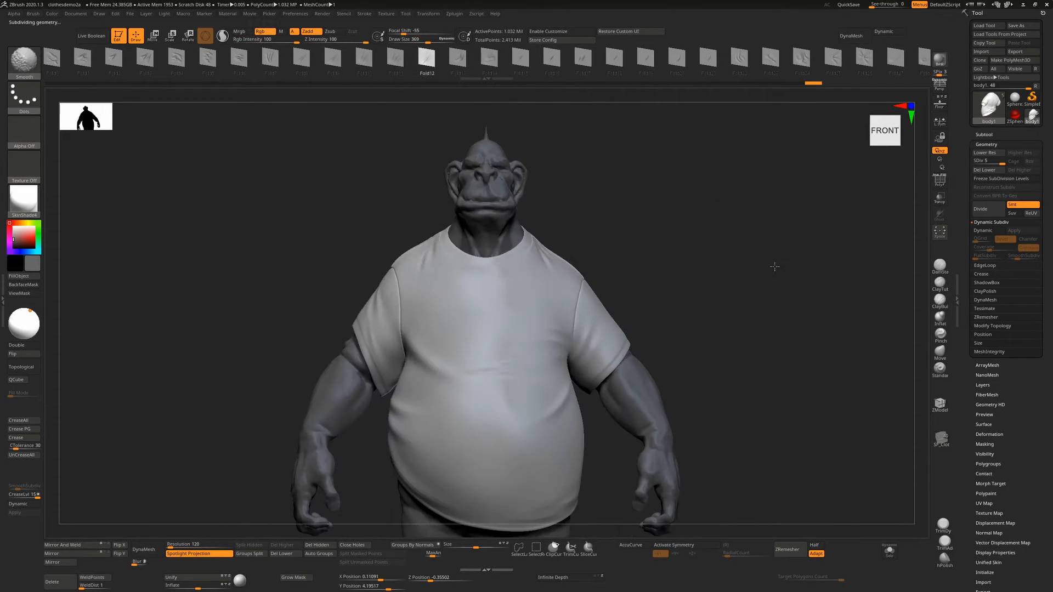
{"action": "left_click_drag", "start_coordinate": [741, 317], "coordinate": [730, 351], "text": "alt"}
{"action": "left_click_drag", "start_coordinate": [721, 355], "coordinate": [739, 325], "text": "alt"}
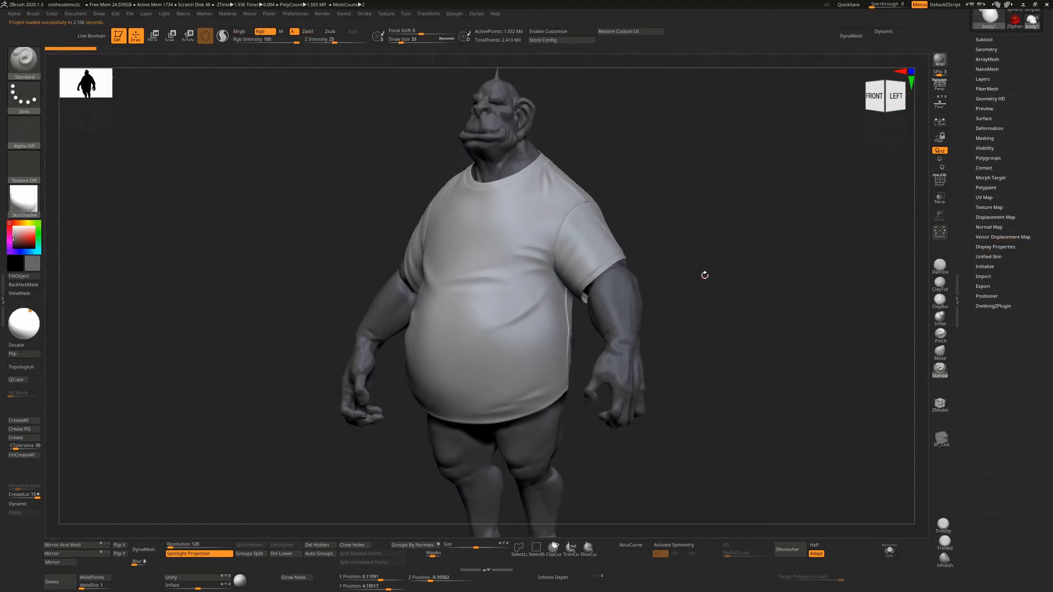
Display the shirt's polygroup wireframe and isolate the main cloth panels, hiding the seam polygroups.
{"action": "mouse_move", "coordinate": [787, 305]}
{"action": "left_mouse_down", "text": "alt"}
{"action": "mouse_move", "coordinate": [782, 326]}
{"action": "mouse_move", "coordinate": [700, 294]}
{"action": "left_mouse_up", "text": "alt"}
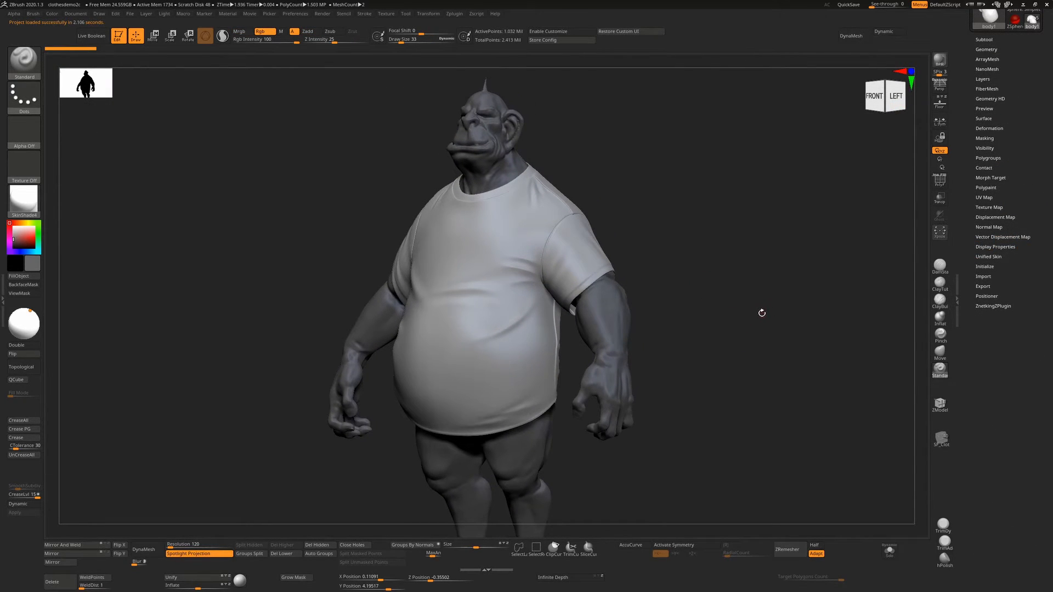
{"action": "left_click_drag", "start_coordinate": [762, 312], "coordinate": [764, 312]}
{"action": "key", "text": "shift+f"}
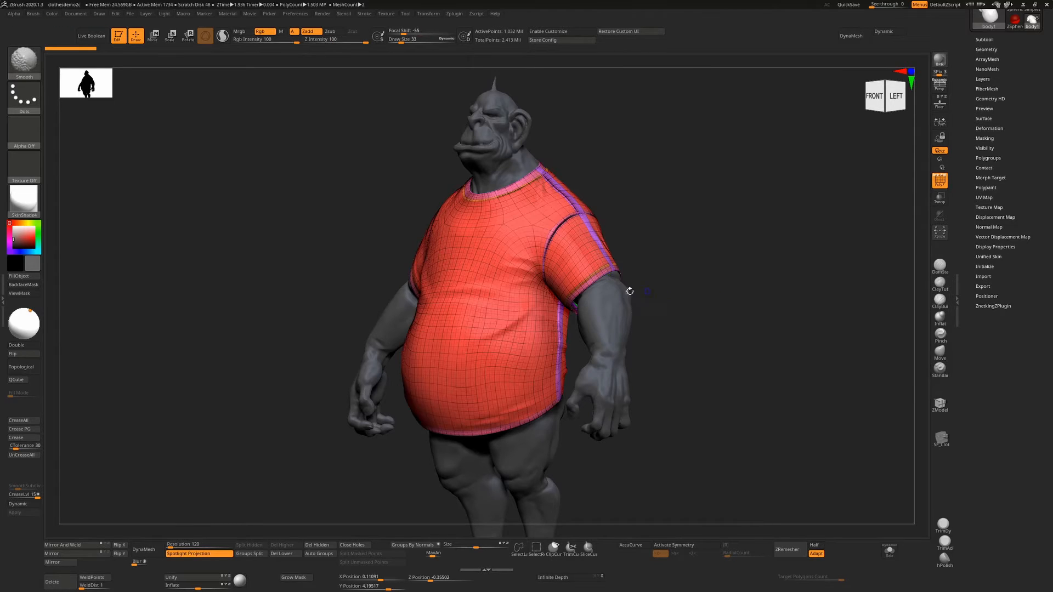
{"action": "key", "text": "ctrl+shift"}
{"action": "left_click", "coordinate": [524, 318], "text": "ctrl+shift"}
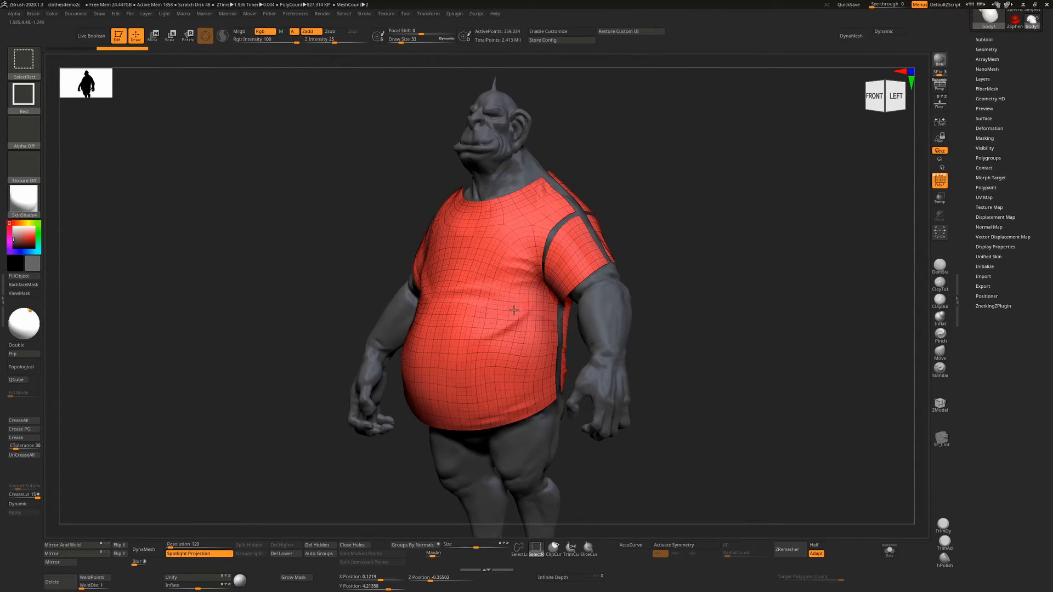
Hide the main cloth panels, mask the remaining seam polygroups, and unhide the whole shirt.
{"action": "left_click", "coordinate": [514, 310], "text": "ctrl+shift"}
{"action": "mouse_move", "coordinate": [701, 225]}
{"action": "left_mouse_down"}
{"action": "mouse_move", "coordinate": [712, 254]}
{"action": "mouse_move", "coordinate": [744, 272]}
{"action": "left_mouse_up"}
{"action": "left_click", "coordinate": [600, 228], "text": "ctrl+shift"}
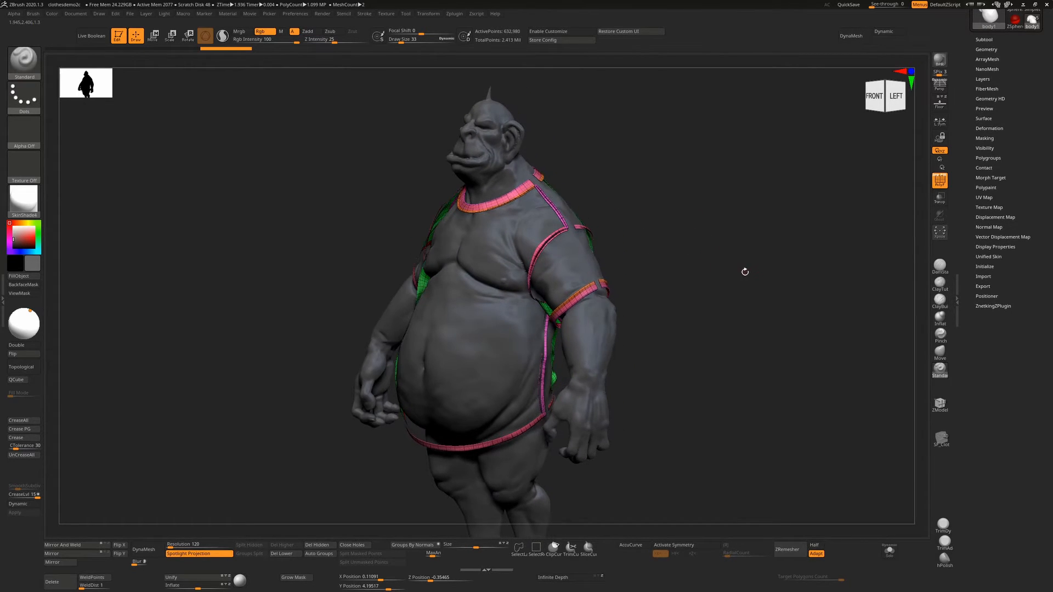
{"action": "left_click", "coordinate": [698, 280], "text": "ctrl"}
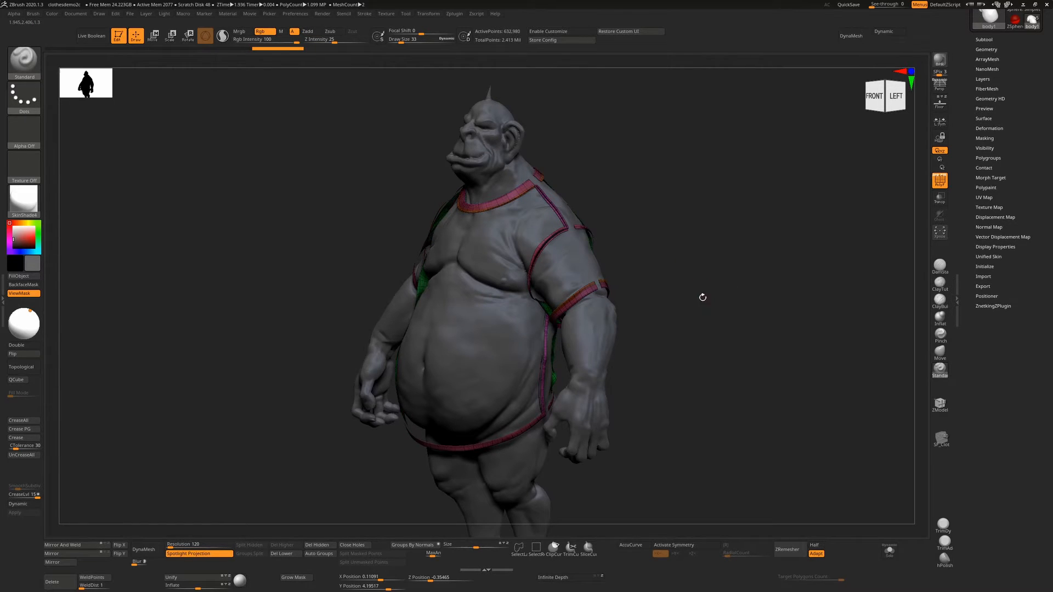
{"action": "key", "text": "ctrl+shift"}
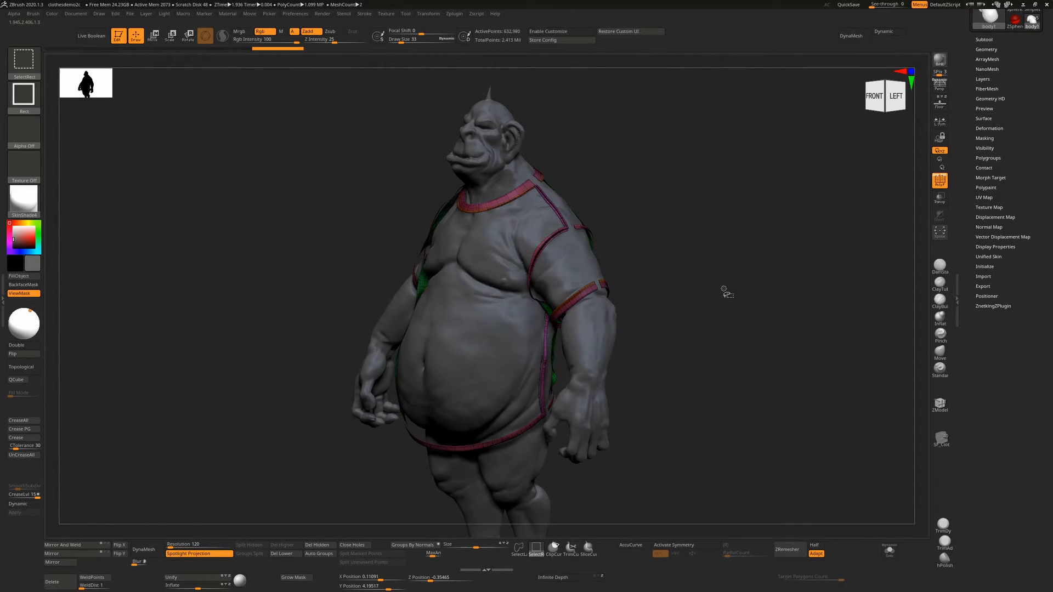
{"action": "left_click", "coordinate": [724, 291], "text": "ctrl+shift"}
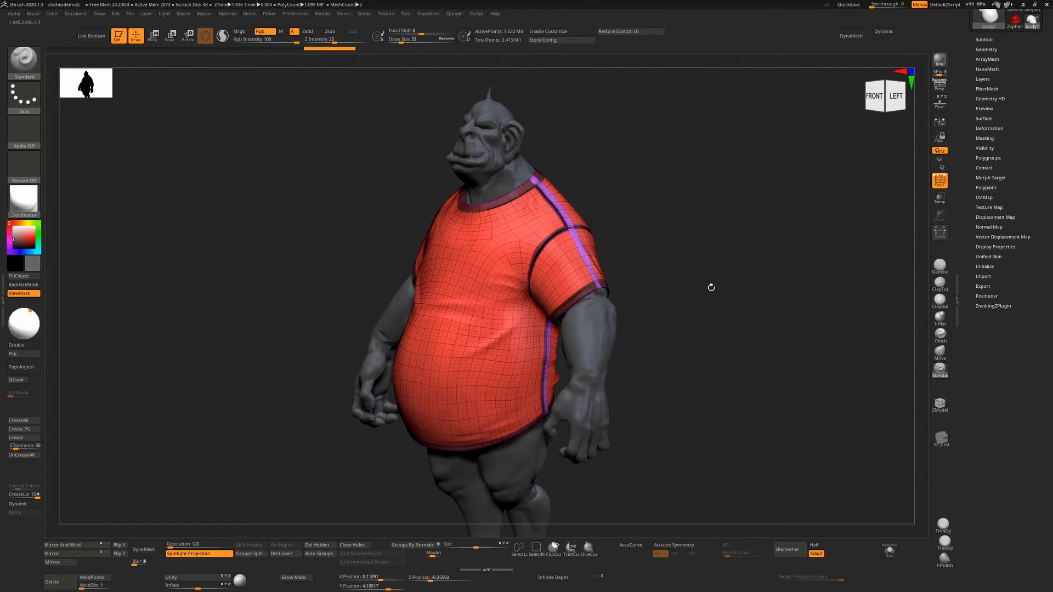
Turn off the polygroup wireframe and paint the mask over the gaps in the shoulder seams, sleeve cuffs and collar.
{"action": "left_click_drag", "start_coordinate": [712, 288], "coordinate": [663, 299]}
{"action": "key", "text": "shift+f"}
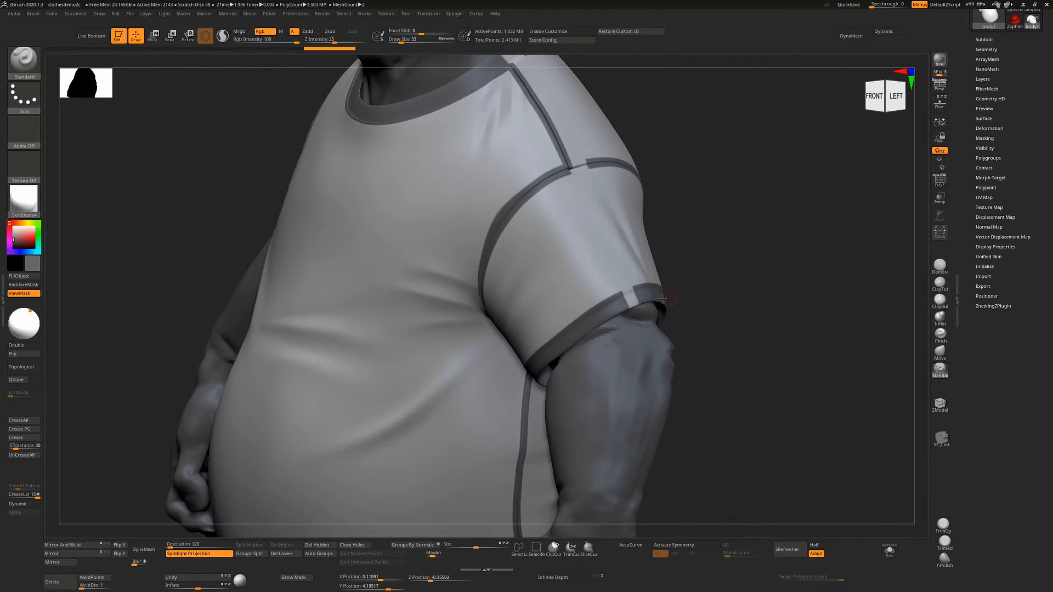
{"action": "key", "text": "ctrl"}
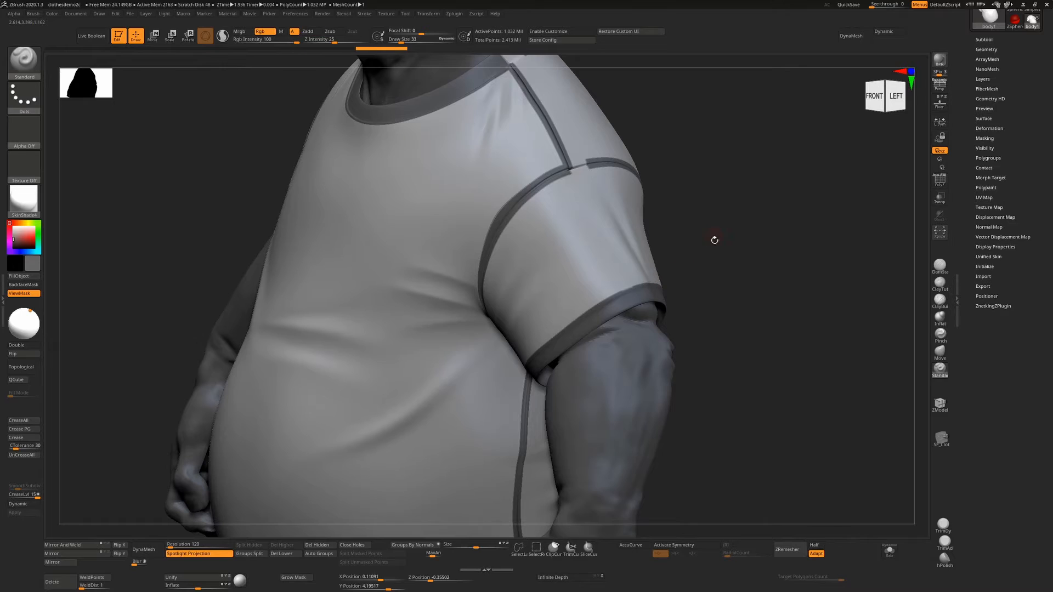
{"action": "left_click_drag", "start_coordinate": [712, 238], "coordinate": [741, 277]}
{"action": "key", "text": "ctrl"}
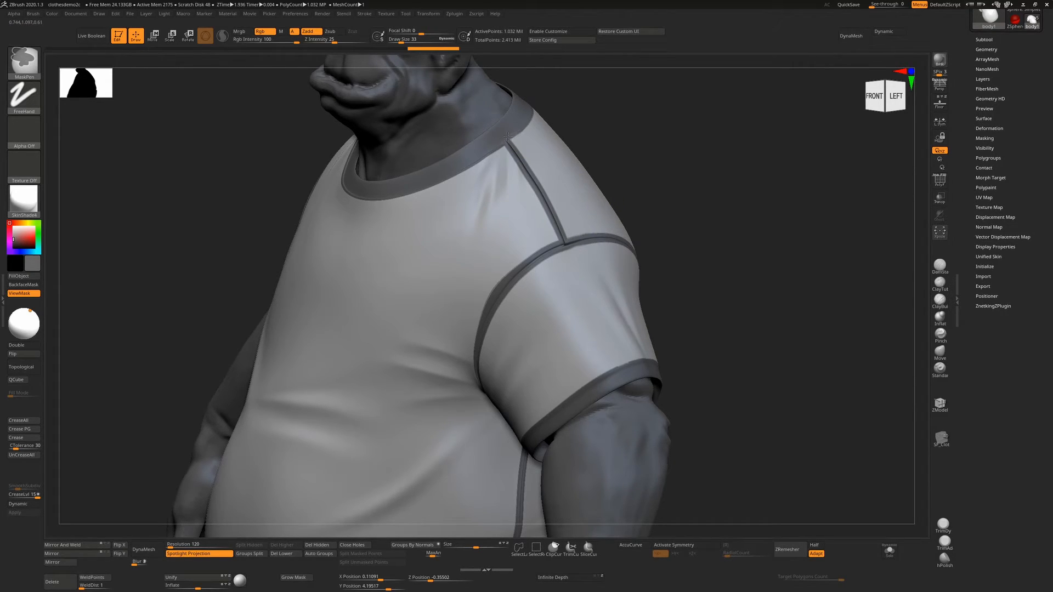
{"action": "left_click_drag", "start_coordinate": [705, 195], "coordinate": [488, 189]}
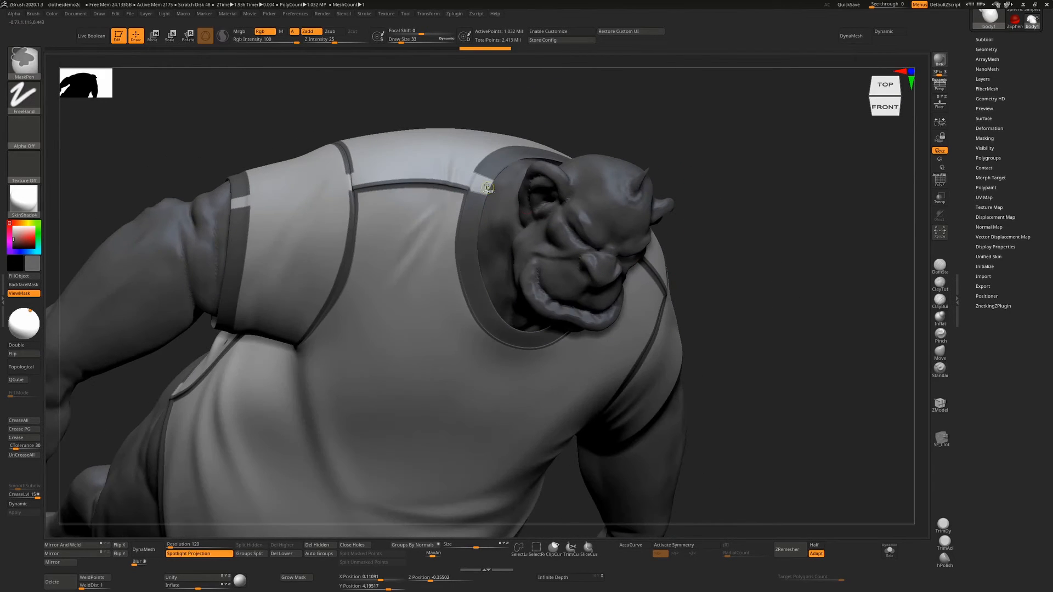
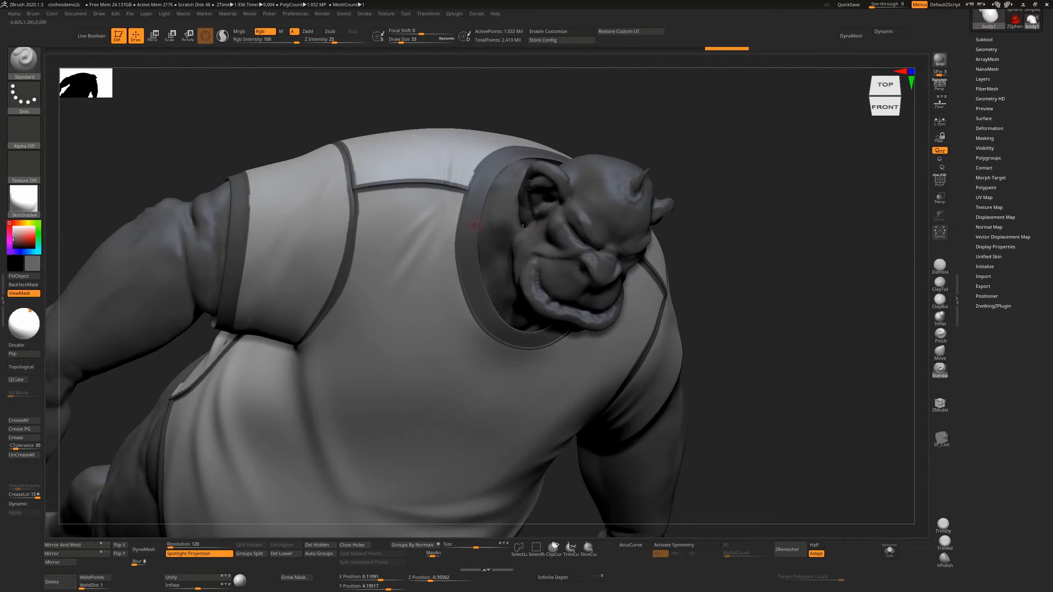
{"action": "mouse_move", "coordinate": [812, 280]}
{"action": "left_mouse_down"}
{"action": "mouse_move", "coordinate": [789, 230]}
{"action": "mouse_move", "coordinate": [757, 228]}
{"action": "mouse_move", "coordinate": [599, 271]}
{"action": "mouse_move", "coordinate": [603, 318]}
{"action": "left_mouse_up"}
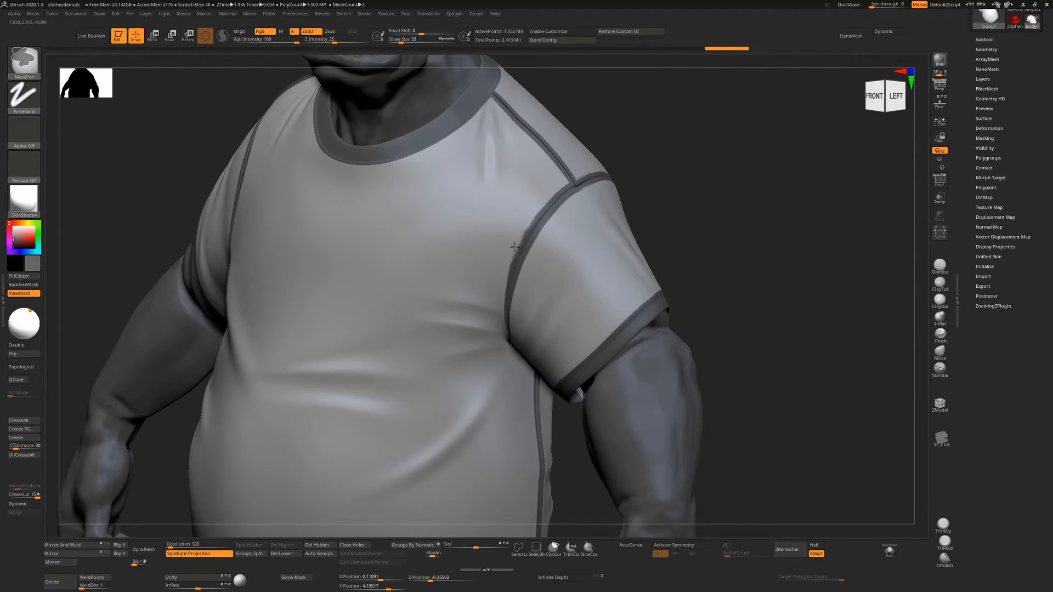
{"action": "left_click_drag", "start_coordinate": [647, 181], "coordinate": [727, 177]}
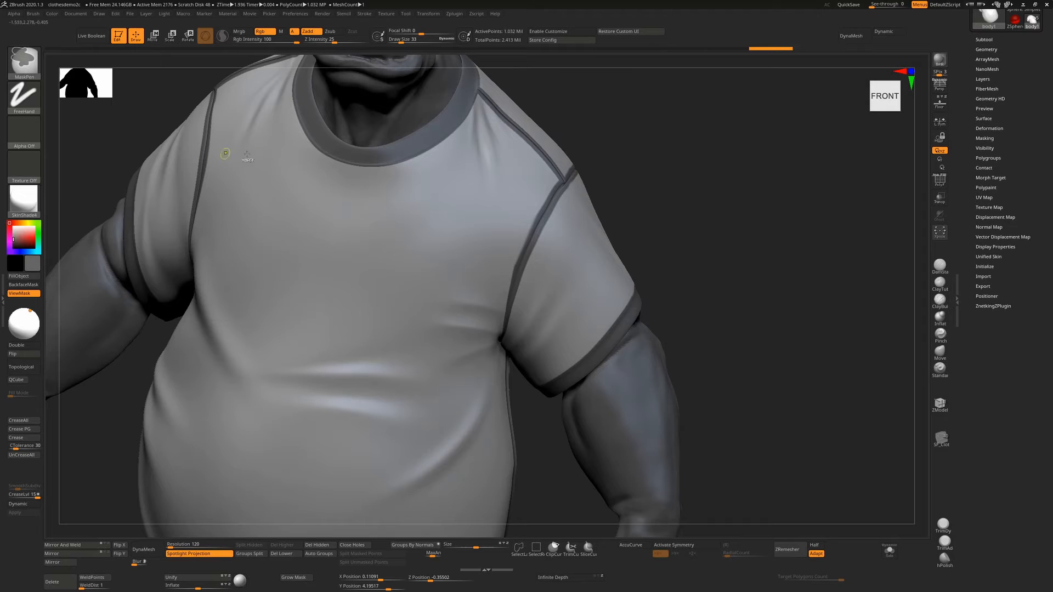
{"action": "mouse_move", "coordinate": [567, 132]}
{"action": "left_mouse_down"}
{"action": "mouse_move", "coordinate": [587, 159]}
{"action": "mouse_move", "coordinate": [606, 163]}
{"action": "left_mouse_up"}
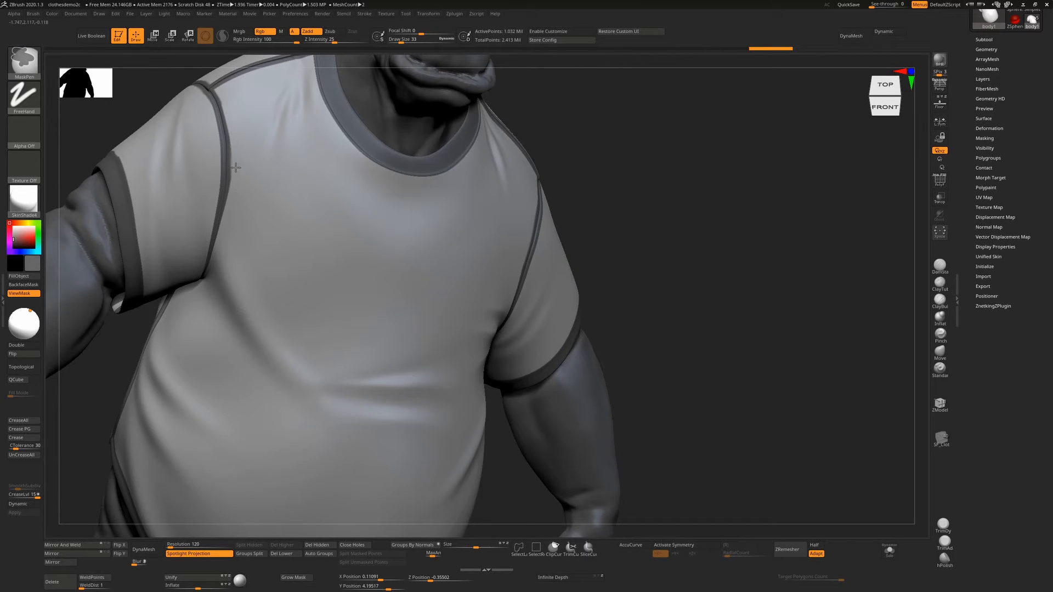
{"action": "left_click_drag", "start_coordinate": [667, 211], "coordinate": [705, 294]}
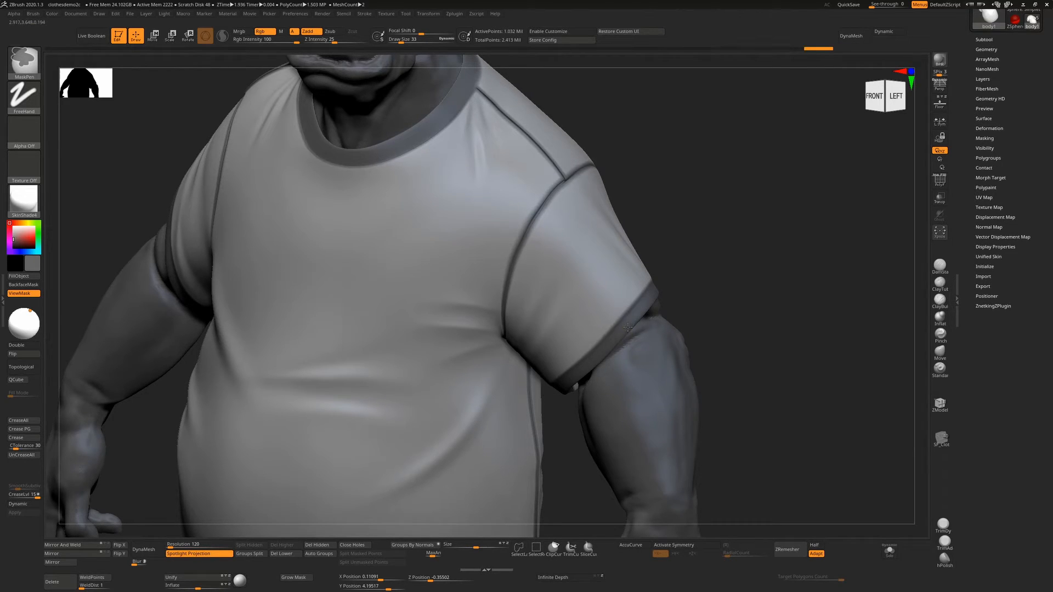
{"action": "mouse_move", "coordinate": [771, 294]}
{"action": "left_mouse_down"}
{"action": "mouse_move", "coordinate": [710, 318]}
{"action": "mouse_move", "coordinate": [691, 296]}
{"action": "mouse_move", "coordinate": [665, 315]}
{"action": "left_mouse_up"}
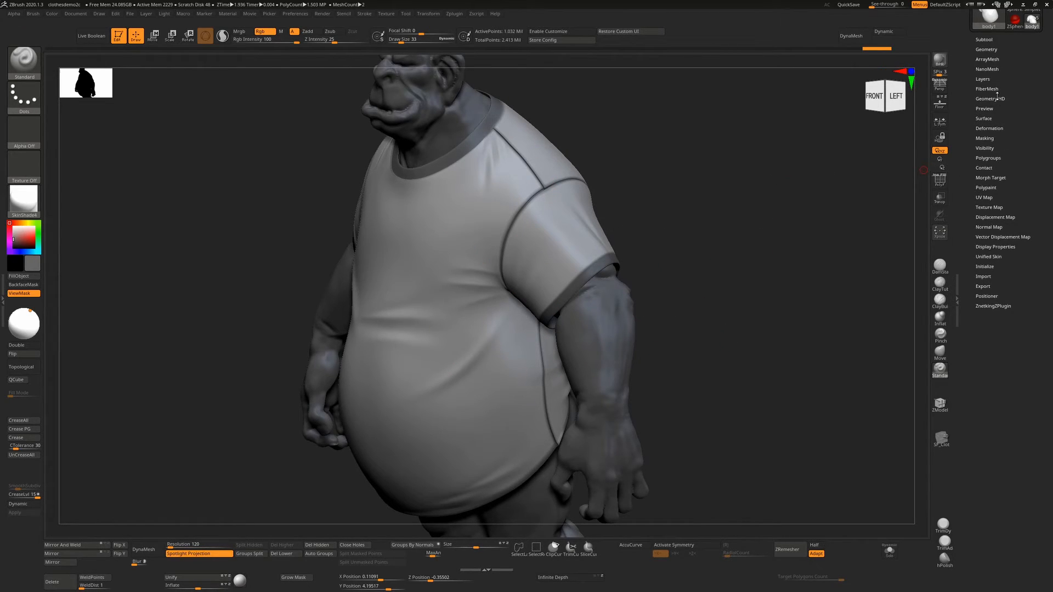
Open NoiseMaker for the shirt's surface and set the Noise Scale to 0.
{"action": "left_click", "coordinate": [984, 118]}
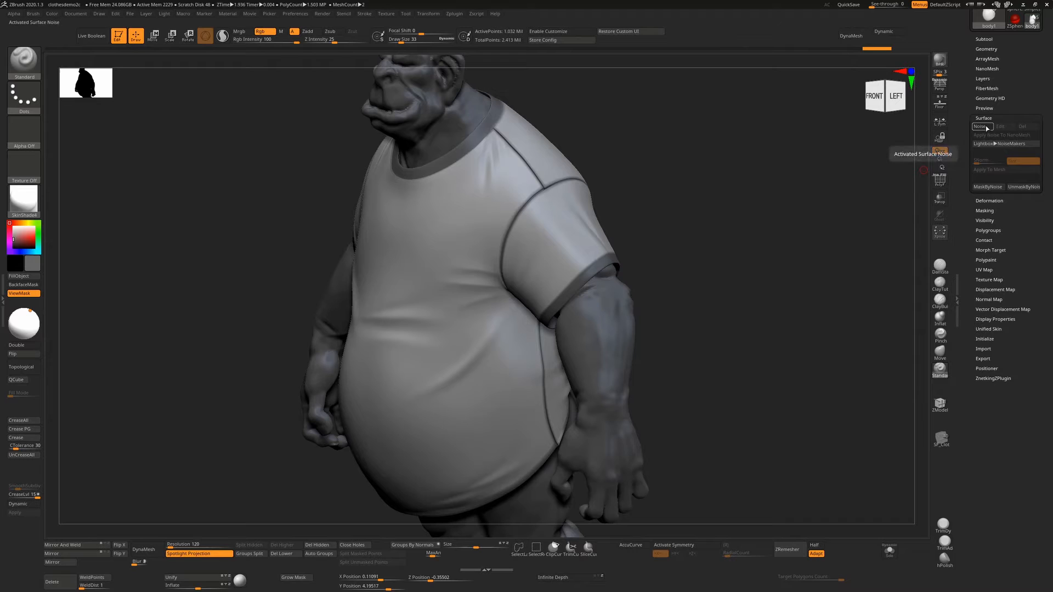
{"action": "left_click", "coordinate": [986, 129]}
{"action": "left_click_drag", "start_coordinate": [829, 273], "coordinate": [878, 214]}
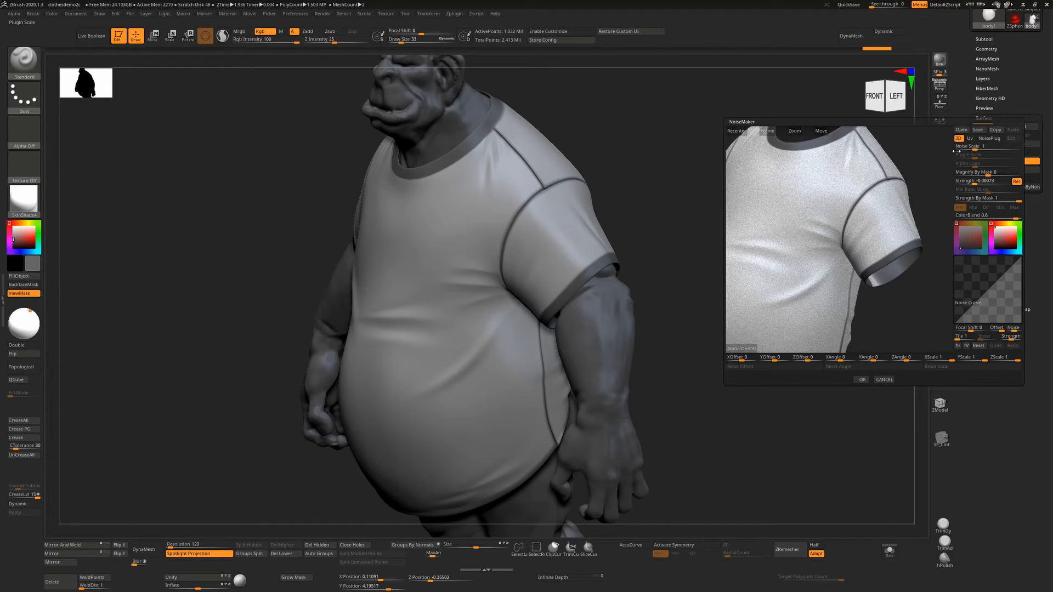
{"action": "left_click_drag", "start_coordinate": [900, 198], "coordinate": [888, 214], "text": "alt"}
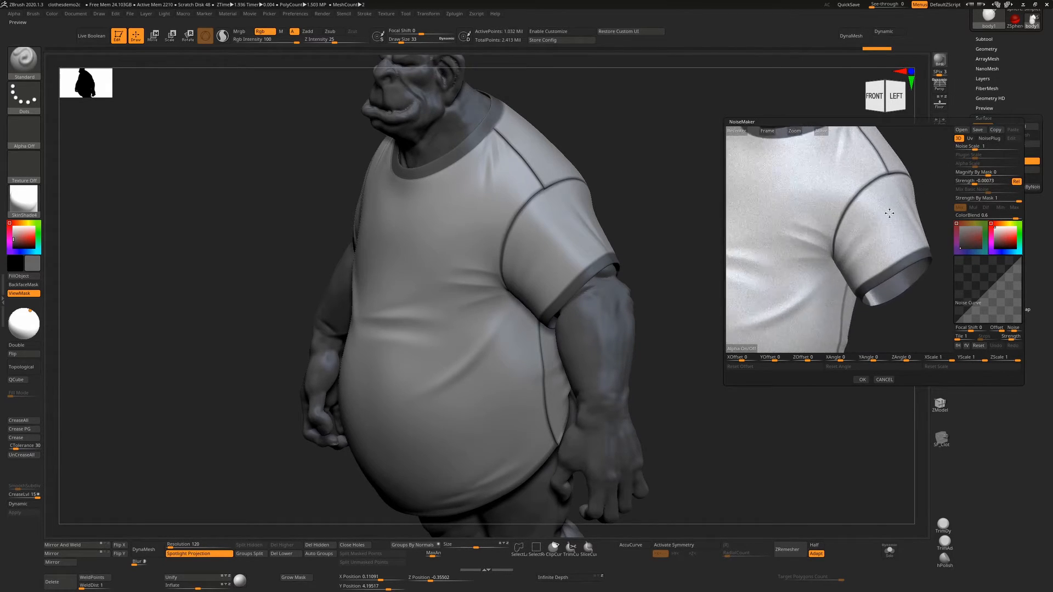
{"action": "left_click_drag", "start_coordinate": [971, 146], "coordinate": [963, 147]}
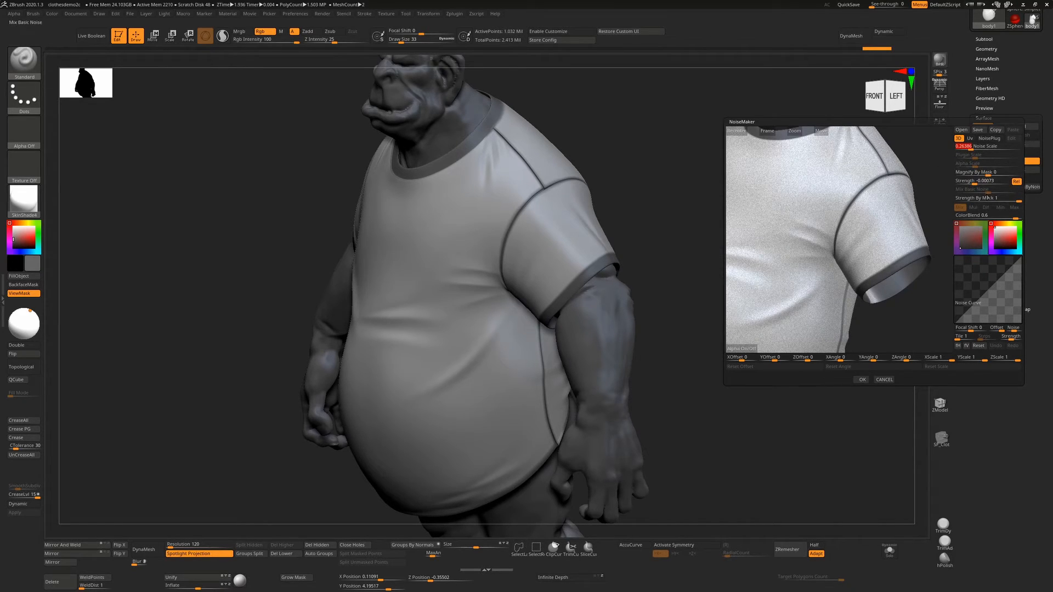
{"action": "left_click_drag", "start_coordinate": [963, 146], "coordinate": [947, 150]}
Load Fabric018_2K_Roughness.jpg as the alpha for the surface noise.
{"action": "left_click", "coordinate": [749, 350]}
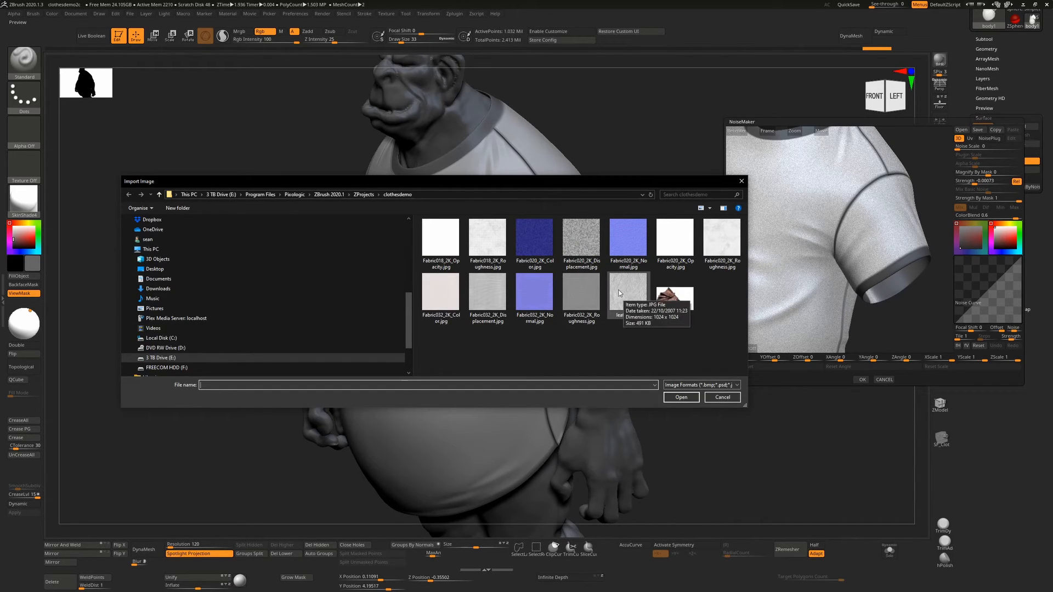
{"action": "left_click", "coordinate": [480, 289]}
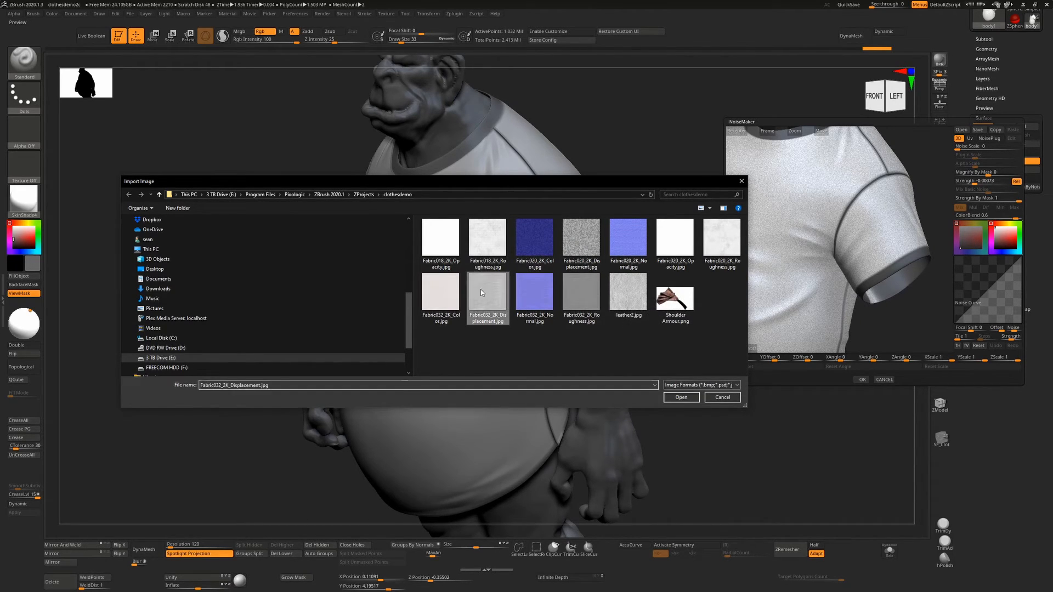
{"action": "left_click", "coordinate": [449, 293]}
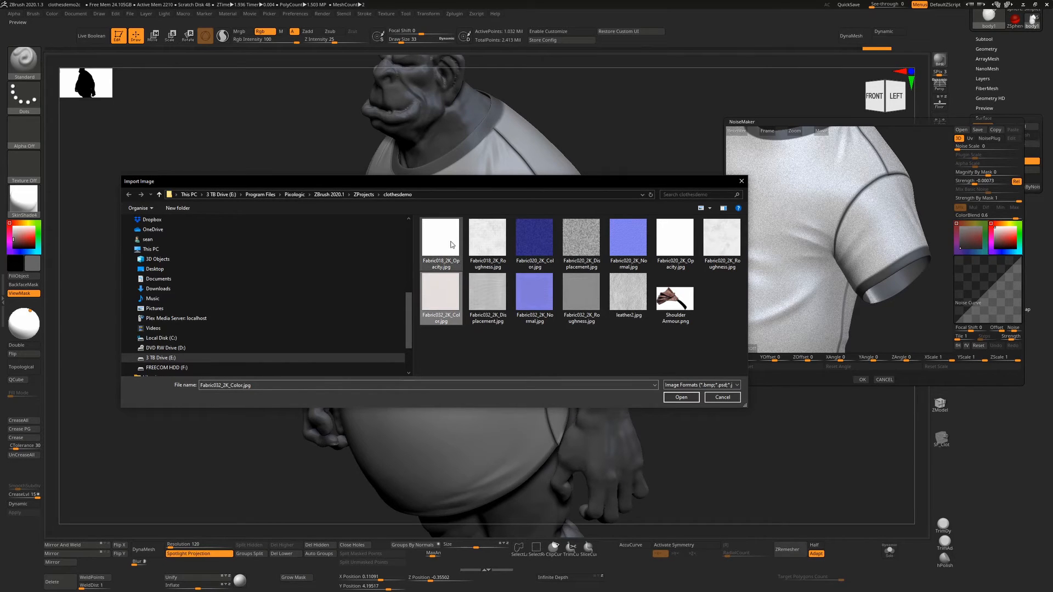
{"action": "left_click", "coordinate": [486, 237]}
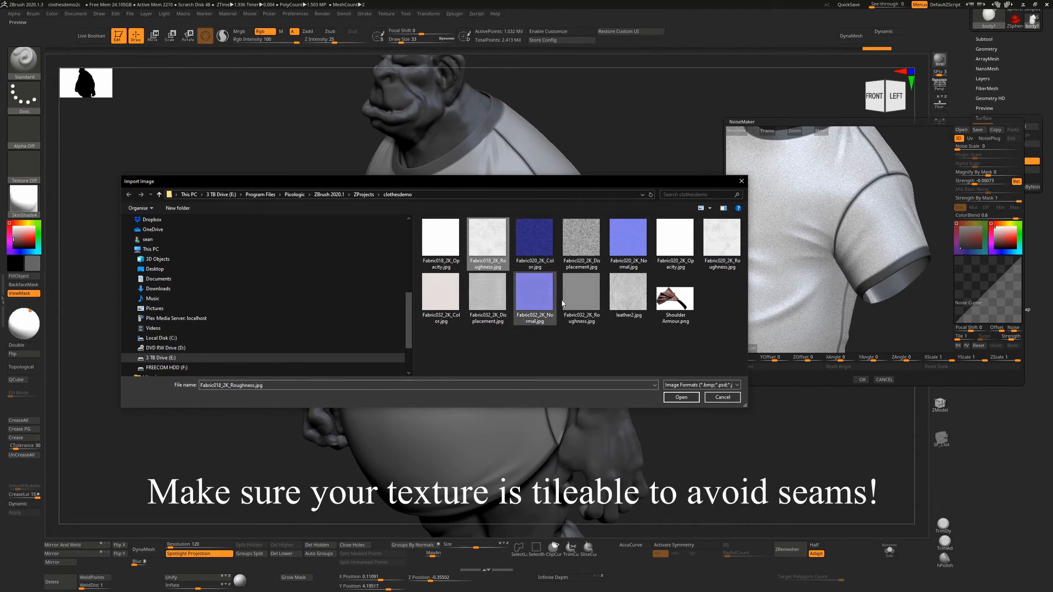
{"action": "left_click", "coordinate": [681, 397]}
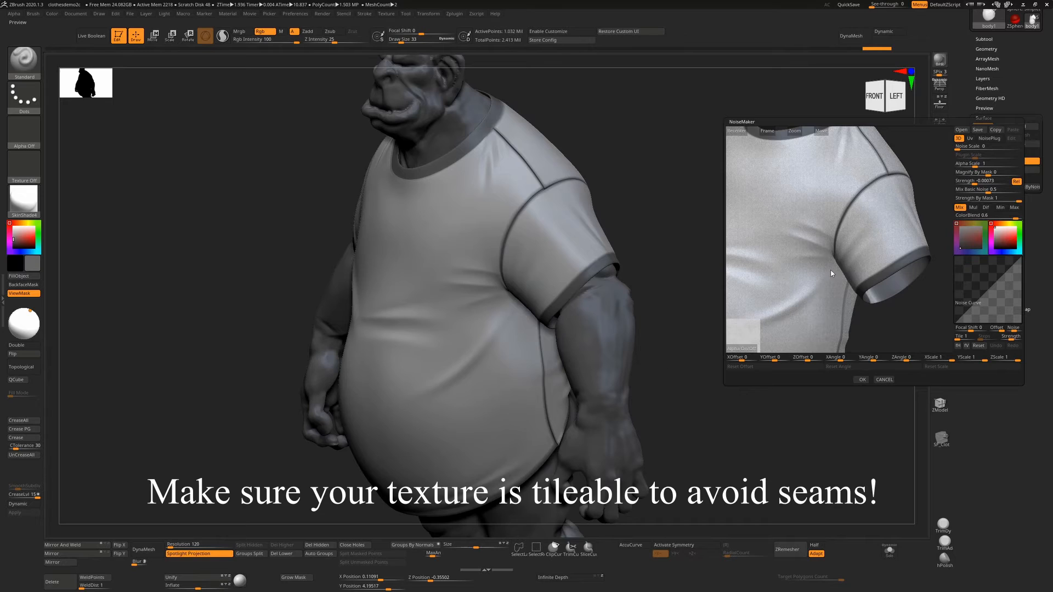
Set Mix Basic Noise to 0.04666 so the fabric alpha dominates the noise.
{"action": "left_click_drag", "start_coordinate": [832, 273], "coordinate": [856, 276]}
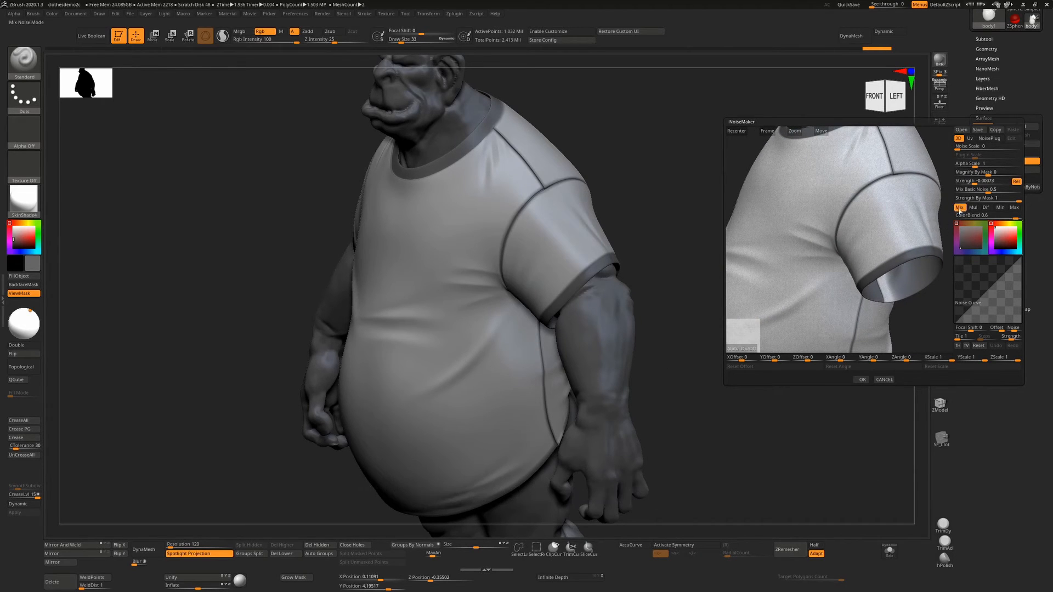
{"action": "left_click_drag", "start_coordinate": [988, 189], "coordinate": [1009, 191]}
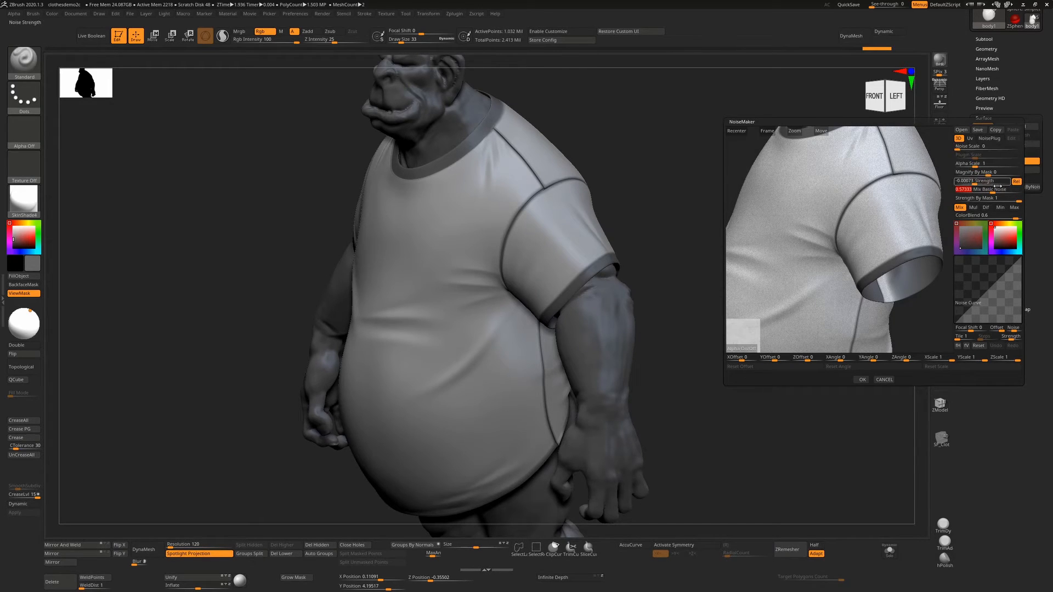
{"action": "left_click_drag", "start_coordinate": [993, 191], "coordinate": [960, 190]}
{"action": "left_click_drag", "start_coordinate": [855, 262], "coordinate": [890, 249]}
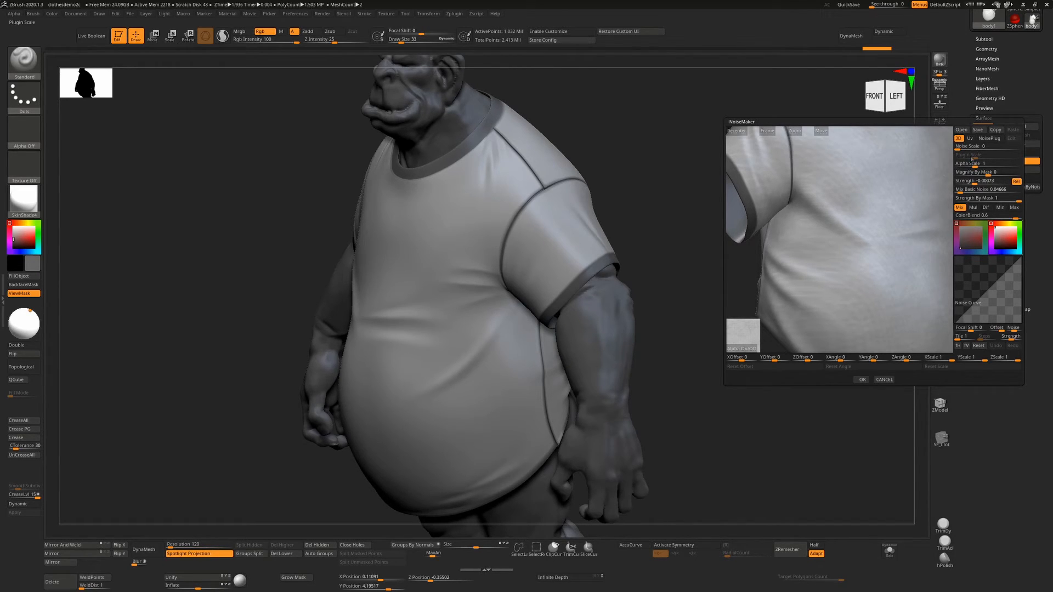
Map the noise by UV with Alpha Scale 0.09674 and Strength about 0.35, and accept it.
{"action": "left_click", "coordinate": [970, 140]}
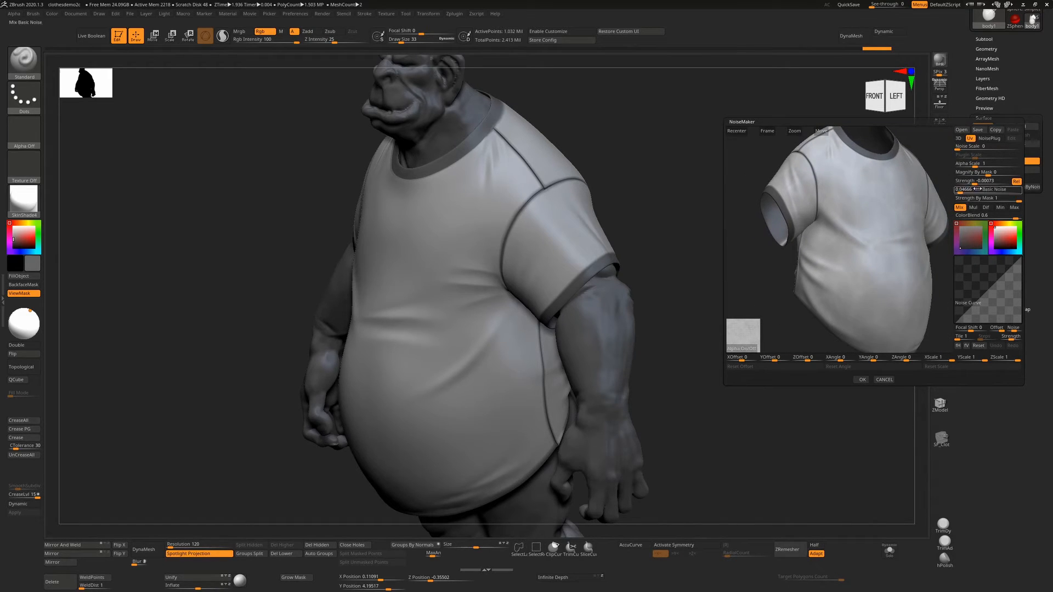
{"action": "left_click_drag", "start_coordinate": [975, 163], "coordinate": [980, 181]}
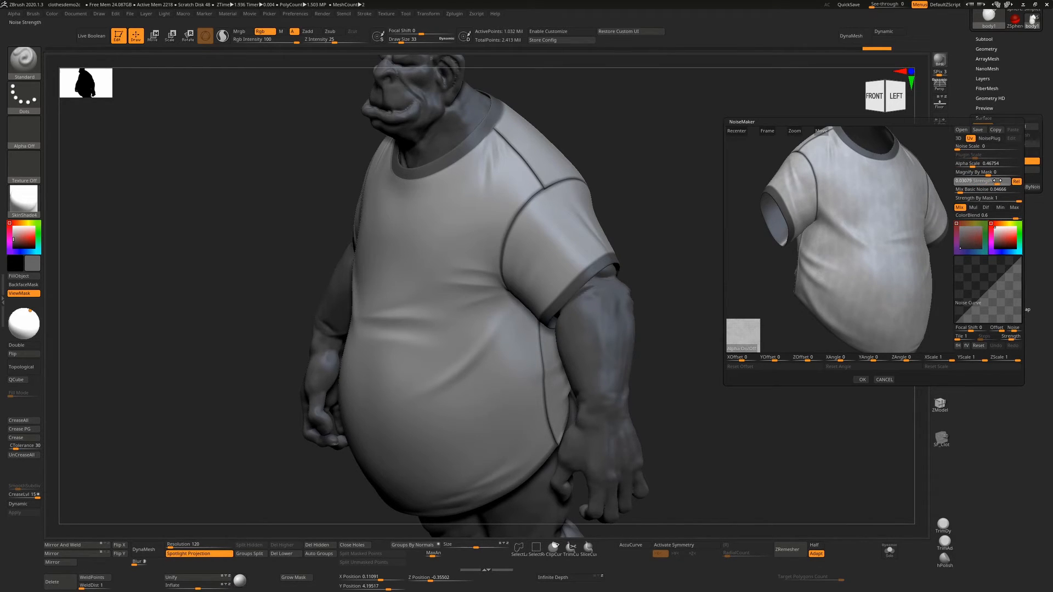
{"action": "left_click_drag", "start_coordinate": [1002, 182], "coordinate": [968, 163]}
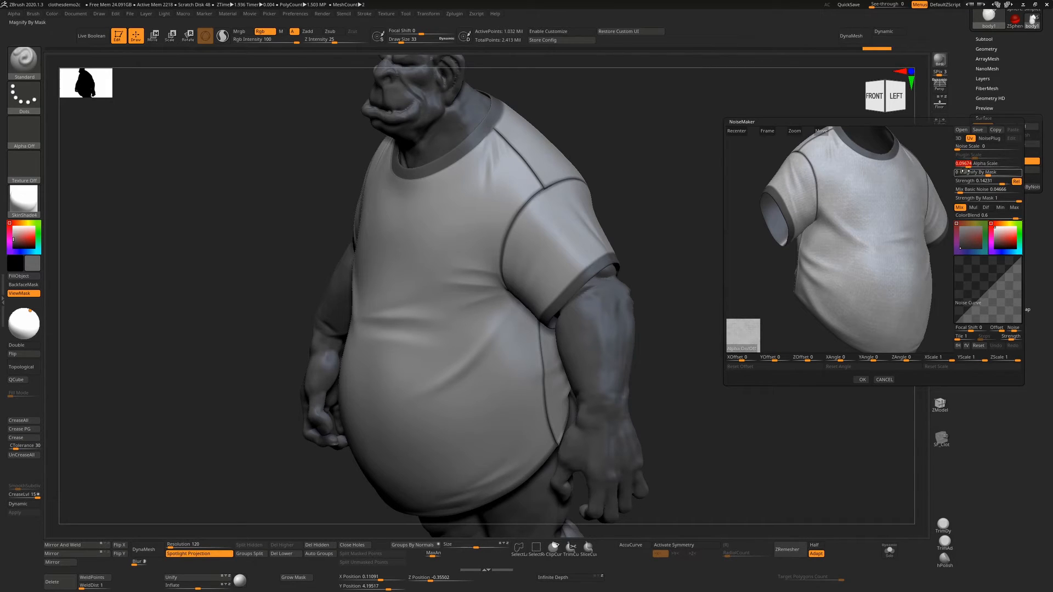
{"action": "left_click_drag", "start_coordinate": [785, 258], "coordinate": [898, 262]}
{"action": "left_click", "coordinate": [1002, 182]}
{"action": "left_click_drag", "start_coordinate": [1001, 182], "coordinate": [1003, 183]}
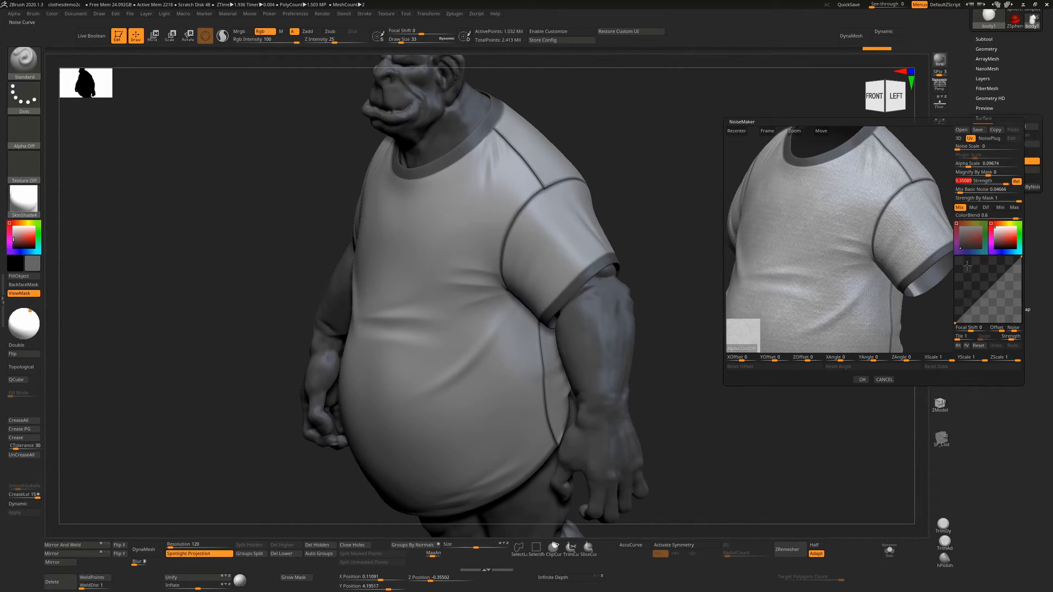
{"action": "left_click", "coordinate": [862, 379]}
Preview the fabric noise with the mask overlay hidden, and mask the shirt by noise with the live surface noise switched off.
{"action": "left_click_drag", "start_coordinate": [705, 349], "coordinate": [828, 303]}
{"action": "key", "text": "ctrl"}
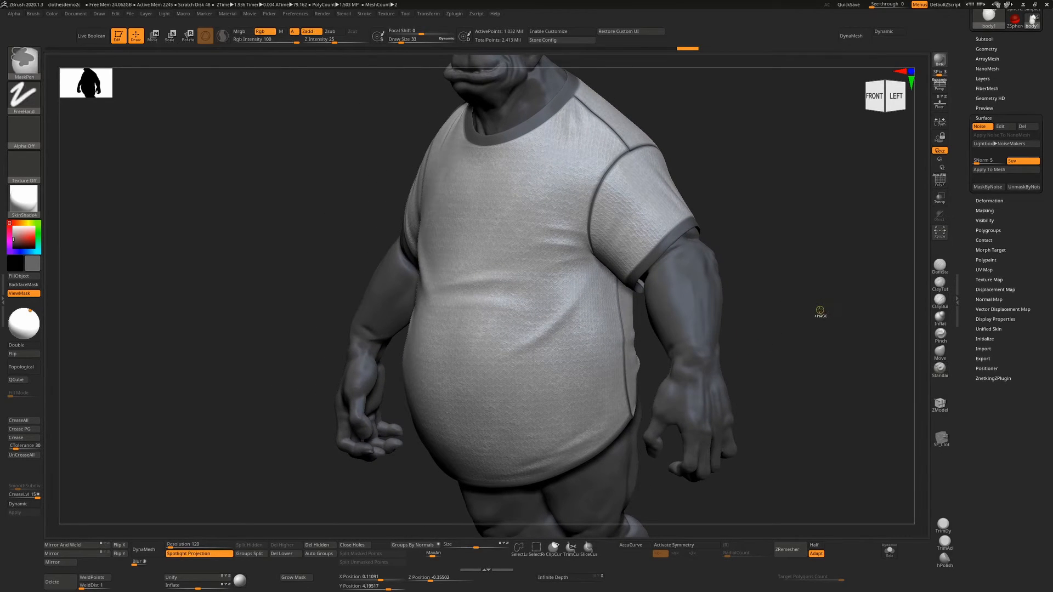
{"action": "key", "text": "ctrl+h"}
{"action": "mouse_move", "coordinate": [795, 242]}
{"action": "left_mouse_down", "text": "shift"}
{"action": "mouse_move", "coordinate": [814, 275]}
{"action": "mouse_move", "coordinate": [804, 264]}
{"action": "mouse_move", "coordinate": [833, 269]}
{"action": "mouse_move", "coordinate": [825, 256]}
{"action": "mouse_move", "coordinate": [818, 298]}
{"action": "mouse_move", "coordinate": [778, 294]}
{"action": "left_mouse_up", "text": "shift"}
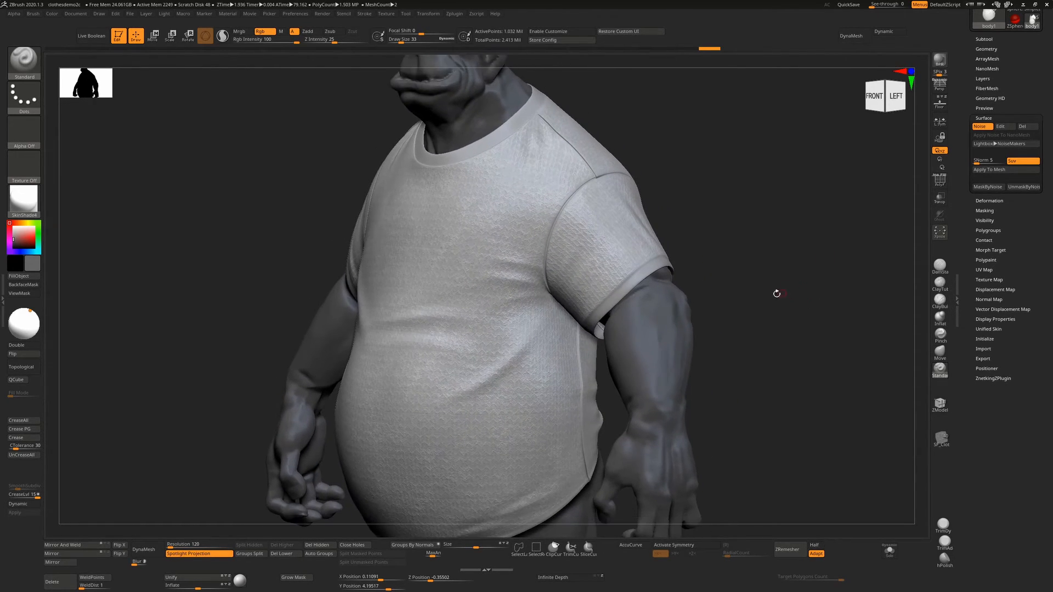
{"action": "left_click", "coordinate": [995, 187]}
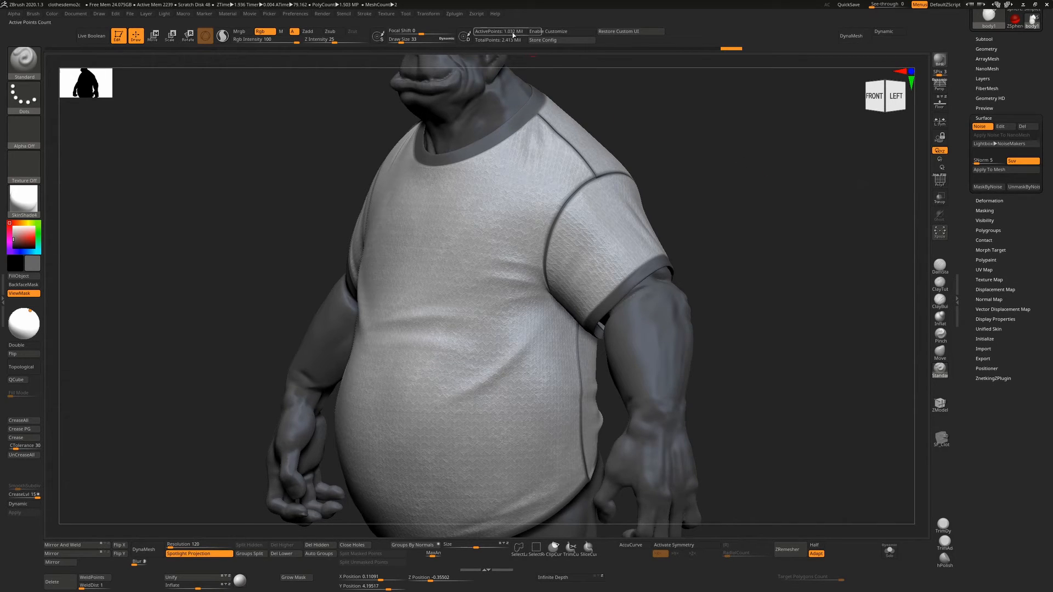
{"action": "left_click", "coordinate": [986, 187]}
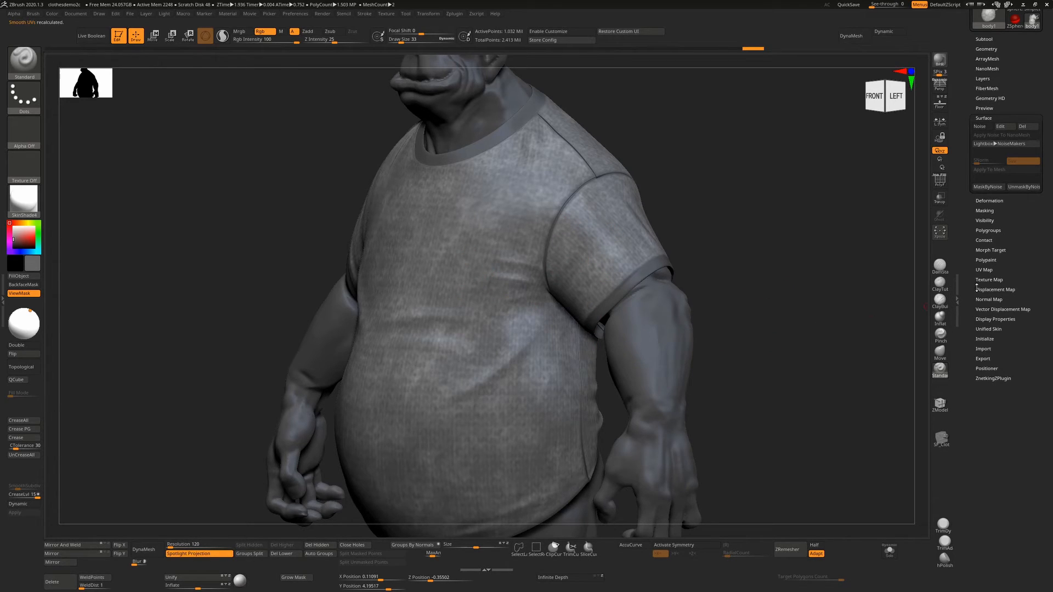
Inflate the noise-masked shirt slightly and clear its mask.
{"action": "left_click", "coordinate": [992, 201]}
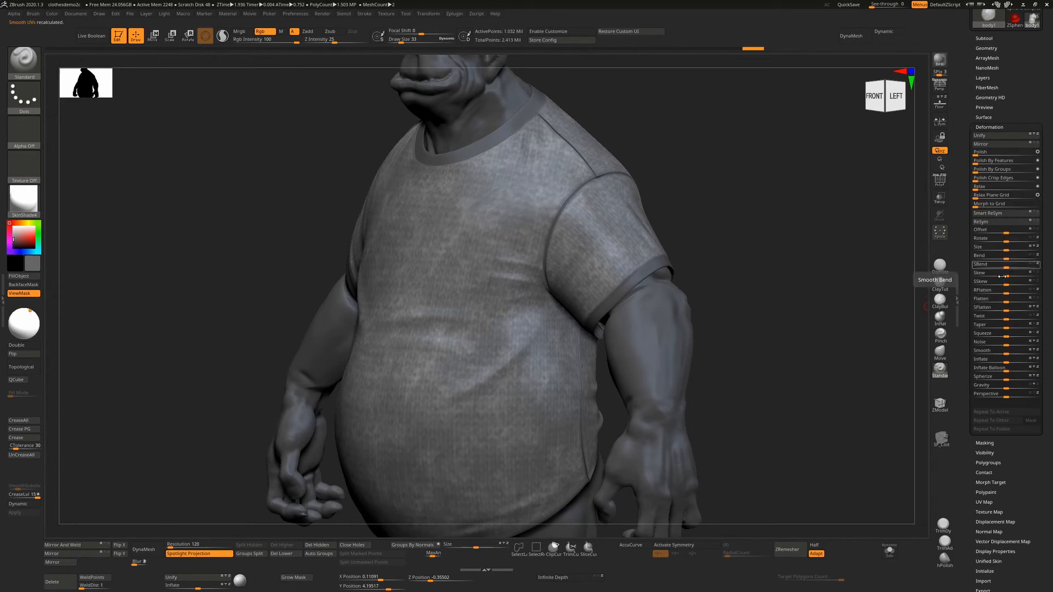
{"action": "left_click", "coordinate": [1007, 361]}
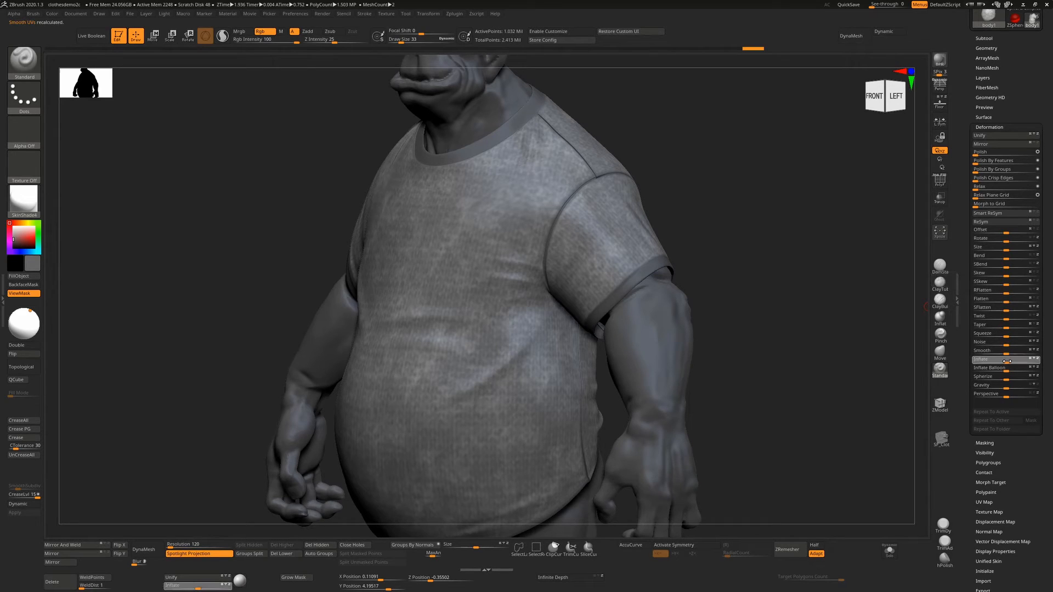
{"action": "left_click_drag", "start_coordinate": [1010, 360], "coordinate": [1010, 361]}
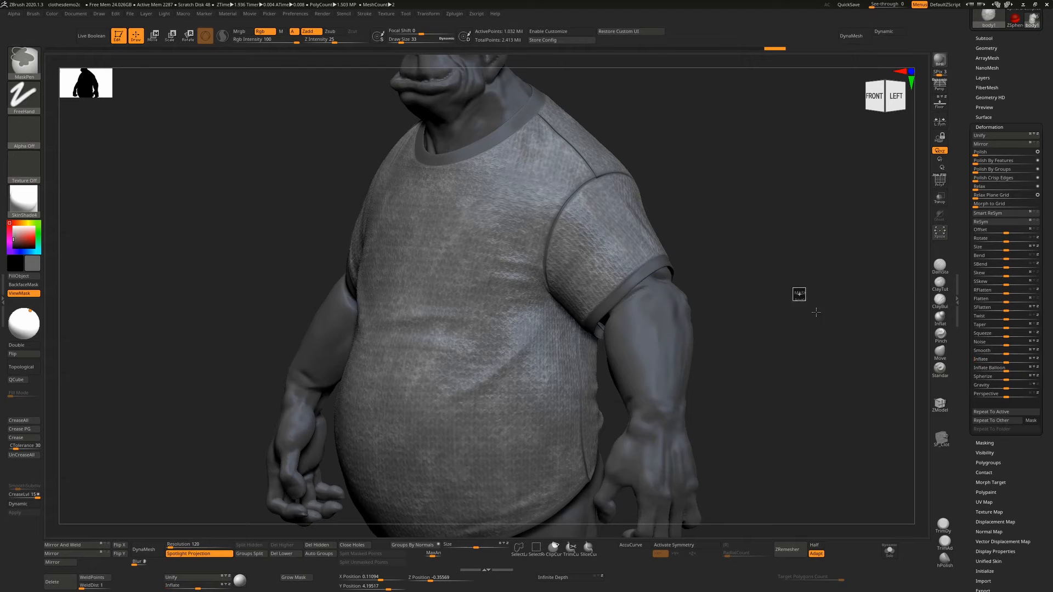
{"action": "mouse_move", "coordinate": [799, 294]}
{"action": "left_mouse_down", "text": "ctrl"}
{"action": "mouse_move", "coordinate": [828, 336]}
{"action": "mouse_move", "coordinate": [808, 327]}
{"action": "mouse_move", "coordinate": [809, 307]}
{"action": "mouse_move", "coordinate": [729, 341]}
{"action": "left_mouse_up", "text": "ctrl"}
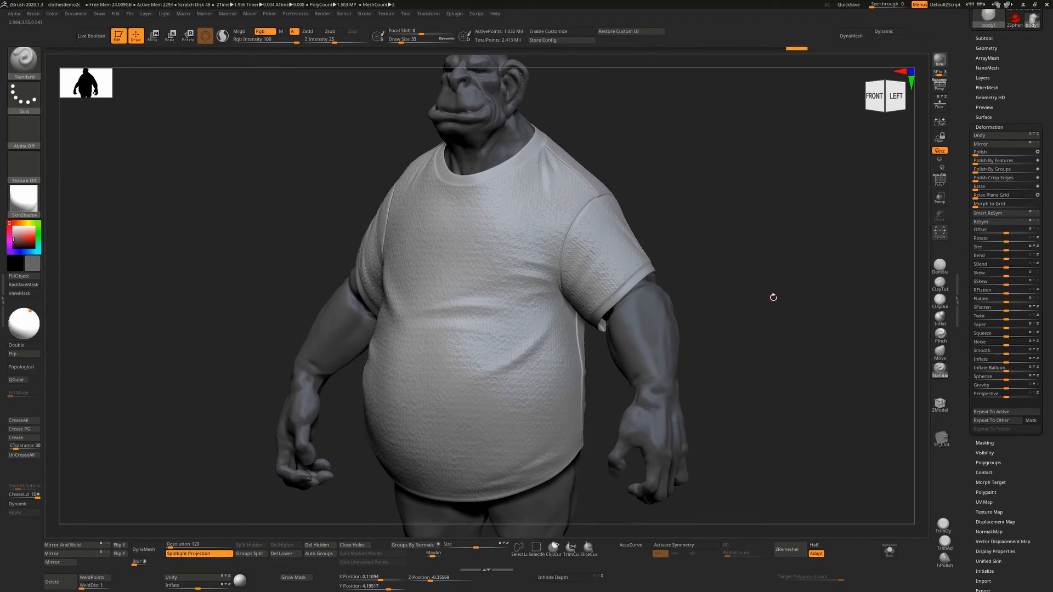
Undo the last inflation, remove the noise mask, and divide the shirt geometry to subdivision level 6.
{"action": "key", "text": "ctrl+h"}
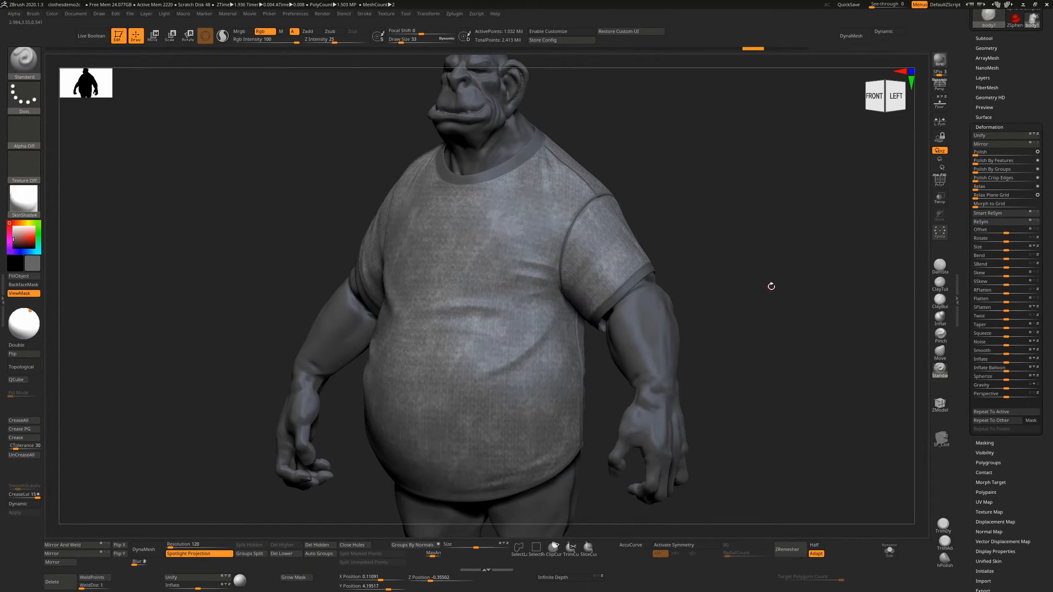
{"action": "key", "text": "ctrl+h"}
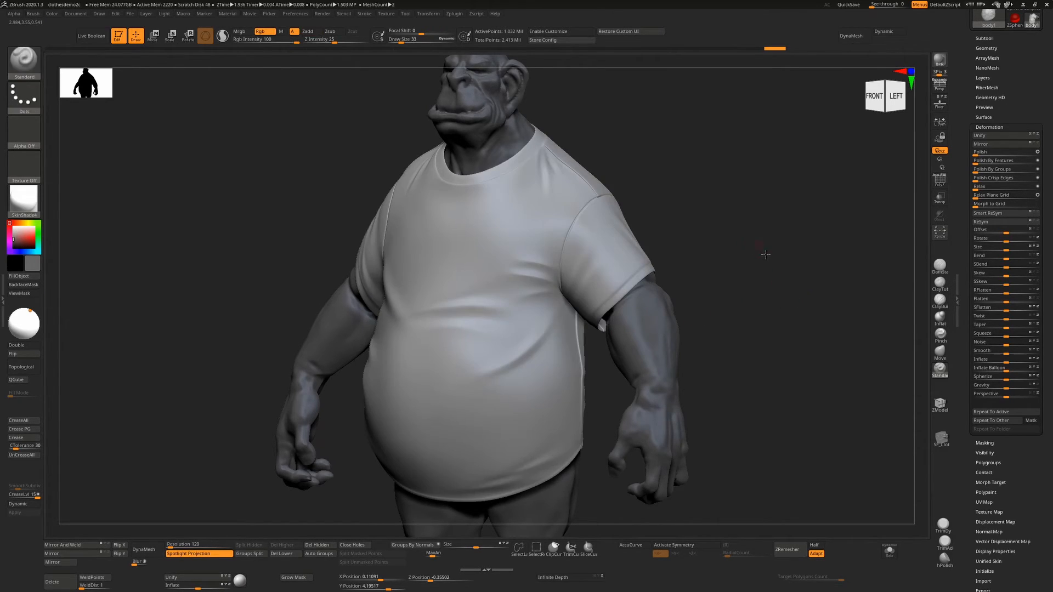
{"action": "left_click_drag", "start_coordinate": [765, 255], "coordinate": [689, 158]}
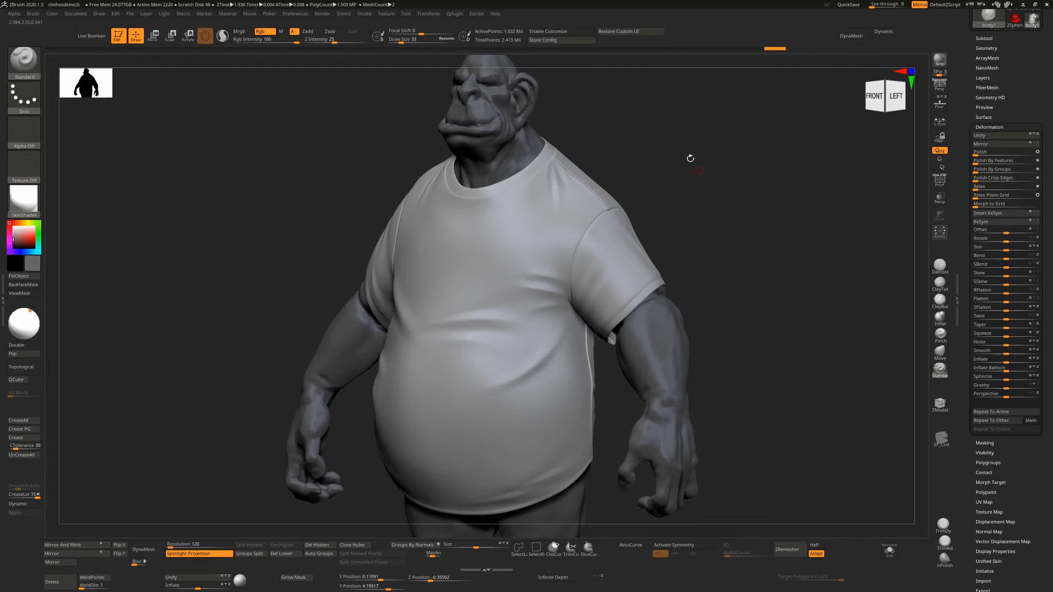
{"action": "left_click", "coordinate": [993, 48]}
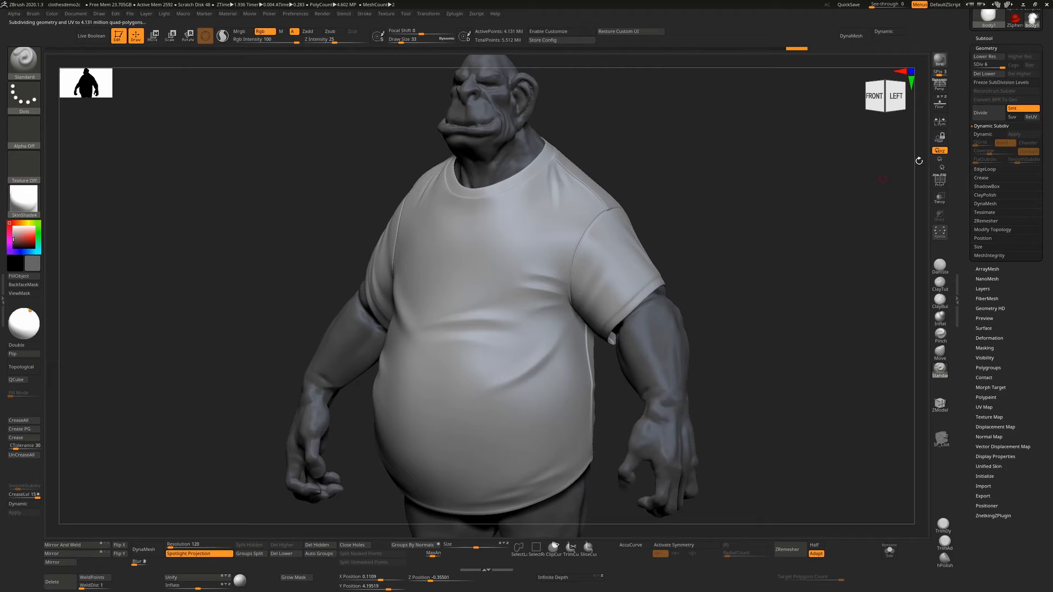
Isolate the shirt's collar, seam and cuff polygroups, hide the shoulder strip, mask the visible bands and show the whole shirt.
{"action": "key", "text": "ctrl+shift"}
{"action": "left_click", "coordinate": [530, 311], "text": "ctrl+shift"}
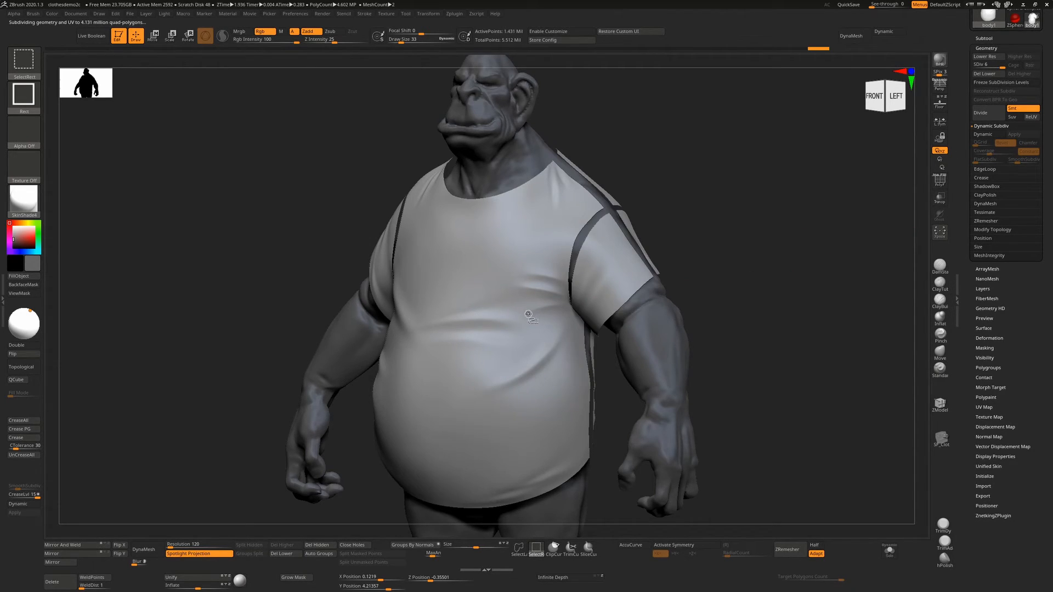
{"action": "left_click_drag", "start_coordinate": [756, 241], "coordinate": [639, 236], "text": "ctrl+shift"}
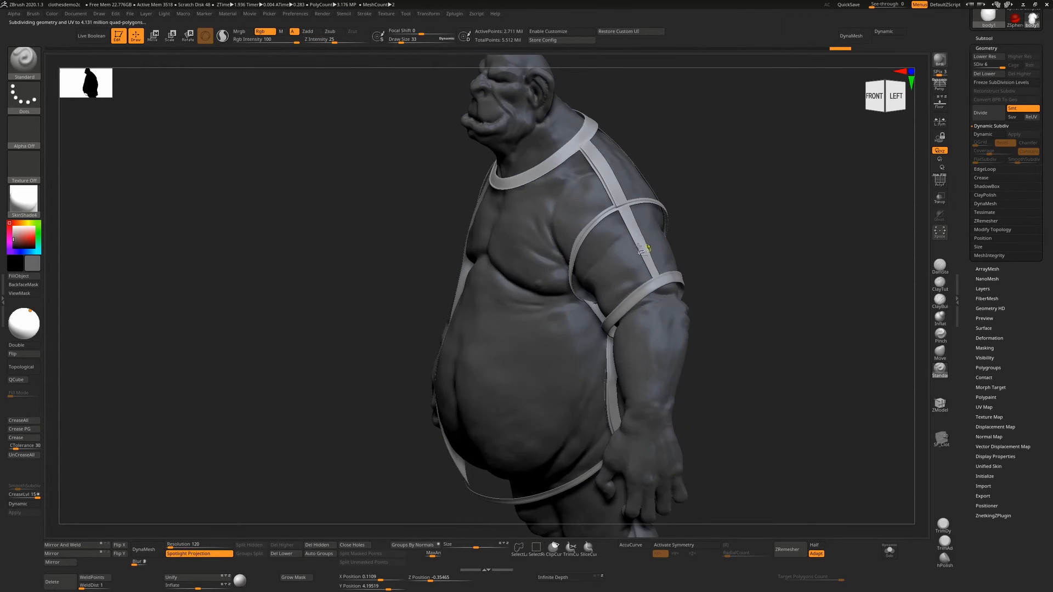
{"action": "left_click", "coordinate": [614, 199], "text": "ctrl+shift"}
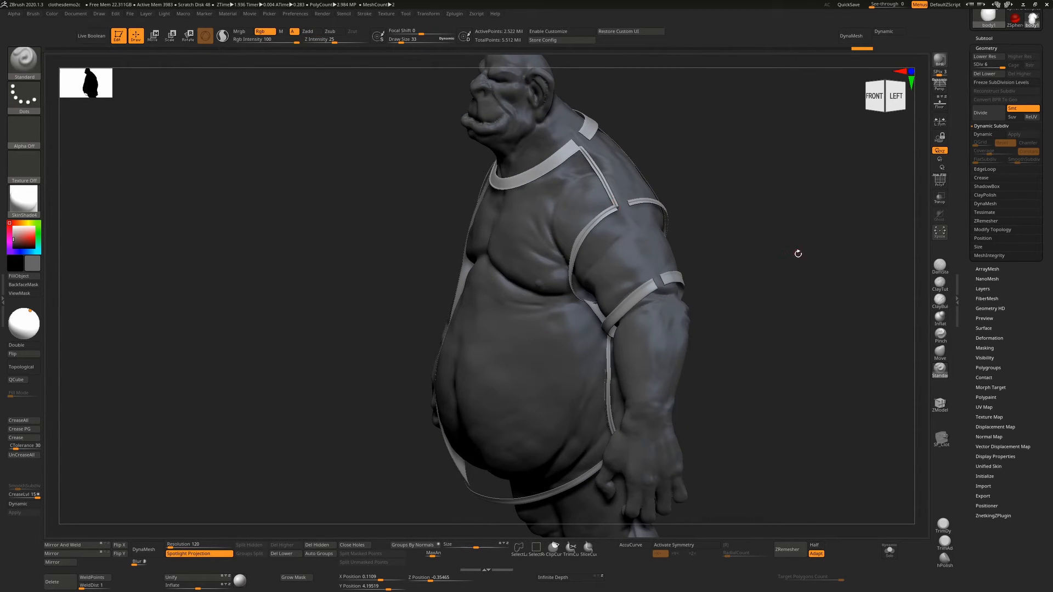
{"action": "left_click", "coordinate": [784, 259], "text": "ctrl"}
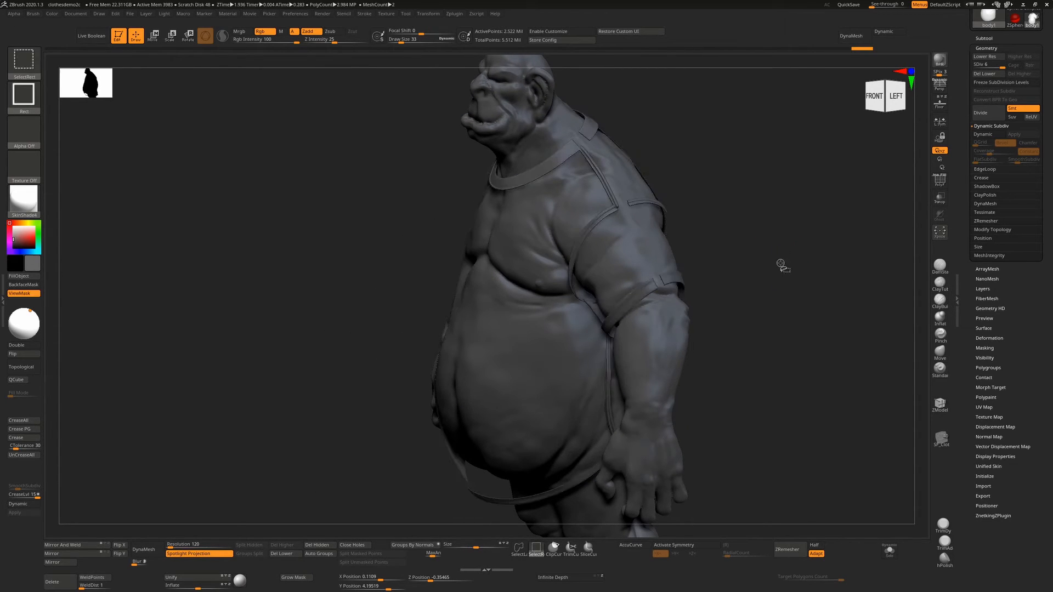
{"action": "left_click", "coordinate": [776, 268], "text": "ctrl+shift"}
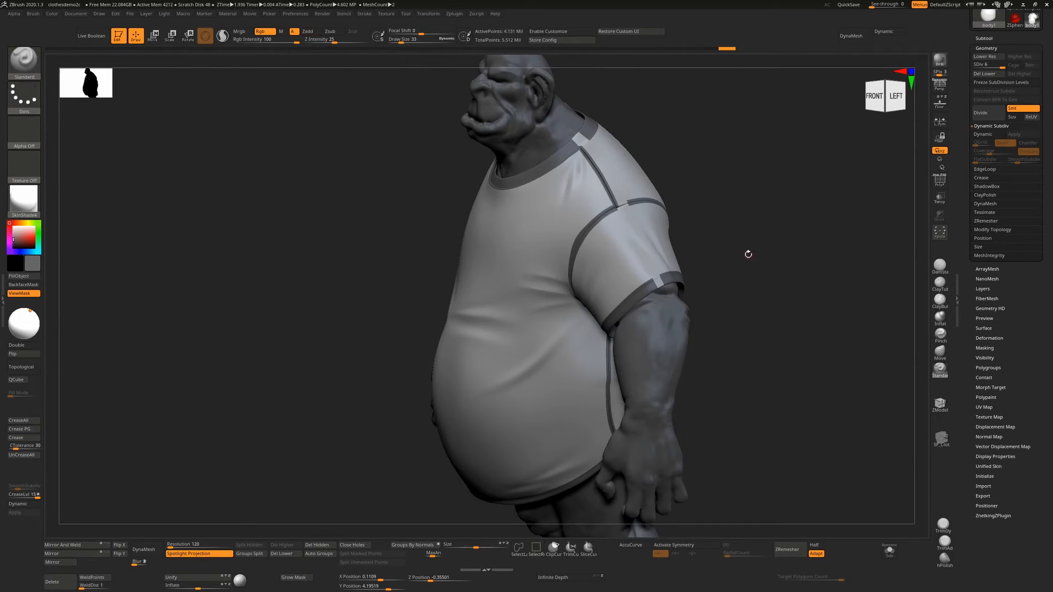
Paint the mask across the gaps in the collar, armhole seams and cuffs on both shoulders, and soften the mask edges.
{"action": "left_click_drag", "start_coordinate": [748, 254], "coordinate": [753, 297], "text": "alt"}
{"action": "key", "text": "ctrl"}
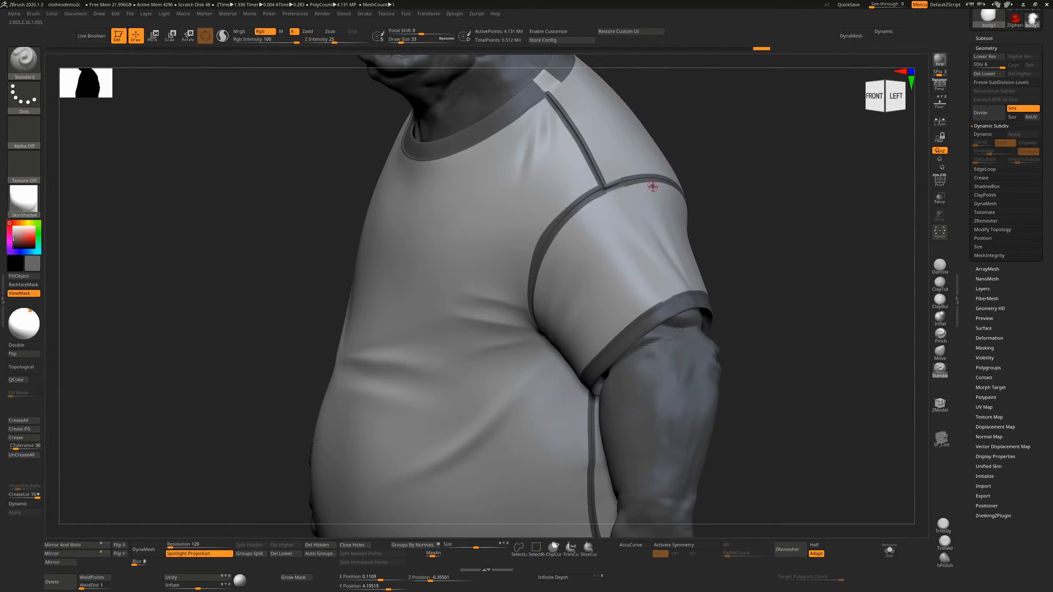
{"action": "right_click_drag", "start_coordinate": [653, 184], "coordinate": [651, 241], "text": "alt"}
{"action": "key", "text": "ctrl"}
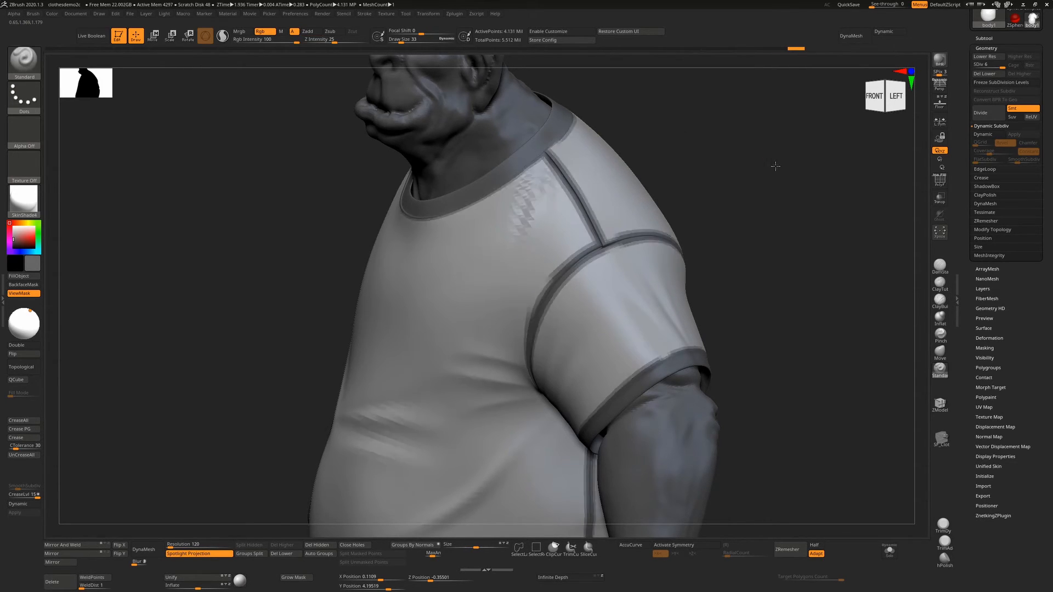
{"action": "mouse_move", "coordinate": [775, 165]}
{"action": "left_mouse_down"}
{"action": "mouse_move", "coordinate": [707, 195]}
{"action": "mouse_move", "coordinate": [807, 263]}
{"action": "mouse_move", "coordinate": [610, 269]}
{"action": "mouse_move", "coordinate": [574, 248]}
{"action": "left_mouse_up"}
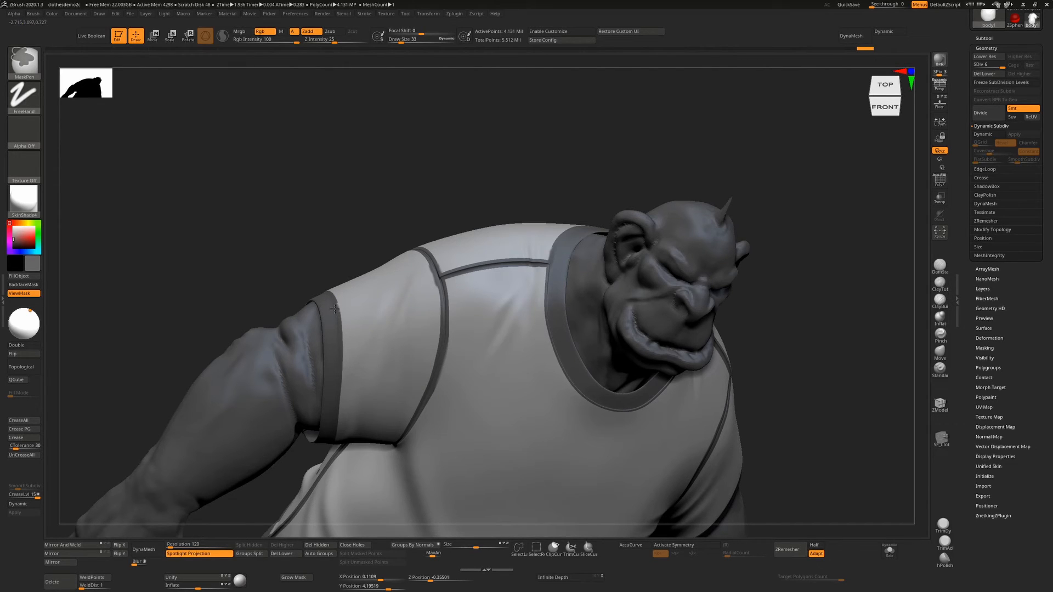
{"action": "left_click_drag", "start_coordinate": [830, 300], "coordinate": [688, 365]}
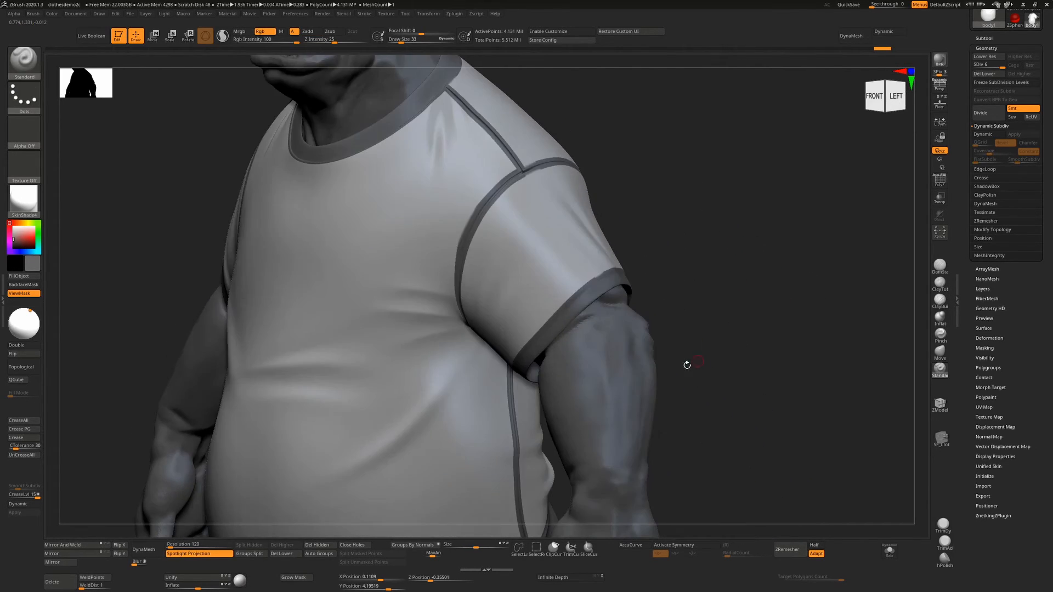
{"action": "key", "text": "ctrl"}
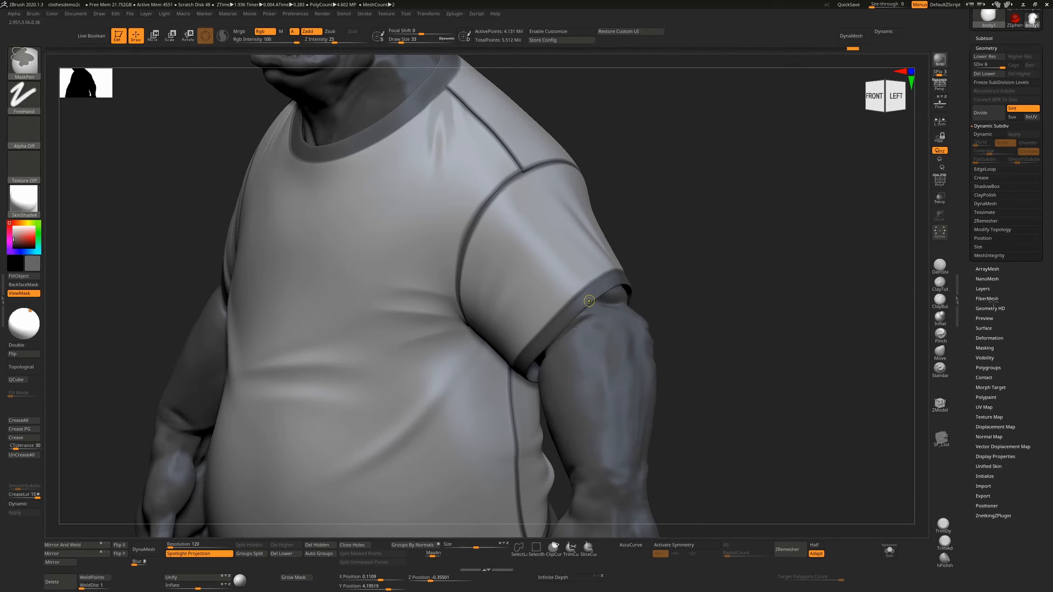
Turn on the surface noise, mask the subdivided shirt by noise, and switch the live noise off.
{"action": "left_click", "coordinate": [983, 328]}
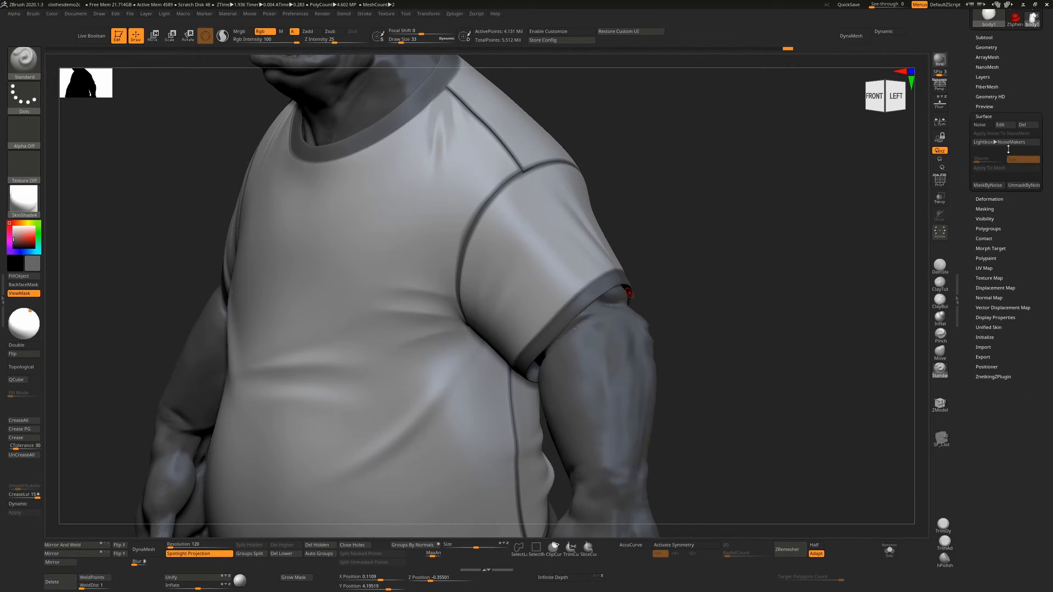
{"action": "left_click", "coordinate": [980, 125]}
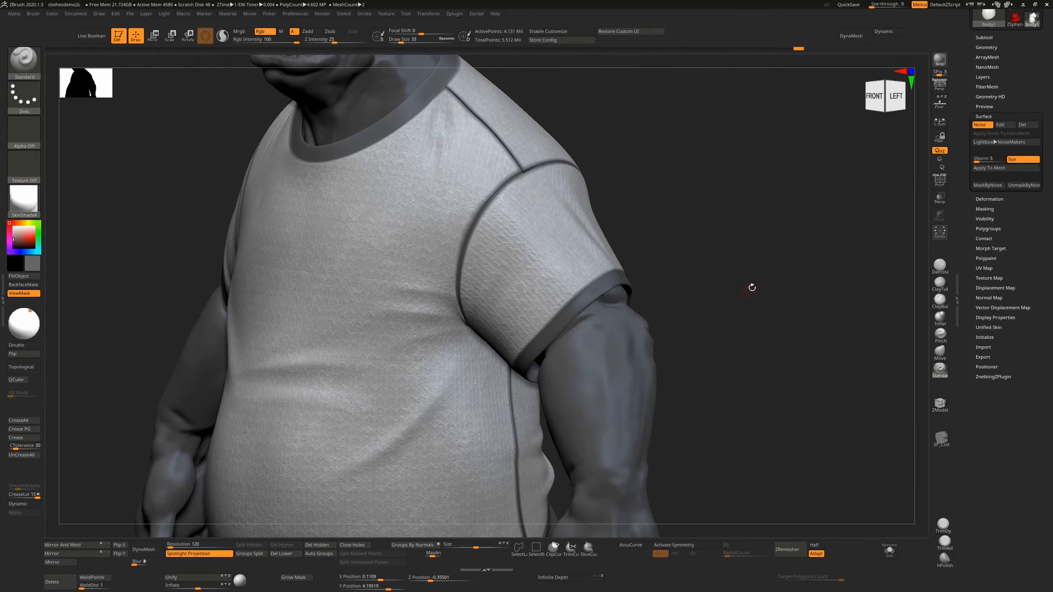
{"action": "mouse_move", "coordinate": [752, 288]}
{"action": "left_mouse_down"}
{"action": "mouse_move", "coordinate": [764, 296]}
{"action": "mouse_move", "coordinate": [748, 294]}
{"action": "mouse_move", "coordinate": [771, 280]}
{"action": "left_mouse_up"}
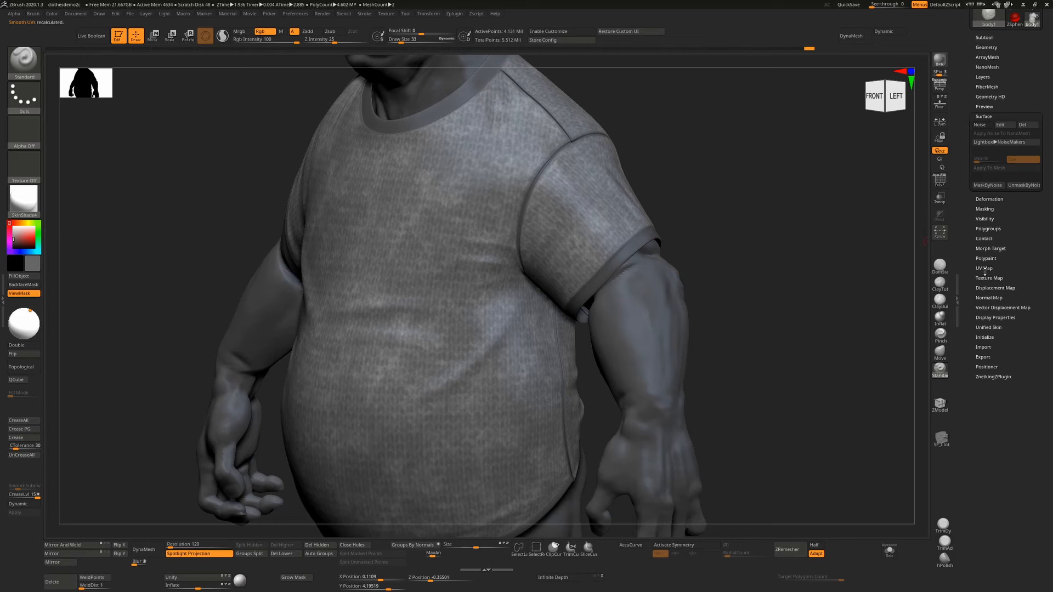
Inflate the noise-masked fabric panels slightly and clear the mask.
{"action": "left_click", "coordinate": [989, 199]}
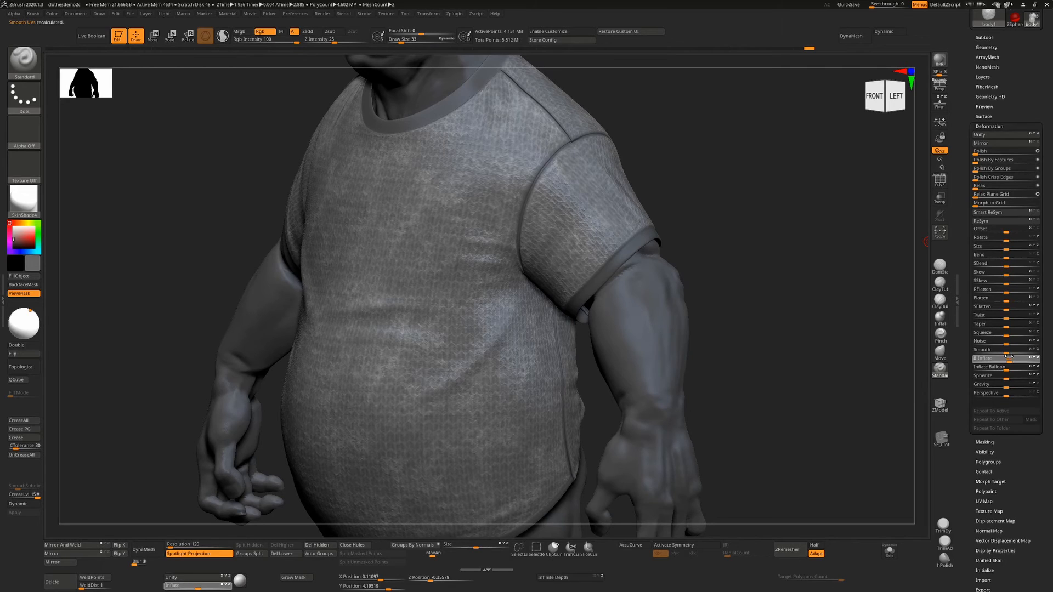
{"action": "left_click_drag", "start_coordinate": [812, 278], "coordinate": [825, 305], "text": "ctrl"}
{"action": "left_click_drag", "start_coordinate": [787, 369], "coordinate": [780, 327], "text": "alt"}
{"action": "left_click_drag", "start_coordinate": [715, 318], "coordinate": [529, 317]}
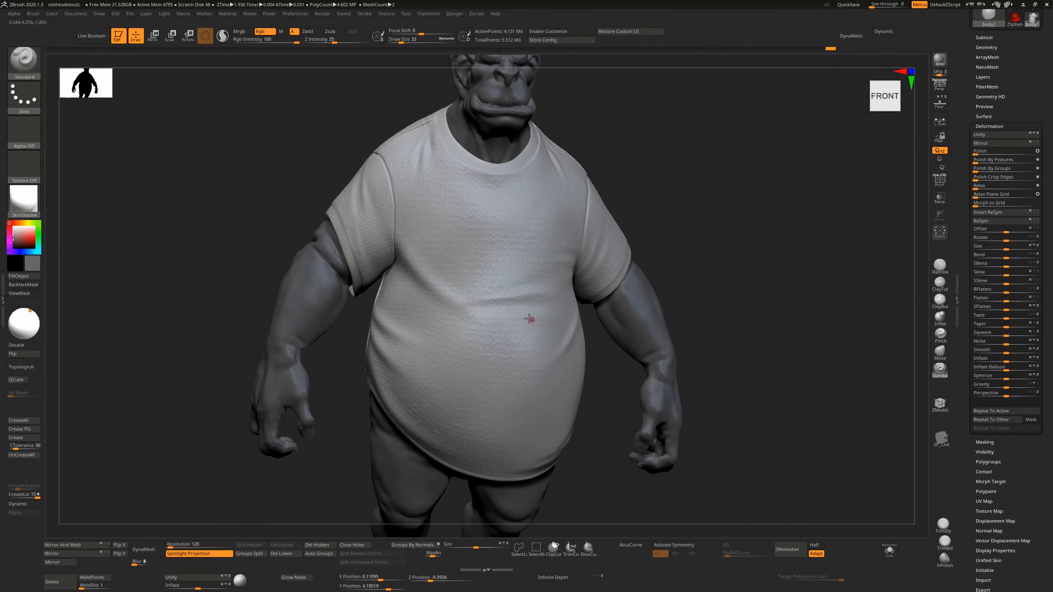
Select the DamStandard brush and inspect the fabric texture around the sleeve and collar.
{"action": "right_click_drag", "start_coordinate": [529, 317], "coordinate": [524, 319], "text": "ctrl"}
{"action": "mouse_move", "coordinate": [812, 273]}
{"action": "left_mouse_down"}
{"action": "mouse_move", "coordinate": [766, 252]}
{"action": "mouse_move", "coordinate": [651, 293]}
{"action": "mouse_move", "coordinate": [749, 342]}
{"action": "mouse_move", "coordinate": [550, 347]}
{"action": "left_mouse_up"}
{"action": "key", "text": "b"}
{"action": "key", "text": "d"}
{"action": "key", "text": "s"}
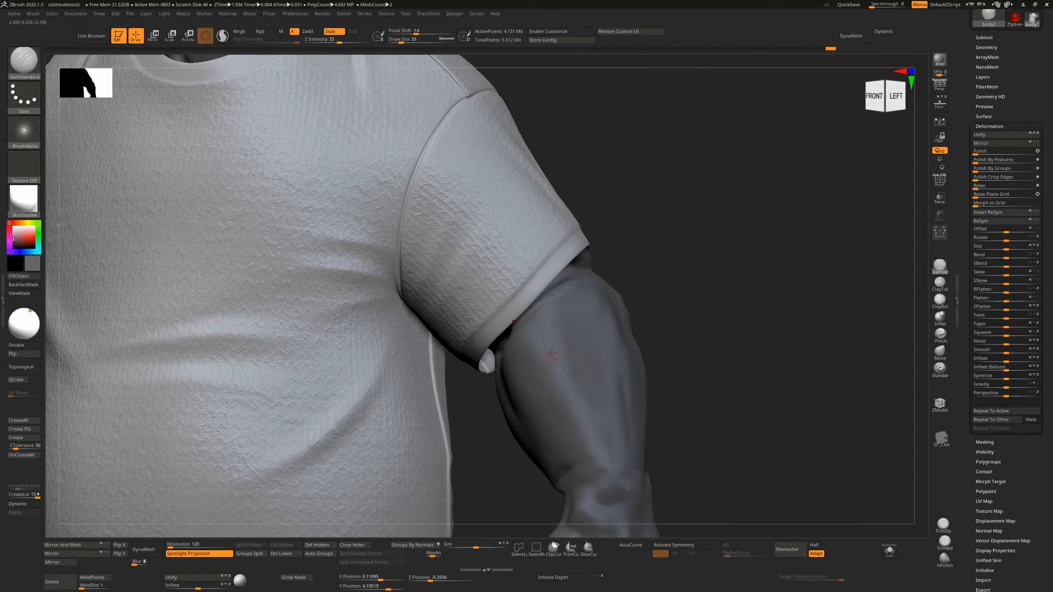
{"action": "left_click_drag", "start_coordinate": [640, 243], "coordinate": [746, 473], "text": "alt"}
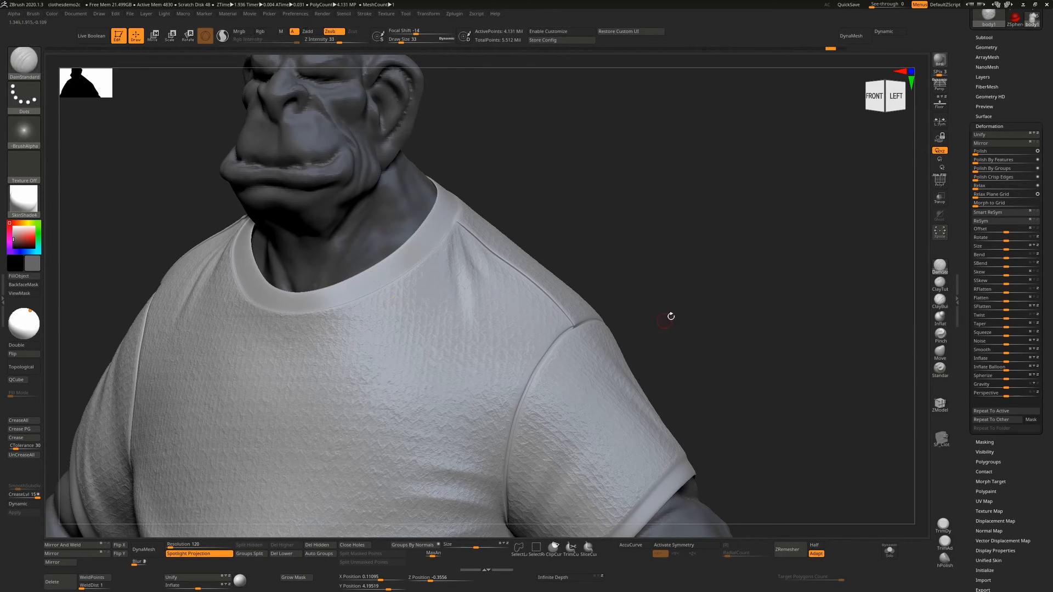
Mask the shirt's fabric panels and erase the mask crossing the collar, armhole seam and cuff on the left shoulder.
{"action": "left_click", "coordinate": [458, 343], "text": "ctrl+shift"}
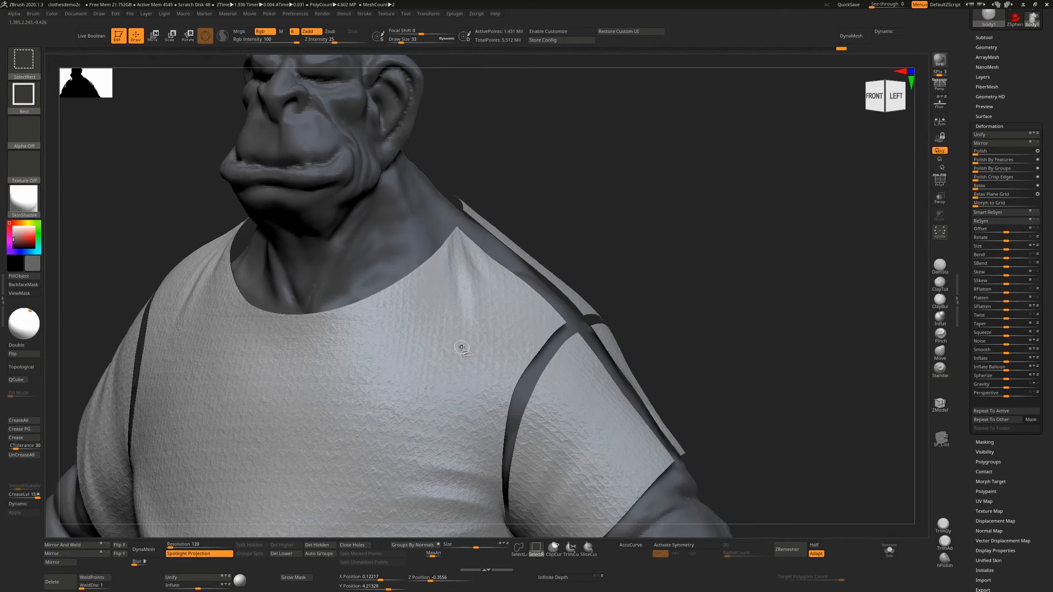
{"action": "left_click", "coordinate": [699, 247], "text": "ctrl+shift"}
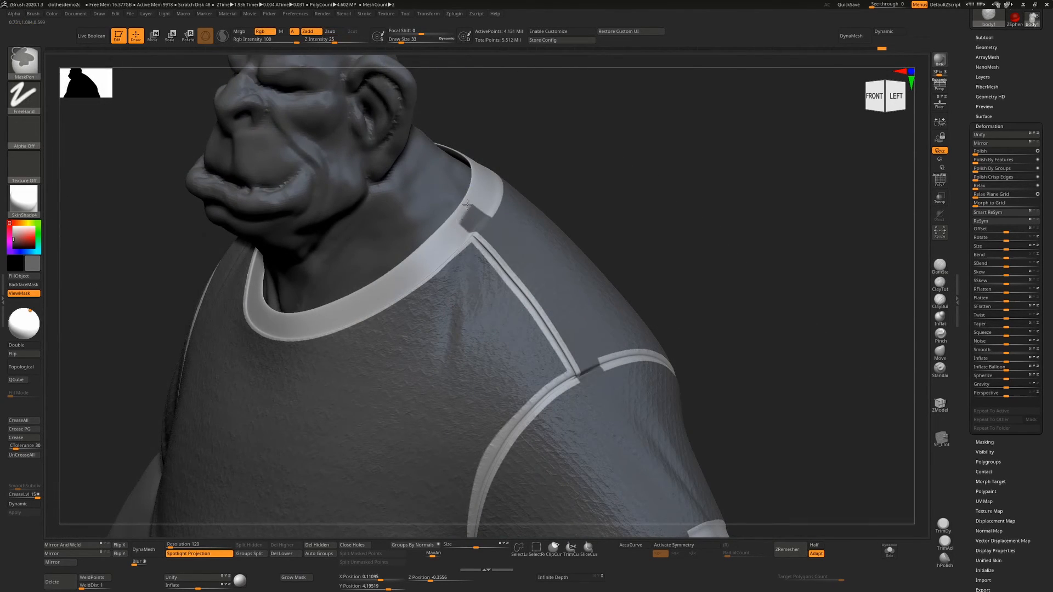
{"action": "left_click_drag", "start_coordinate": [483, 212], "coordinate": [480, 229], "text": "ctrl+alt"}
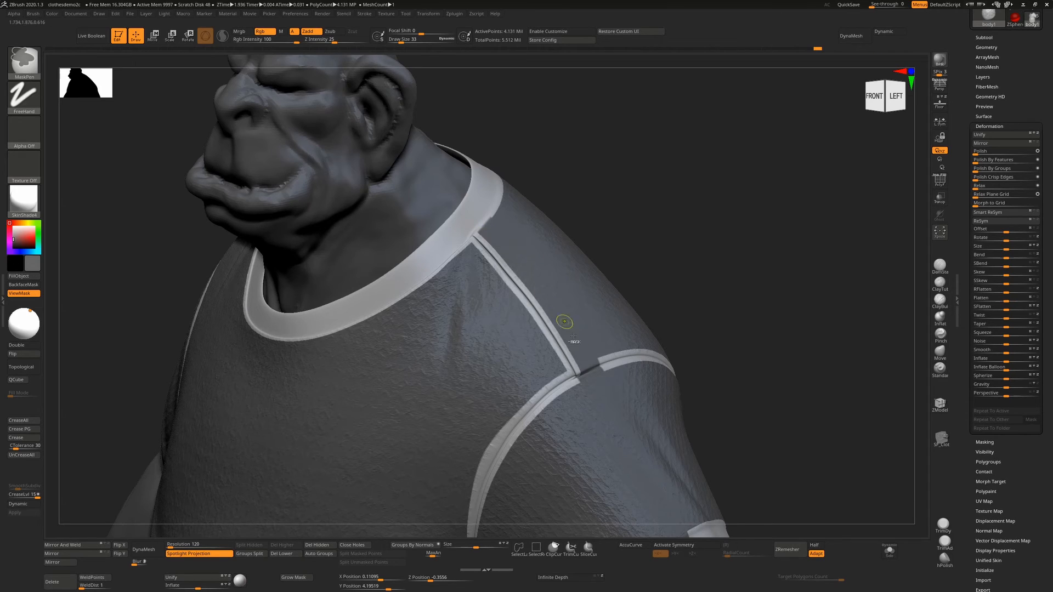
{"action": "mouse_move", "coordinate": [604, 363]}
{"action": "left_mouse_down", "text": "ctrl+alt"}
{"action": "mouse_move", "coordinate": [570, 383]}
{"action": "mouse_move", "coordinate": [593, 370]}
{"action": "mouse_move", "coordinate": [578, 375]}
{"action": "left_mouse_up", "text": "ctrl+alt"}
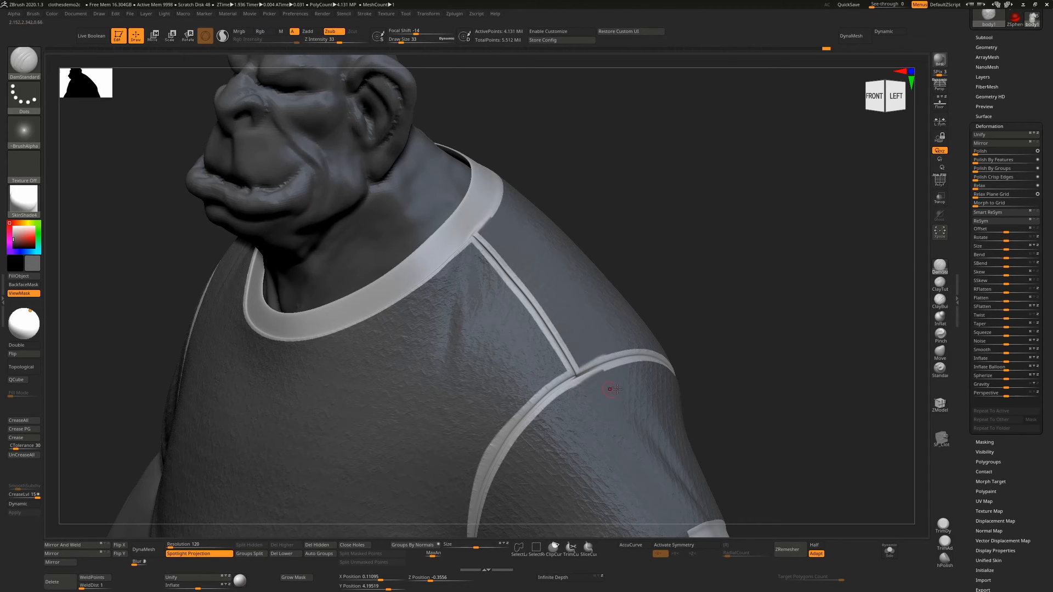
{"action": "right_click_drag", "start_coordinate": [648, 417], "coordinate": [613, 298], "text": "alt"}
{"action": "mouse_move", "coordinate": [656, 420]}
{"action": "left_mouse_down", "text": "ctrl+alt"}
{"action": "mouse_move", "coordinate": [648, 434]}
{"action": "mouse_move", "coordinate": [663, 431]}
{"action": "mouse_move", "coordinate": [651, 413]}
{"action": "left_mouse_up", "text": "ctrl+alt"}
{"action": "right_click_drag", "start_coordinate": [730, 281], "coordinate": [713, 230], "text": "alt"}
{"action": "mouse_move", "coordinate": [713, 230]}
{"action": "right_mouse_down"}
{"action": "mouse_move", "coordinate": [743, 296]}
{"action": "mouse_move", "coordinate": [684, 279]}
{"action": "mouse_move", "coordinate": [693, 332]}
{"action": "mouse_move", "coordinate": [682, 332]}
{"action": "right_mouse_up"}
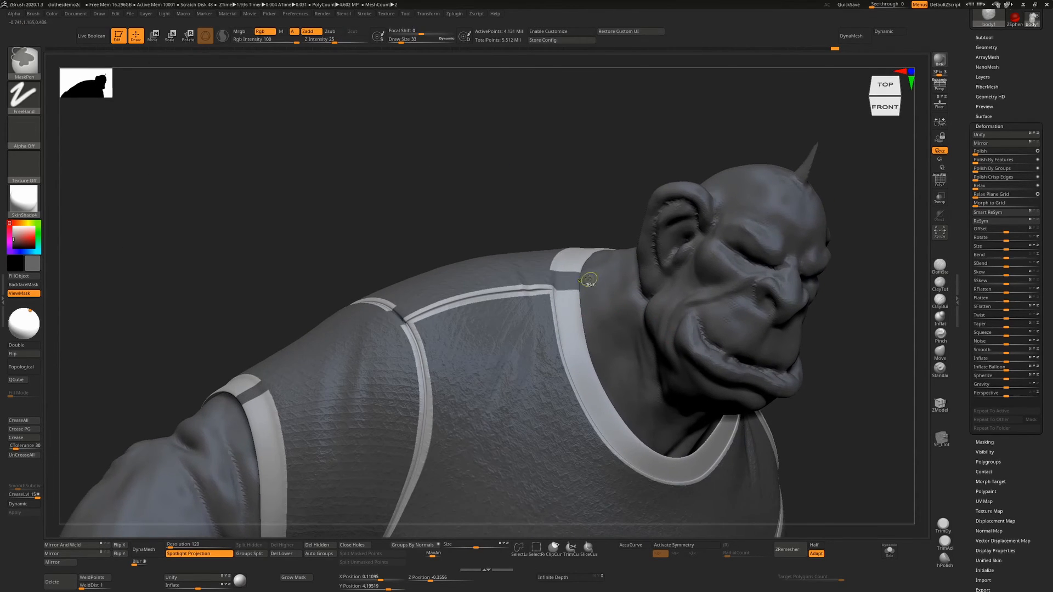
Erase the mask crossing the collar, armhole seam and sleeve cuff on the opposite shoulder.
{"action": "mouse_move", "coordinate": [588, 275]}
{"action": "left_mouse_down", "text": "ctrl+alt"}
{"action": "mouse_move", "coordinate": [571, 295]}
{"action": "mouse_move", "coordinate": [559, 278]}
{"action": "mouse_move", "coordinate": [556, 297]}
{"action": "left_mouse_up", "text": "ctrl+alt"}
{"action": "left_click_drag", "start_coordinate": [397, 316], "coordinate": [403, 324], "text": "ctrl+alt"}
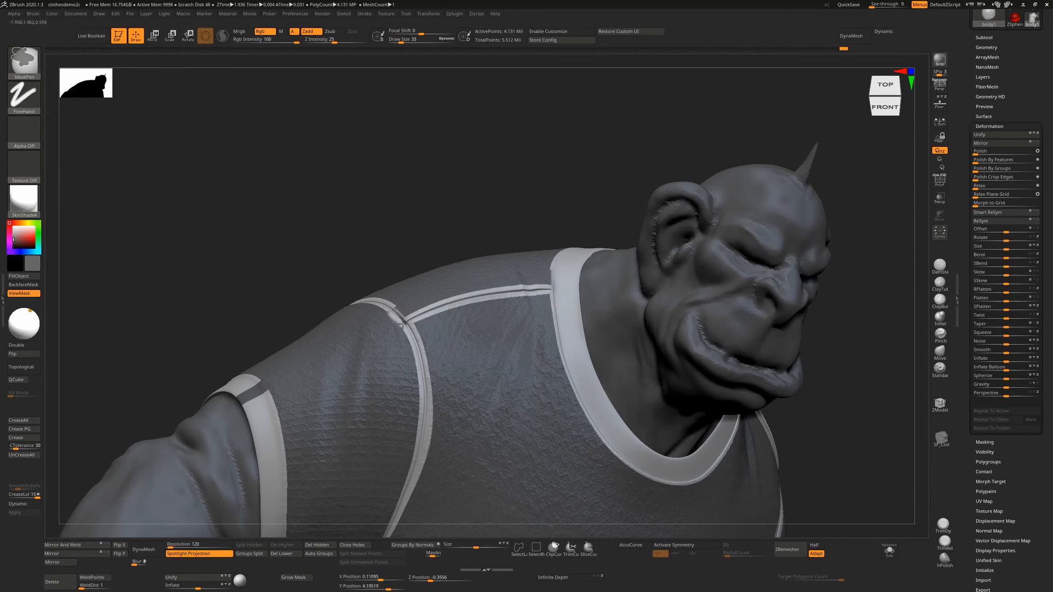
{"action": "left_click_drag", "start_coordinate": [247, 404], "coordinate": [259, 398], "text": "ctrl+alt"}
{"action": "mouse_move", "coordinate": [482, 225]}
{"action": "left_mouse_down", "text": "alt"}
{"action": "mouse_move", "coordinate": [488, 201]}
{"action": "mouse_move", "coordinate": [571, 214]}
{"action": "left_mouse_up", "text": "alt"}
{"action": "left_click_drag", "start_coordinate": [658, 378], "coordinate": [648, 265], "text": "alt"}
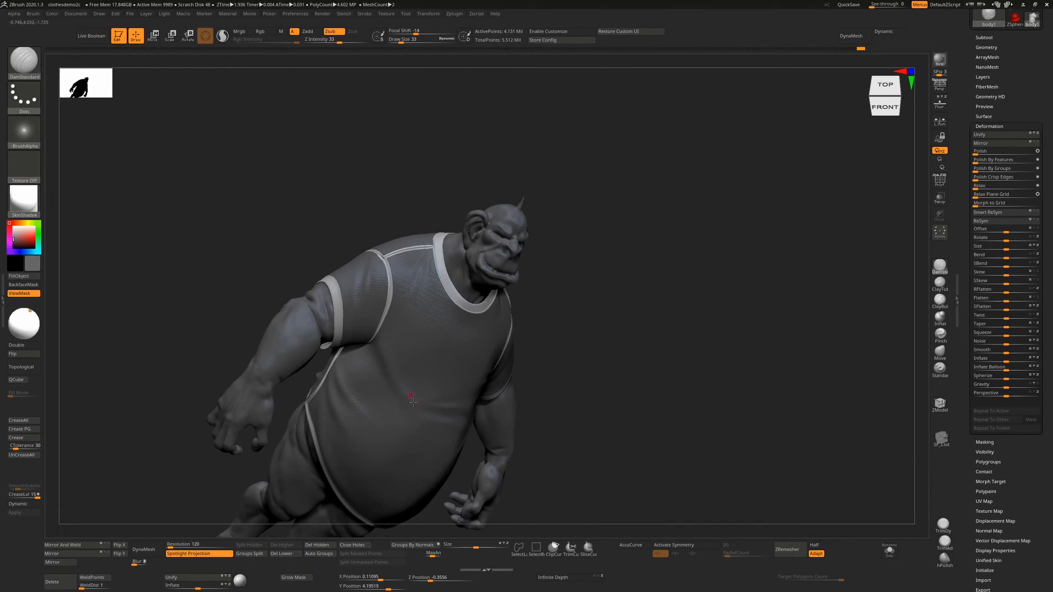
{"action": "left_click_drag", "start_coordinate": [697, 346], "coordinate": [647, 334]}
{"action": "left_click_drag", "start_coordinate": [713, 327], "coordinate": [886, 240]}
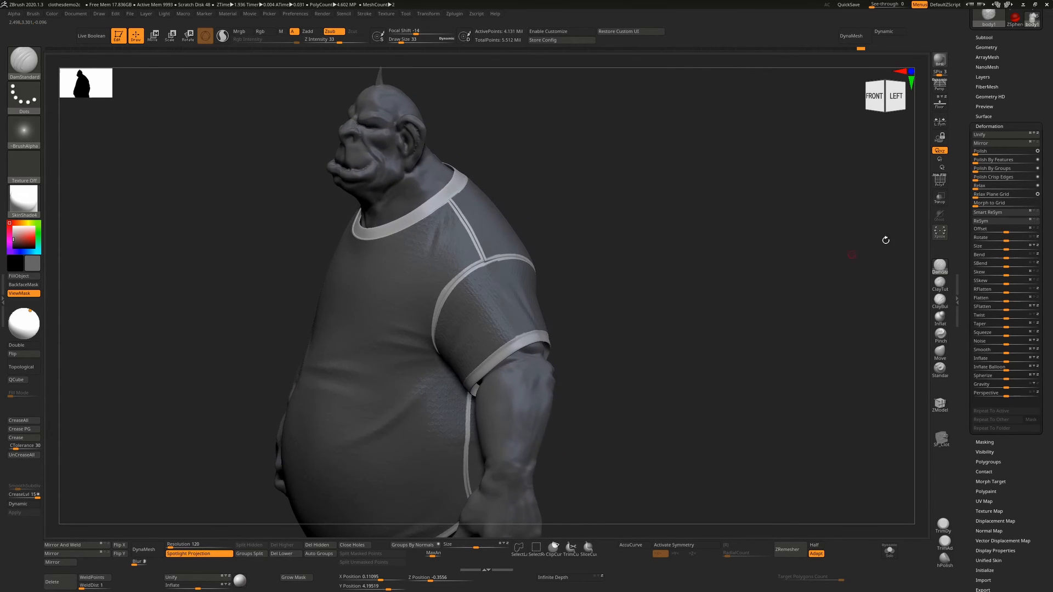
Turn on the surface noise to preview the fabric on the unmasked collar, seams and cuffs.
{"action": "left_click", "coordinate": [983, 116]}
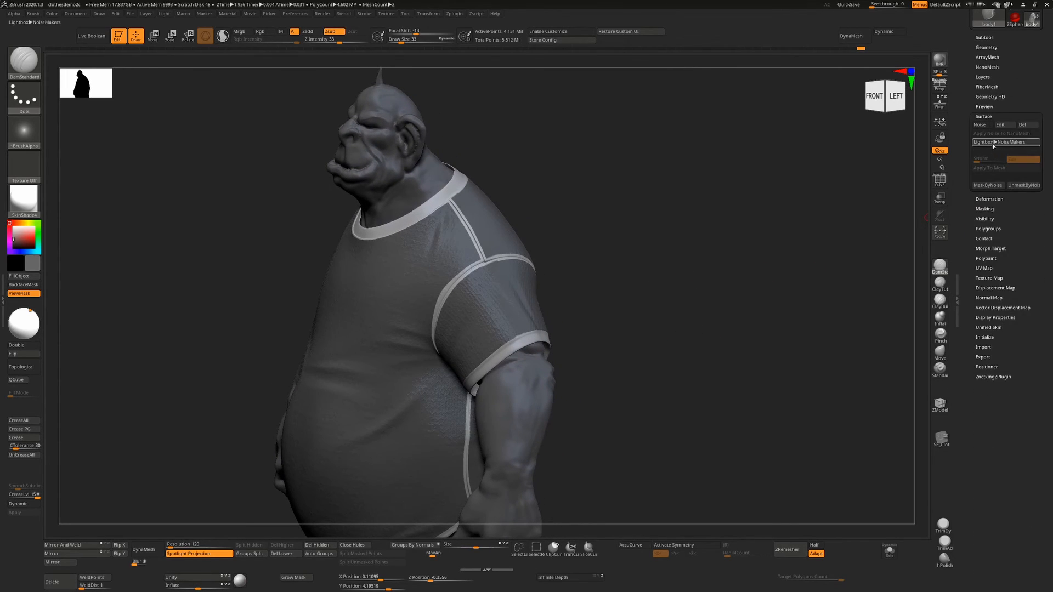
{"action": "left_click", "coordinate": [980, 125]}
{"action": "left_click_drag", "start_coordinate": [666, 256], "coordinate": [733, 243], "text": "alt"}
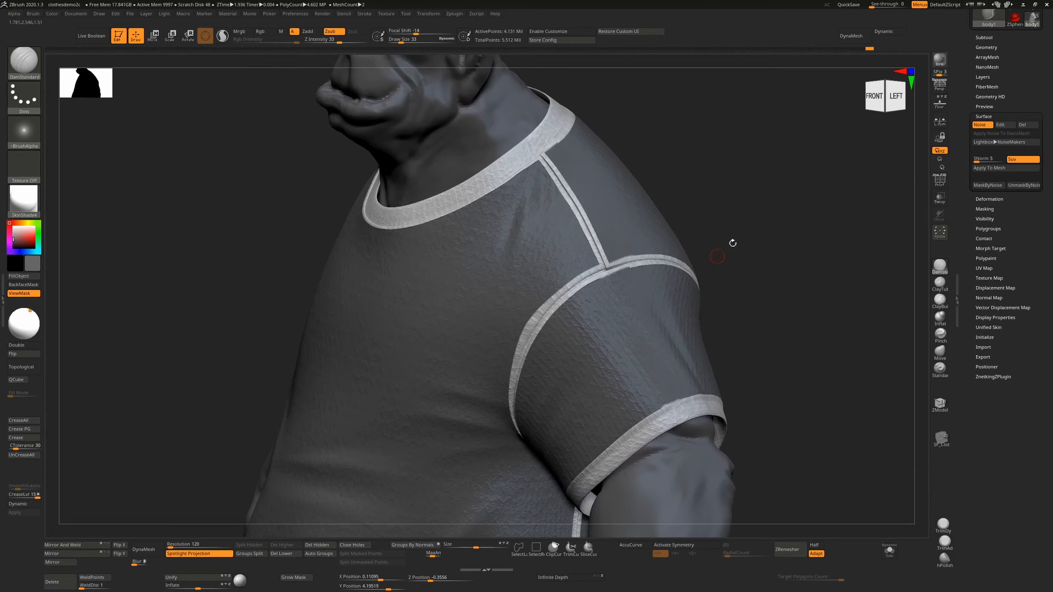
Replace the surface noise's alpha with Fabric032_2K_Roughness.jpg and accept the noise settings.
{"action": "left_click", "coordinate": [1002, 126]}
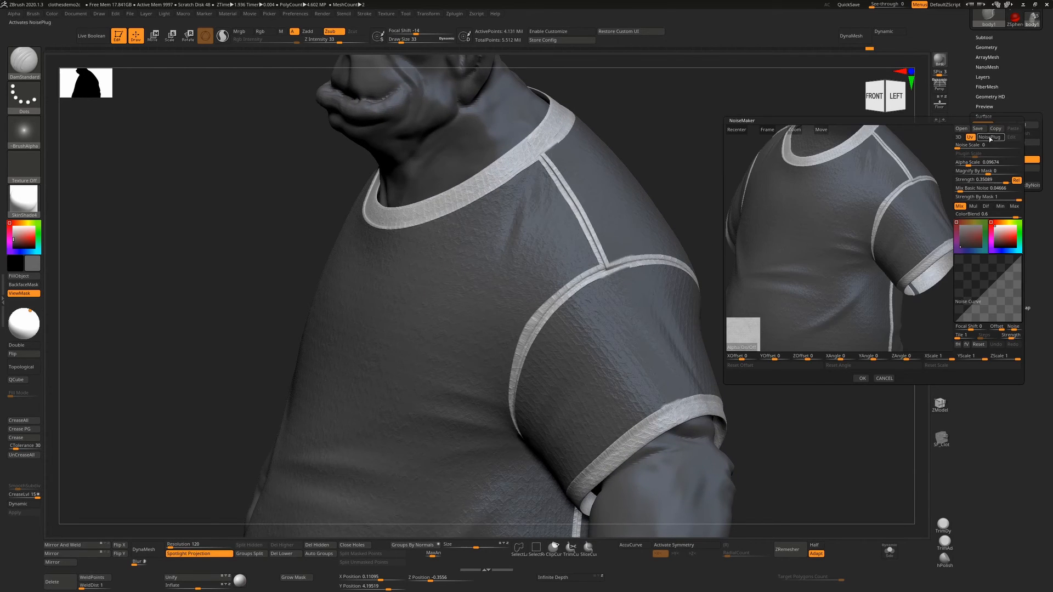
{"action": "left_click", "coordinate": [747, 346]}
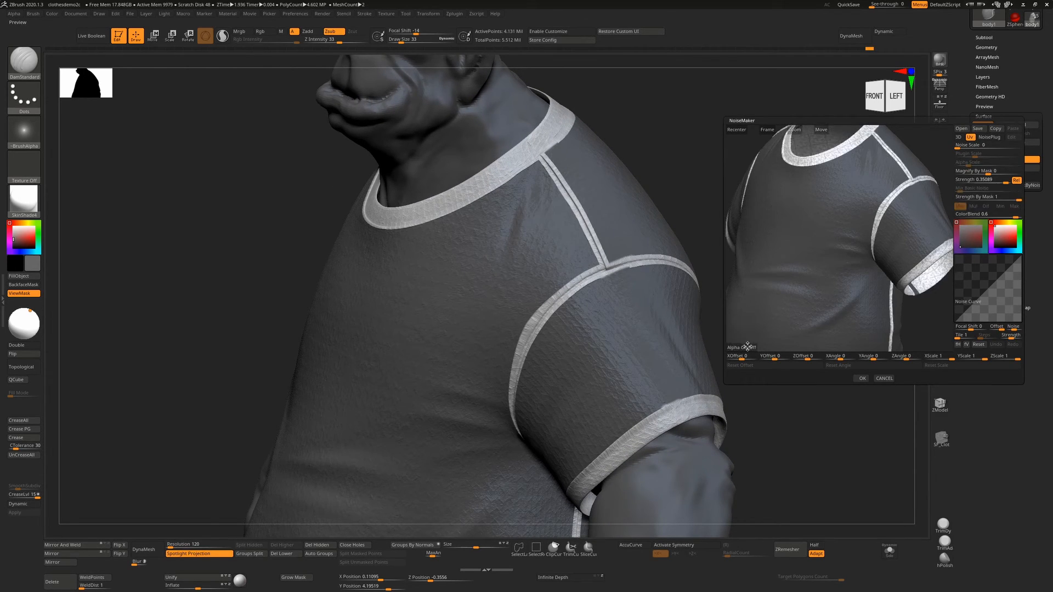
{"action": "left_click", "coordinate": [746, 345]}
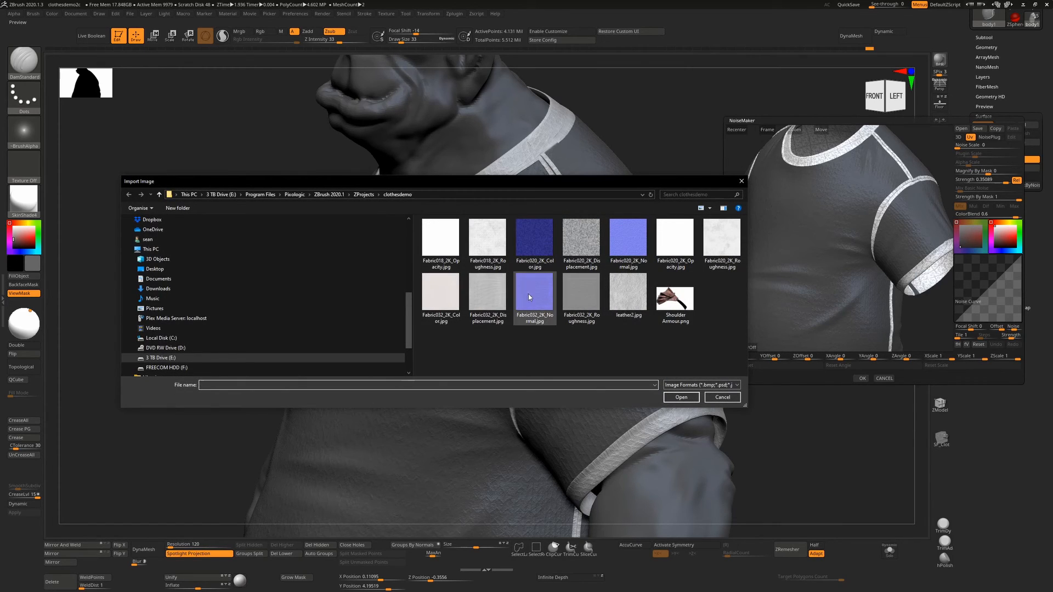
{"action": "left_click", "coordinate": [582, 296]}
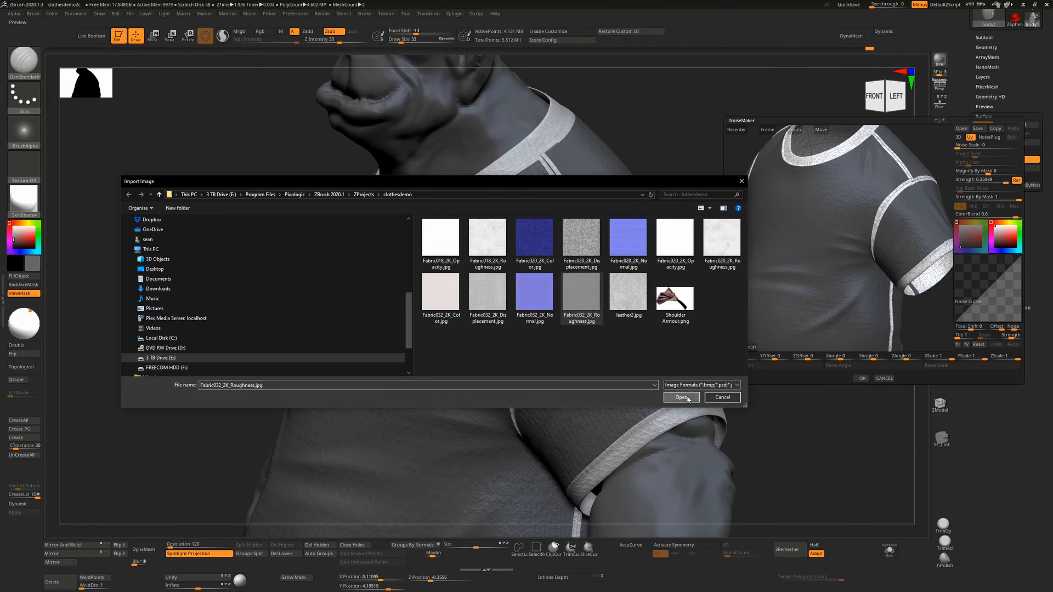
{"action": "left_click", "coordinate": [681, 397]}
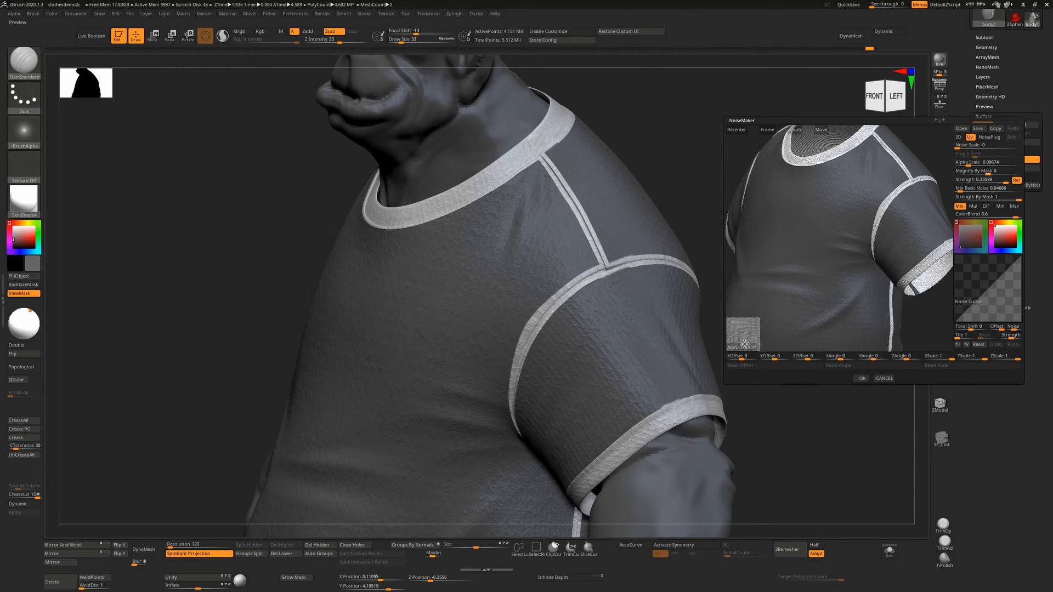
{"action": "left_click", "coordinate": [863, 378]}
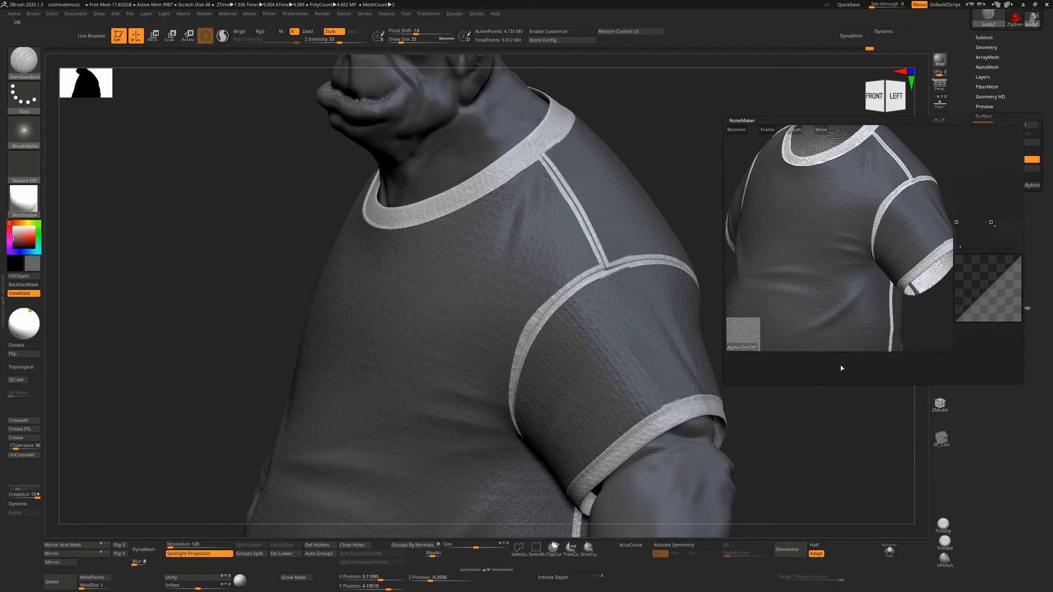
Set the surface noise's alpha scale to 0.11604 and its strength to 0.00644 for the collar, seams and cuffs.
{"action": "left_click_drag", "start_coordinate": [781, 248], "coordinate": [763, 237], "text": "alt"}
{"action": "left_click", "coordinate": [1001, 125]}
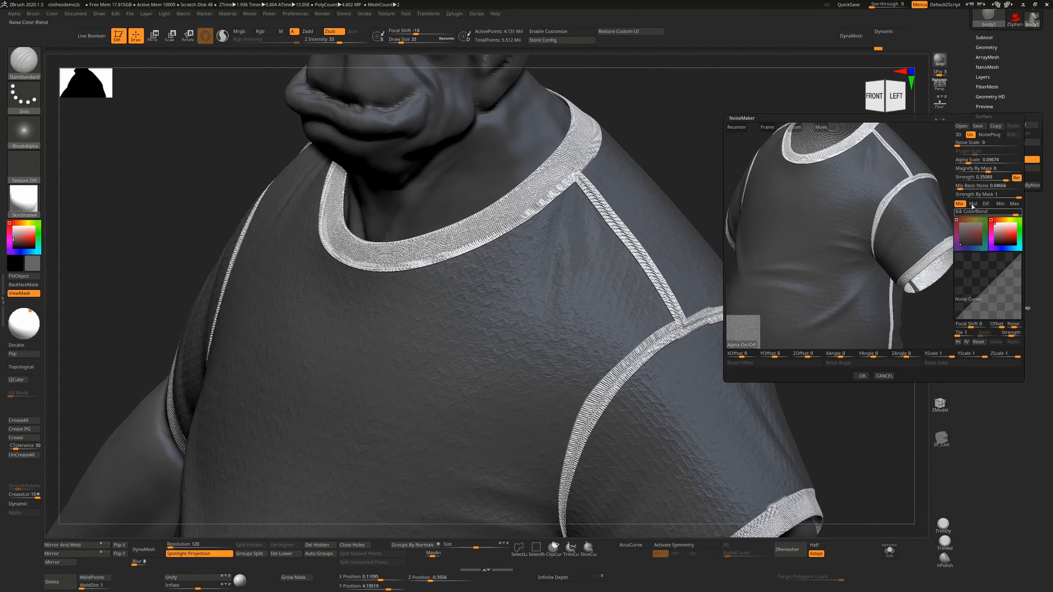
{"action": "left_click_drag", "start_coordinate": [968, 161], "coordinate": [973, 161]}
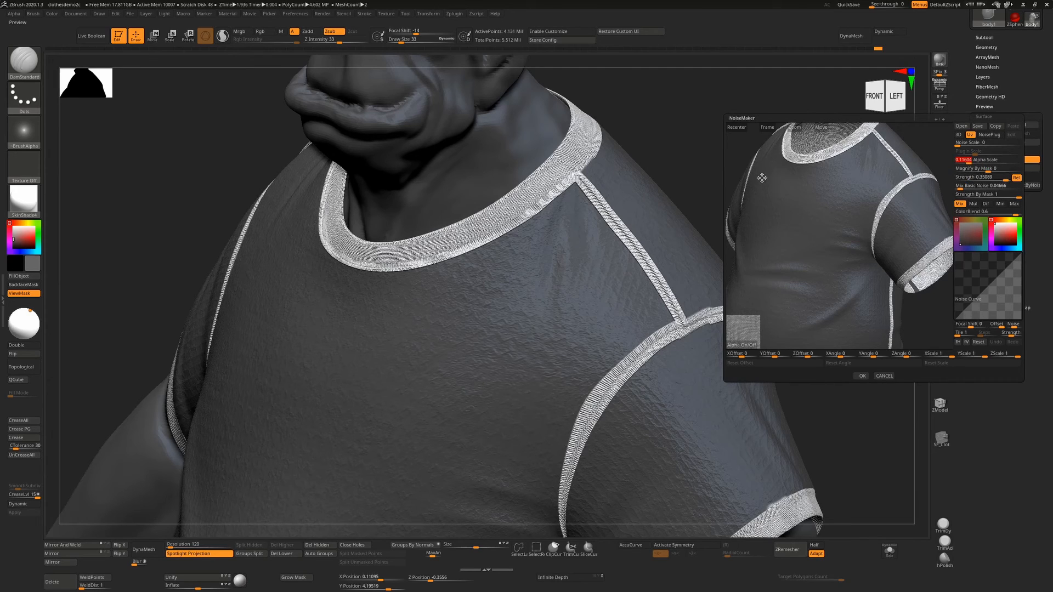
{"action": "left_click_drag", "start_coordinate": [859, 159], "coordinate": [942, 213], "text": "alt"}
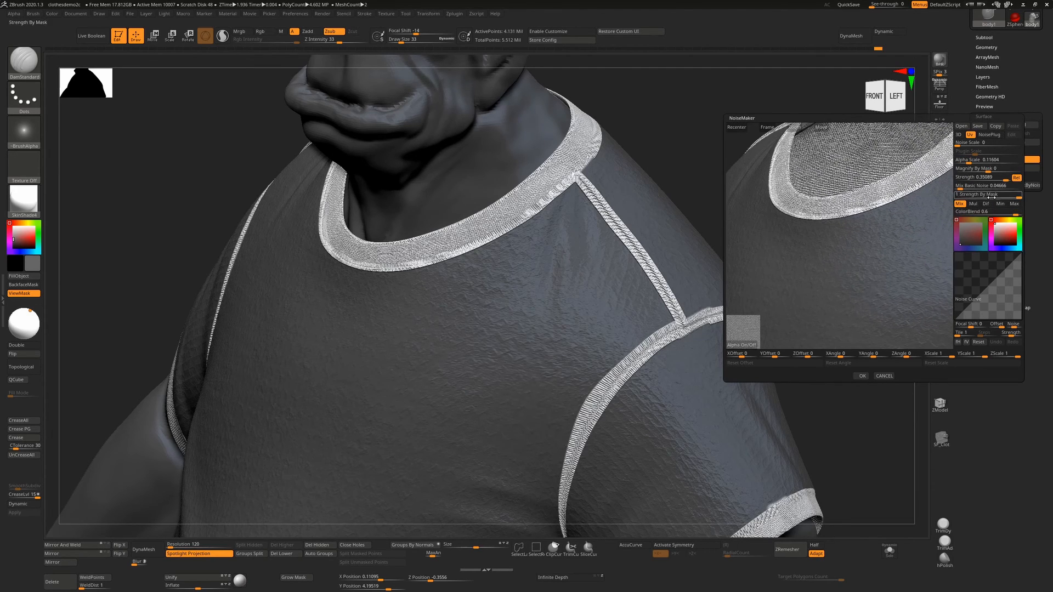
{"action": "left_click_drag", "start_coordinate": [997, 179], "coordinate": [998, 177]}
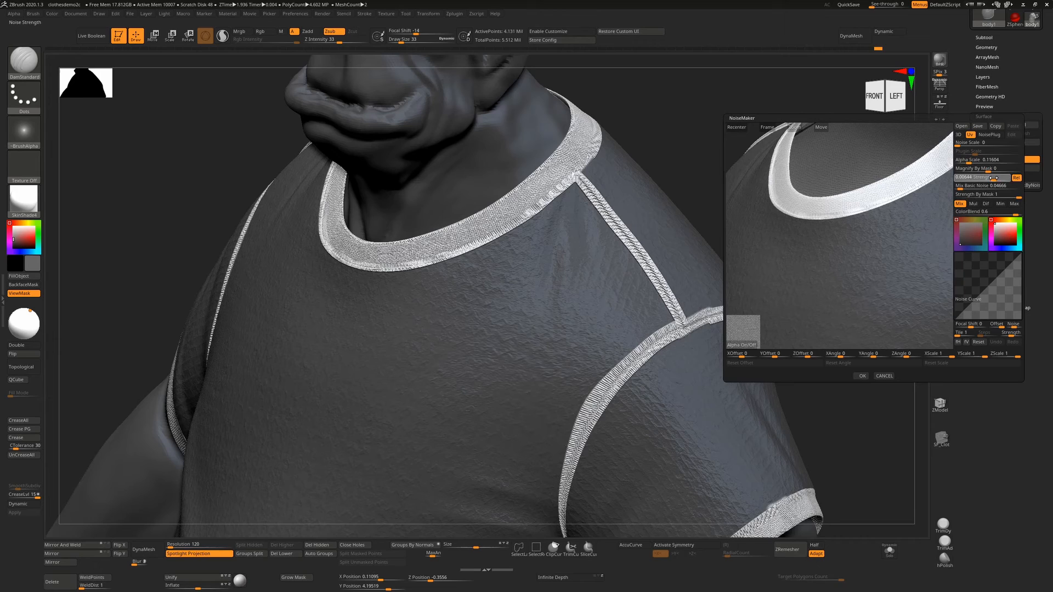
{"action": "left_click", "coordinate": [994, 178]}
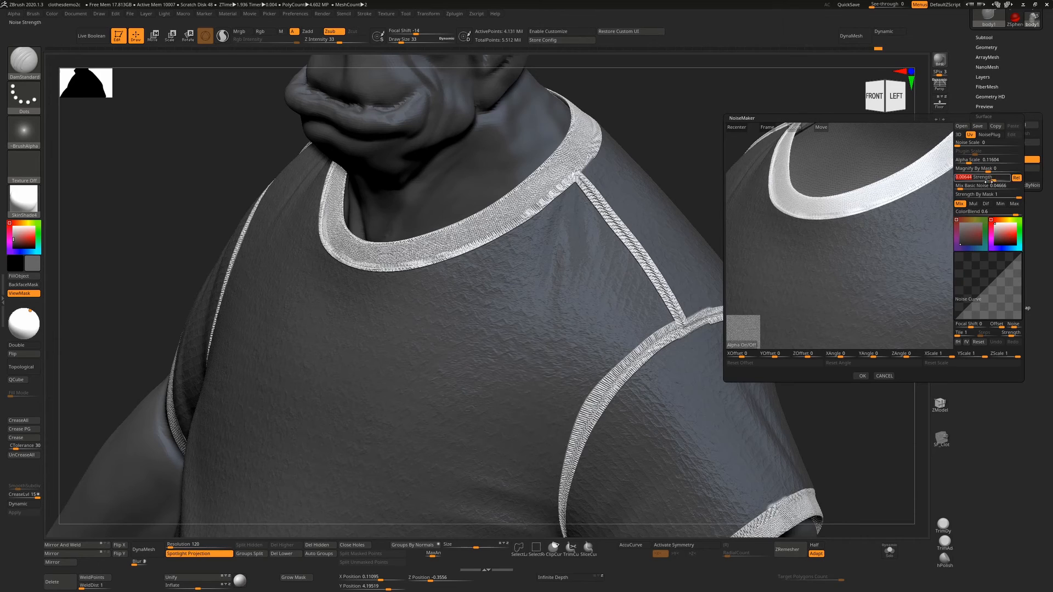
{"action": "left_click", "coordinate": [862, 376]}
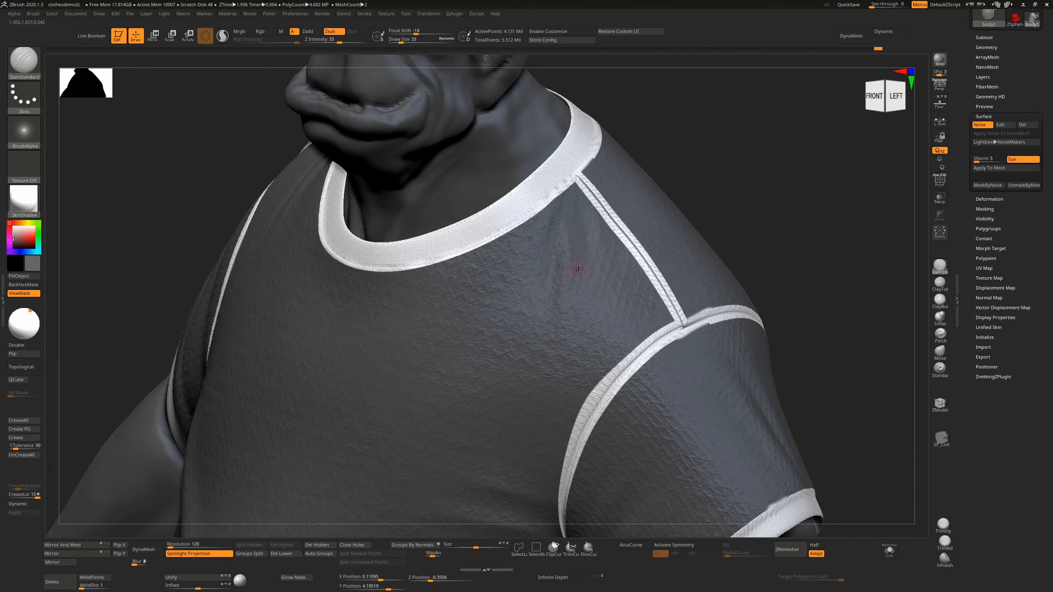
Blur the mask repeatedly to soften its edges around the collar, seams and cuffs.
{"action": "key", "text": "ctrl"}
{"action": "left_click", "coordinate": [576, 249], "text": "ctrl"}
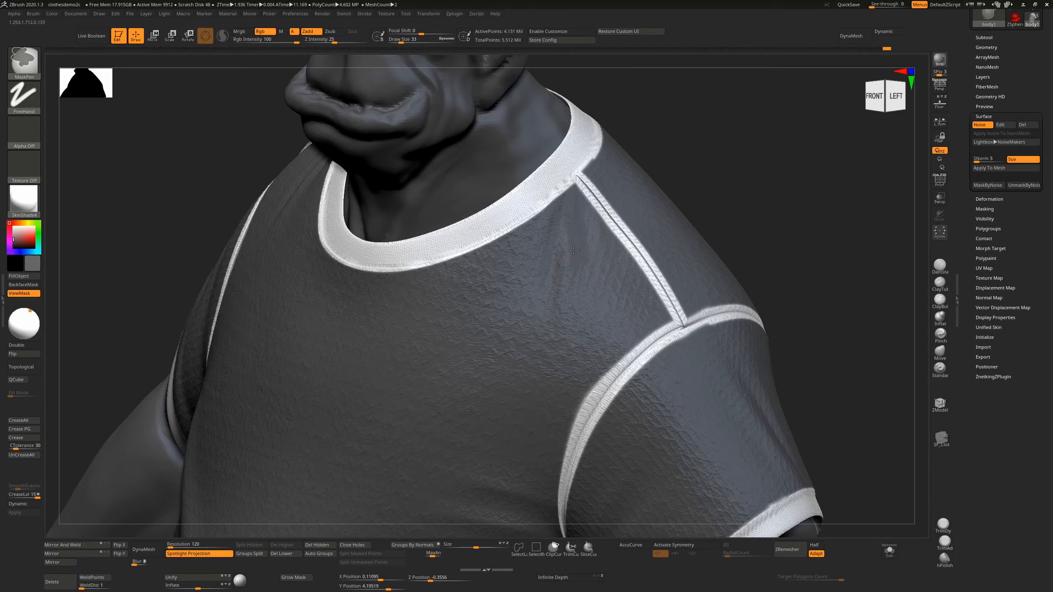
{"action": "left_click", "coordinate": [575, 248], "text": "ctrl"}
{"action": "left_click", "coordinate": [575, 248], "text": "ctrl"}
{"action": "left_click", "coordinate": [575, 247], "text": "ctrl"}
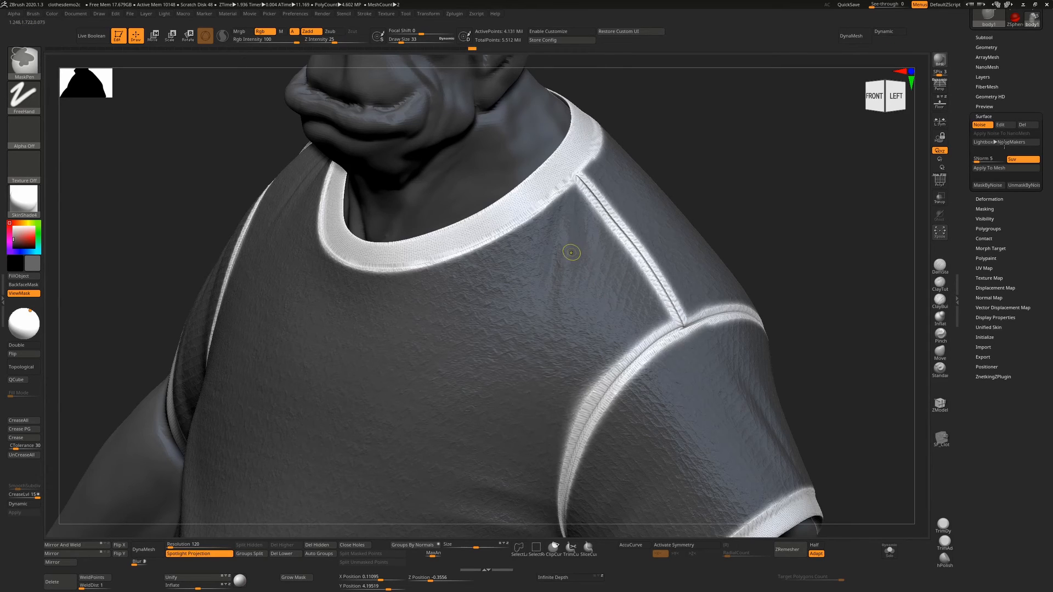
{"action": "left_click", "coordinate": [575, 247], "text": "ctrl"}
Check the softened noise transition around the collar and shoulder seams without changing the noise settings.
{"action": "left_click", "coordinate": [1002, 125]}
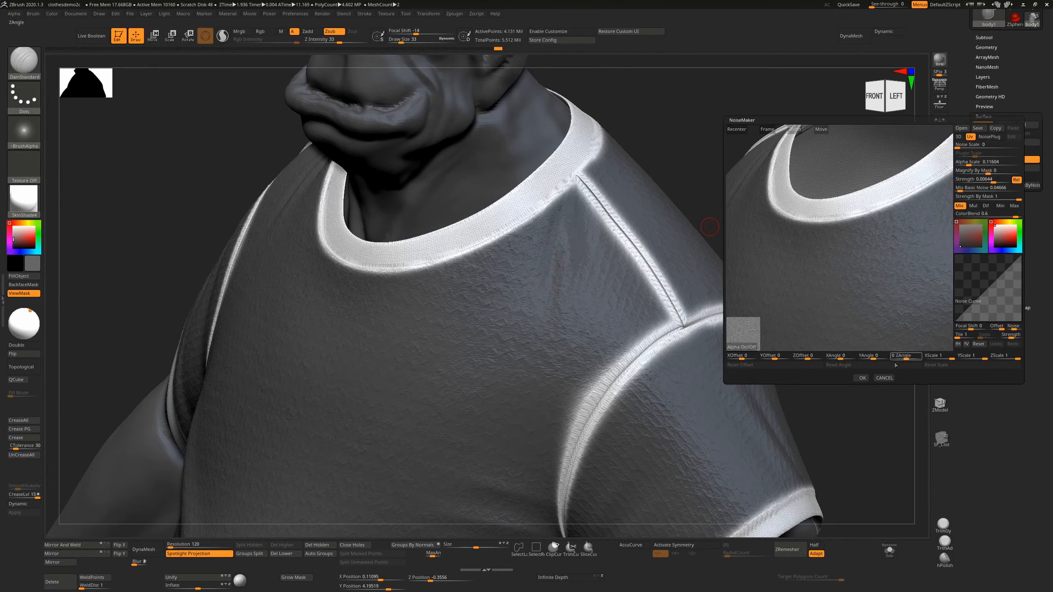
{"action": "left_click", "coordinate": [862, 378]}
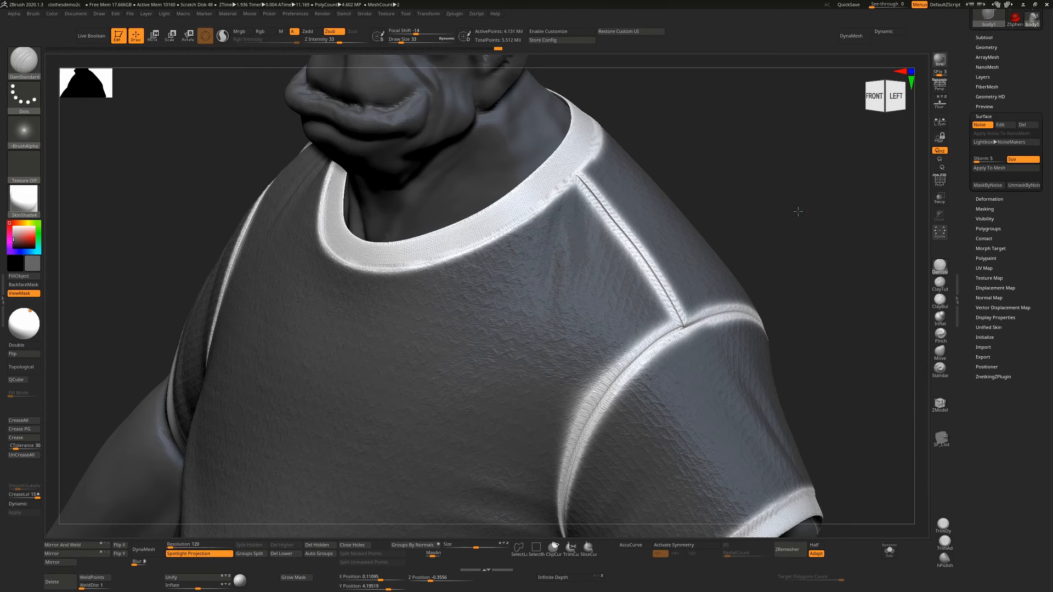
{"action": "left_click_drag", "start_coordinate": [798, 212], "coordinate": [787, 219]}
{"action": "key", "text": "shift+f"}
{"action": "key", "text": "shift+f"}
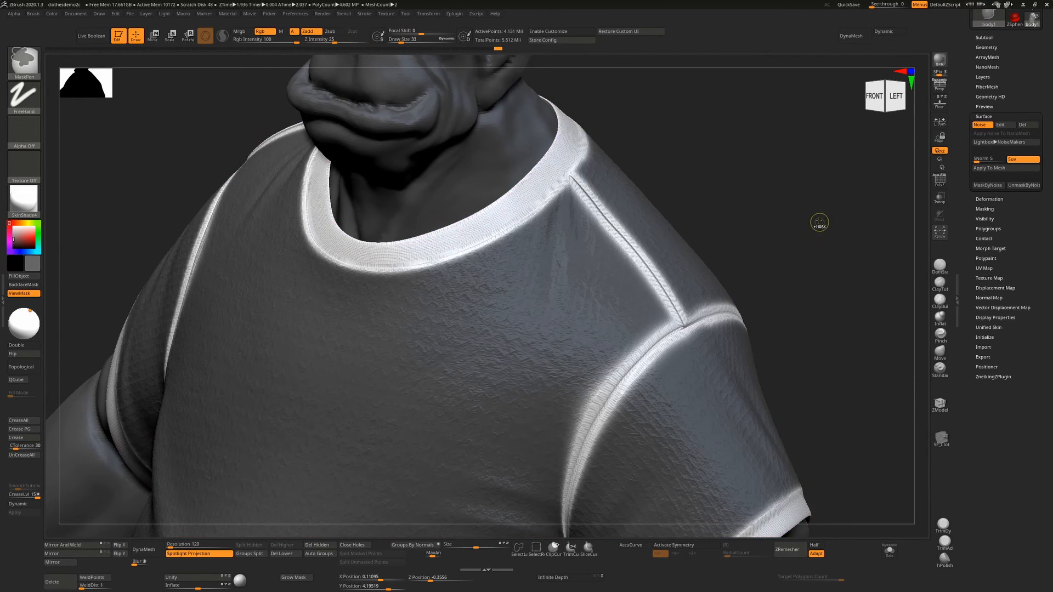
{"action": "left_click", "coordinate": [820, 224], "text": "ctrl"}
{"action": "left_click", "coordinate": [828, 228], "text": "ctrl"}
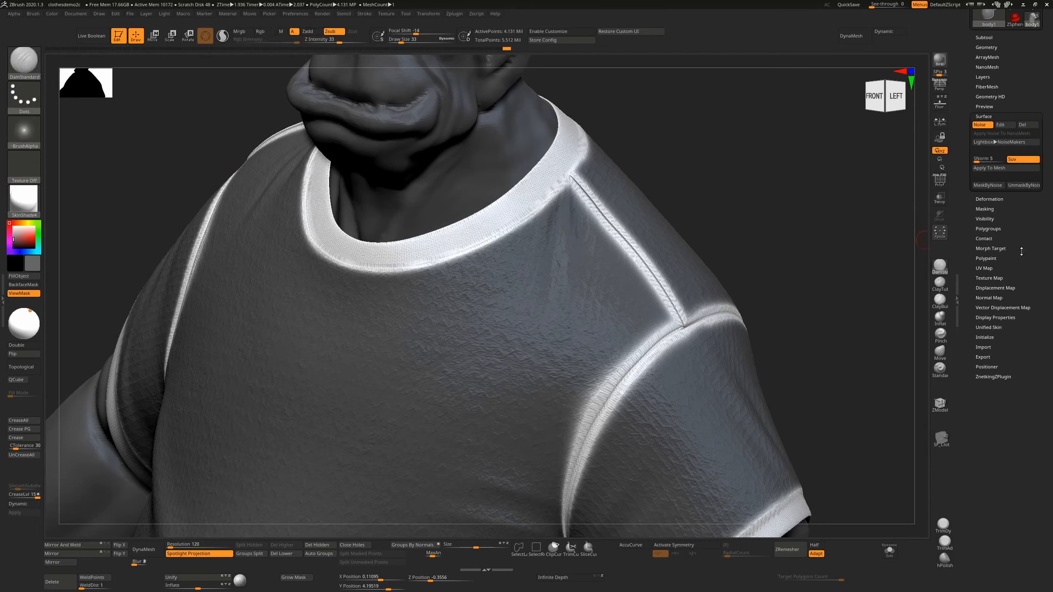
Mask the shirt by its surface noise and slightly inflate the unmasked collar, seams and cuffs.
{"action": "left_click", "coordinate": [989, 185]}
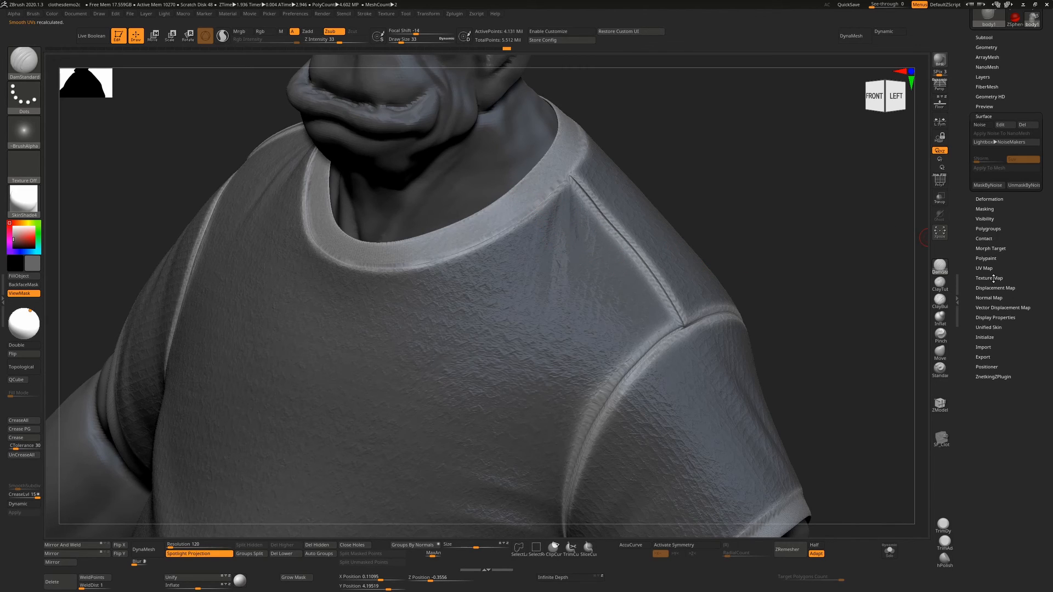
{"action": "left_click", "coordinate": [990, 199]}
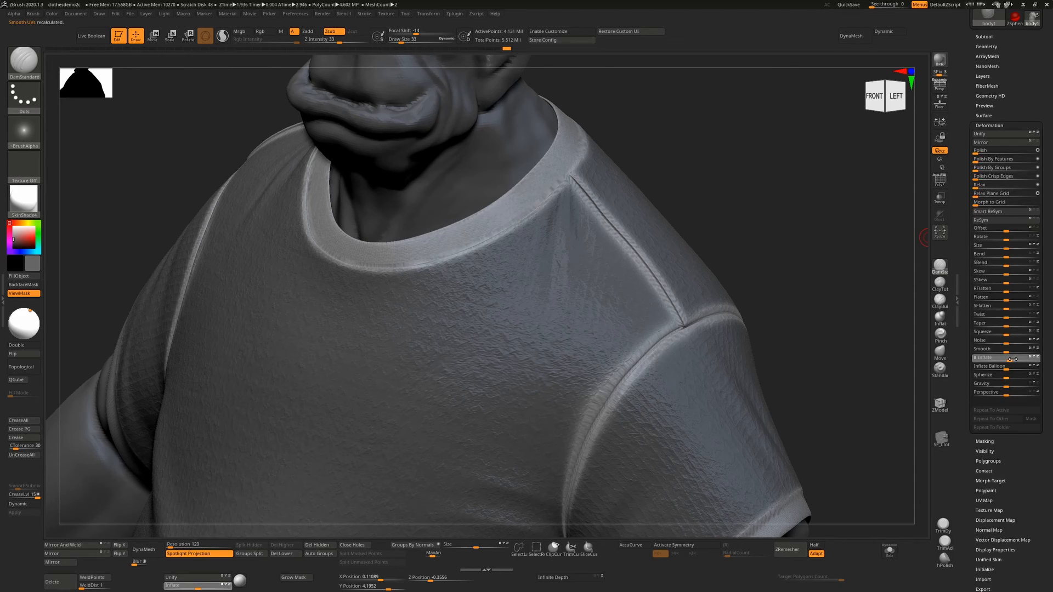
{"action": "left_click_drag", "start_coordinate": [1012, 360], "coordinate": [1013, 359]}
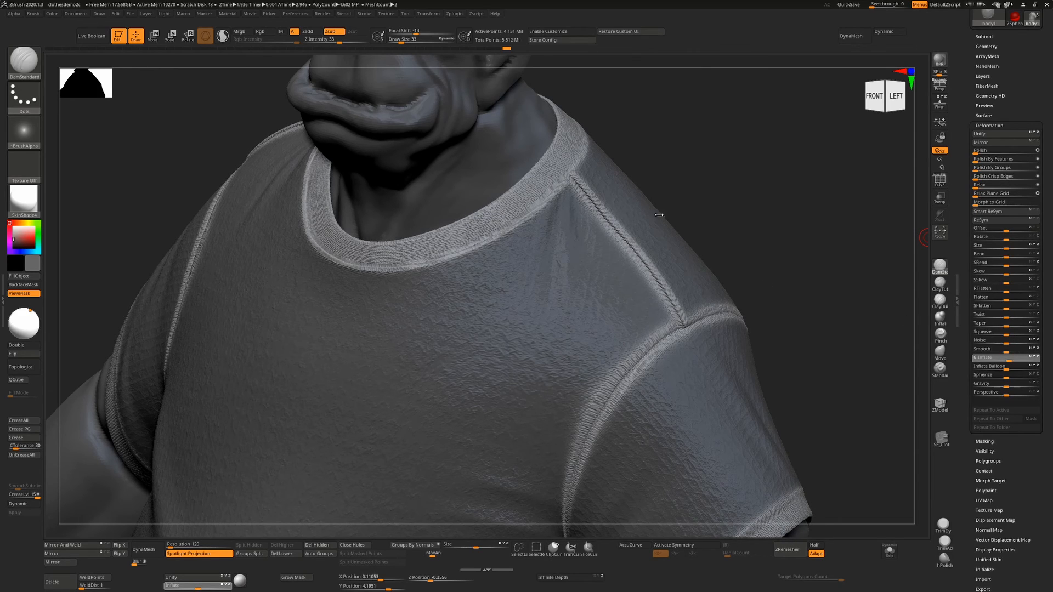
{"action": "left_click_drag", "start_coordinate": [659, 215], "coordinate": [658, 258]}
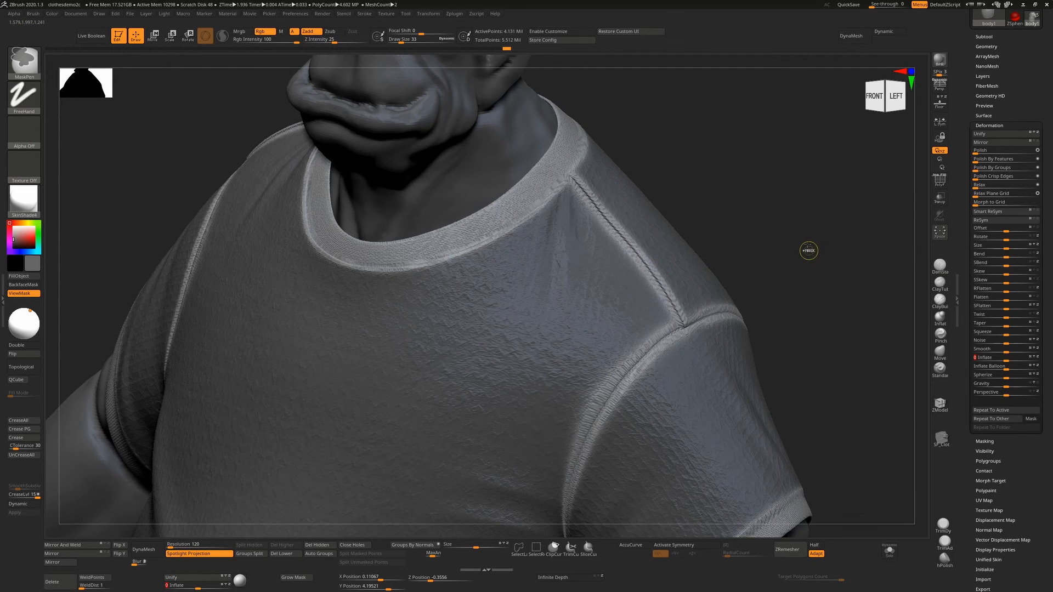
{"action": "mouse_move", "coordinate": [809, 250]}
{"action": "left_mouse_down", "text": "ctrl"}
{"action": "mouse_move", "coordinate": [786, 301]}
{"action": "mouse_move", "coordinate": [798, 251]}
{"action": "left_mouse_up", "text": "ctrl"}
Inspect the shirt's relief without the mask shading, then display the mask again over the left shoulder.
{"action": "left_click_drag", "start_coordinate": [804, 265], "coordinate": [873, 307]}
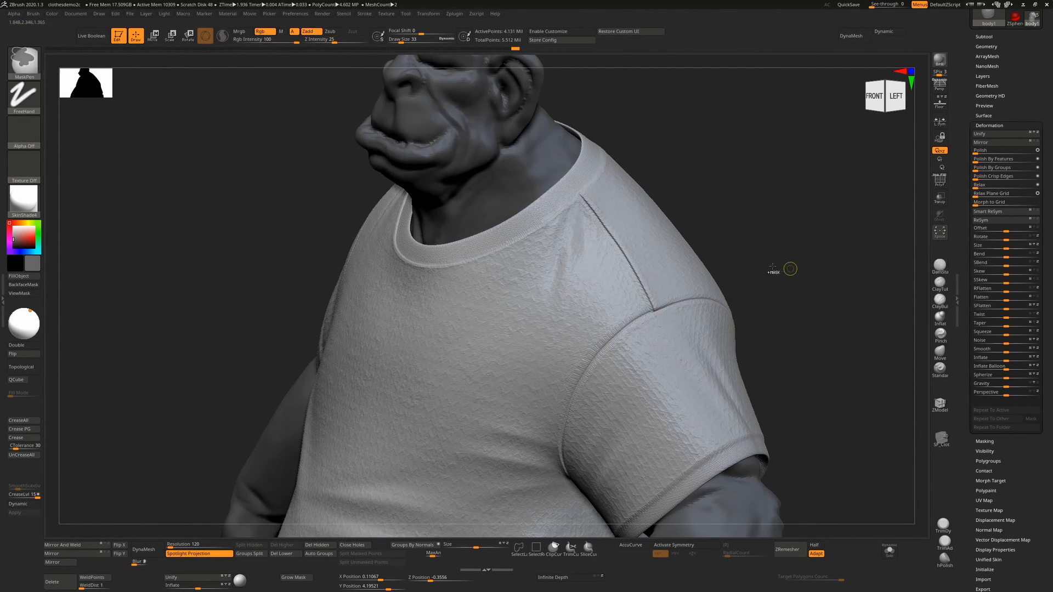
{"action": "key", "text": "ctrl+h"}
{"action": "right_click_drag", "start_coordinate": [789, 269], "coordinate": [775, 314], "text": "ctrl"}
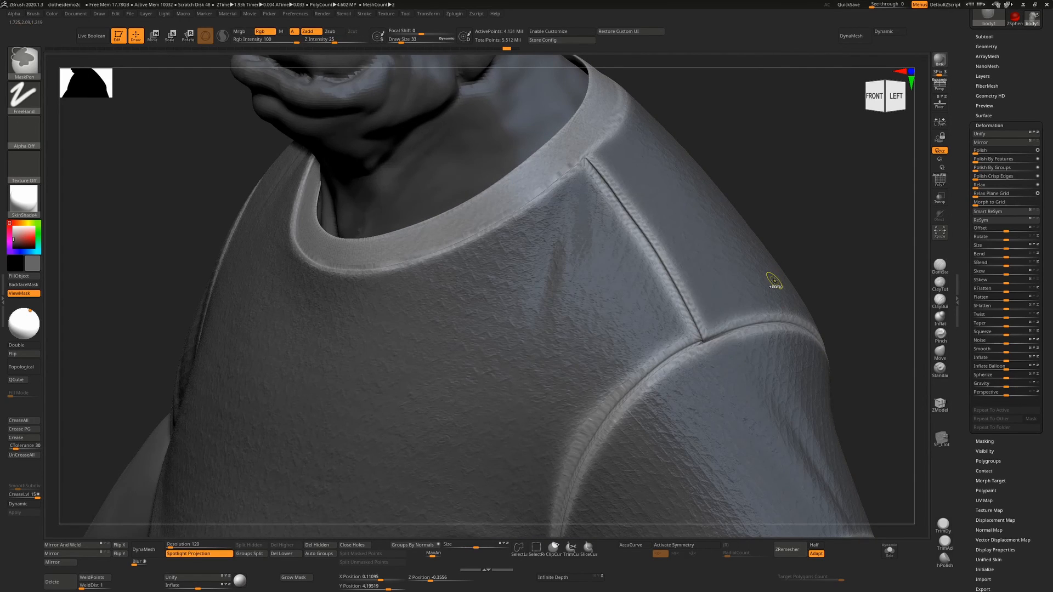
Set the mask brush's draw size to 166 and mask the shoulder seam and front armhole seam on the left shoulder.
{"action": "key", "text": "s"}
{"action": "mouse_move", "coordinate": [674, 274]}
{"action": "left_mouse_down"}
{"action": "mouse_move", "coordinate": [688, 274]}
{"action": "mouse_move", "coordinate": [644, 251]}
{"action": "mouse_move", "coordinate": [607, 202]}
{"action": "left_mouse_up"}
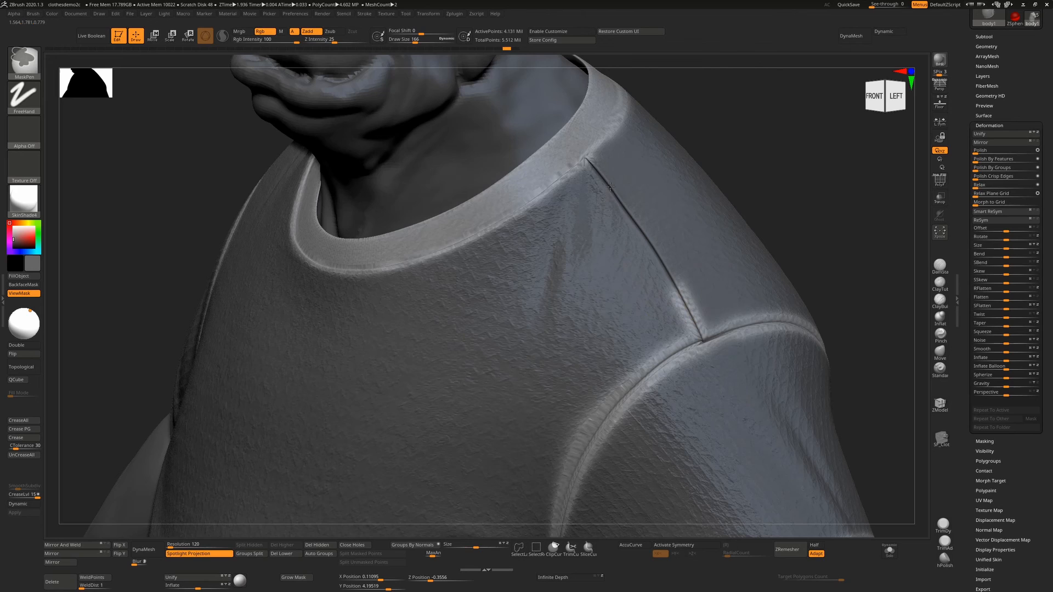
{"action": "mouse_move", "coordinate": [665, 279]}
{"action": "left_mouse_down", "text": "ctrl"}
{"action": "mouse_move", "coordinate": [575, 458]}
{"action": "mouse_move", "coordinate": [558, 526]}
{"action": "left_mouse_up", "text": "ctrl"}
{"action": "mouse_move", "coordinate": [702, 344]}
{"action": "left_mouse_down", "text": "ctrl"}
{"action": "mouse_move", "coordinate": [760, 324]}
{"action": "mouse_move", "coordinate": [816, 333]}
{"action": "left_mouse_up", "text": "ctrl"}
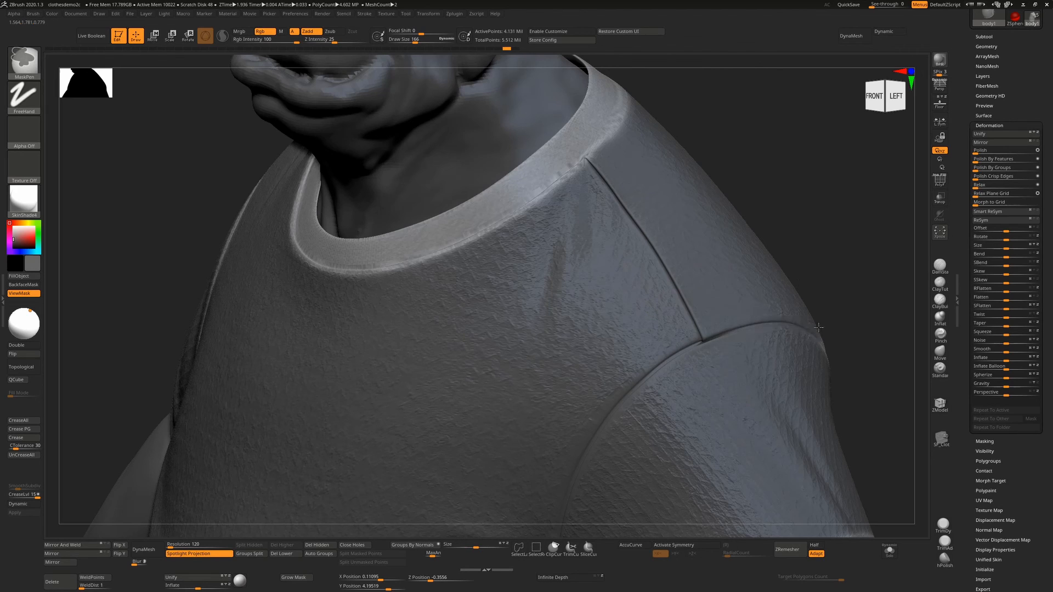
{"action": "right_click_drag", "start_coordinate": [752, 329], "coordinate": [689, 149], "text": "alt"}
{"action": "right_click_drag", "start_coordinate": [762, 222], "coordinate": [737, 272], "text": "ctrl"}
{"action": "left_click_drag", "start_coordinate": [604, 271], "coordinate": [594, 355], "text": "ctrl"}
Mask the armhole seams on both sides of the shirt's back.
{"action": "left_click_drag", "start_coordinate": [840, 188], "coordinate": [717, 223]}
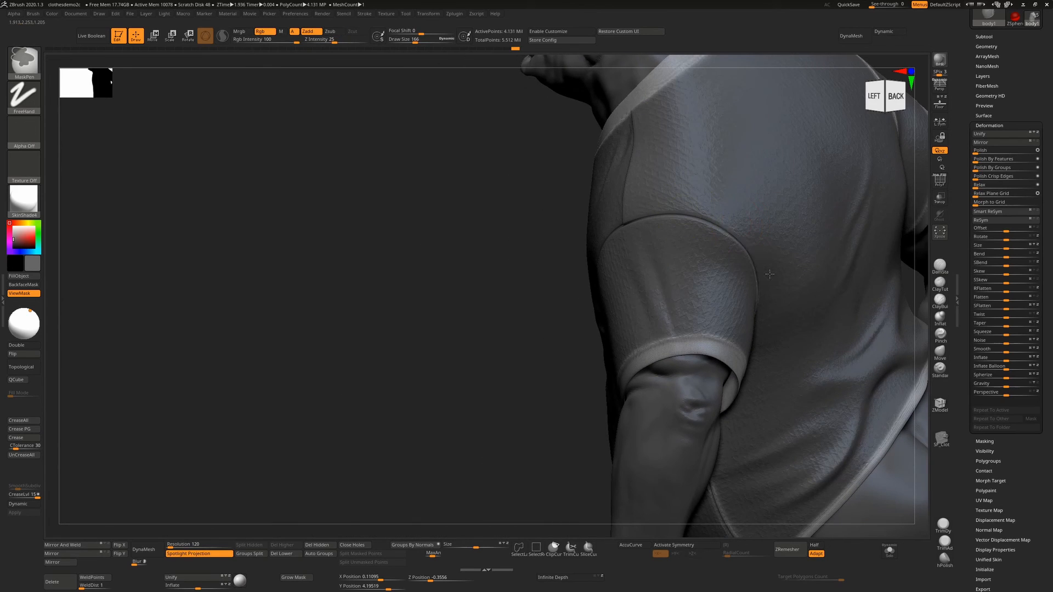
{"action": "left_click_drag", "start_coordinate": [571, 276], "coordinate": [510, 286]}
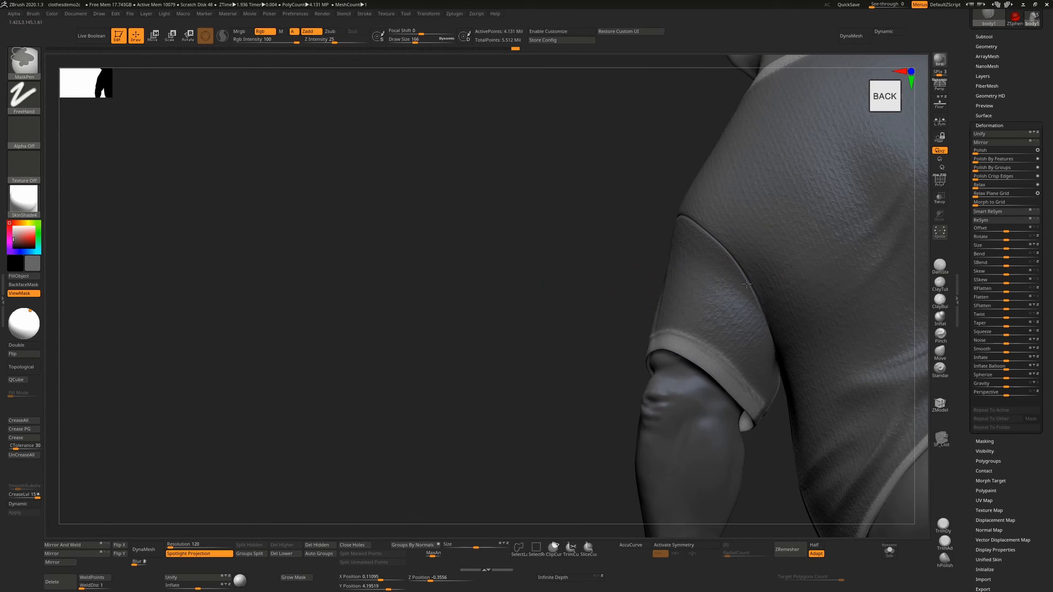
{"action": "left_click_drag", "start_coordinate": [780, 385], "coordinate": [781, 388], "text": "ctrl"}
{"action": "right_click_drag", "start_coordinate": [779, 285], "coordinate": [500, 494], "text": "alt"}
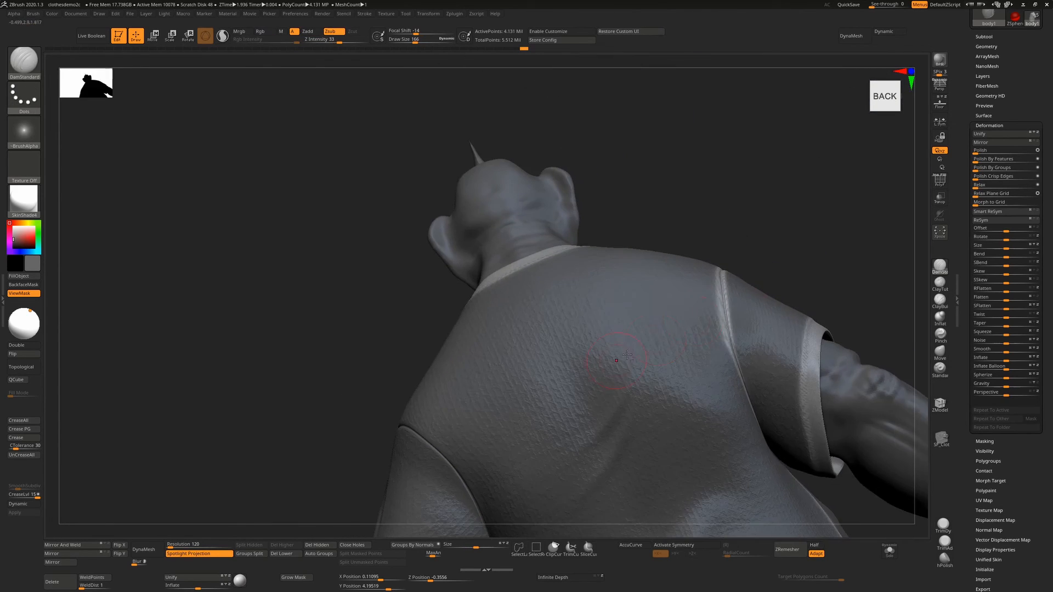
{"action": "left_click_drag", "start_coordinate": [745, 392], "coordinate": [714, 261], "text": "ctrl"}
{"action": "left_click_drag", "start_coordinate": [761, 432], "coordinate": [779, 459], "text": "ctrl"}
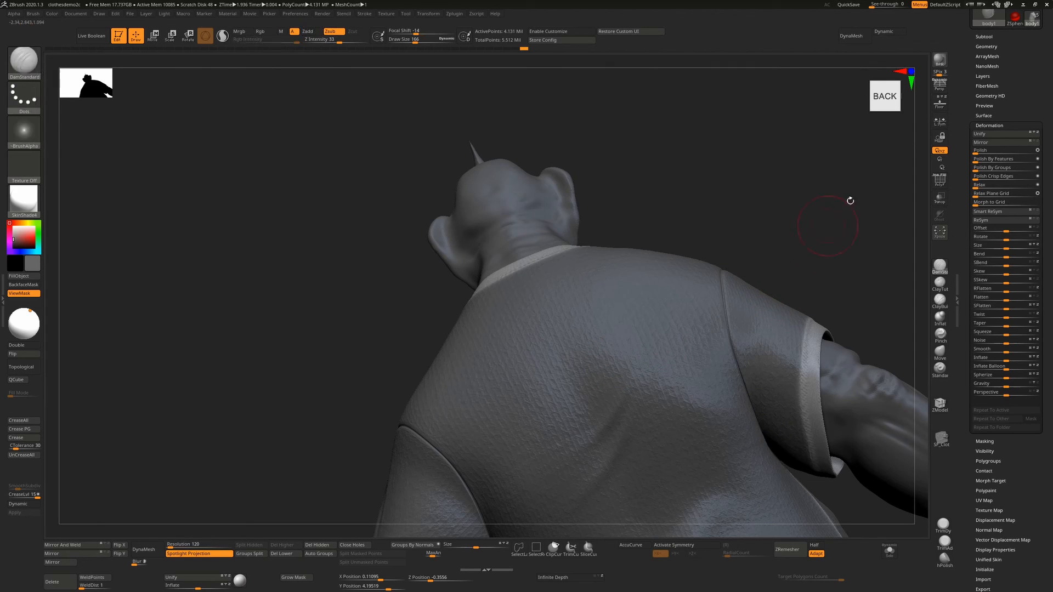
Mask the front armhole seam on the character's right shoulder.
{"action": "mouse_move", "coordinate": [851, 200]}
{"action": "left_mouse_down"}
{"action": "mouse_move", "coordinate": [707, 274]}
{"action": "mouse_move", "coordinate": [847, 221]}
{"action": "mouse_move", "coordinate": [860, 228]}
{"action": "left_mouse_up"}
{"action": "mouse_move", "coordinate": [785, 211]}
{"action": "left_mouse_down", "text": "ctrl"}
{"action": "mouse_move", "coordinate": [776, 176]}
{"action": "mouse_move", "coordinate": [757, 163]}
{"action": "left_mouse_up", "text": "ctrl"}
{"action": "mouse_move", "coordinate": [620, 406]}
{"action": "left_mouse_down", "text": "alt"}
{"action": "mouse_move", "coordinate": [456, 458]}
{"action": "mouse_move", "coordinate": [395, 439]}
{"action": "left_mouse_up", "text": "alt"}
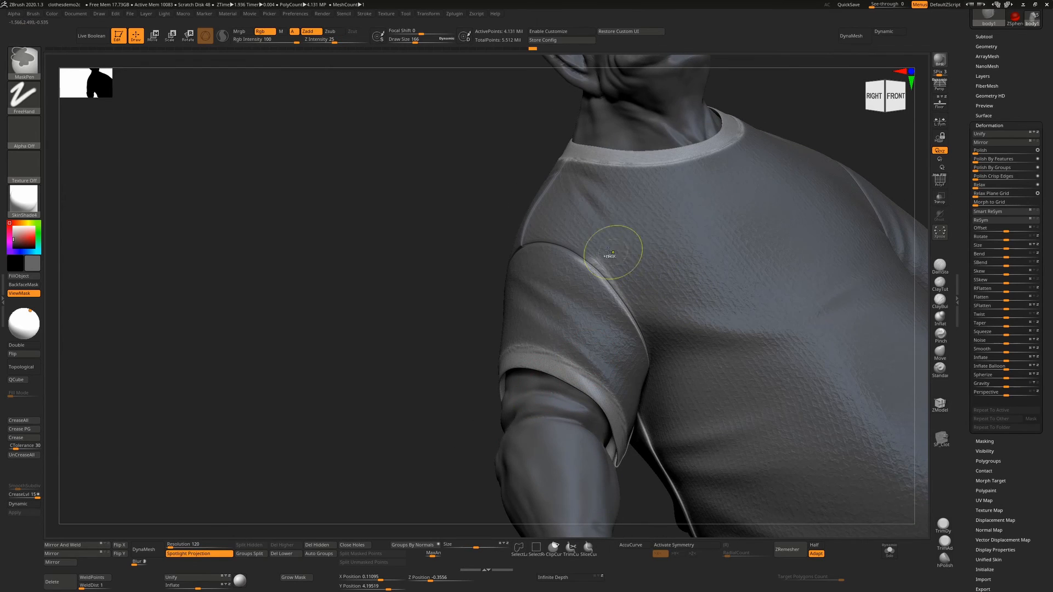
{"action": "left_click_drag", "start_coordinate": [584, 260], "coordinate": [684, 381], "text": "ctrl"}
{"action": "key", "text": "ctrl"}
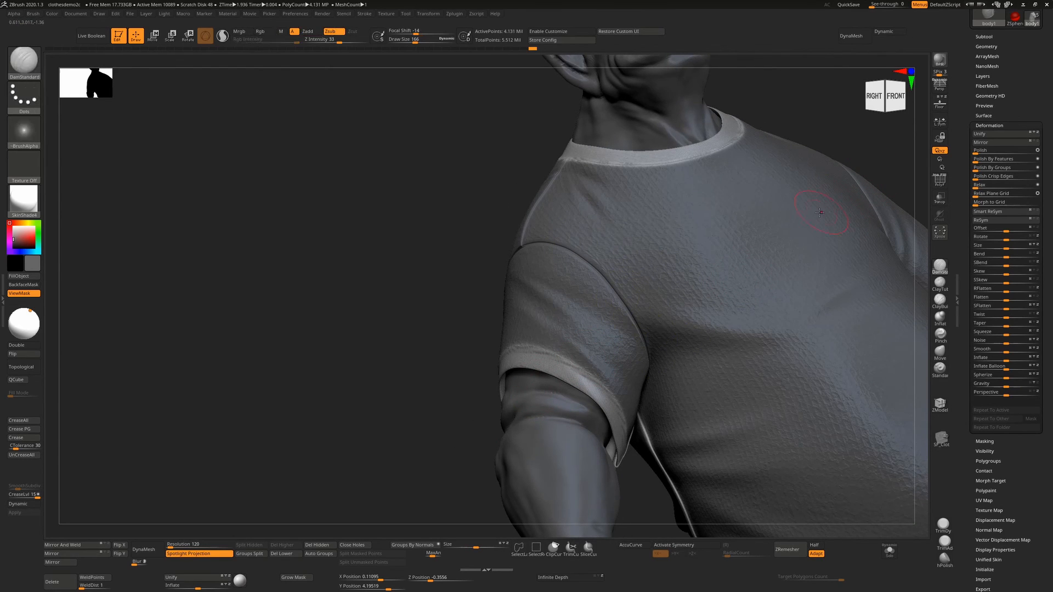
Try growing the mask on the shirt around the unmasked collar and sleeve cuffs.
{"action": "left_click_drag", "start_coordinate": [874, 152], "coordinate": [613, 299]}
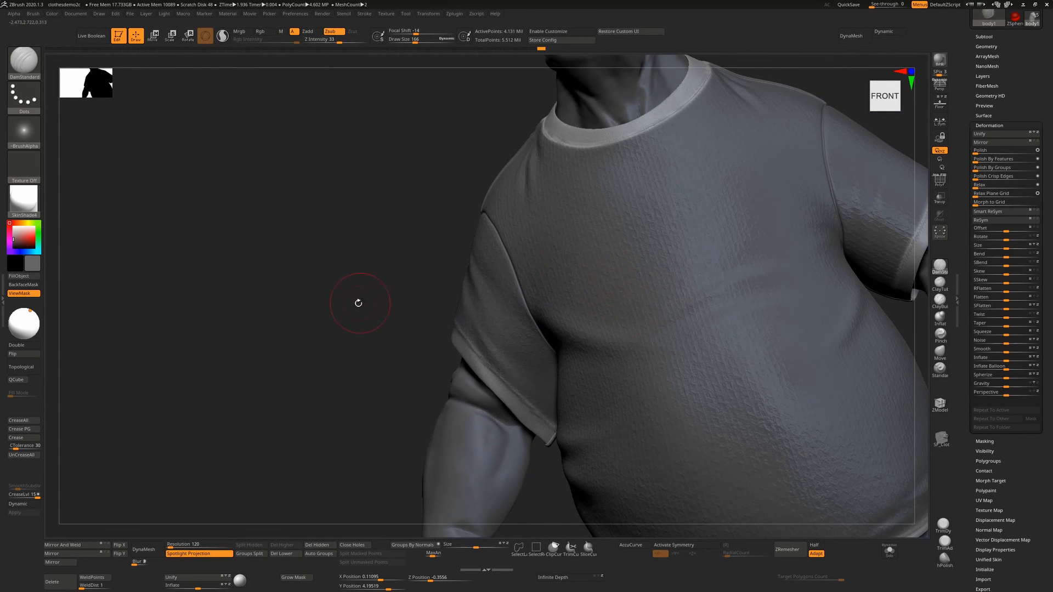
{"action": "left_click_drag", "start_coordinate": [358, 303], "coordinate": [590, 312]}
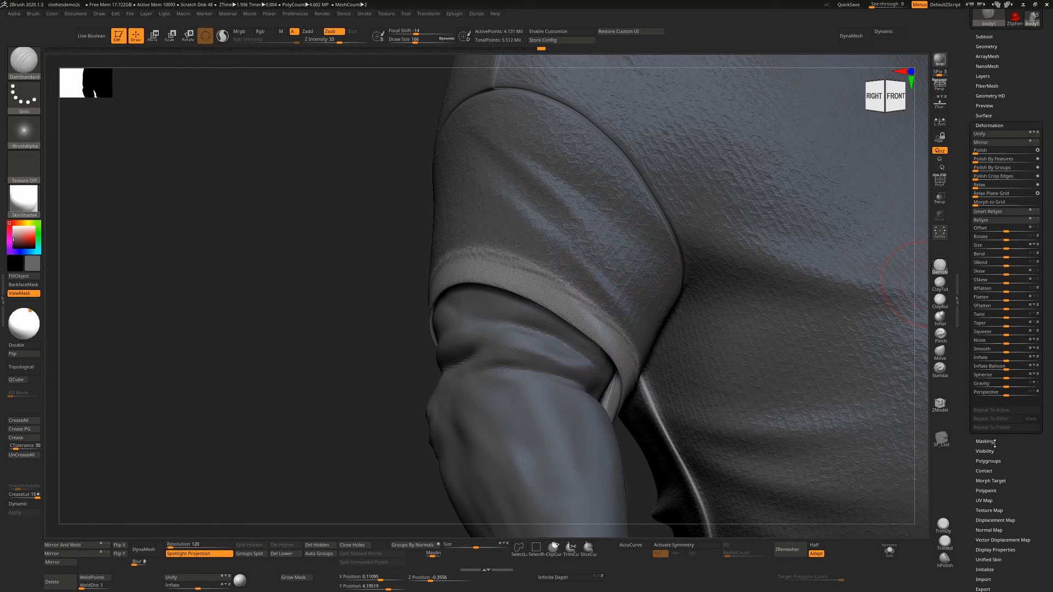
{"action": "left_click", "coordinate": [995, 443]}
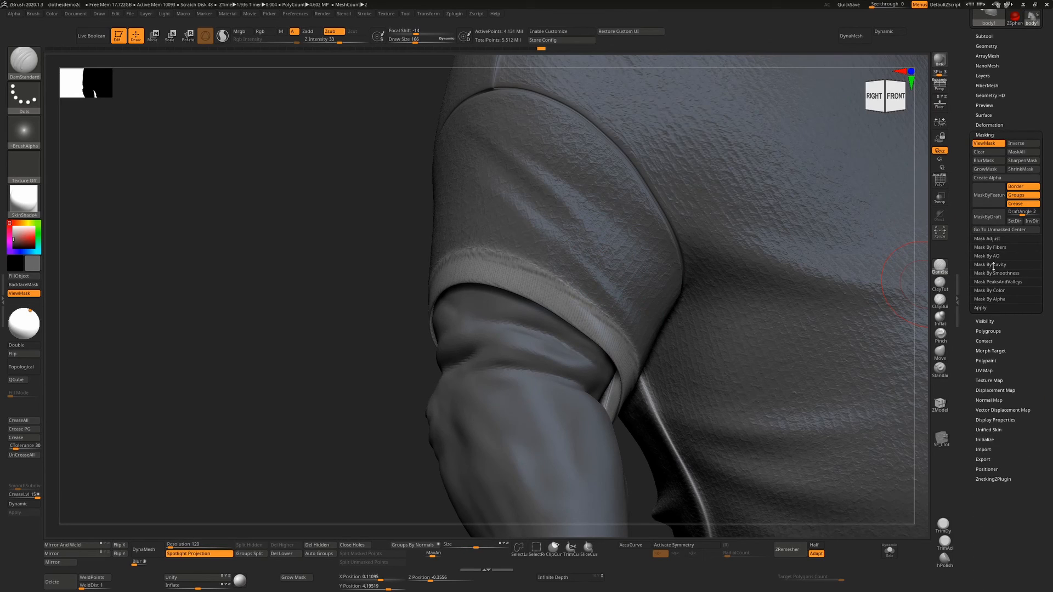
{"action": "left_click", "coordinate": [995, 169]}
{"action": "right_click_drag", "start_coordinate": [802, 170], "coordinate": [692, 365], "text": "alt"}
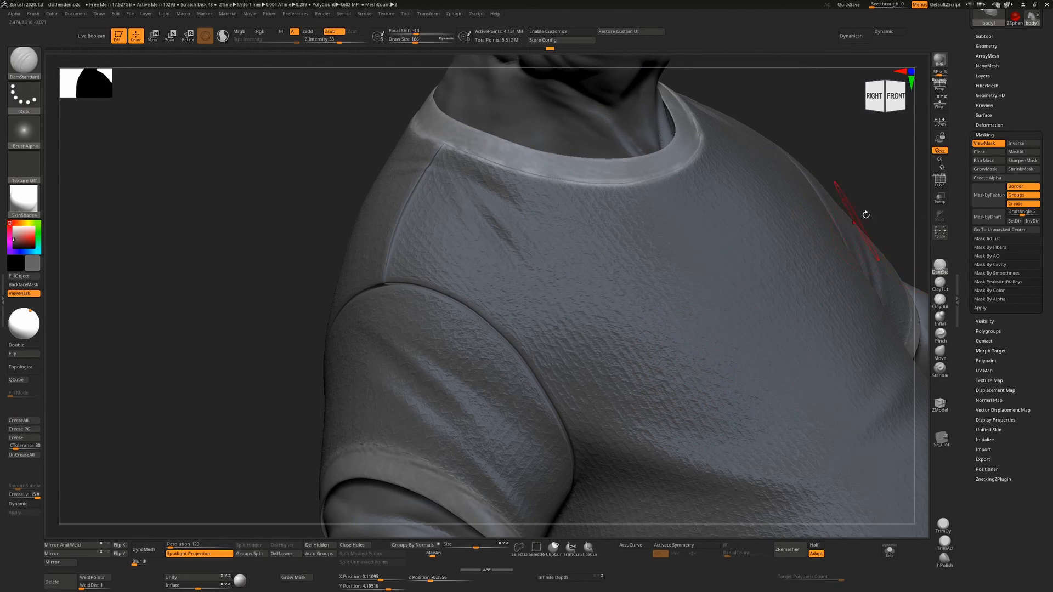
{"action": "key", "text": "ctrl+z"}
Apply an Inflate deformation to the shirt's unmasked collar and sleeve cuffs.
{"action": "right_click_drag", "start_coordinate": [865, 214], "coordinate": [891, 206]}
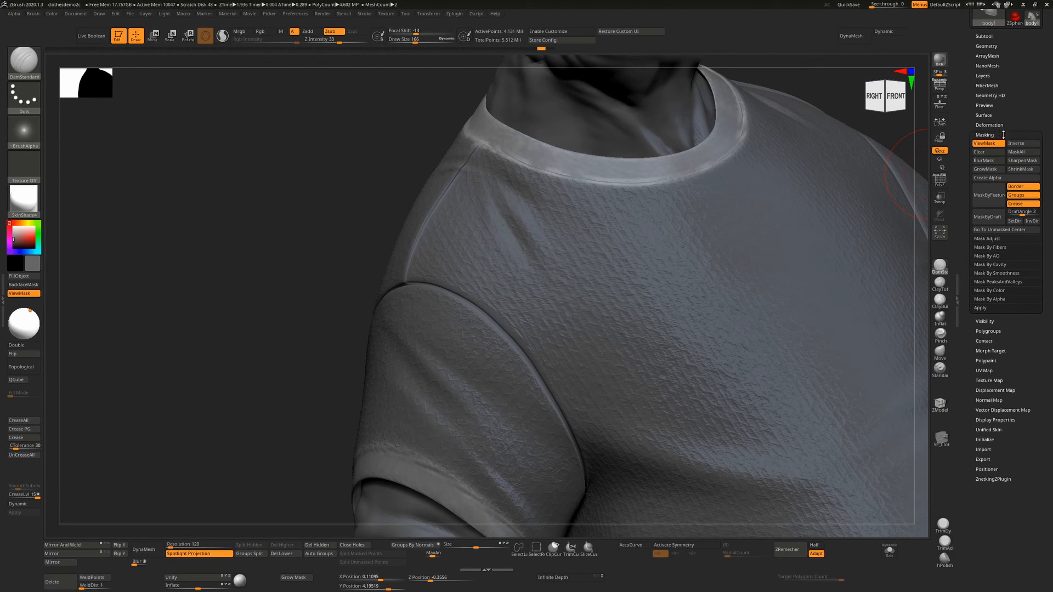
{"action": "left_click", "coordinate": [990, 125]}
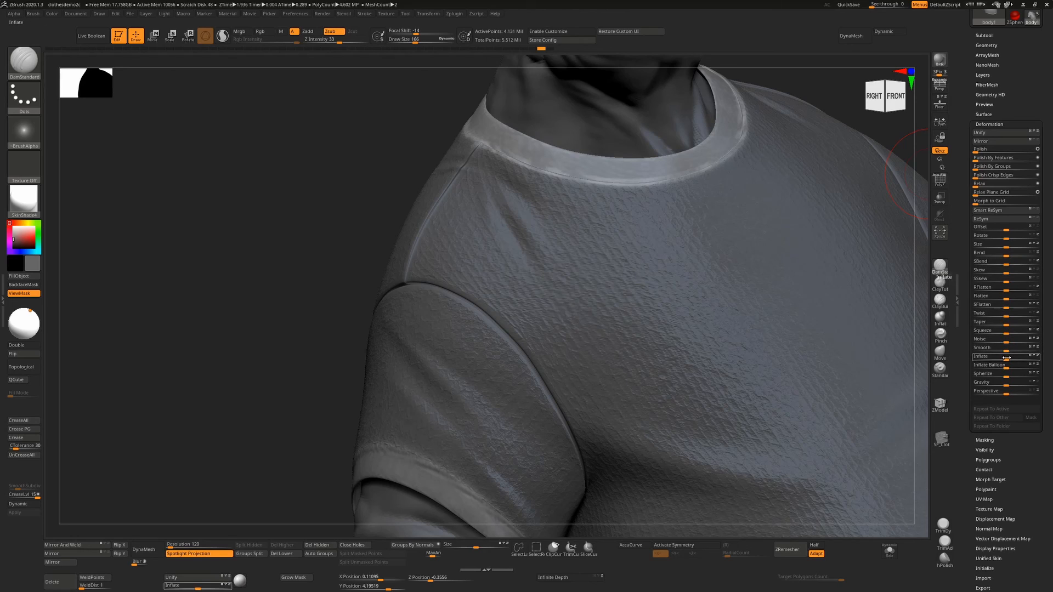
{"action": "left_click_drag", "start_coordinate": [1007, 358], "coordinate": [992, 347]}
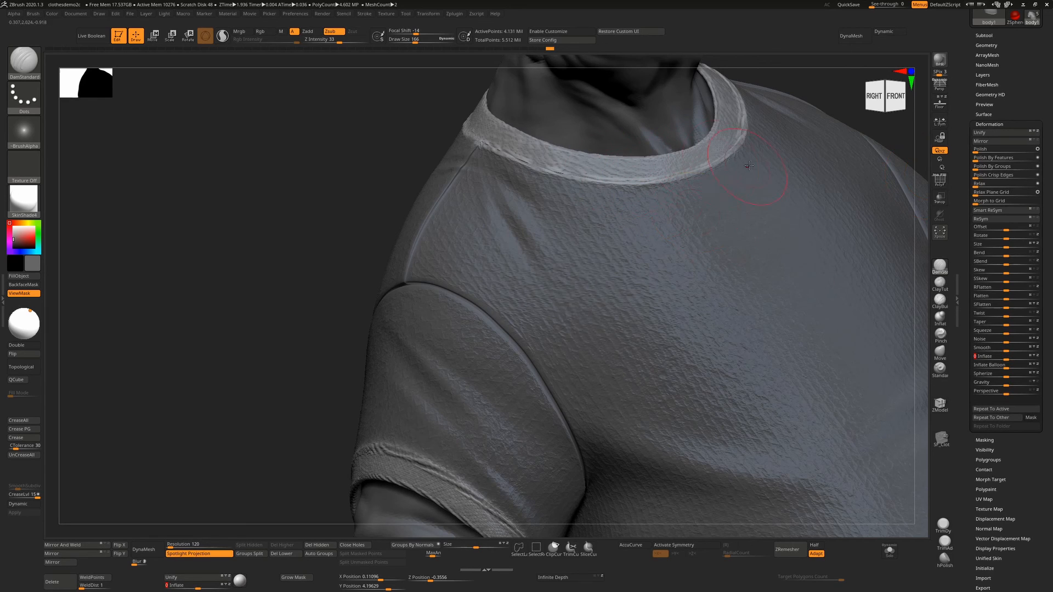
Clear the mask from the entire shirt and check the finished garment on the full figure.
{"action": "left_click_drag", "start_coordinate": [323, 355], "coordinate": [263, 358], "text": "shift"}
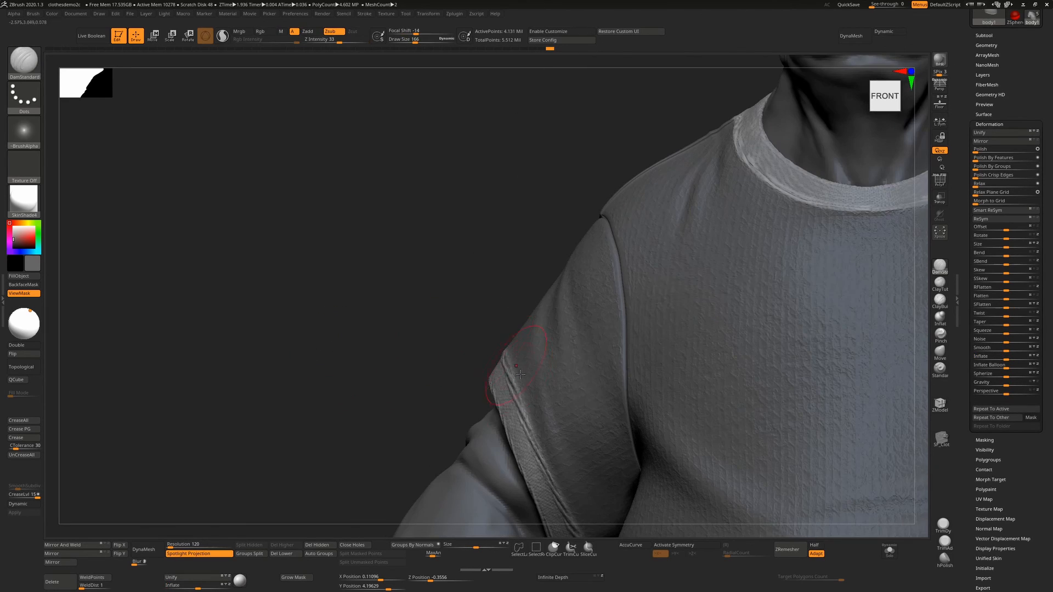
{"action": "left_click_drag", "start_coordinate": [450, 373], "coordinate": [255, 383], "text": "alt"}
{"action": "left_click_drag", "start_coordinate": [481, 413], "coordinate": [624, 209], "text": "alt"}
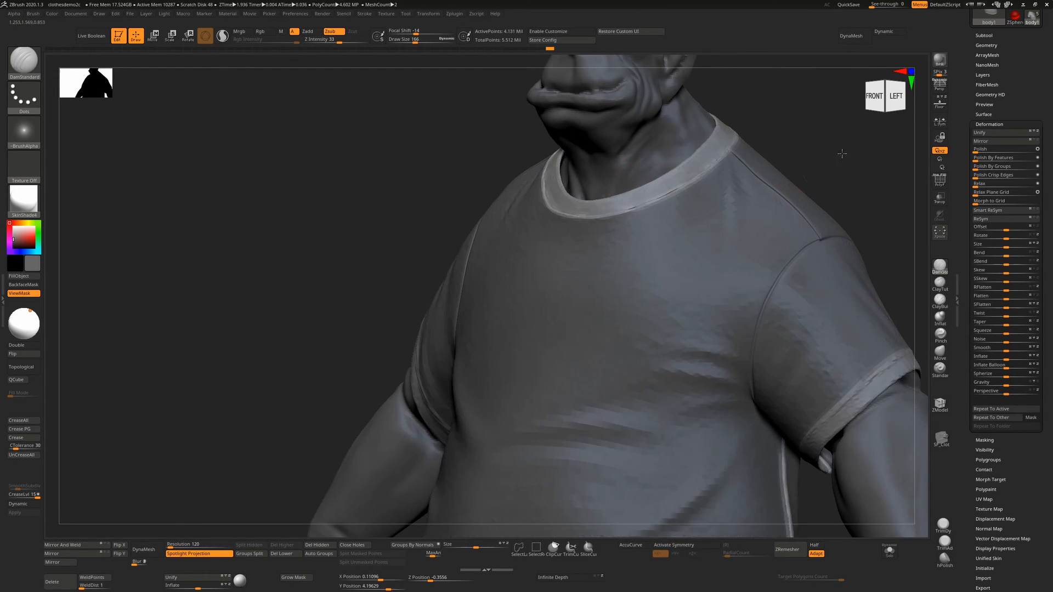
{"action": "left_click_drag", "start_coordinate": [842, 154], "coordinate": [702, 158], "text": "alt"}
{"action": "left_click_drag", "start_coordinate": [797, 174], "coordinate": [791, 214], "text": "ctrl"}
{"action": "right_click_drag", "start_coordinate": [745, 347], "coordinate": [741, 234], "text": "ctrl"}
{"action": "right_click_drag", "start_coordinate": [823, 286], "coordinate": [824, 244], "text": "ctrl"}
{"action": "right_click_drag", "start_coordinate": [803, 300], "coordinate": [755, 259], "text": "alt"}
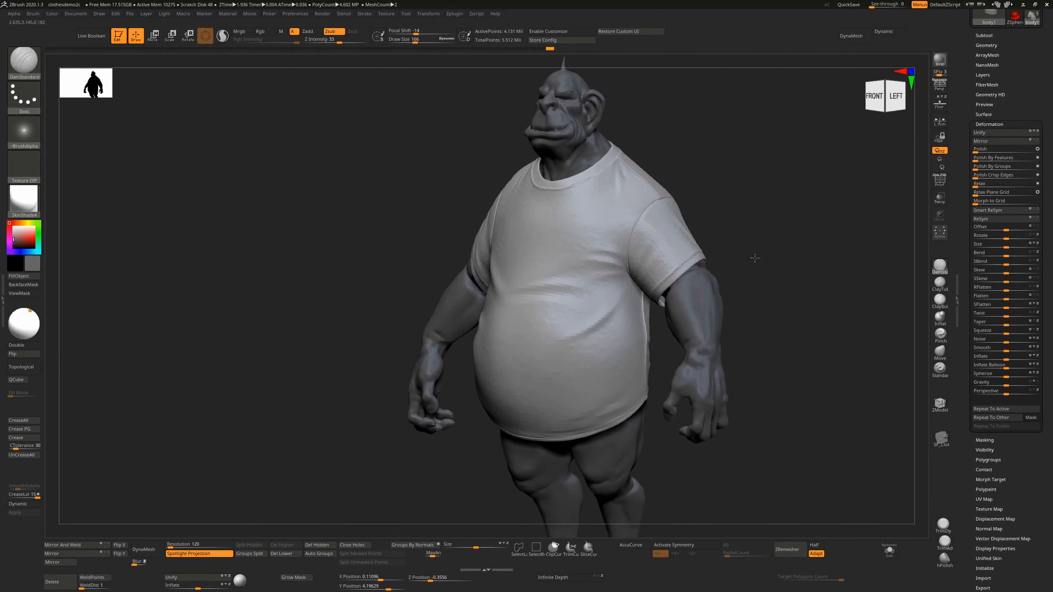
{"action": "right_click_drag", "start_coordinate": [769, 337], "coordinate": [772, 296], "text": "alt"}
{"action": "right_click_drag", "start_coordinate": [769, 303], "coordinate": [756, 320], "text": "alt"}
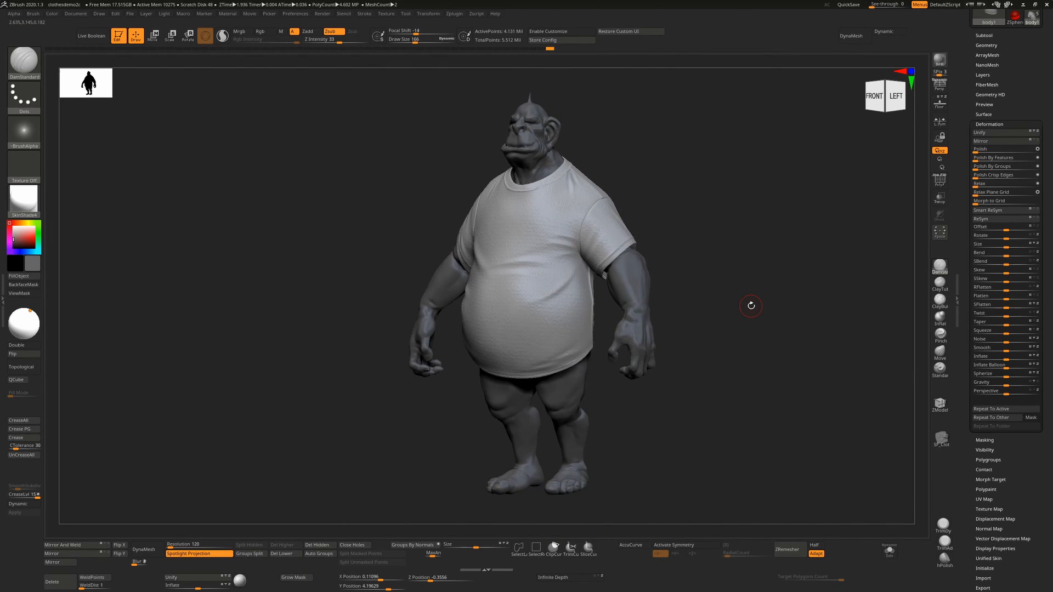
{"action": "right_click_drag", "start_coordinate": [751, 306], "coordinate": [757, 271]}
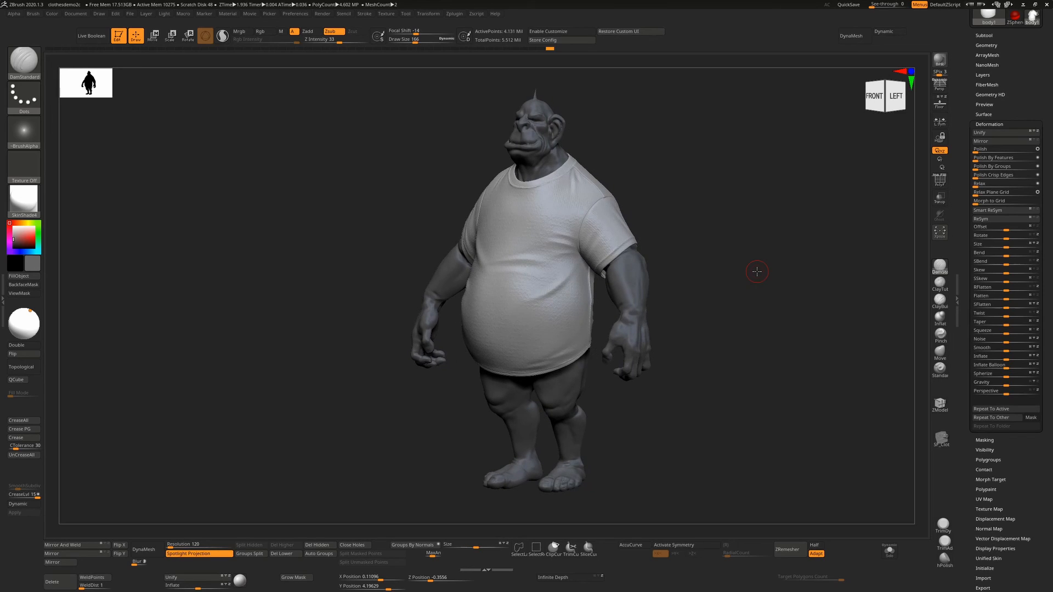